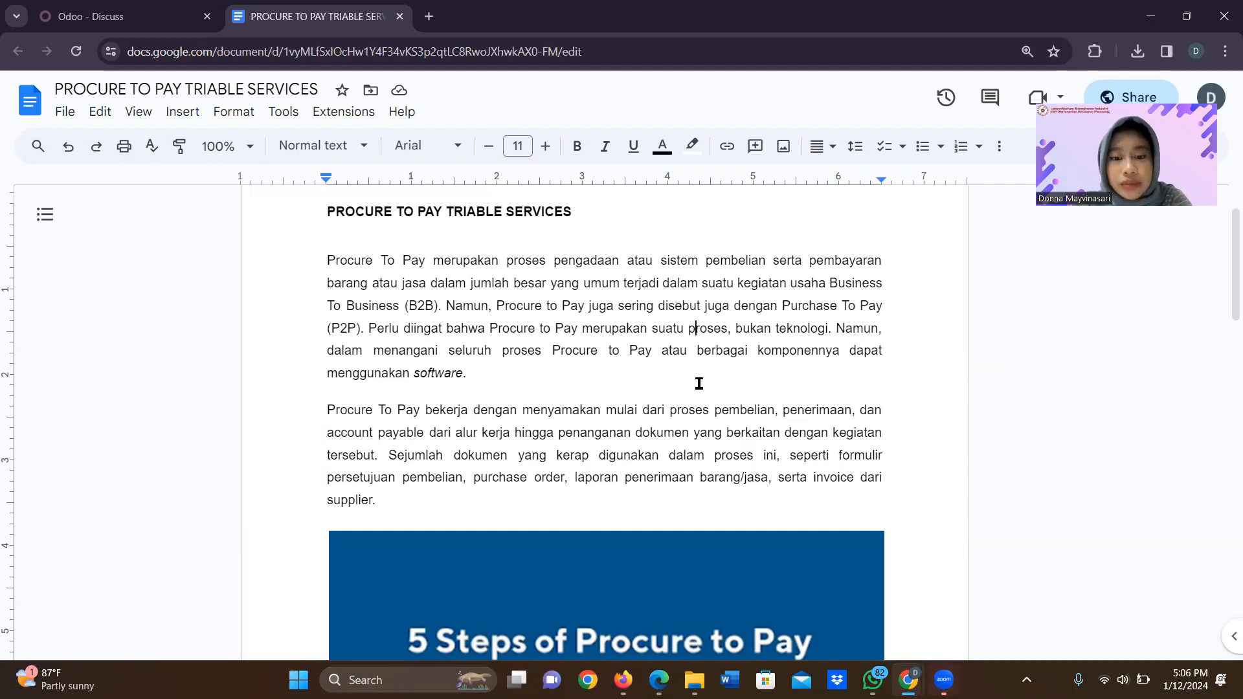
Delete the duplicated word "berbagai" before "aksesoris" in the first paragraph of the Procure to Pay scenario
scroll(699, 384, "down", 1)
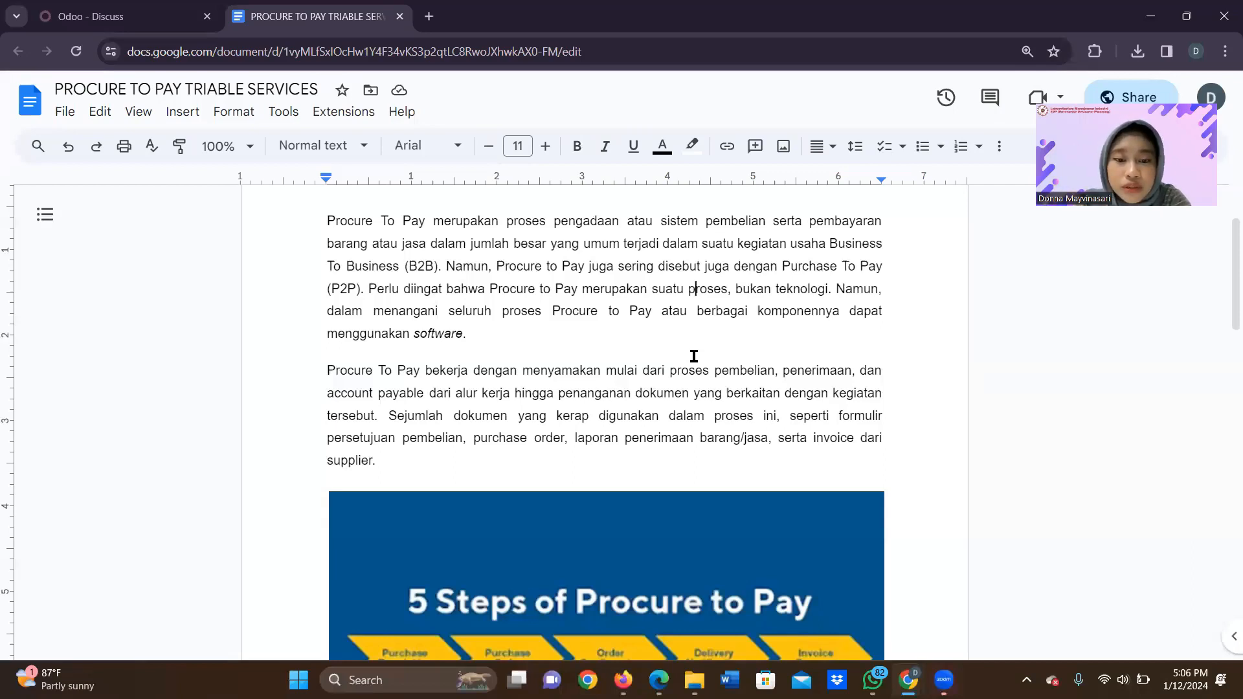
scroll(694, 356, "down", 1)
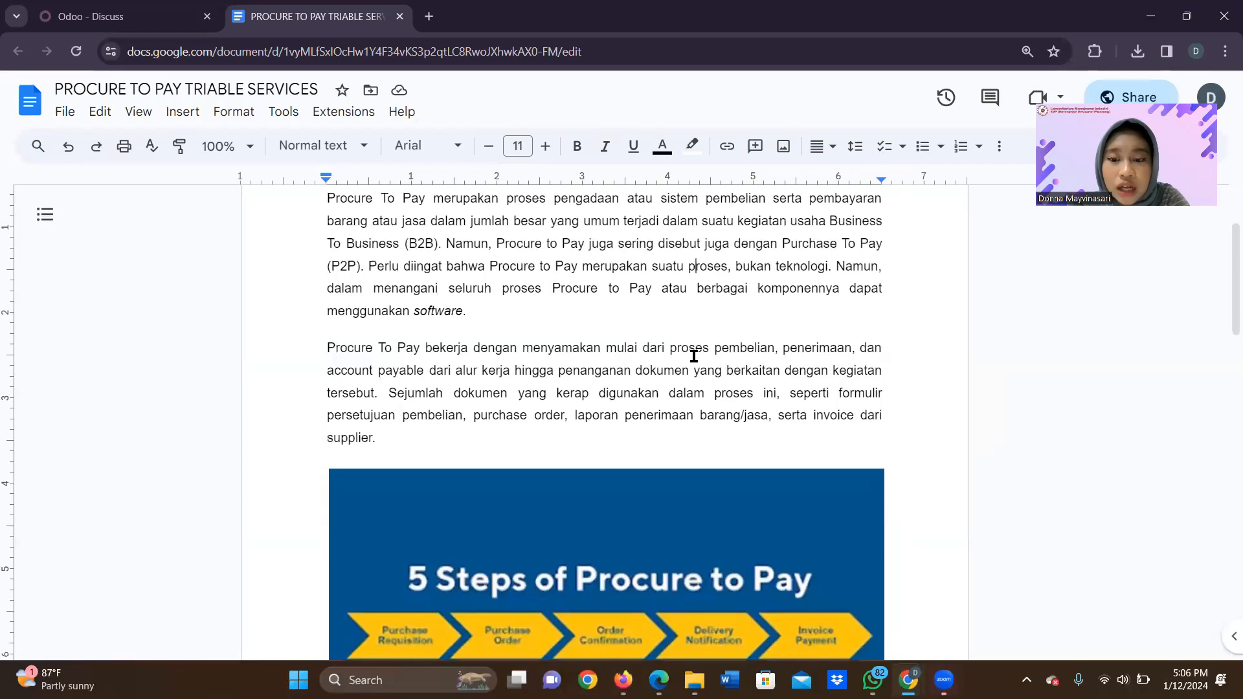
scroll(694, 356, "down", 3)
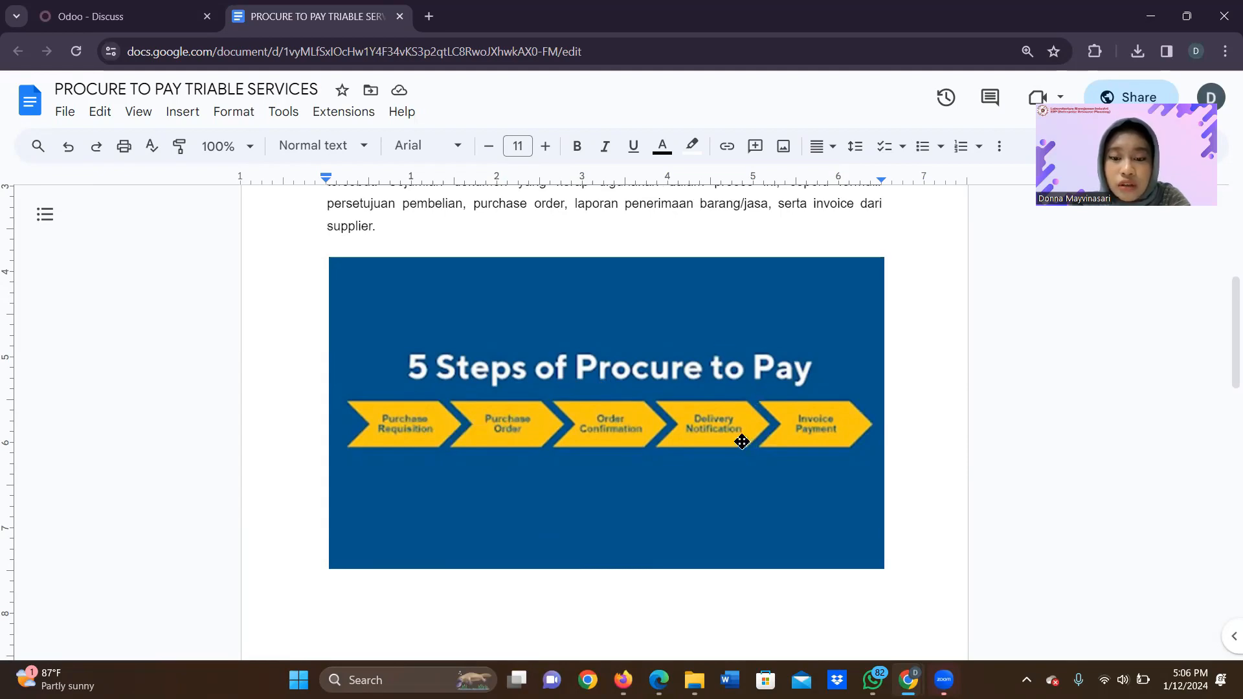
scroll(757, 453, "down", 5)
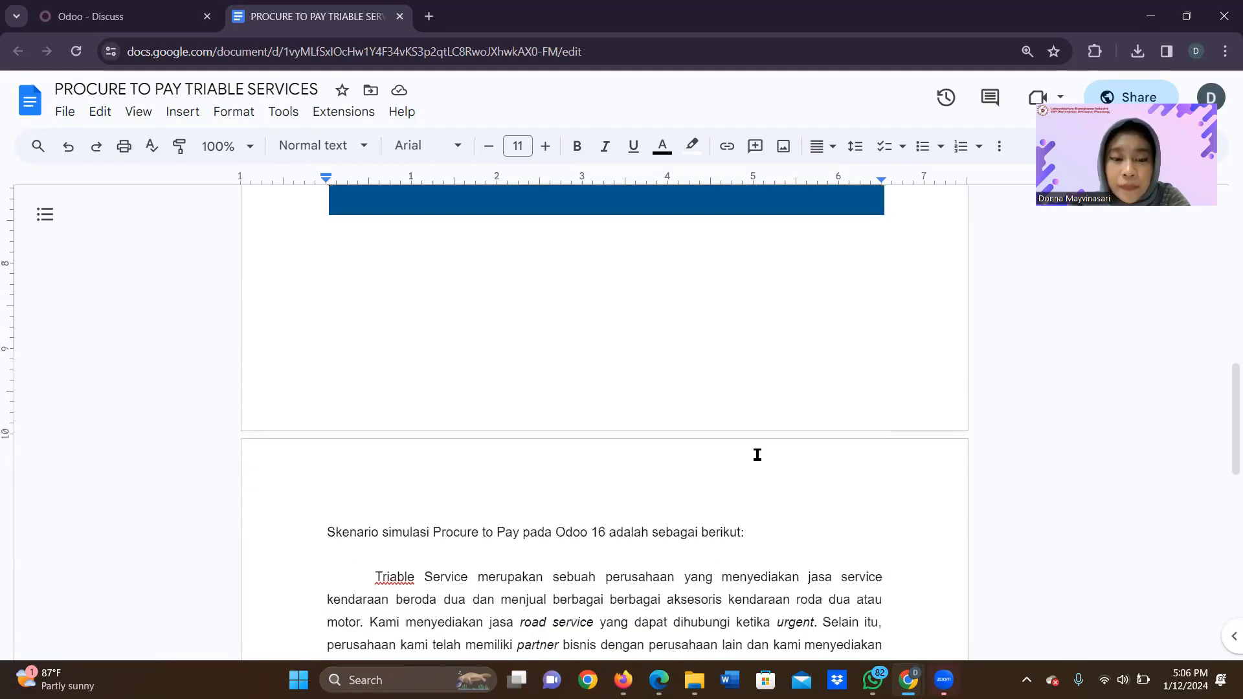
scroll(757, 455, "down", 4)
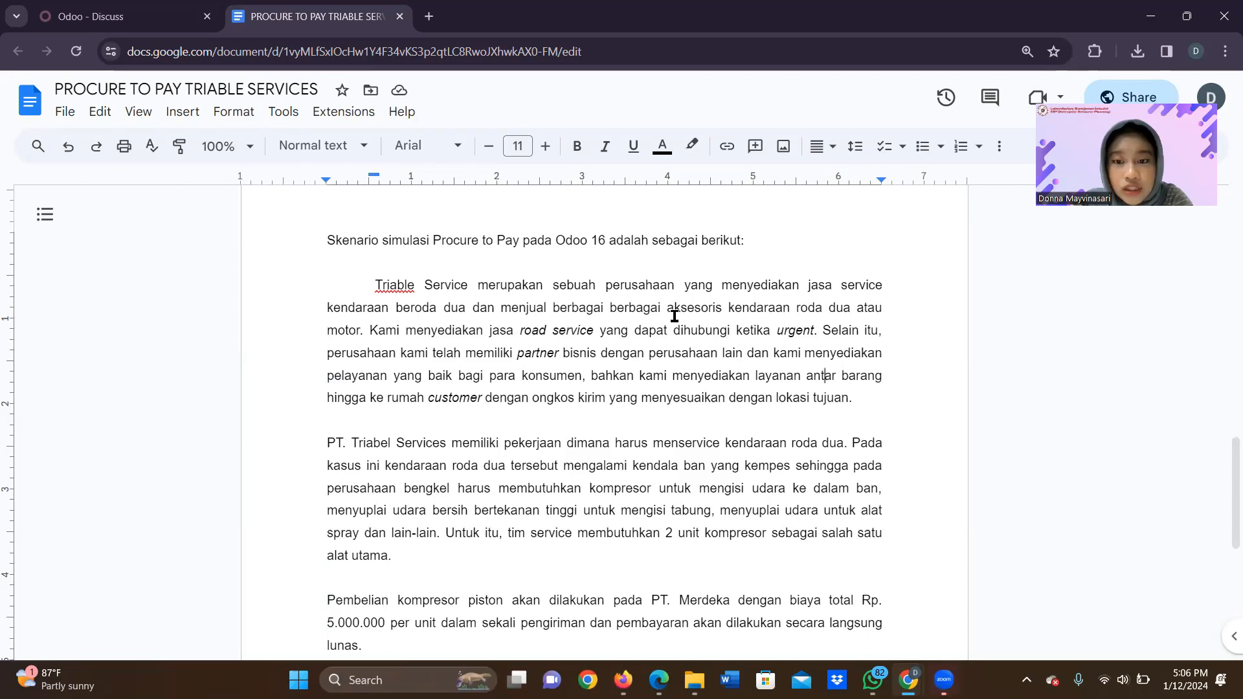
double_click(642, 308)
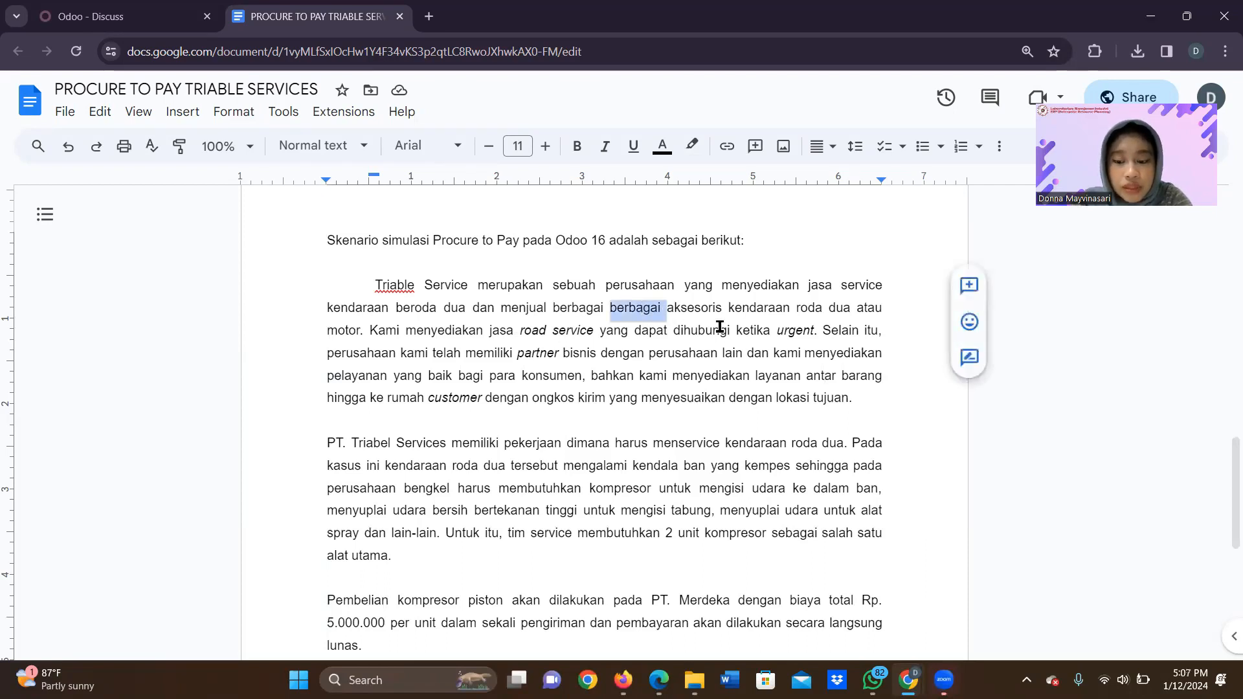
key("BackSpace")
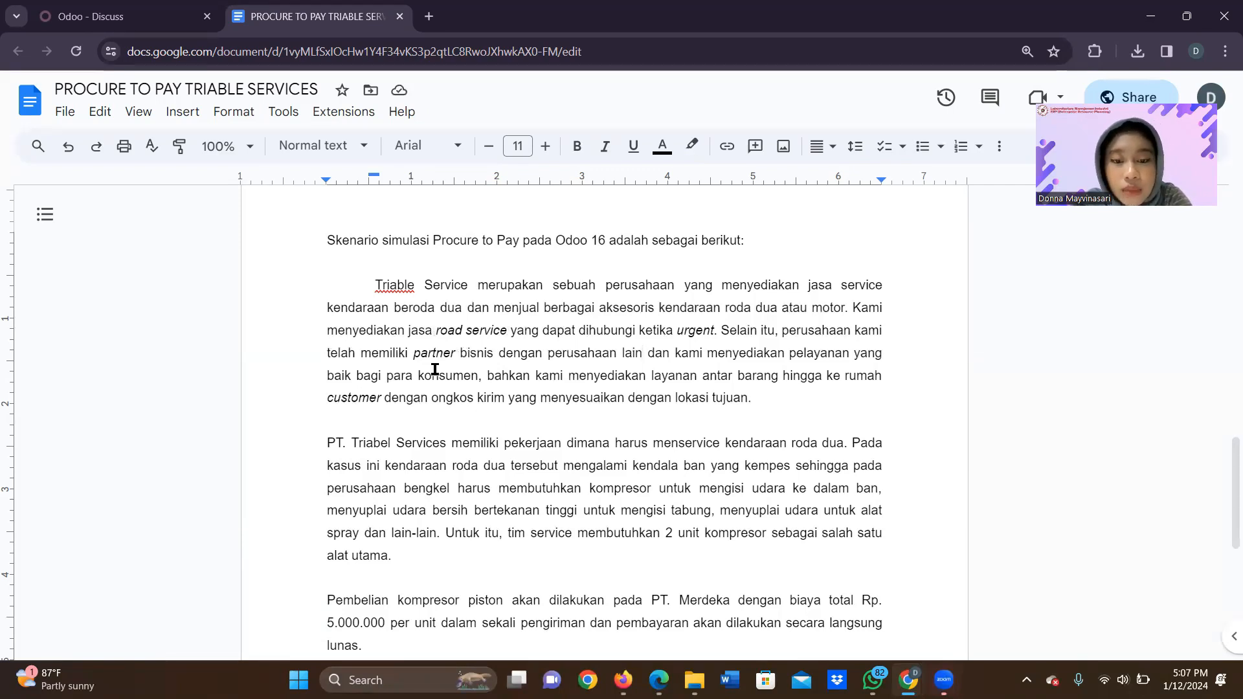
Read the remaining scenario paragraphs on the compressor need, the purchase from PT. Merdeka and the stakeholders involved
scroll(511, 396, "down", 3)
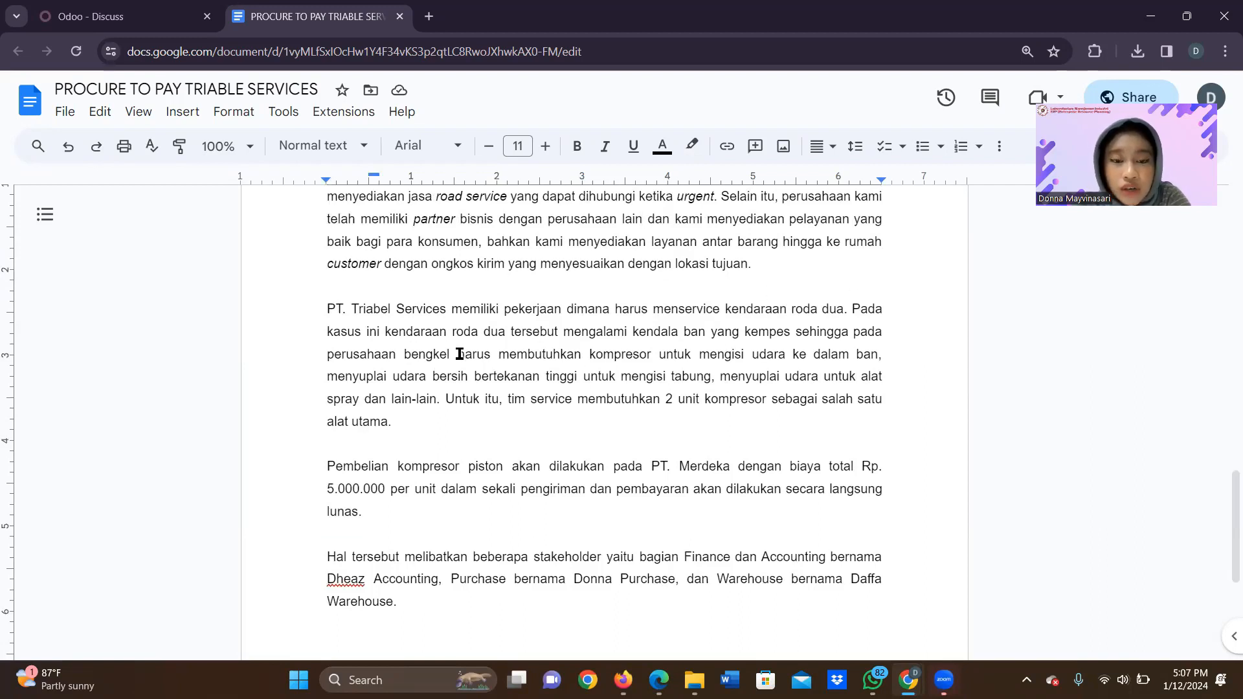
double_click(484, 419)
left_click(626, 377)
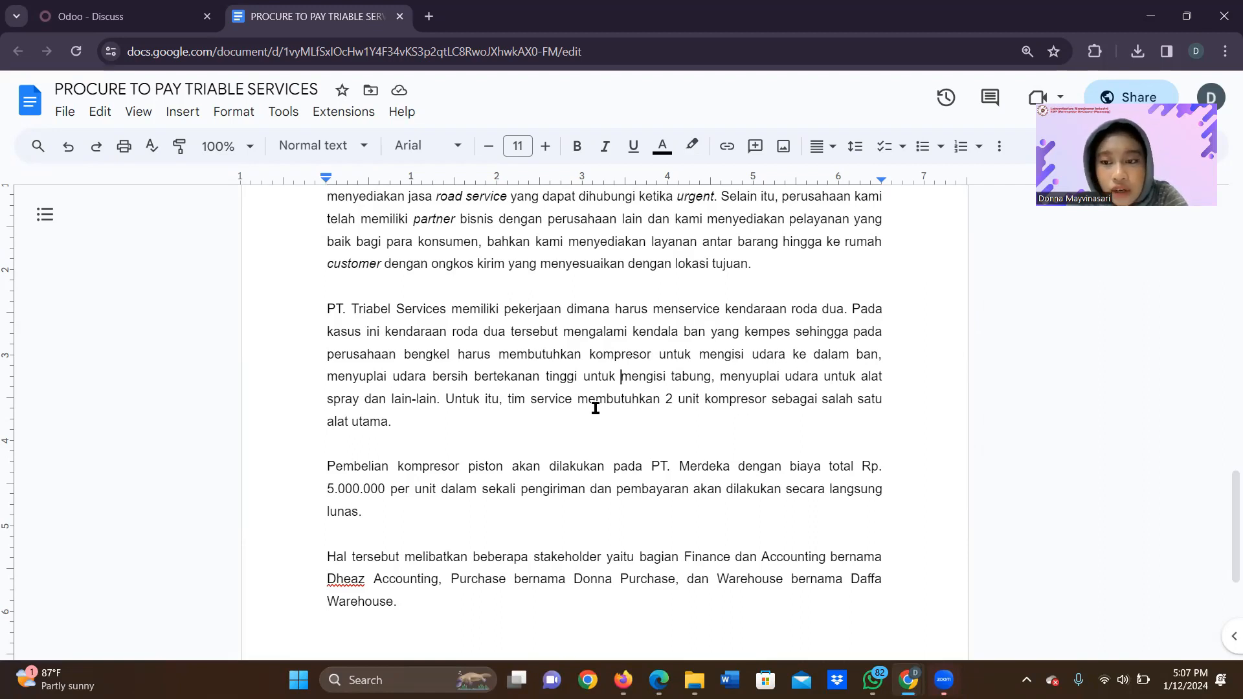
left_click(657, 416)
scroll(657, 416, "down", 2)
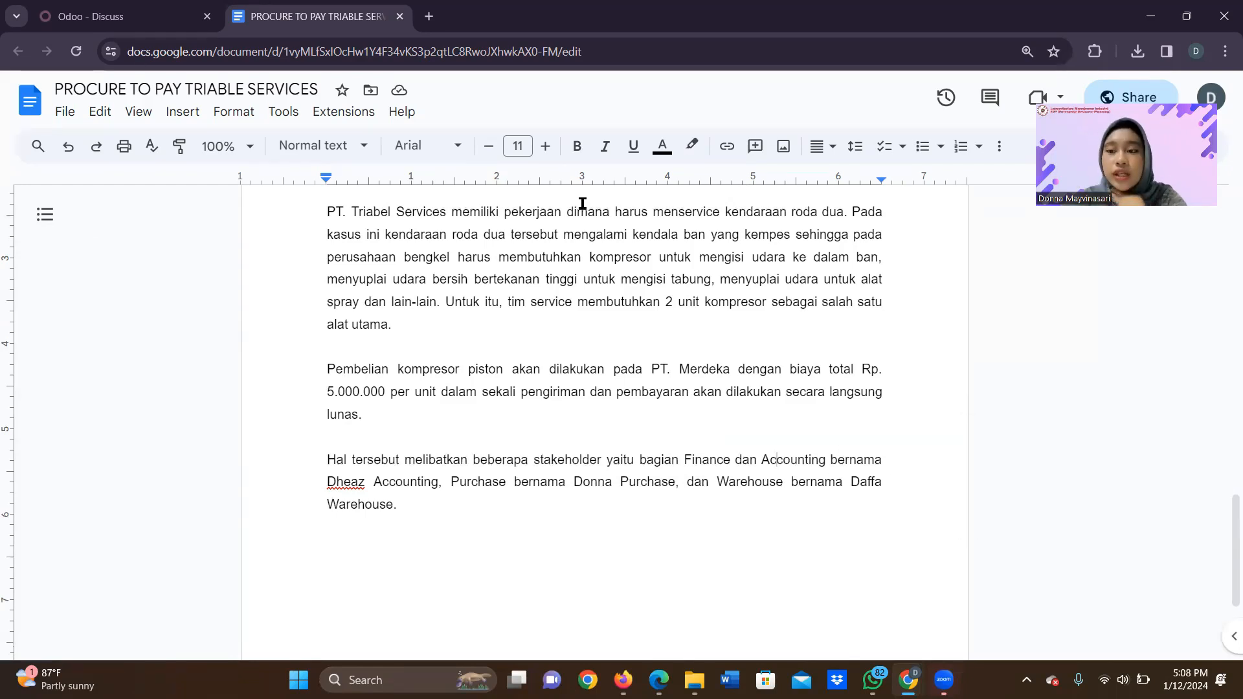
Switch to Odoo, open the general settings and look up the Developer Tools section
left_click(130, 9)
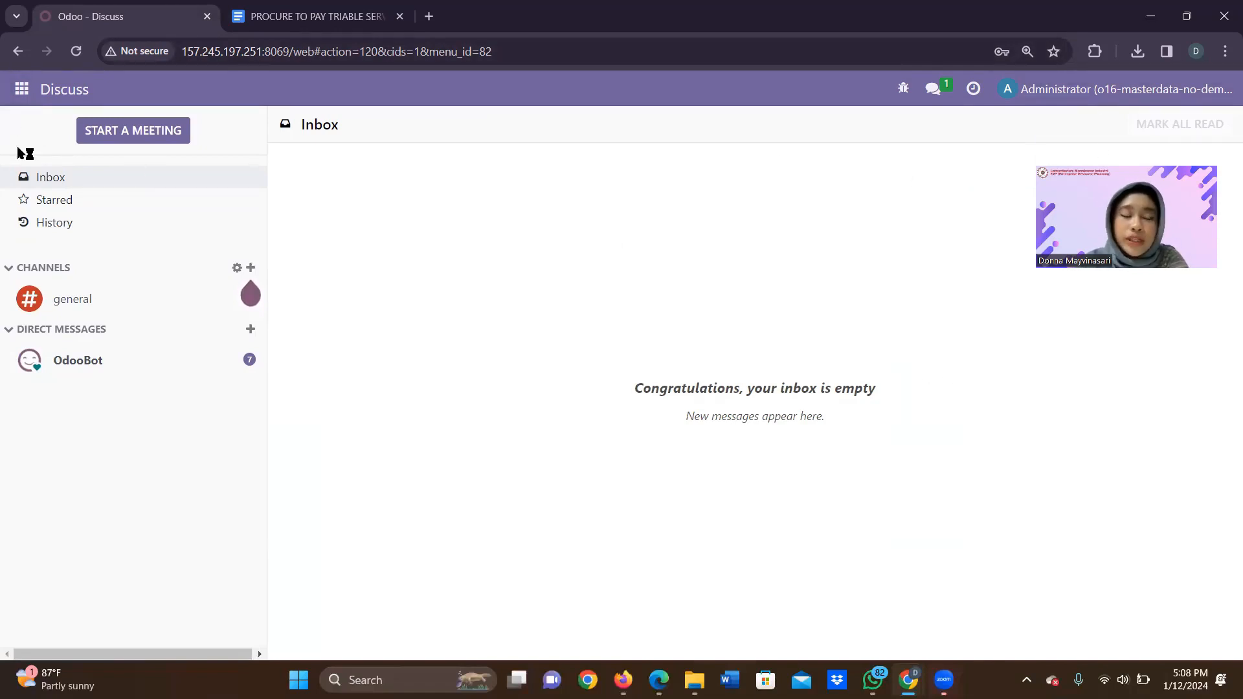
left_click(21, 91)
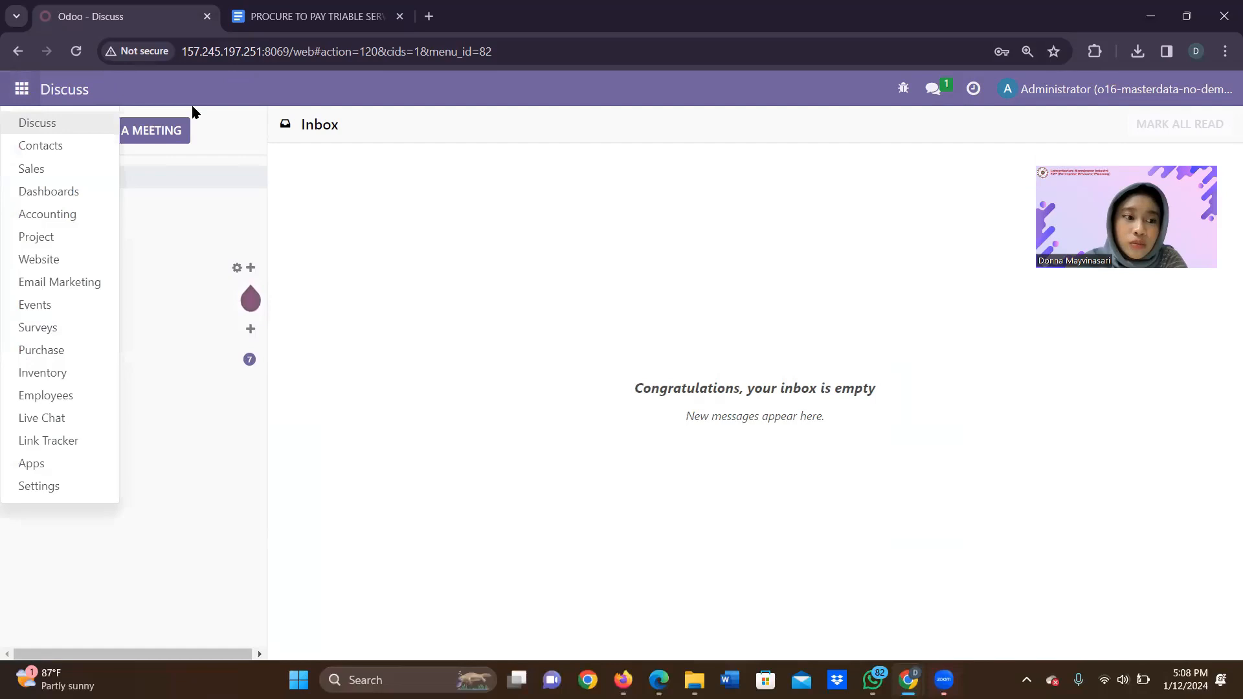
left_click(32, 487)
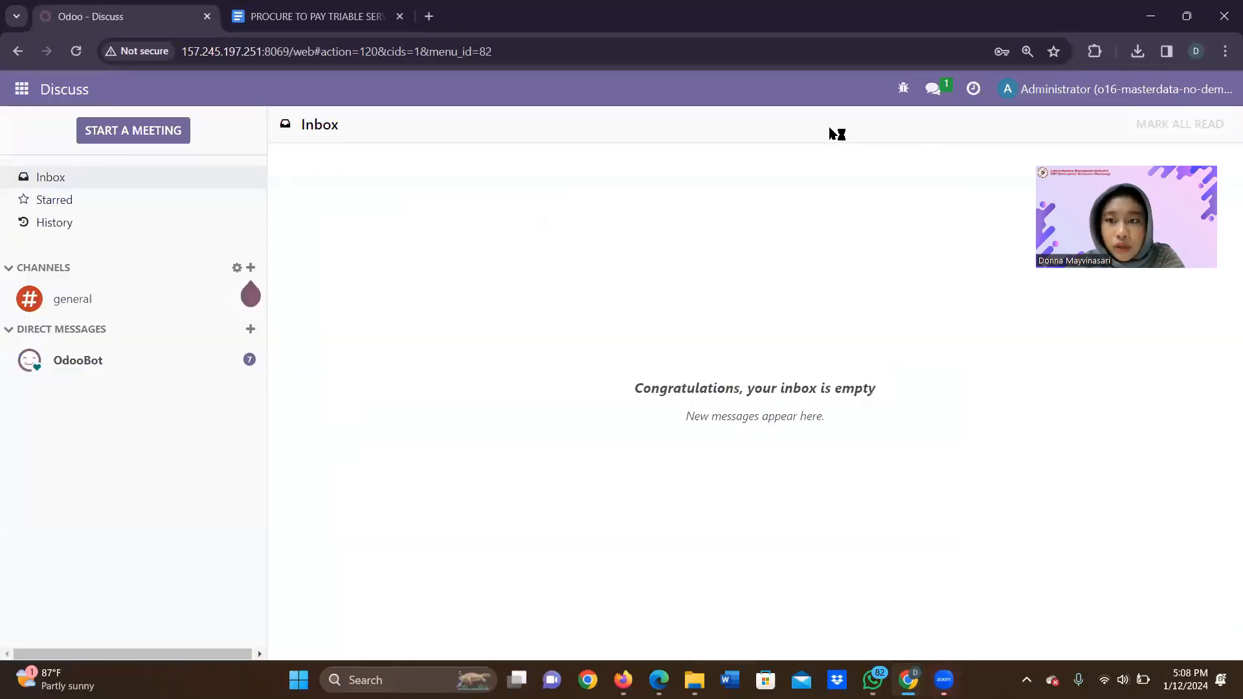
scroll(426, 367, "down", 8)
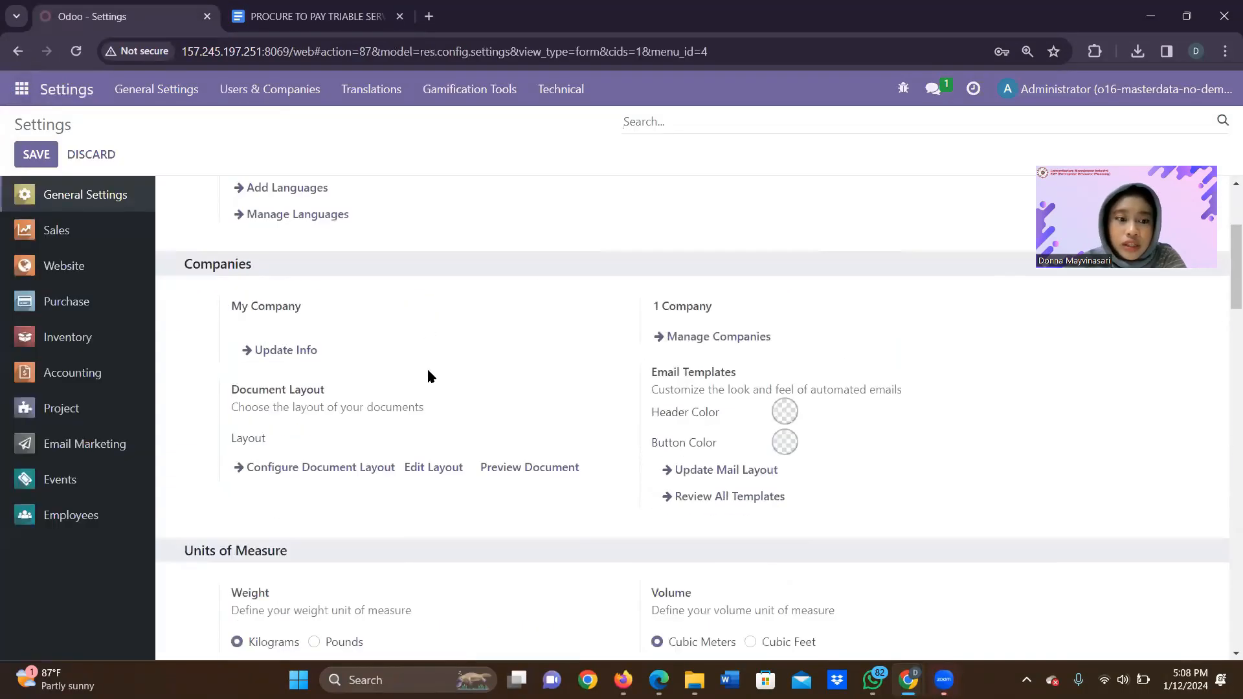
scroll(431, 380, "down", 15)
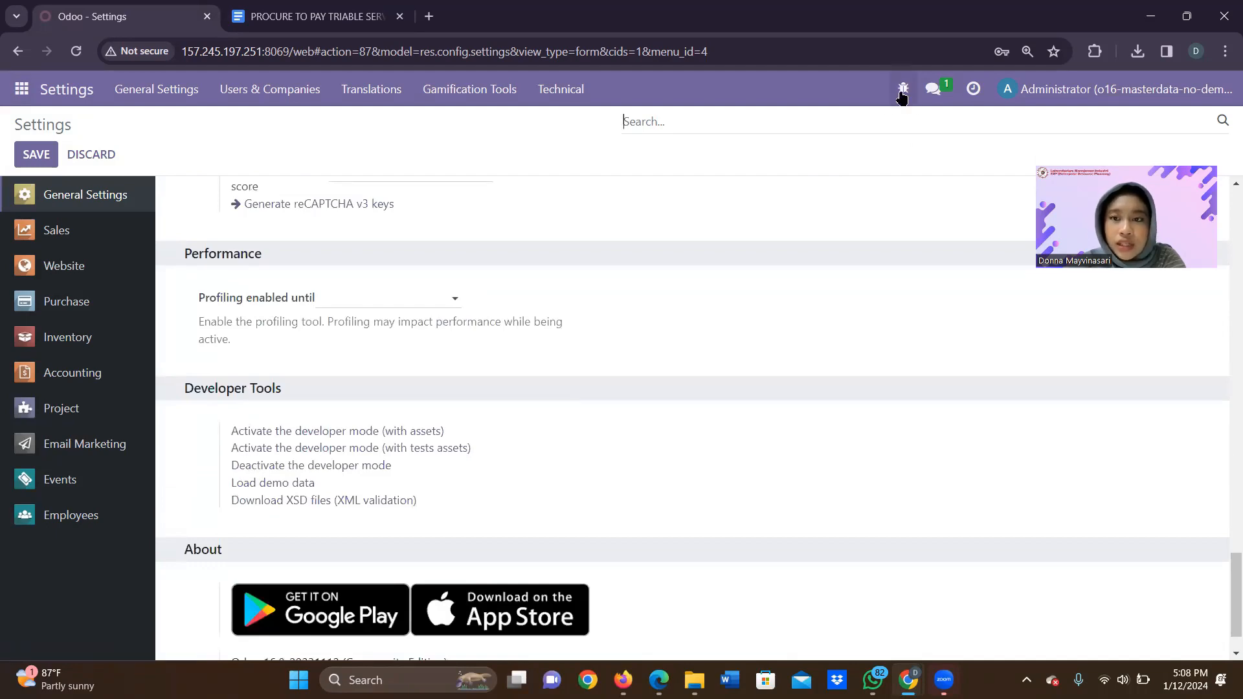
Open the list of users from the Odoo settings
scroll(274, 304, "up", 15)
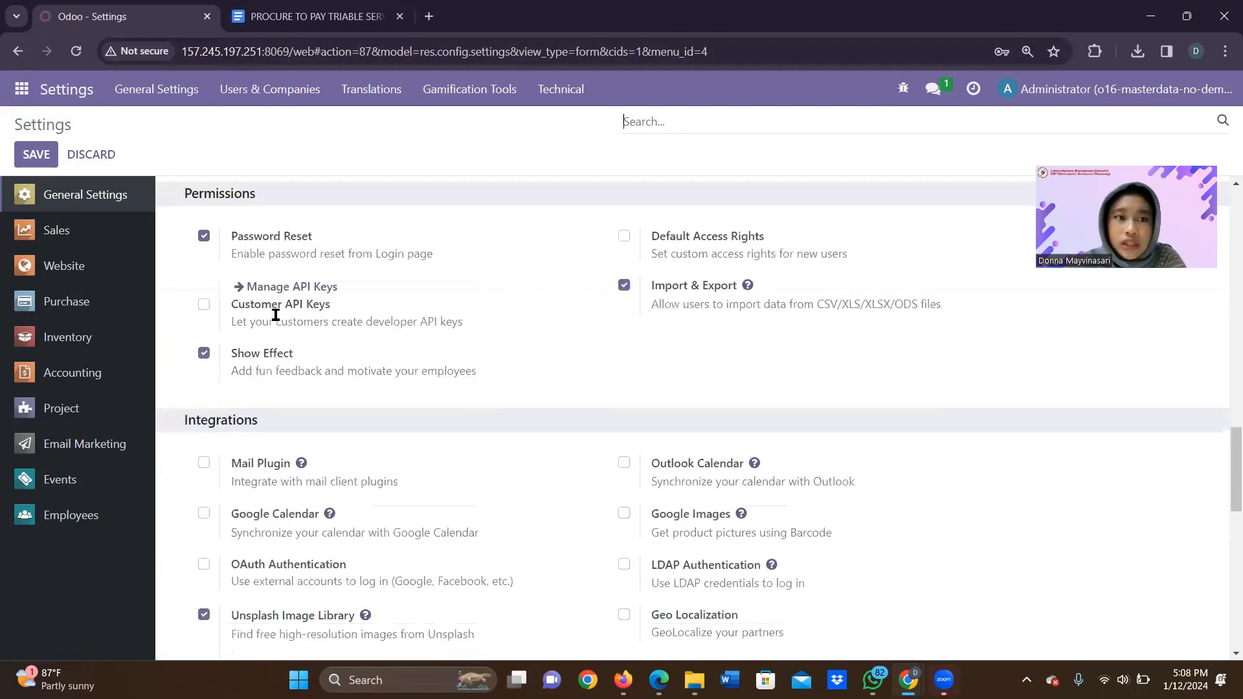
scroll(277, 312, "up", 7)
left_click(292, 89)
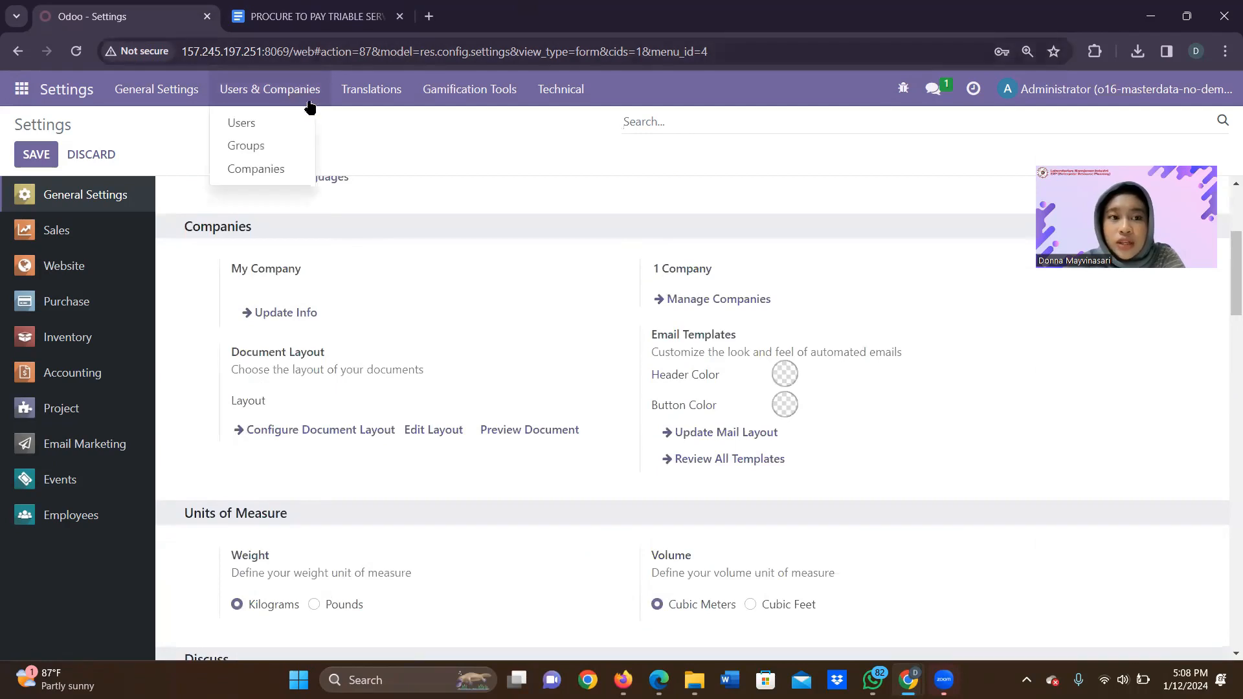
left_click(290, 124)
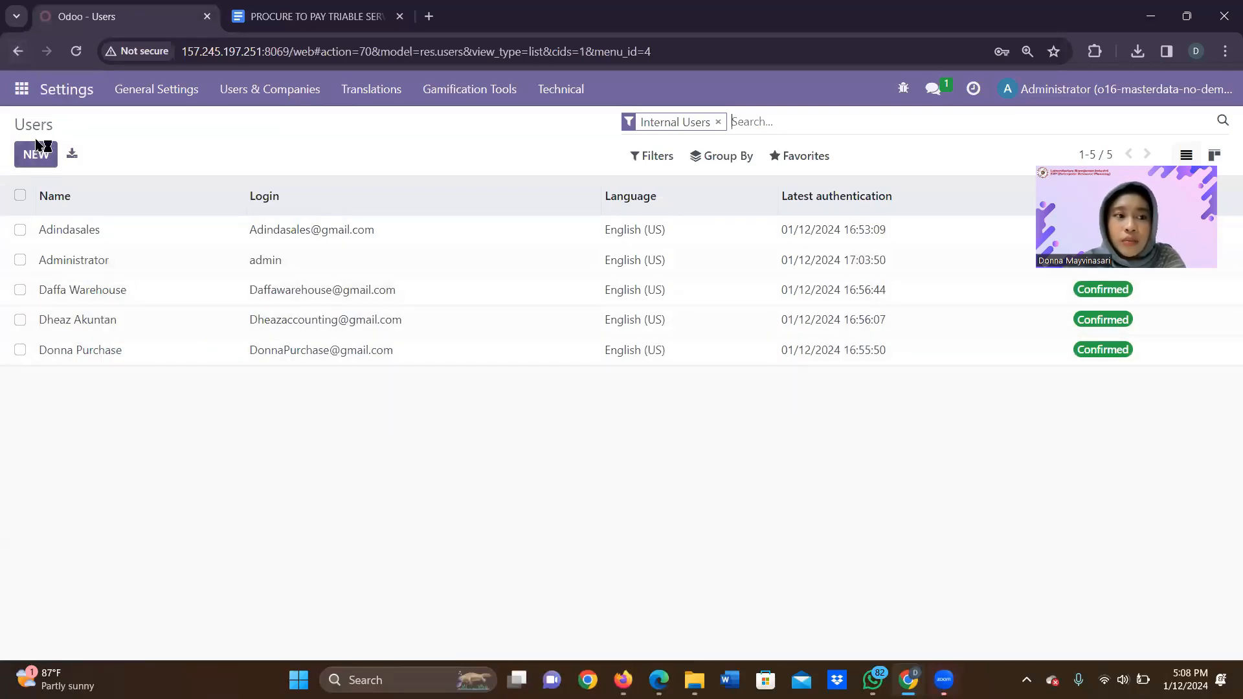
Open a blank user form, examine its access rights options and return to the user list without entering anything
left_click(62, 154)
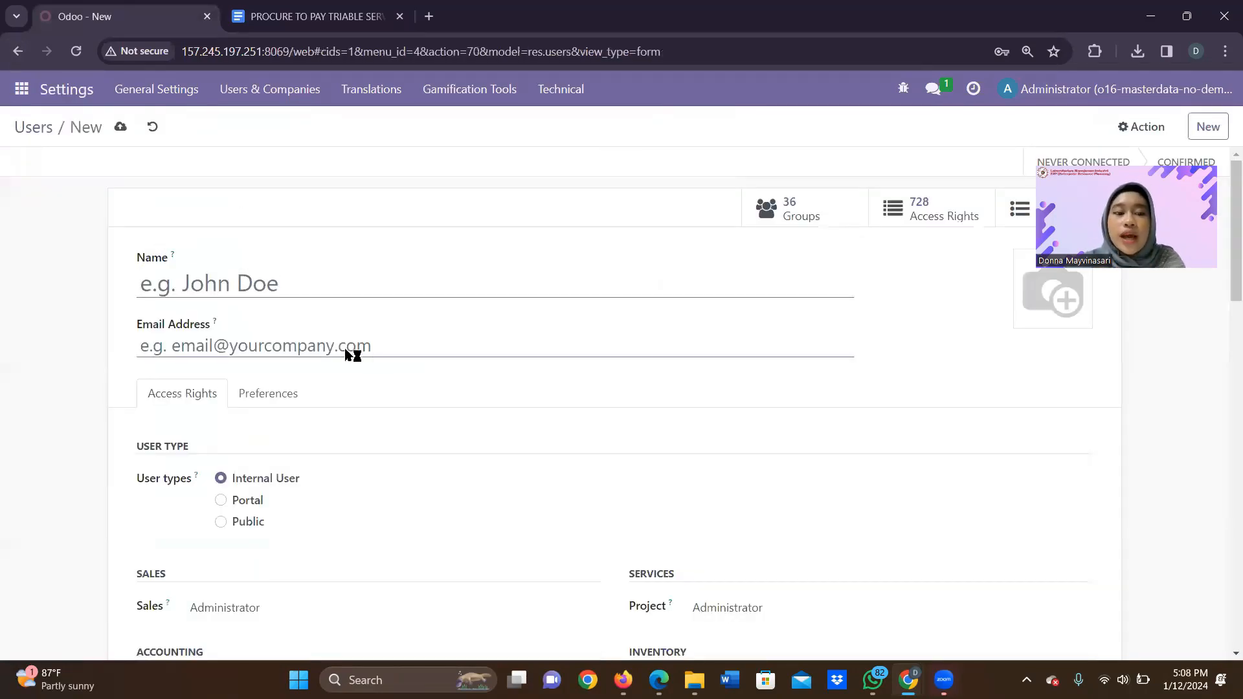
scroll(417, 321, "down", 7)
scroll(908, 323, "up", 4)
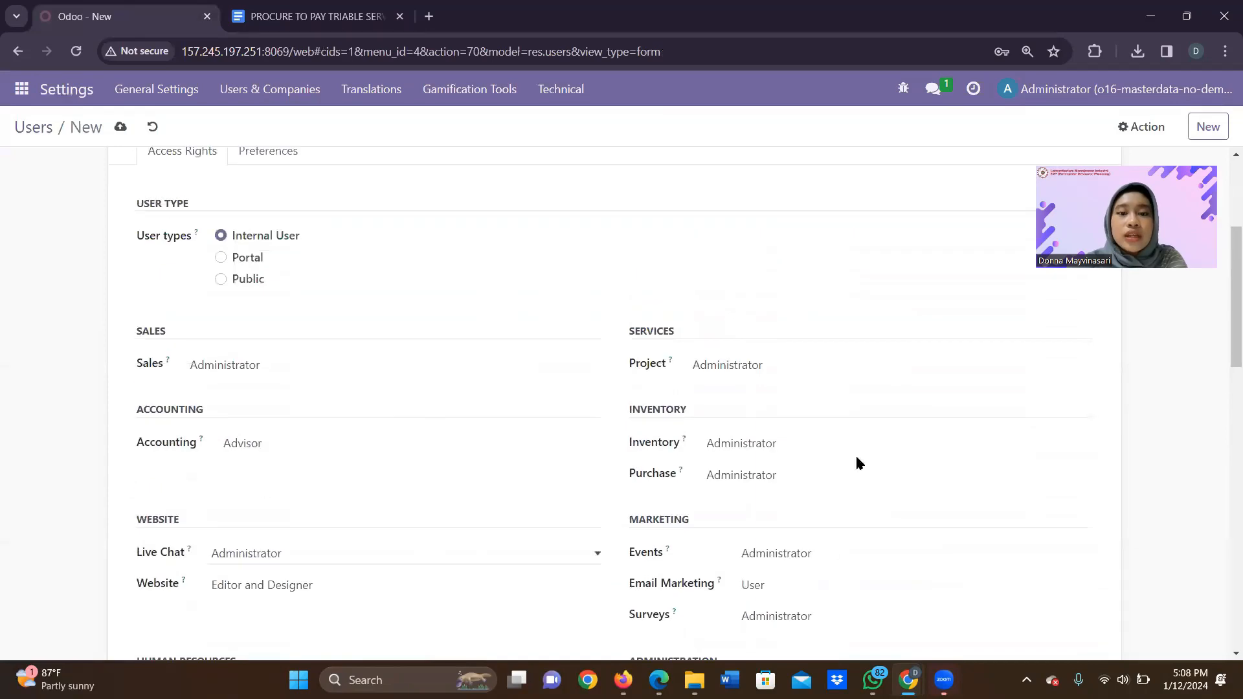
scroll(673, 394, "down", 10)
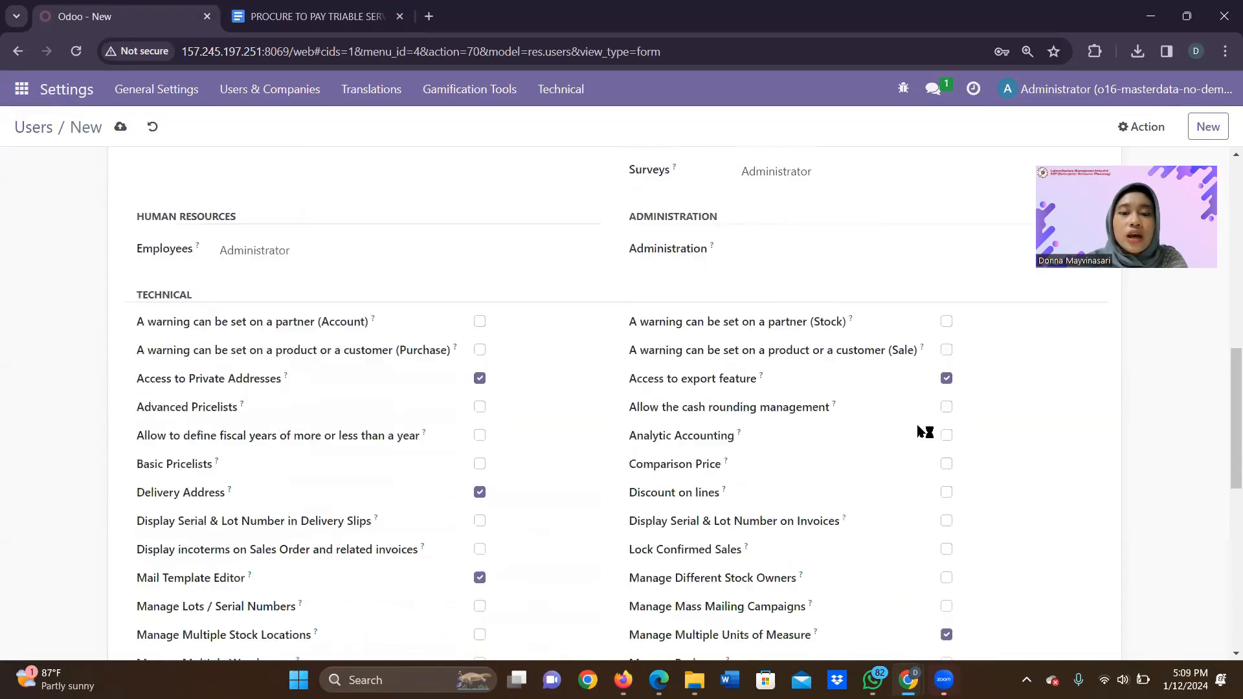
scroll(996, 422, "up", 10)
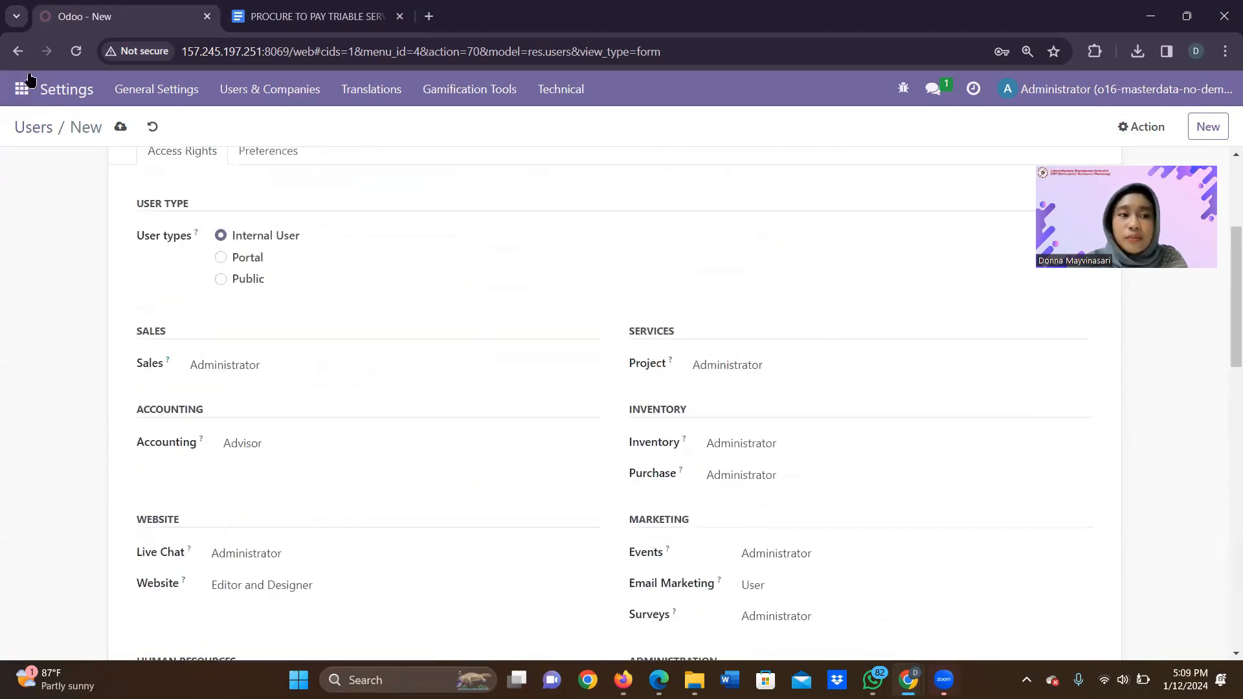
left_click(18, 51)
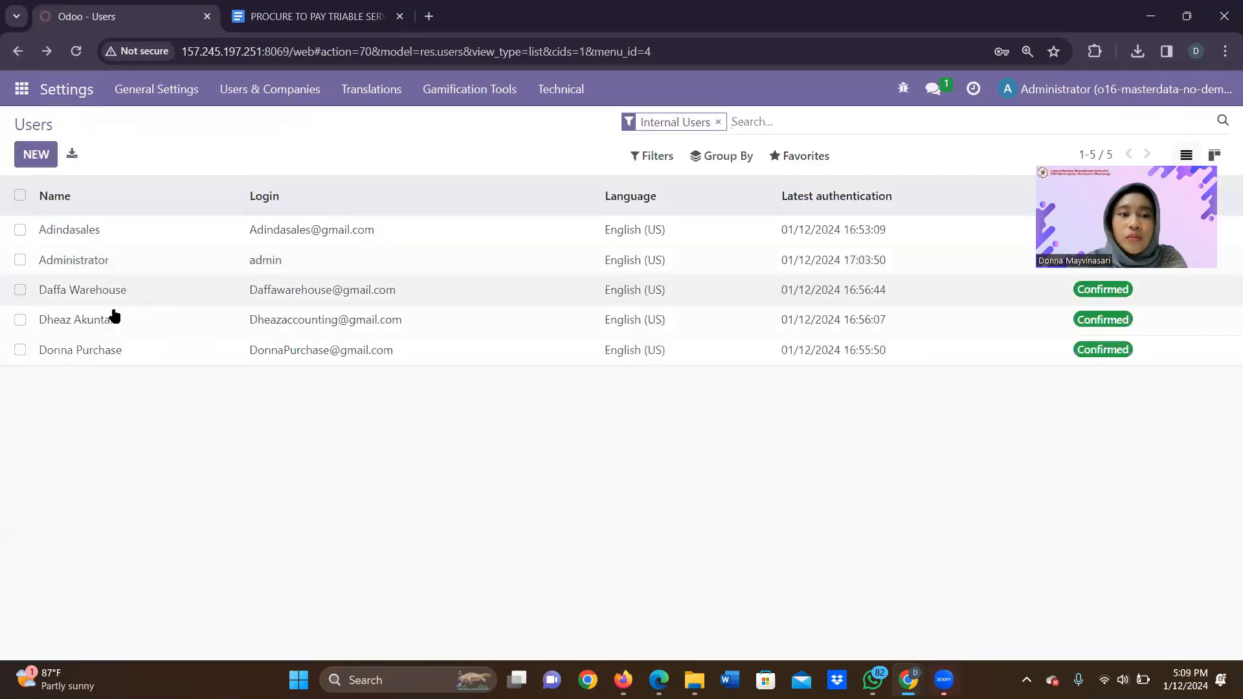
Log out of the administrator account and log in with the purchase user's e-mail and account password
left_click(1114, 97)
left_click(1009, 245)
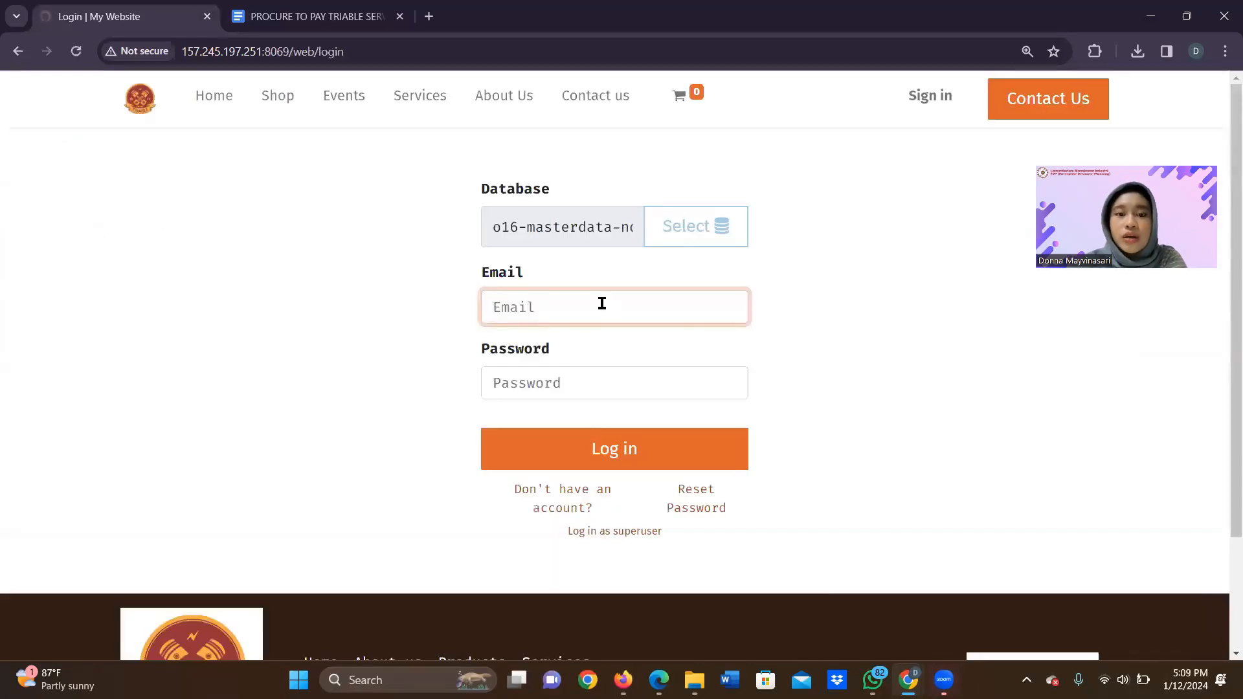
type("Donna")
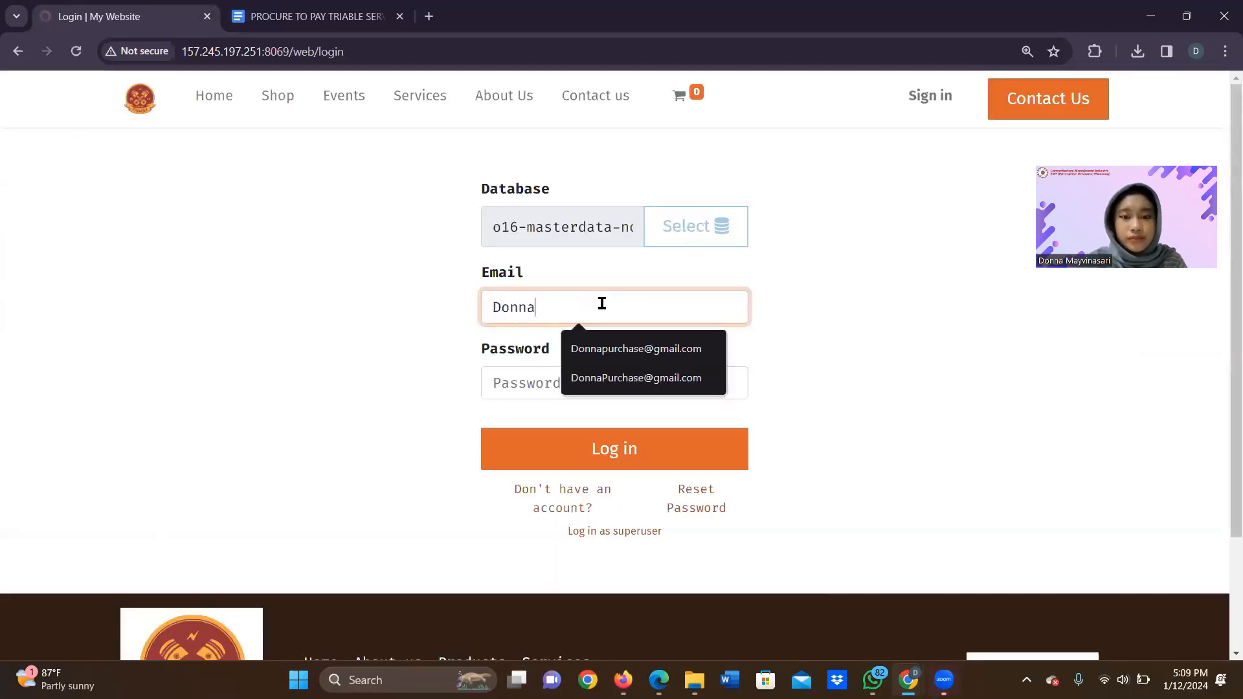
left_click(621, 379)
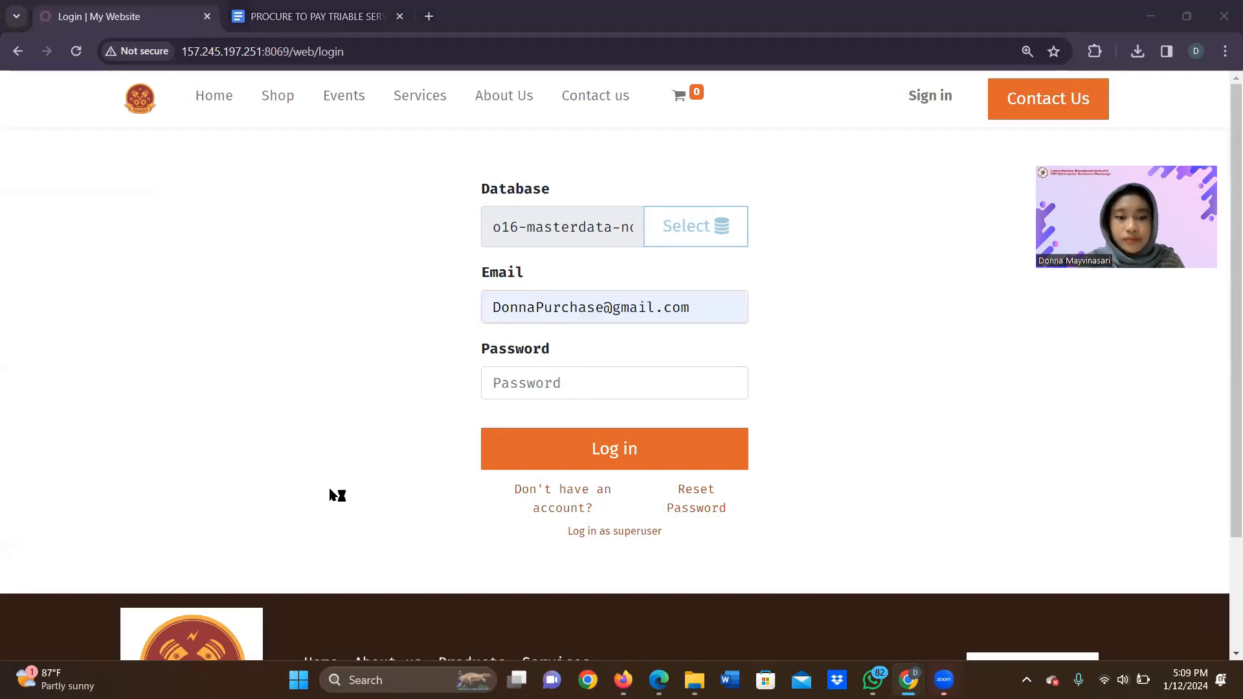
left_click(527, 393)
type("1")
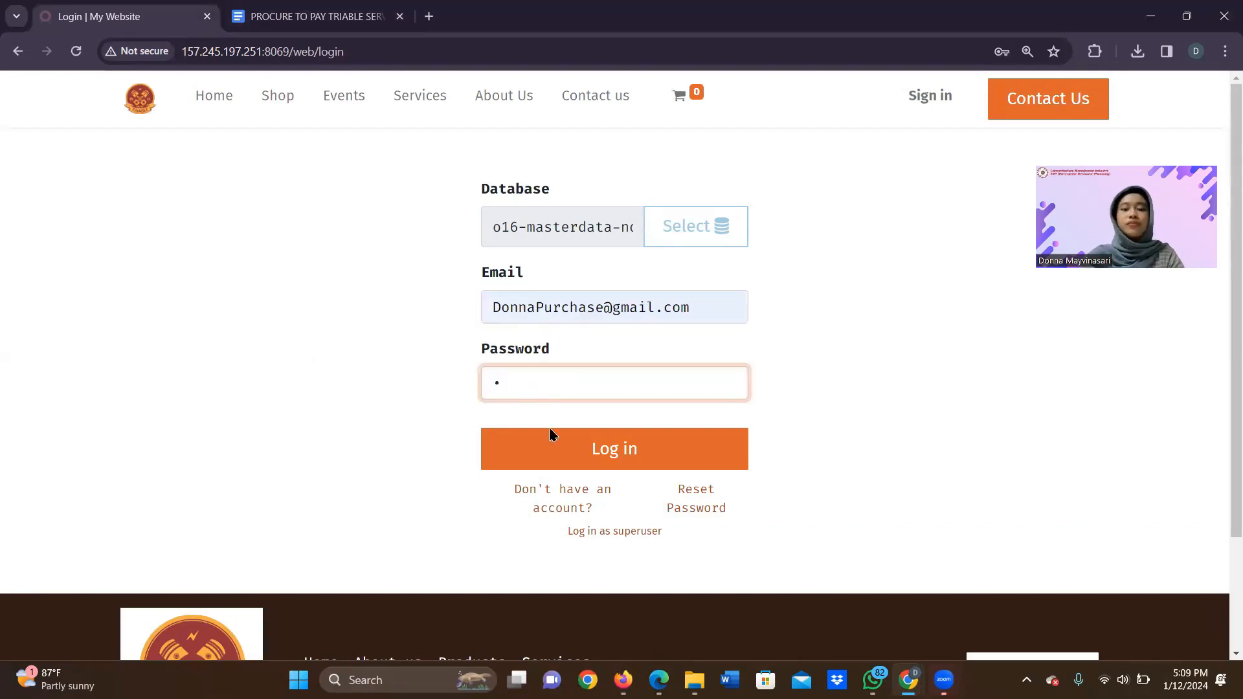
left_click(569, 448)
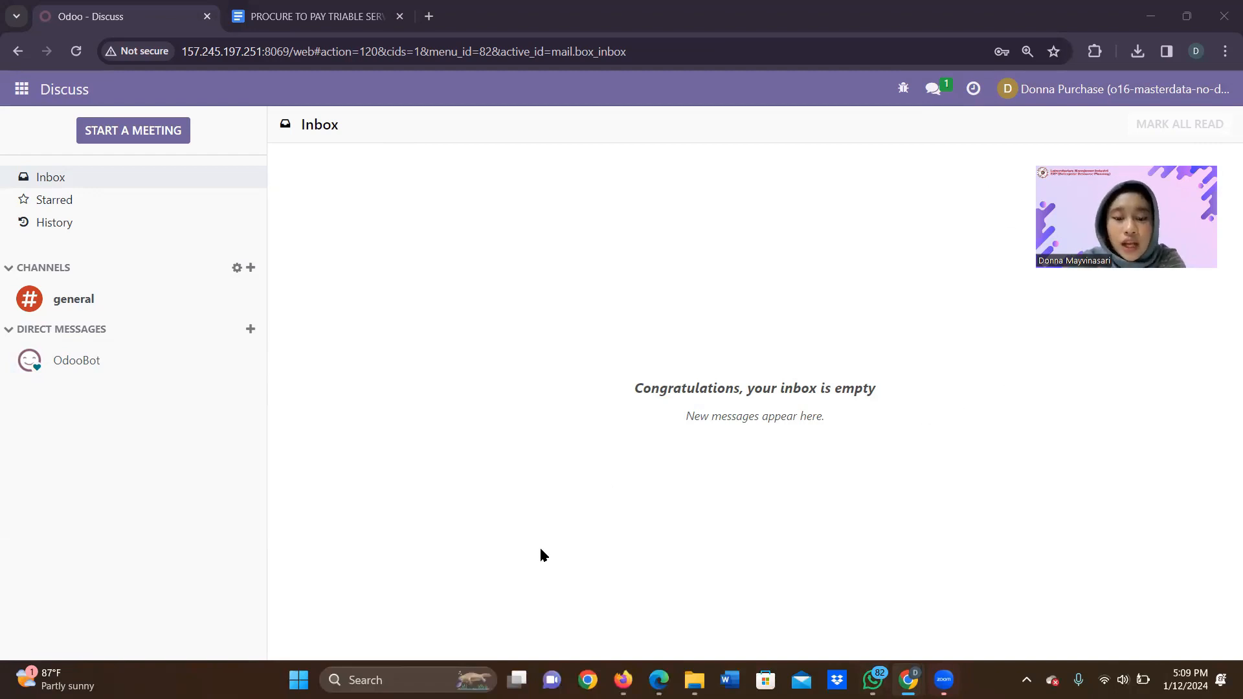
View the warehouse and accounting users' Odoo sessions in Firefox and Edge, and return to the purchase user's session in Chrome
key("alt+Tab")
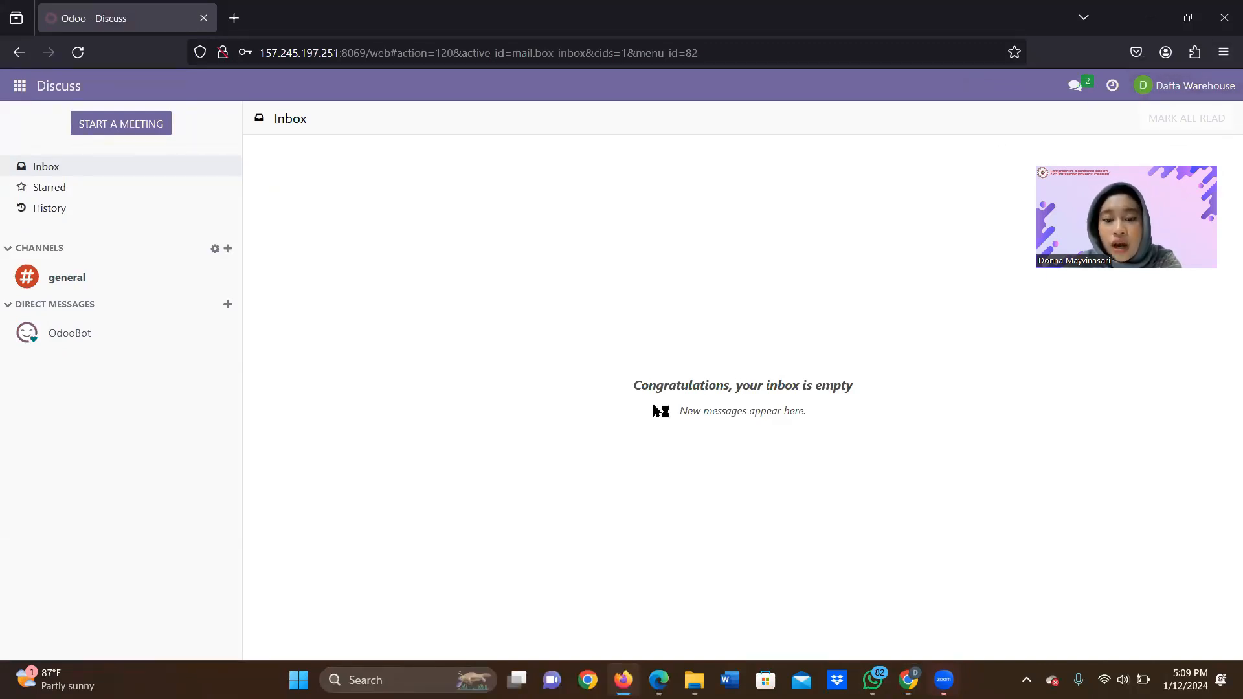
key("alt+Tab")
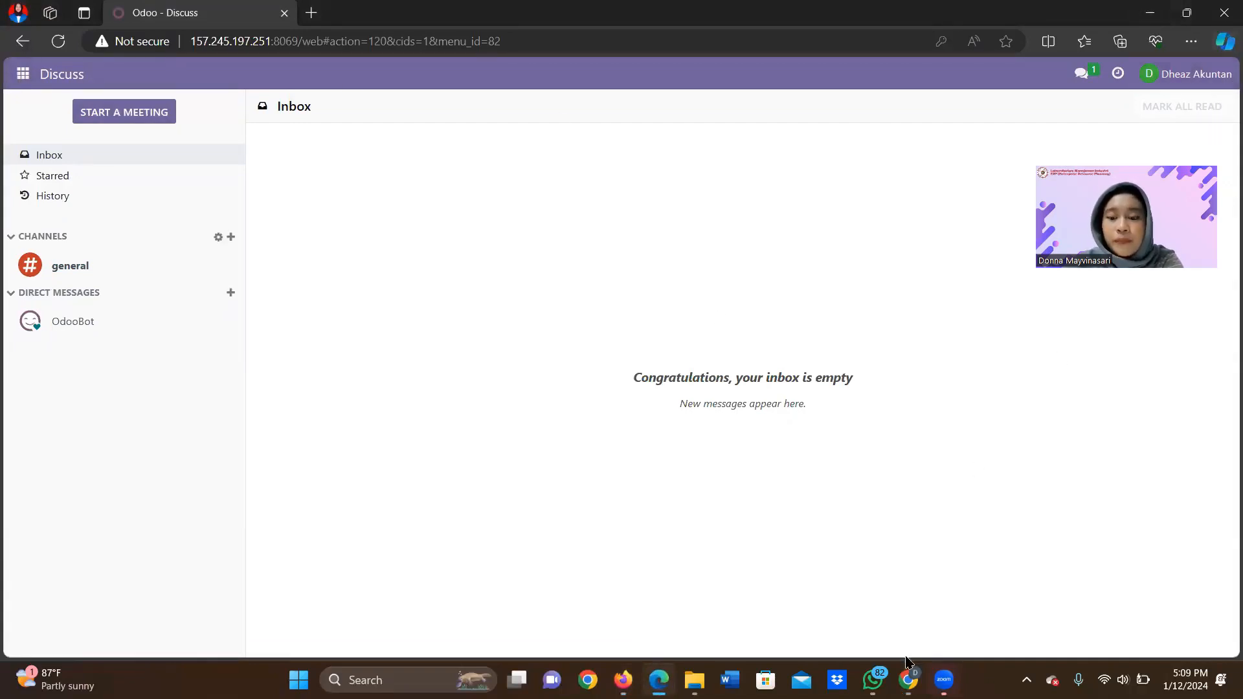
left_click(908, 680)
left_click(1032, 574)
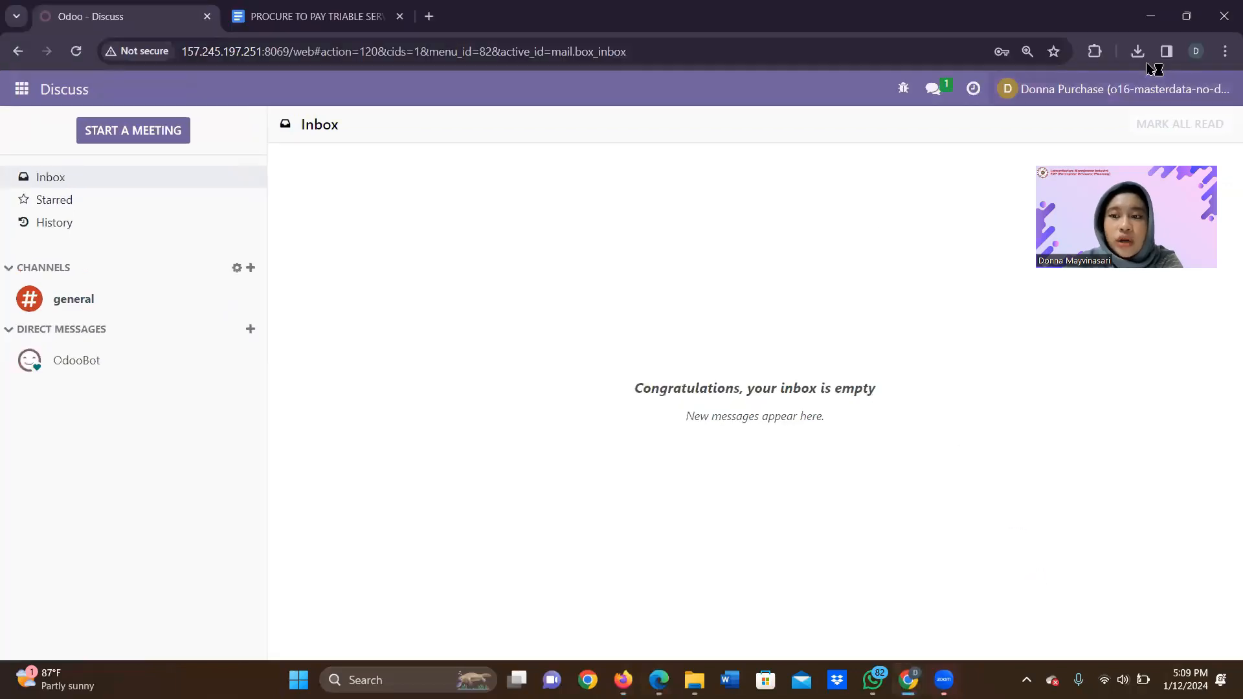
Start a new request for quotation in Purchase and view the full vendor list, closing it without choosing a vendor
left_click(21, 88)
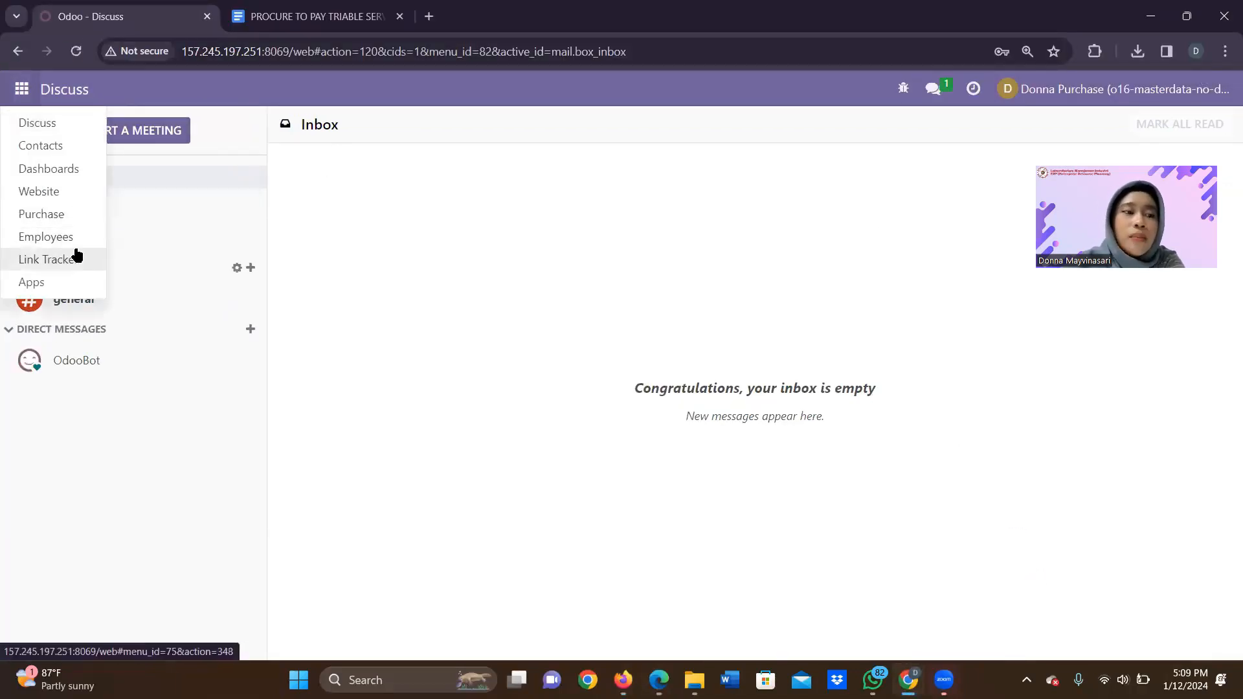
left_click(68, 217)
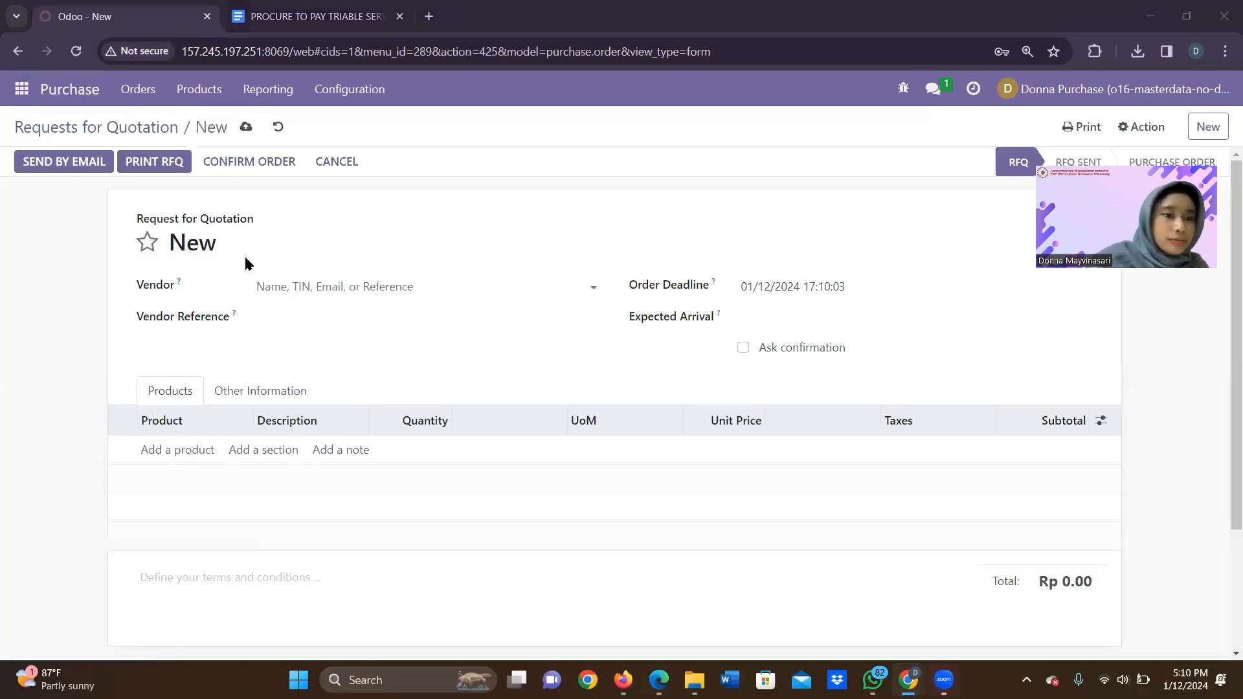
left_click(363, 285)
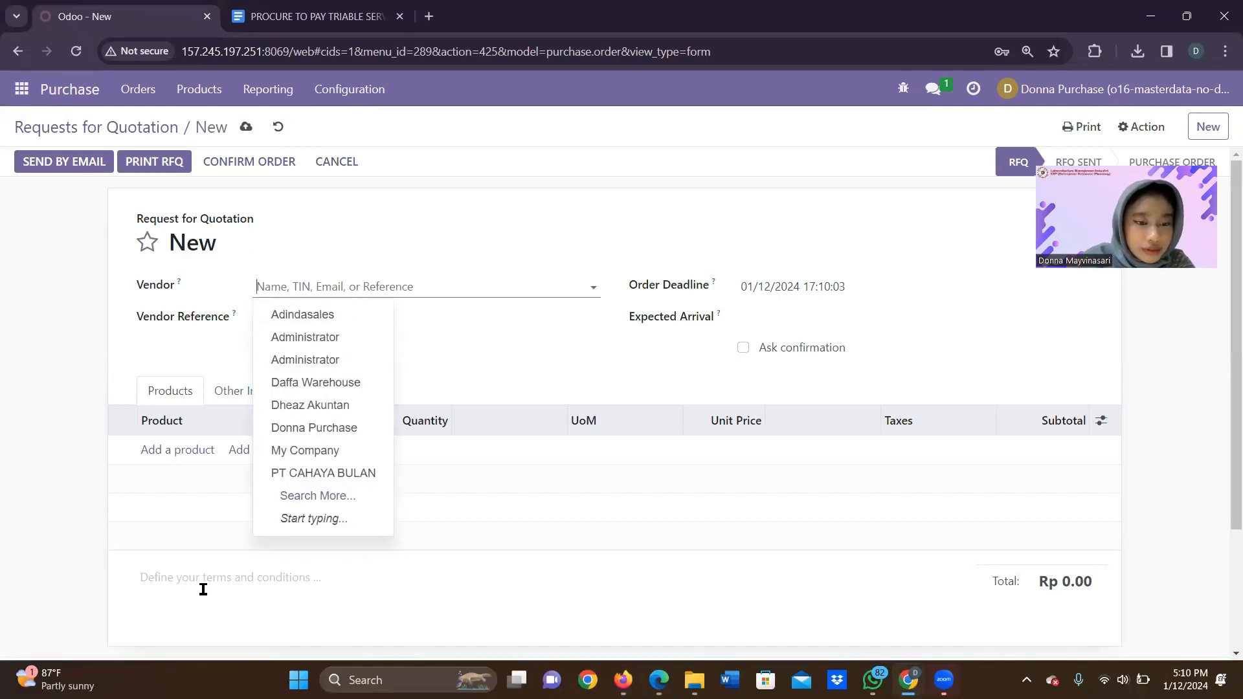
left_click(350, 497)
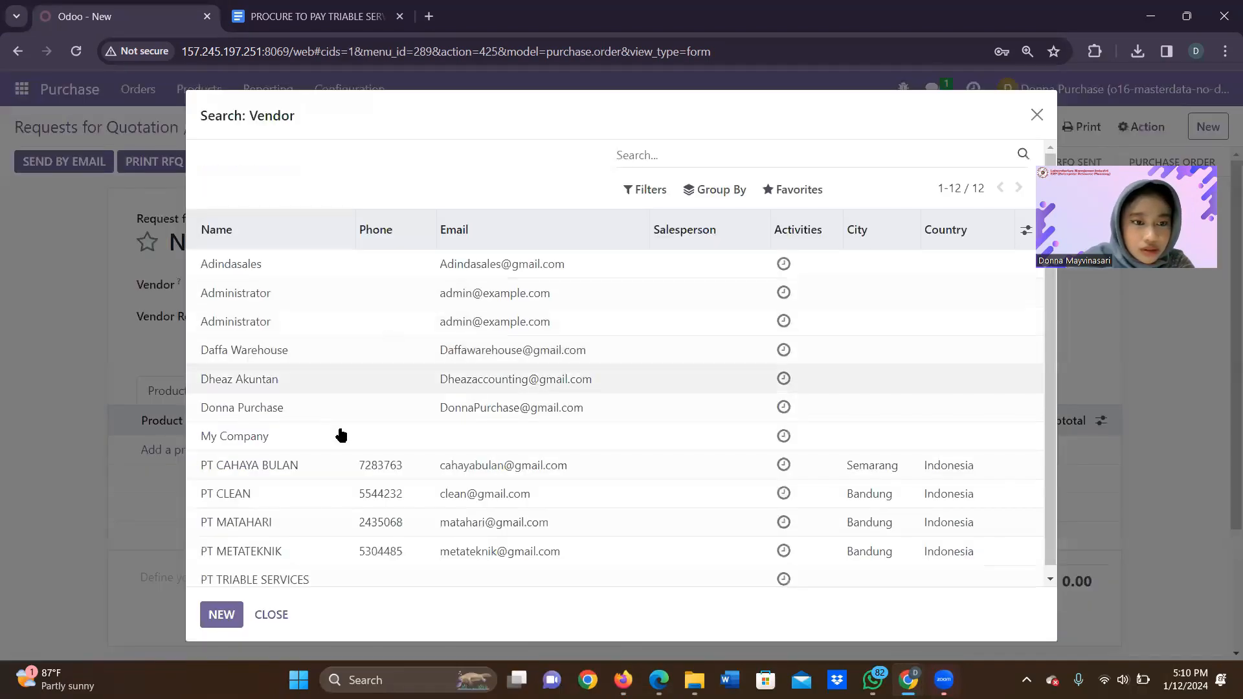
scroll(352, 446, "down", 1)
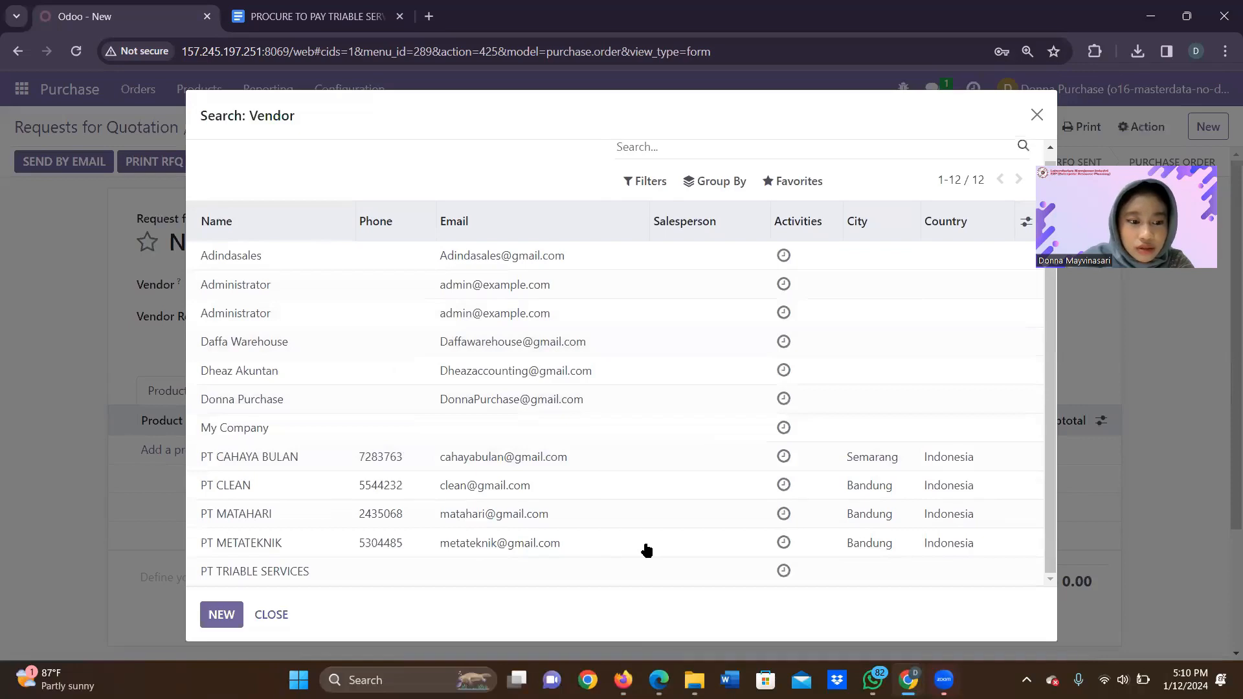
left_click(1035, 115)
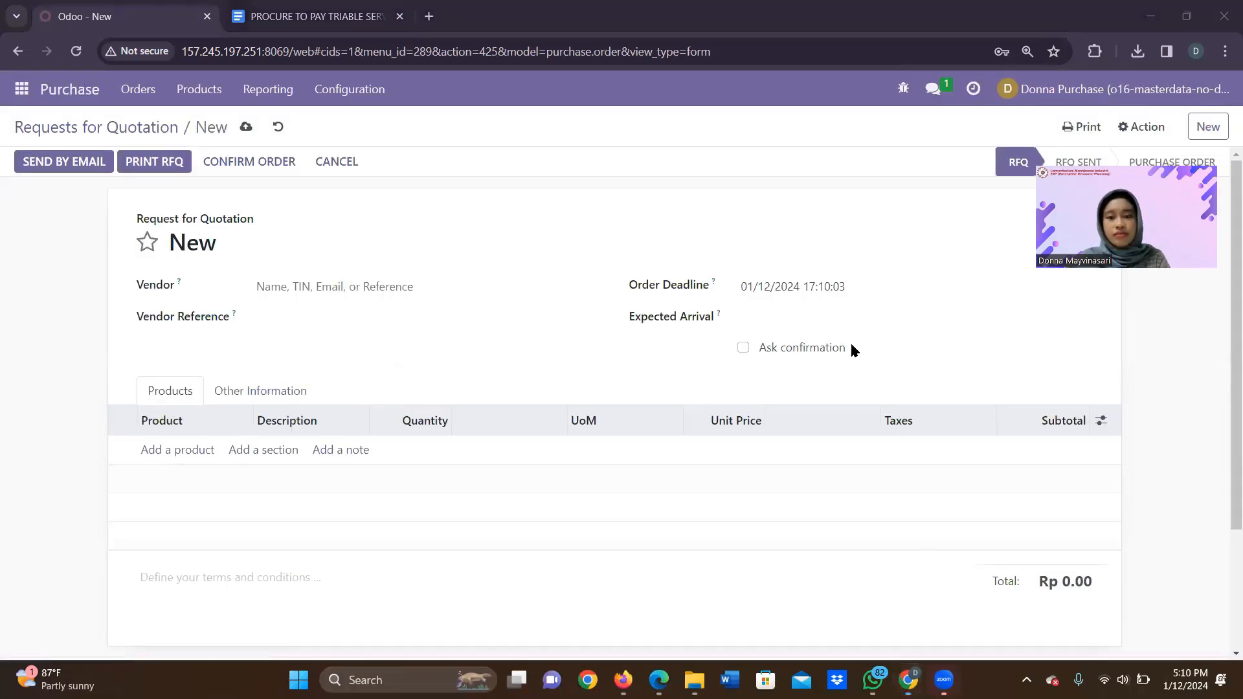
left_click(948, 673)
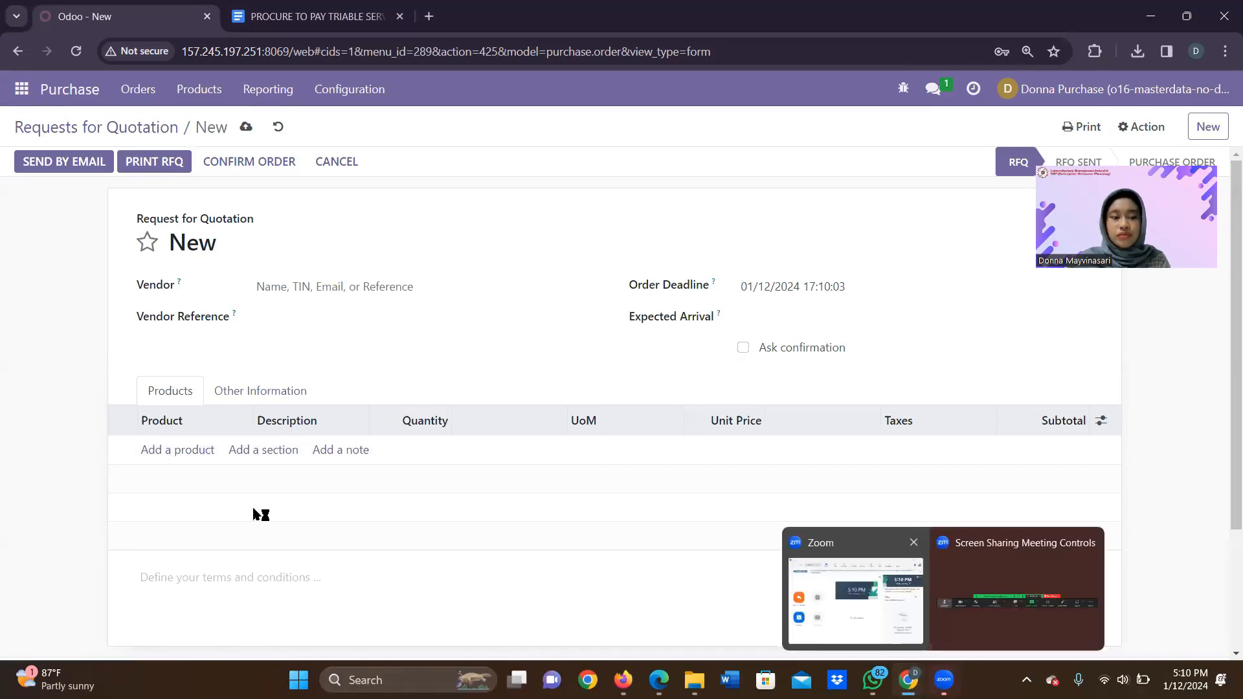
left_click(1030, 627)
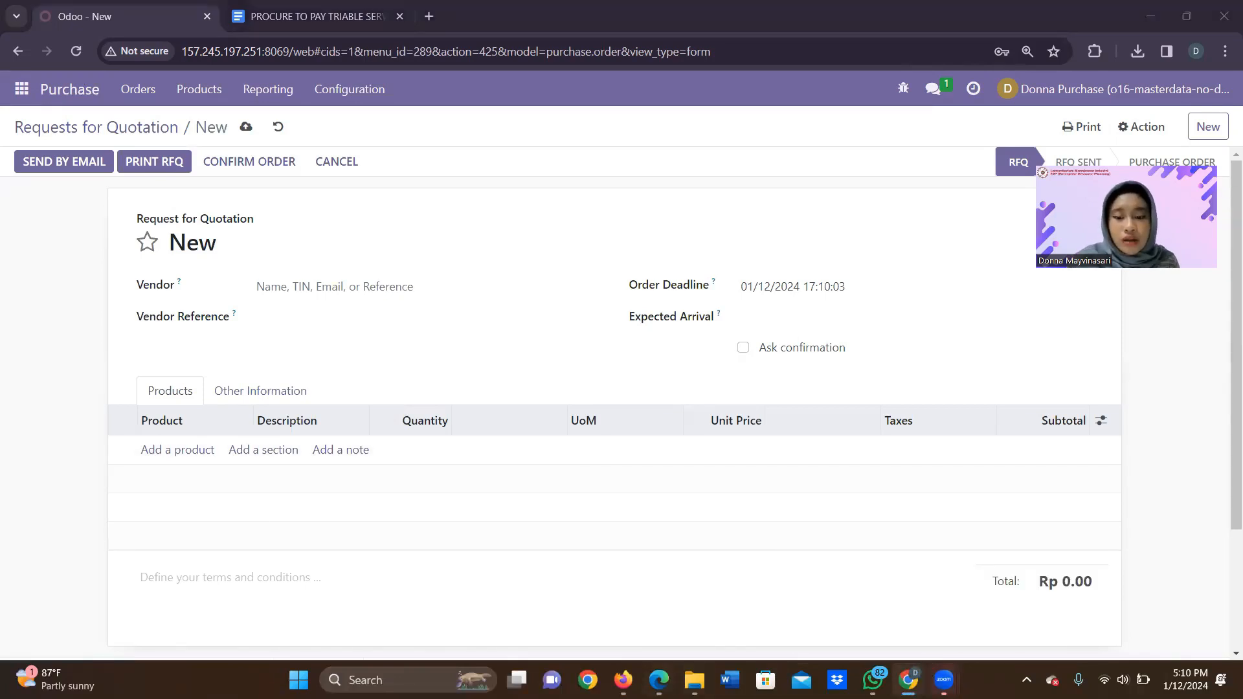
Switch to the Procure to Pay document in Google Docs and replace the vendor name Merdeka with Cahaya Bulan
left_click(283, 11)
double_click(694, 369)
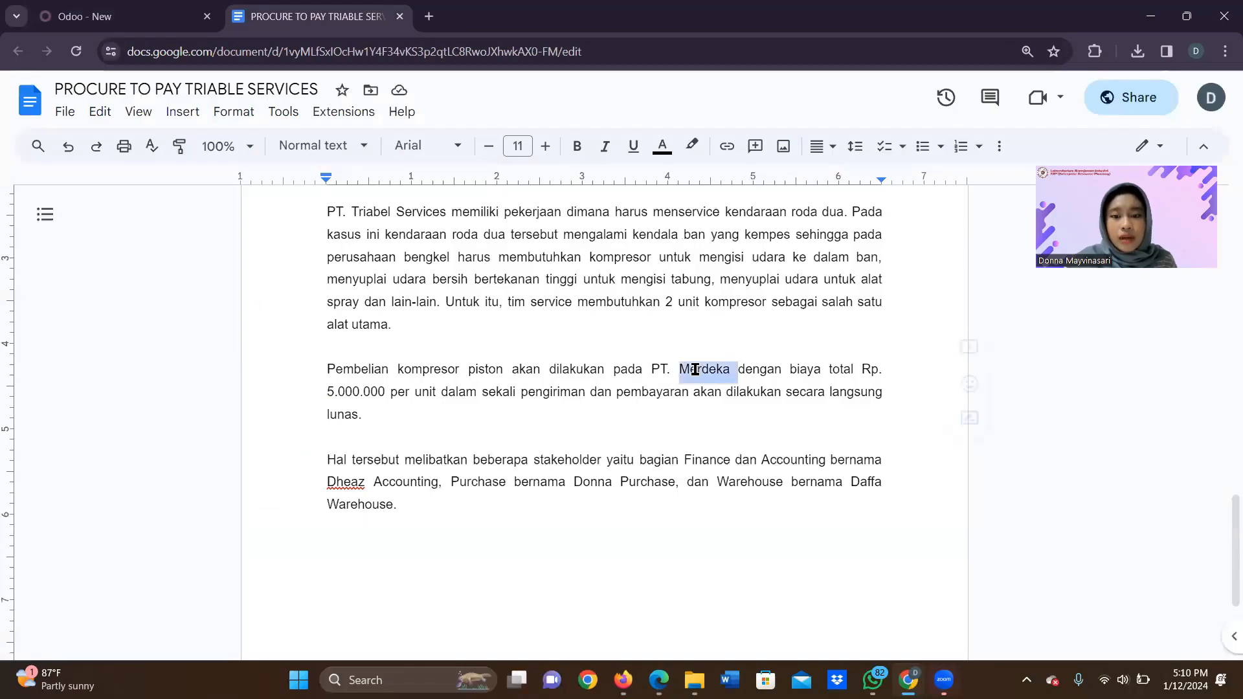
type("Cahaya B")
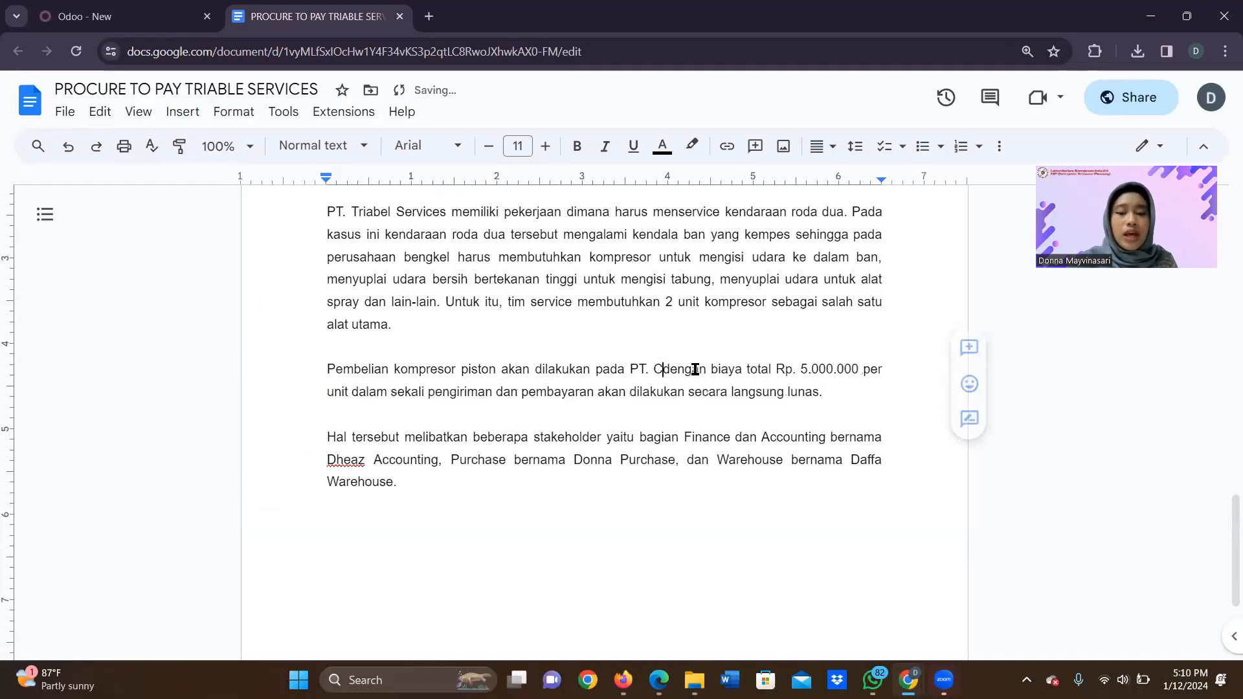
type("ulan")
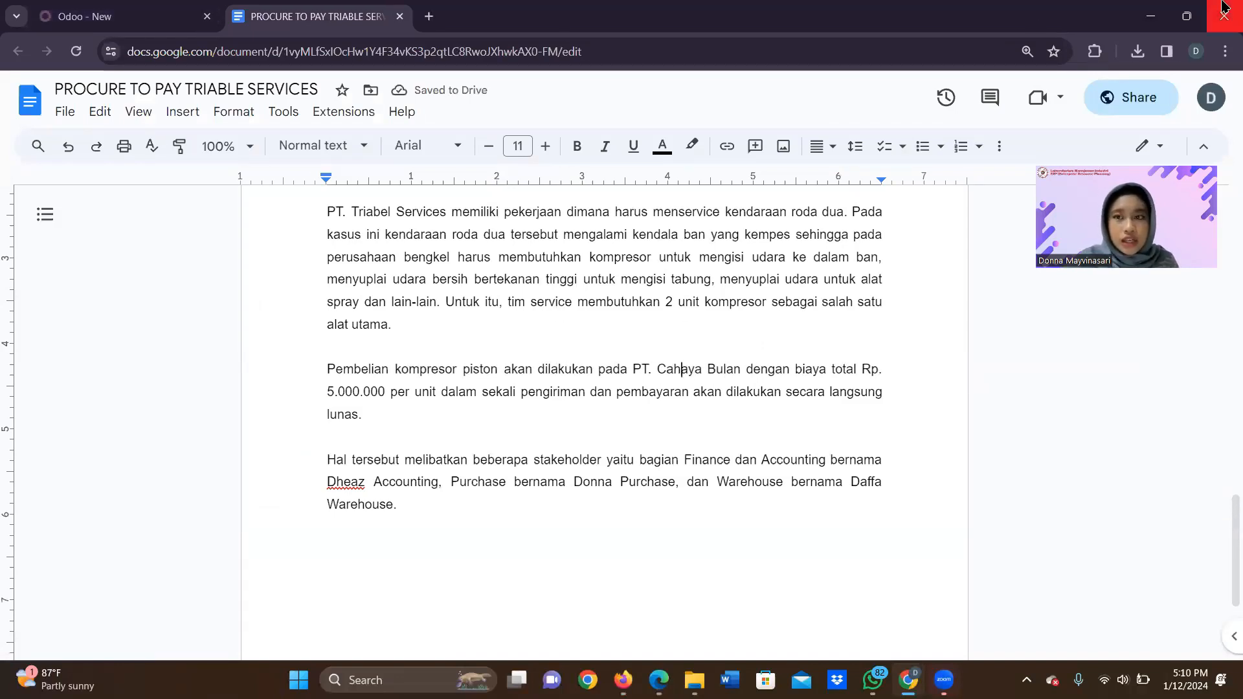
Return to the new request for quotation in Odoo and select PT CAHAYA BULAN as the vendor
left_click(1150, 16)
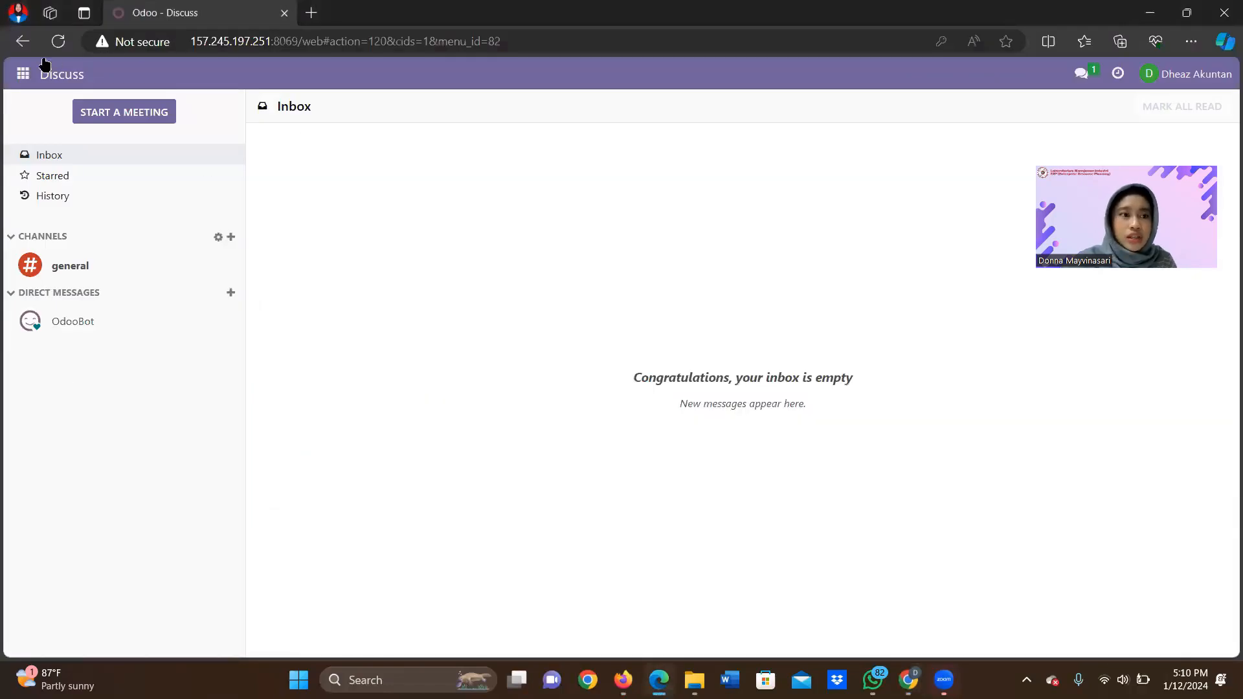
left_click(962, 610)
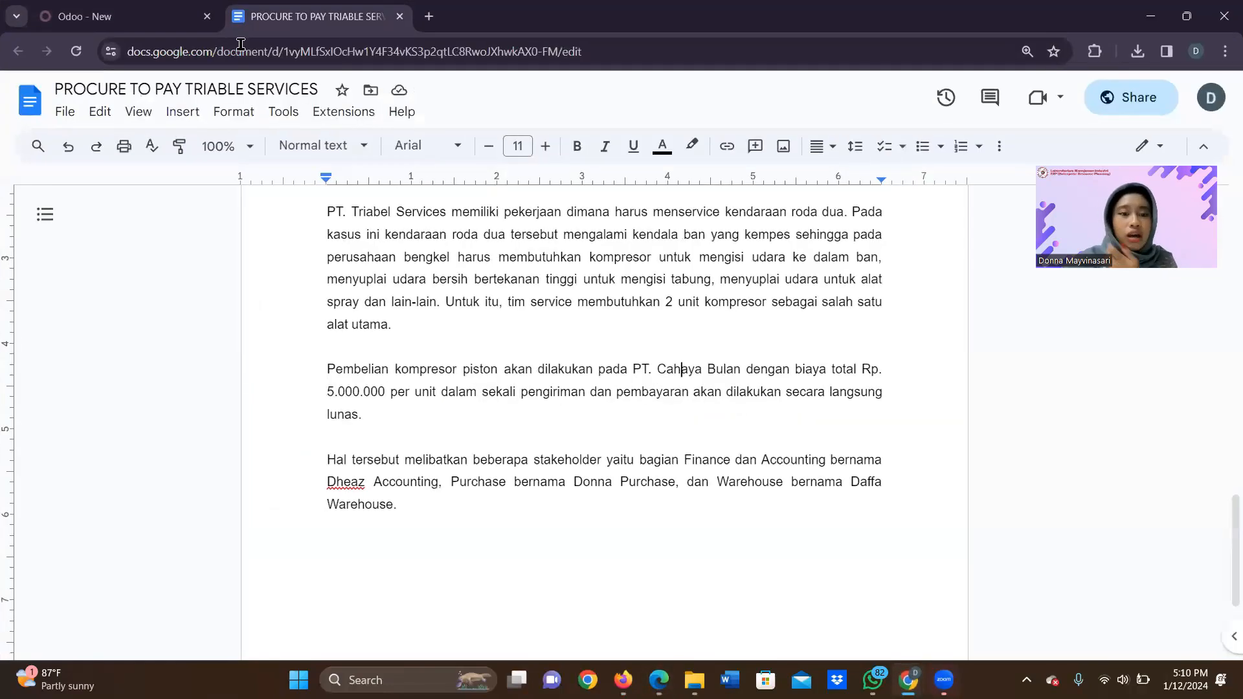
left_click(194, 8)
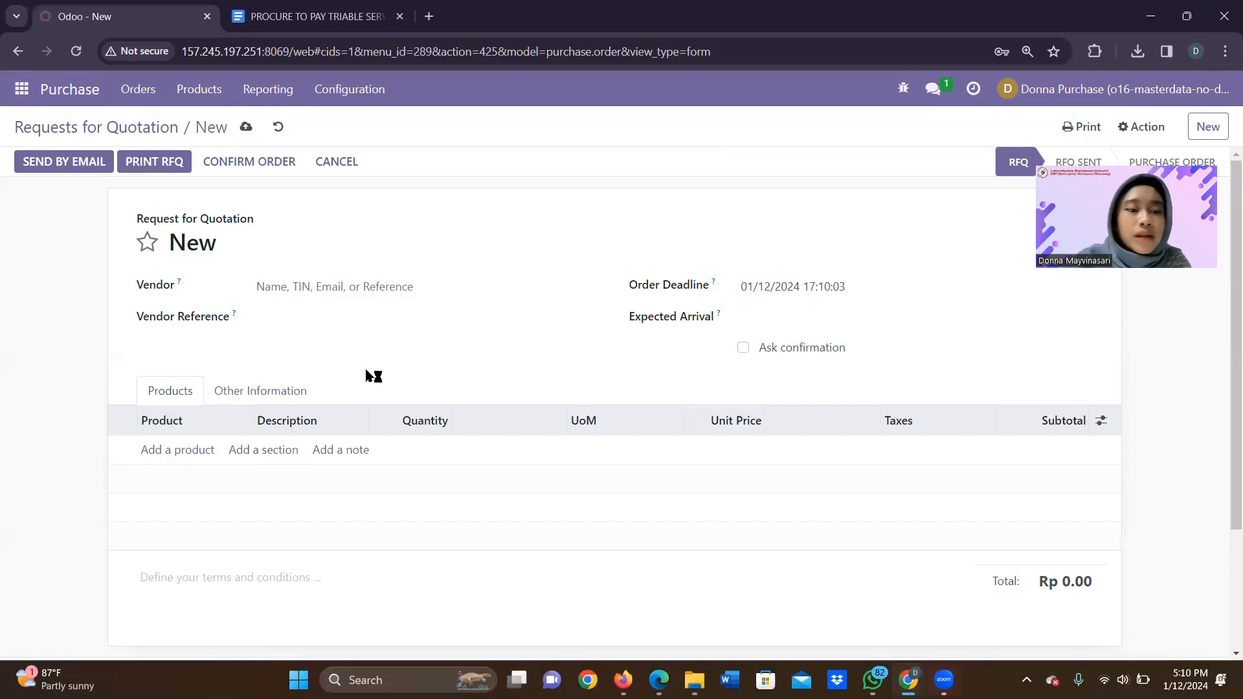
left_click(281, 285)
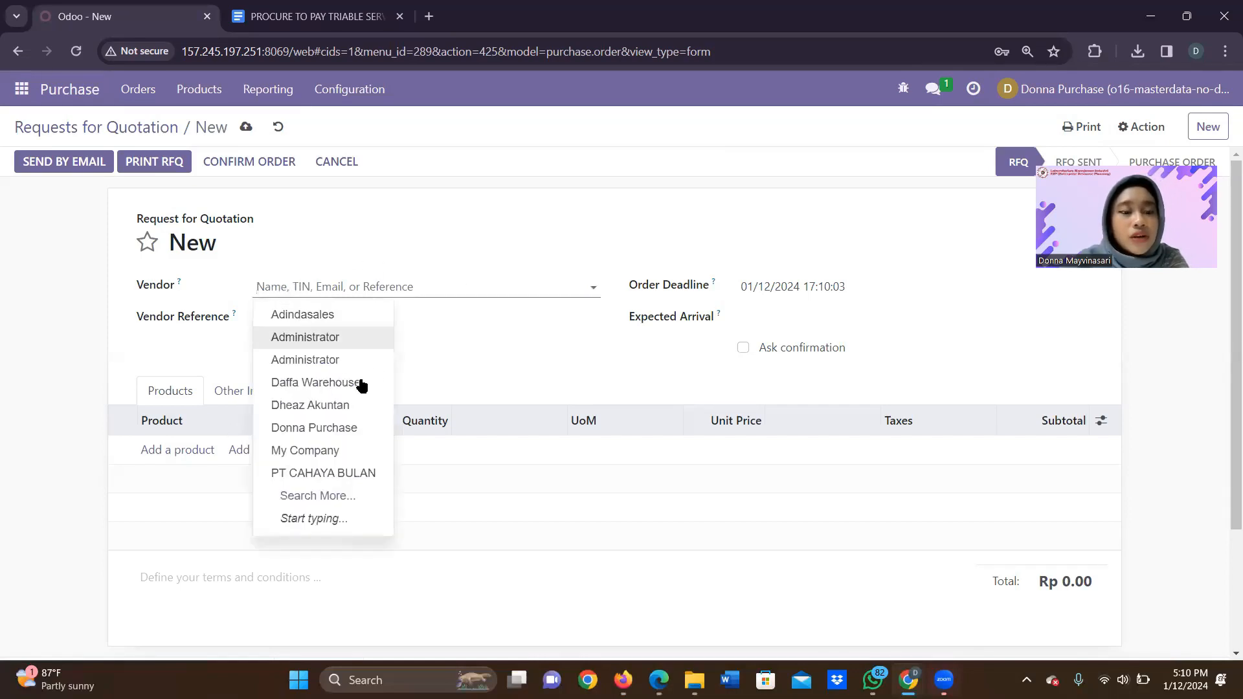
left_click(349, 473)
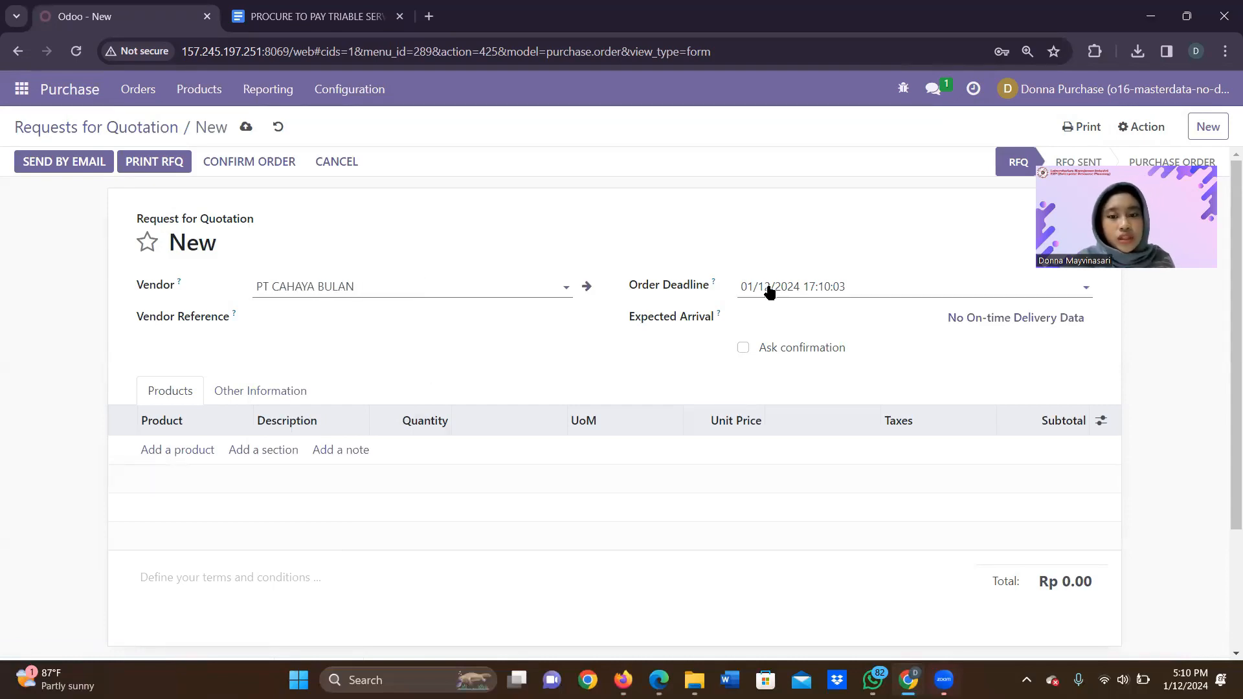
Set the order deadline of the request for quotation to 01/19/2024
left_click(809, 286)
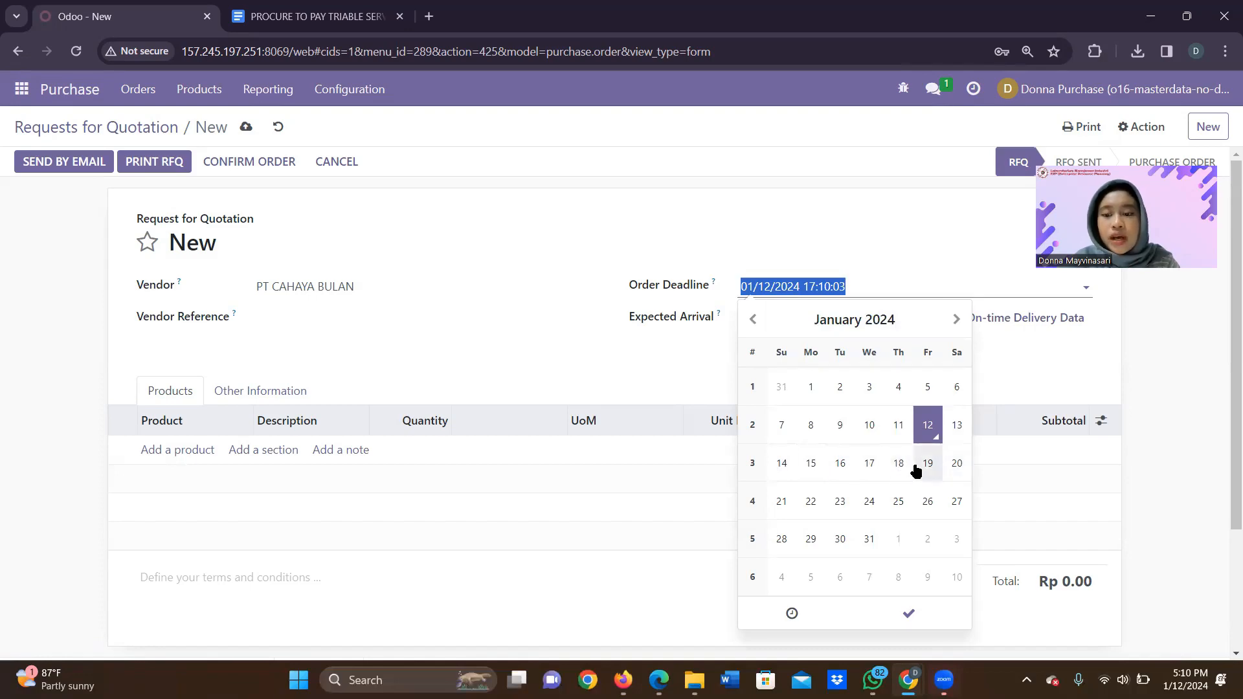
left_click(926, 462)
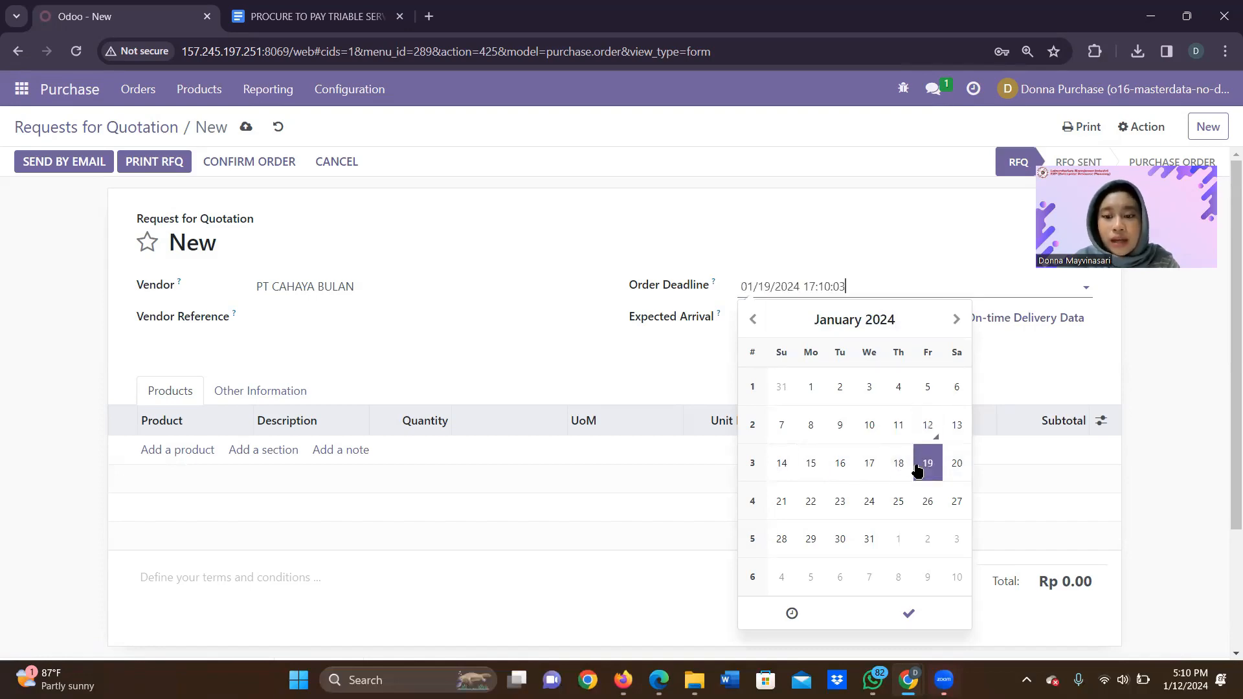
left_click(909, 614)
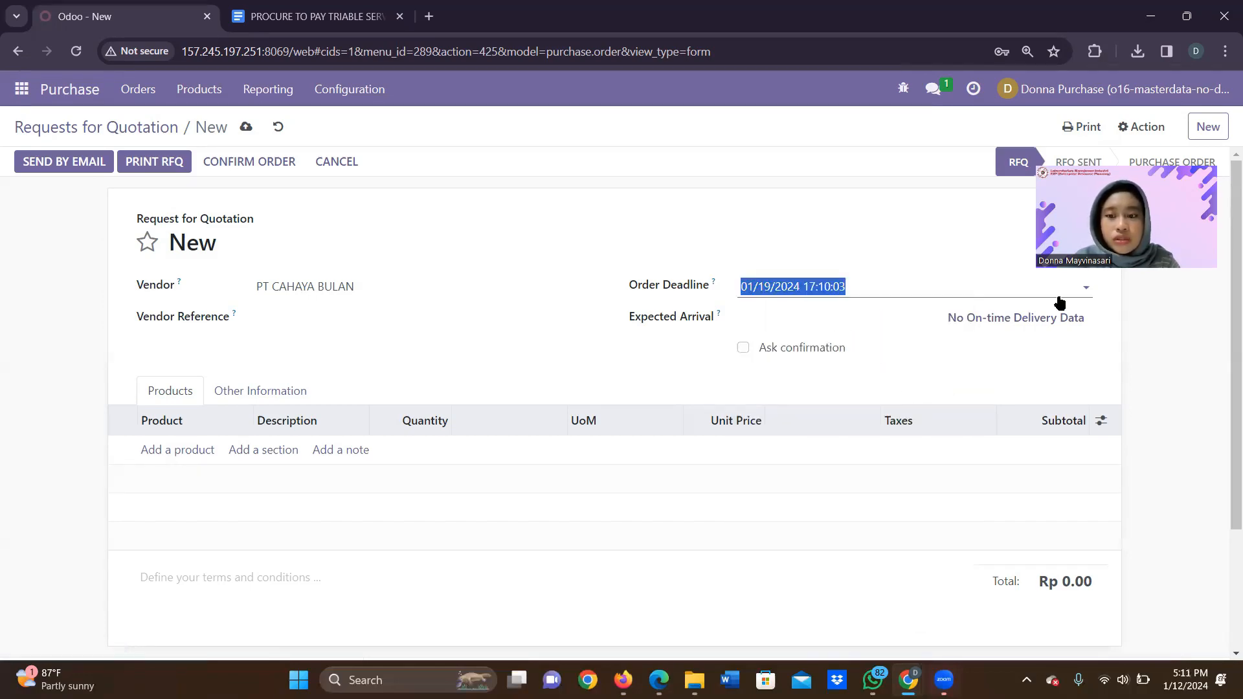
Add the product [13170-0019] Kompresor Piston as an order line by searching for "kom"
left_click(194, 452)
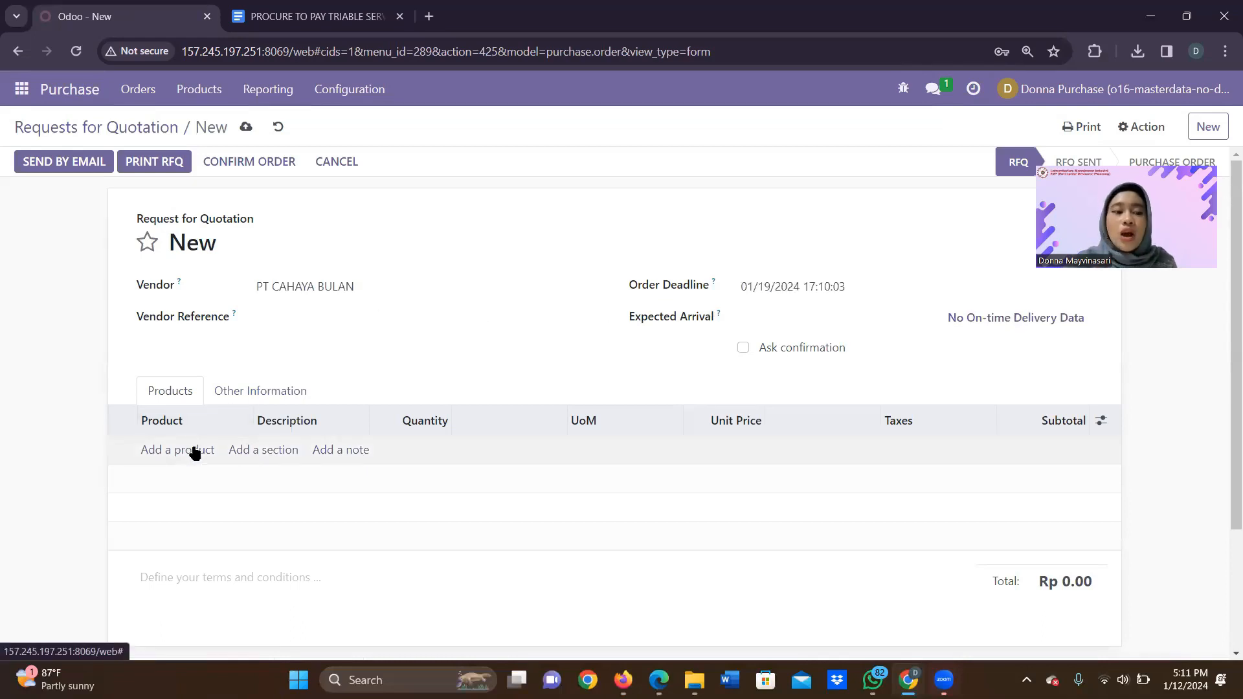
type("ko")
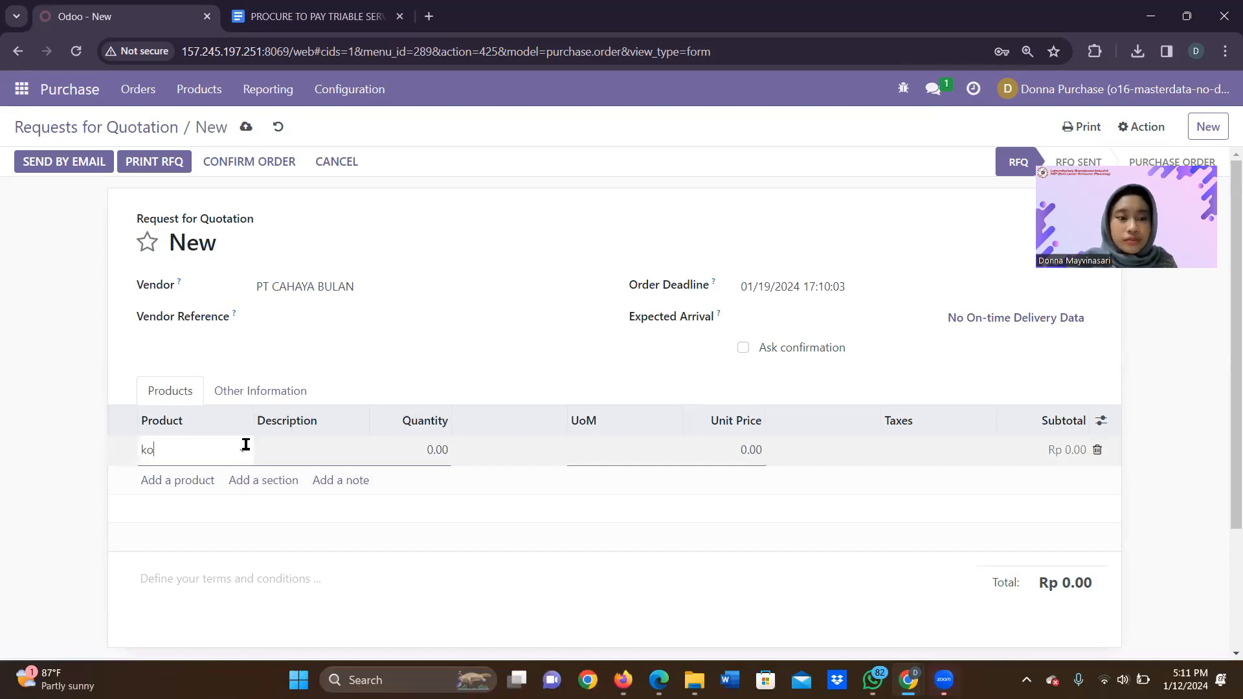
type("m")
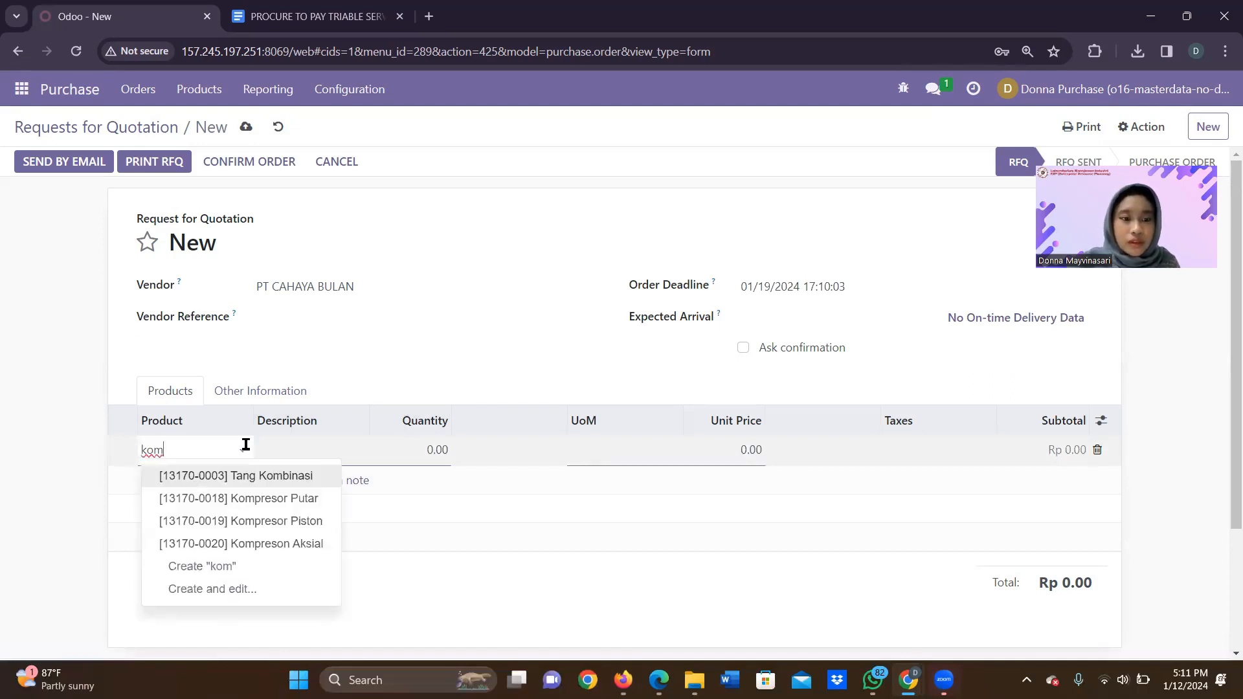
left_click(266, 515)
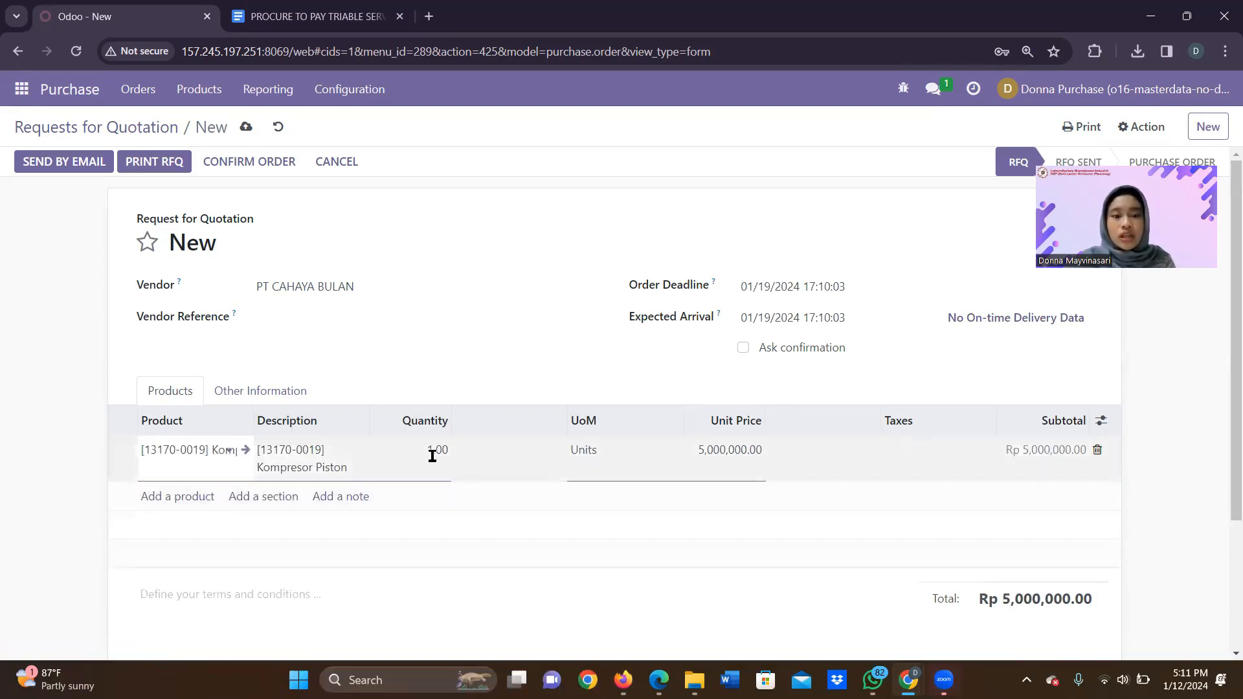
Check the required number of compressors in the Procure to Pay document and set the Kompresor Piston line's quantity to 2
left_click(311, 16)
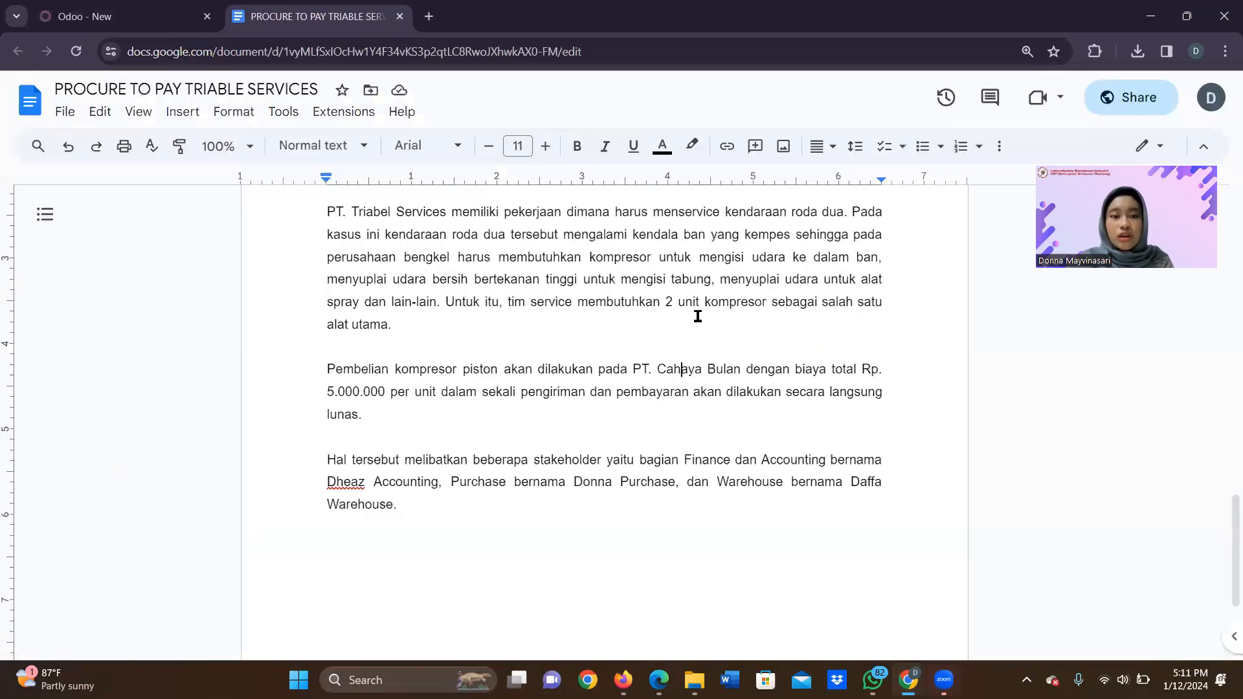
left_click(1150, 17)
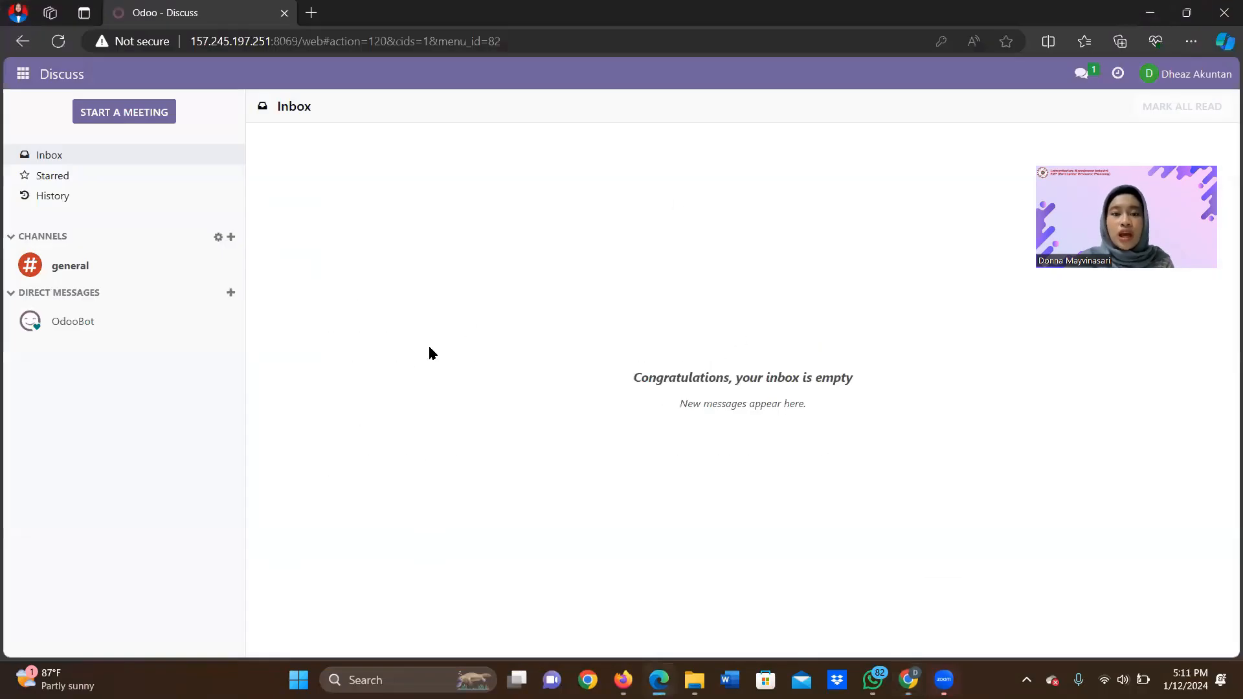
mouse_move(908, 679)
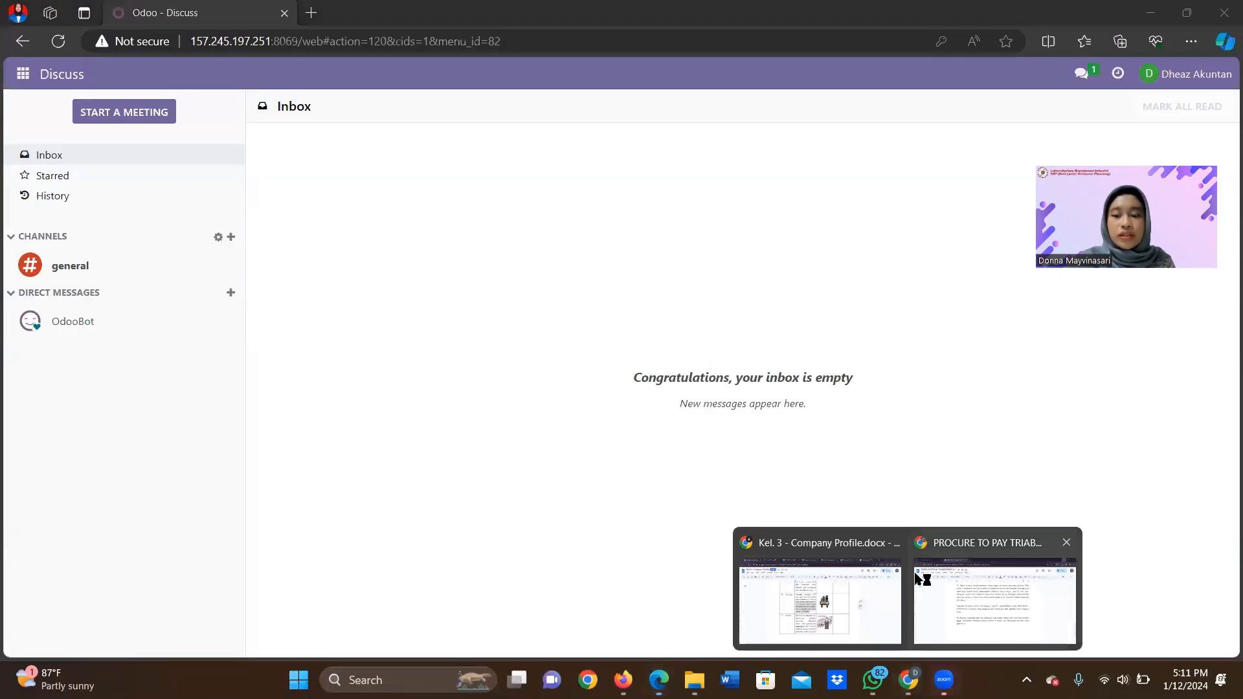
left_click(835, 595)
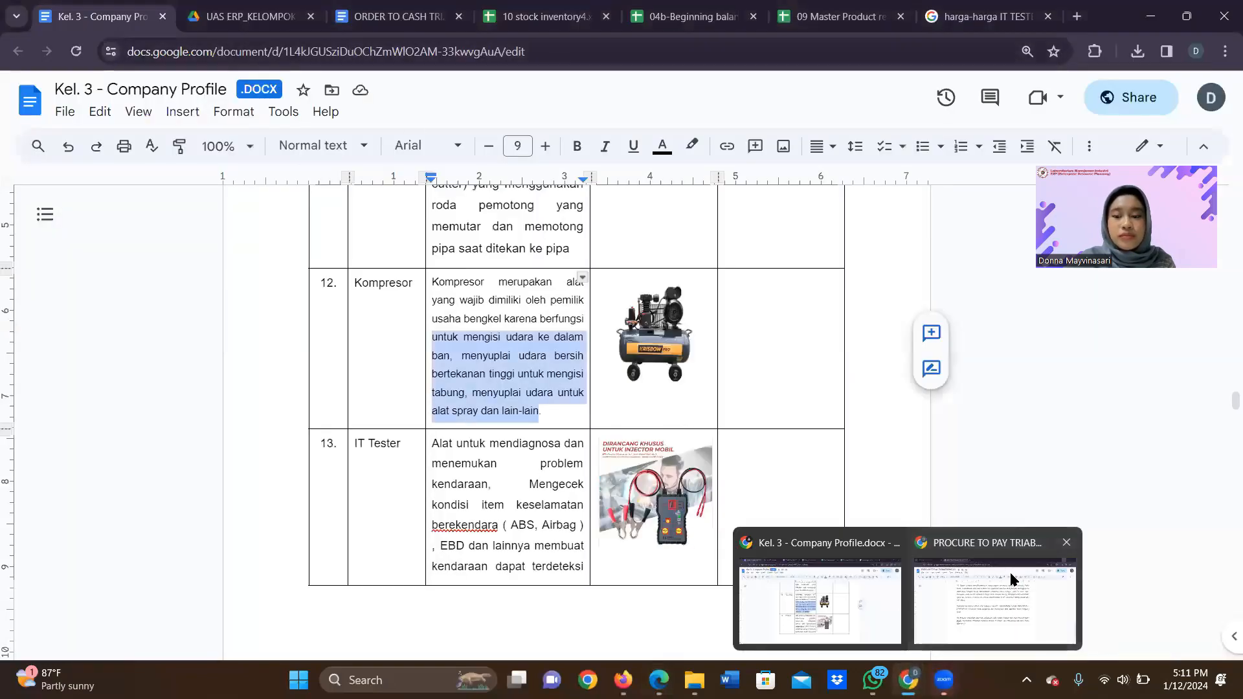
left_click(1010, 609)
left_click(81, 6)
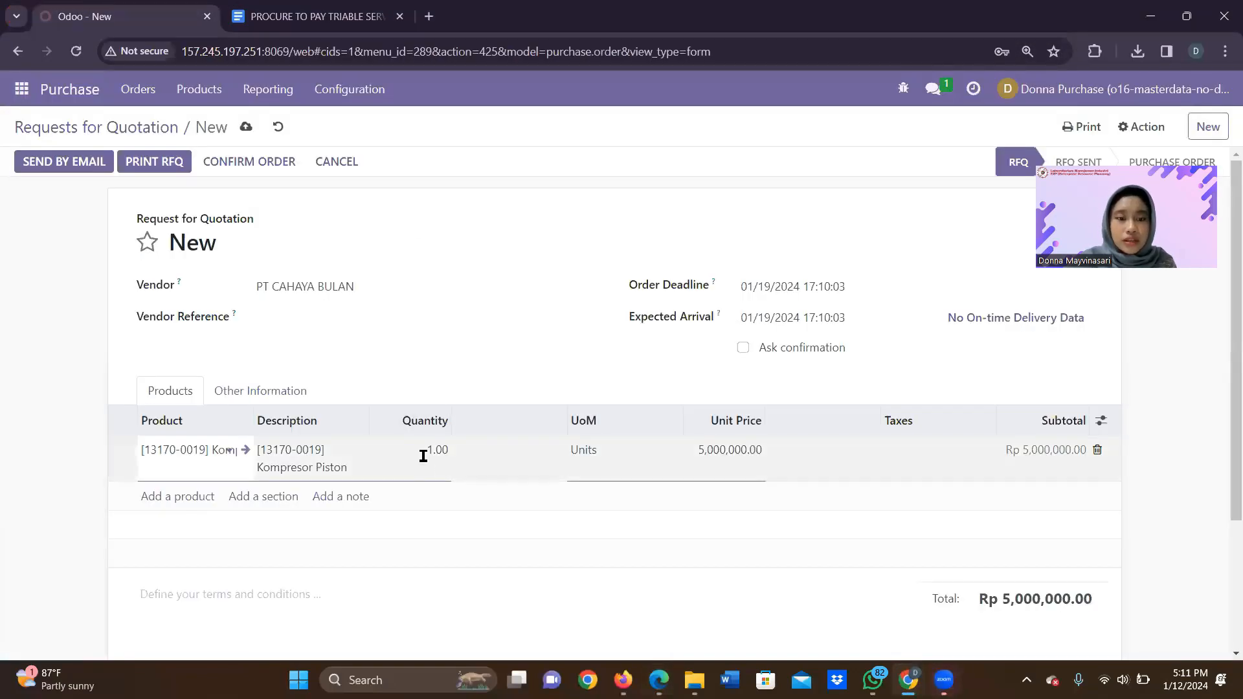
left_click(430, 452)
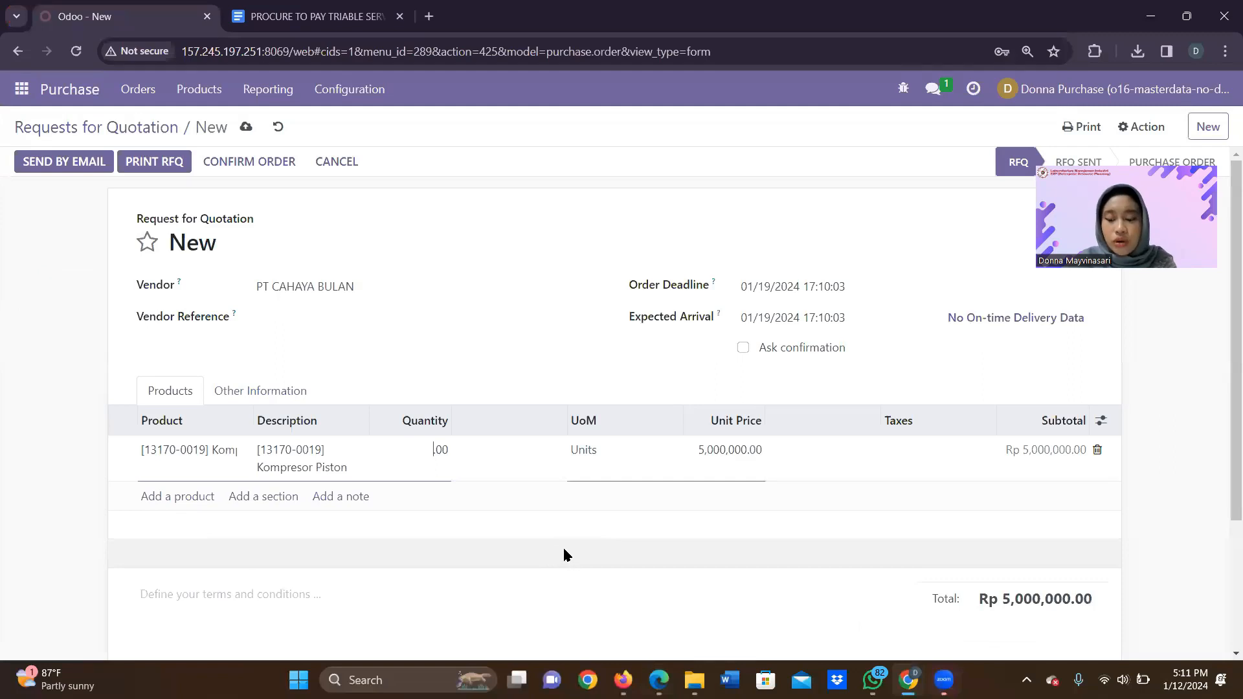
type("2")
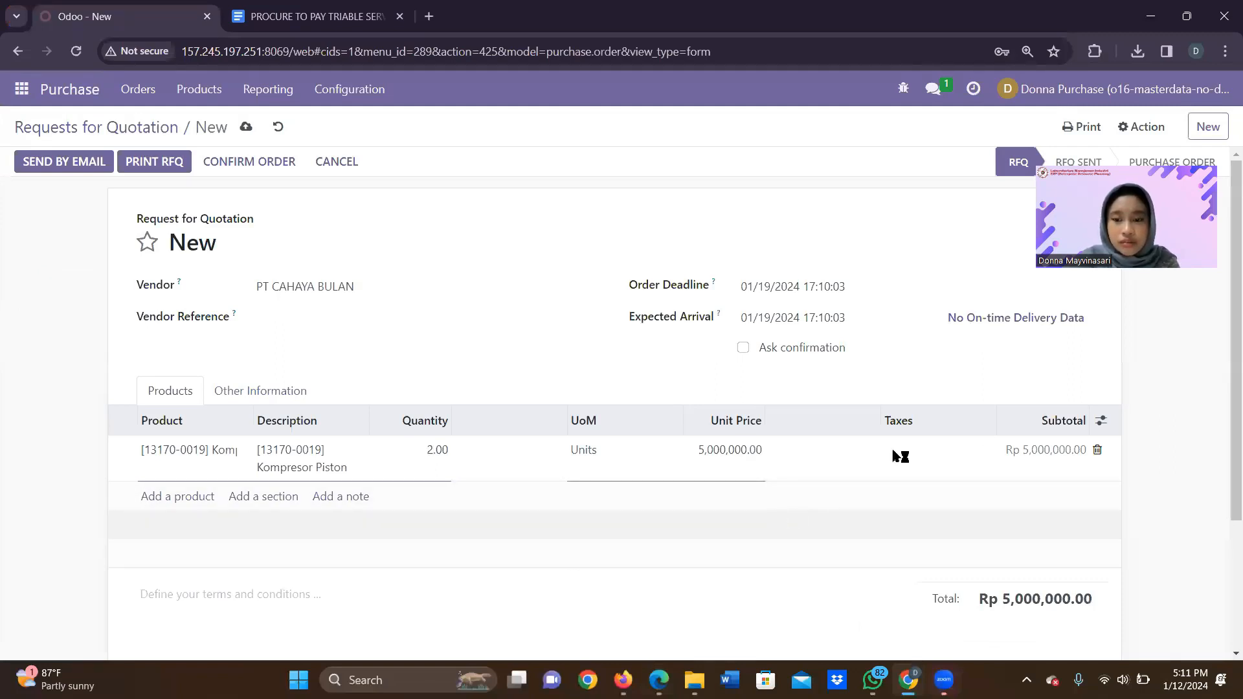
Review the order line and total, and save the new request for quotation
scroll(895, 402, "down", 1)
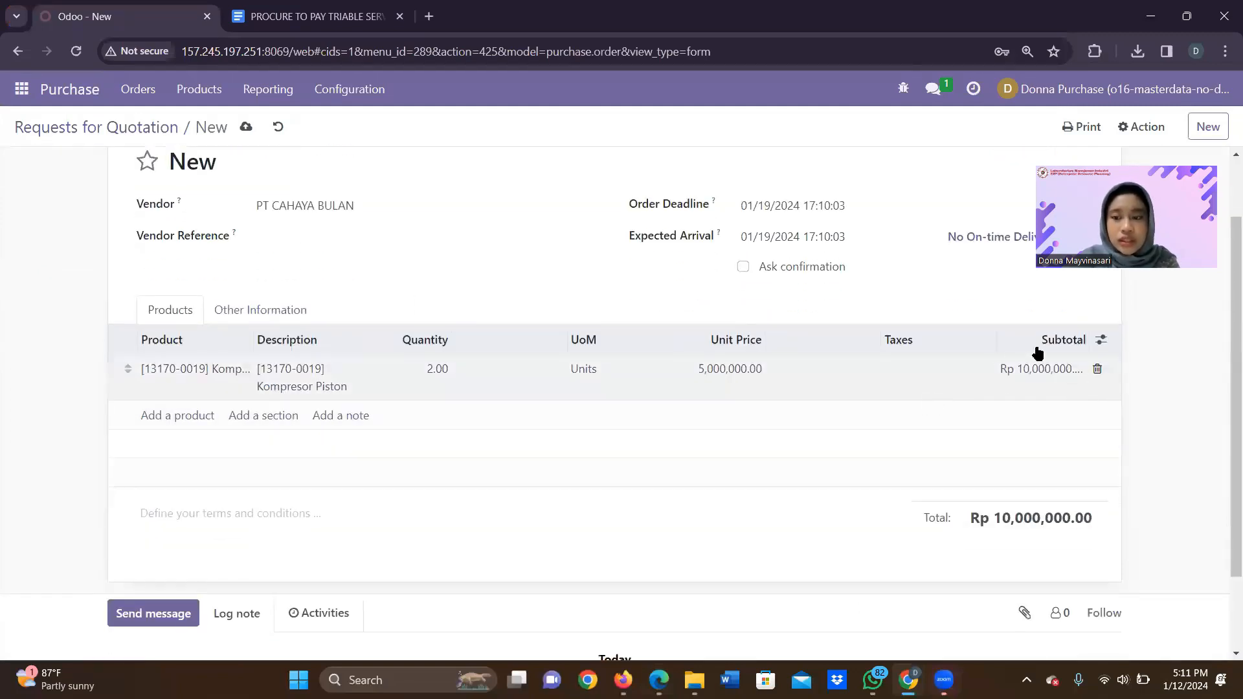
scroll(935, 503, "down", 1)
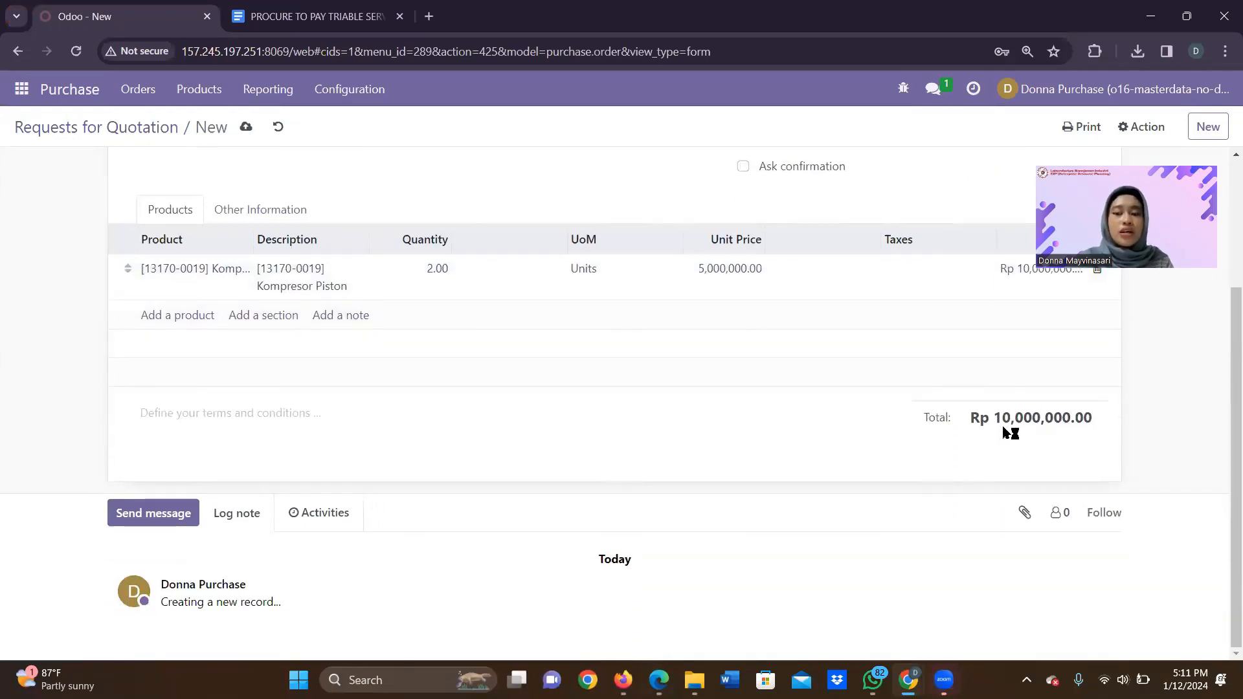
scroll(1066, 411, "up", 2)
scroll(33, 489, "down", 2)
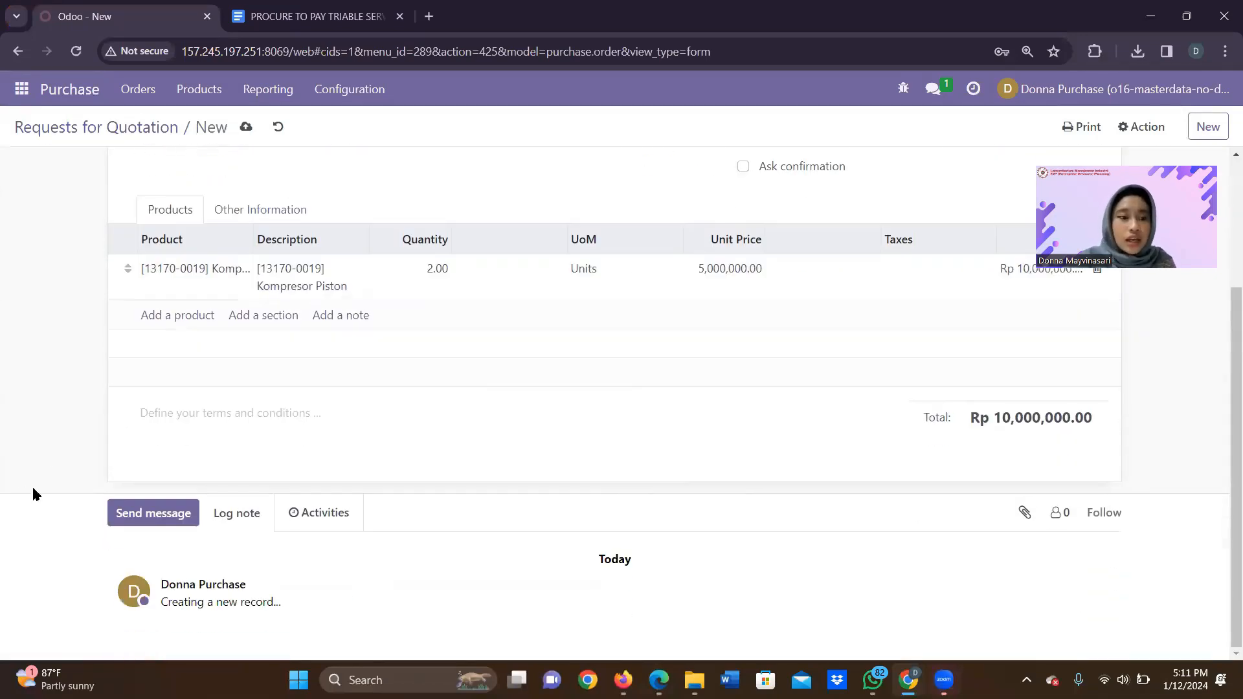
scroll(255, 405, "up", 2)
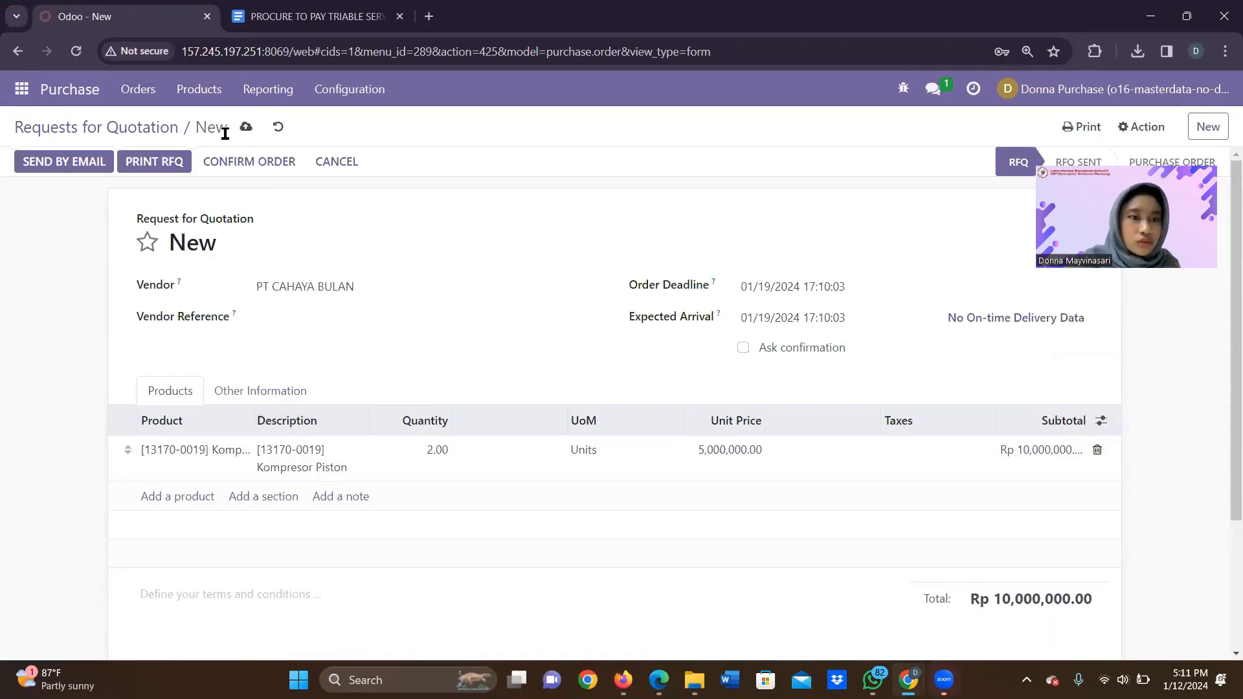
left_click(245, 126)
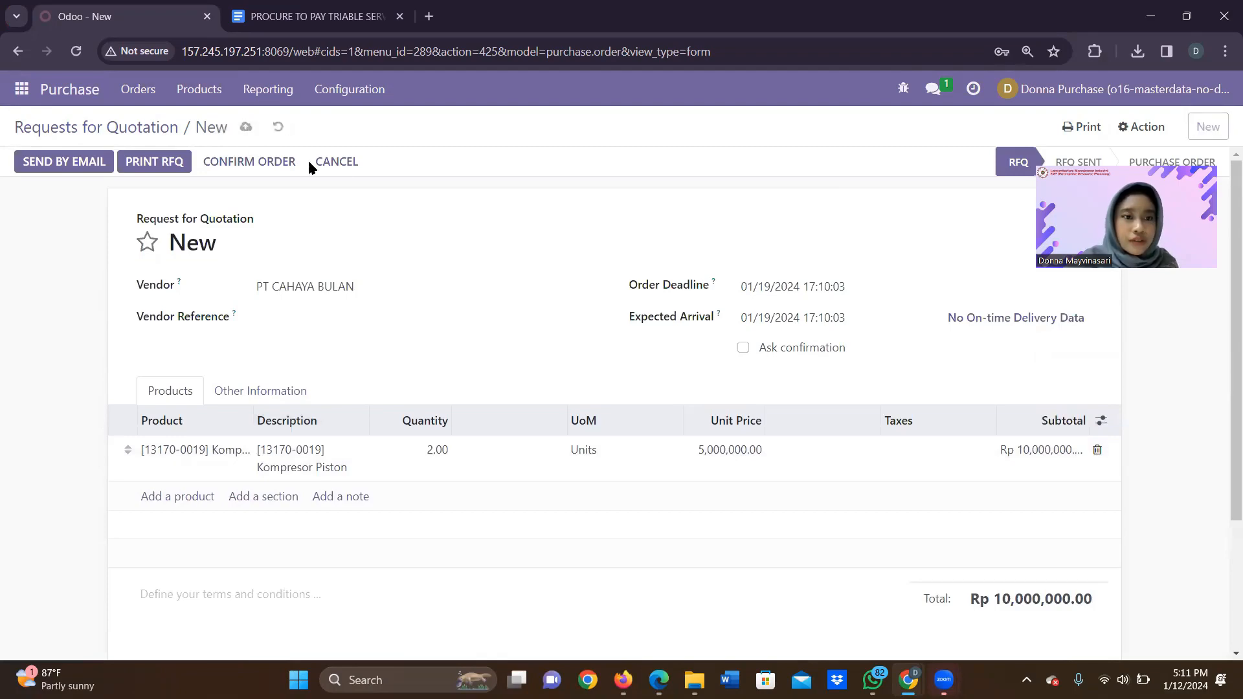
Email request for quotation P00001 to PT CAHAYA BULAN with RFQ_P00001.pdf attached, and review the logged message
scroll(659, 424, "down", 2)
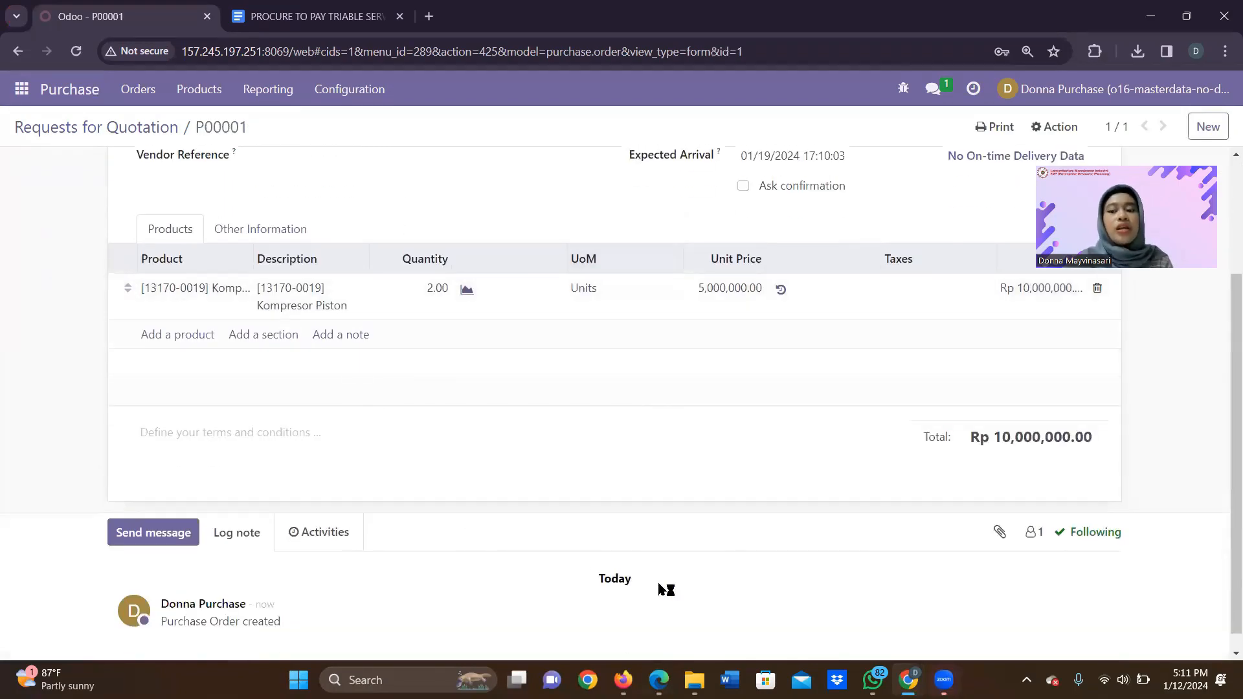
scroll(666, 585, "up", 2)
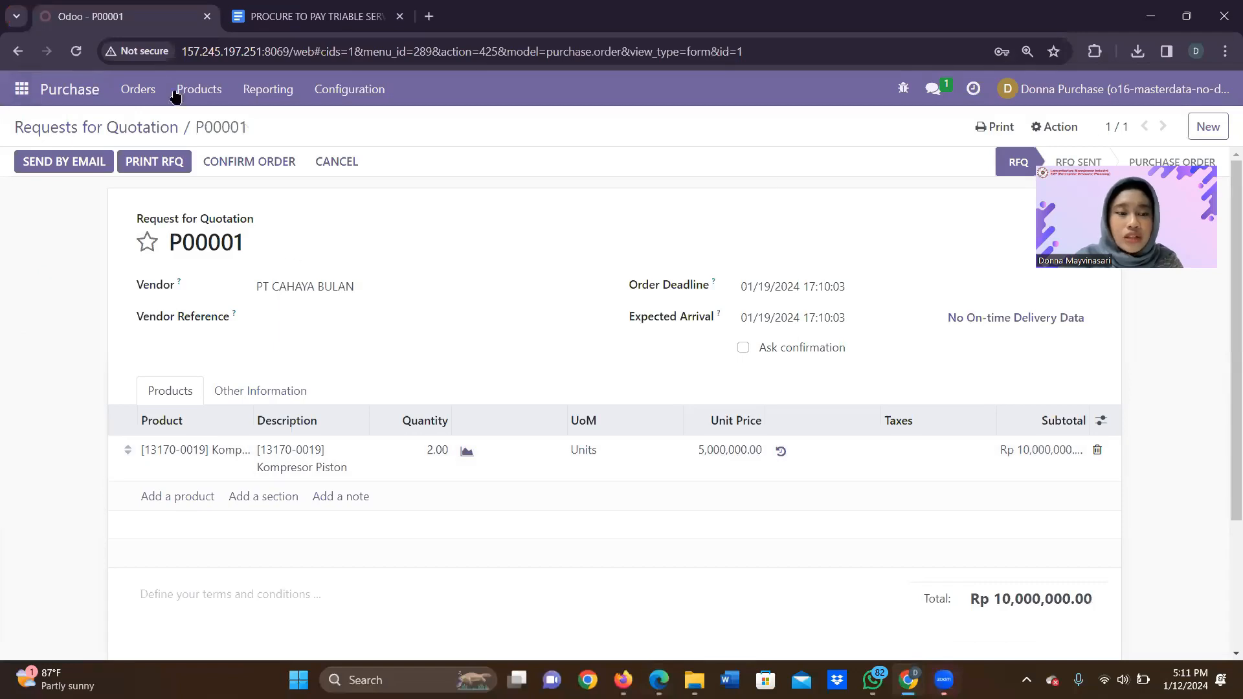
left_click(21, 159)
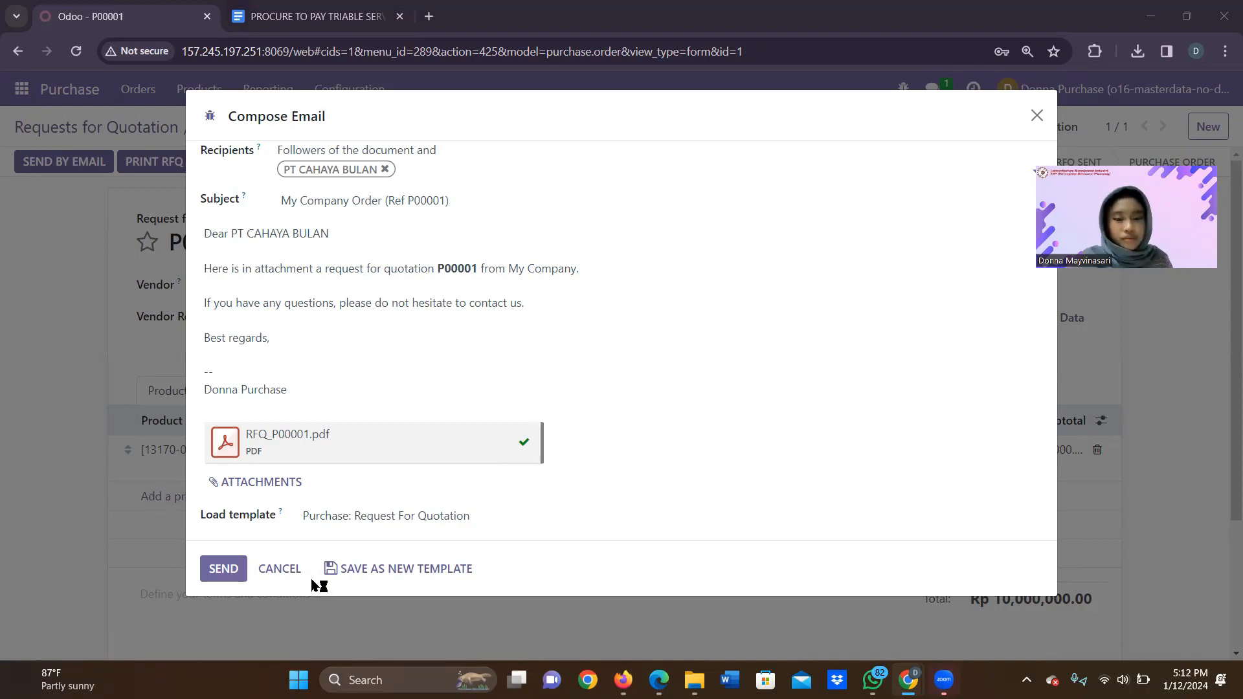
left_click(228, 573)
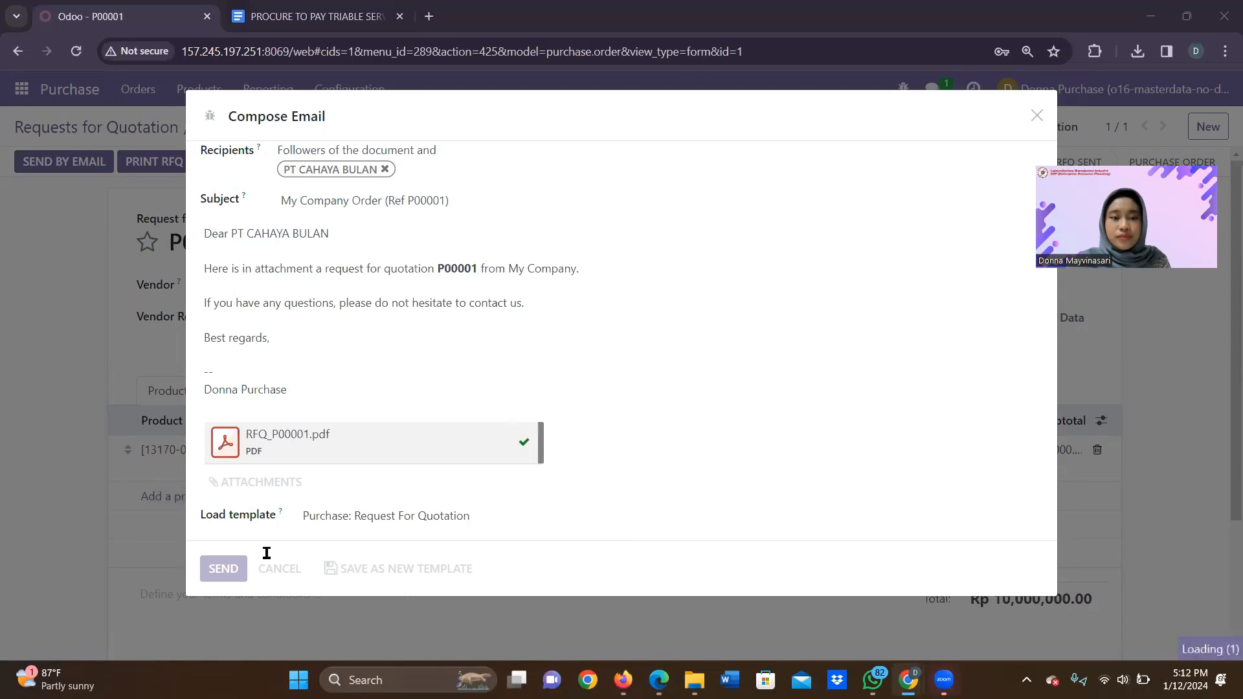
scroll(527, 394, "down", 10)
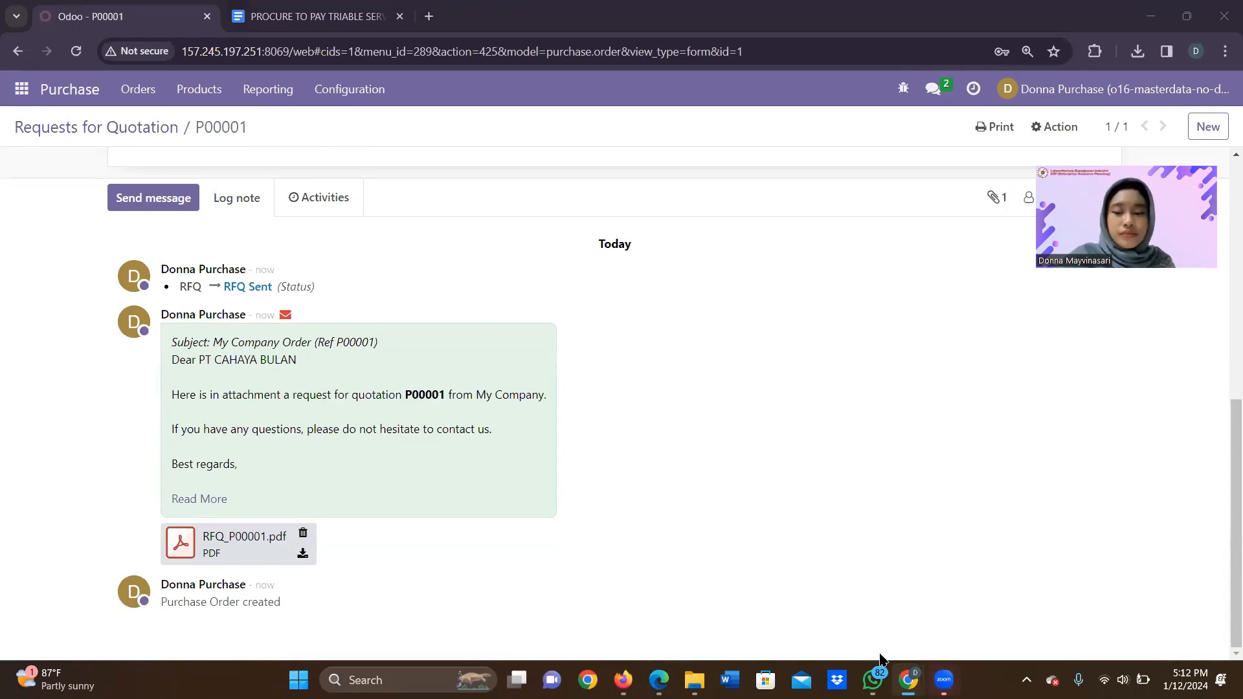
scroll(304, 493, "up", 10)
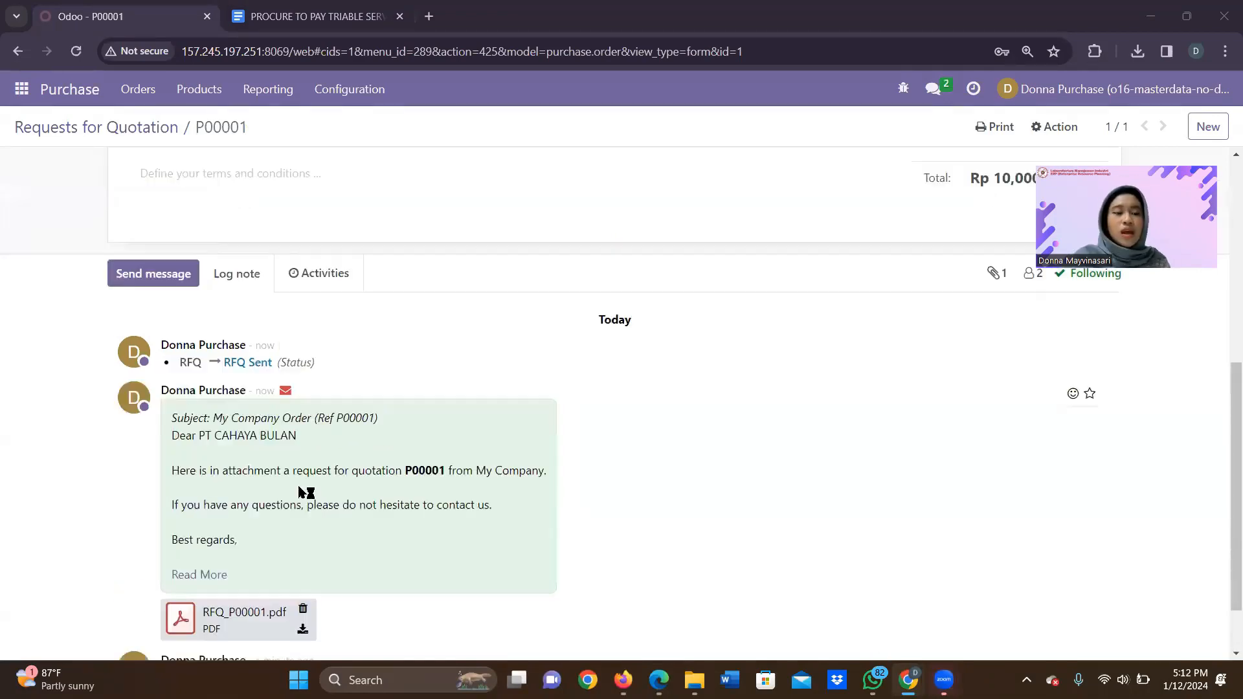
scroll(308, 511, "down", 10)
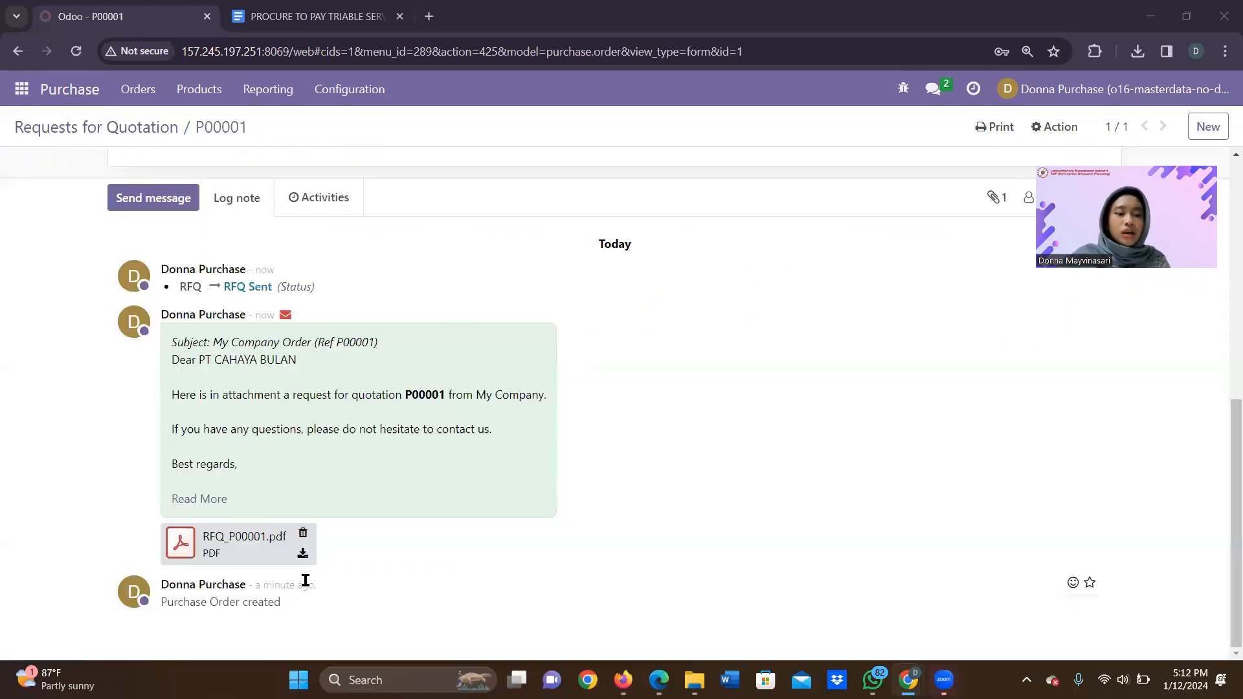
Confirm request for quotation P00001 as a purchase order and check the status change in its log
scroll(397, 332, "up", 10)
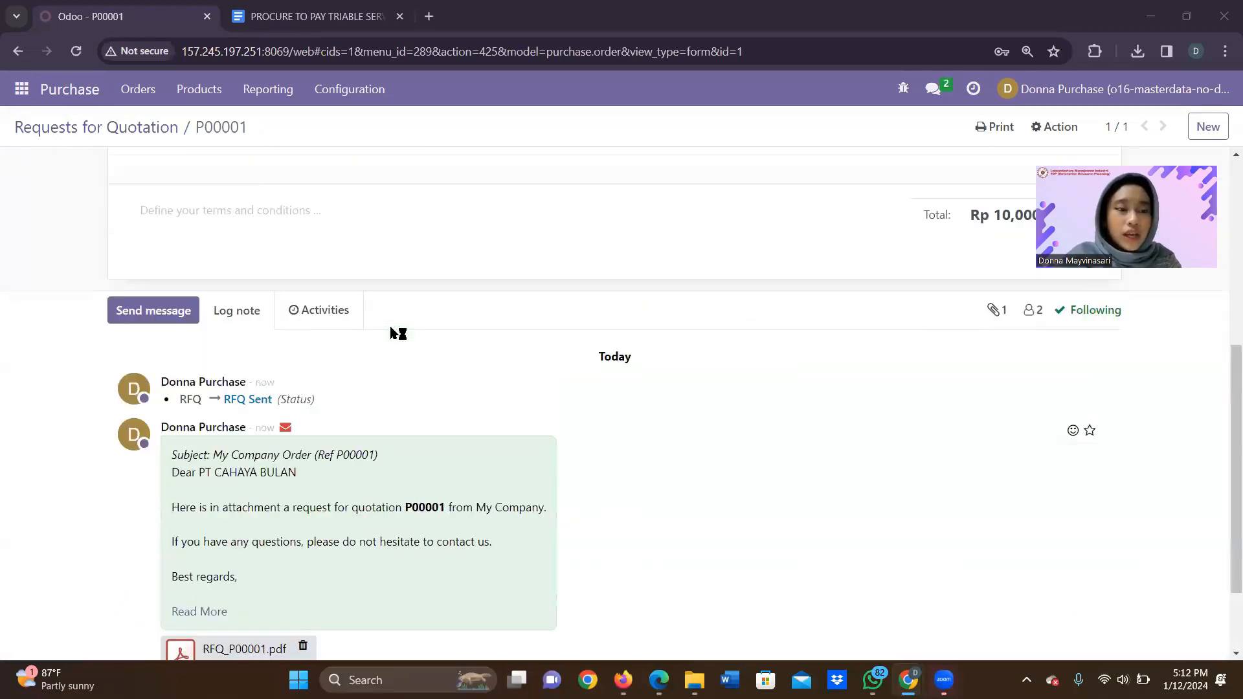
left_click(64, 163)
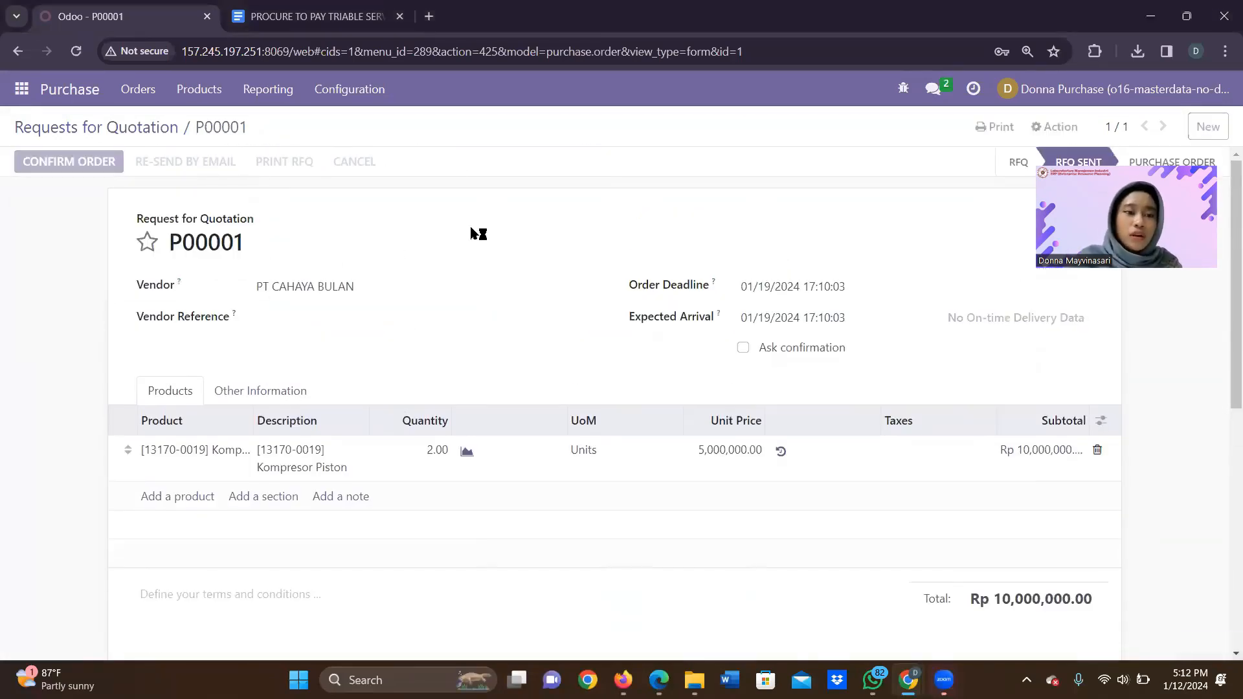
scroll(582, 290, "down", 10)
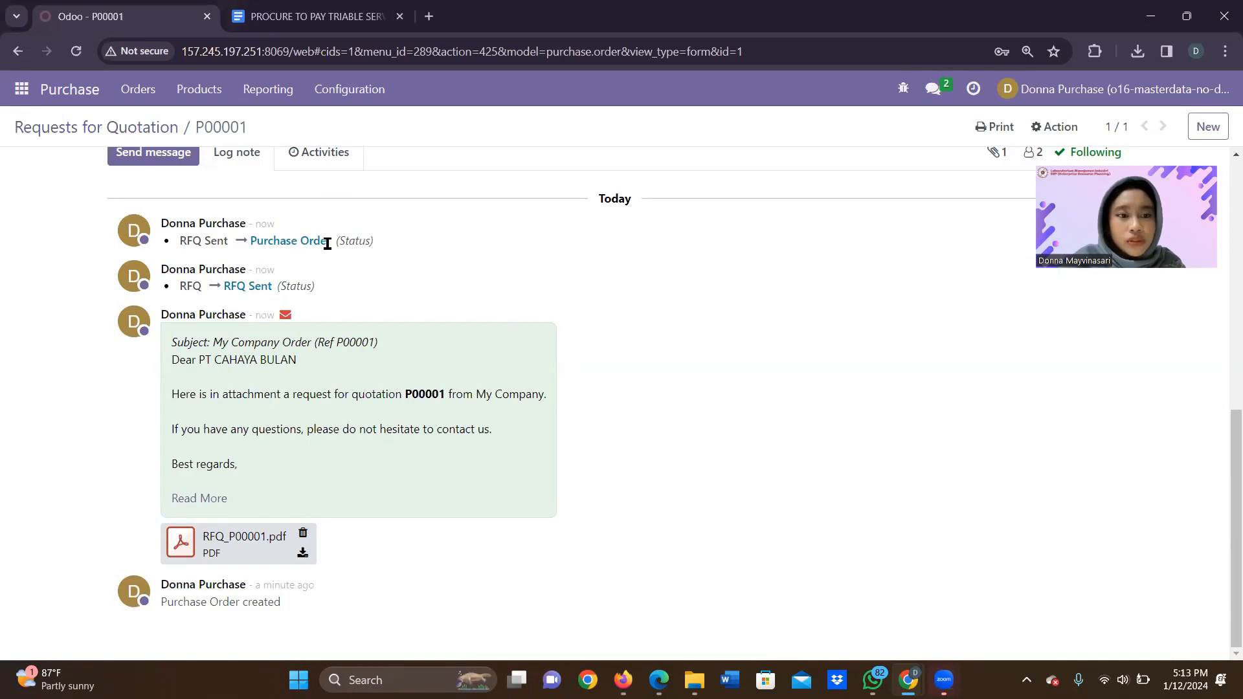
scroll(546, 376, "up", 10)
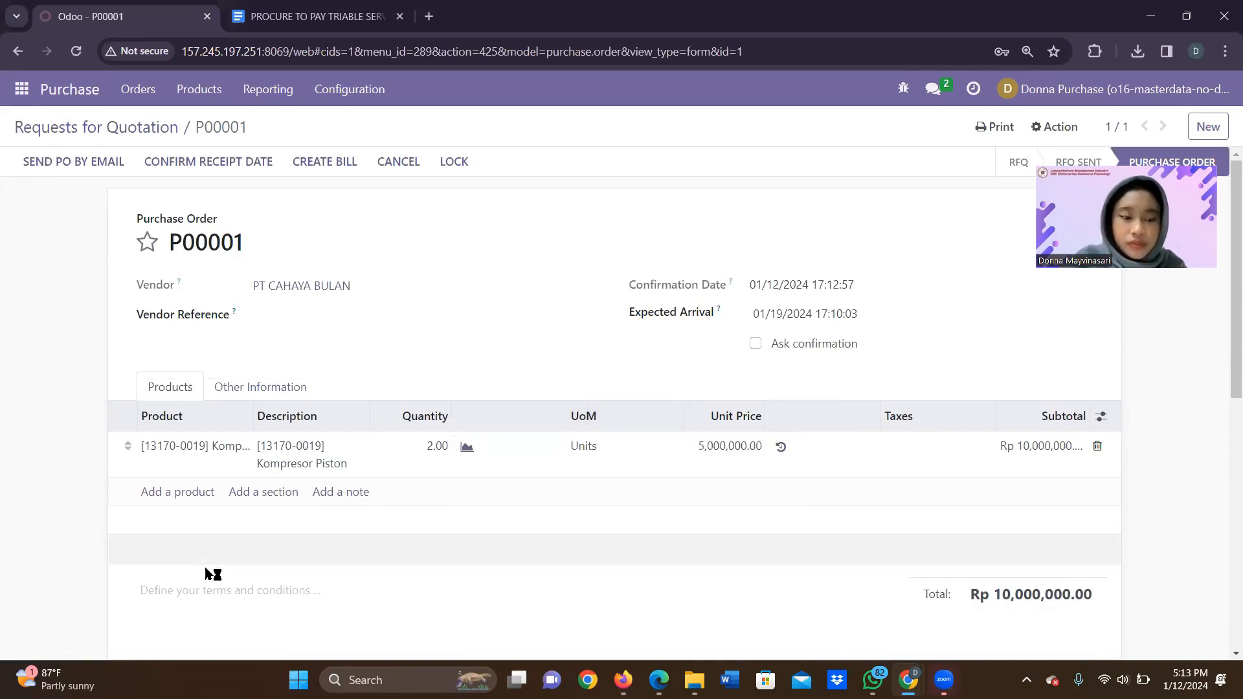
left_click(937, 643)
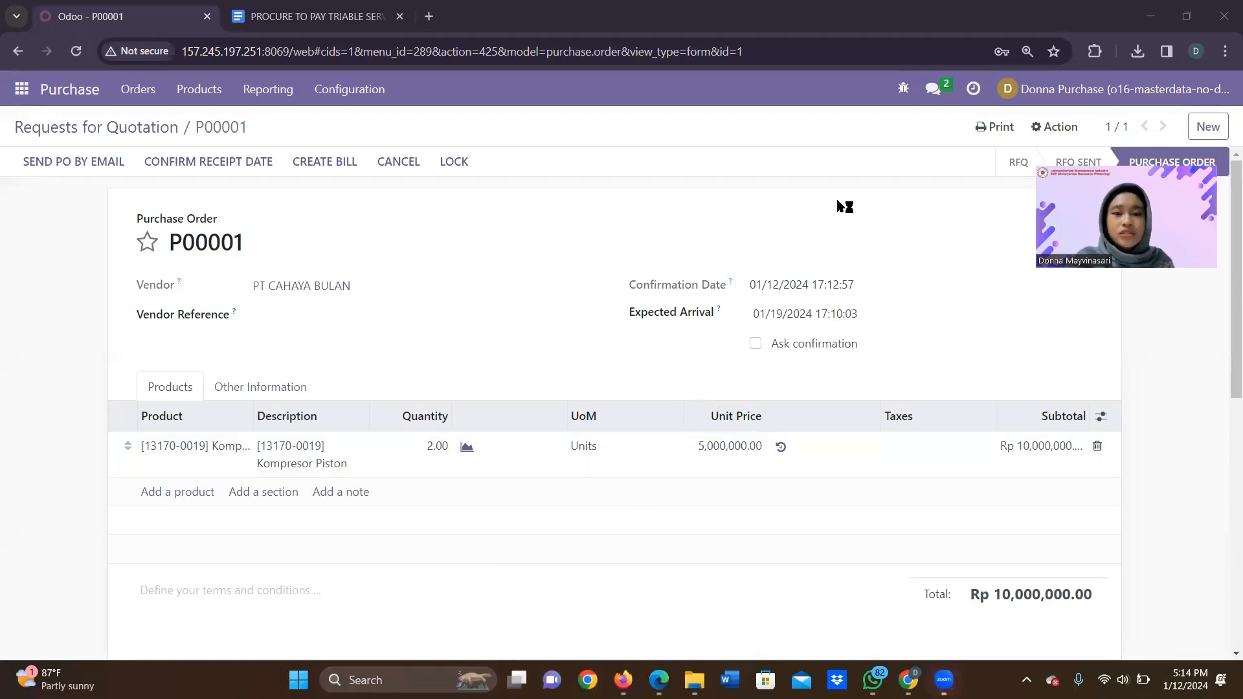
left_click(845, 179)
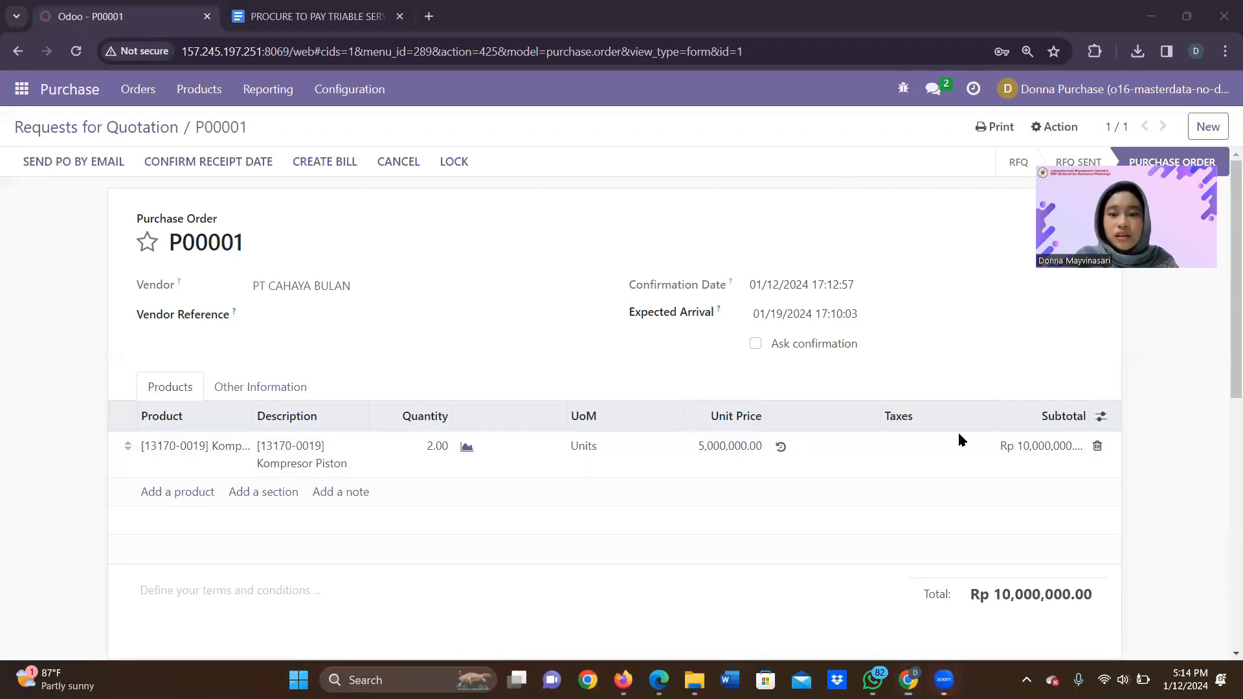
mouse_move(944, 680)
mouse_move(658, 670)
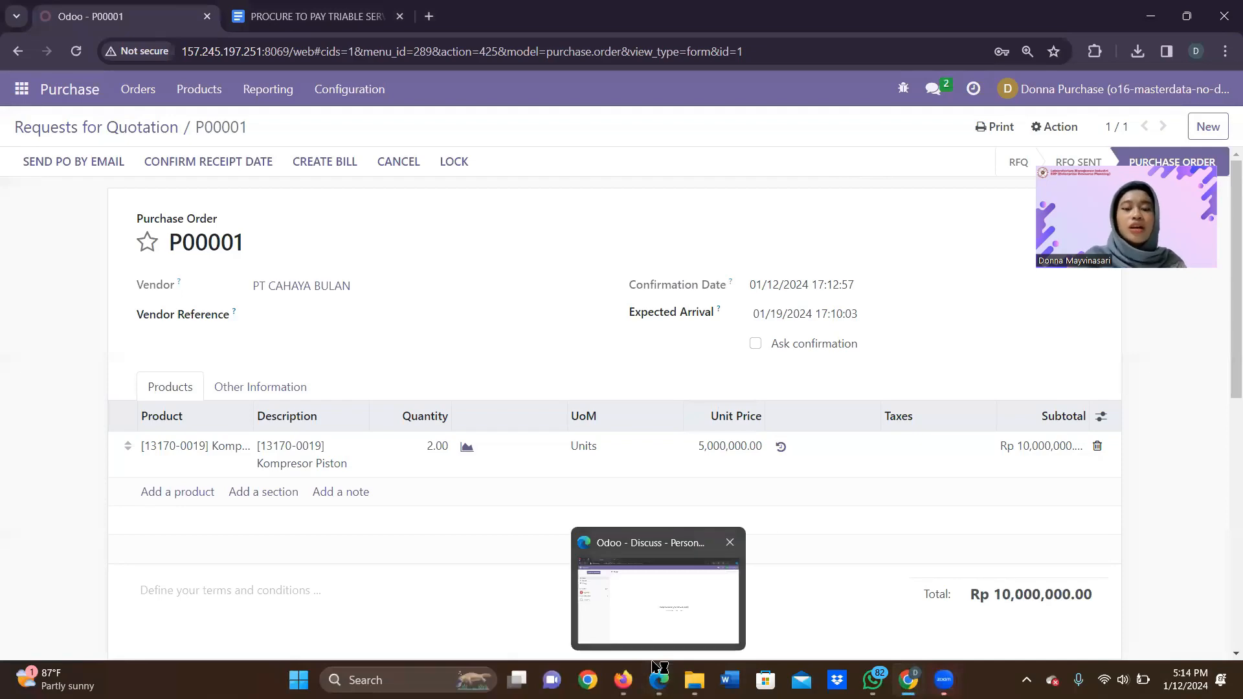
left_click(658, 598)
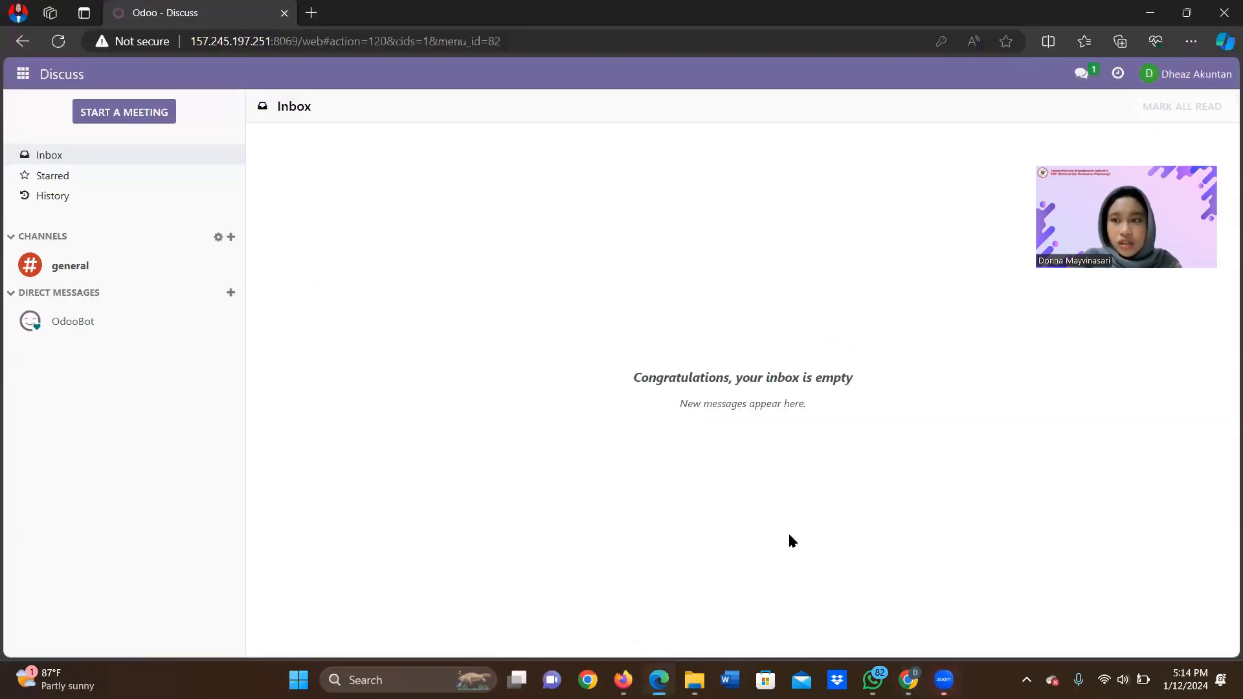
left_click(1148, 13)
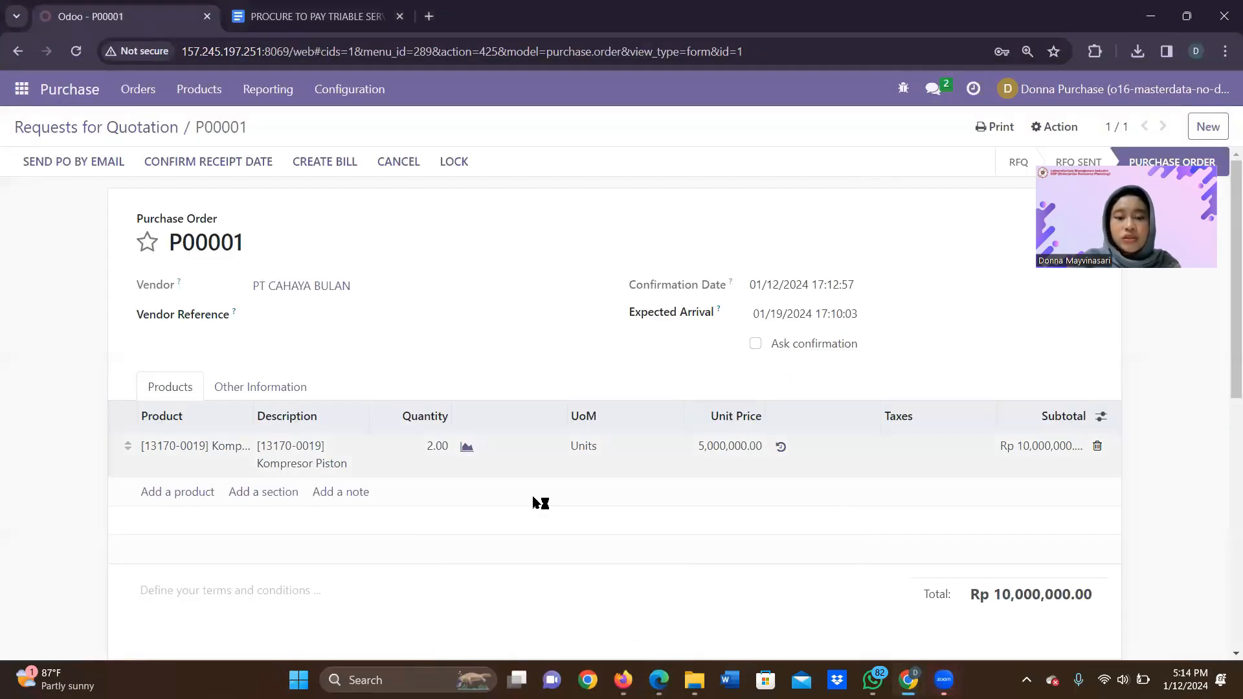
Switch to the warehouse user's Odoo session in Firefox and open the ready receipt WH/IN/00001 in Inventory
left_click(623, 680)
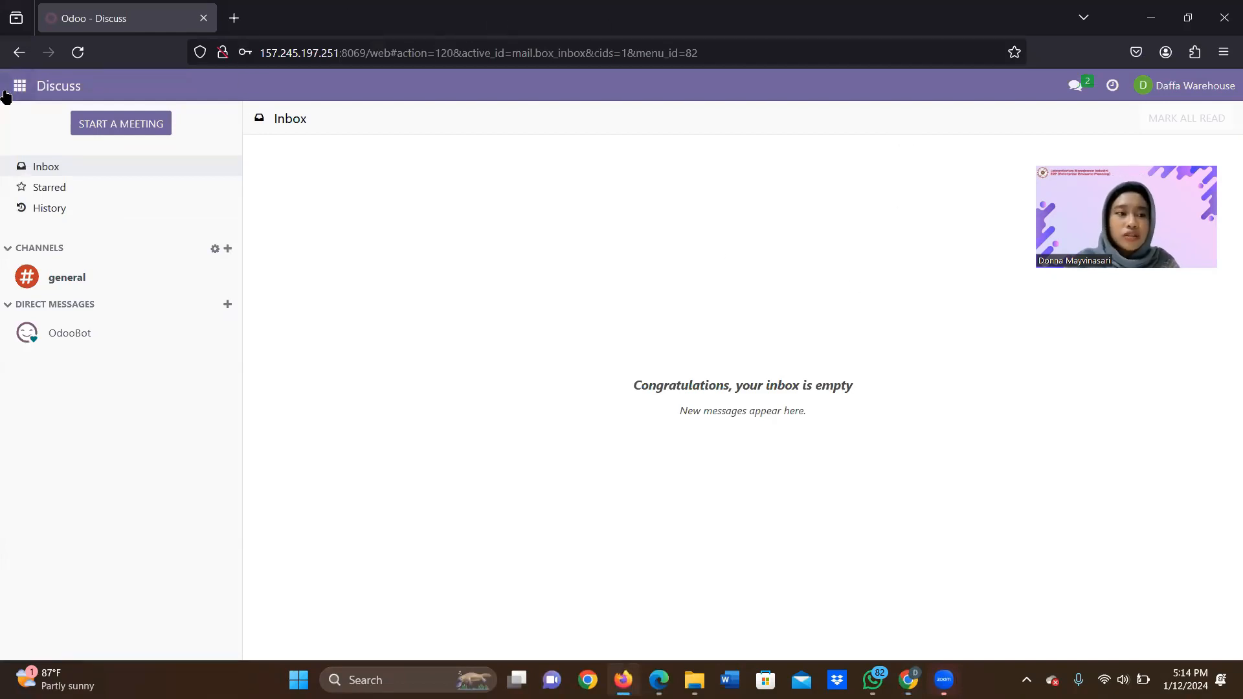
left_click(19, 86)
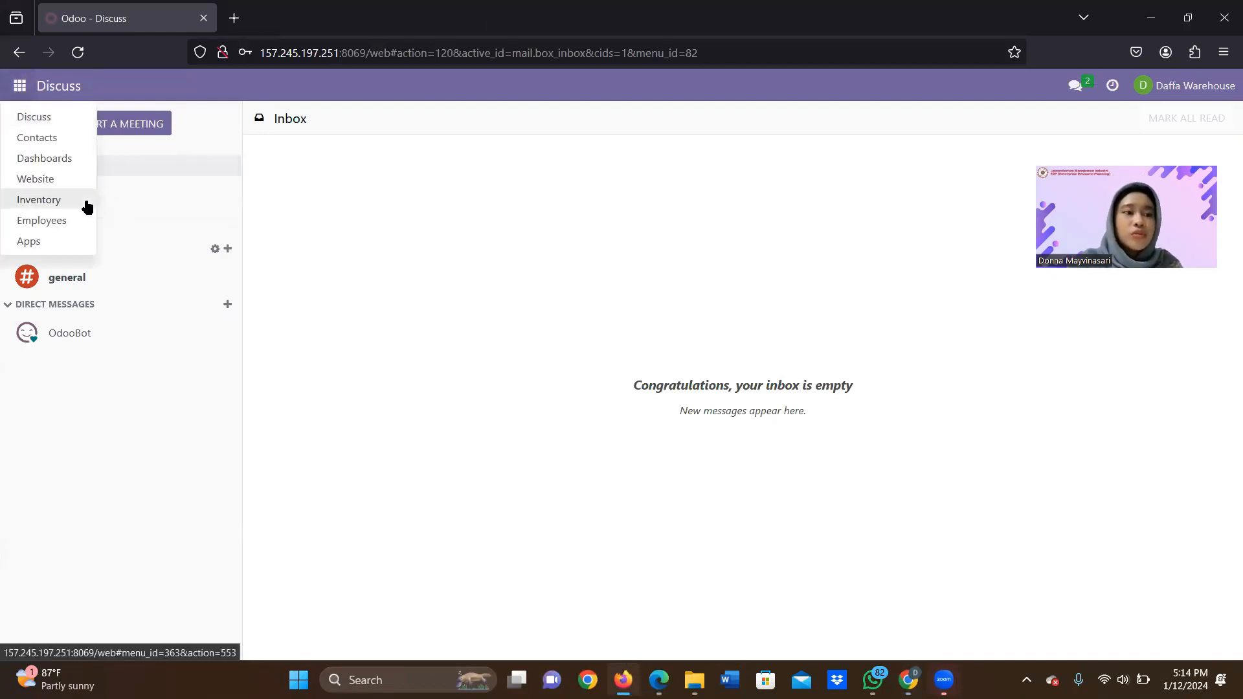
left_click(86, 205)
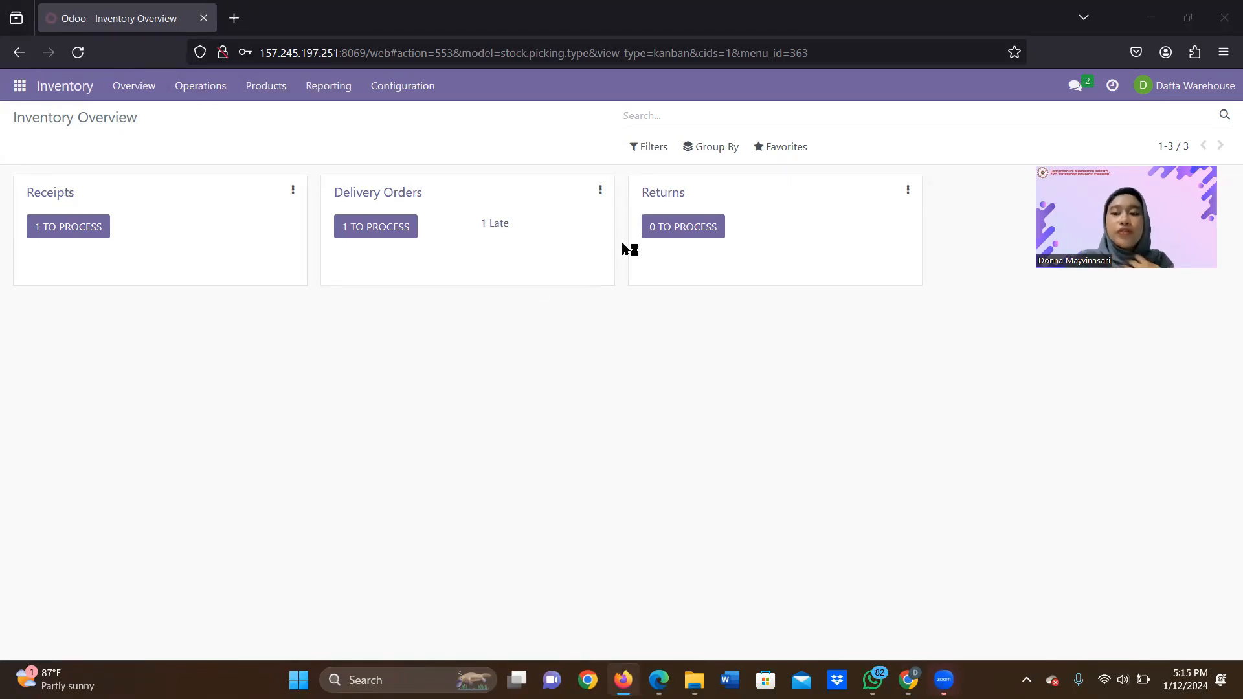
left_click(61, 227)
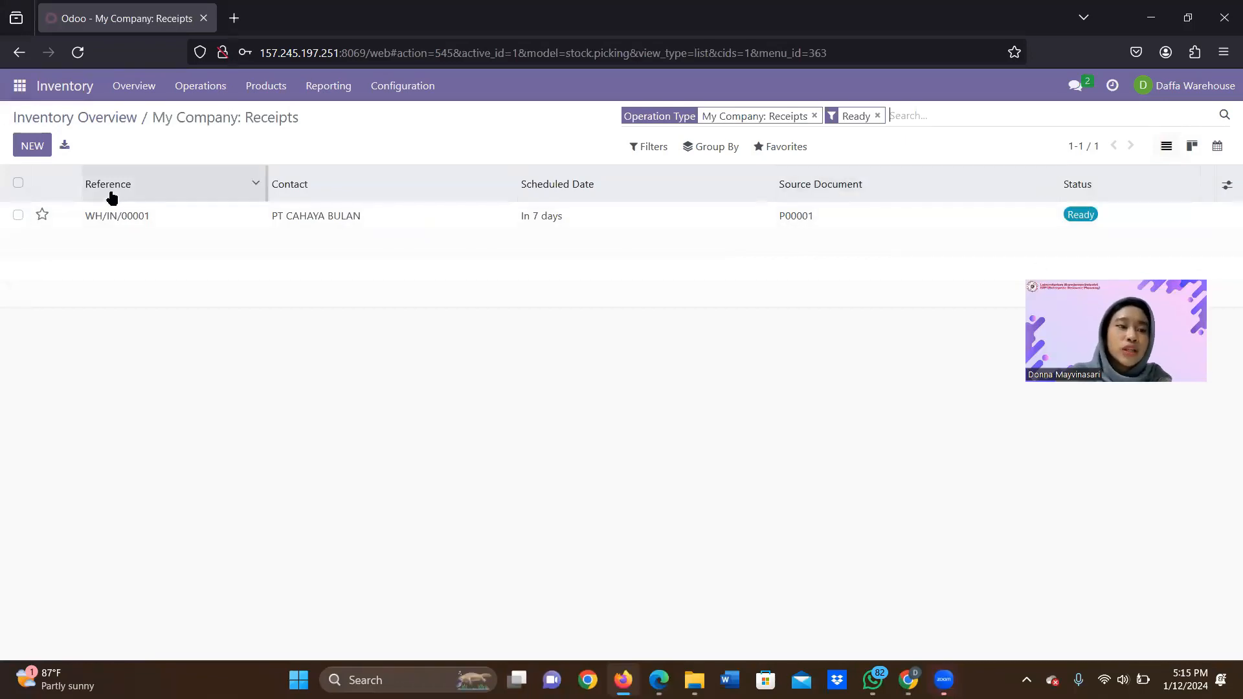
double_click(133, 216)
left_click(240, 220)
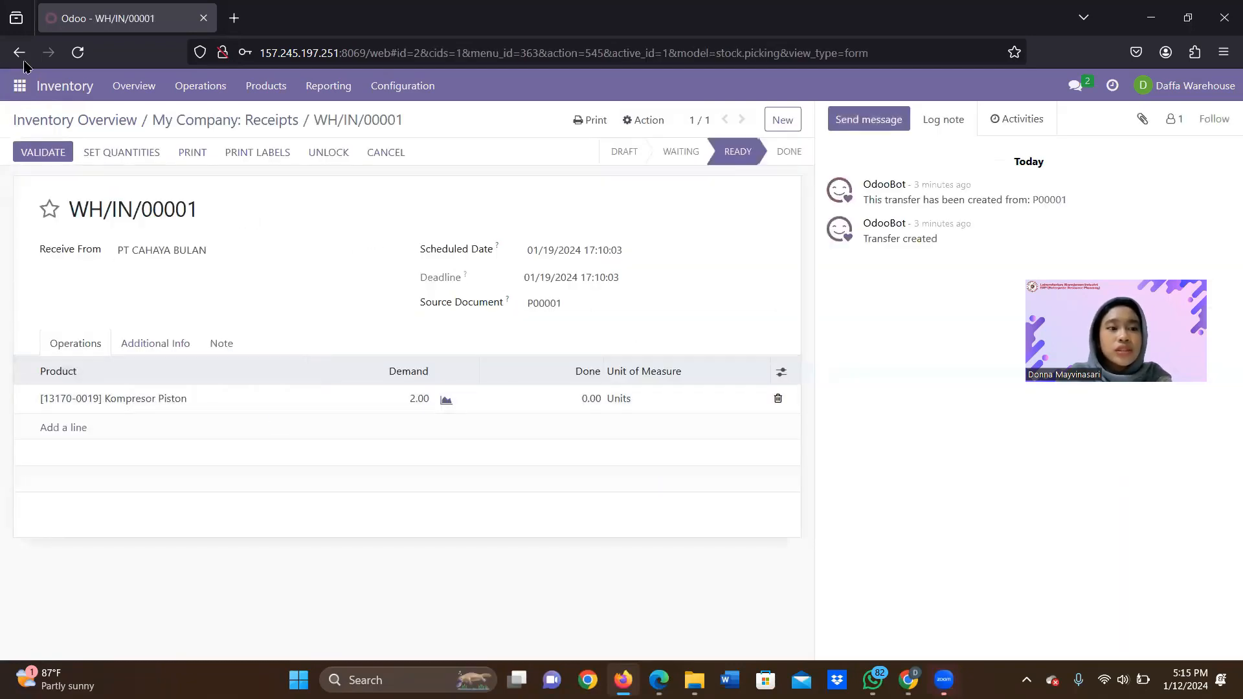
Set the Kompresor Piston's done quantity to 2.00 on receipt WH/IN/00001 and validate the receipt
left_click(50, 154)
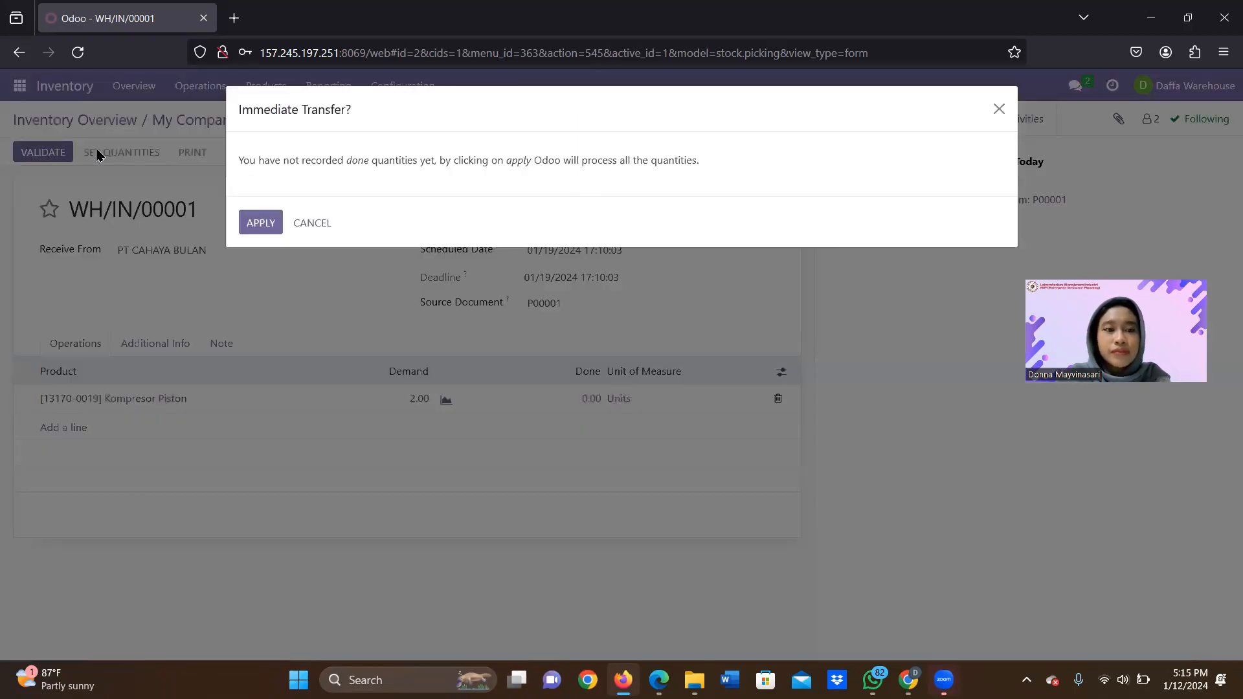
left_click(999, 109)
left_click(587, 398)
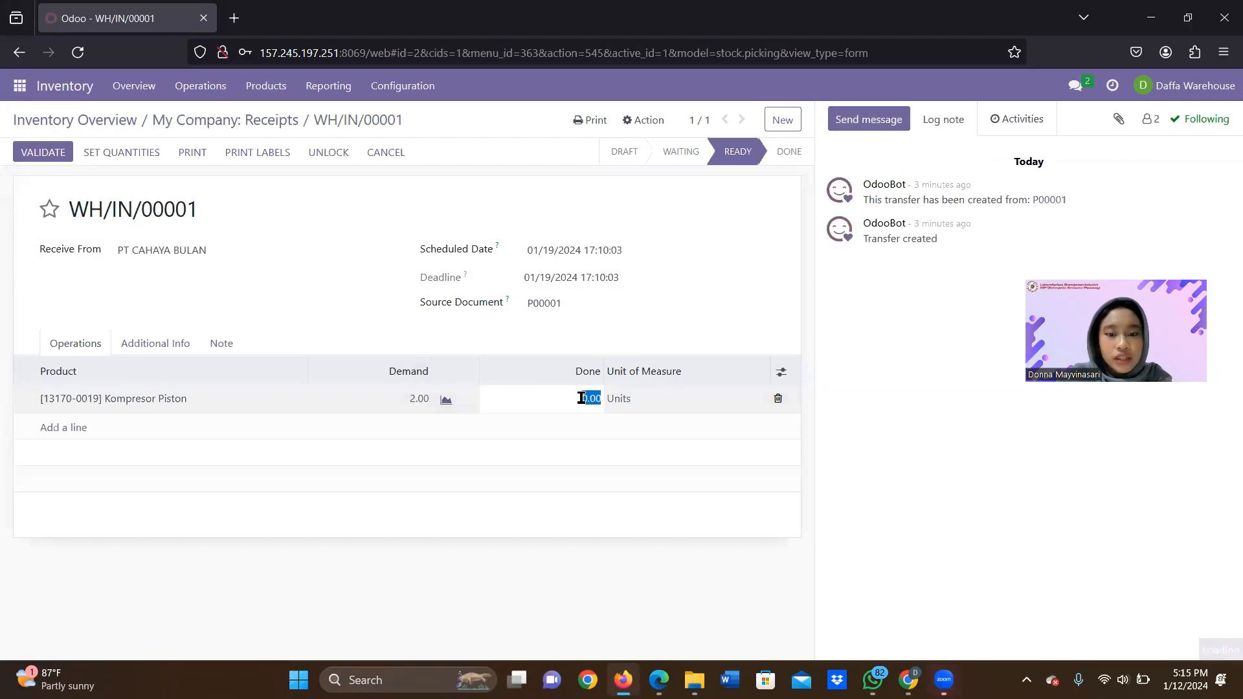
left_click(586, 399)
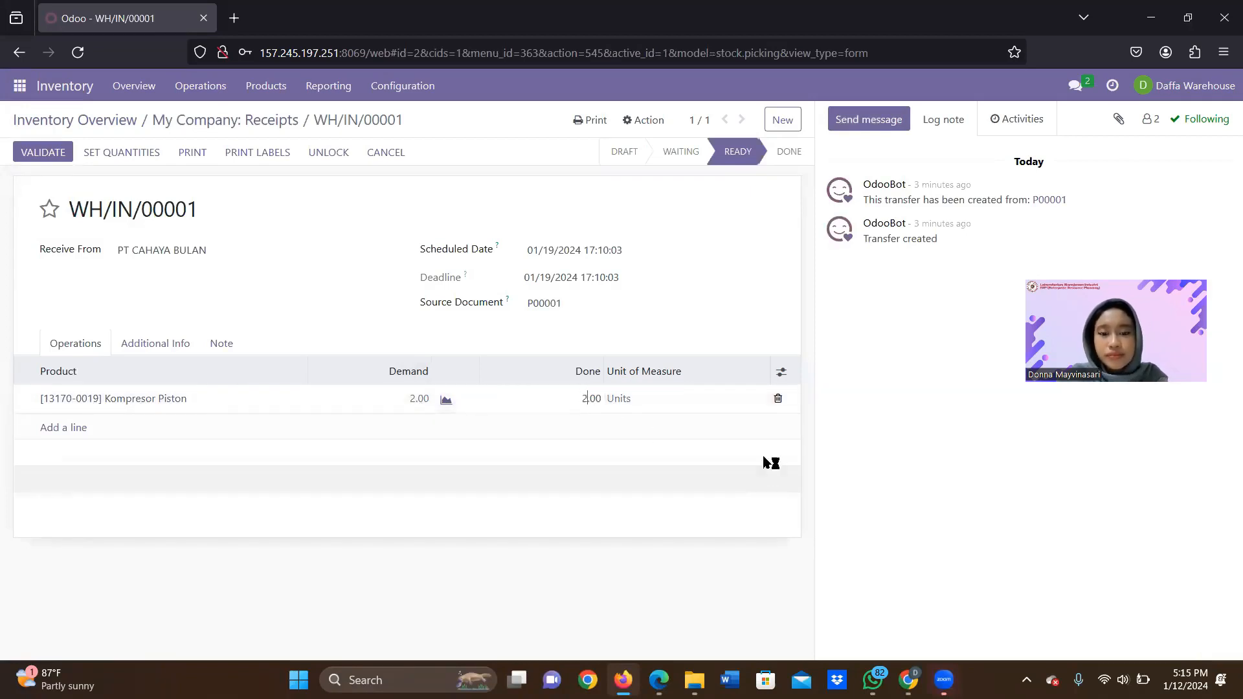
left_click_drag(808, 335, 573, 317)
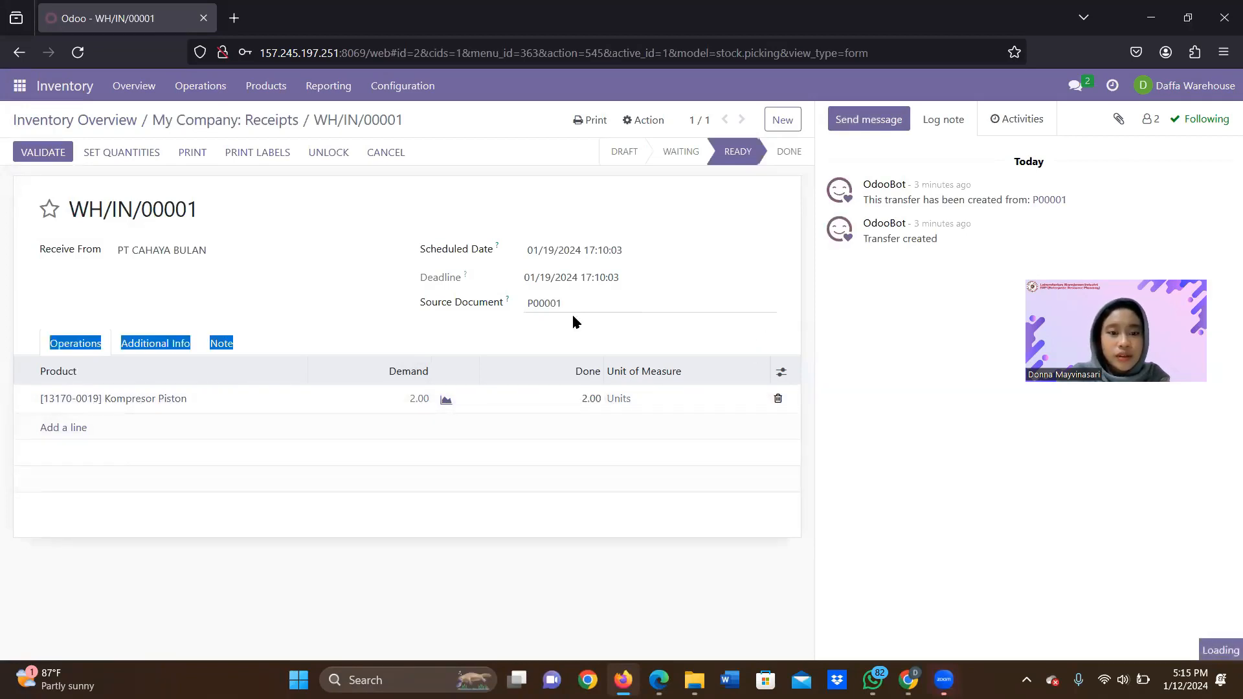
left_click(45, 152)
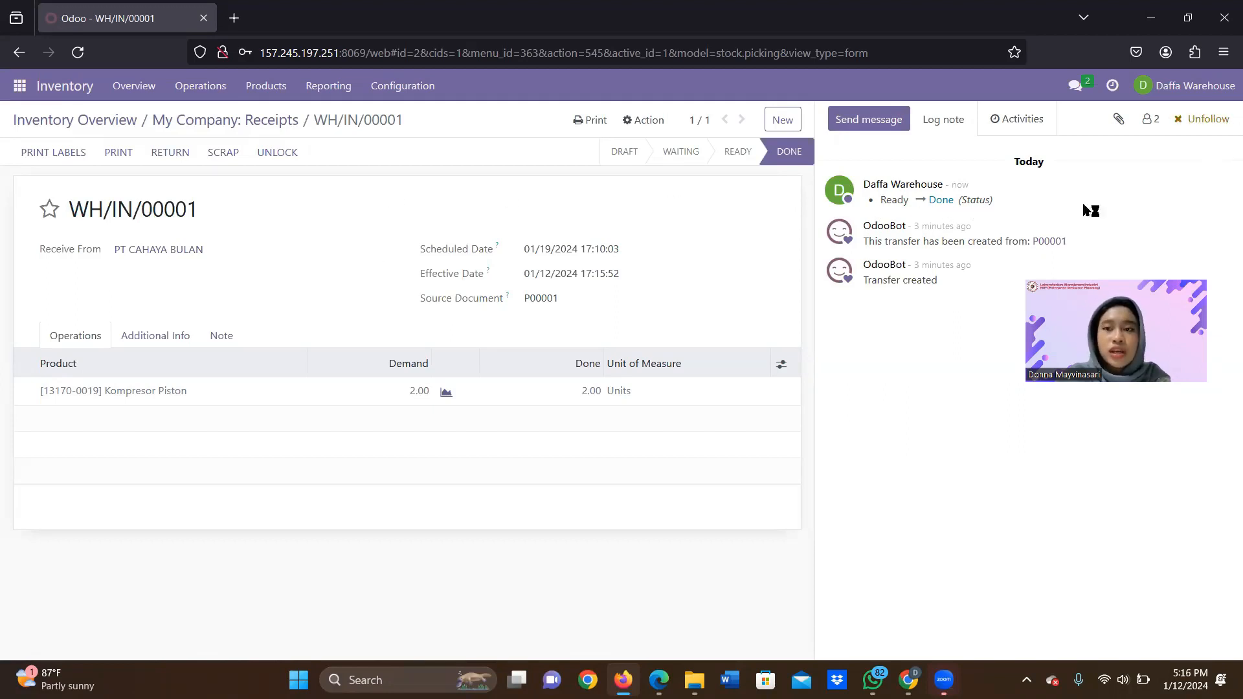
Return to purchase order P00001 in Chrome, reload it and check the received quantity
mouse_move(908, 680)
left_click(993, 596)
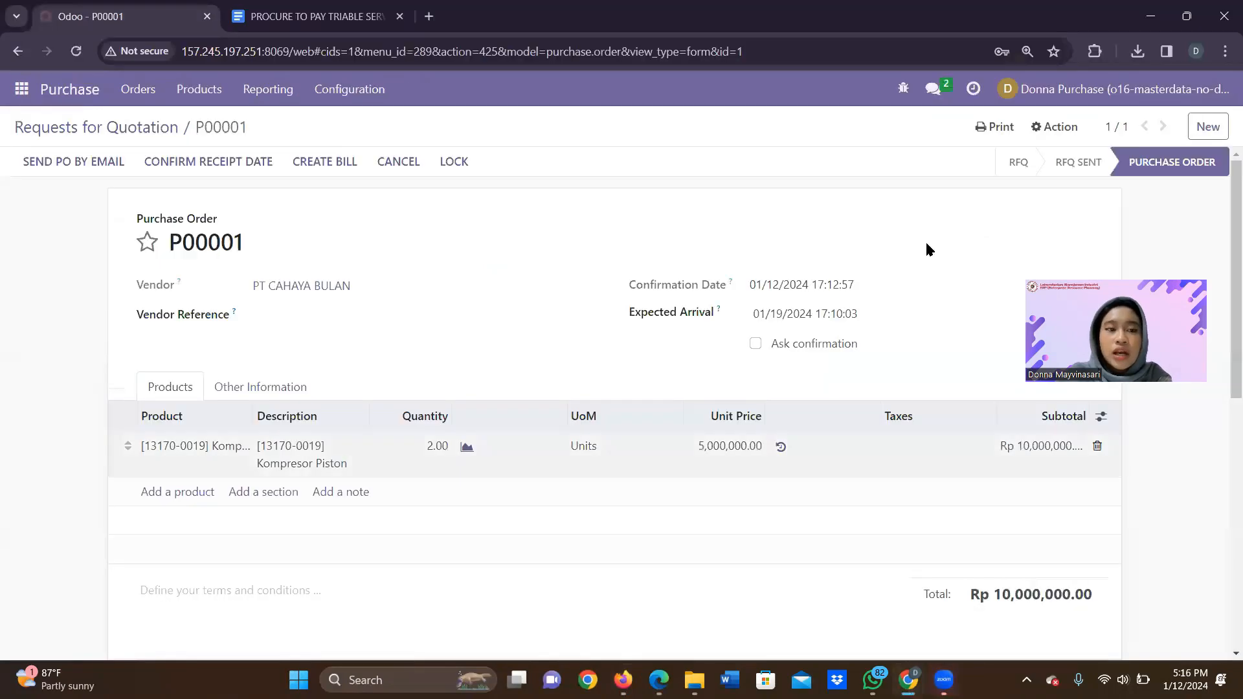
left_click(76, 51)
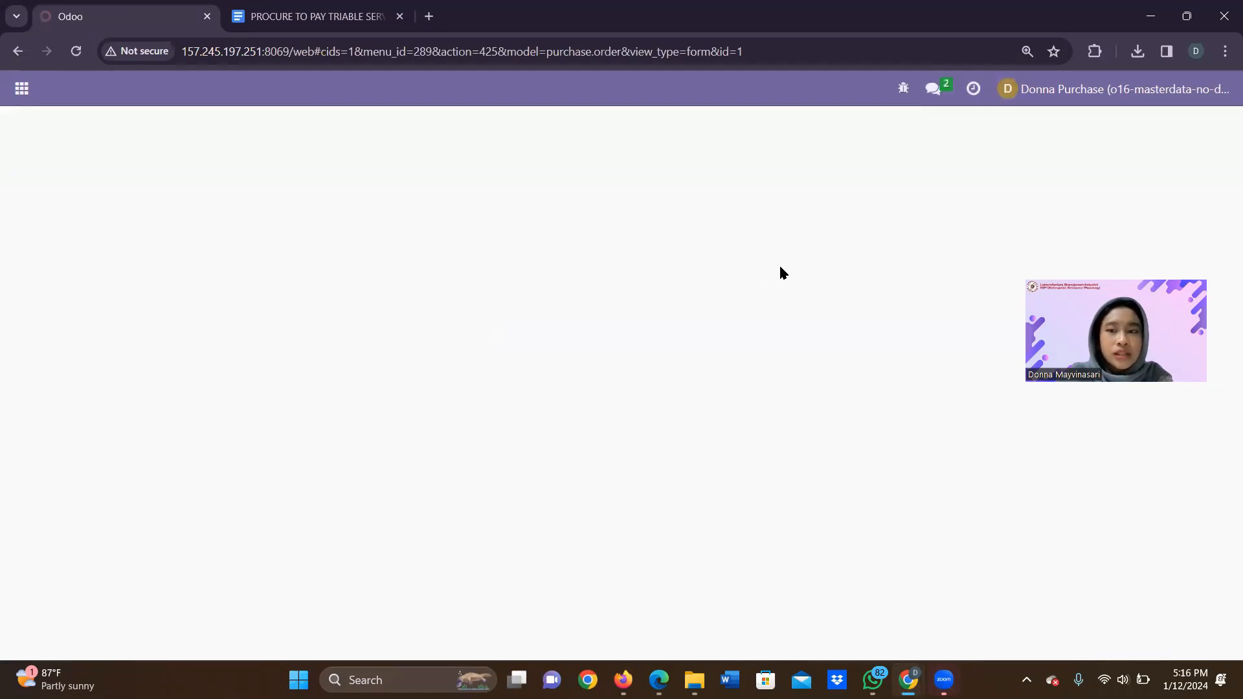
scroll(570, 331, "down", 10)
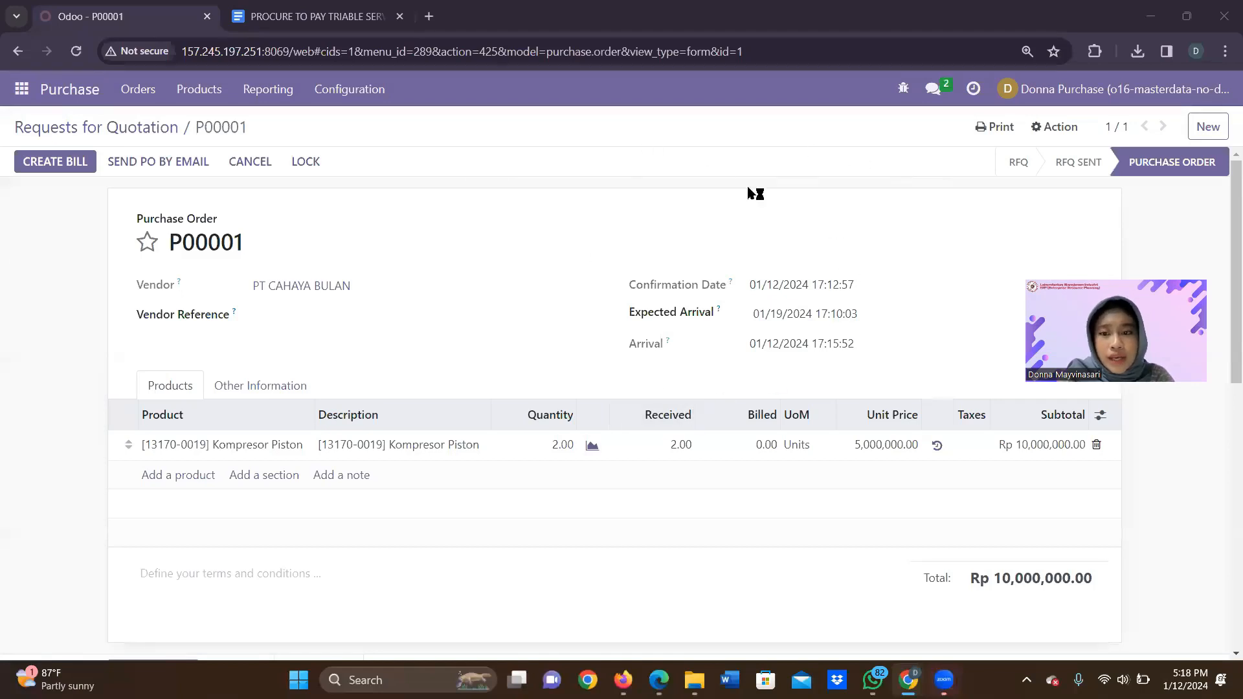
Try to create a vendor bill from purchase order P00001 and check the order's message log
left_click(67, 163)
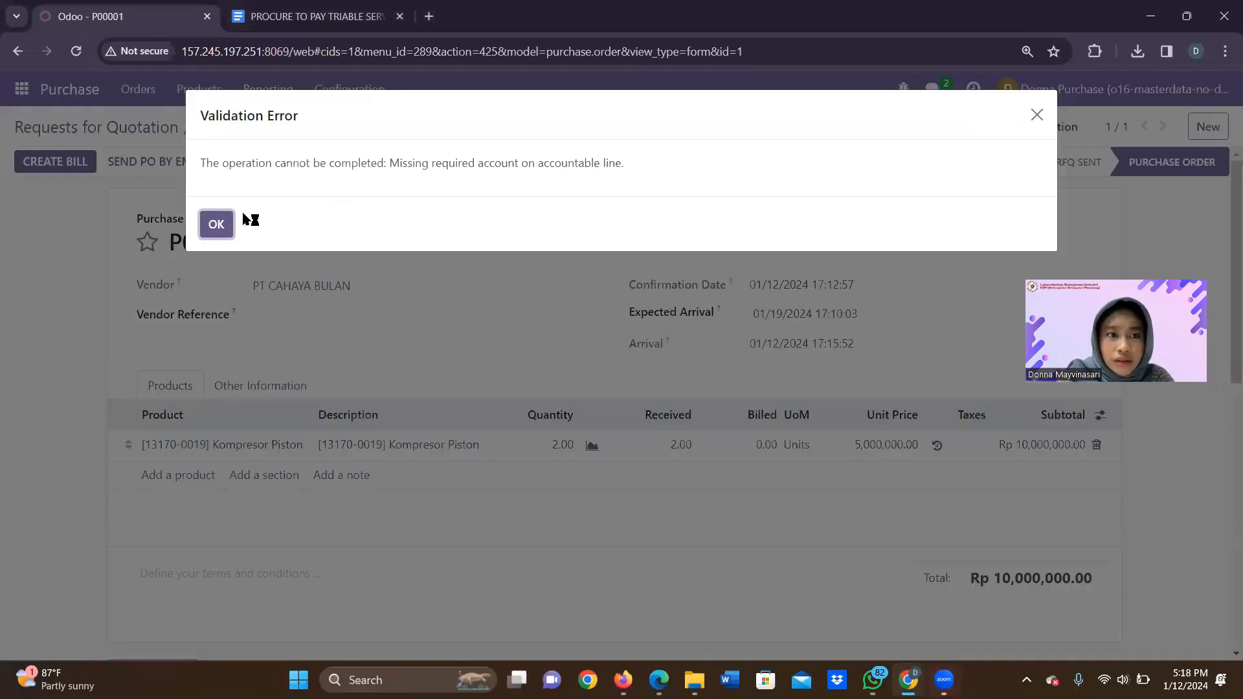
left_click(220, 224)
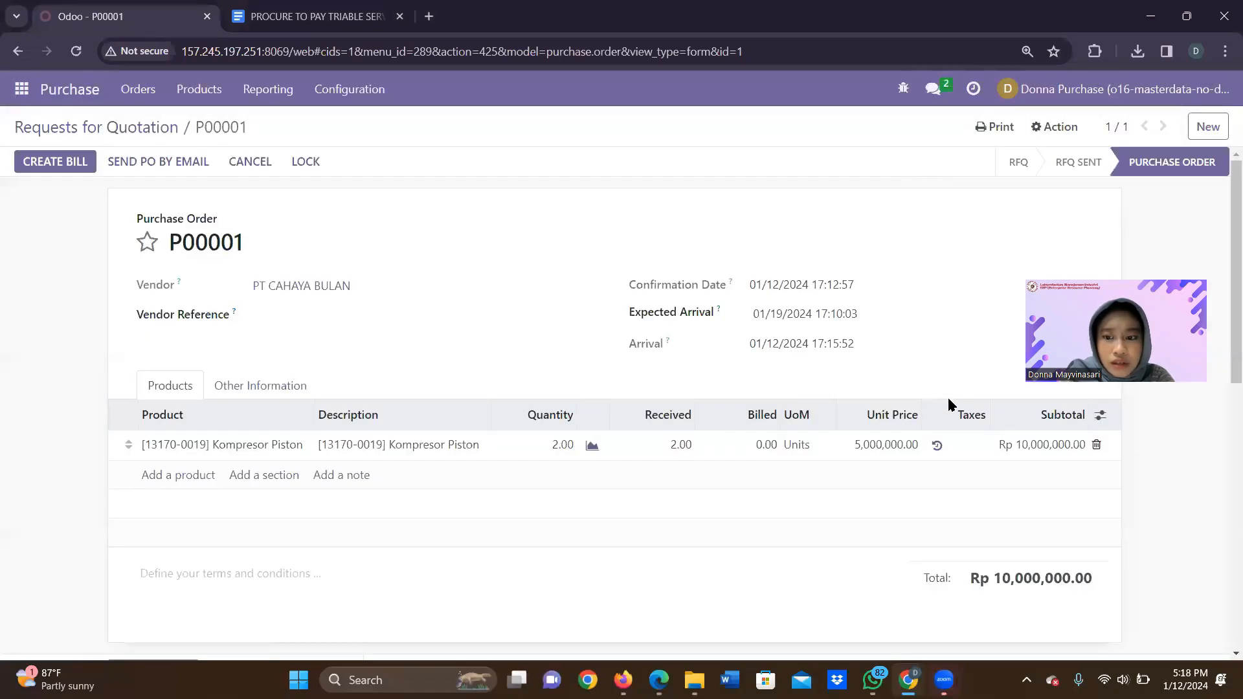
scroll(948, 405, "down", 8)
scroll(593, 446, "up", 3)
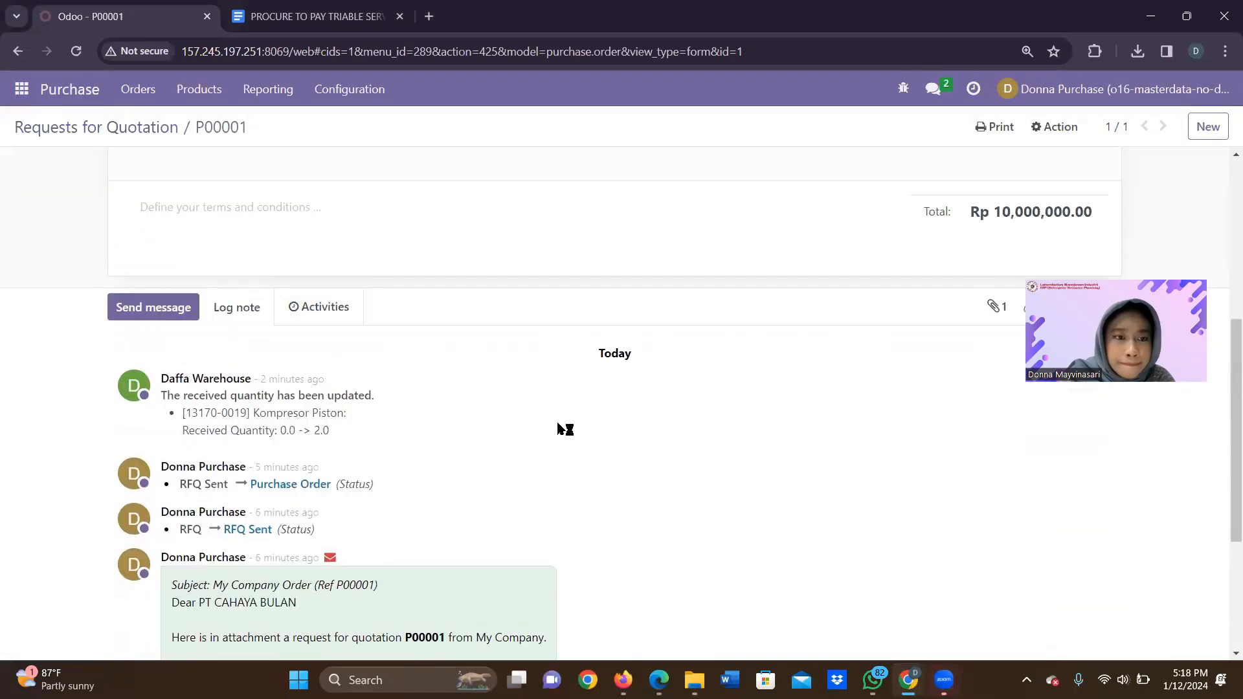
scroll(564, 431, "down", 3)
scroll(453, 372, "up", 10)
left_click(65, 165)
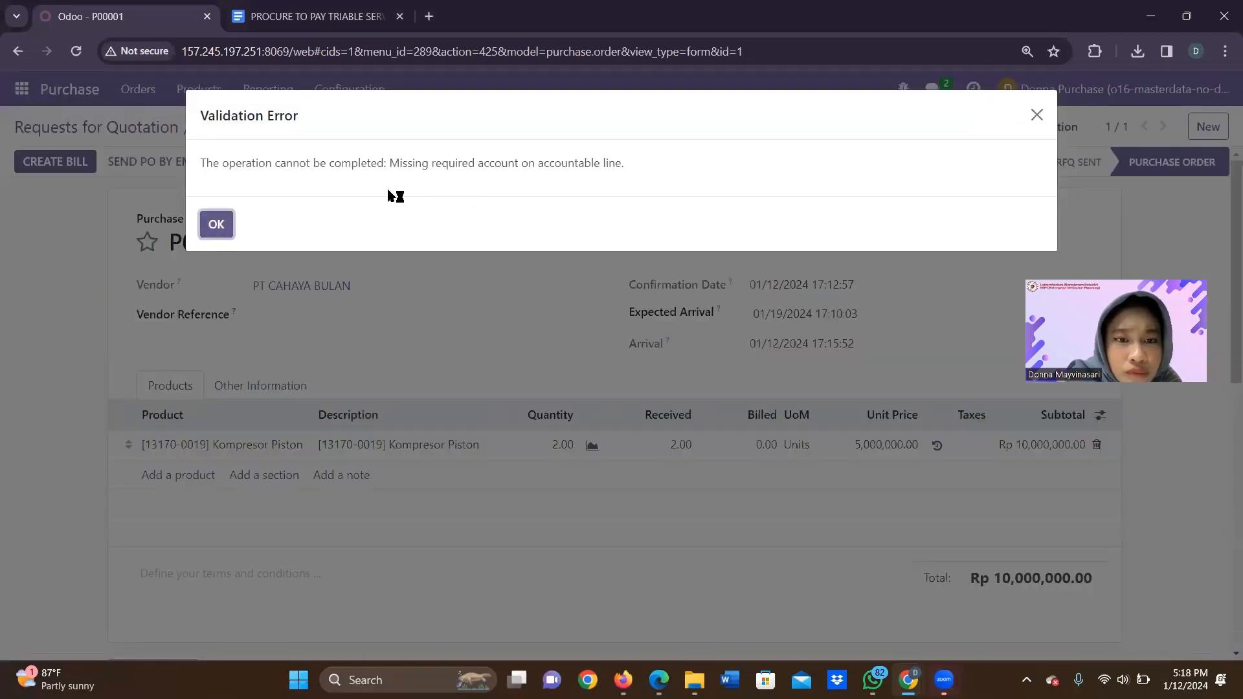
left_click(217, 224)
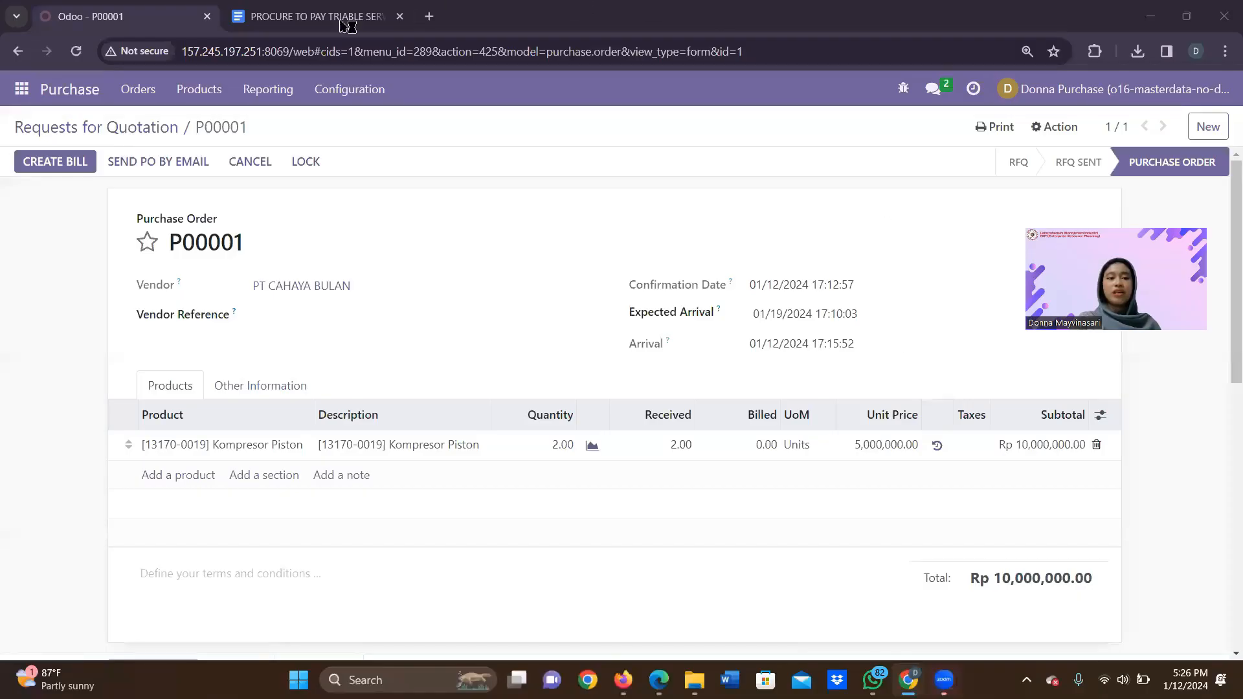
left_click(86, 163)
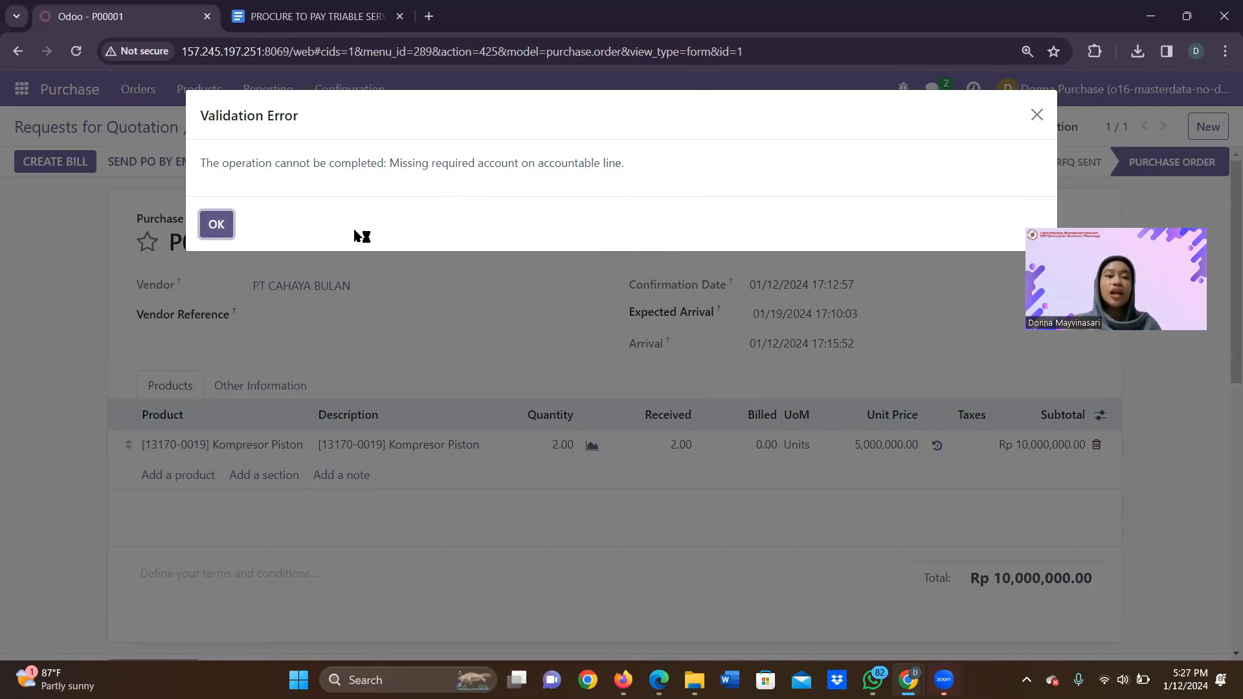
left_click(216, 226)
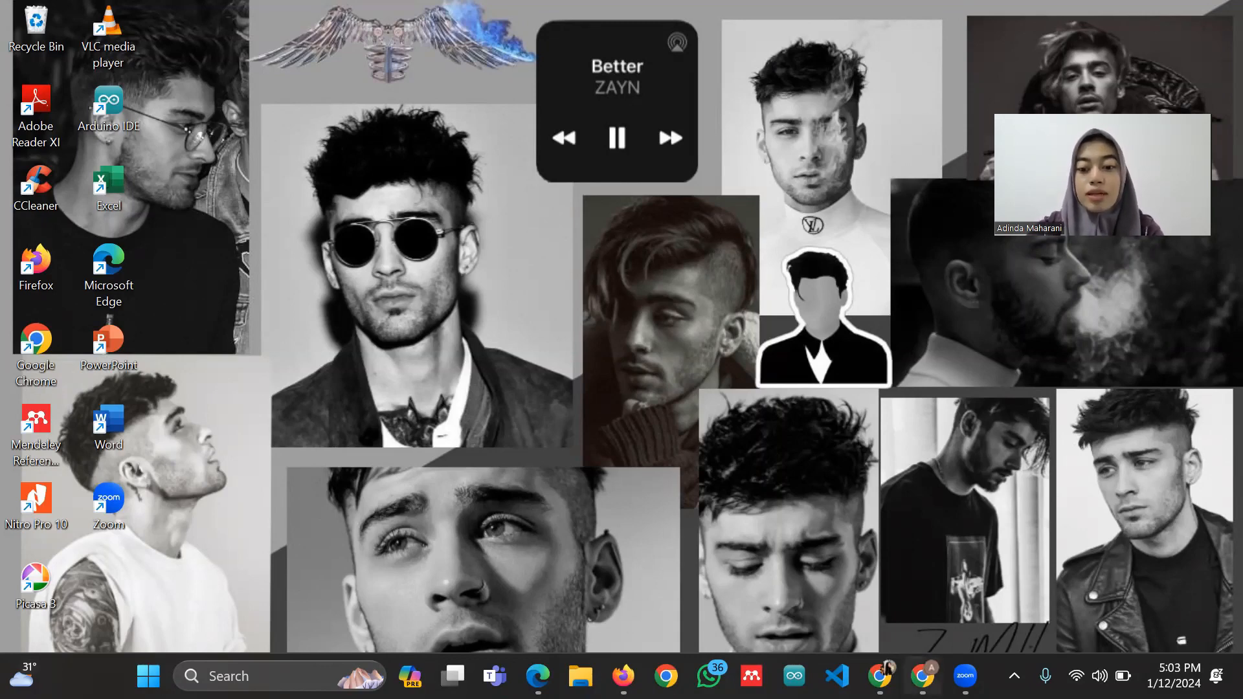
View the sales, accounting and warehouse users' Odoo sessions in Chrome, Firefox and Edge in turn
left_click(879, 675)
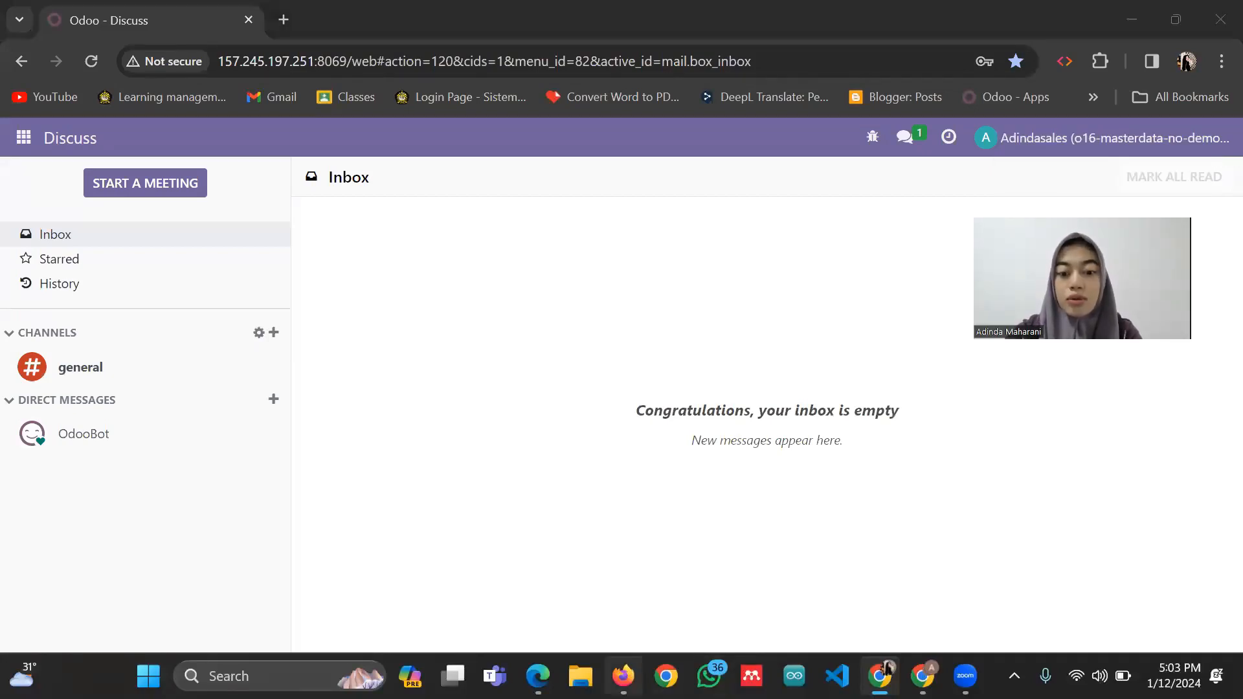
left_click(623, 676)
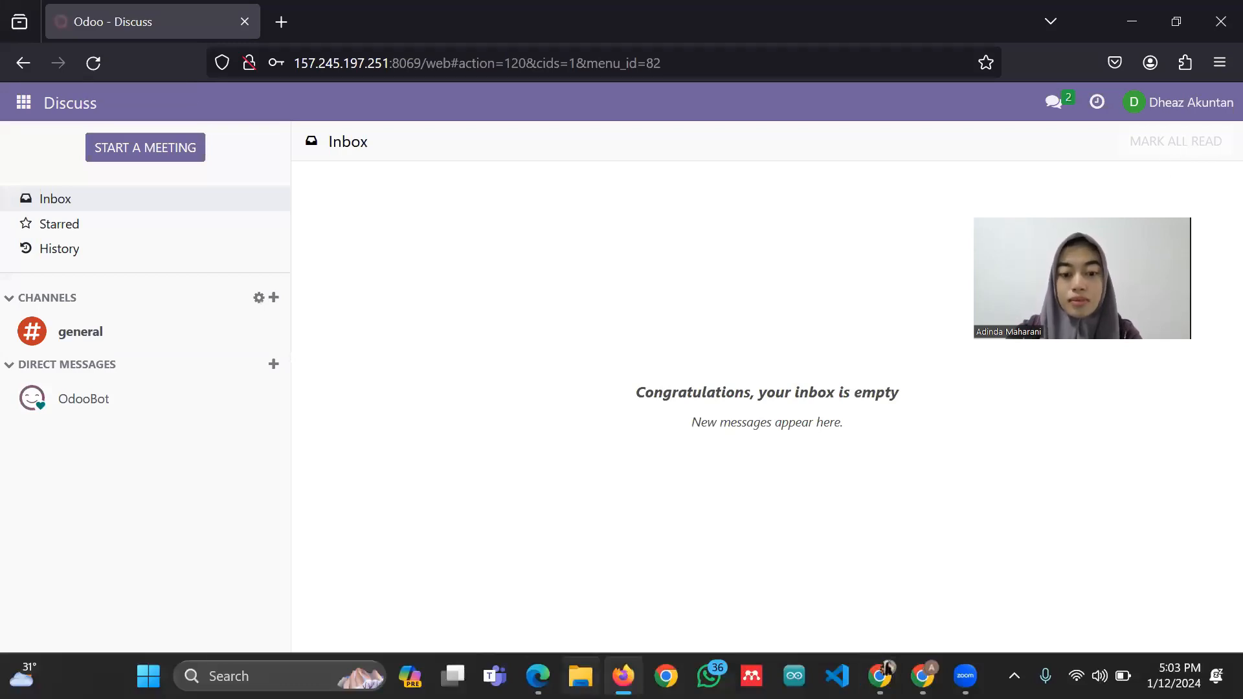
left_click(538, 676)
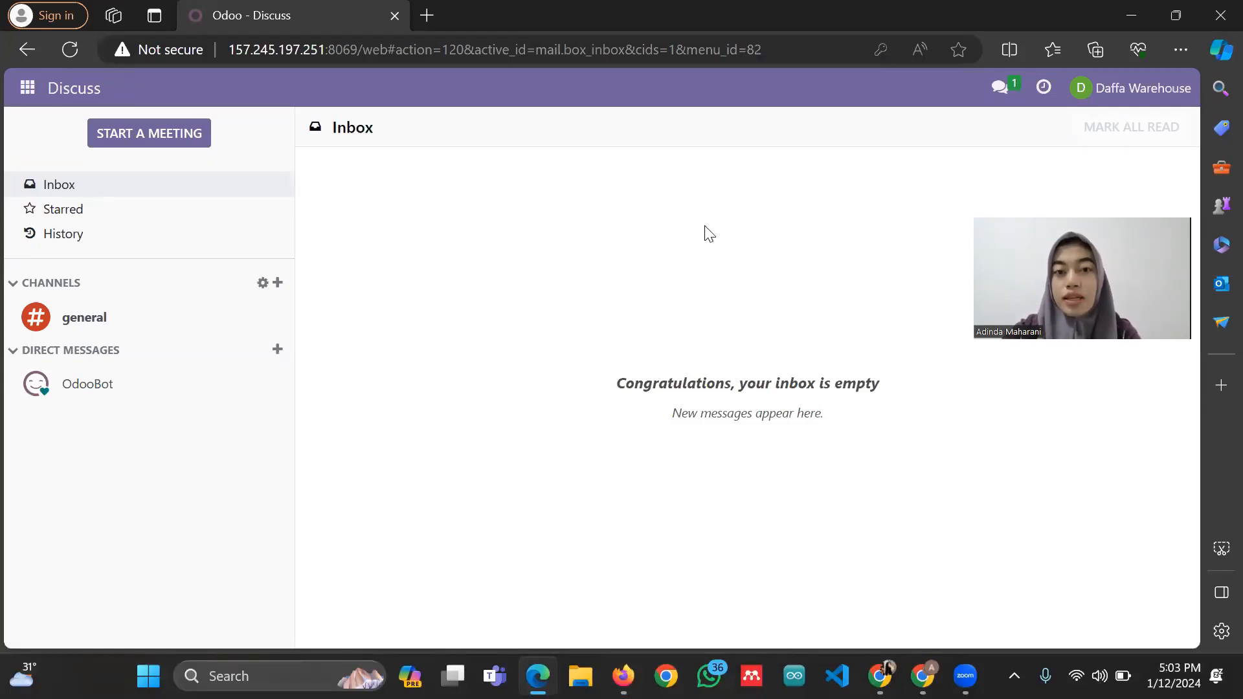
Switch to the Order to Cash Triable Services document in Chrome and read the scenario, quotation data and user roles
left_click(923, 677)
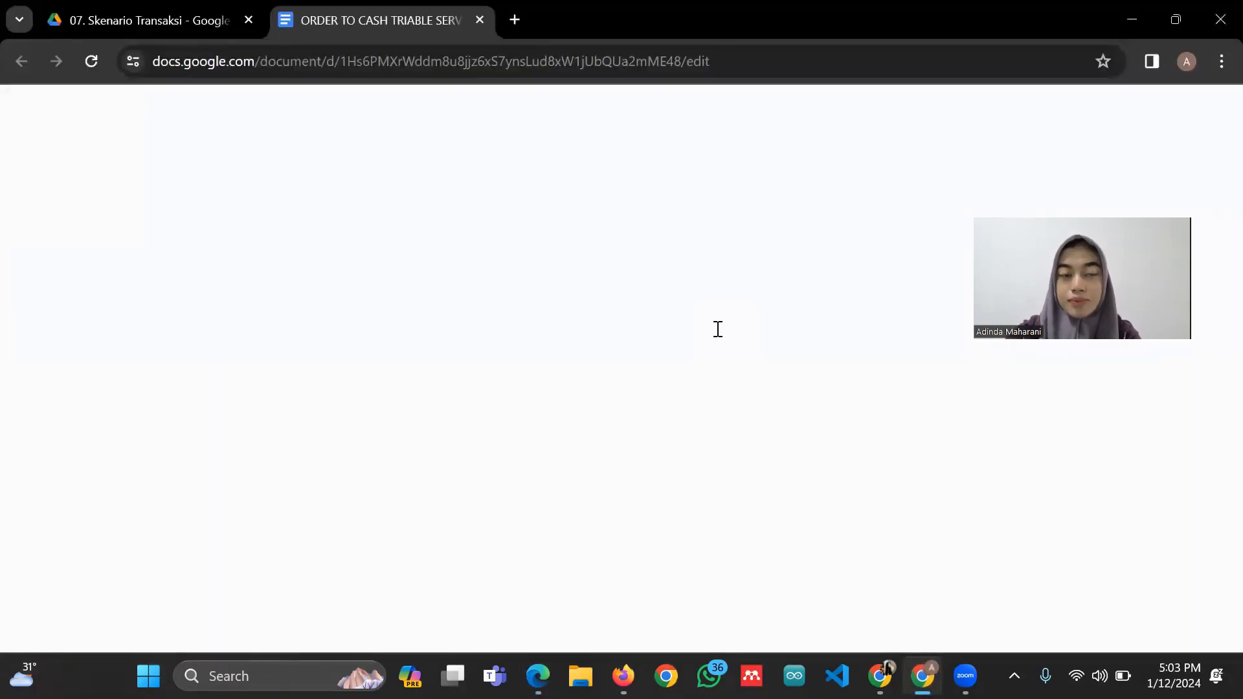
scroll(778, 360, "up", 8)
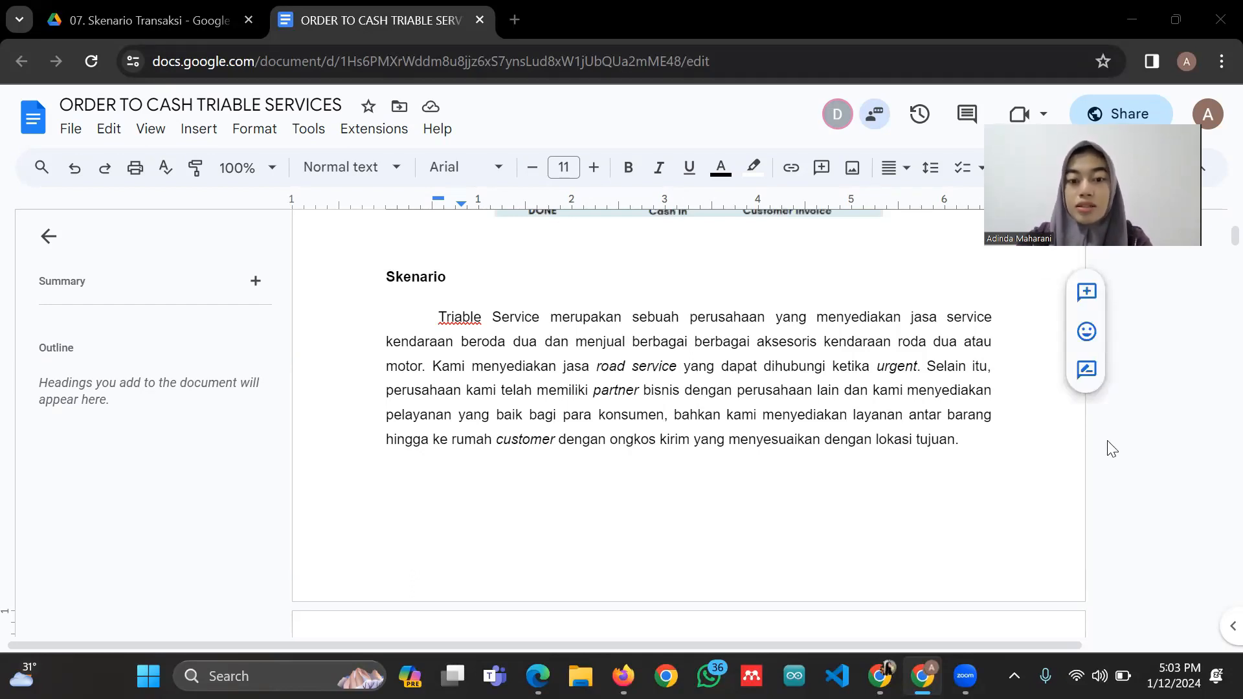
scroll(896, 403, "down", 2)
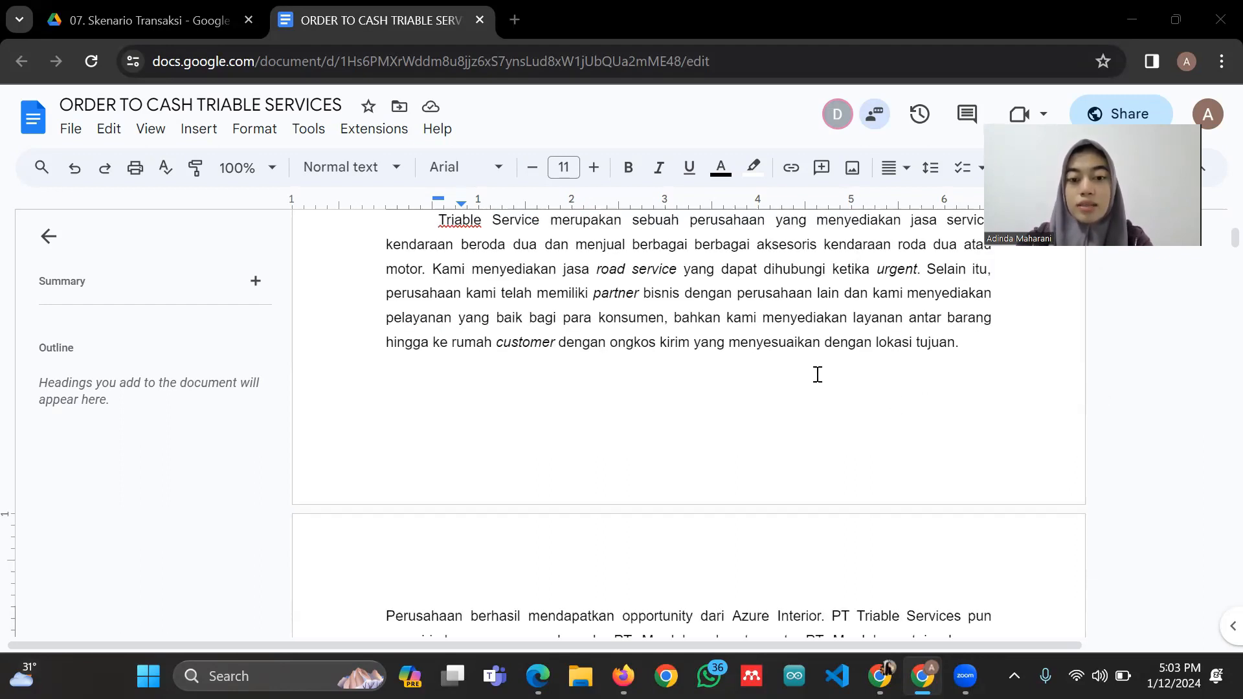
scroll(818, 375, "down", 3)
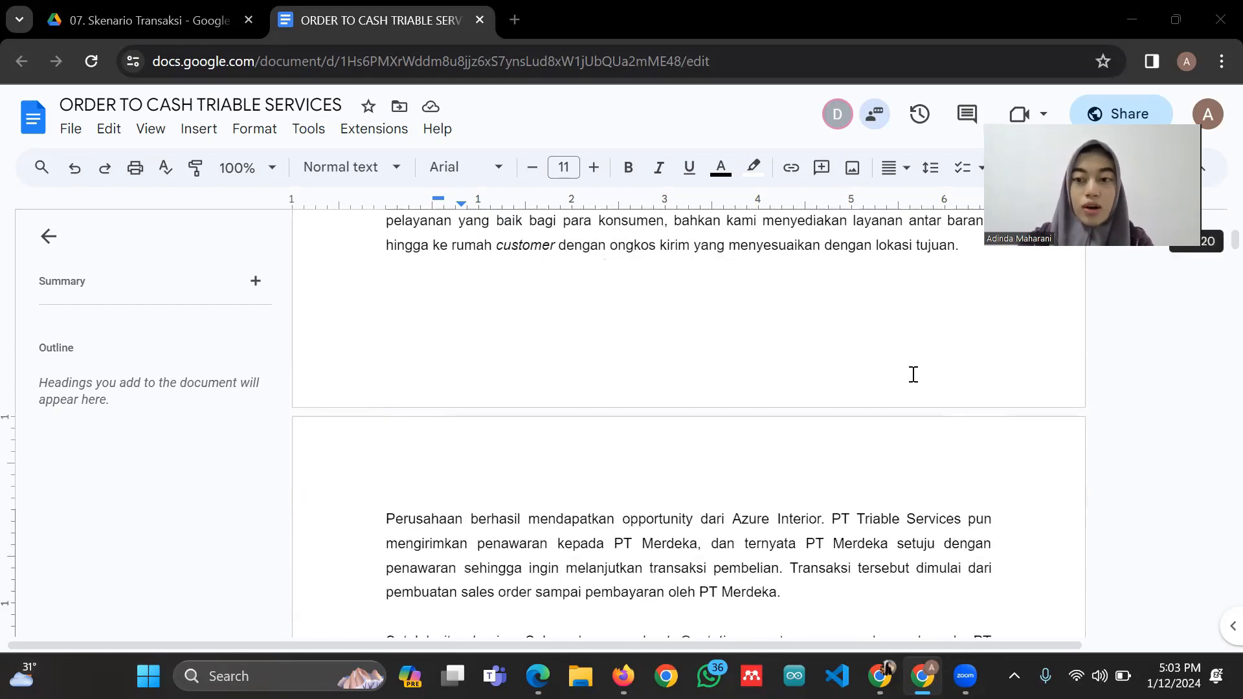
scroll(916, 373, "down", 9)
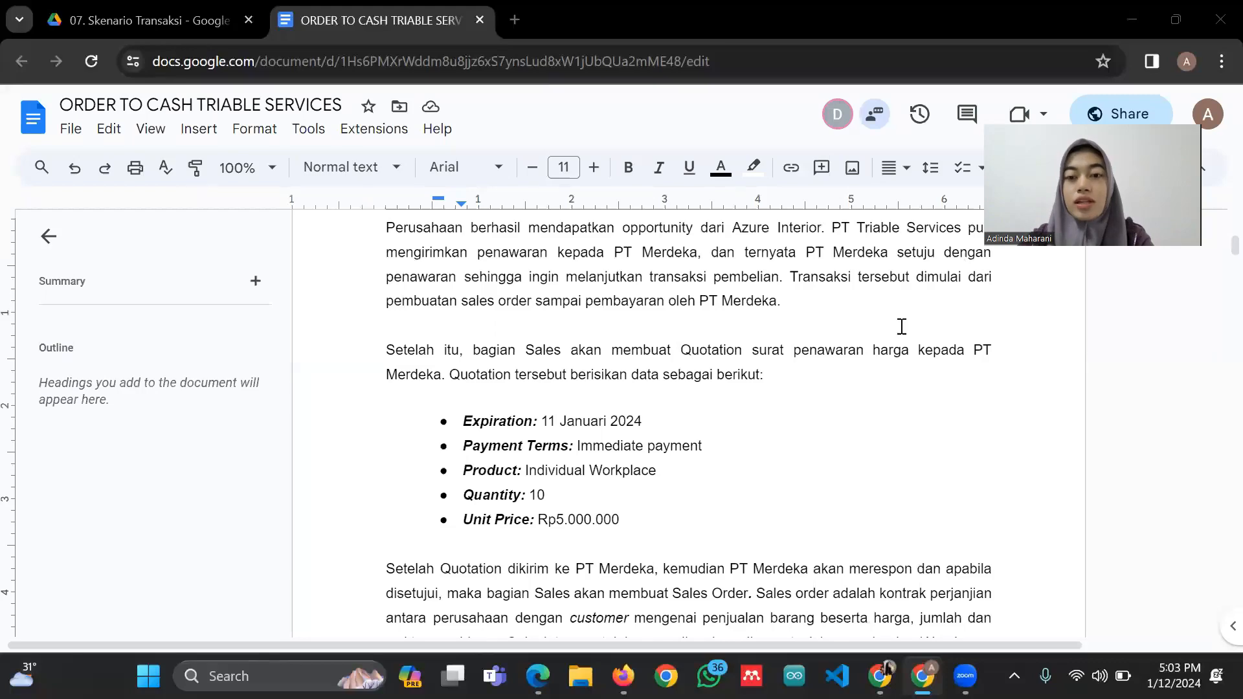
scroll(901, 326, "up", 3)
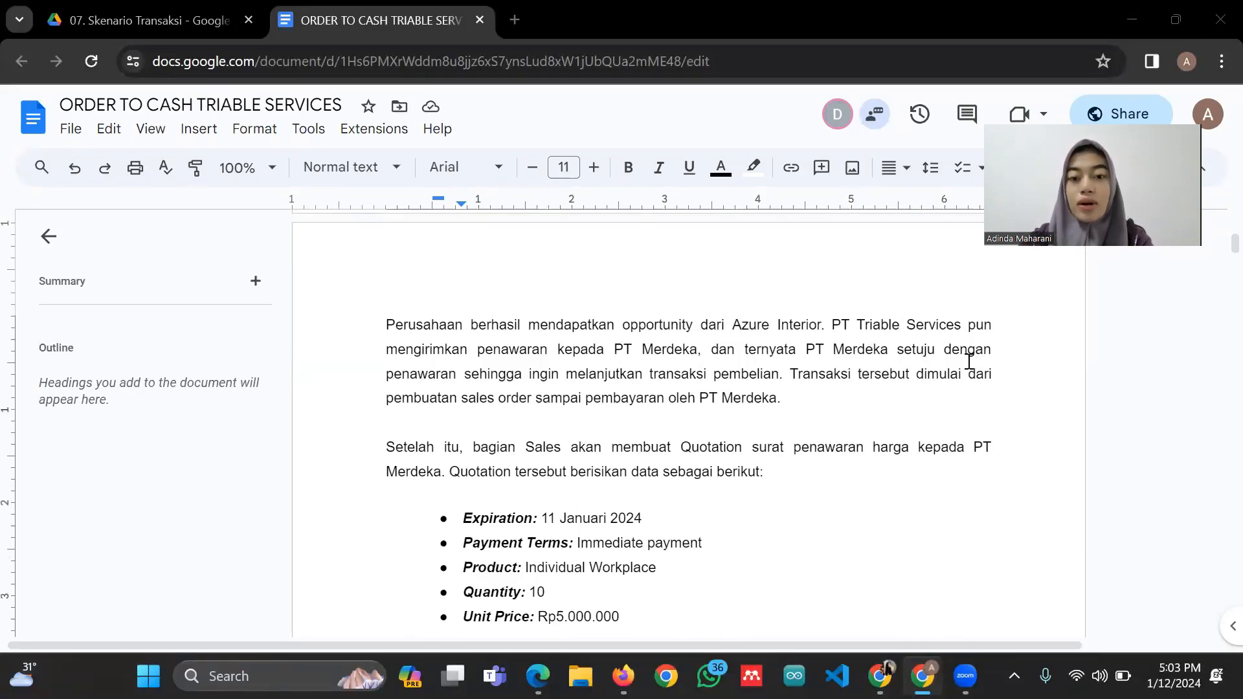
scroll(889, 416, "down", 3)
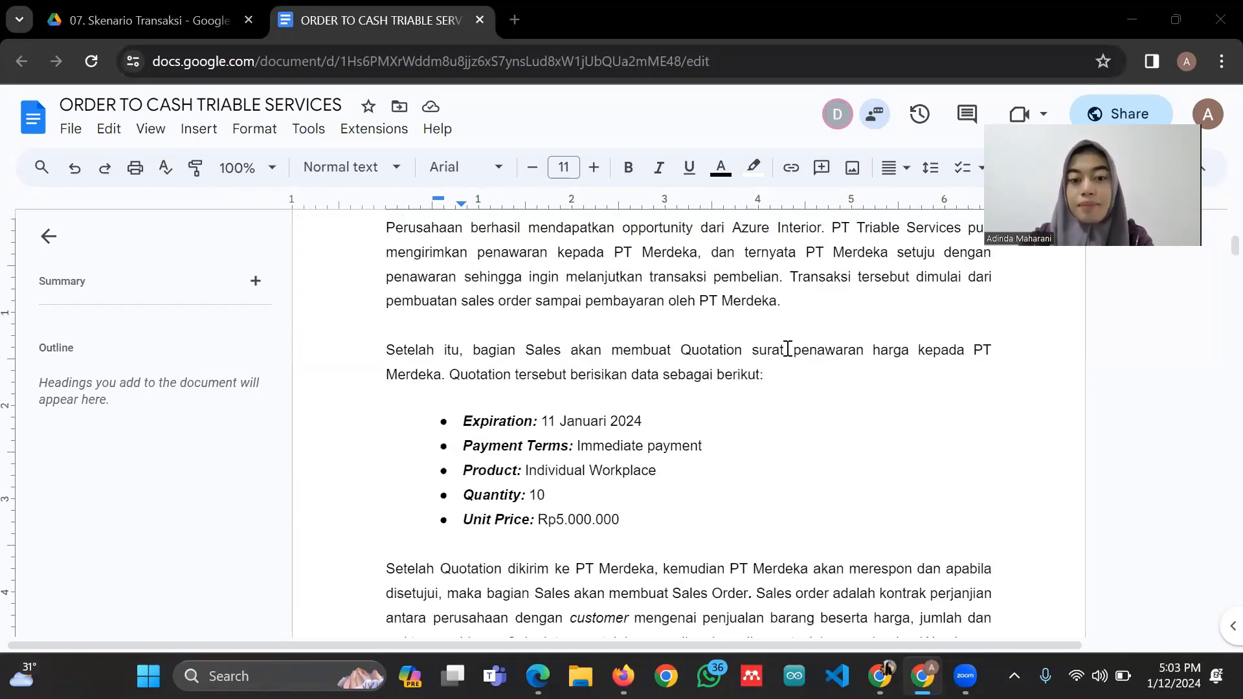
scroll(783, 348, "down", 3)
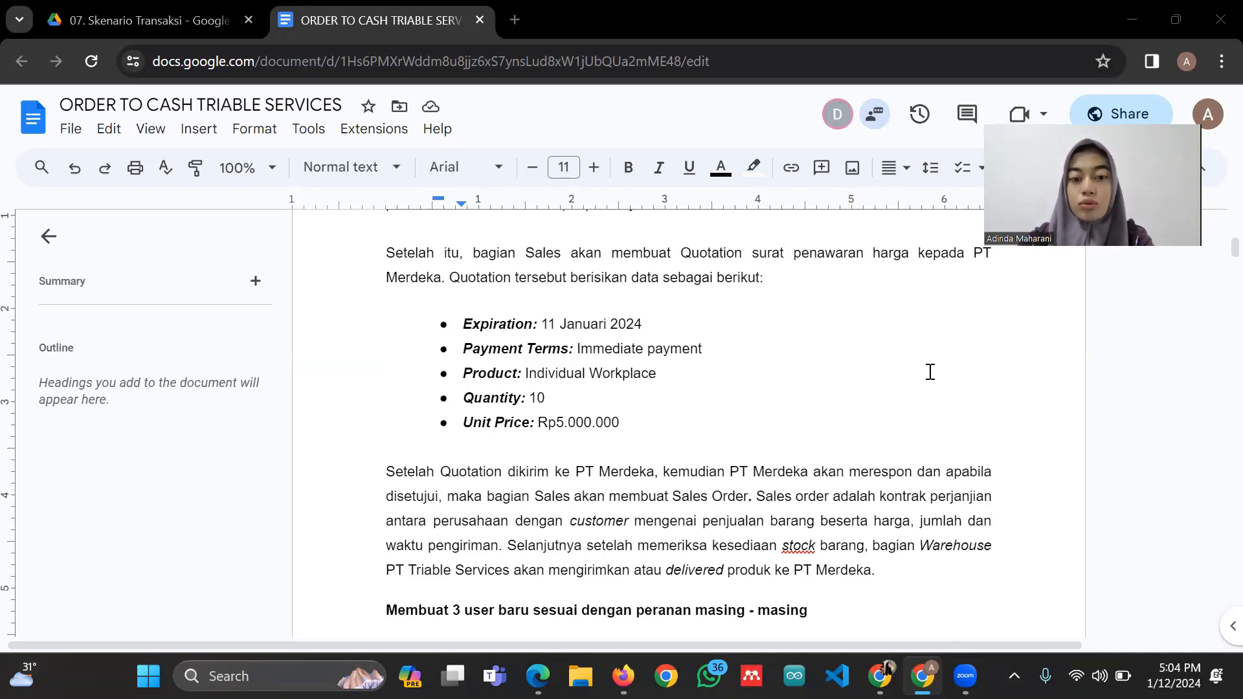
scroll(930, 372, "down", 3)
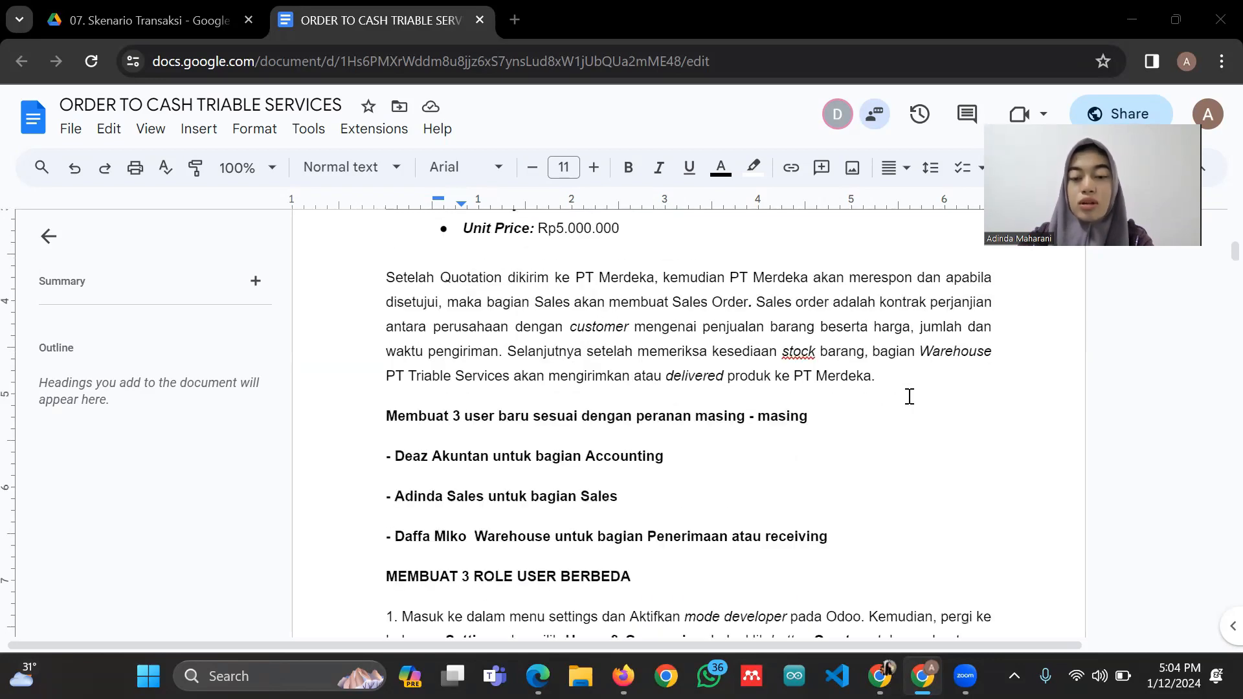
scroll(861, 387, "up", 2)
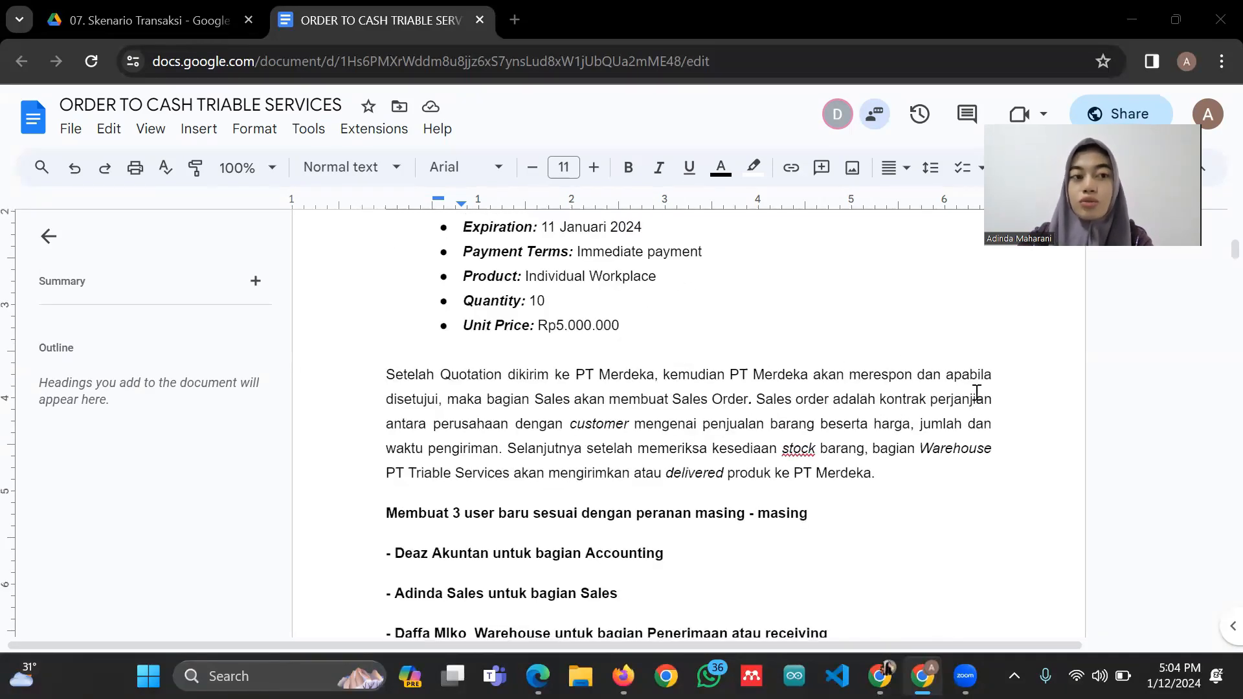
Switch to the sales user's Odoo session in Chrome and start a new quotation in the Sales app
left_click(880, 676)
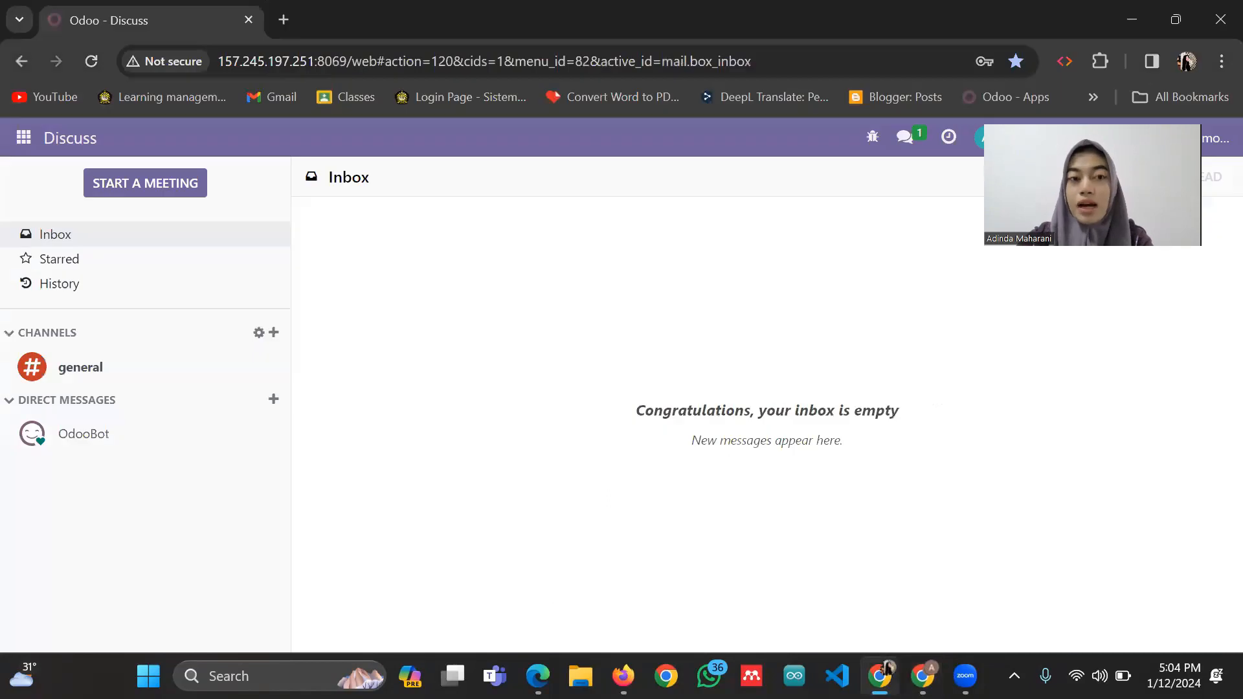
left_click_drag(1094, 207, 1114, 249)
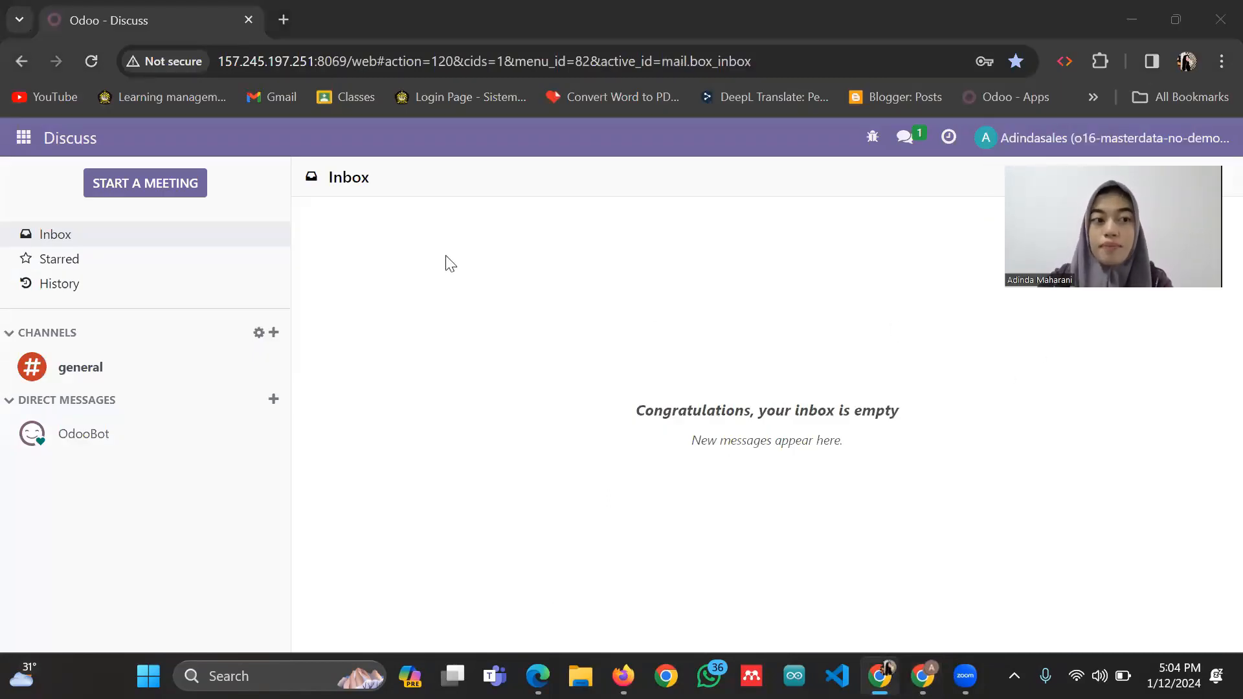
left_click(24, 140)
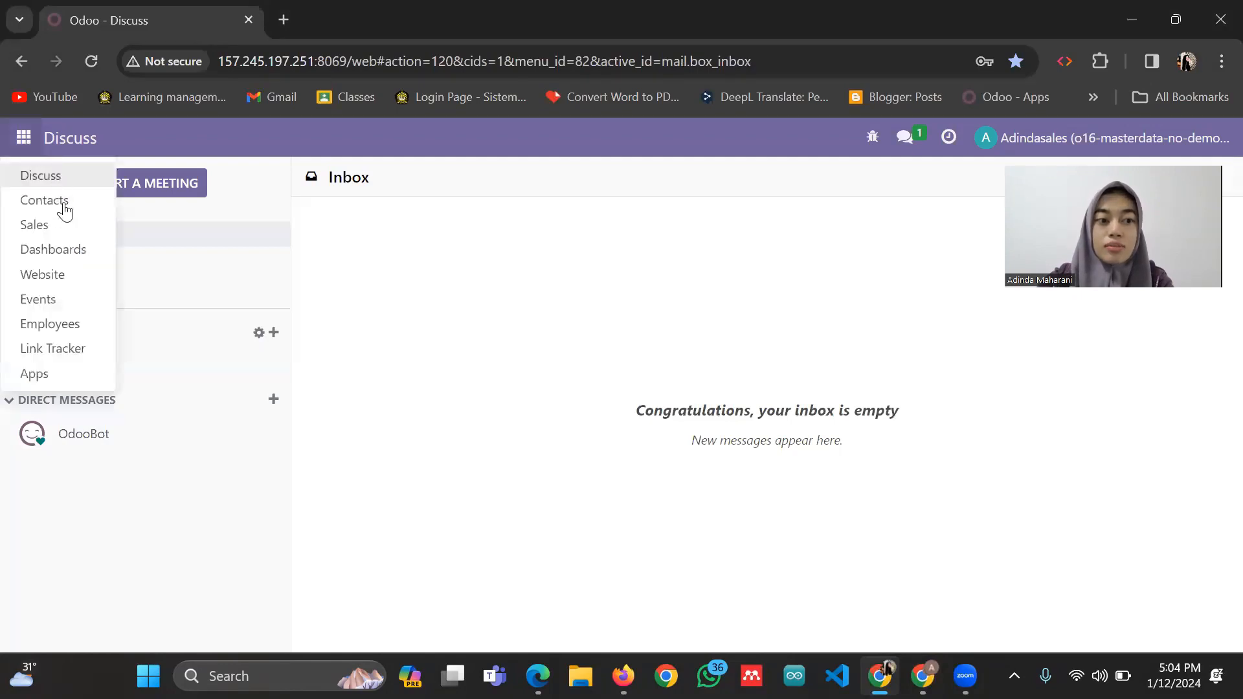
left_click(60, 230)
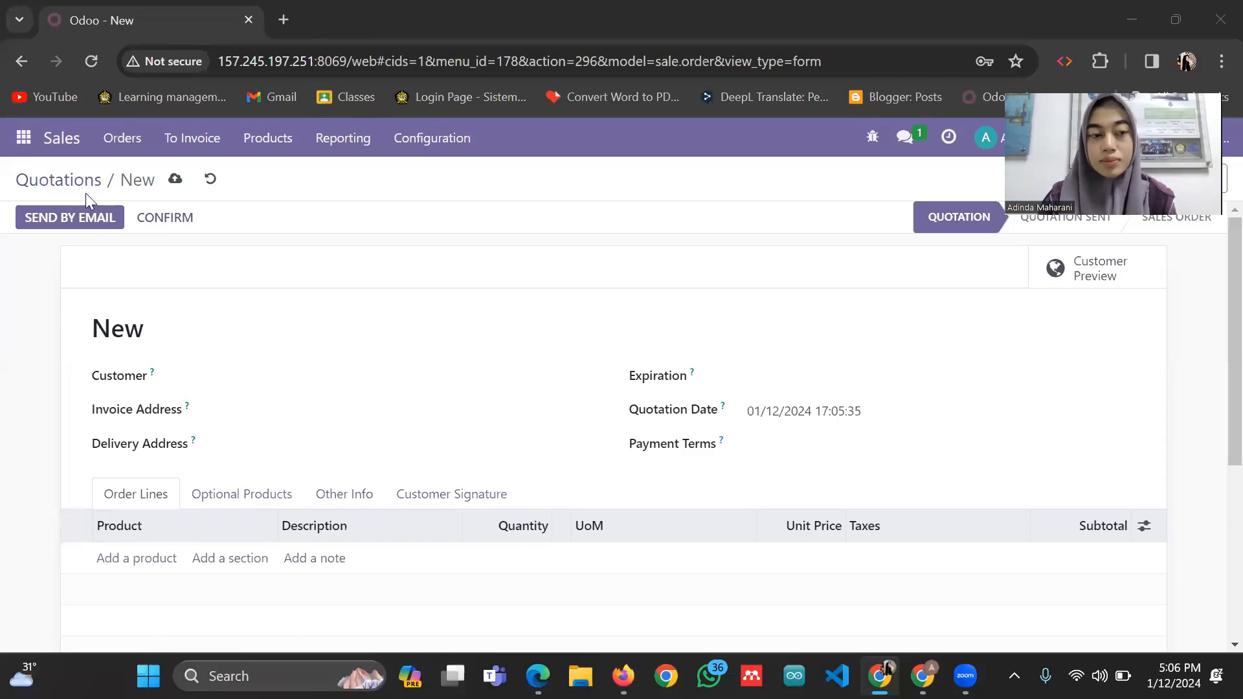
Create PT TRIABLE SERVICES as a new customer directly from the quotation and assign it to the order
scroll(207, 330, "down", 2)
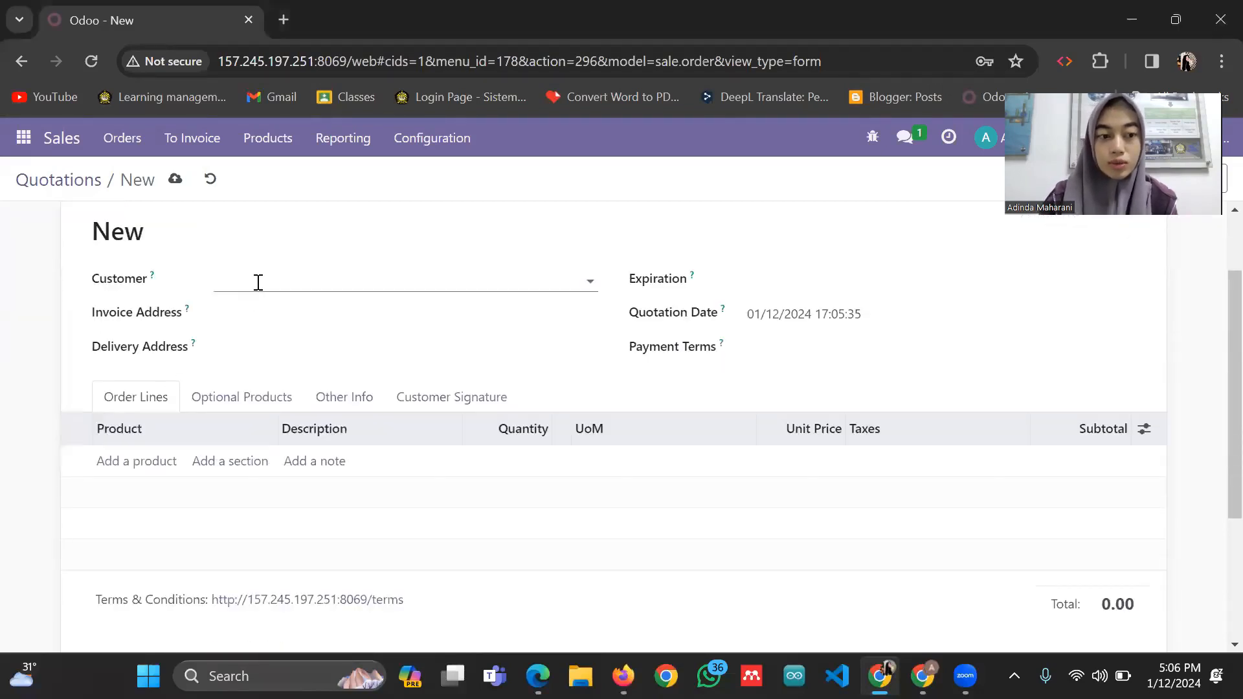
left_click(258, 282)
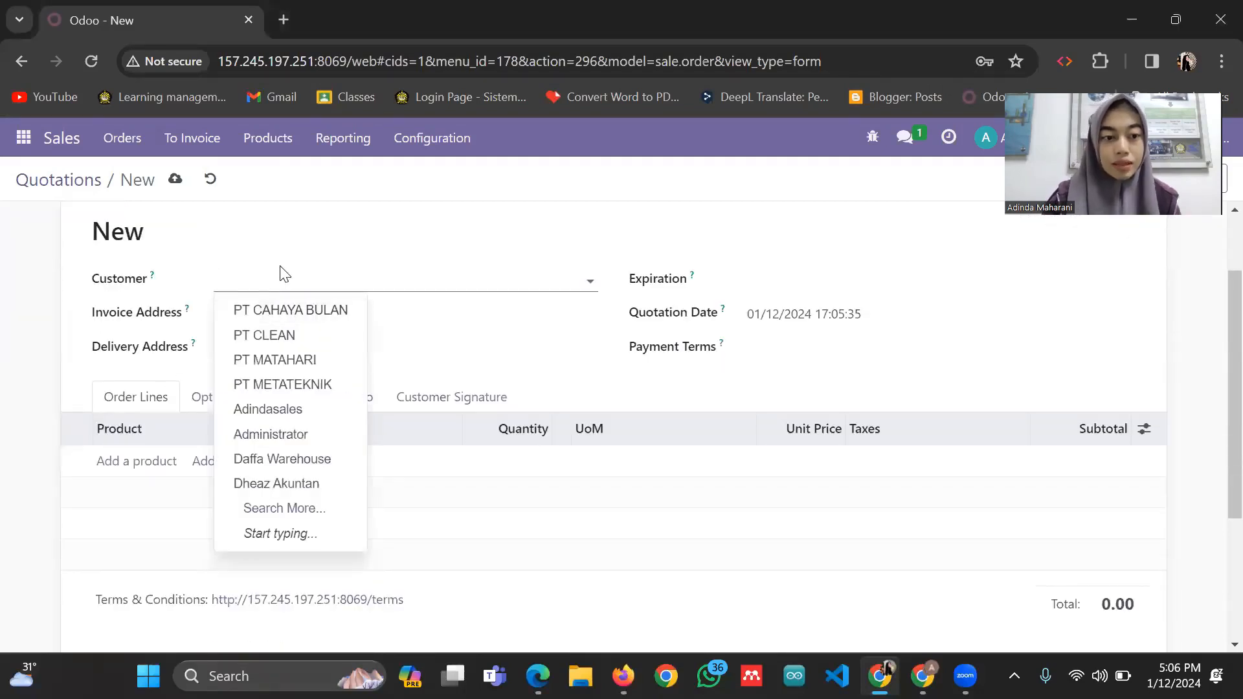
type("PT ")
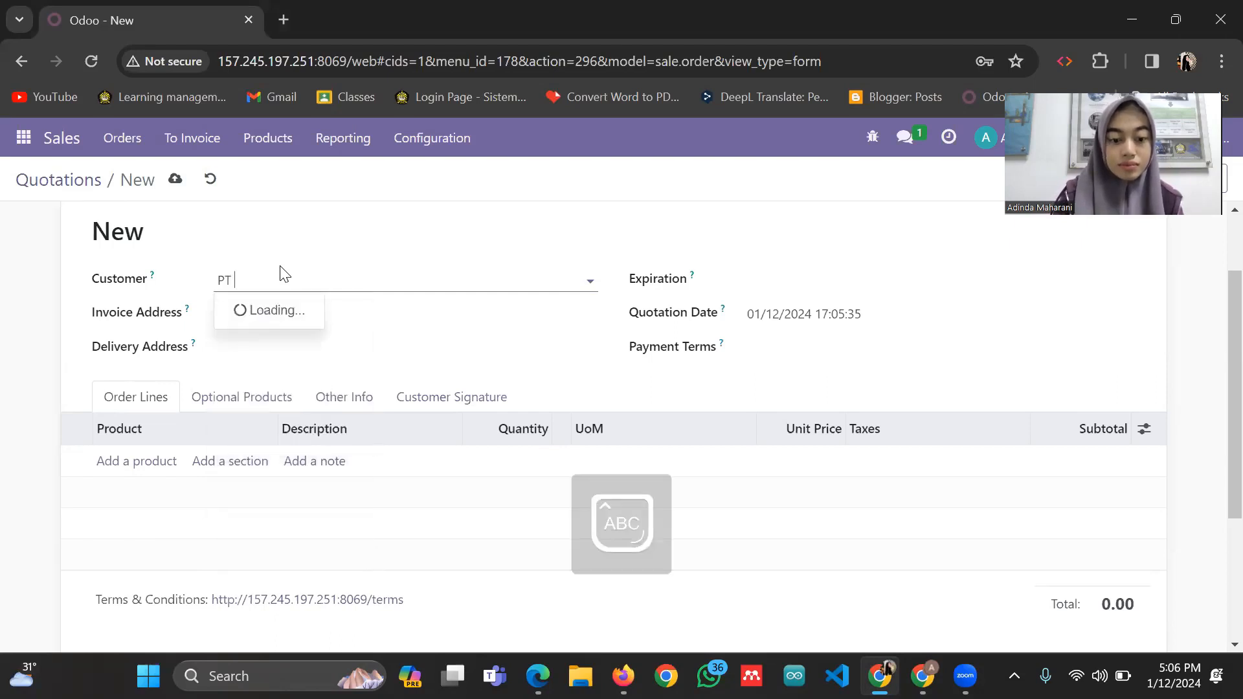
type("TRIAB")
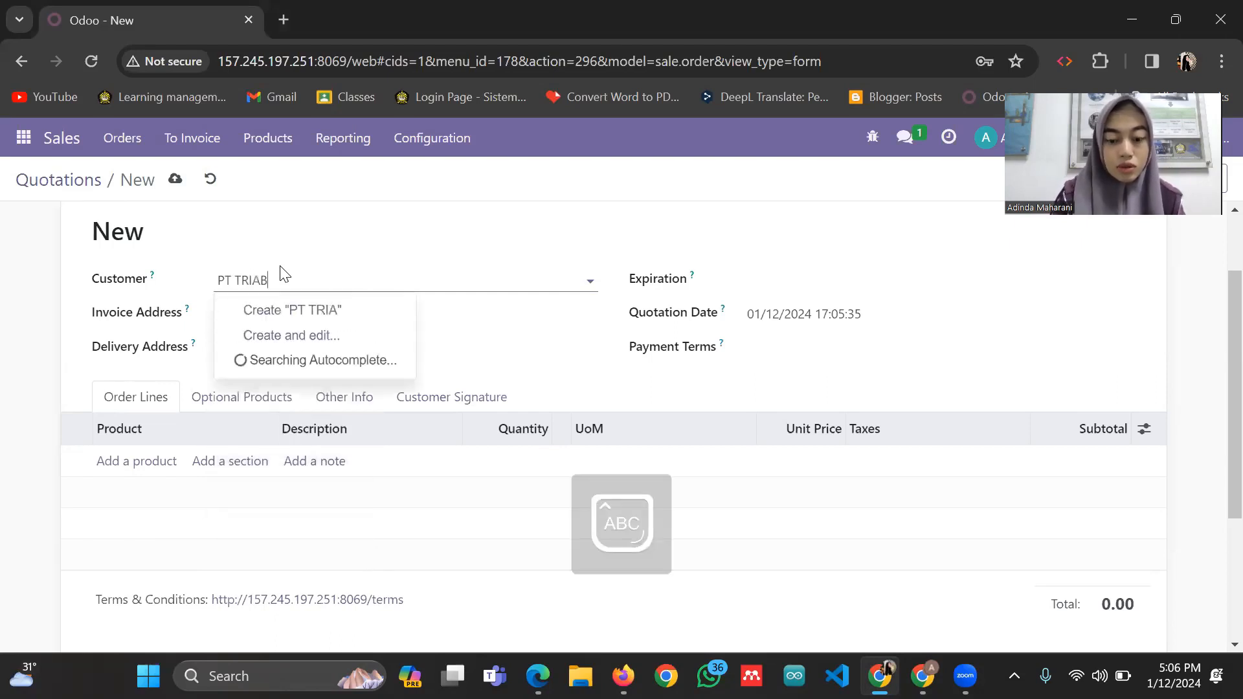
type("LE SERVICES")
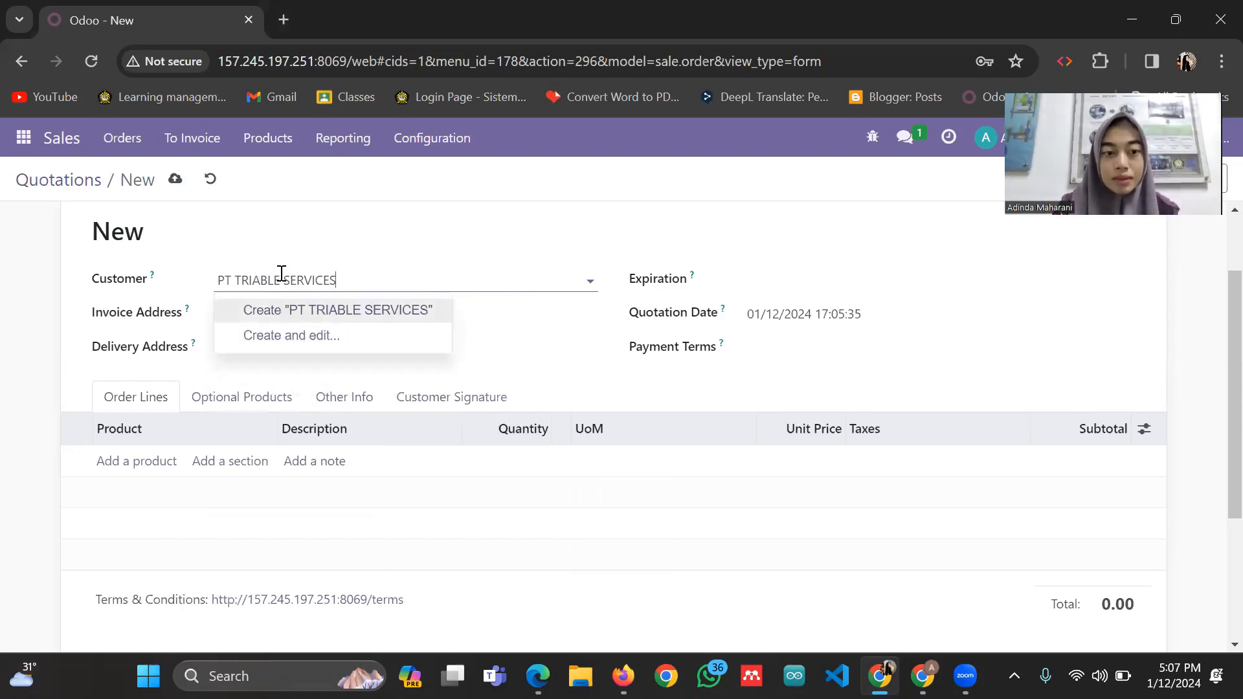
left_click(297, 310)
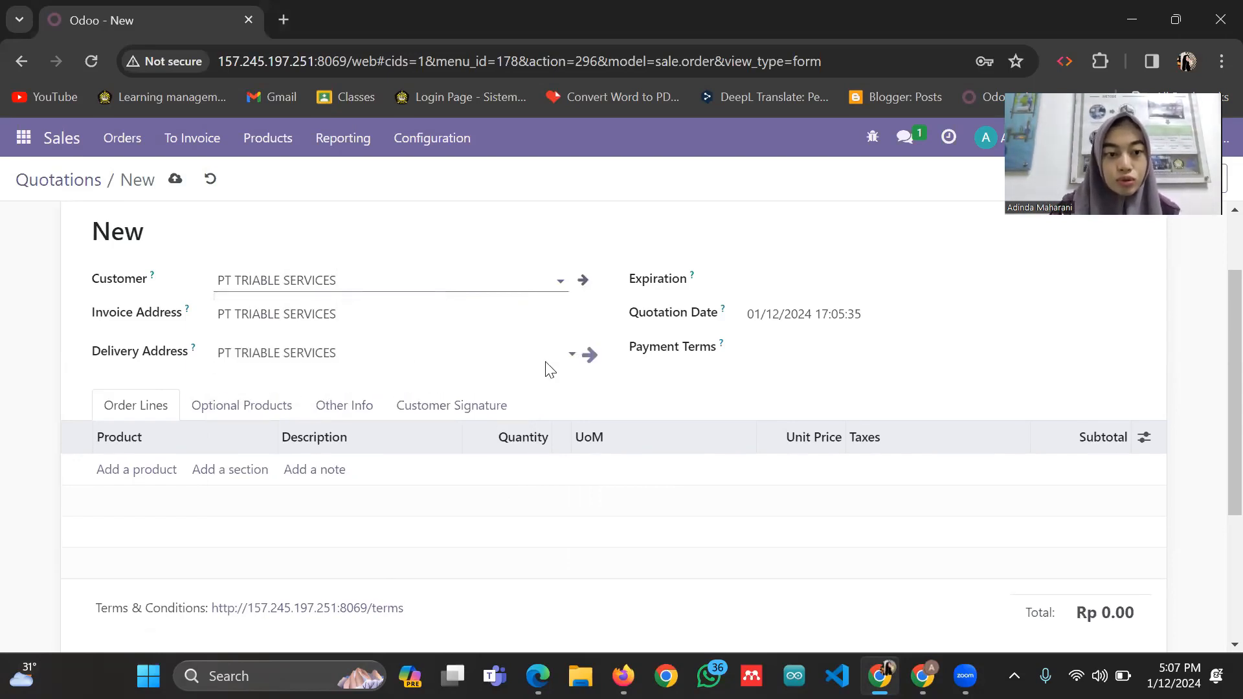
Check the quotation's expiration, payment terms, product, quantity and unit price in the Order to Cash Triable Services document in Chrome
left_click(774, 285)
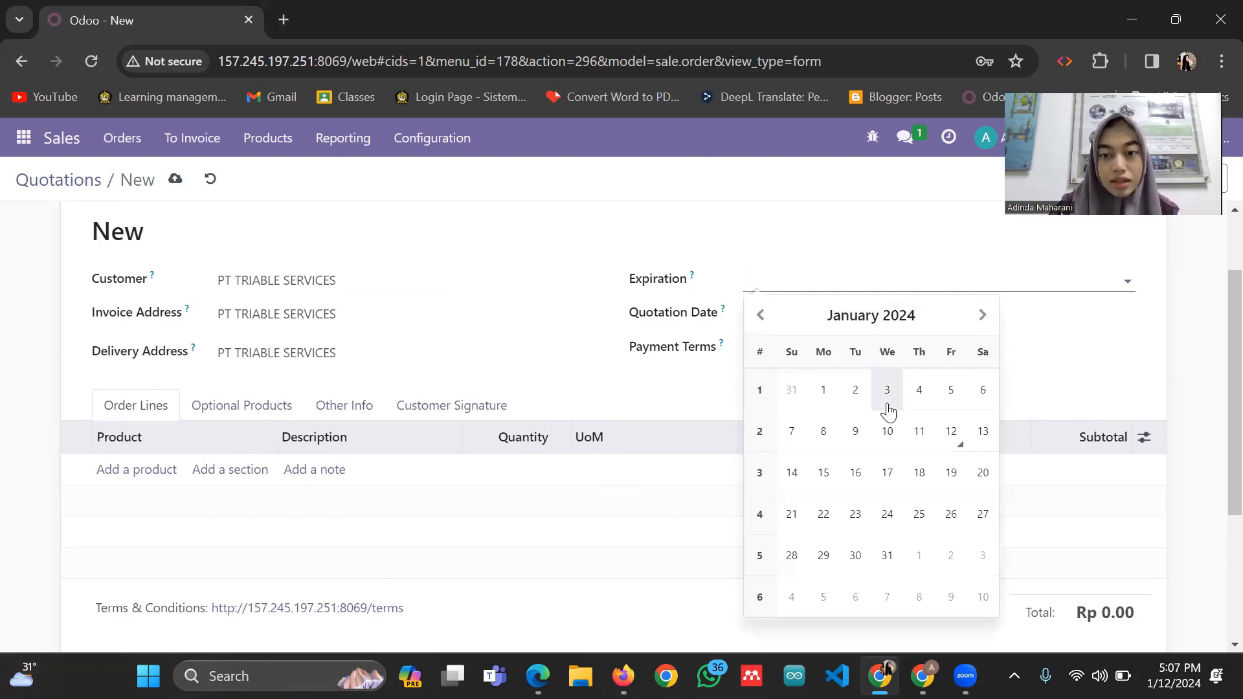
key("alt+Tab")
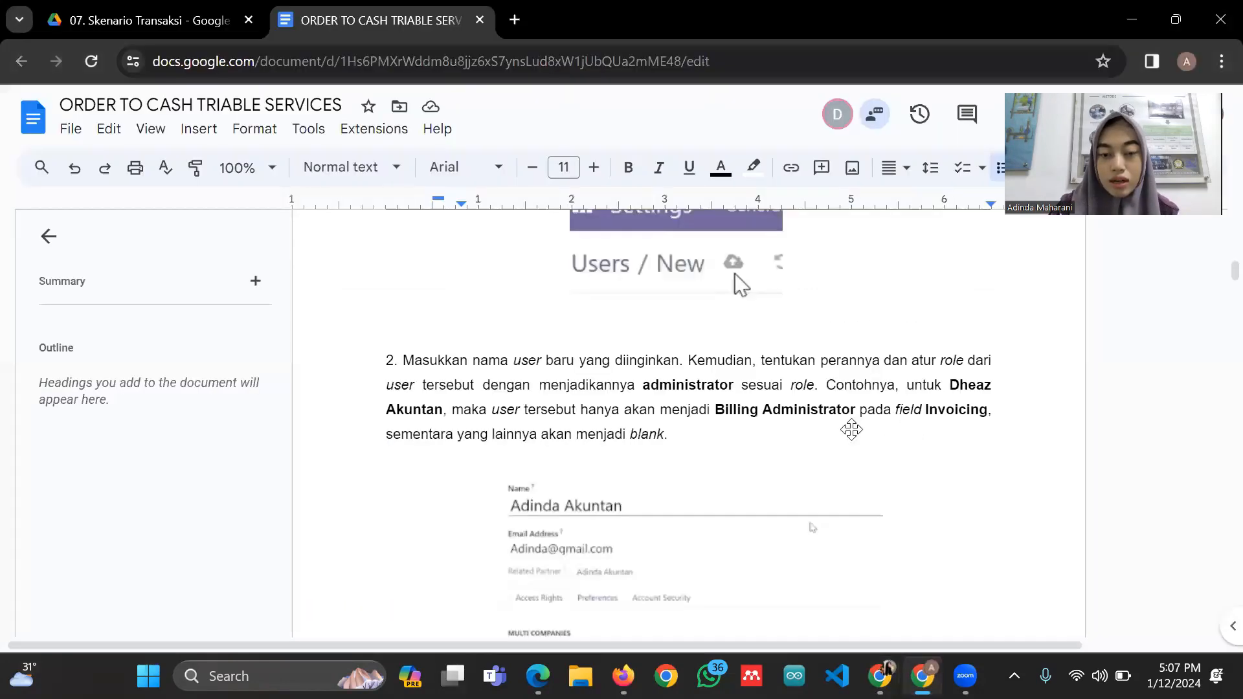
scroll(835, 415, "up", 10)
scroll(880, 396, "down", 5)
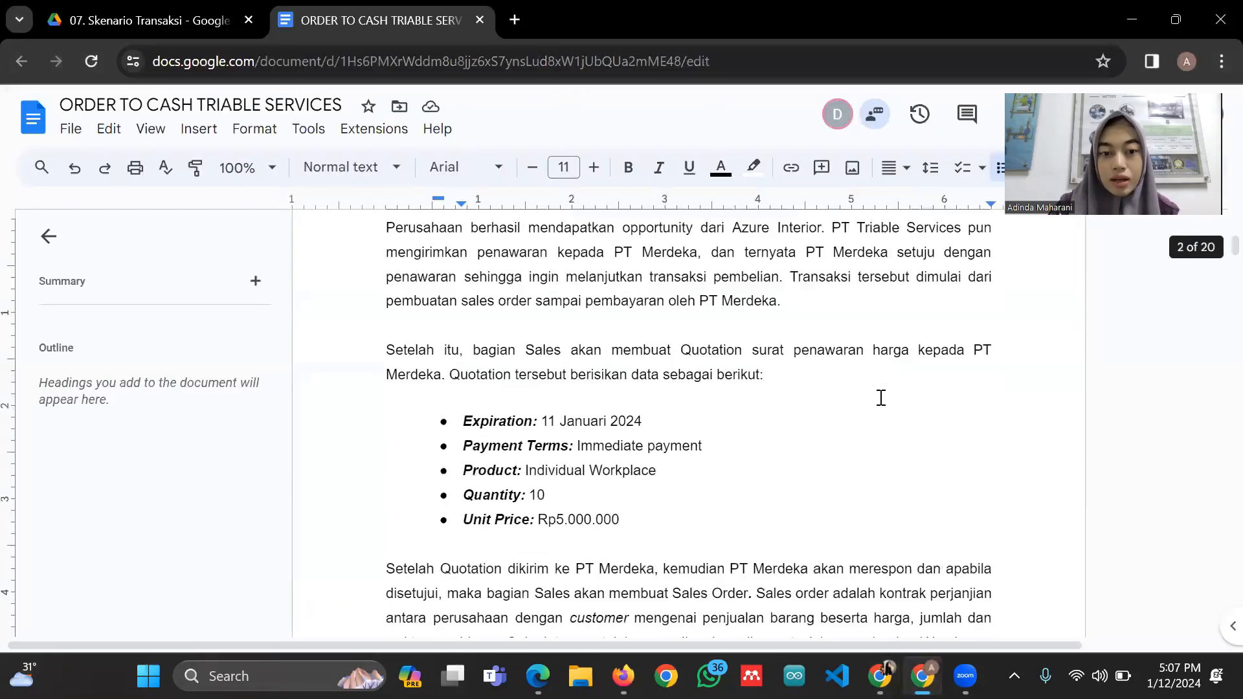
scroll(802, 416, "down", 3)
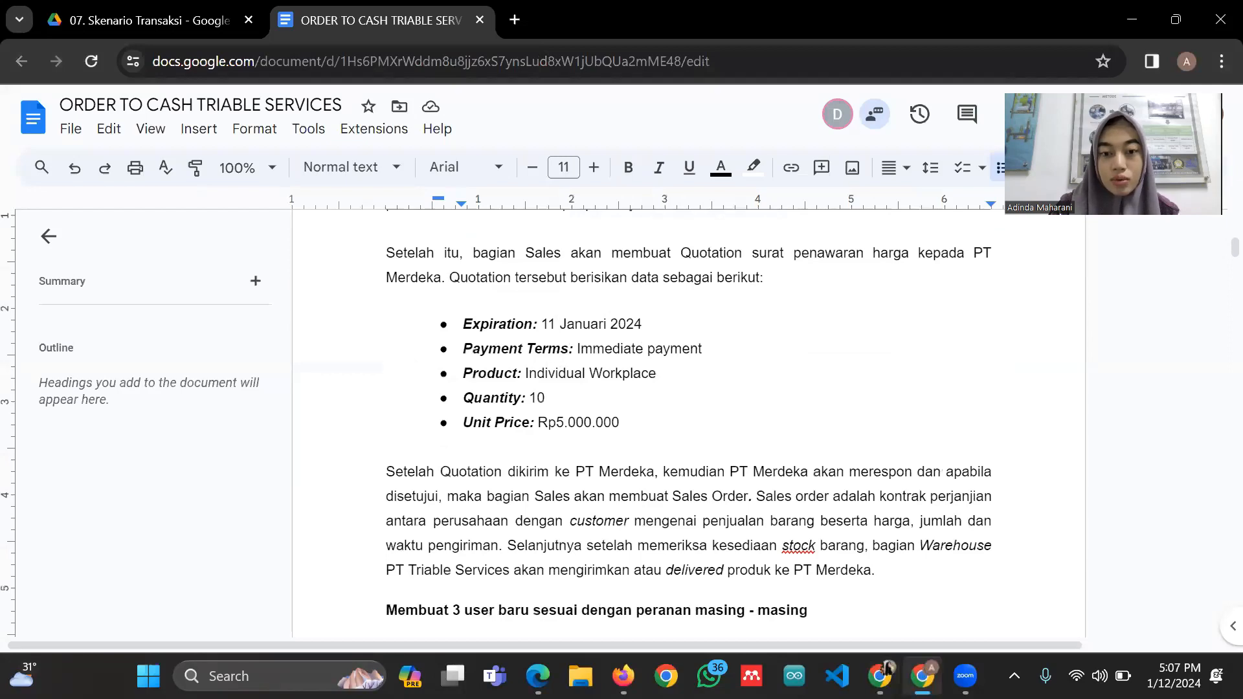
left_click(881, 676)
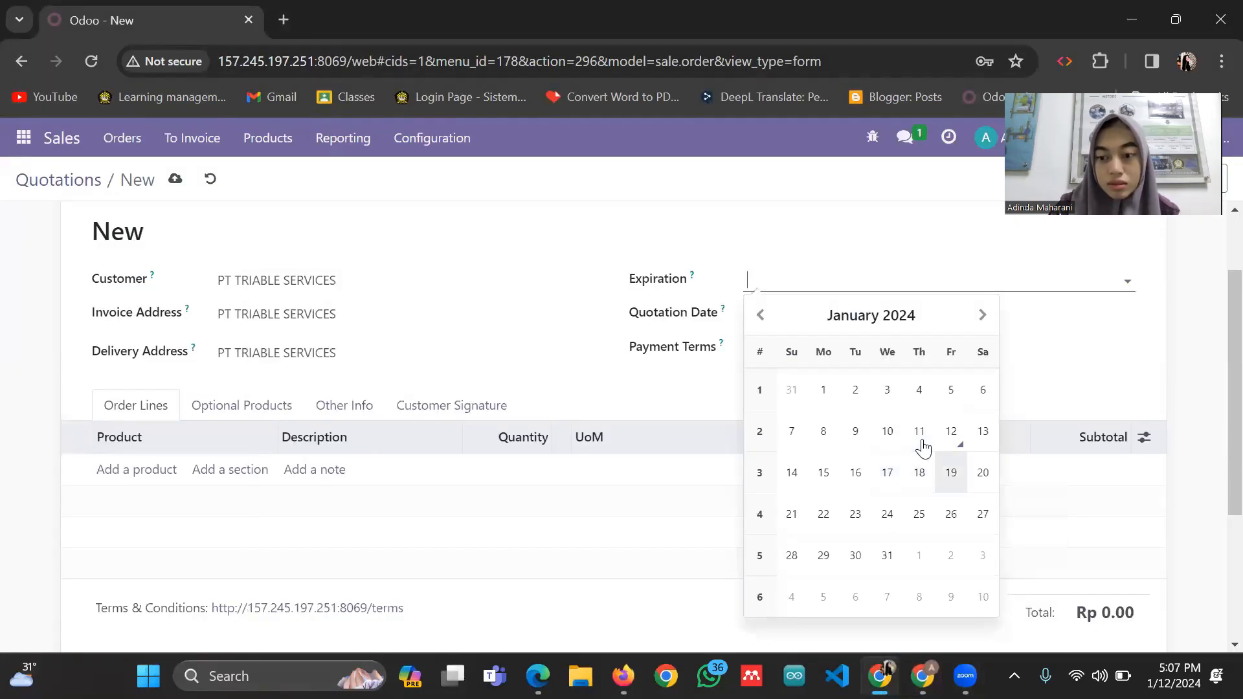
In the Order to Cash document, change the quotation's expiration date to 14 Januari 2024
left_click(923, 676)
left_click(561, 335)
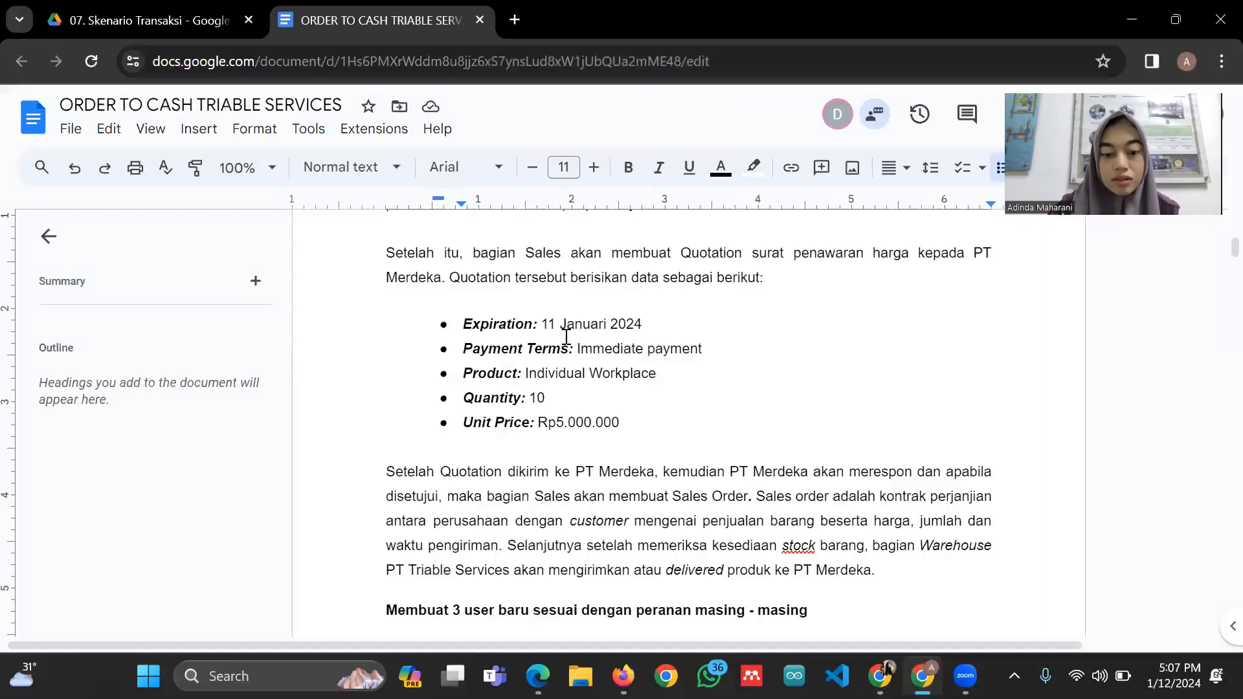
key("BackSpace")
type("4")
Switch to the sales user's Odoo quotation and set the expiration to 01/14/2024 and the payment terms to Immediate Payment
left_click(880, 676)
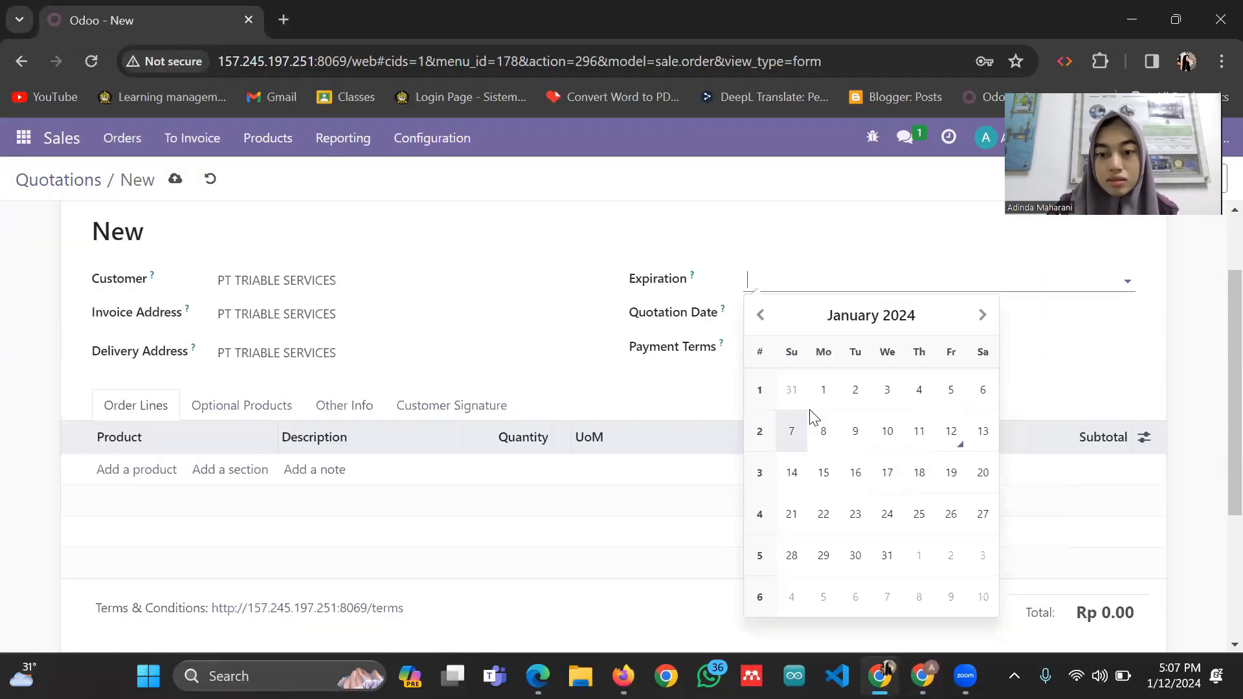
left_click(795, 473)
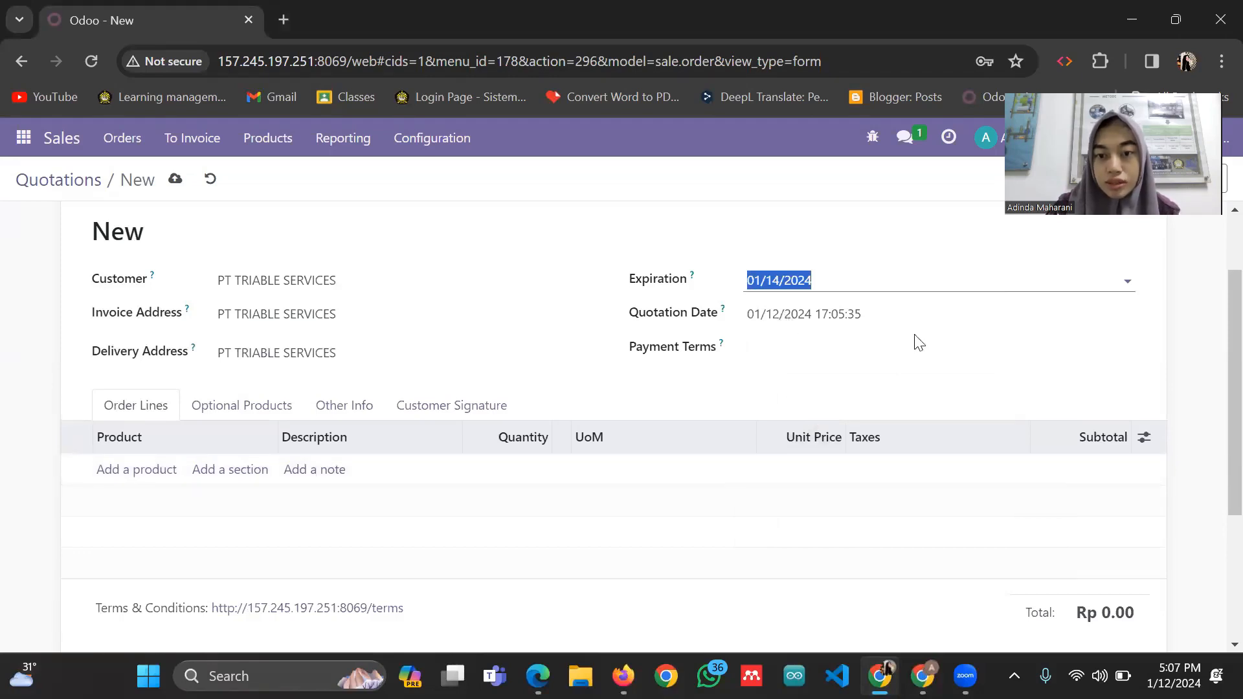
left_click(791, 353)
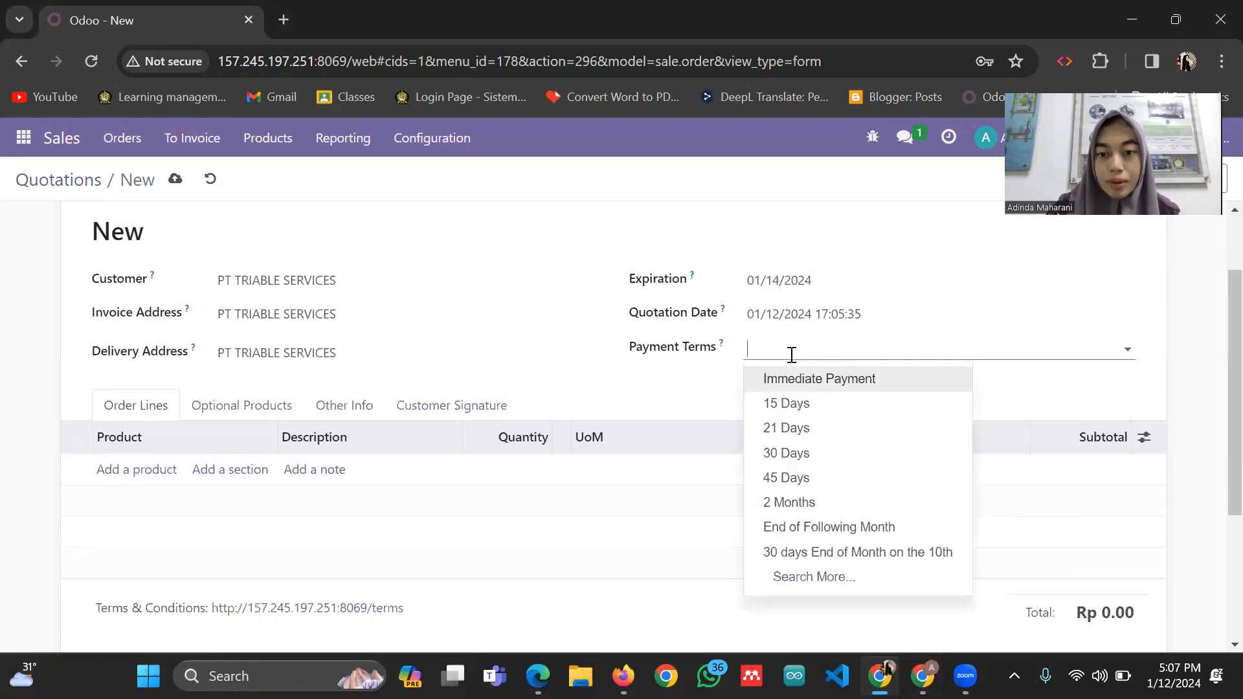
left_click(856, 379)
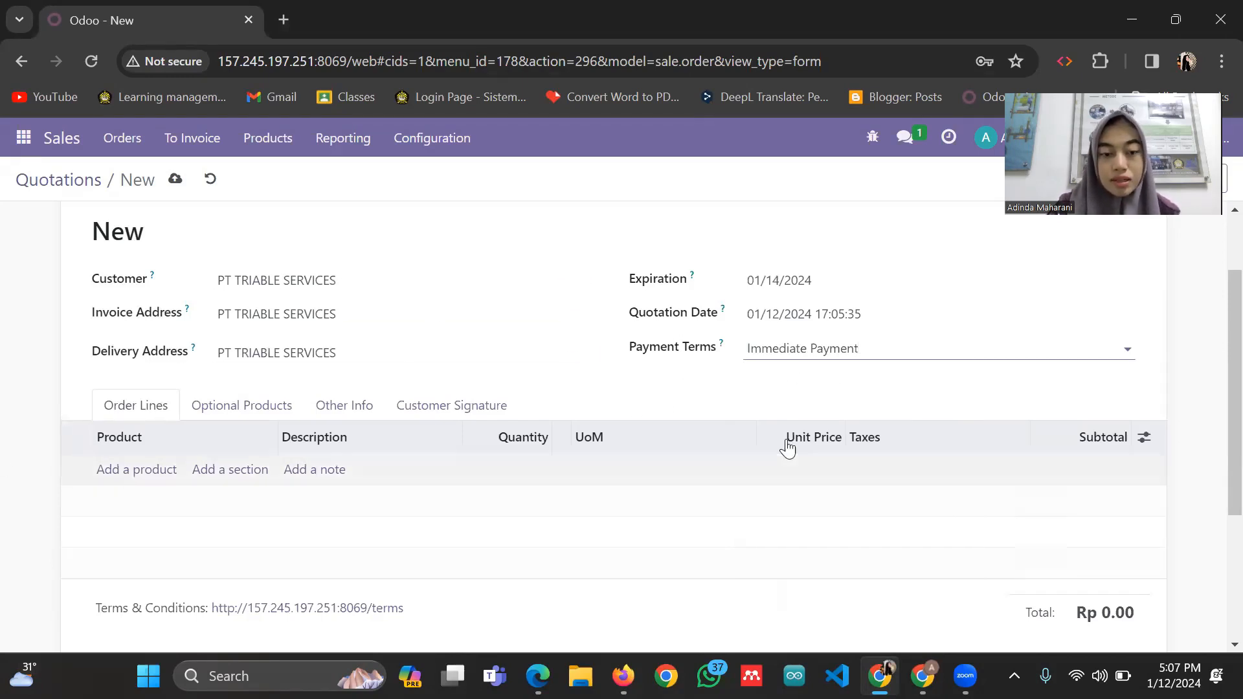
left_click_drag(353, 281, 240, 280)
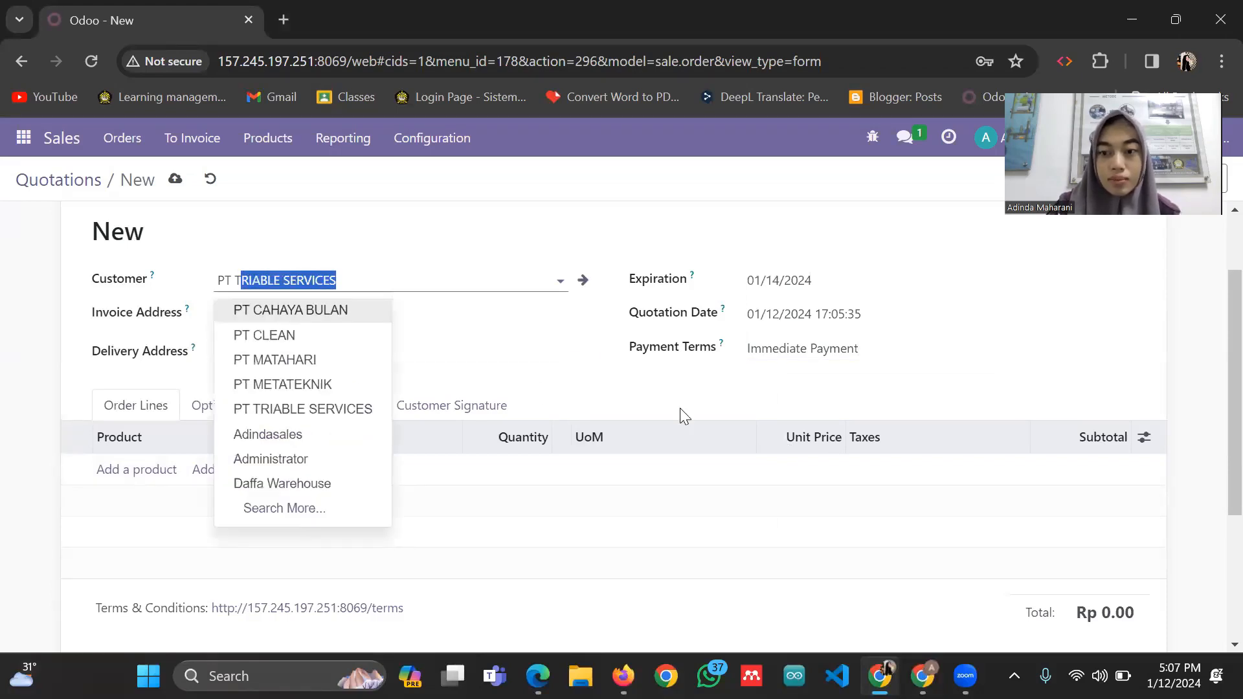
left_click(960, 276)
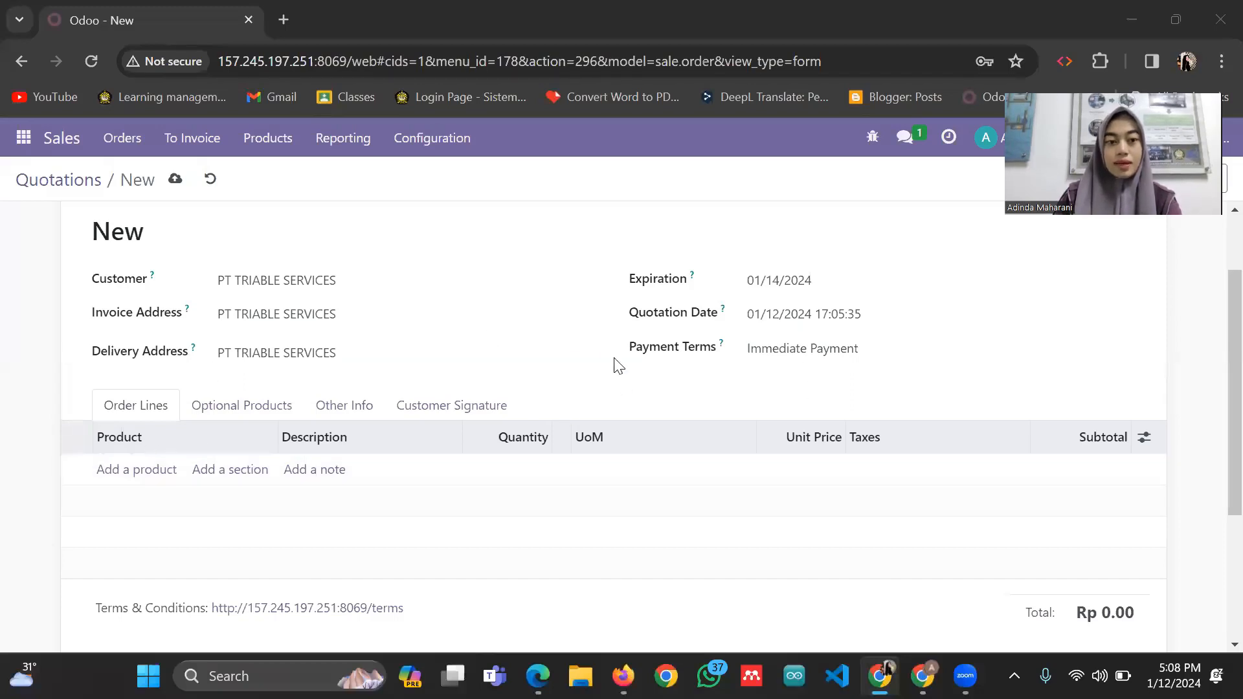
Add the product Kompreson Aksial to the order lines with a quantity of 10, checking the quantity in the scenario document
left_click(117, 469)
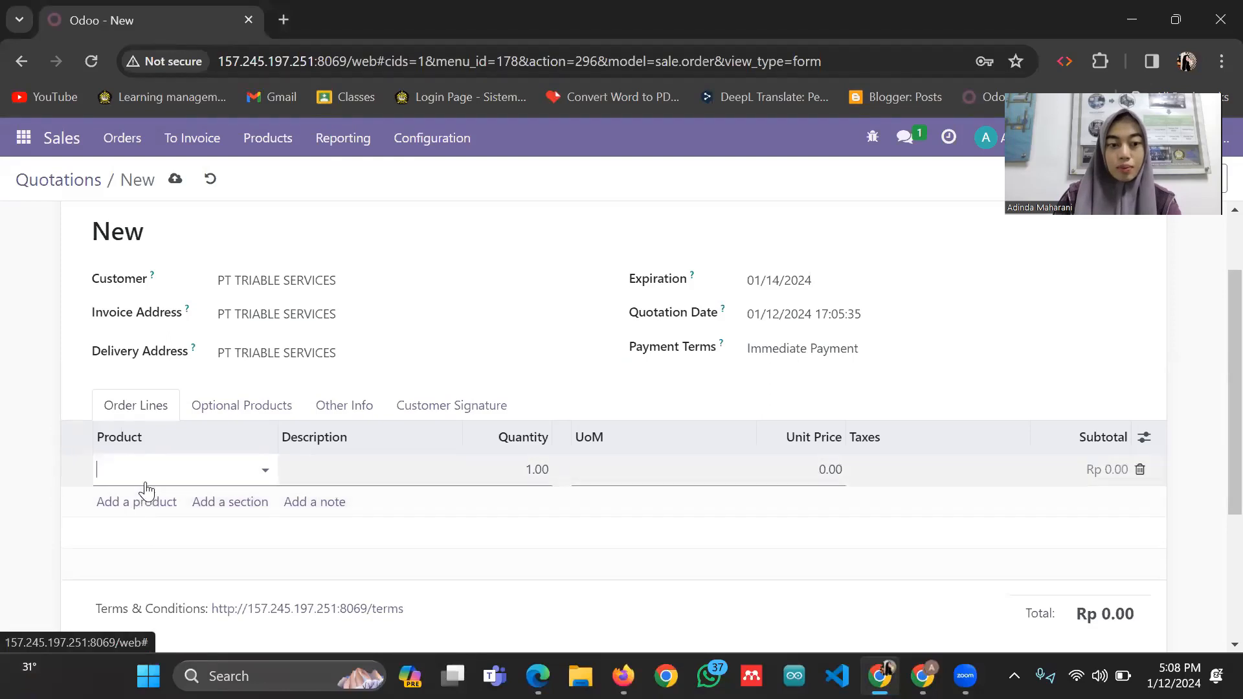
left_click(242, 473)
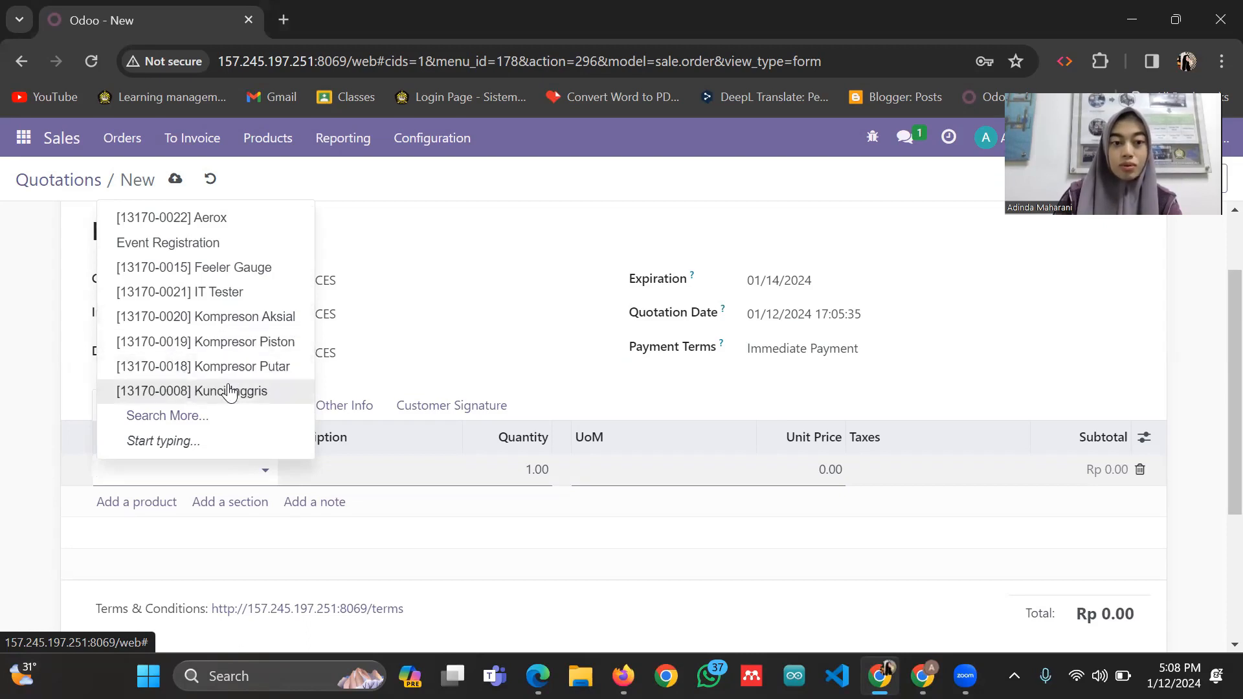
left_click(230, 317)
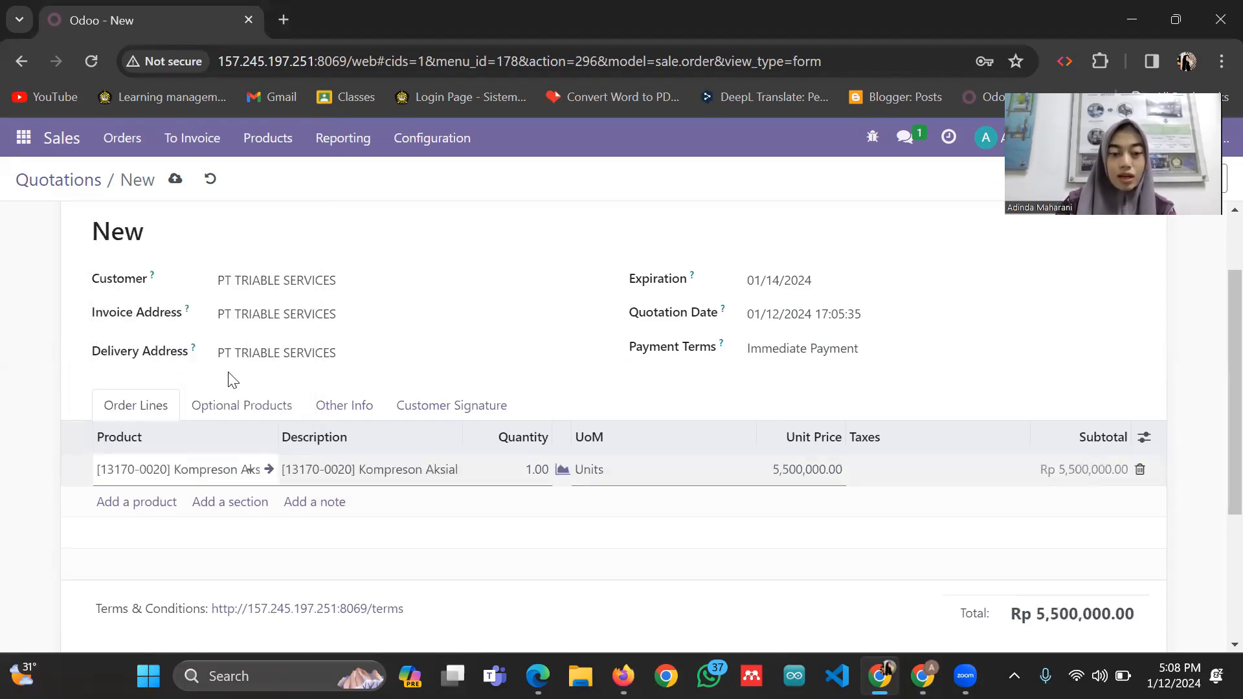
scroll(571, 422, "down", 3)
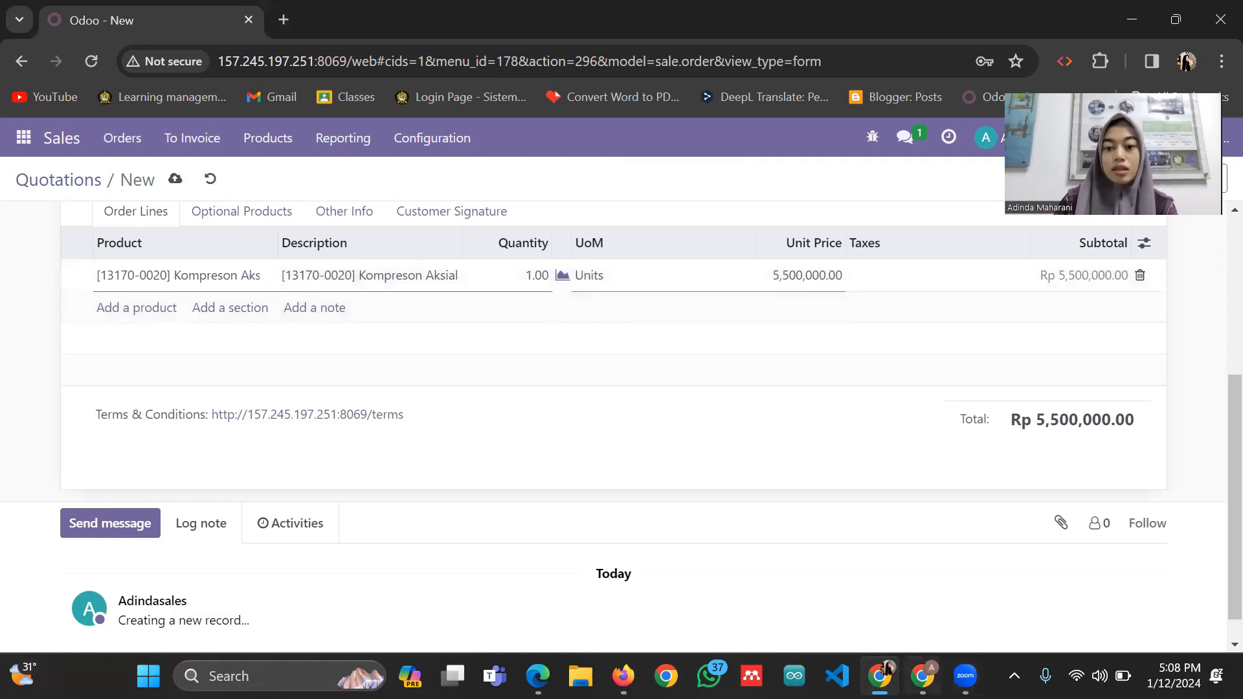
left_click(922, 676)
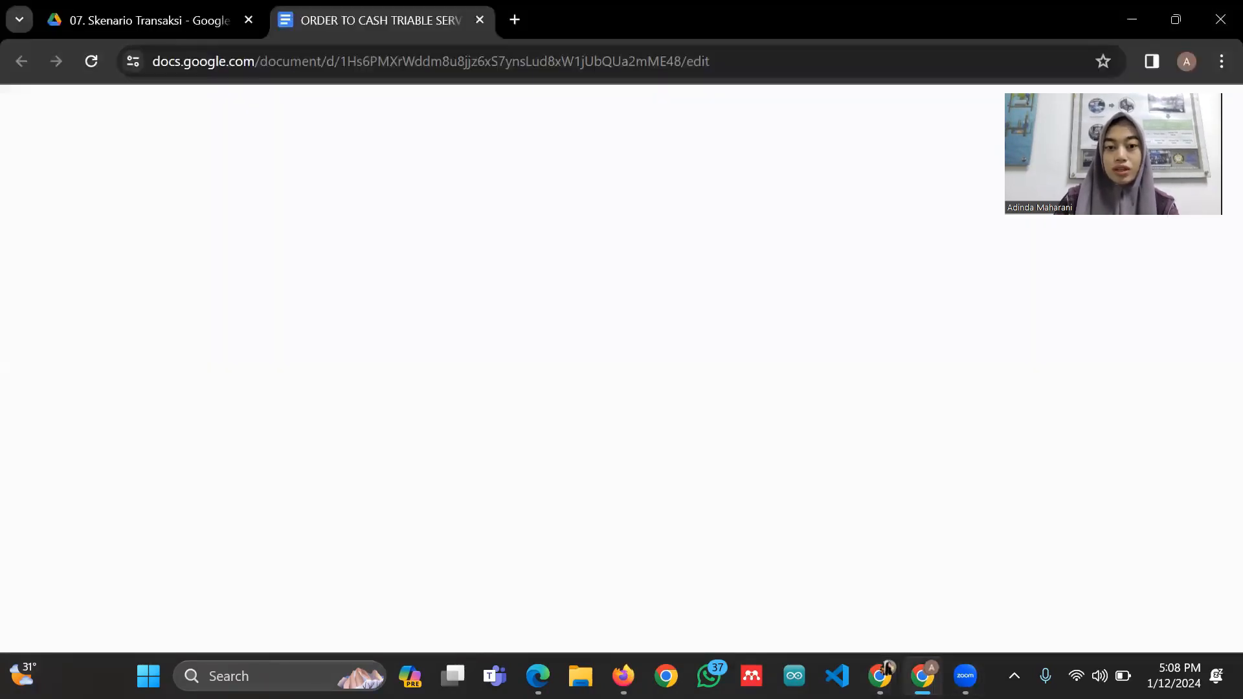
left_click(922, 676)
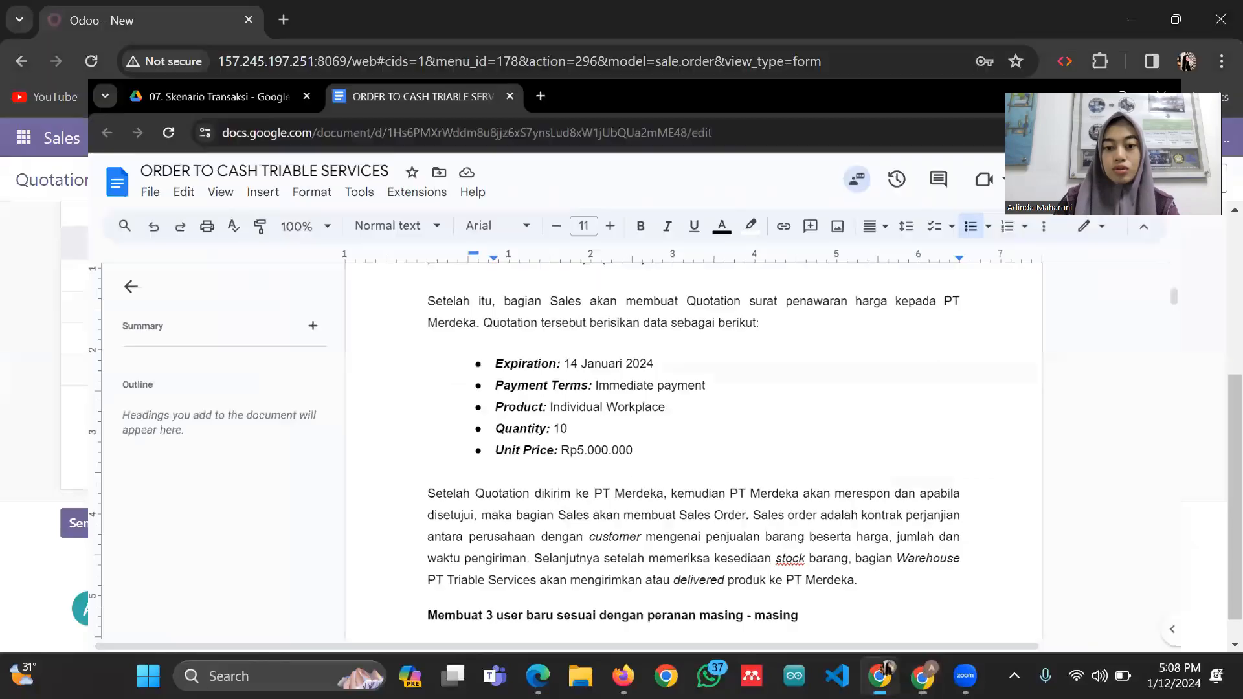
left_click(536, 276)
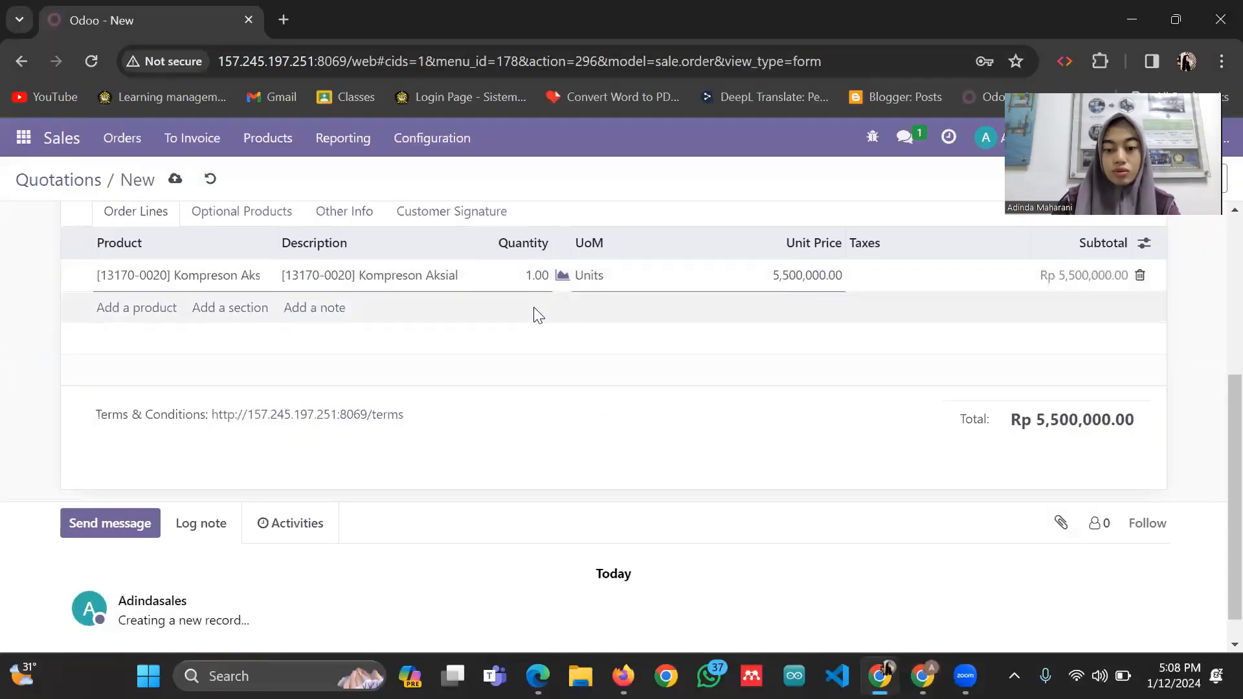
left_click(803, 325)
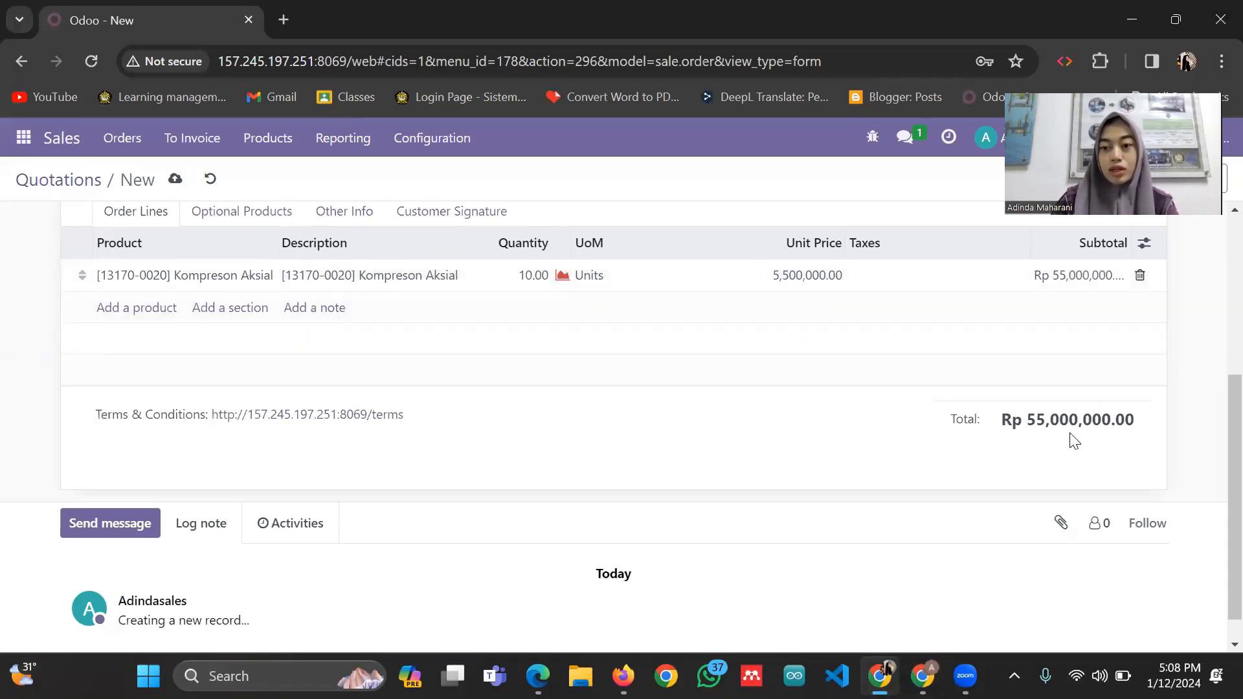
Review the completed quotation and confirm it as a sales order
scroll(767, 385, "down", 1)
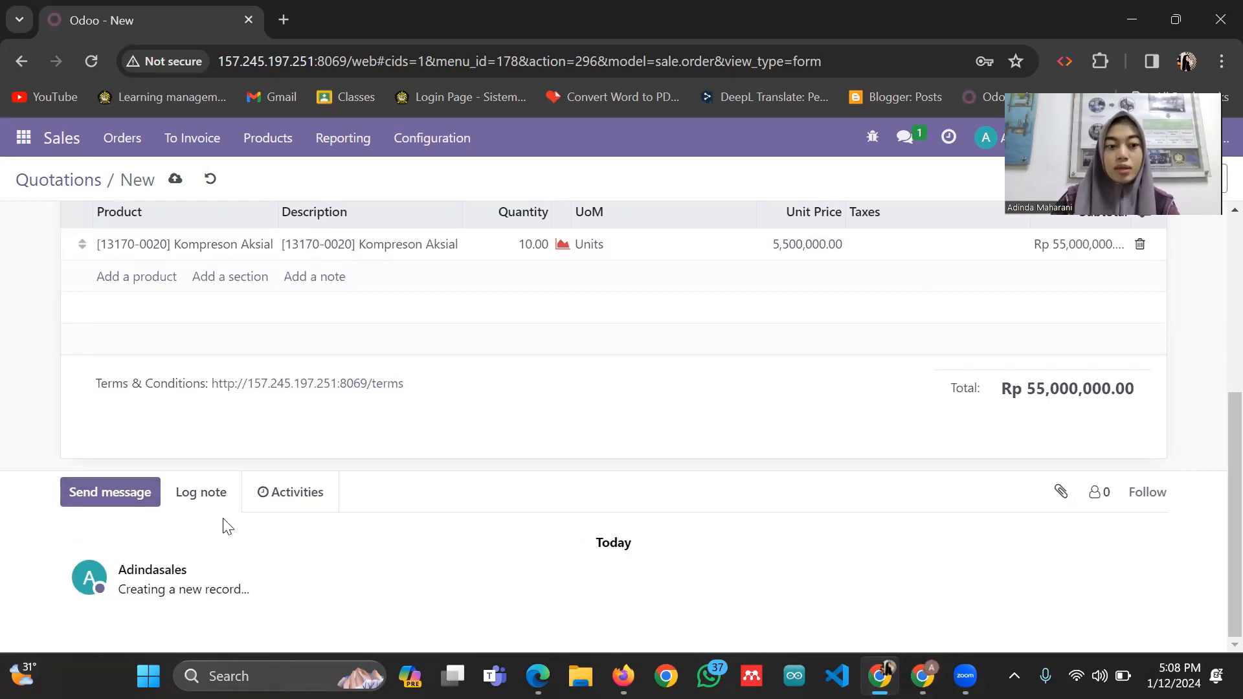
scroll(840, 415, "up", 5)
scroll(100, 577, "down", 6)
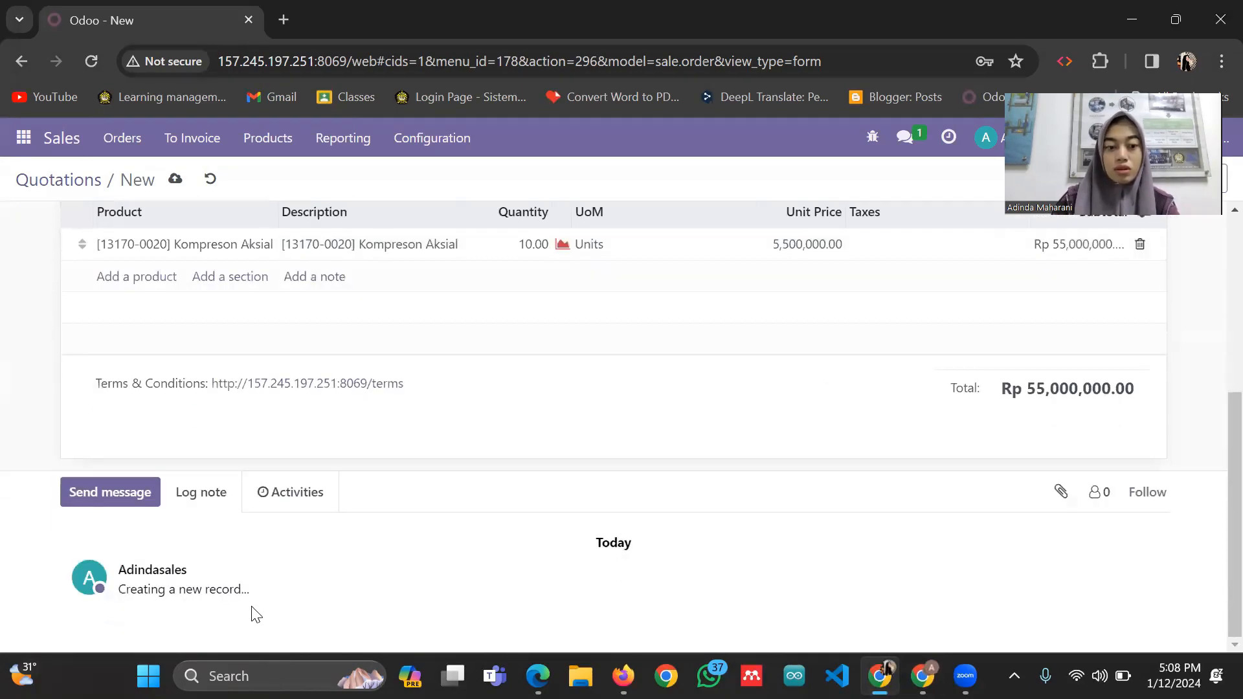
scroll(253, 609, "up", 5)
scroll(1159, 376, "down", 4)
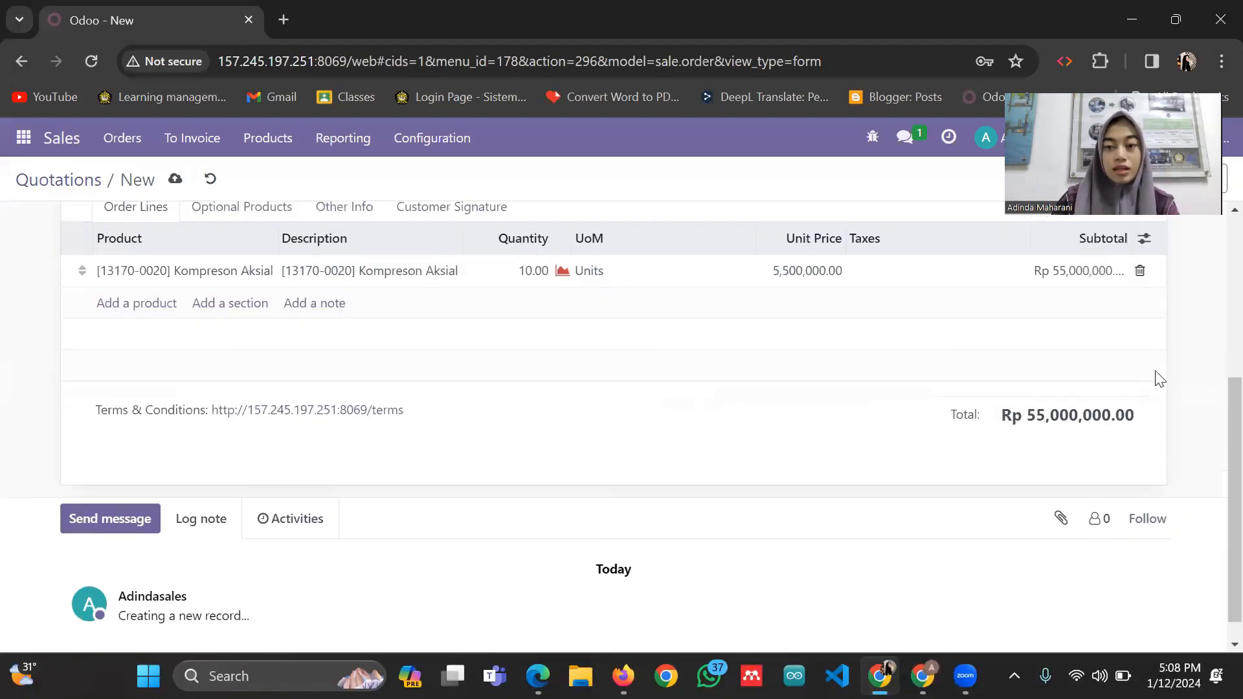
scroll(1149, 301, "up", 5)
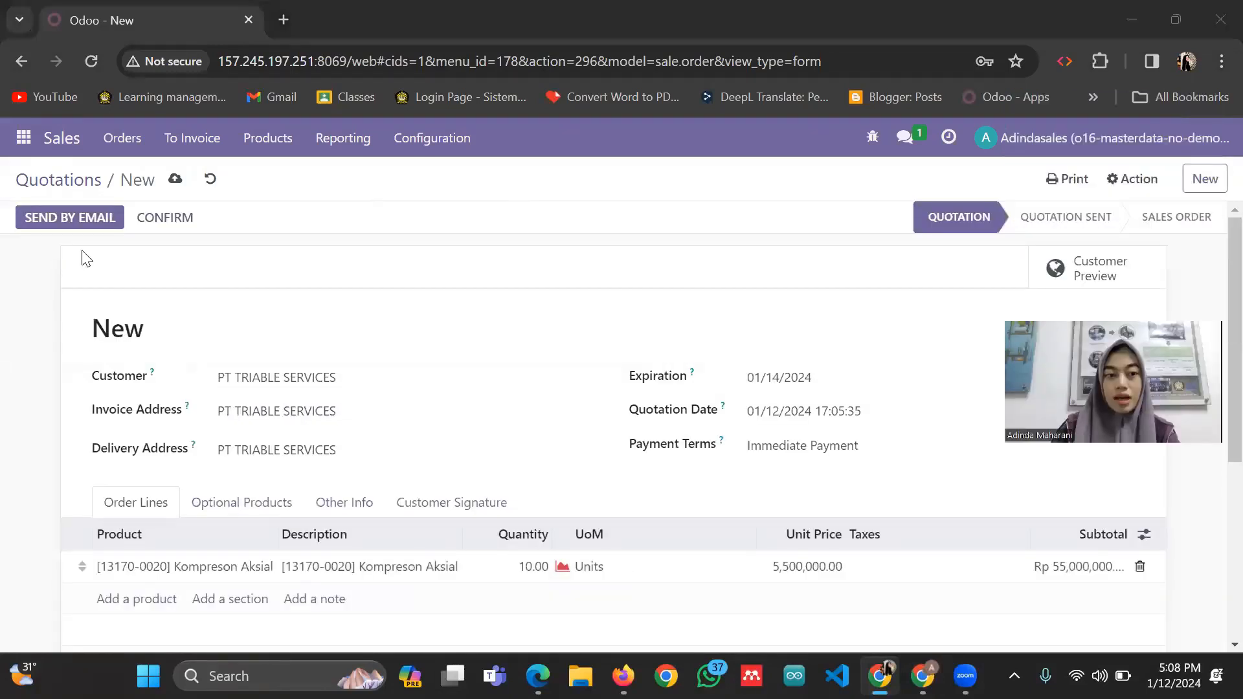
left_click(167, 219)
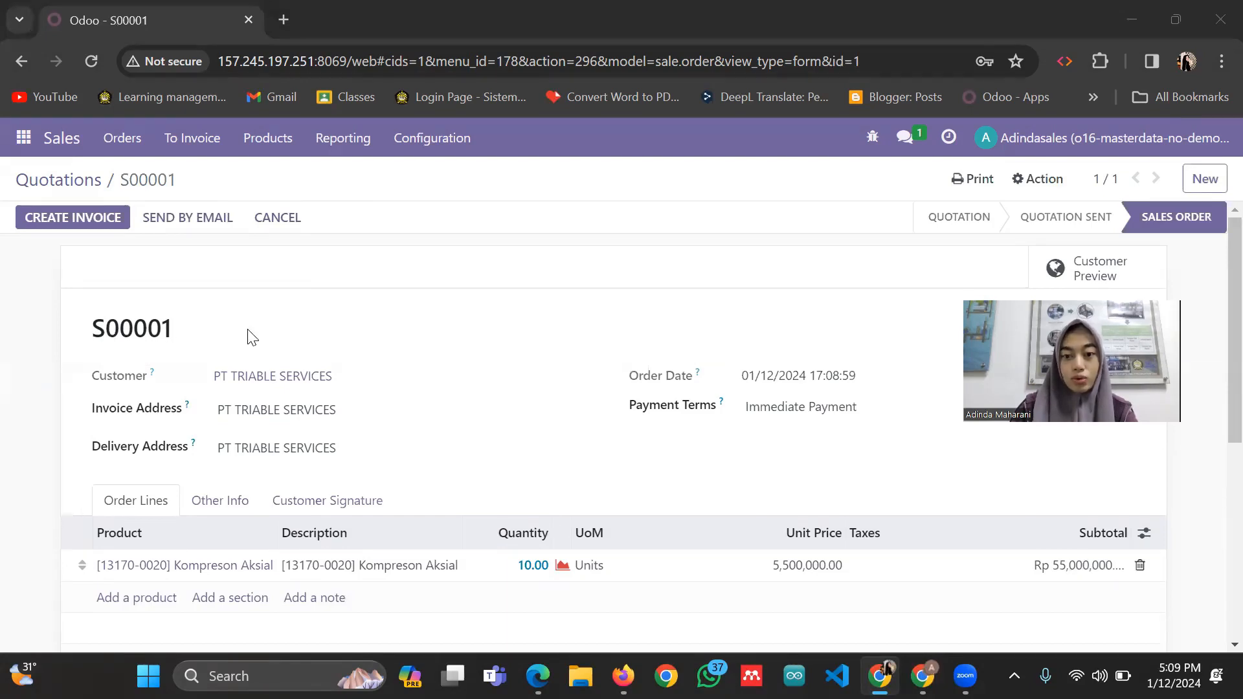
Review the confirmed sales order and its log, and send the order confirmation by email with the order PDF attached
scroll(943, 297, "down", 5)
scroll(1172, 242, "up", 5)
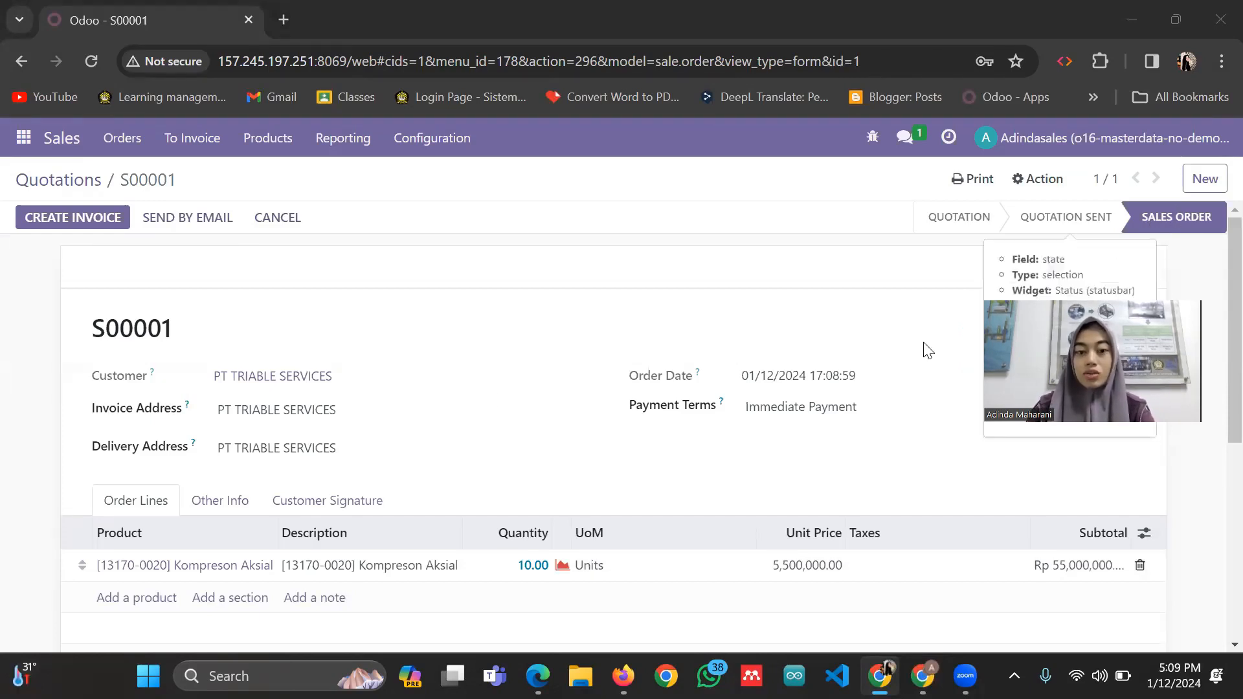
scroll(499, 402, "down", 6)
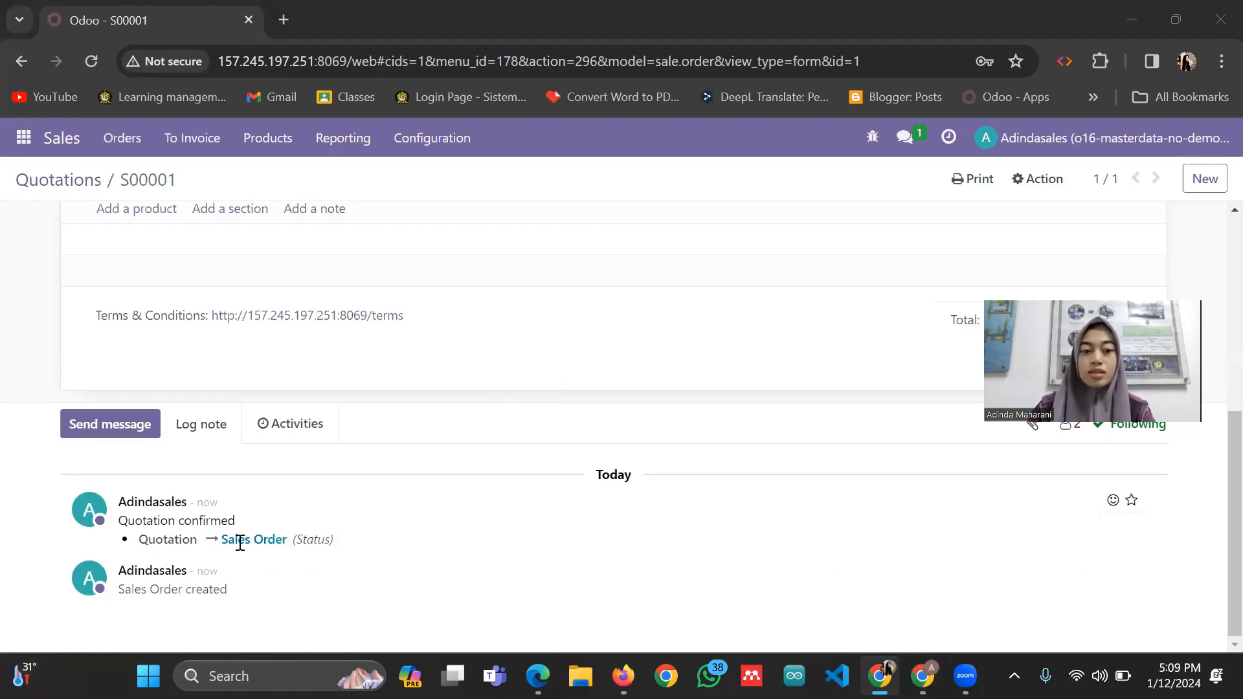
scroll(244, 546, "up", 6)
scroll(214, 564, "down", 6)
scroll(291, 479, "up", 6)
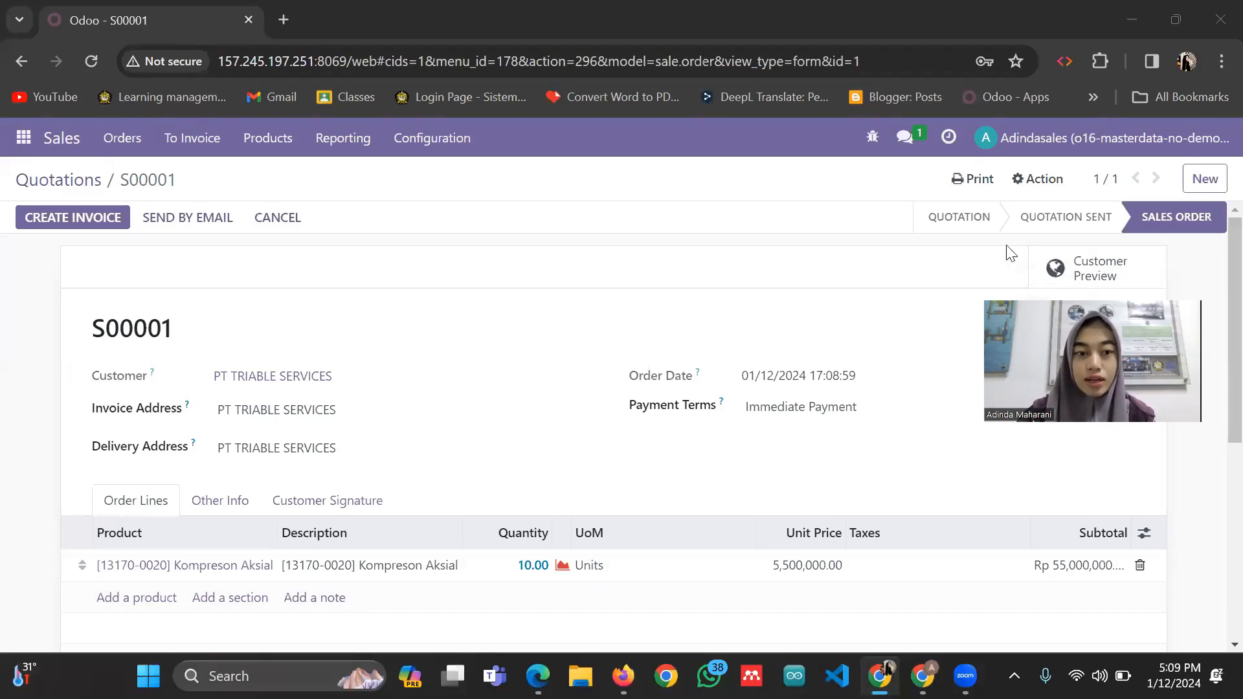
left_click(171, 221)
left_click(171, 221)
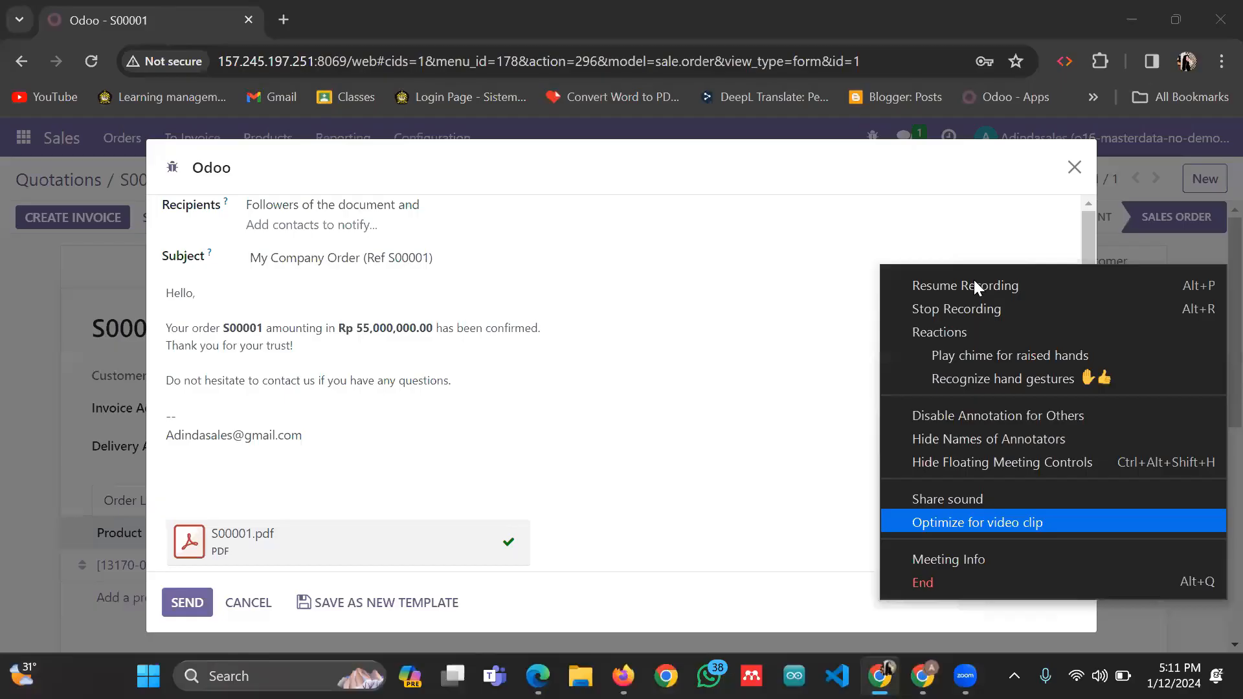
left_click(974, 279)
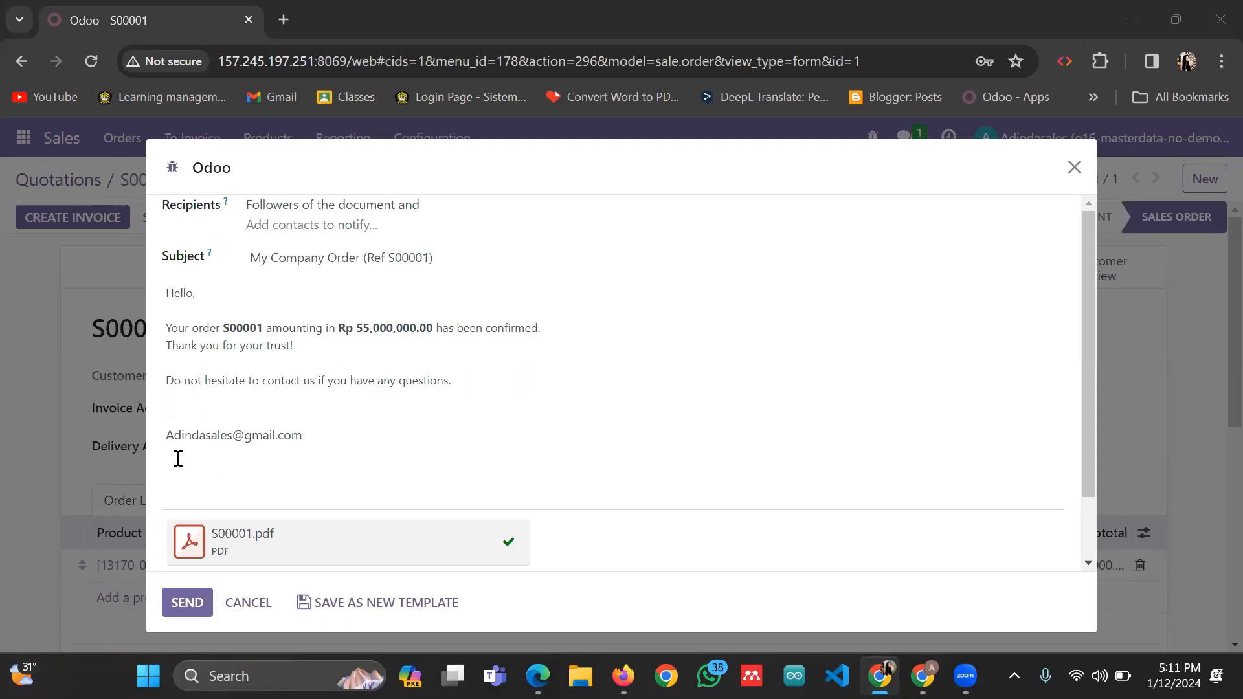
left_click(187, 605)
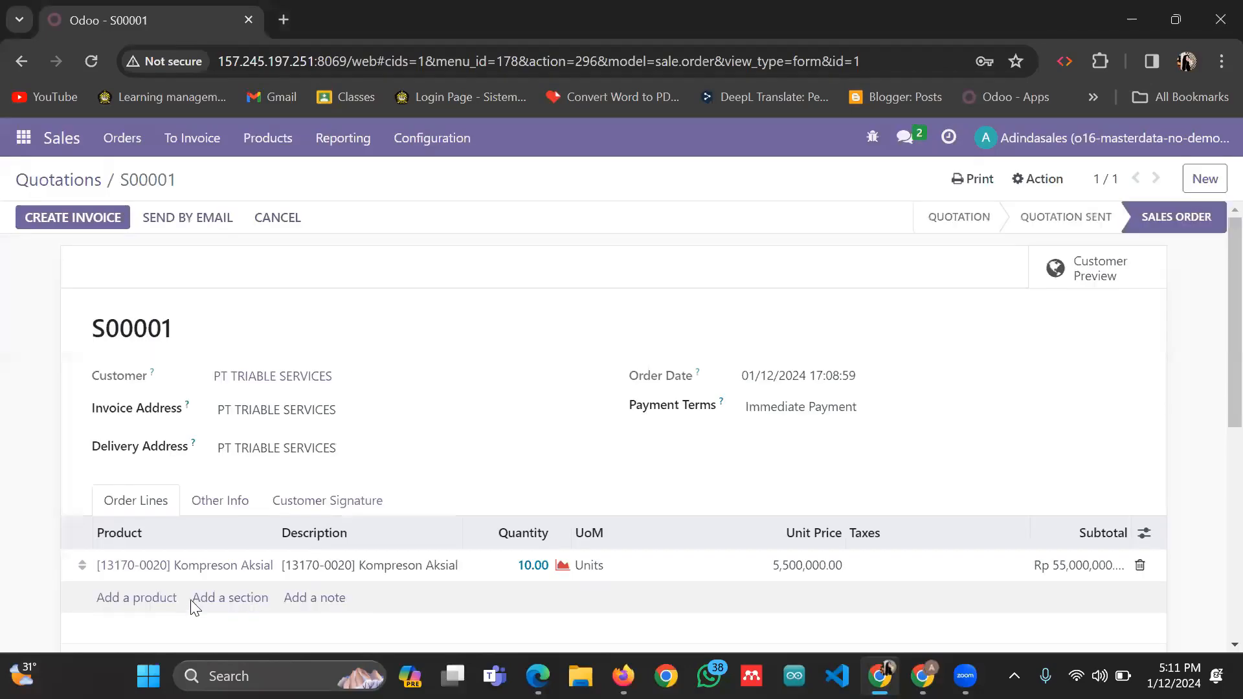
scroll(507, 422, "down", 10)
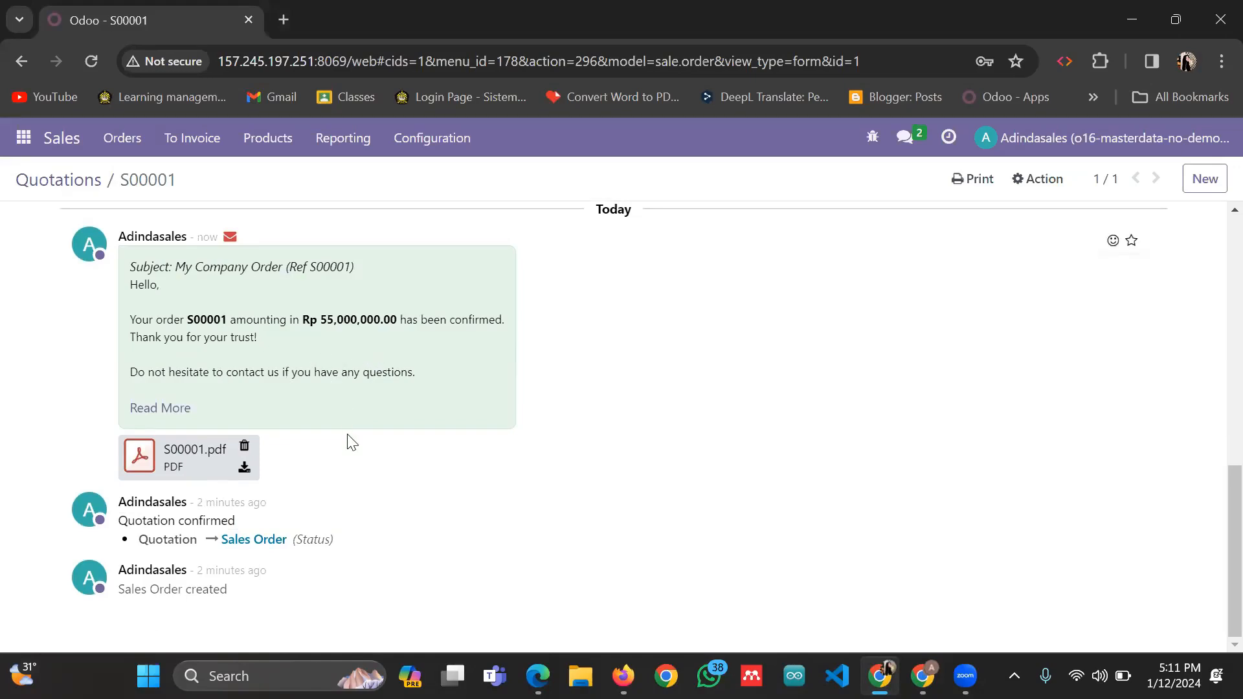
scroll(311, 421, "up", 10)
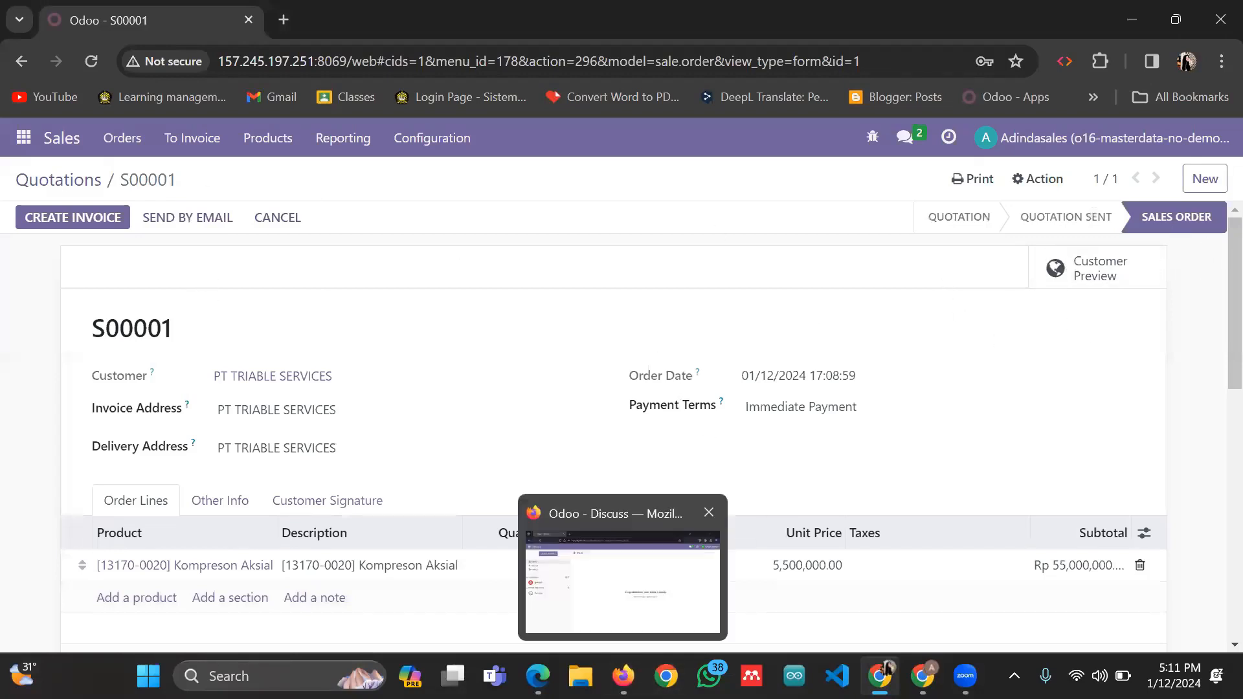
Switch to the warehouse user's Odoo session and open the ready delivery order for S00001 from the Inventory overview
left_click(538, 676)
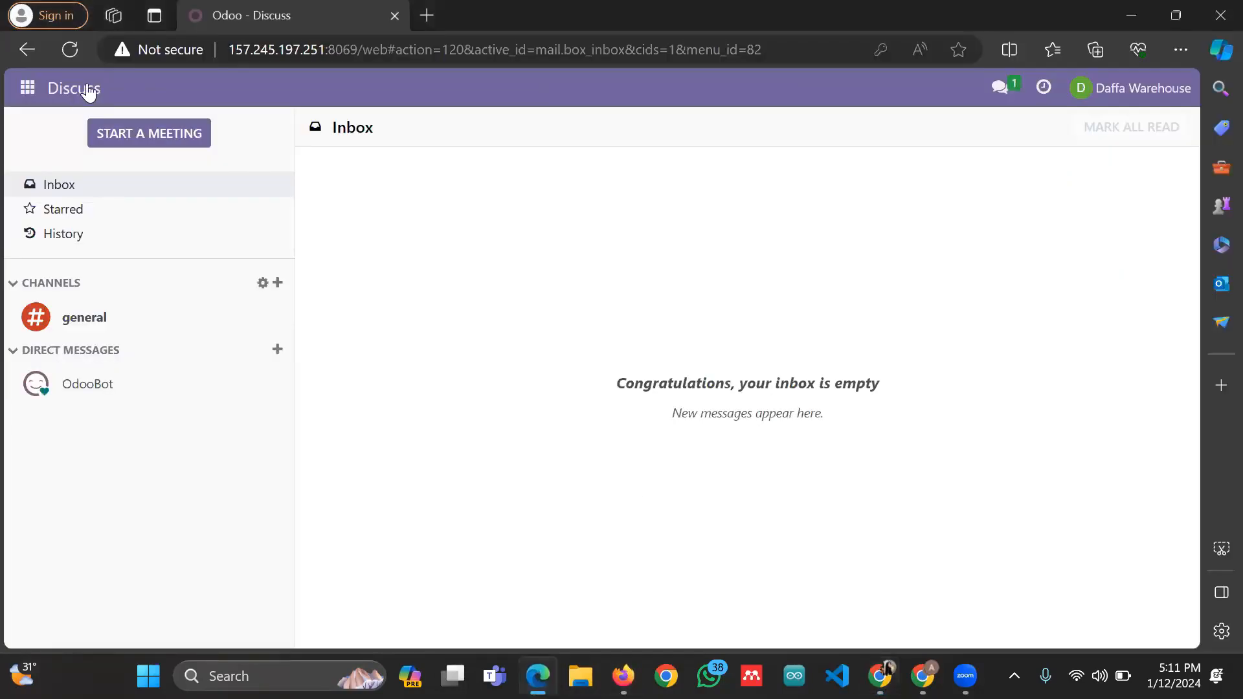
left_click(77, 50)
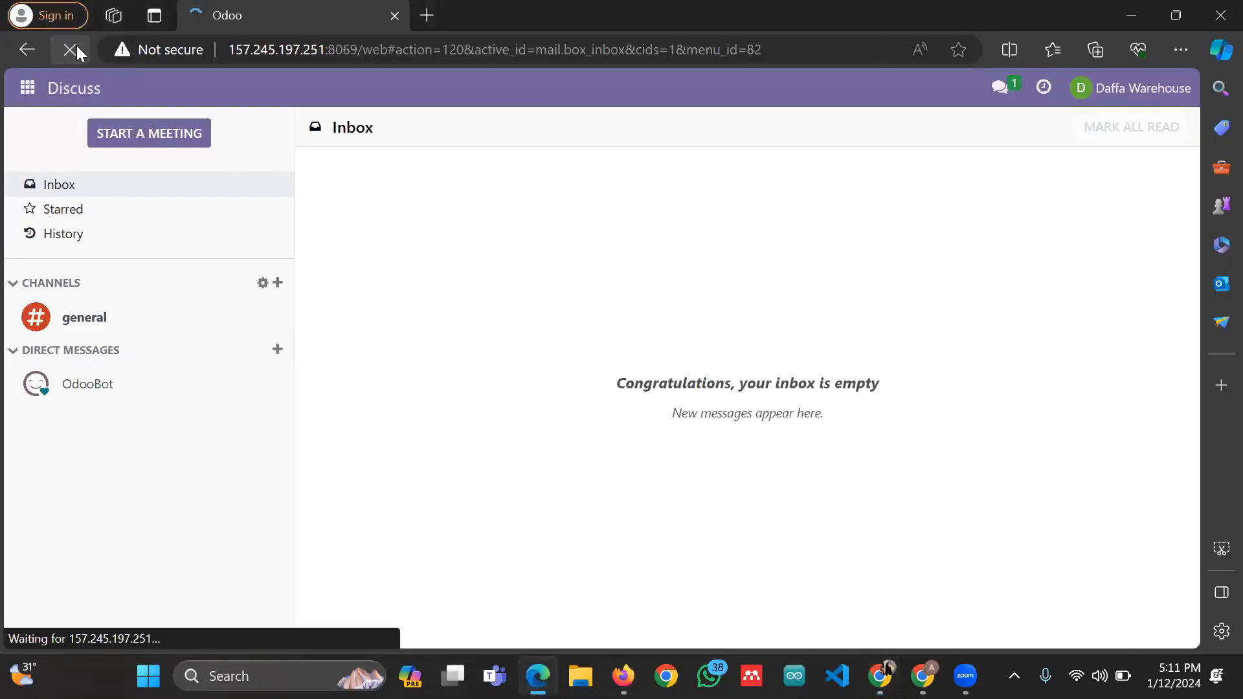
left_click(31, 91)
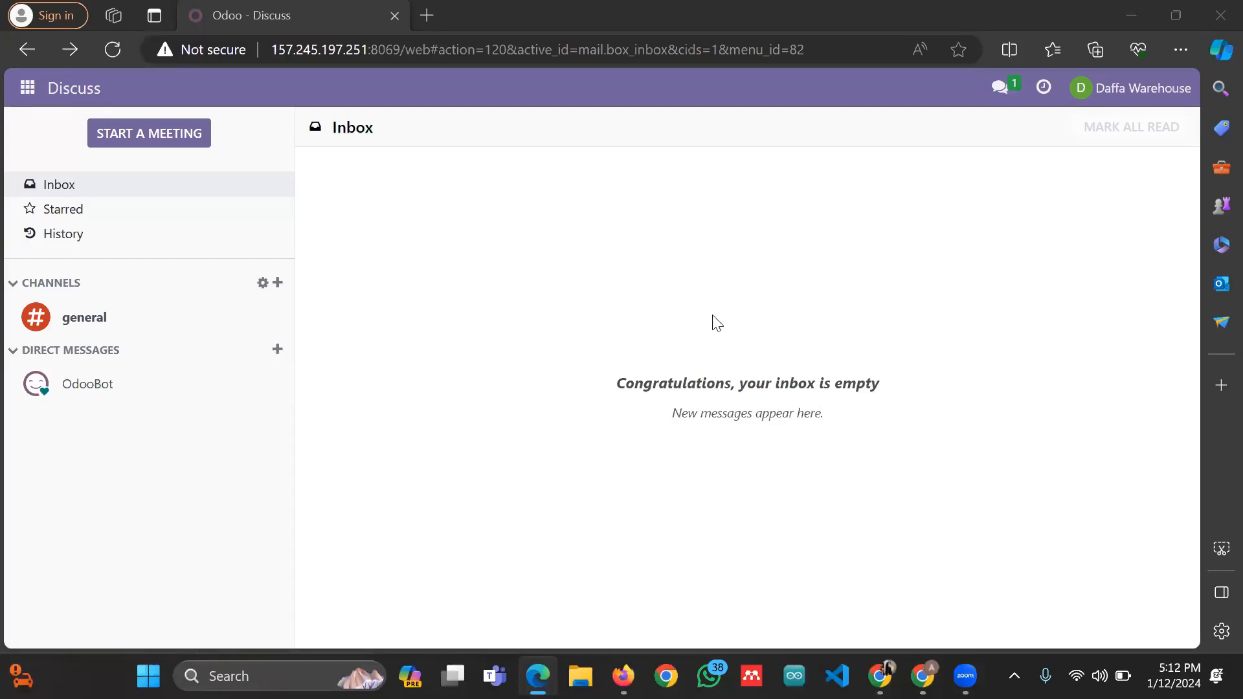
left_click(28, 88)
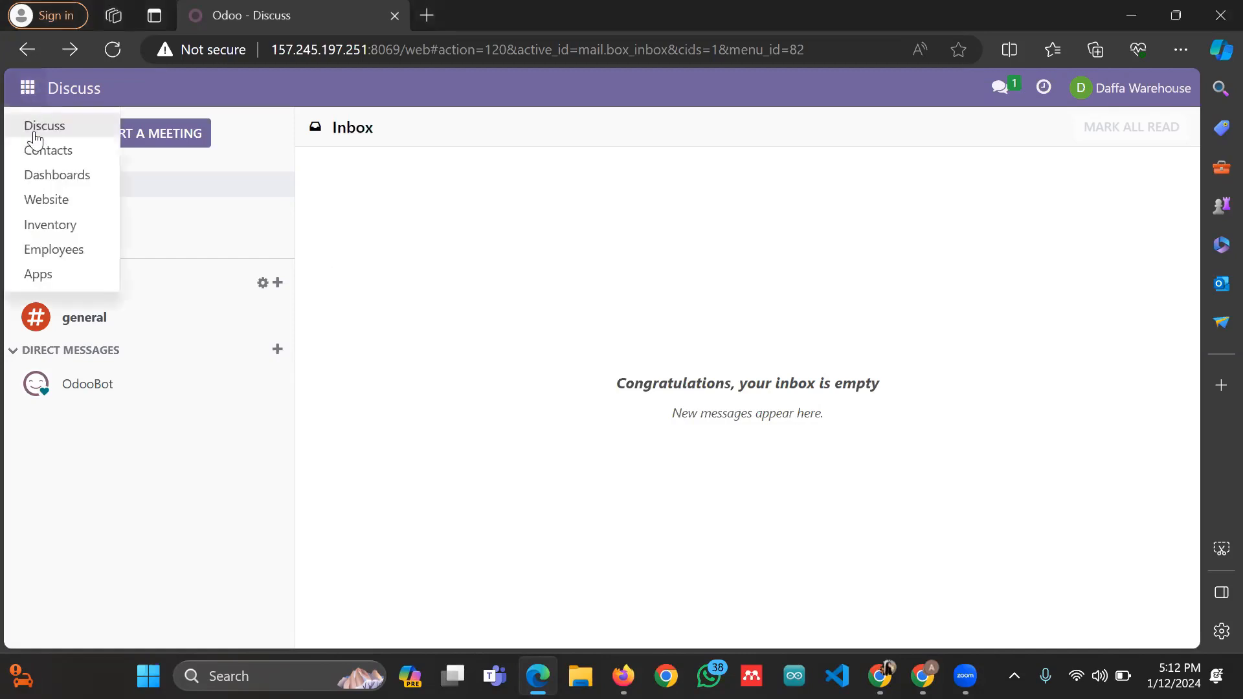
left_click(62, 227)
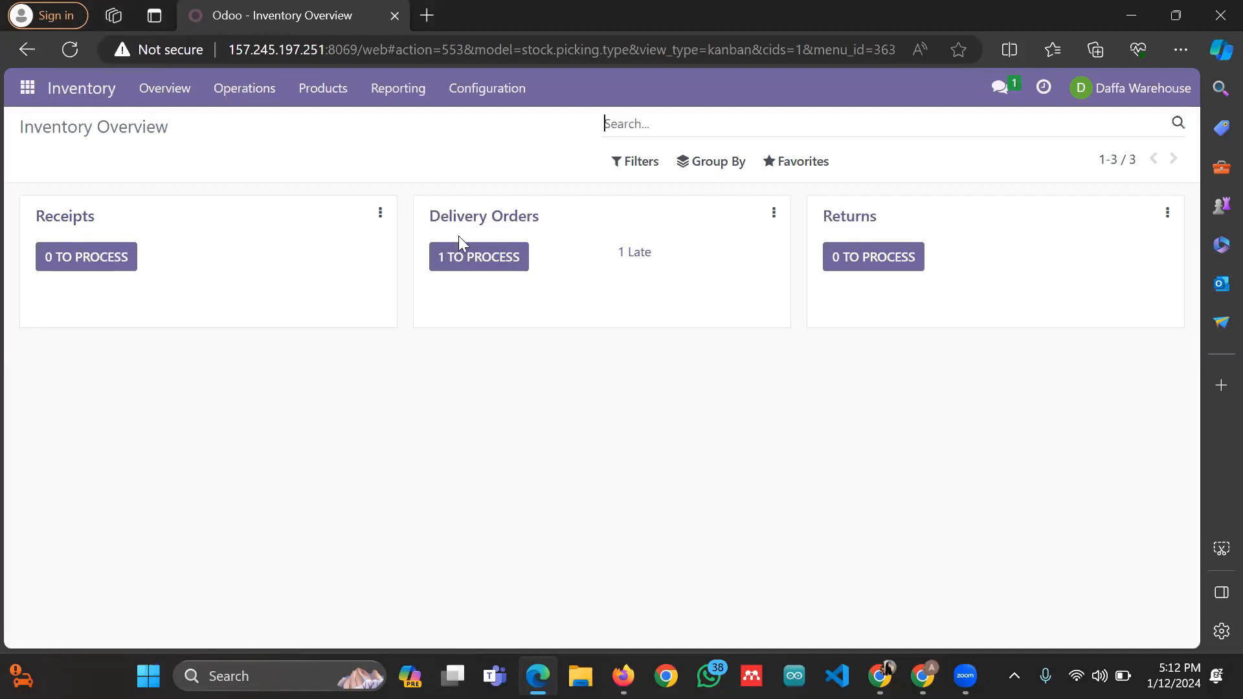
left_click(492, 256)
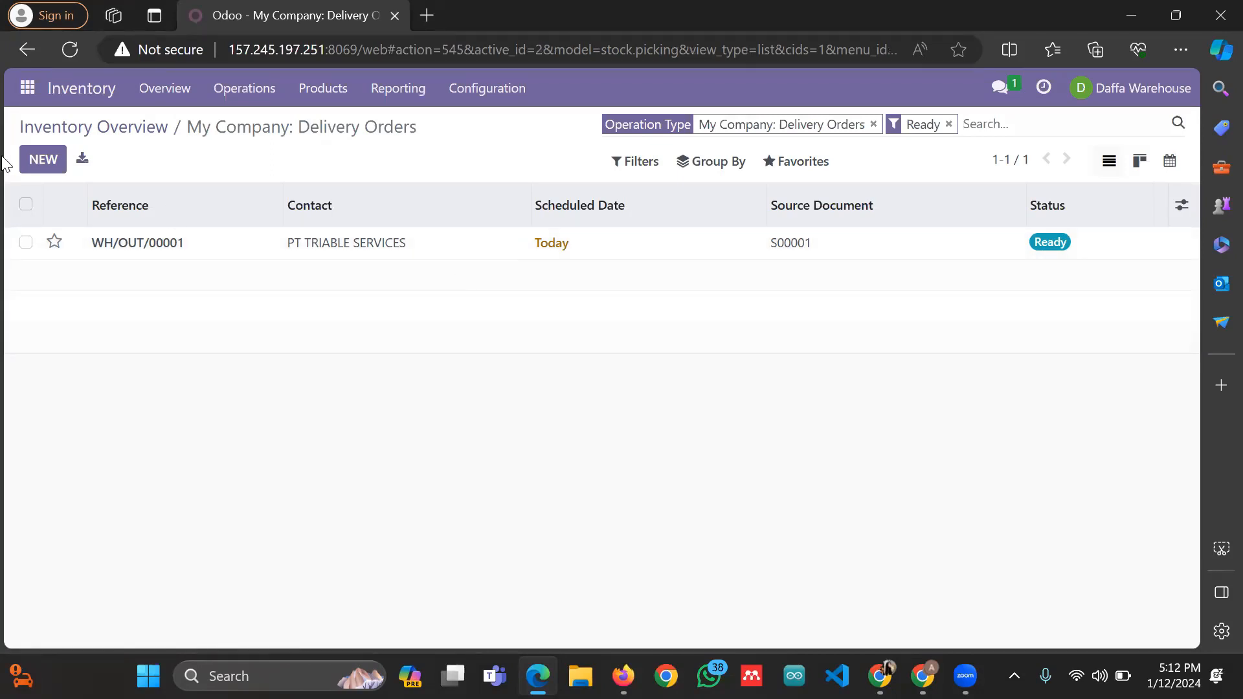
left_click(467, 254)
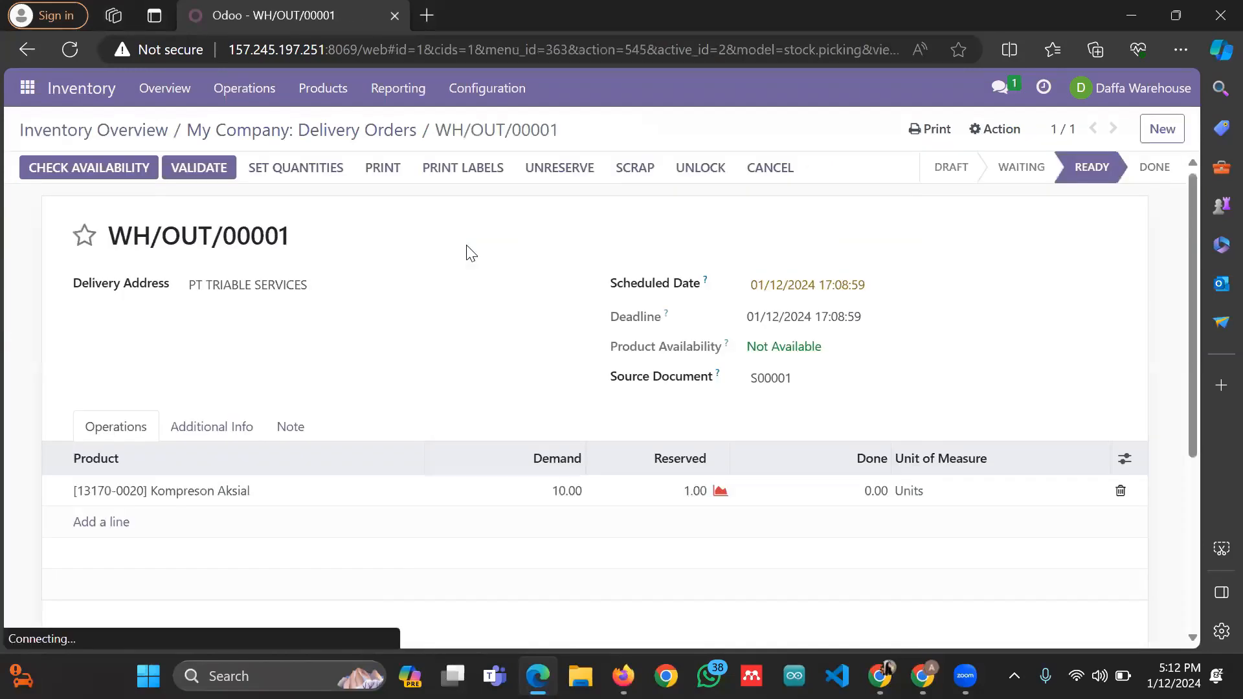
Review and validate the delivery order, applying the immediate transfer and creating a backorder for the remaining products
scroll(492, 280, "down", 4)
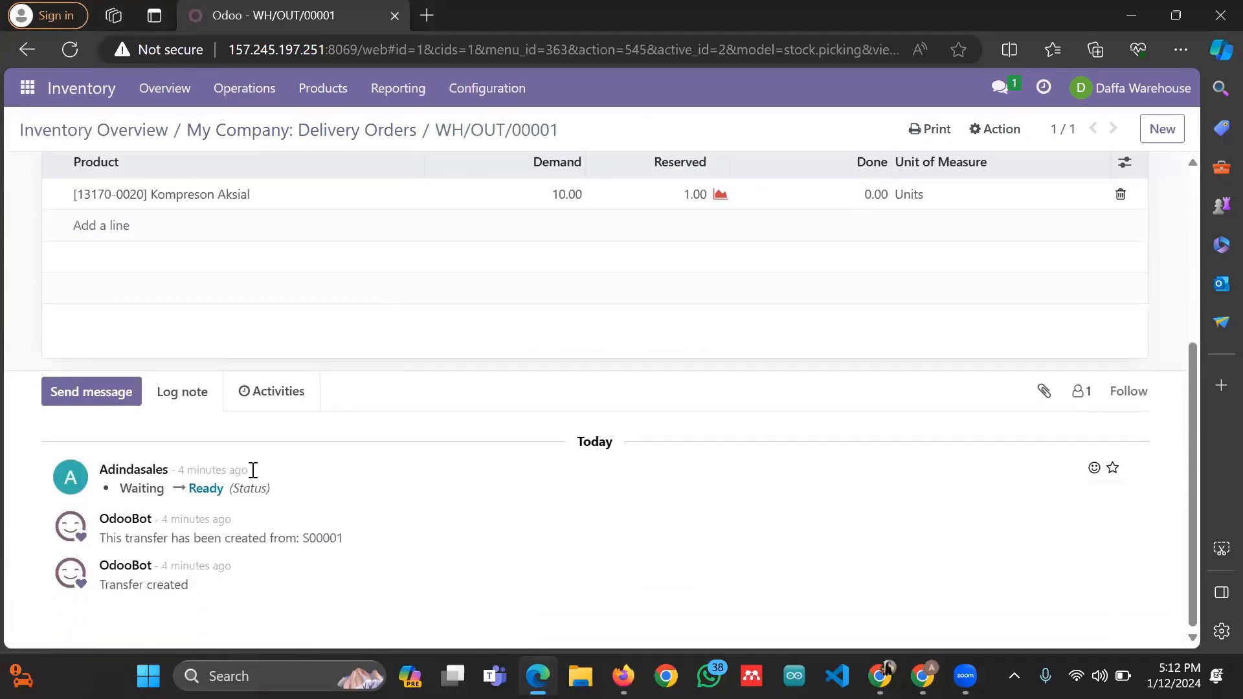
scroll(573, 443, "up", 5)
mouse_move(981, 190)
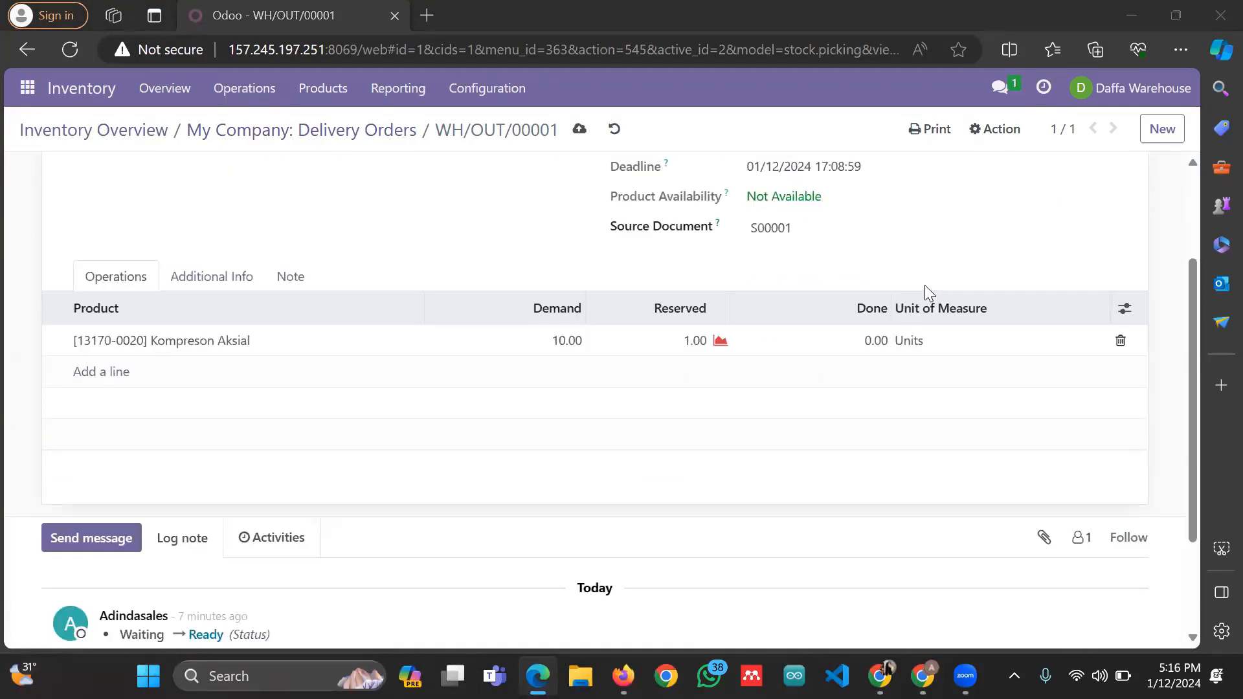
scroll(881, 291, "up", 3)
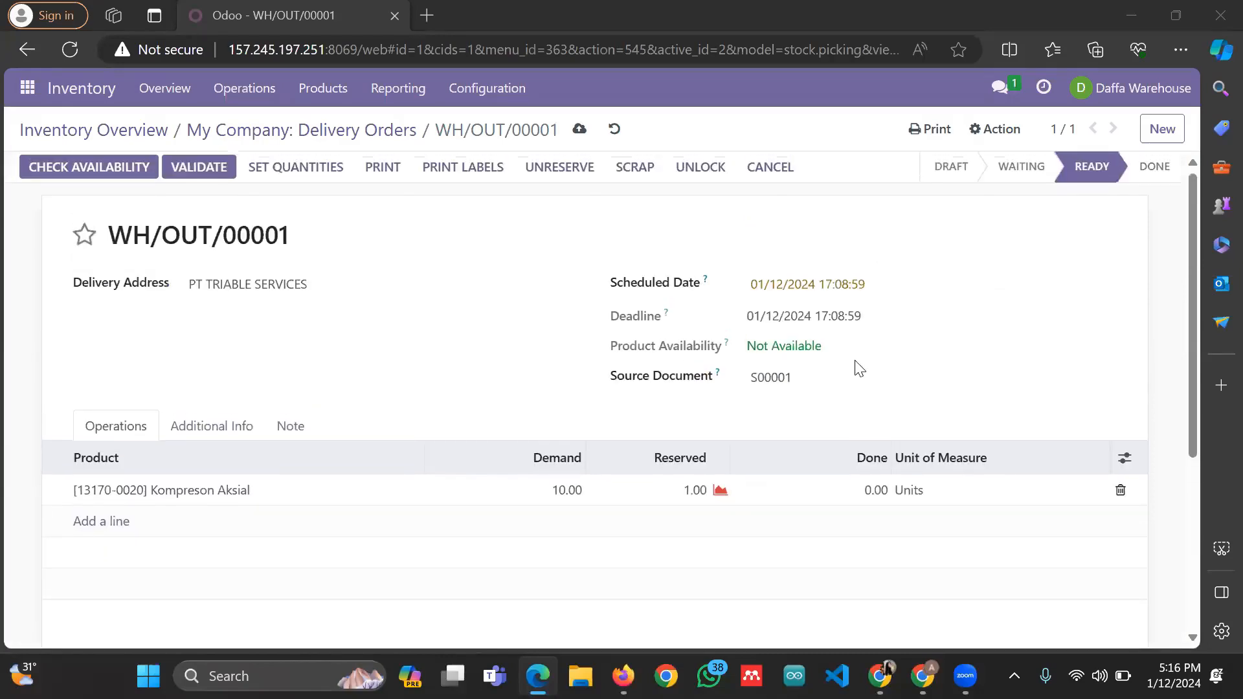
scroll(286, 308, "down", 4)
scroll(259, 272, "up", 4)
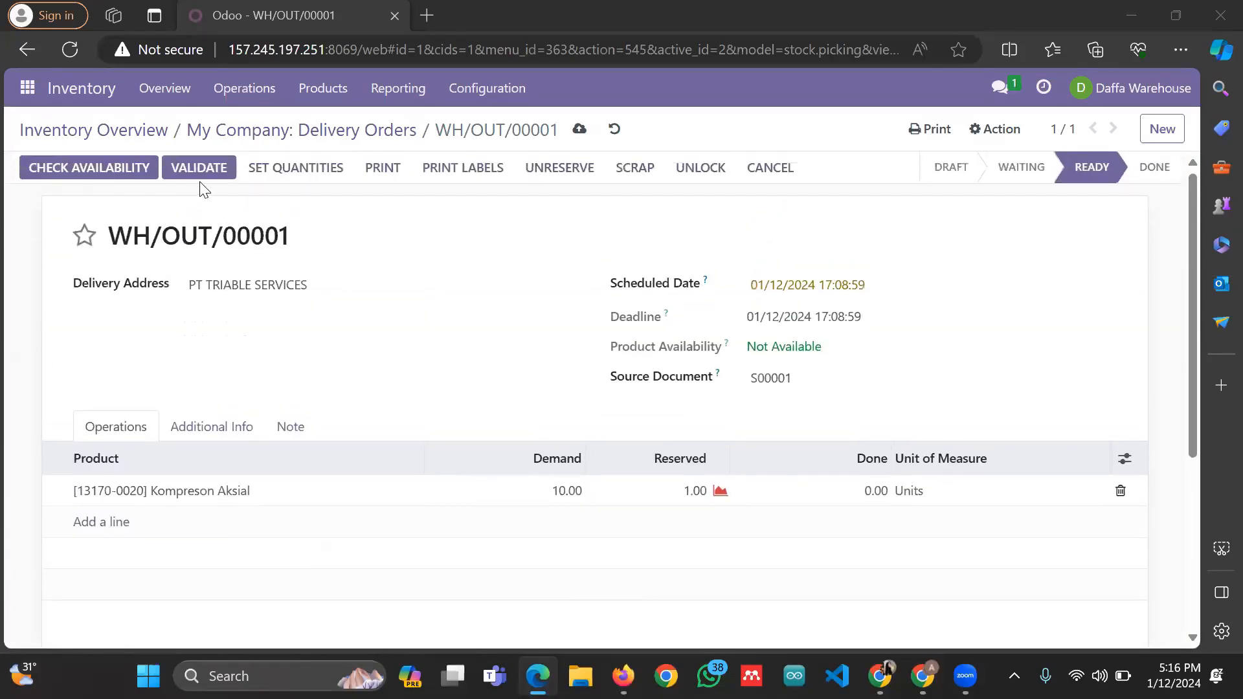
left_click(201, 175)
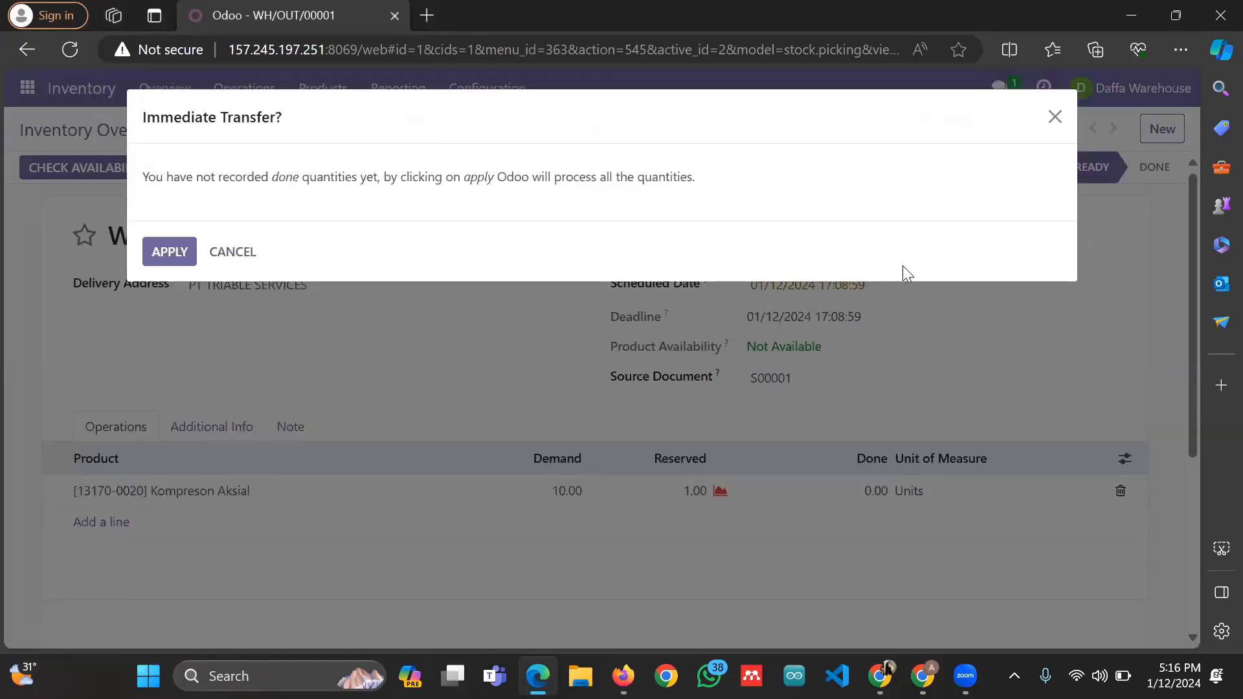
left_click(170, 252)
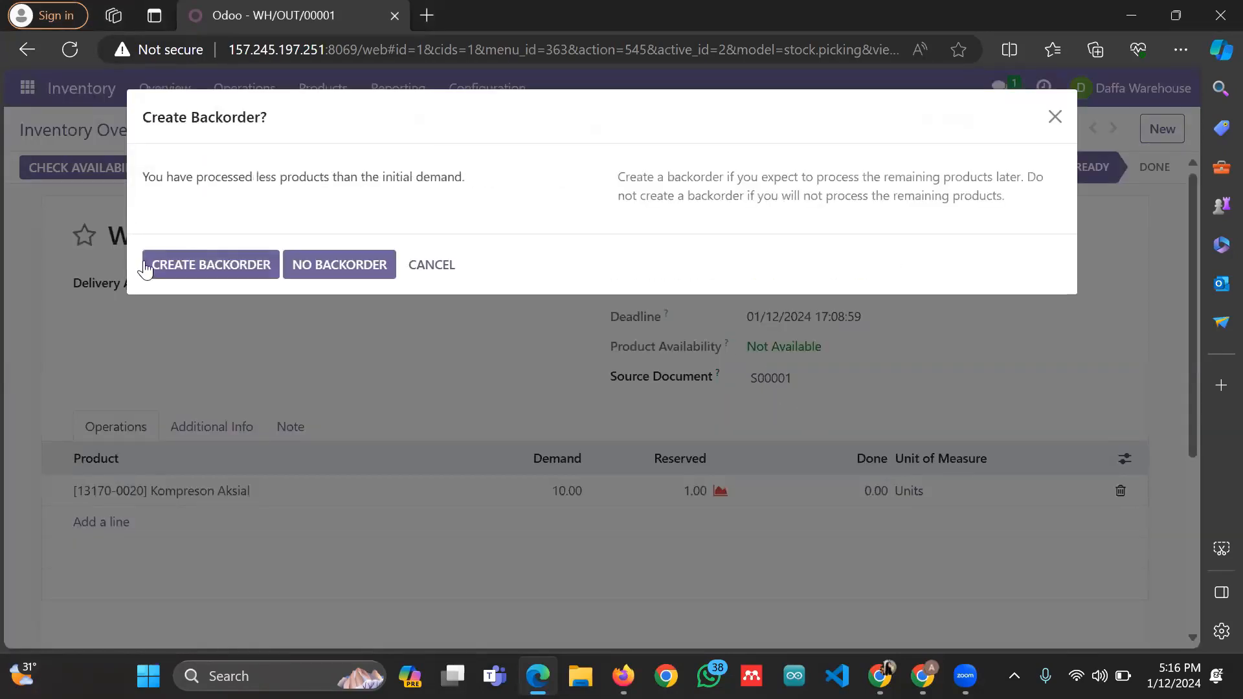
left_click(201, 267)
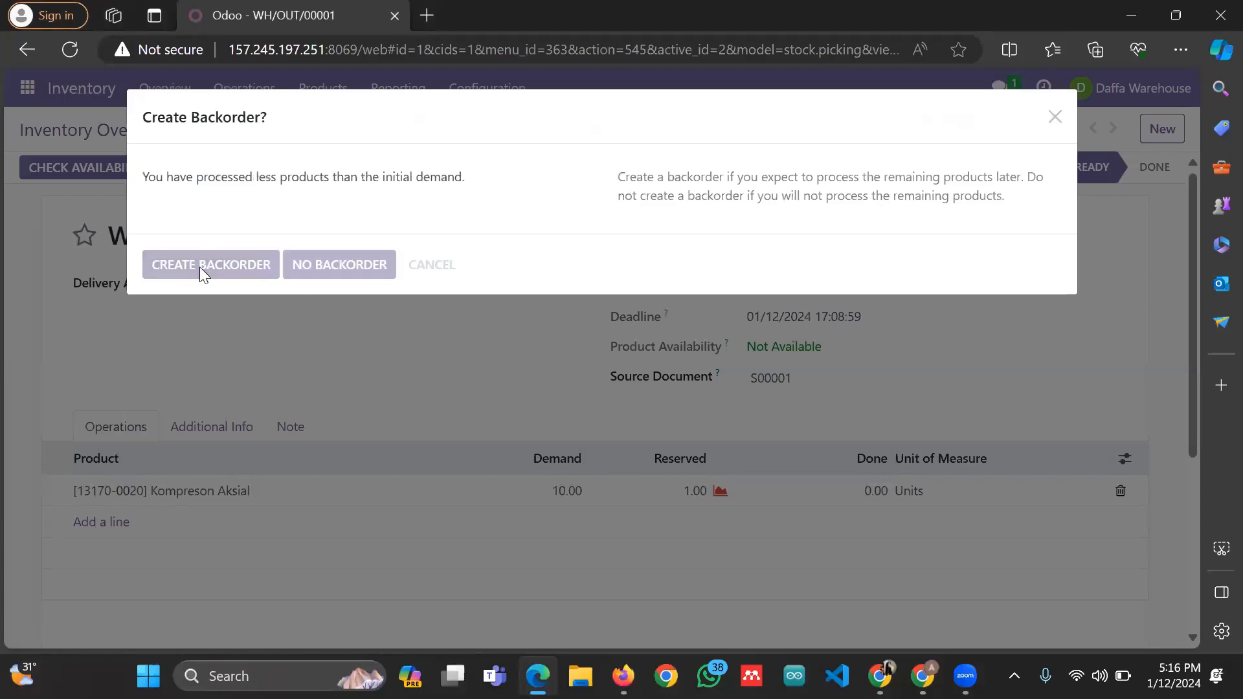
Examine the validated delivery order's status, its demand and done quantities for Kompreson Aksial, and the backorder entries in its log
scroll(839, 379, "down", 5)
scroll(840, 379, "up", 2)
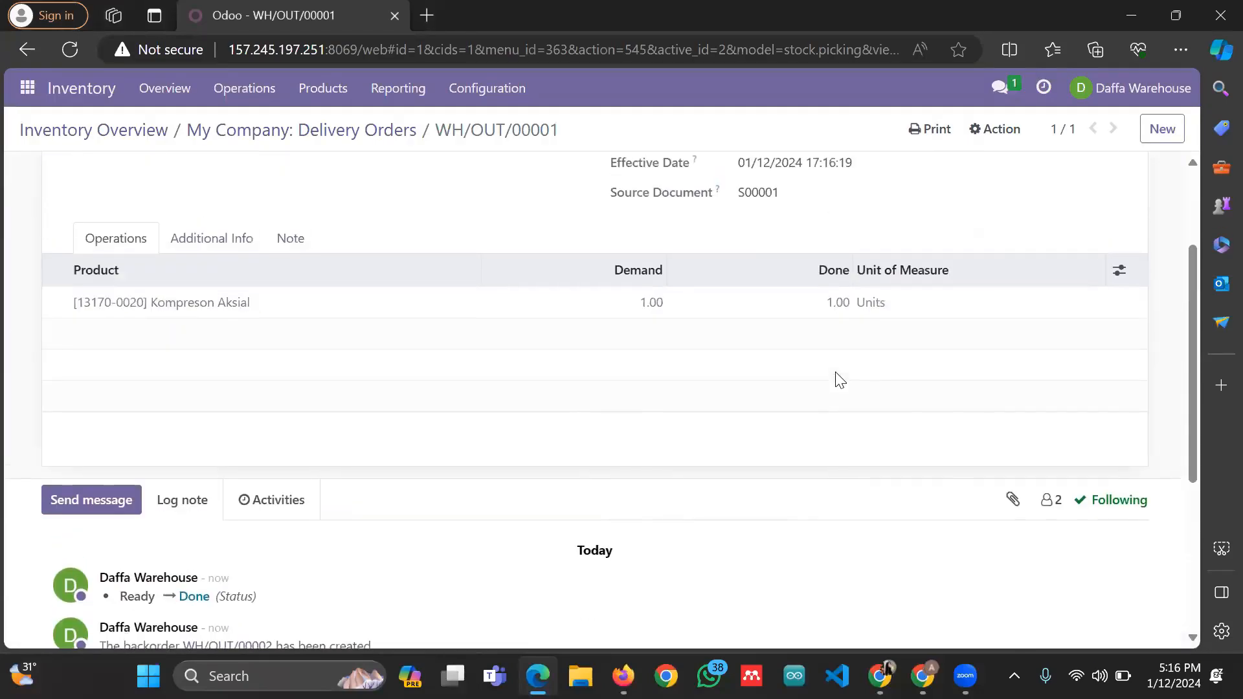
scroll(416, 421, "down", 5)
scroll(707, 327, "up", 5)
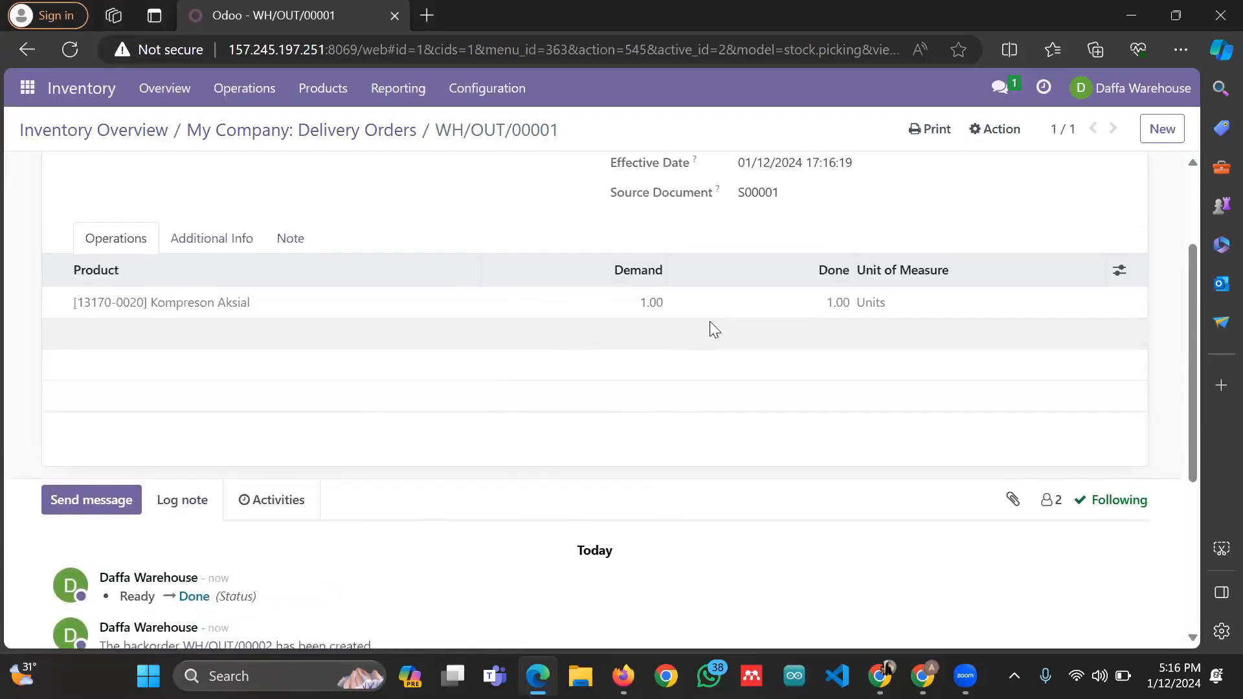
scroll(504, 324, "up", 3)
scroll(791, 364, "down", 1)
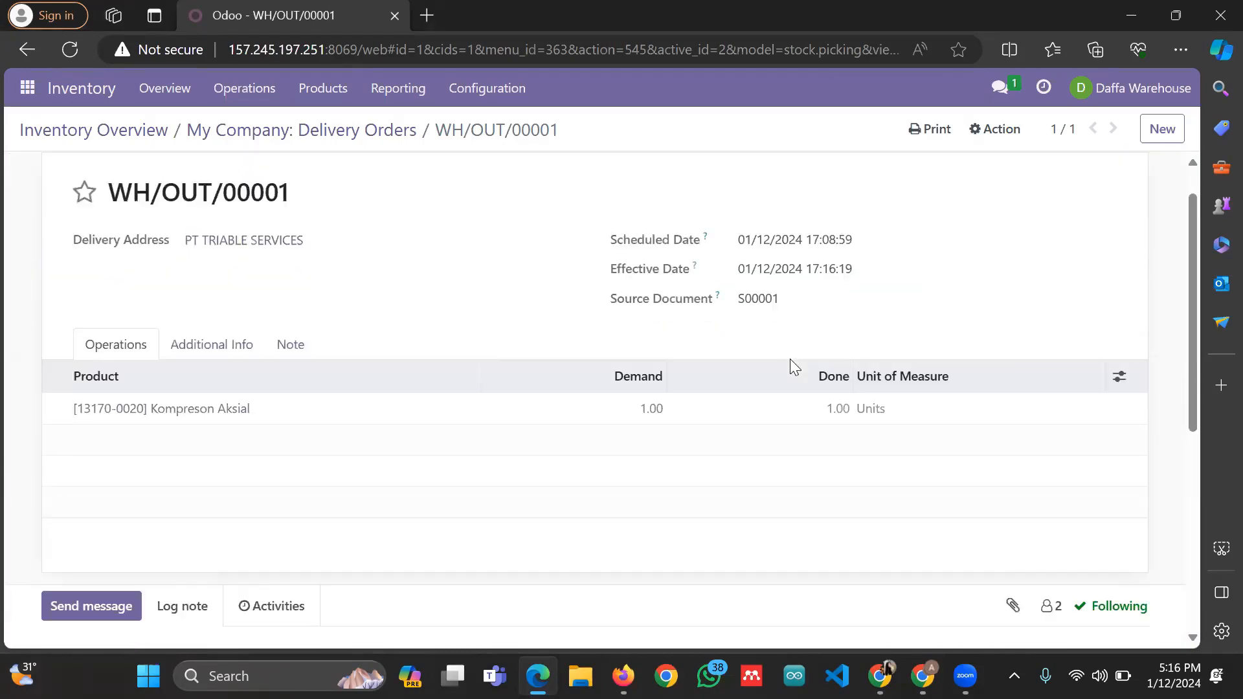
scroll(681, 369, "up", 1)
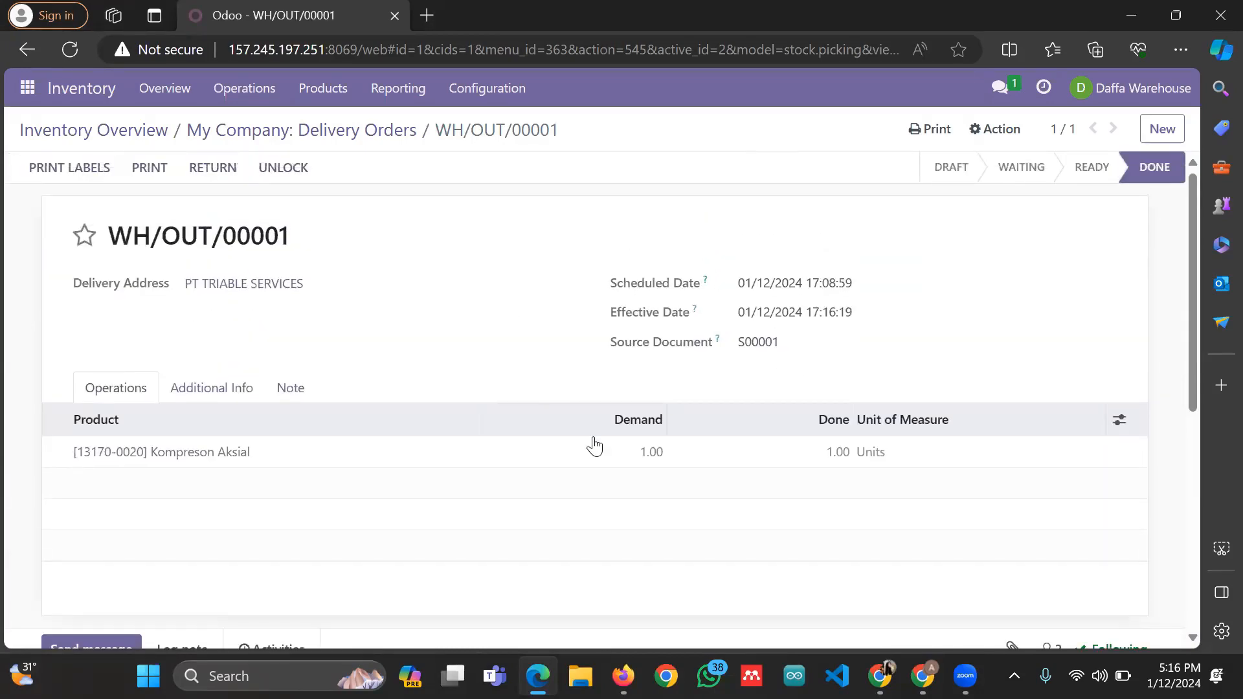
scroll(843, 391, "down", 4)
scroll(406, 386, "up", 4)
mouse_move(1134, 167)
scroll(498, 339, "down", 2)
scroll(510, 338, "up", 2)
scroll(223, 260, "down", 6)
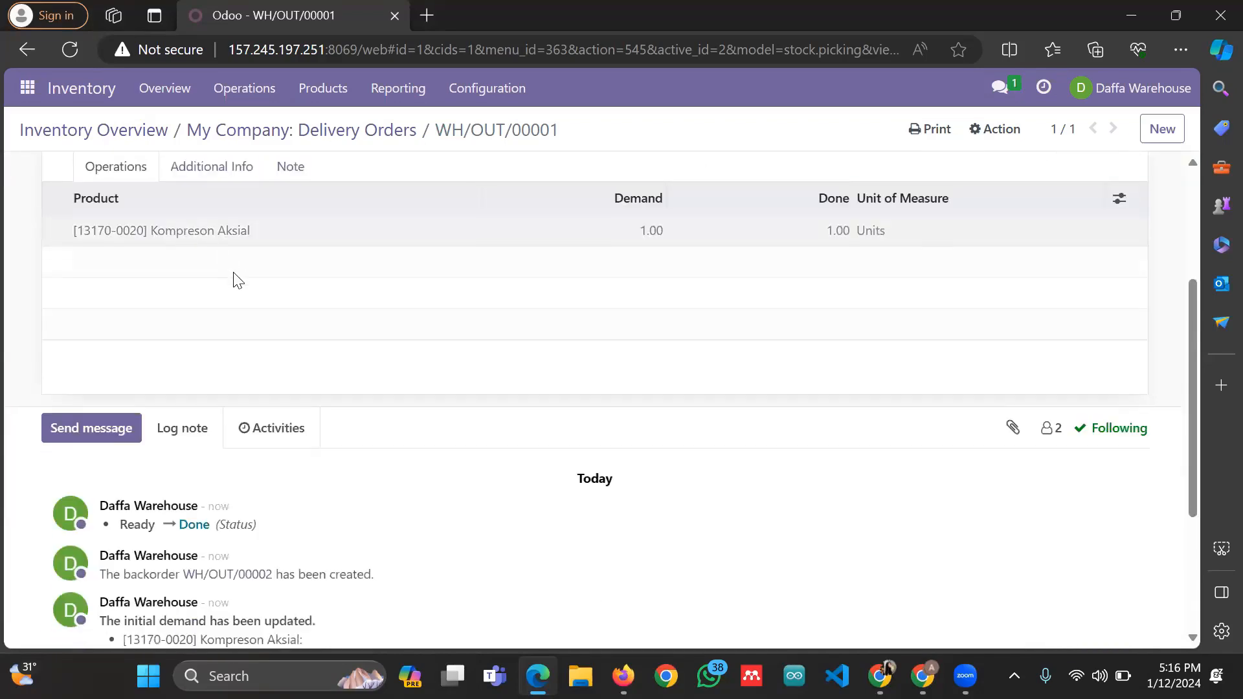
scroll(178, 349, "up", 1)
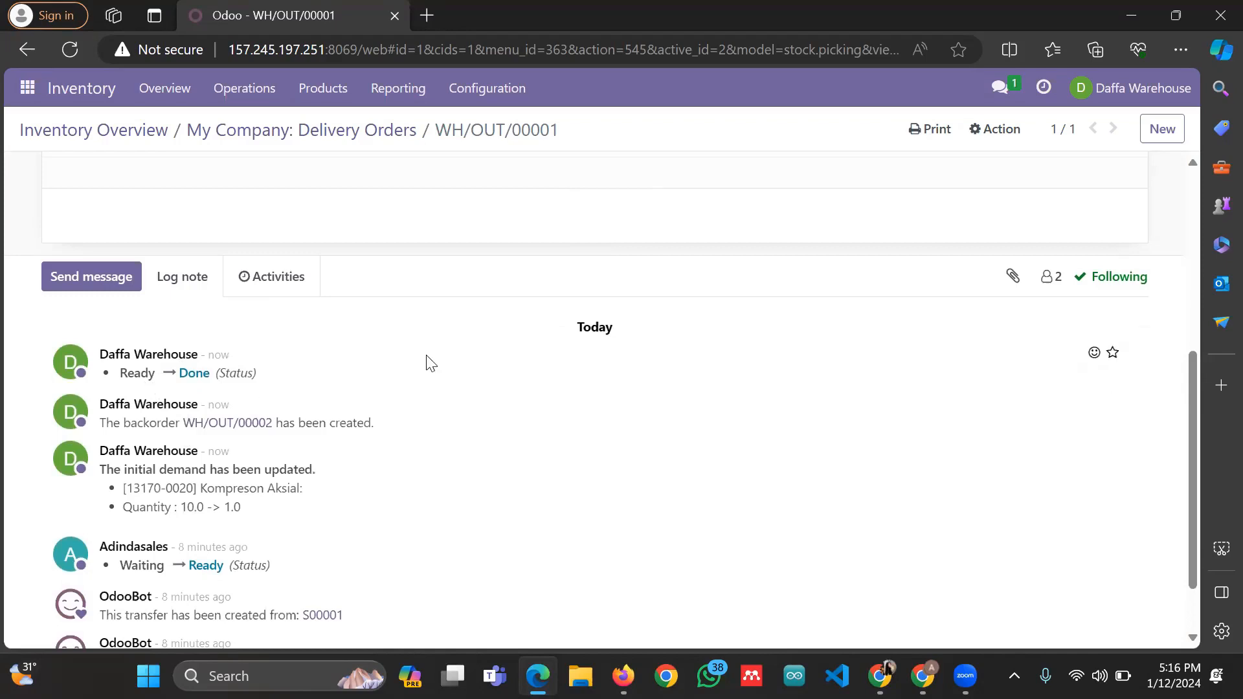
scroll(453, 360, "up", 5)
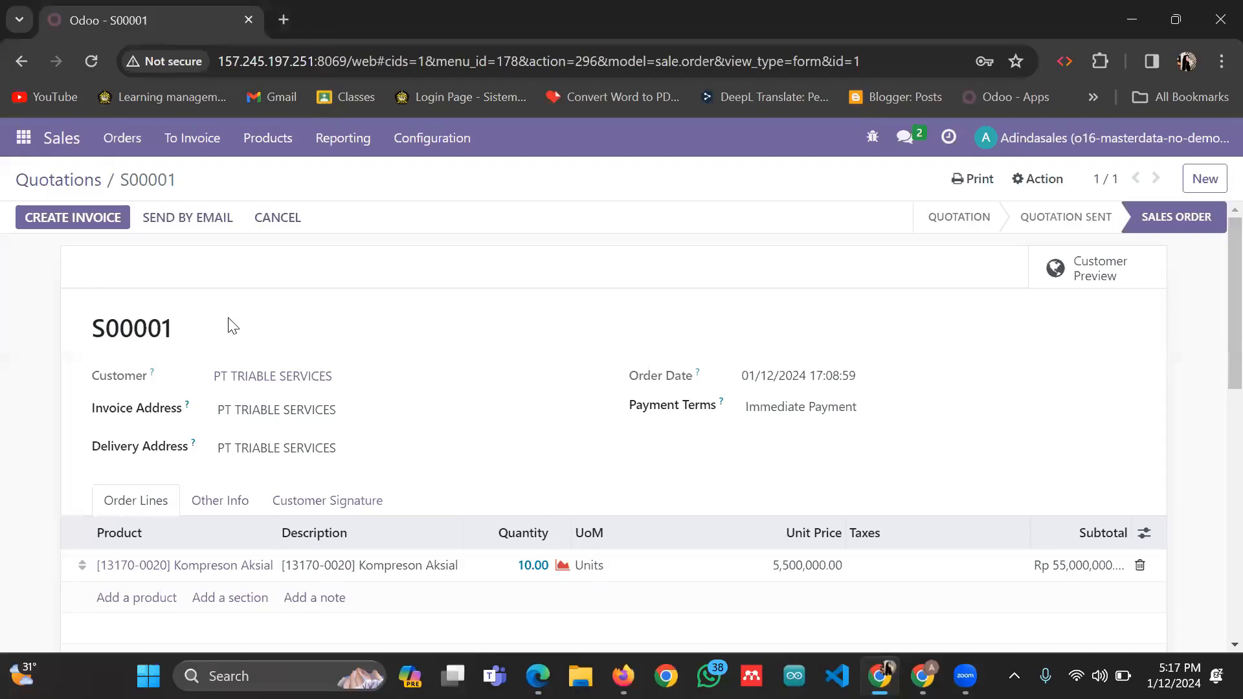
Try to create a regular invoice for sales order S00001 in the sales user's Odoo, and switch to the accounting user's session
left_click(108, 228)
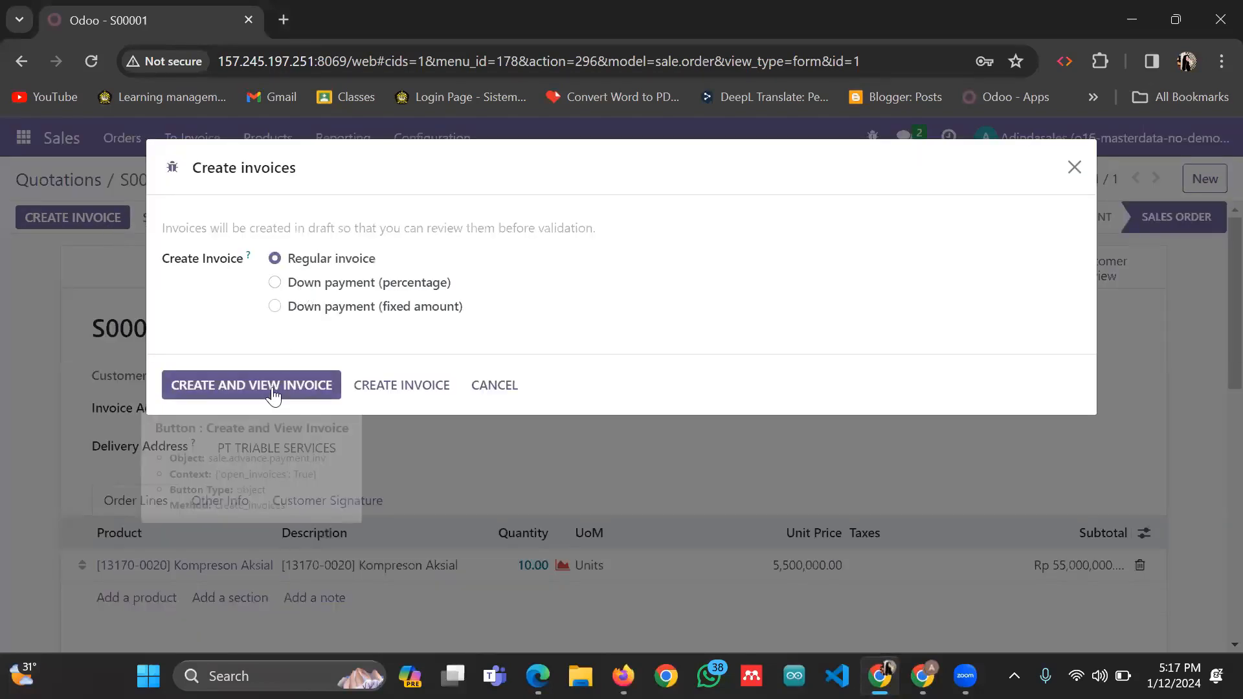
left_click(271, 385)
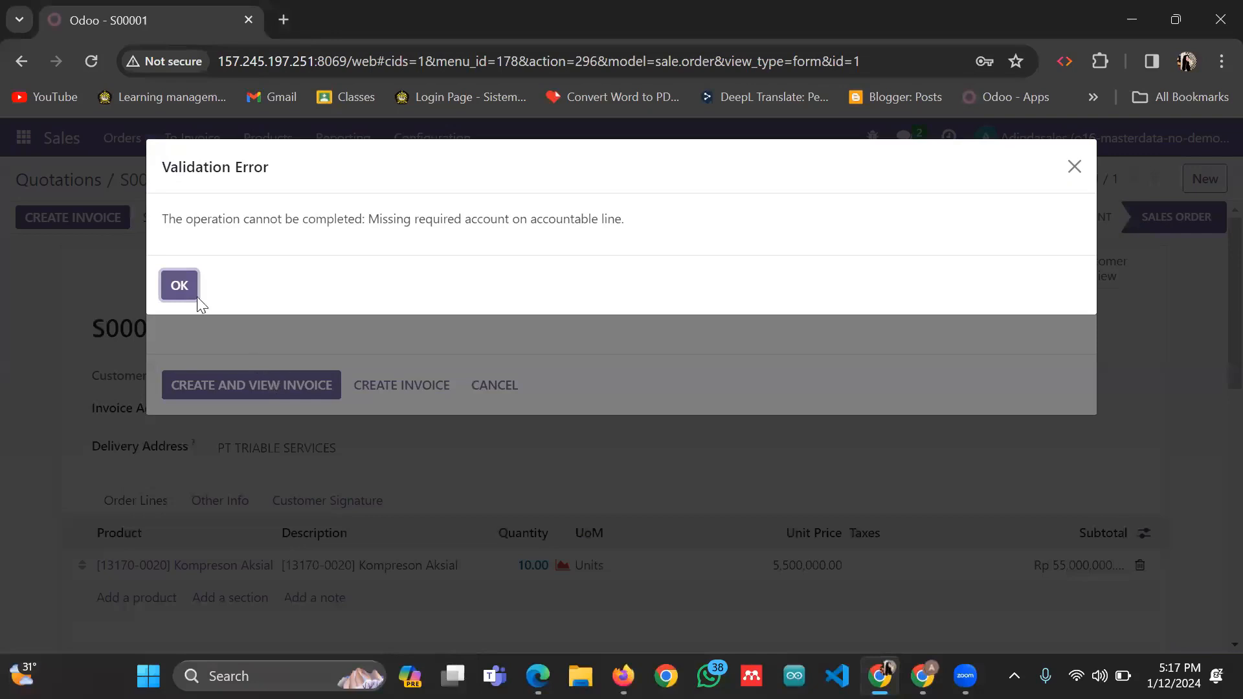
left_click(194, 294)
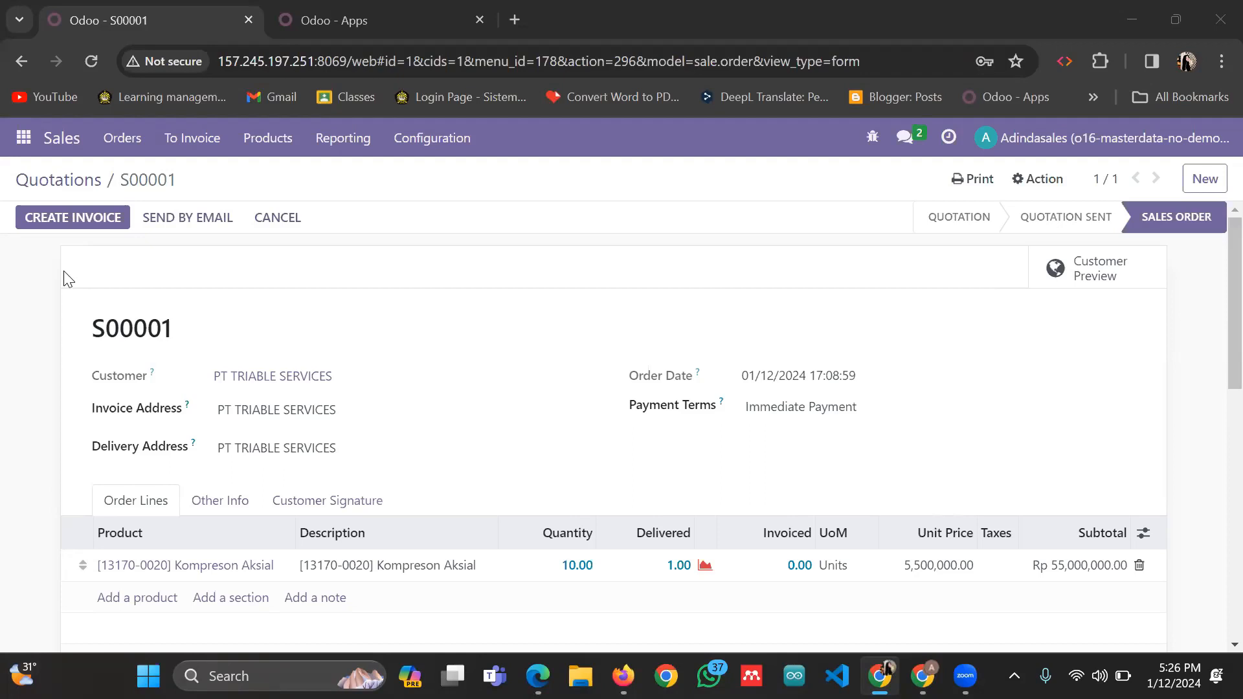
left_click(55, 223)
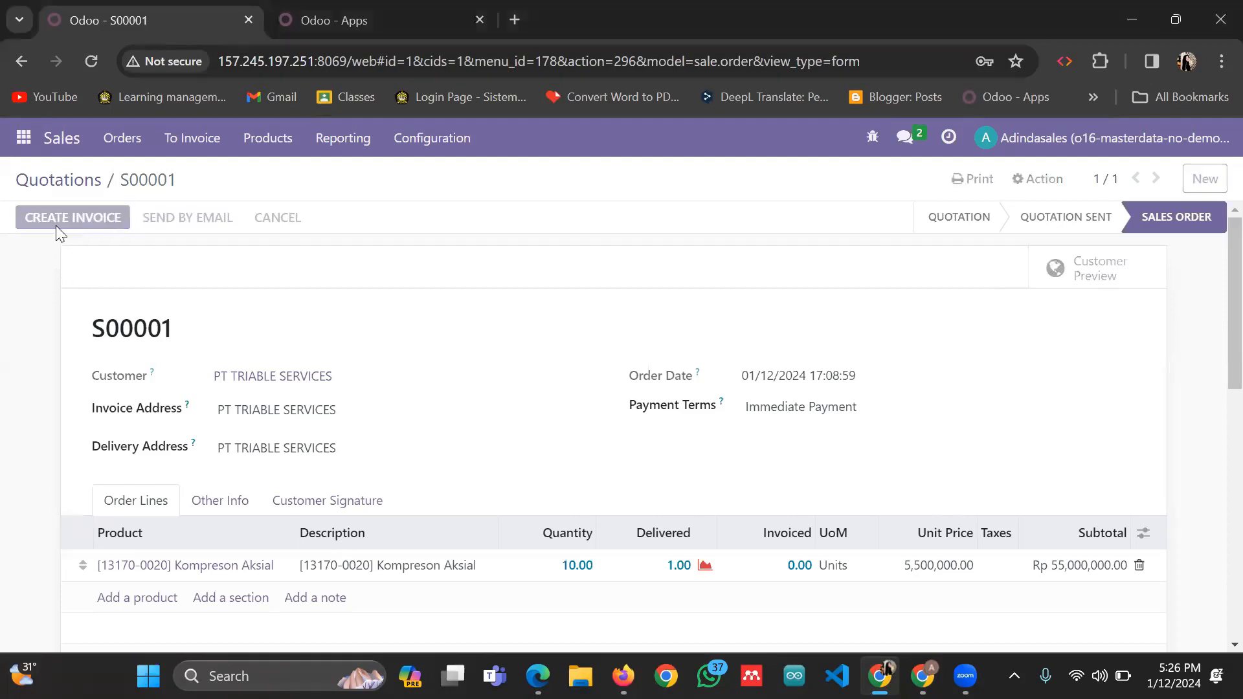
left_click(260, 384)
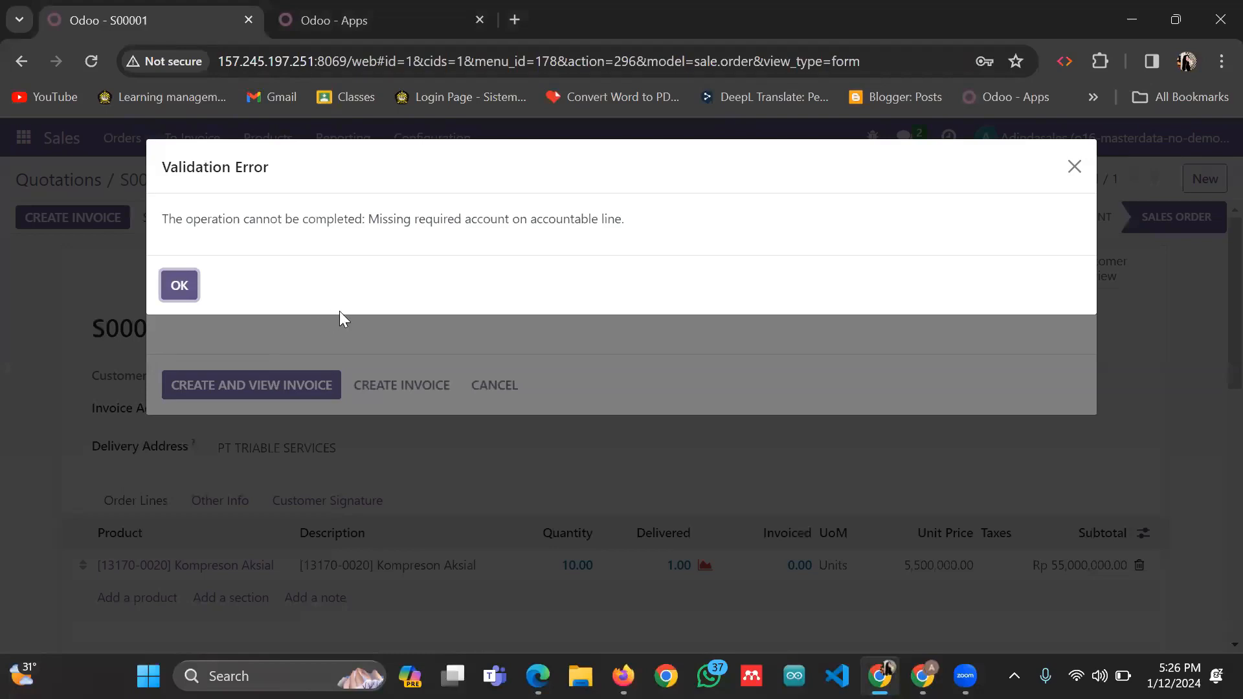
key("alt+Tab")
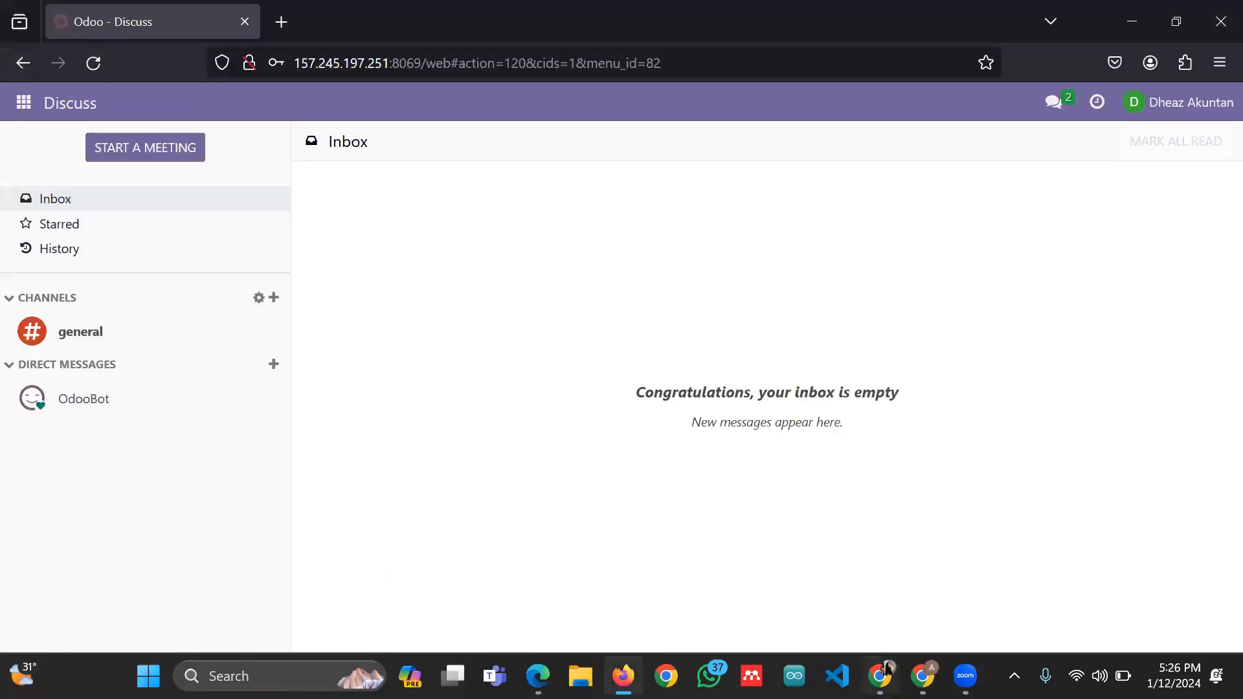
Switch to the SKENARIO WEBSITE document and try to remove the duplicated word "berbagai" from the first paragraph under Skenario
key("alt+Tab")
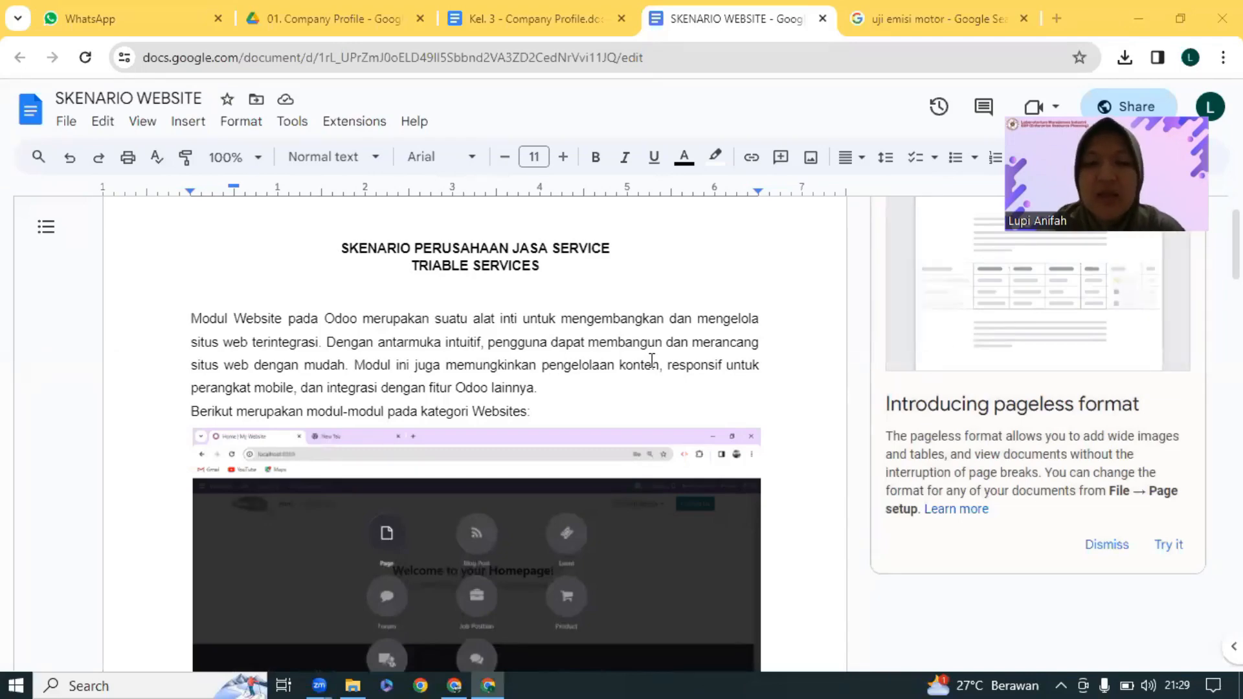
scroll(651, 361, "down", 10)
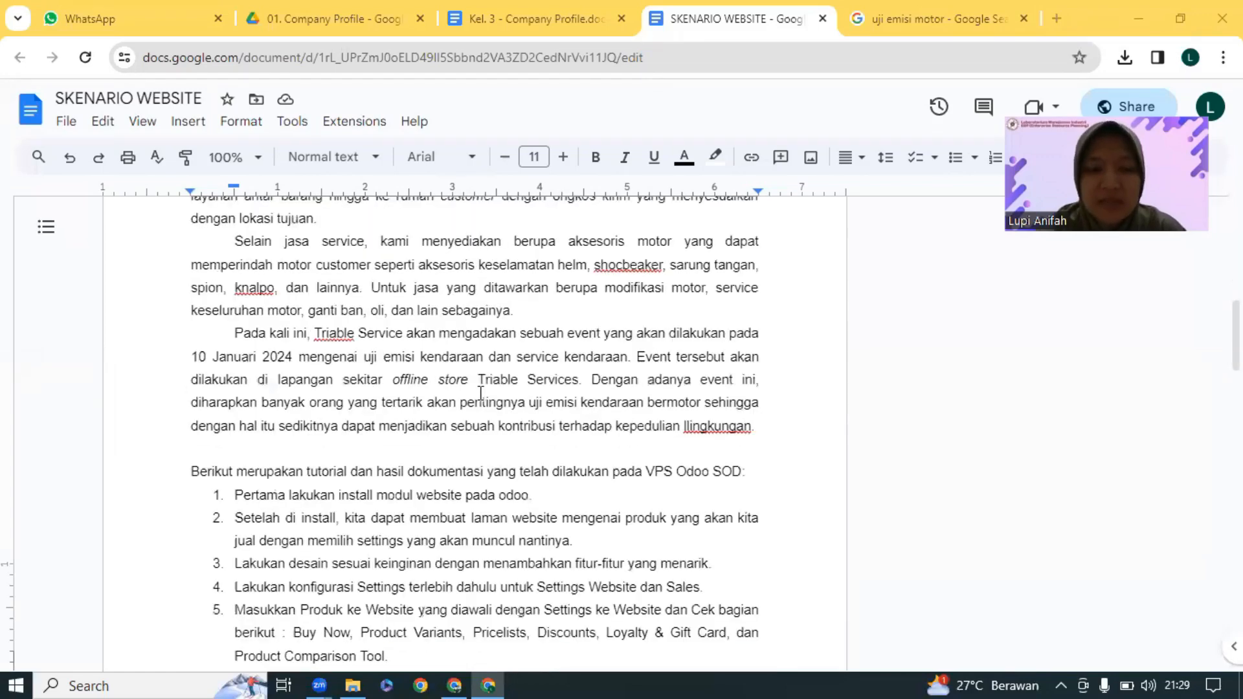
scroll(439, 362, "up", 2)
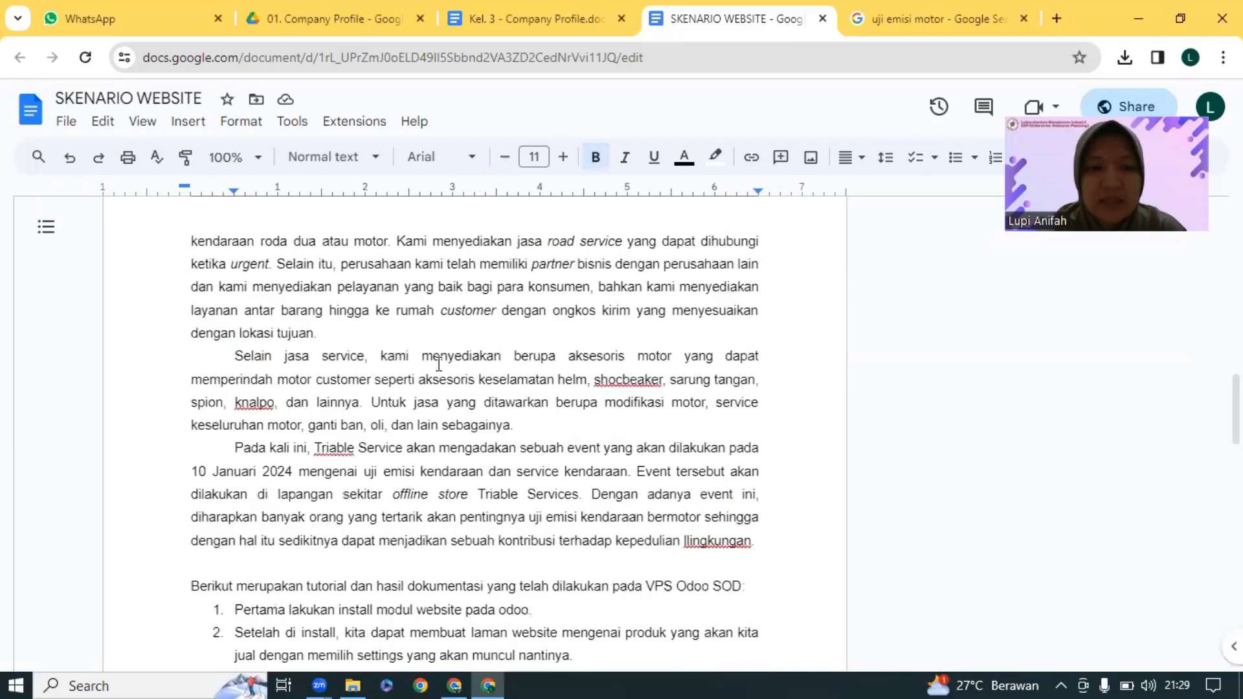
scroll(439, 364, "up", 8)
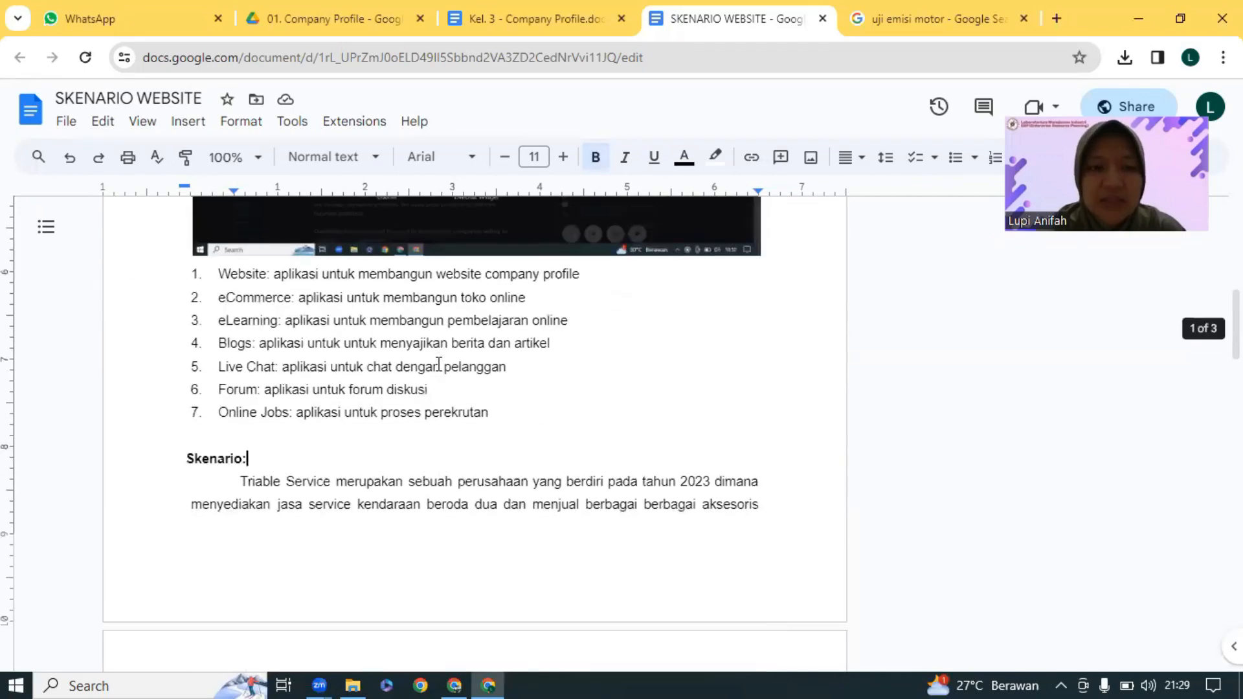
scroll(439, 364, "down", 4)
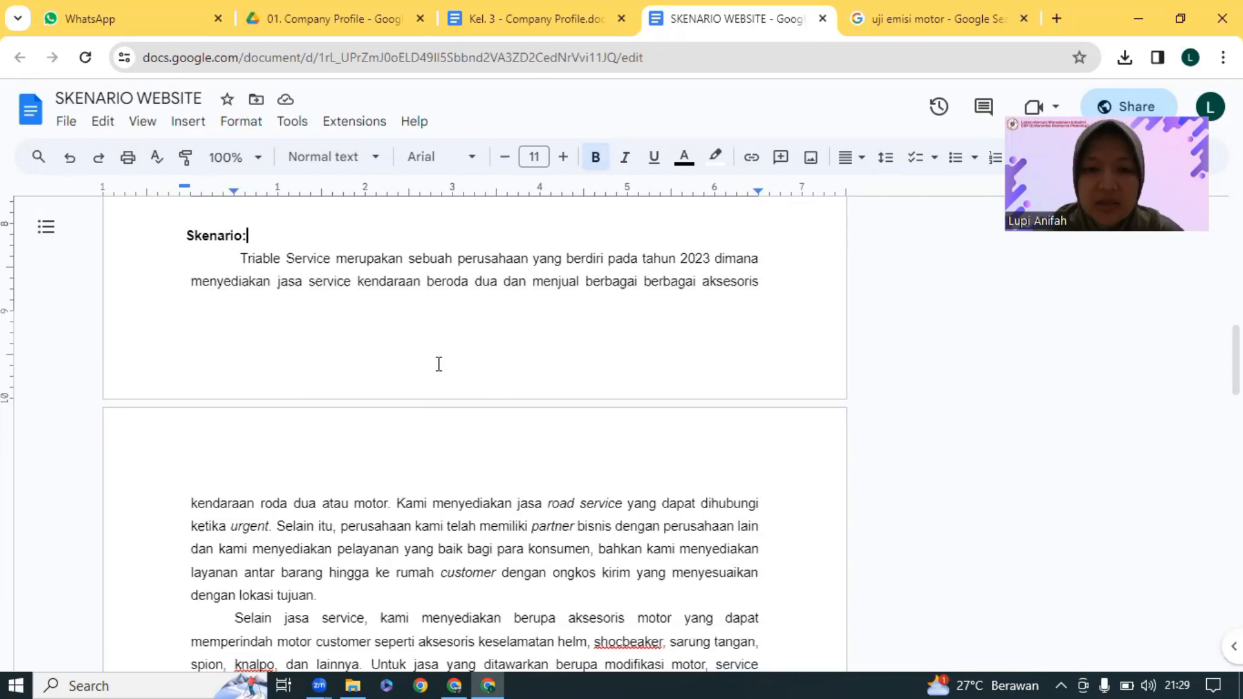
left_click(700, 285)
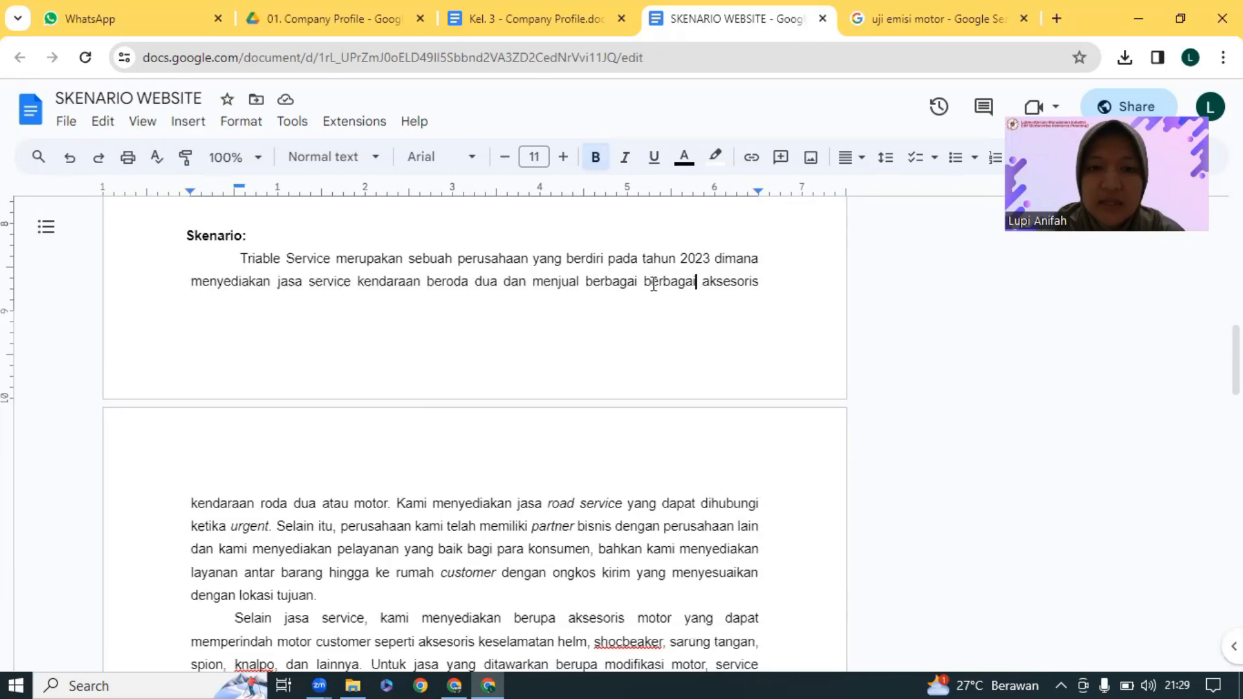
double_click(653, 281)
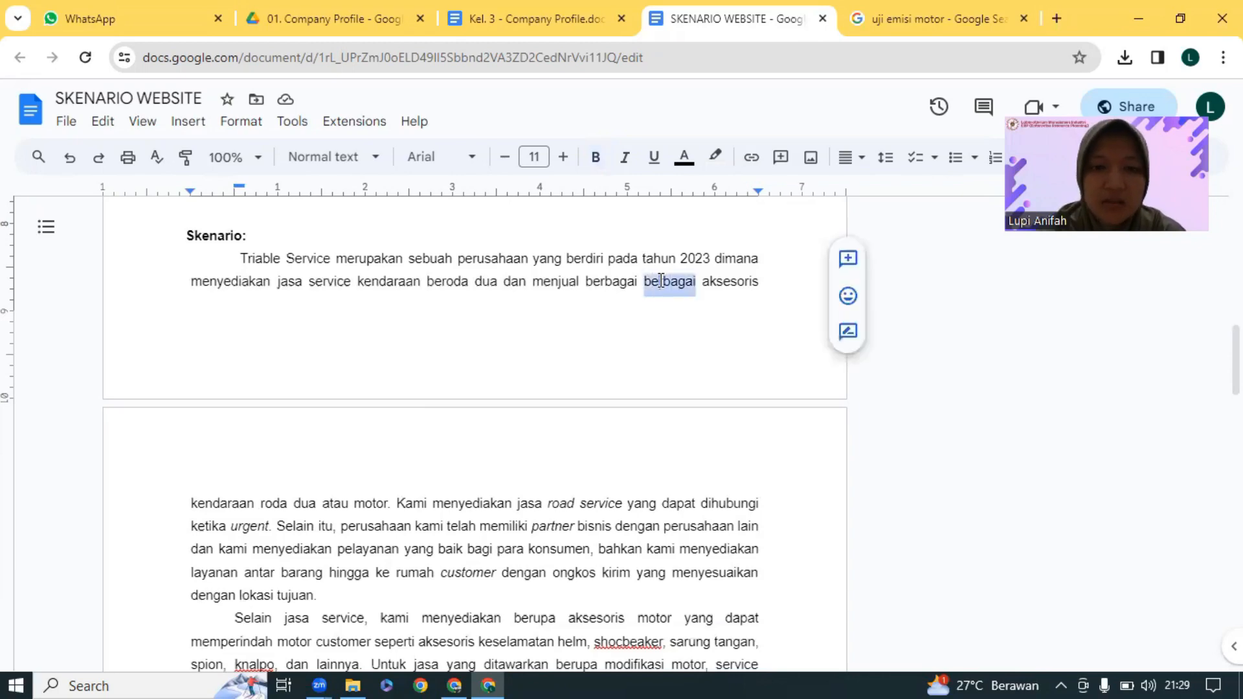
left_click(657, 281)
key("BackSpace")
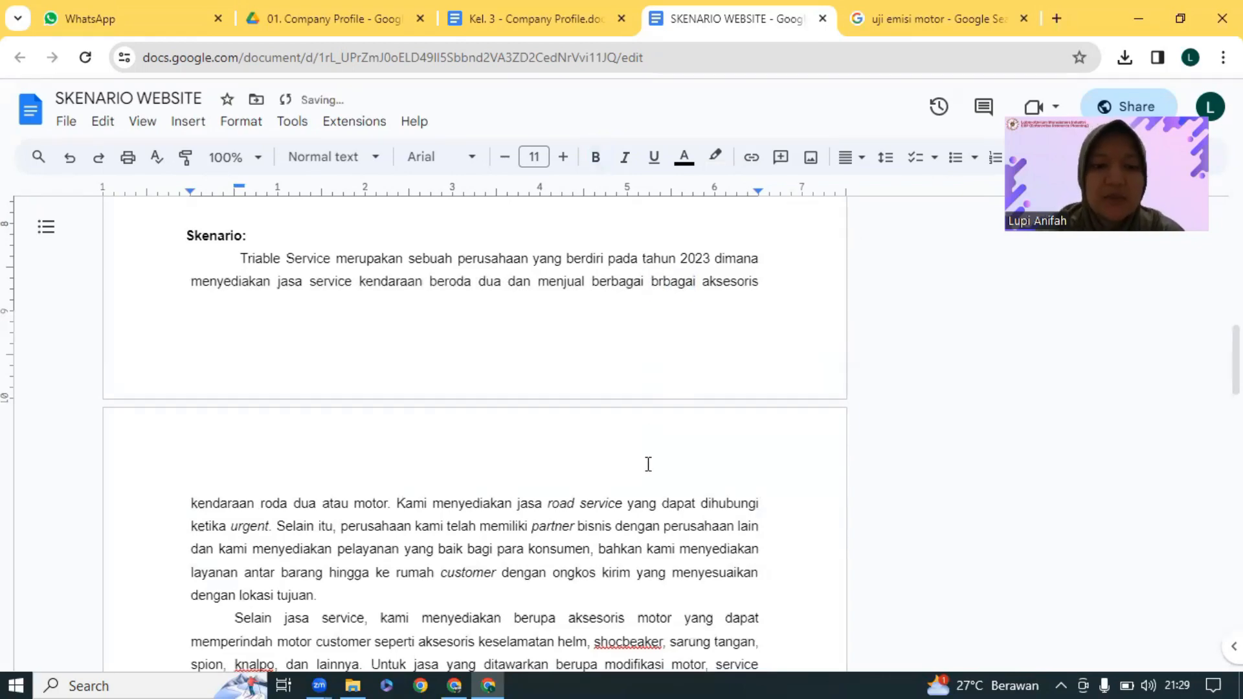
Correct the misspelled word "knalpo" to "knalpot" in the paragraph about motorcycle accessories
scroll(648, 464, "down", 2)
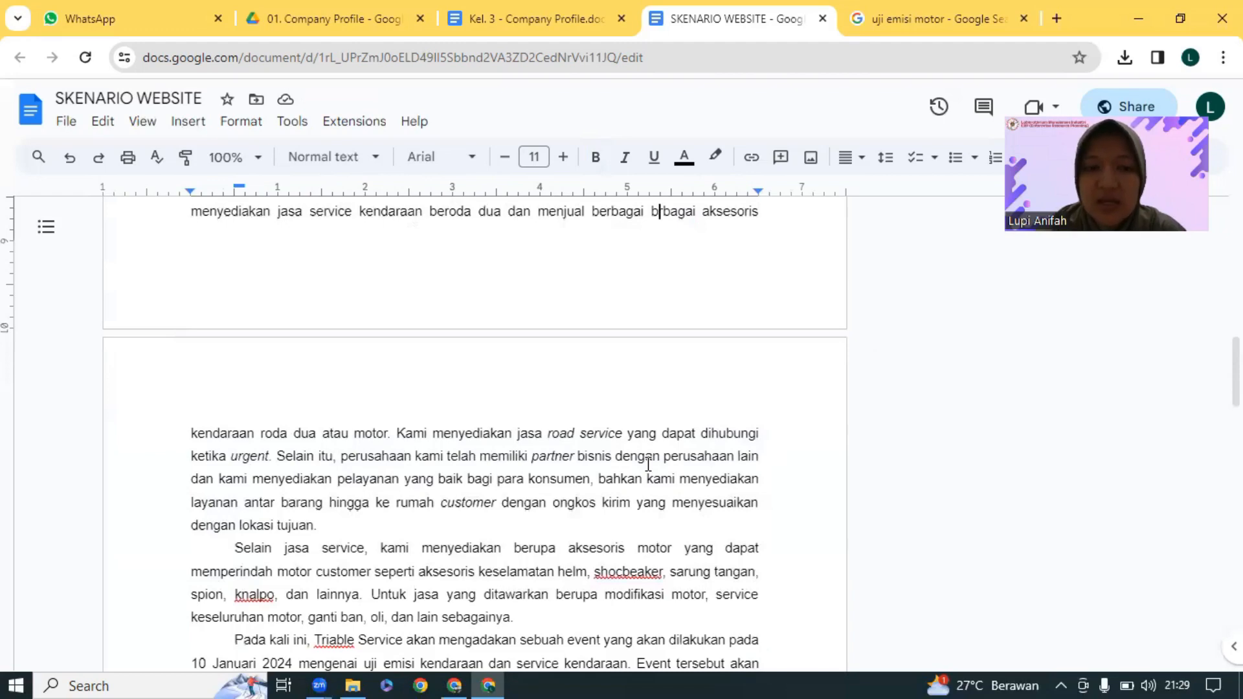
scroll(648, 463, "down", 1)
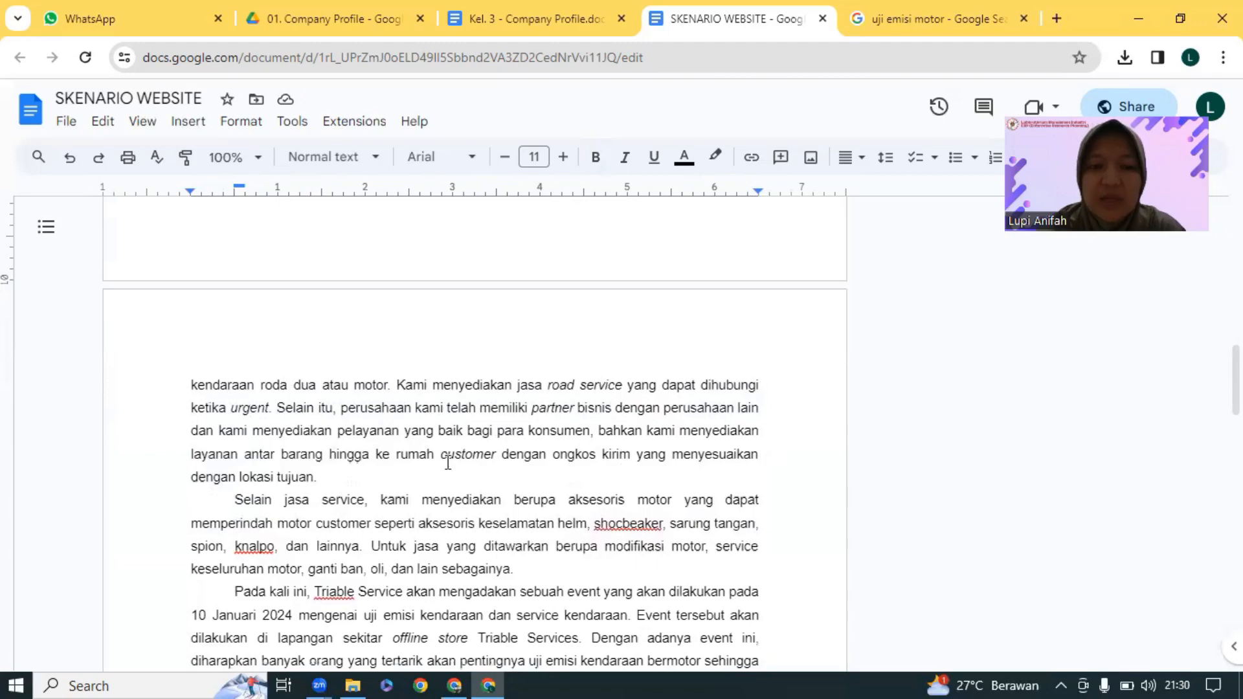
scroll(447, 462, "down", 3)
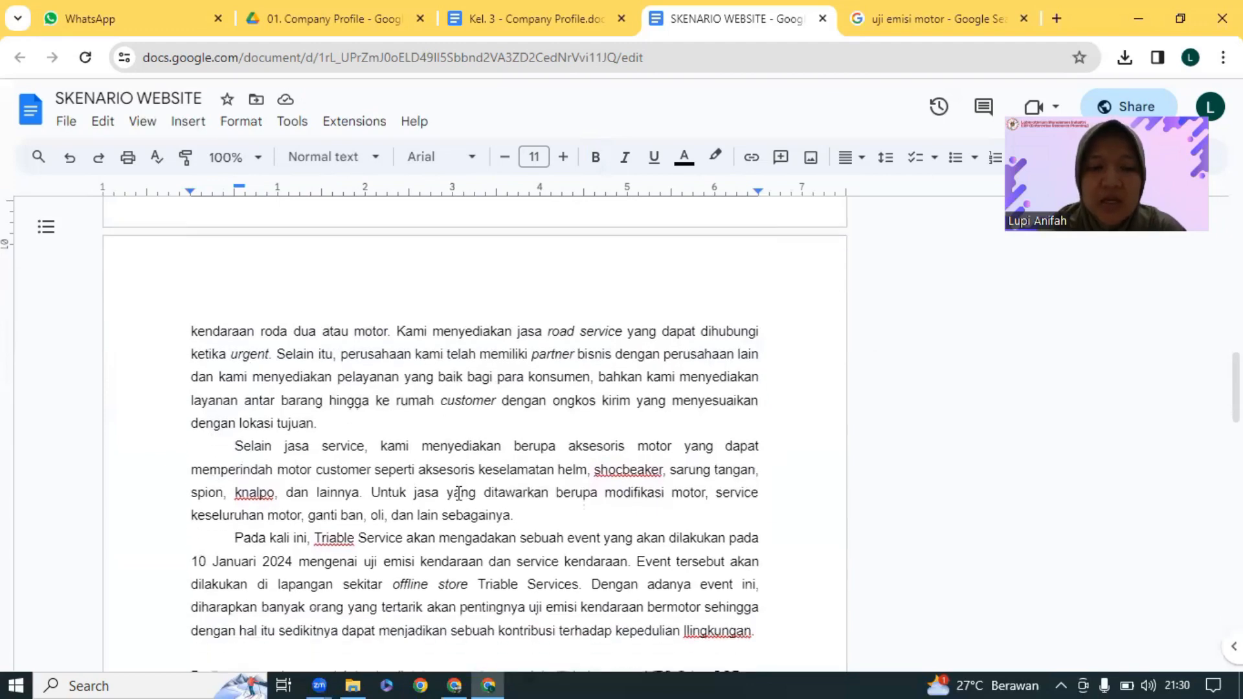
scroll(459, 493, "down", 5)
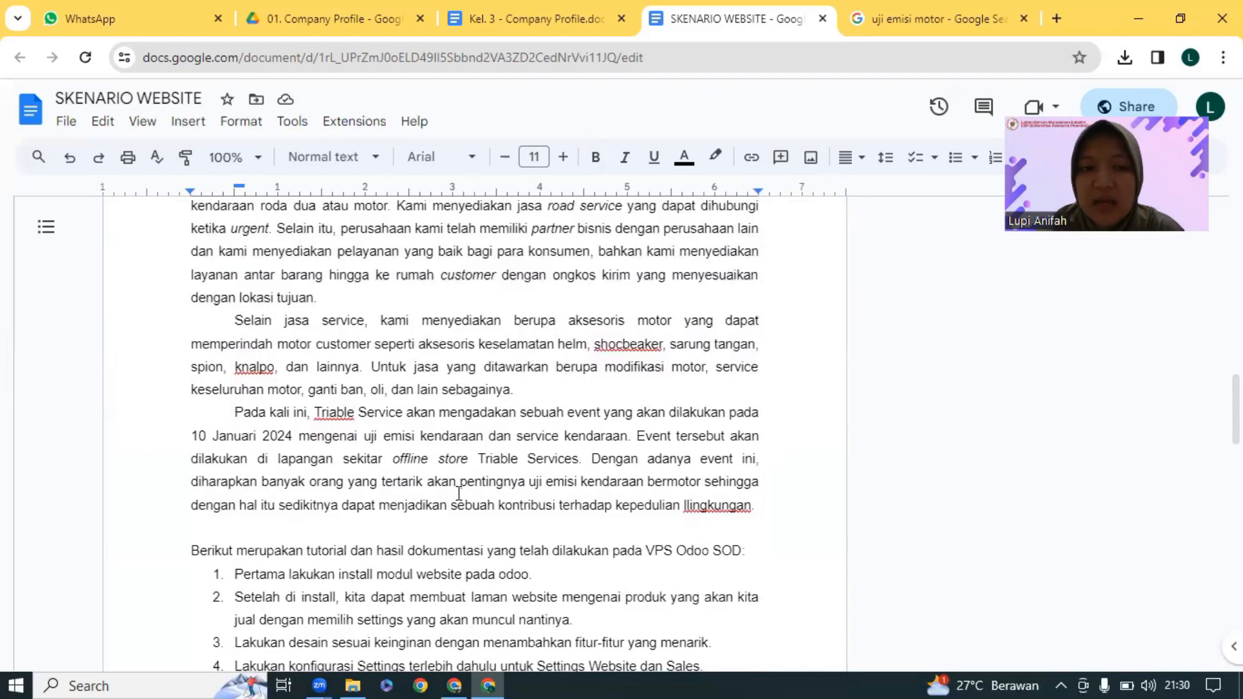
left_click(273, 367)
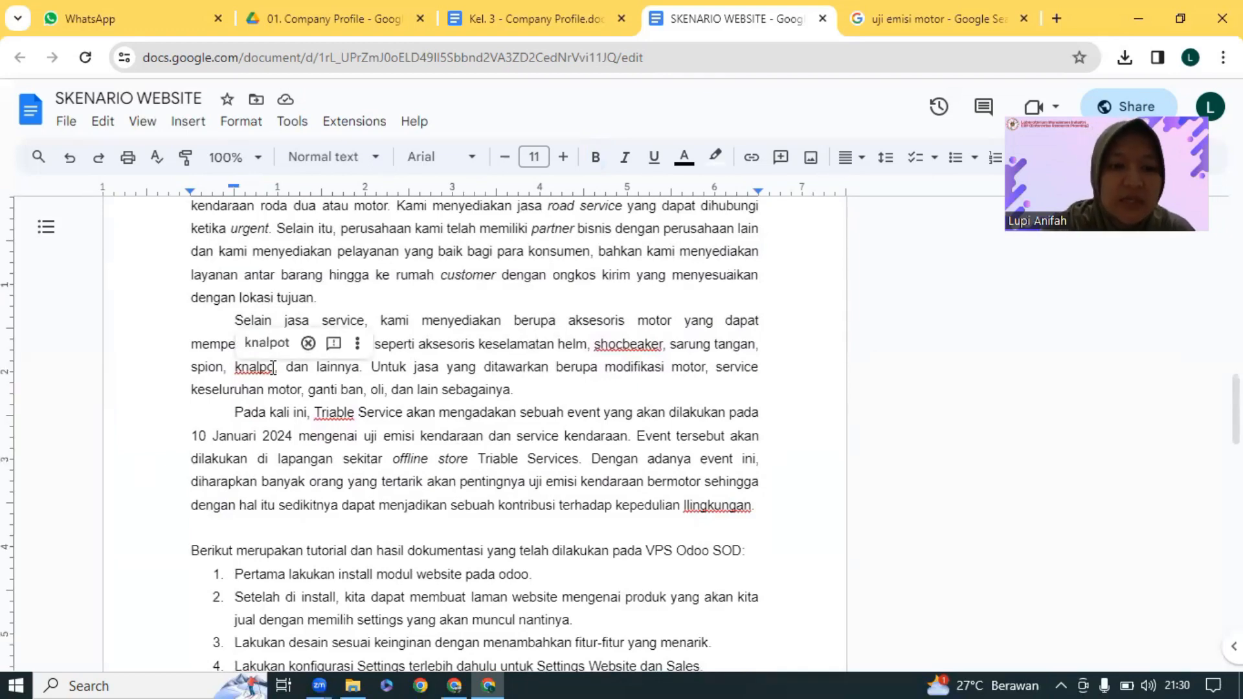
type("t,")
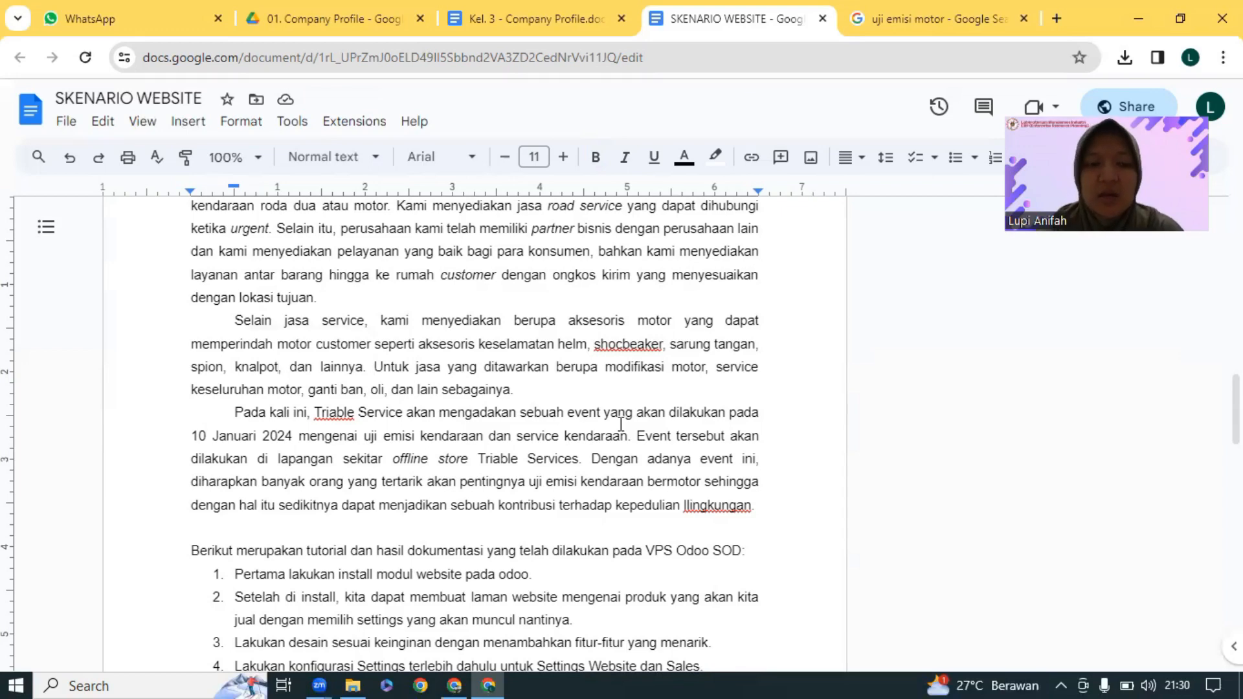
Insert "pukul 08.00 hingga 12.00 WIB" after the event date "10 Januari 2024" in the event paragraph
scroll(620, 424, "down", 1)
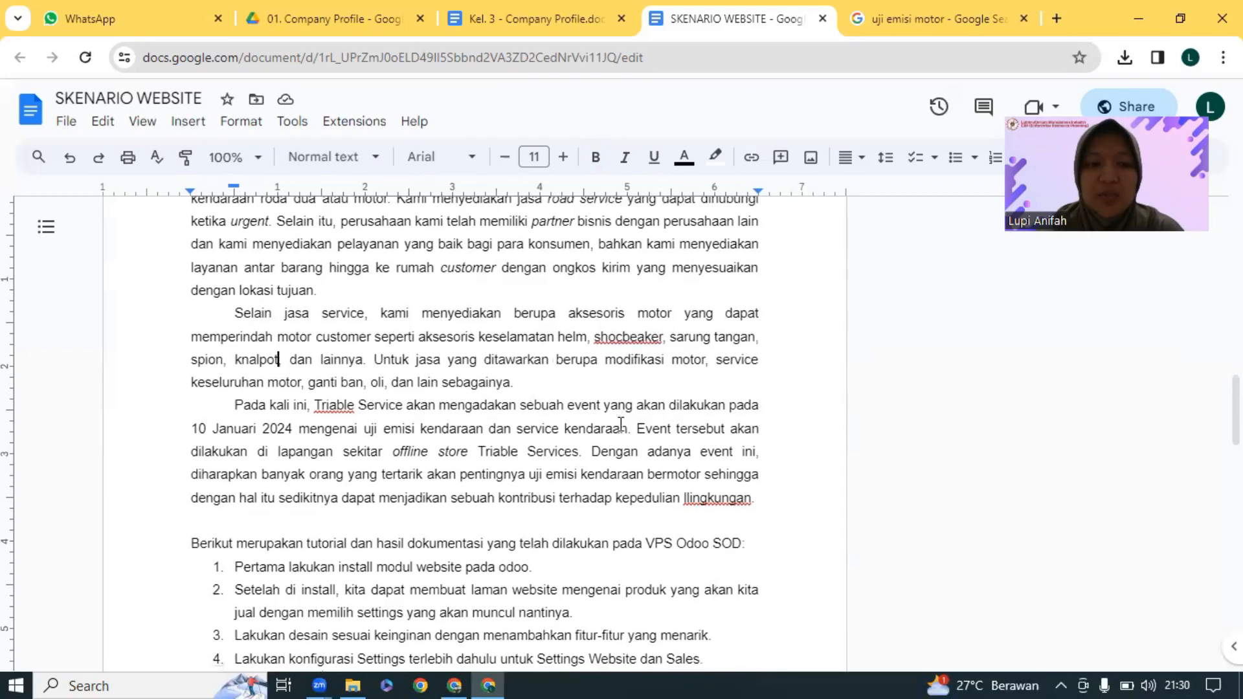
scroll(620, 424, "down", 2)
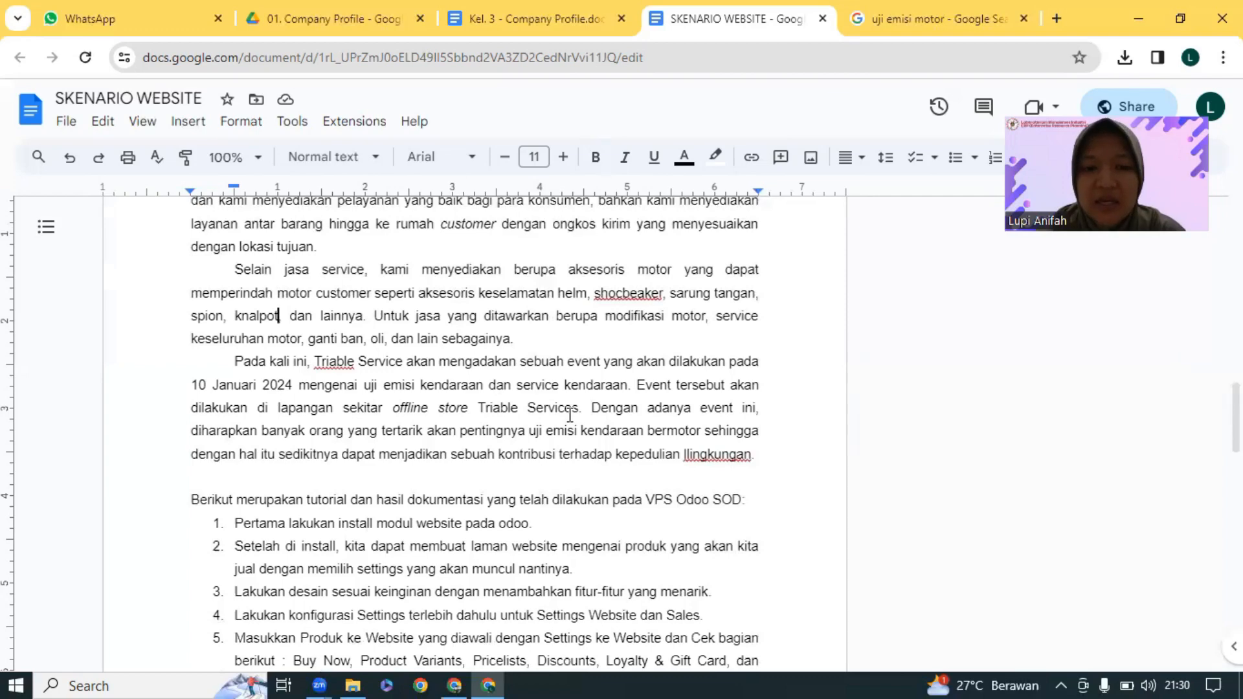
left_click(299, 385)
type("pukul ")
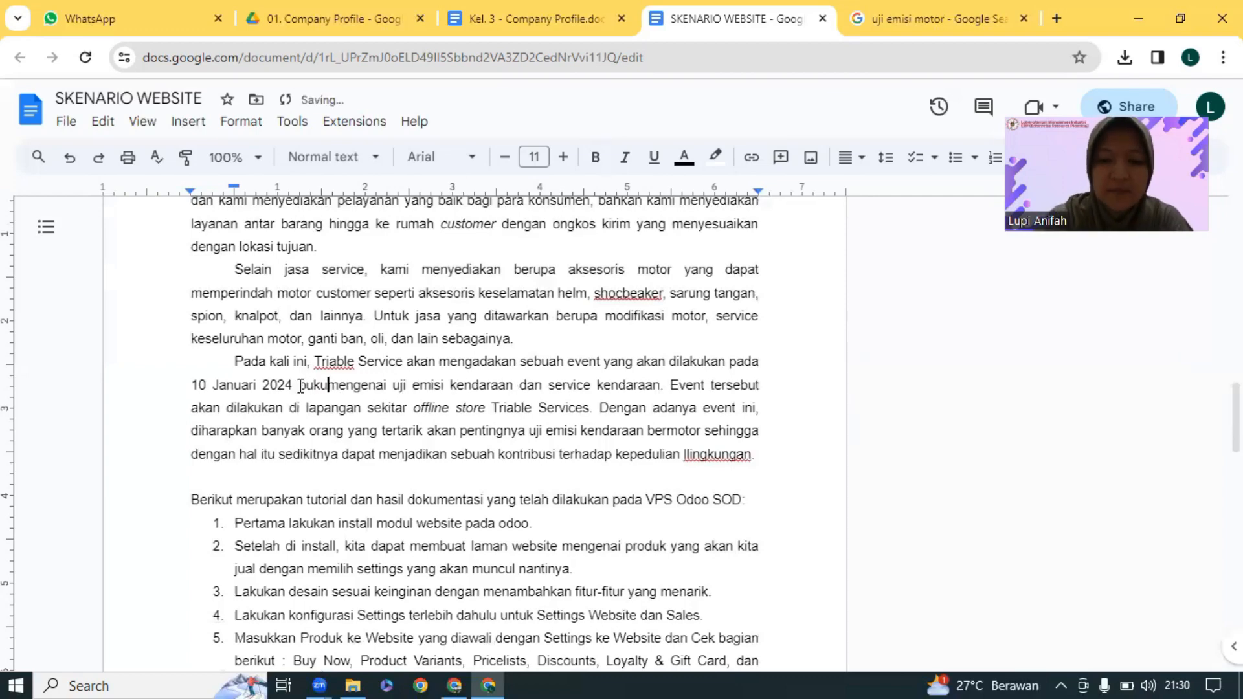
type("08.0")
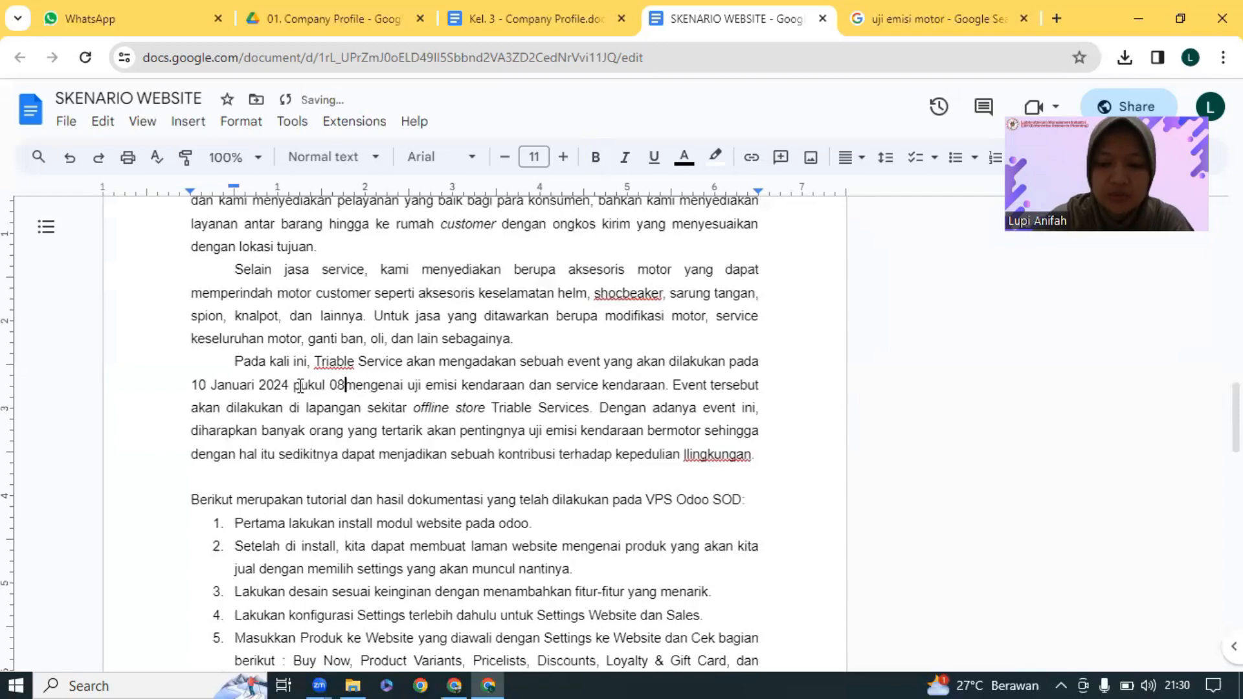
type("0")
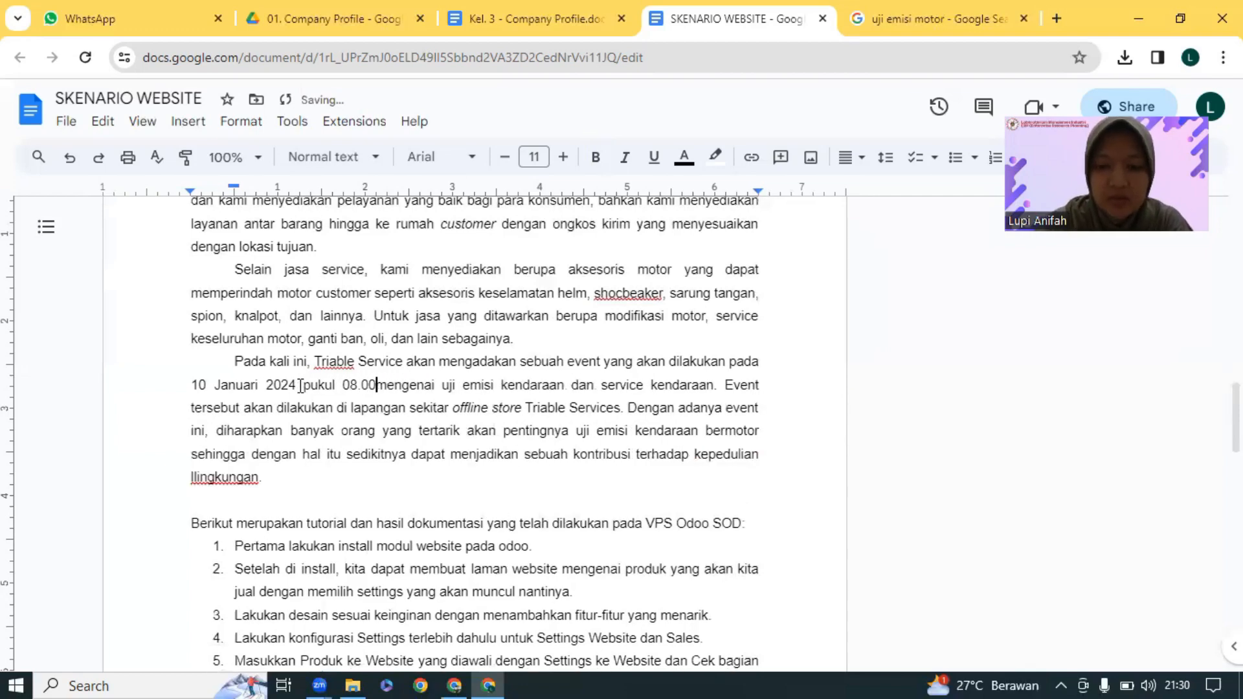
type(" hingga ")
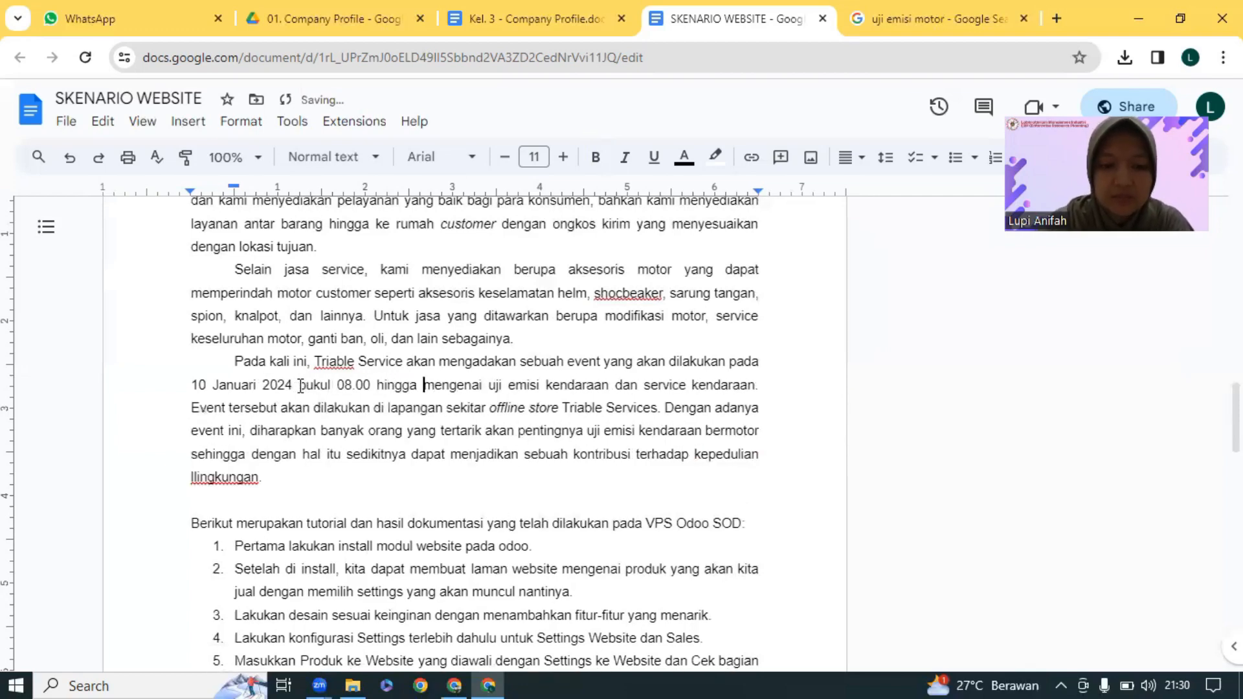
type("12.0")
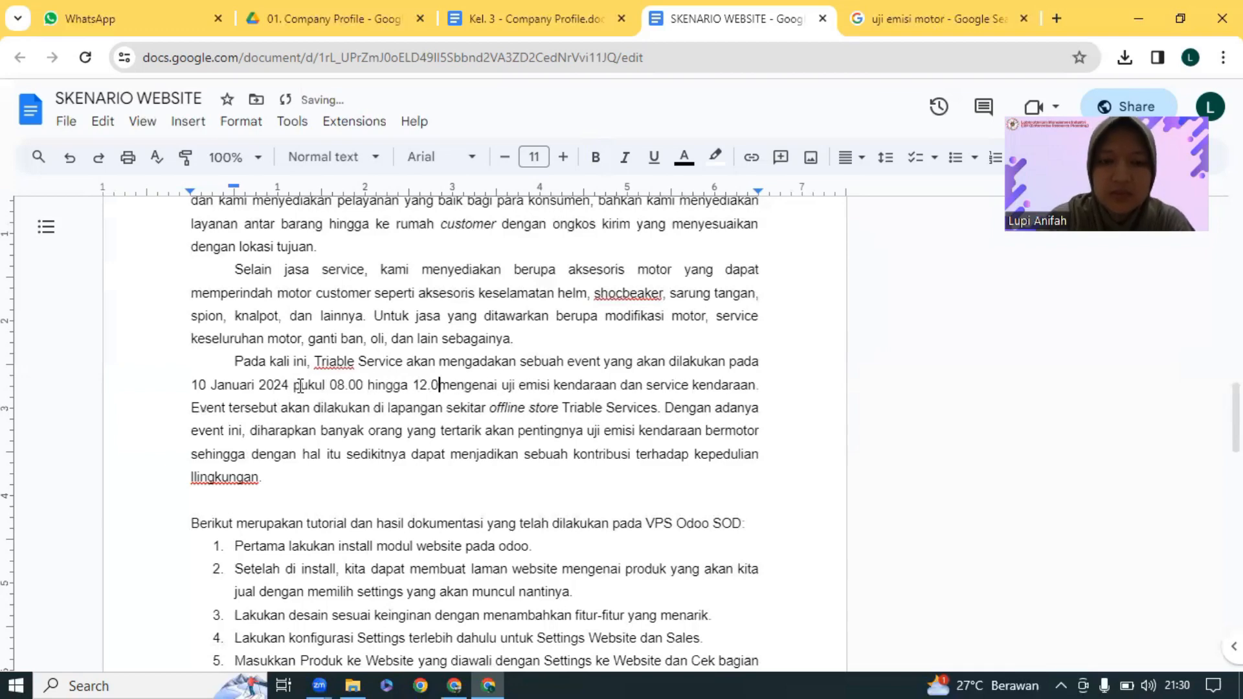
type("0 W")
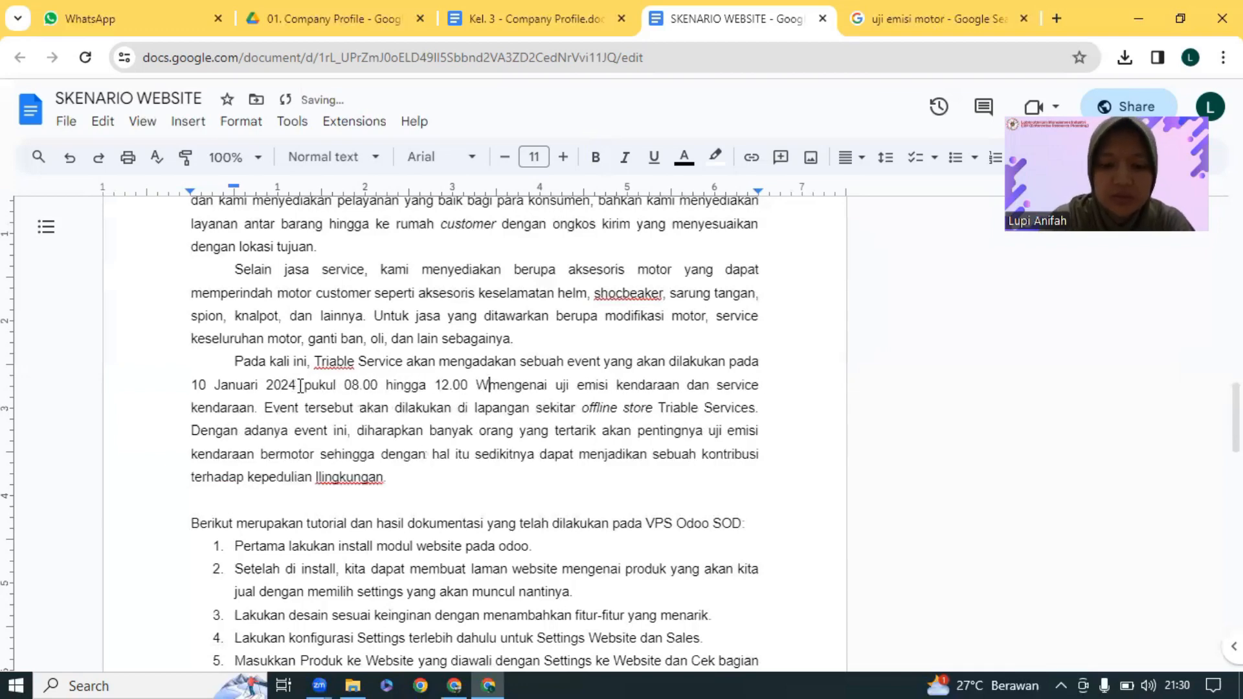
type("IB")
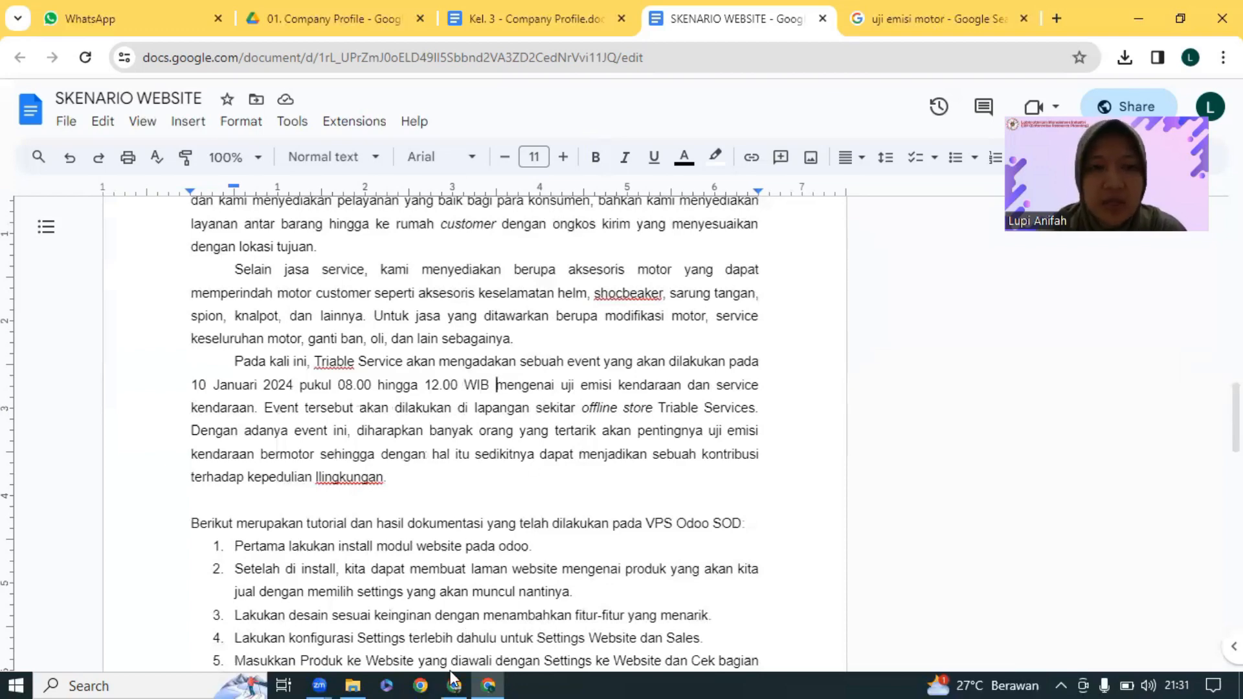
Switch to the Odoo Apps list, activate the Website module, and start its website configurator
key("alt+Tab")
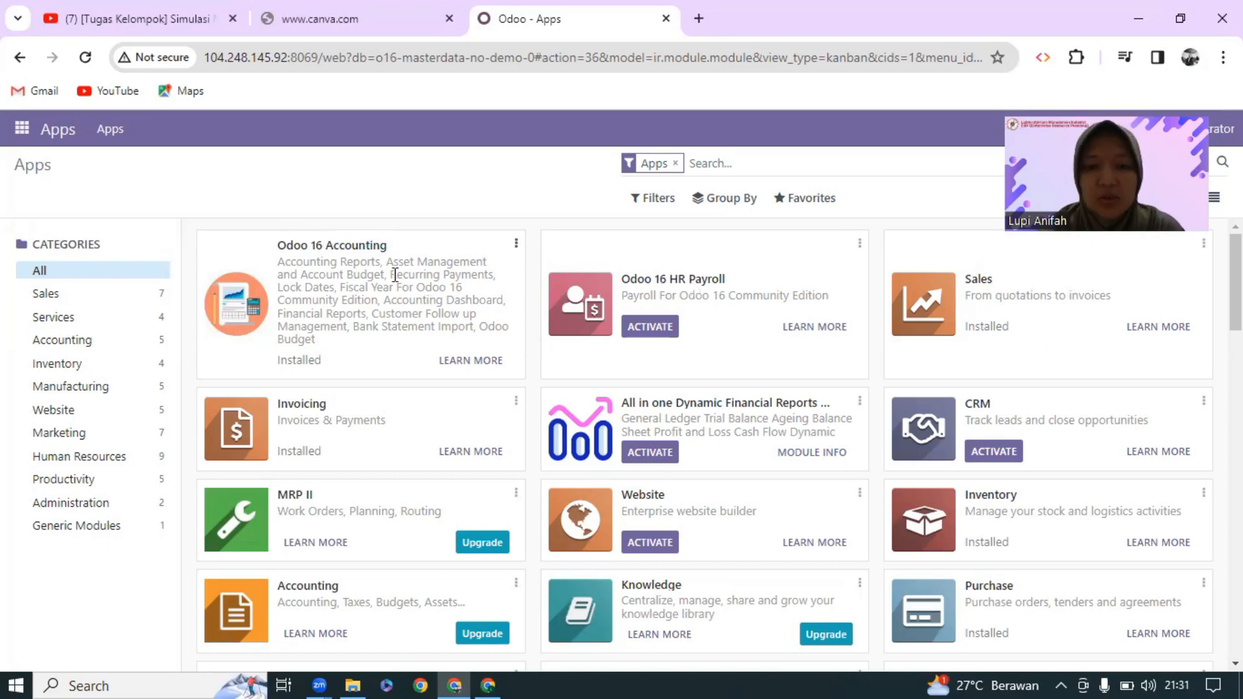
scroll(441, 386, "down", 2)
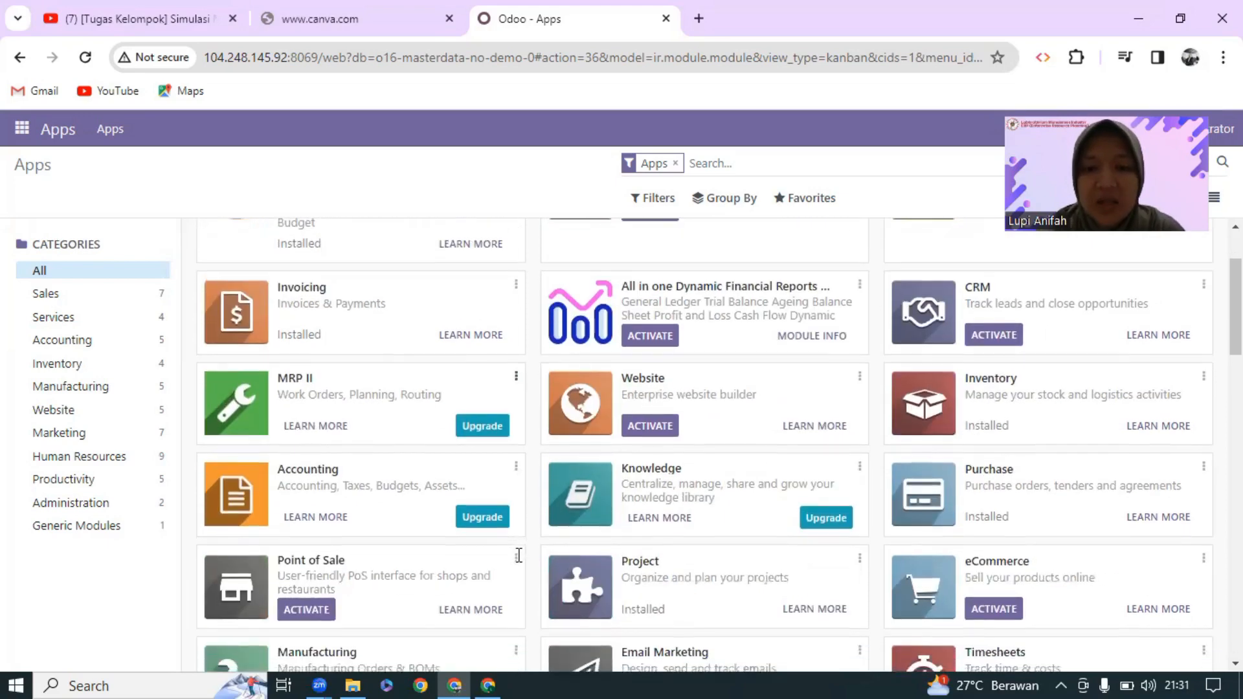
left_click(650, 427)
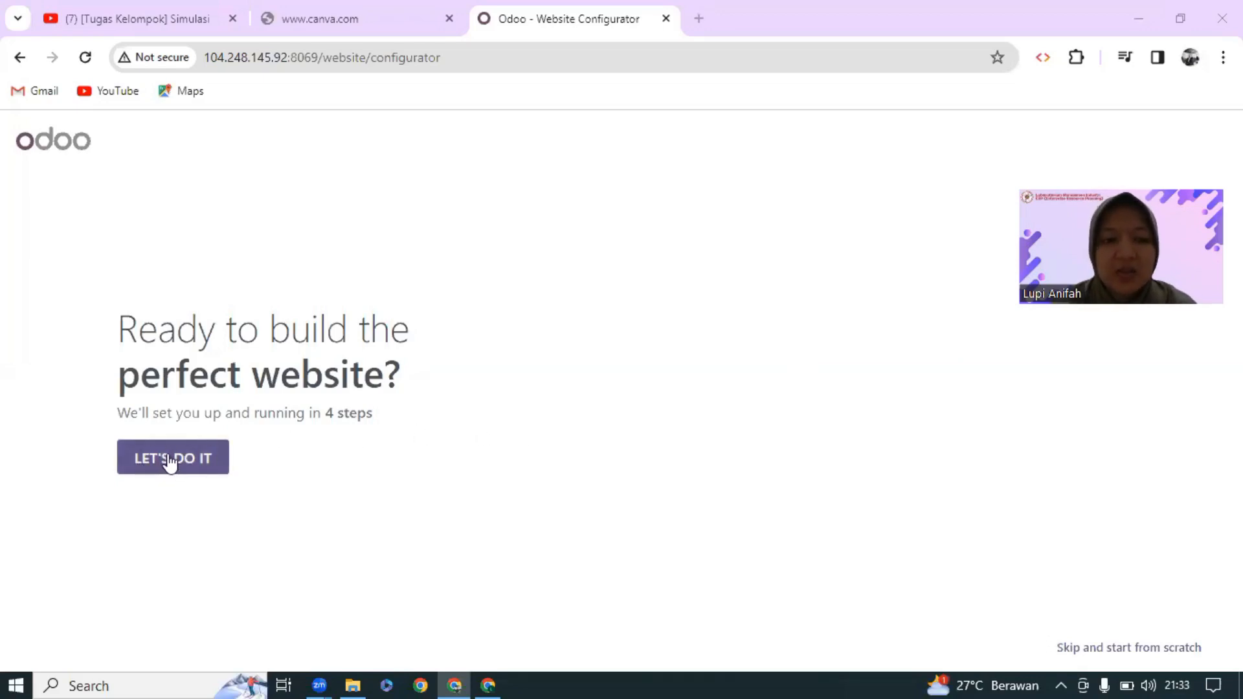
left_click(189, 466)
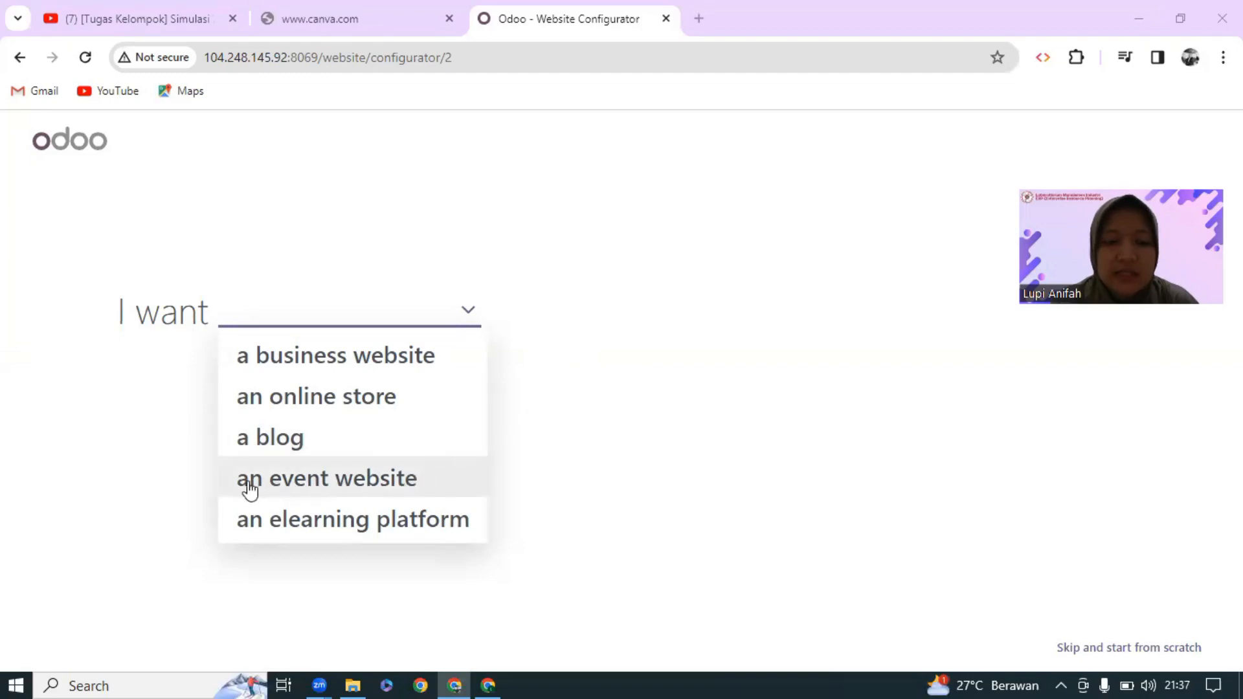
left_click(341, 482)
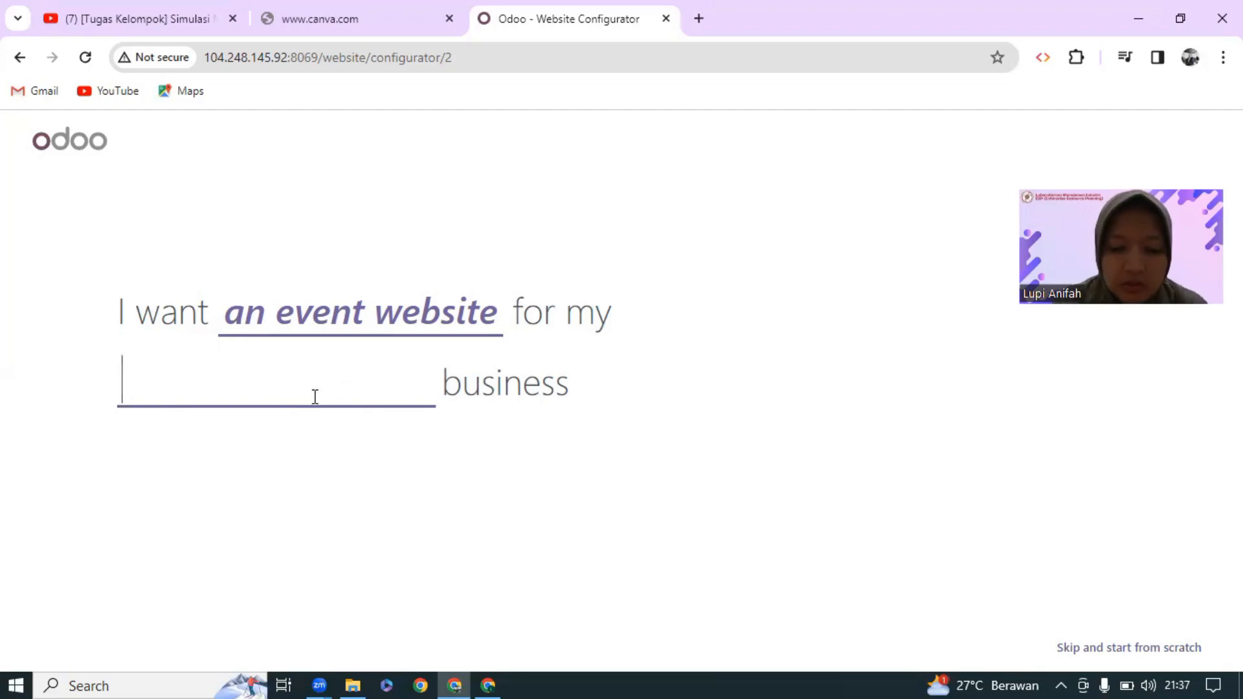
type("uji")
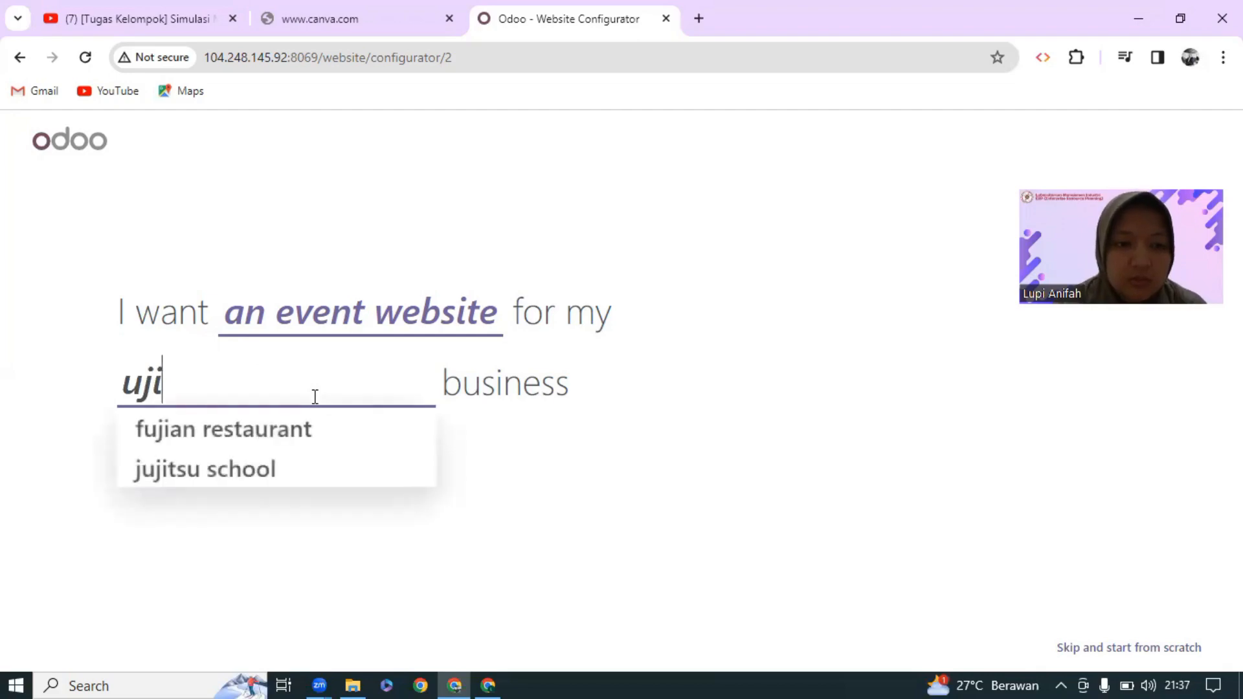
key("BackSpace")
key("BackSpace")
key("BackSpace")
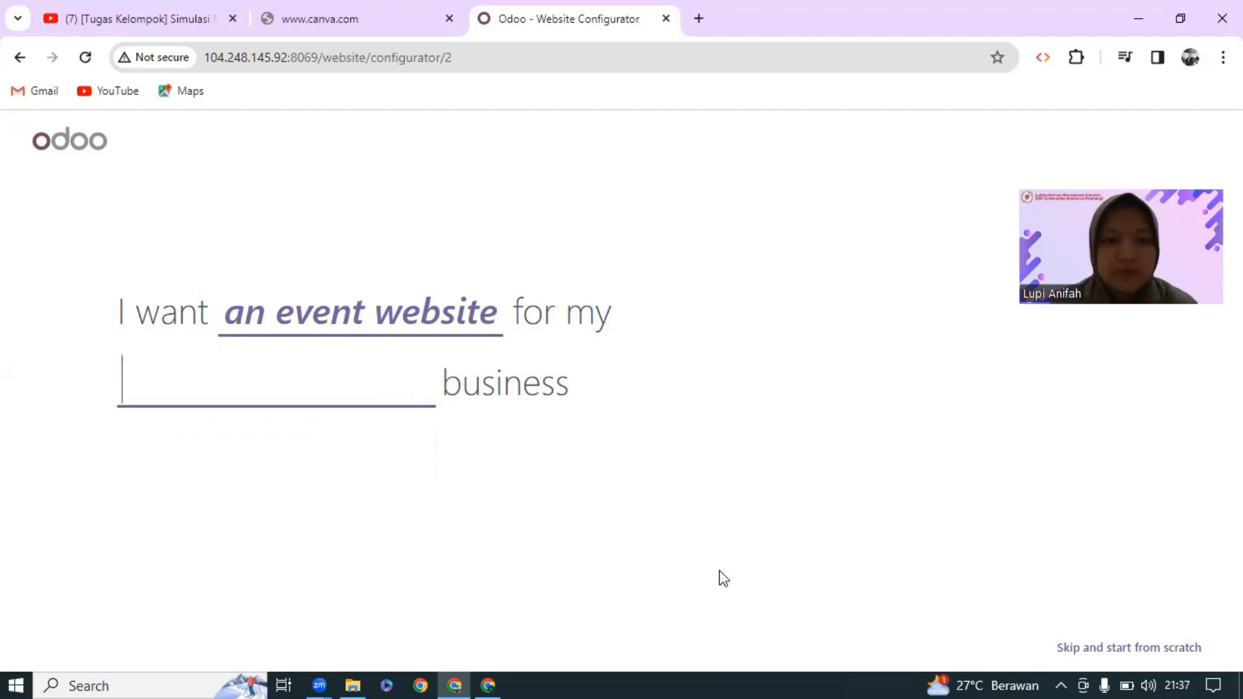
Set the website type to an online store in the configurator
left_click(479, 321)
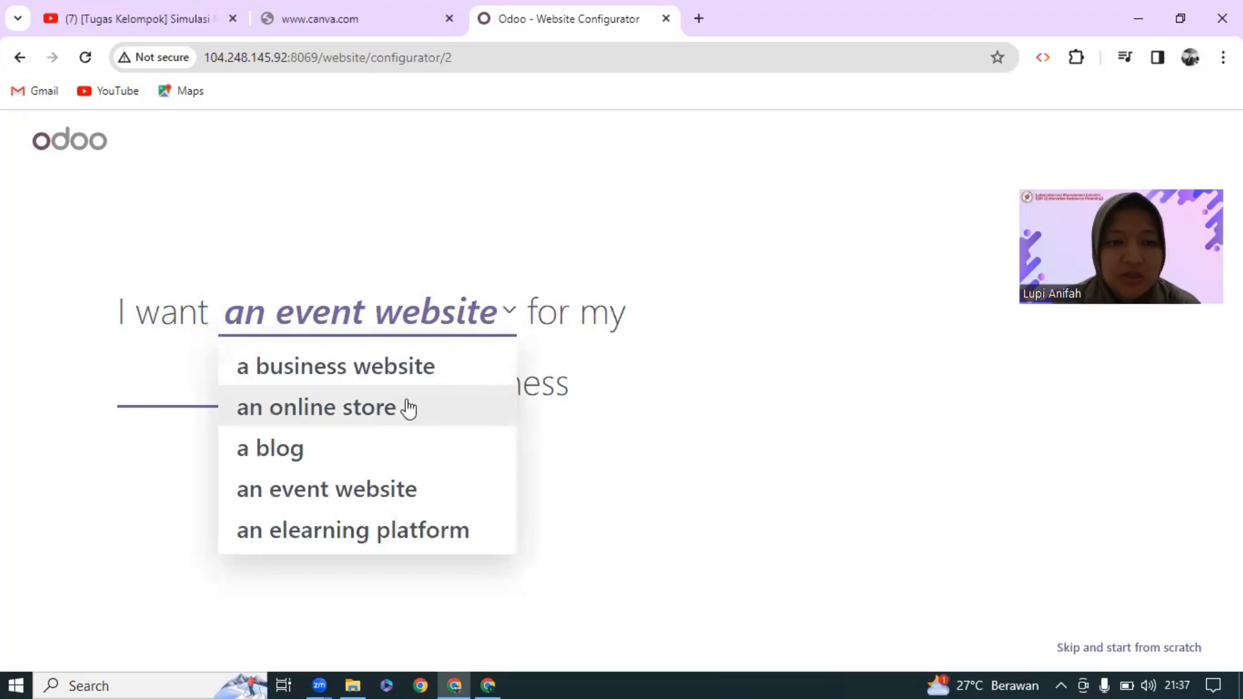
left_click(408, 406)
left_click(316, 398)
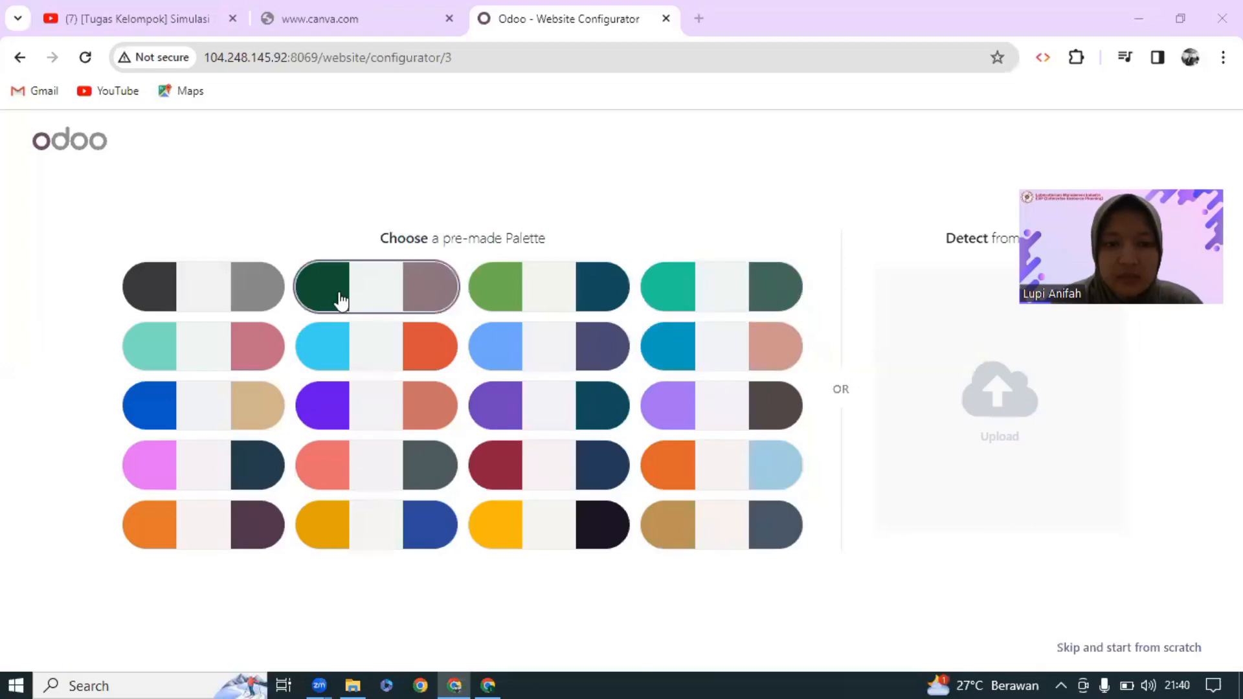
Choose the orange and light-blue palette and add the About Us, Events and Live Chat features alongside Shop
left_click(694, 458)
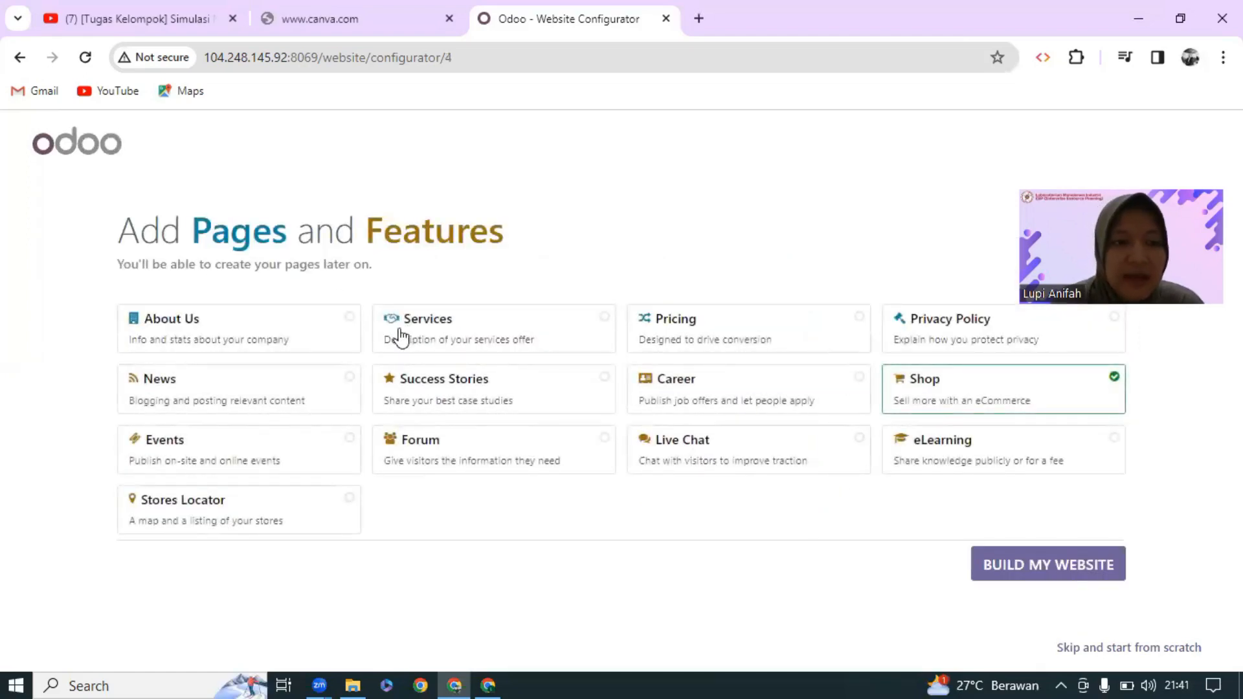
left_click(351, 327)
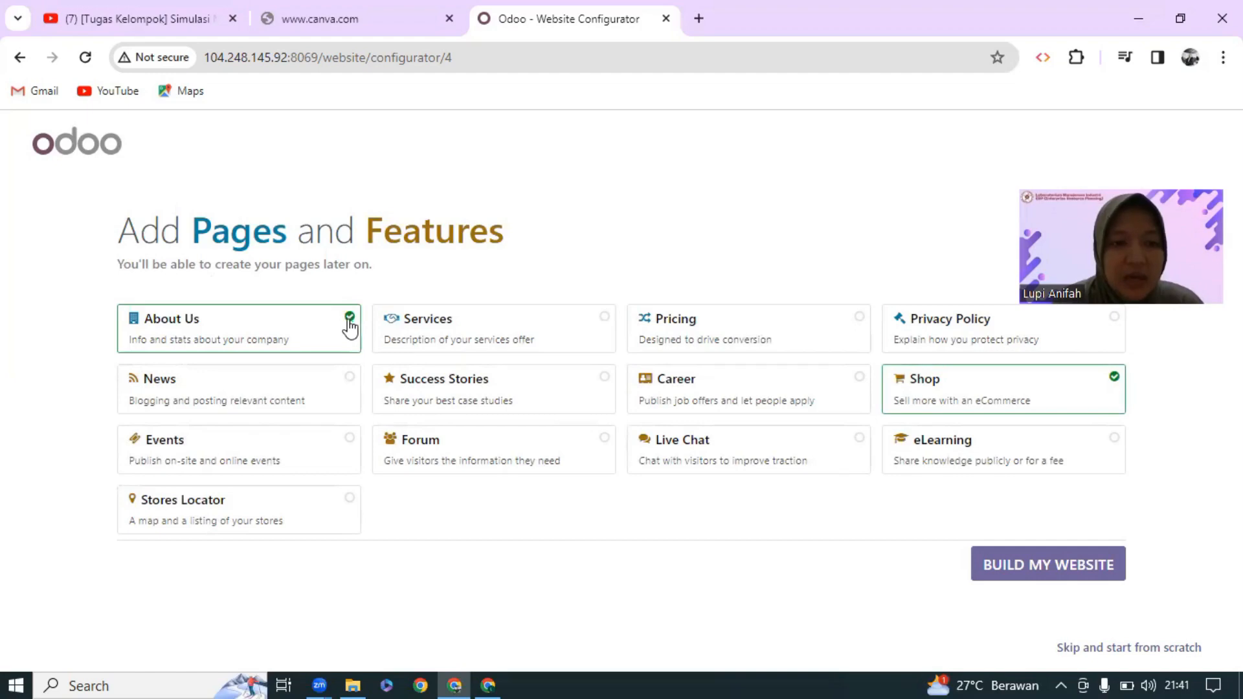
left_click(353, 445)
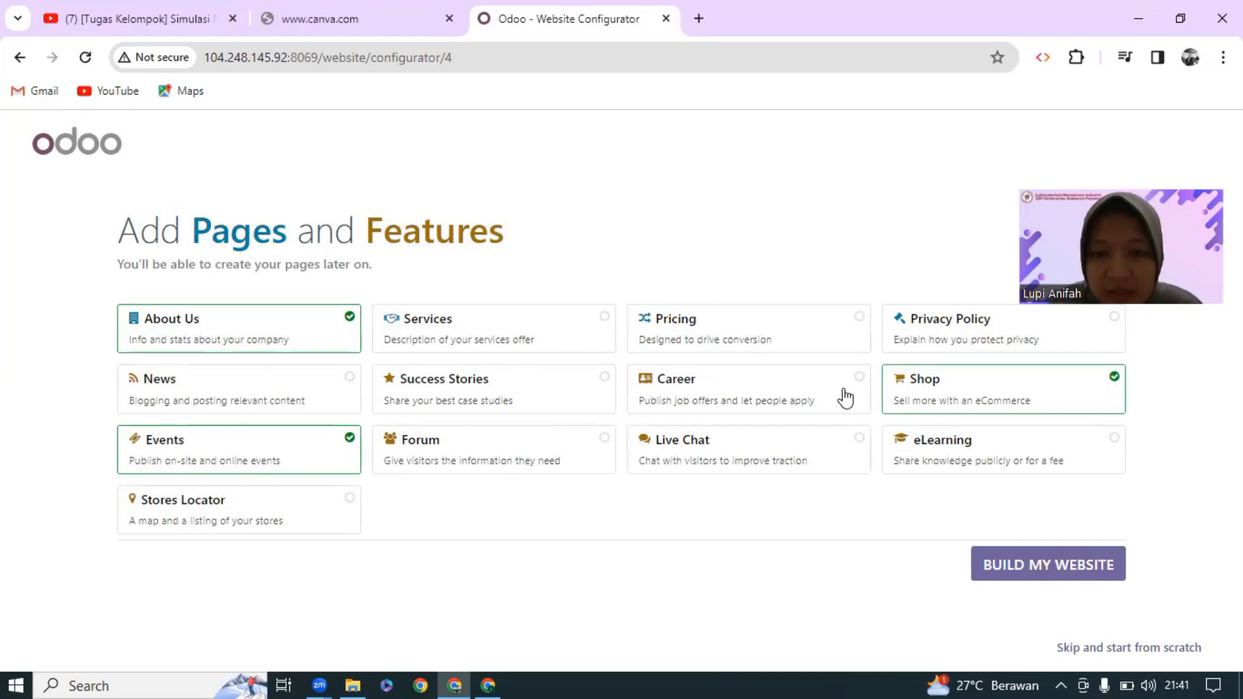
left_click(861, 445)
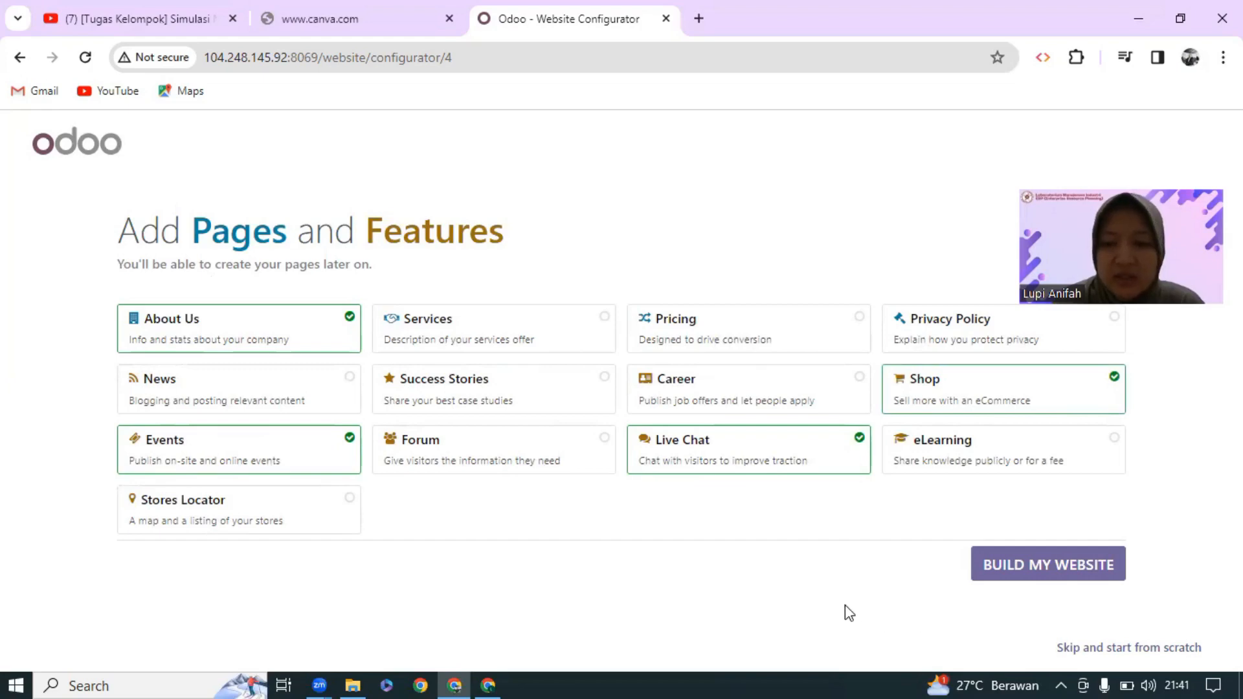
Build the website with the theme whose preview shows two alternating motorcycle image-and-text sections
left_click(1044, 572)
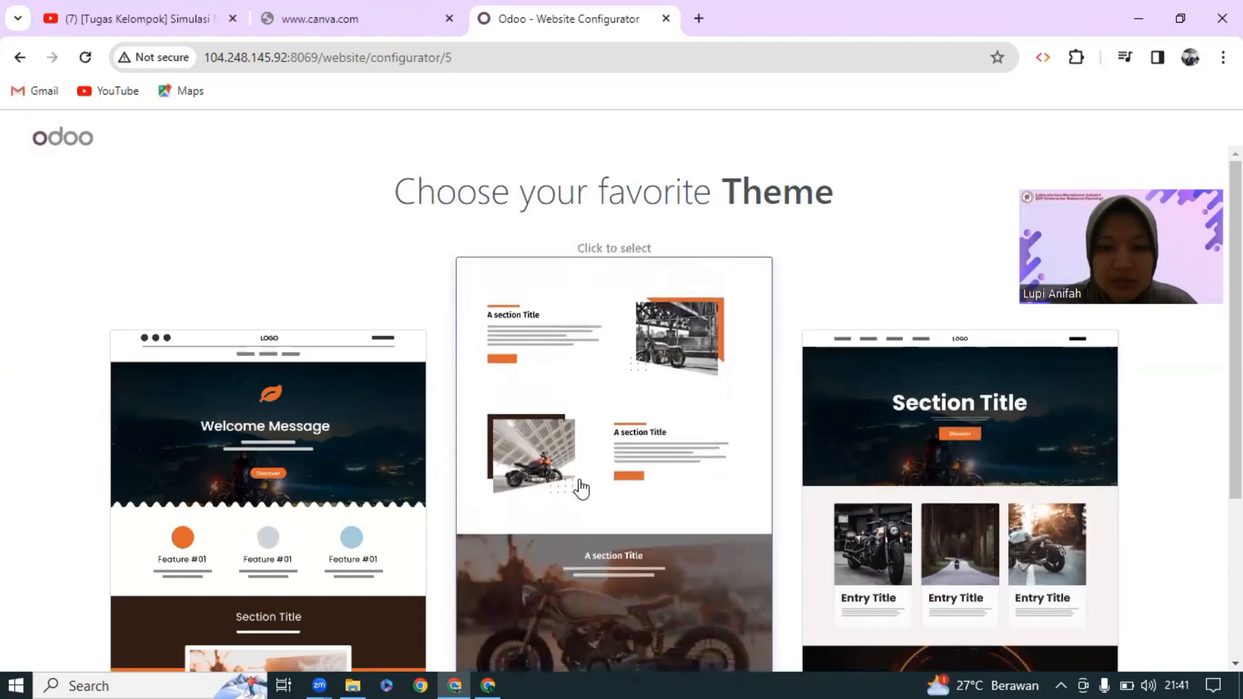
left_click(580, 489)
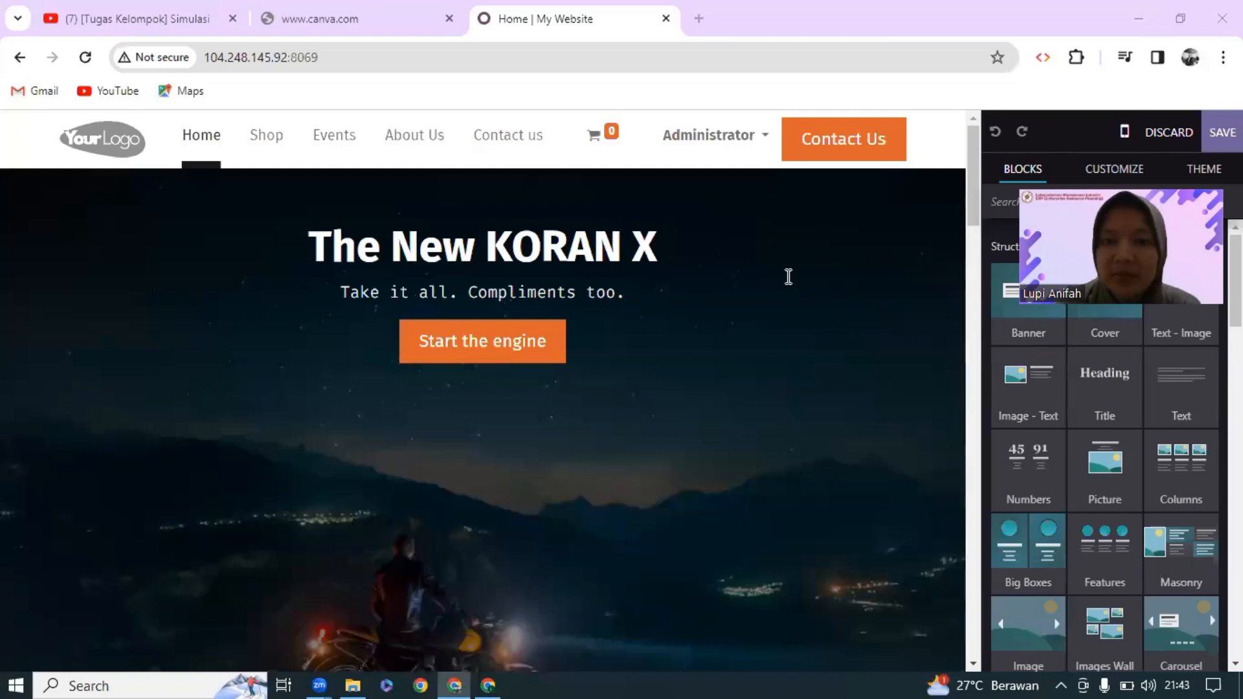
Examine the generated home page's sections from the cover banner through to the footer
scroll(818, 287, "down", 20)
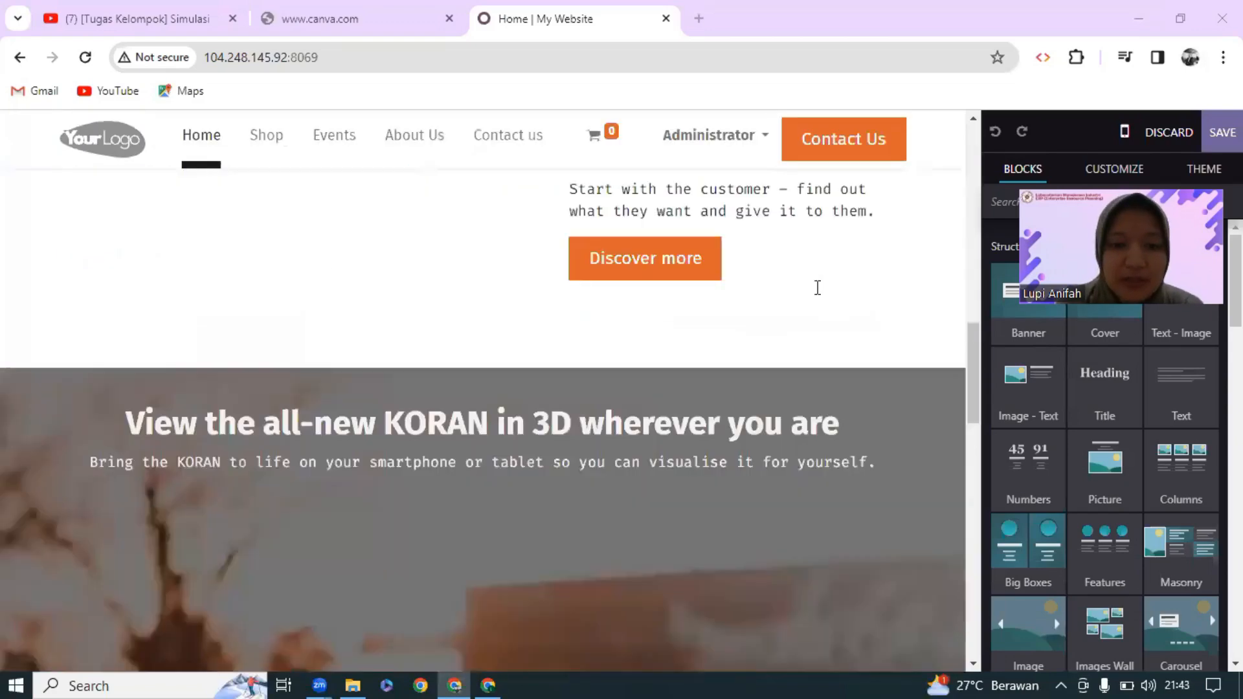
scroll(817, 288, "up", 20)
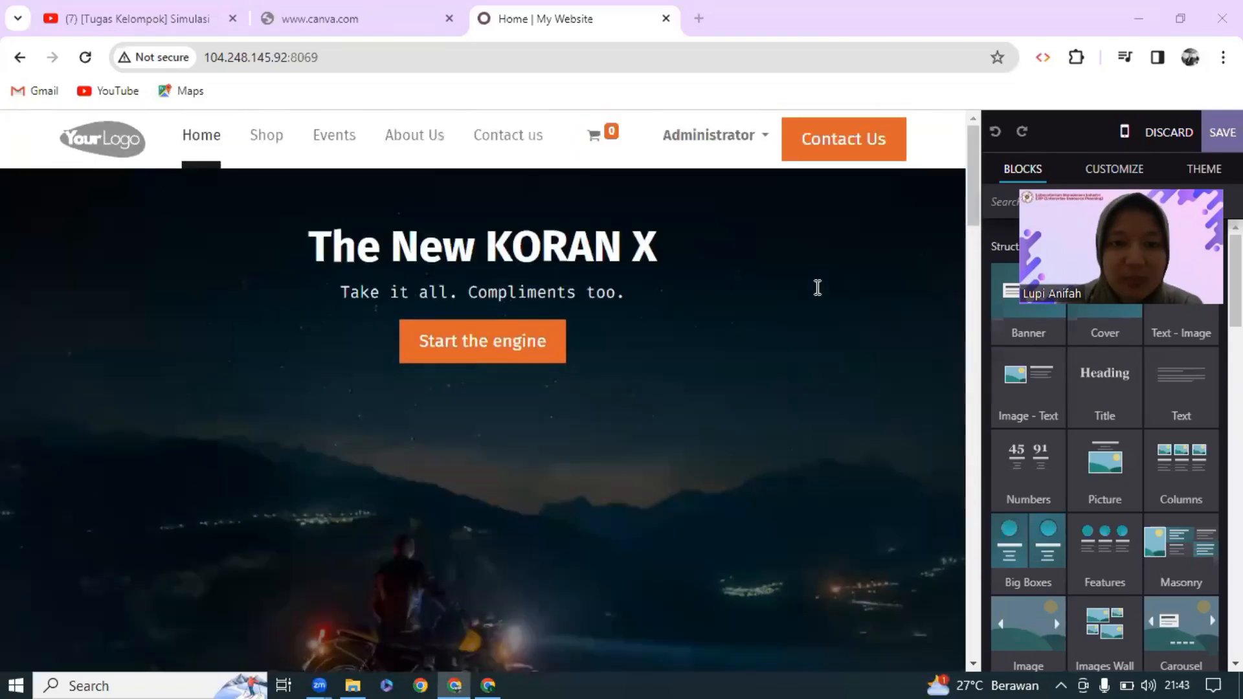
scroll(819, 317, "down", 8)
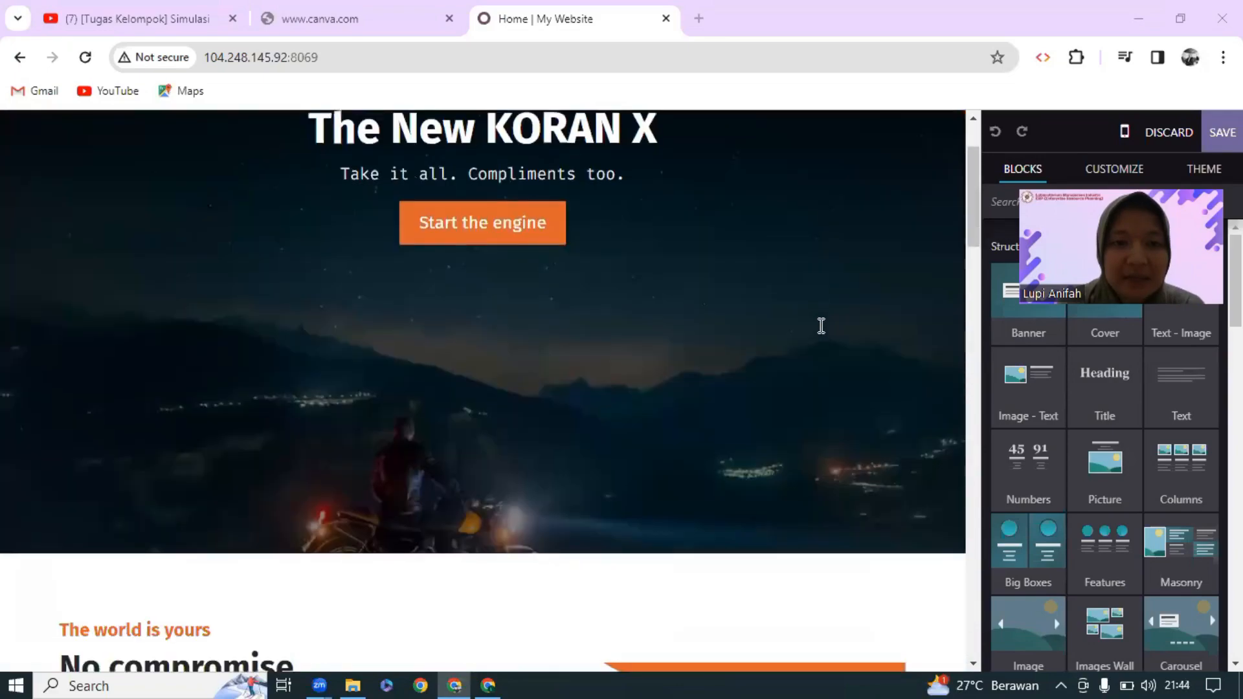
scroll(820, 325, "down", 2)
scroll(821, 326, "up", 5)
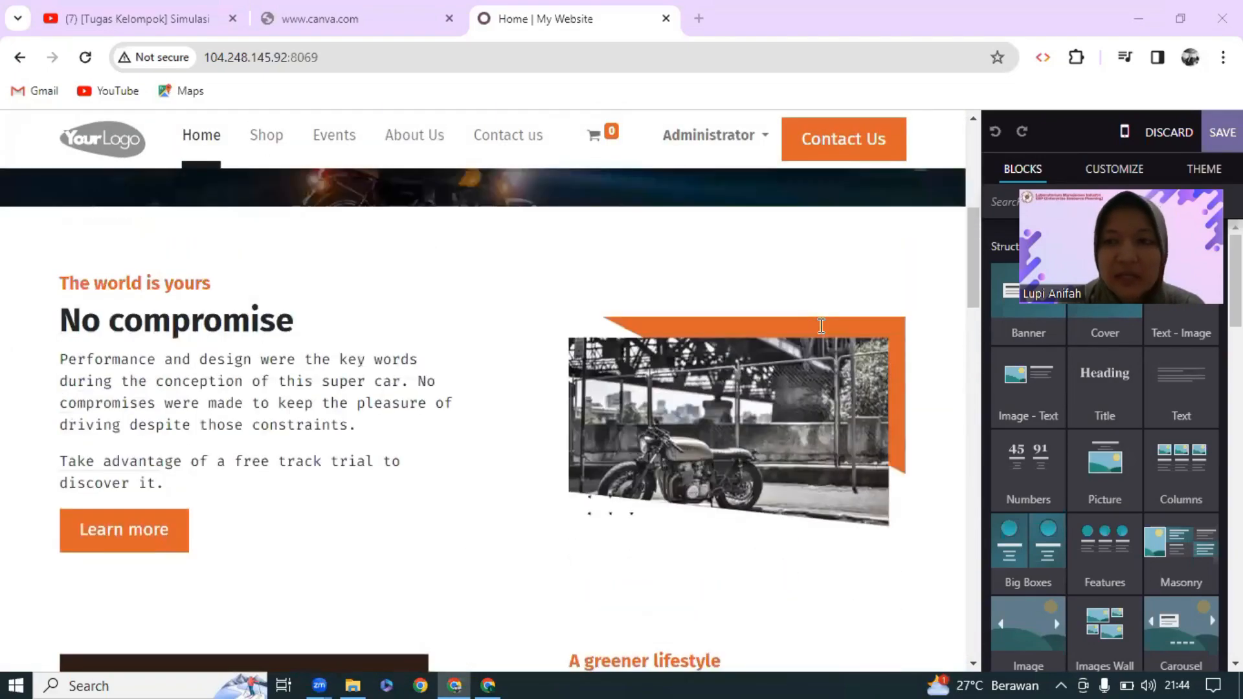
scroll(821, 325, "down", 4)
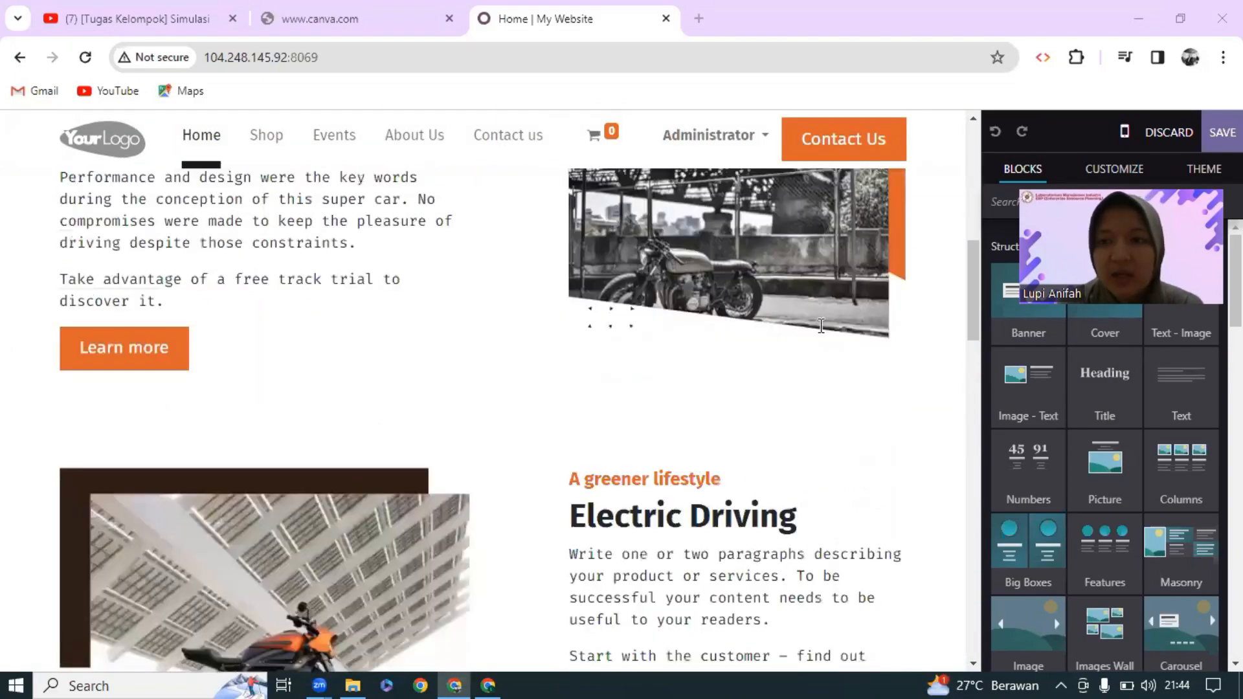
scroll(821, 326, "down", 3)
scroll(821, 325, "up", 5)
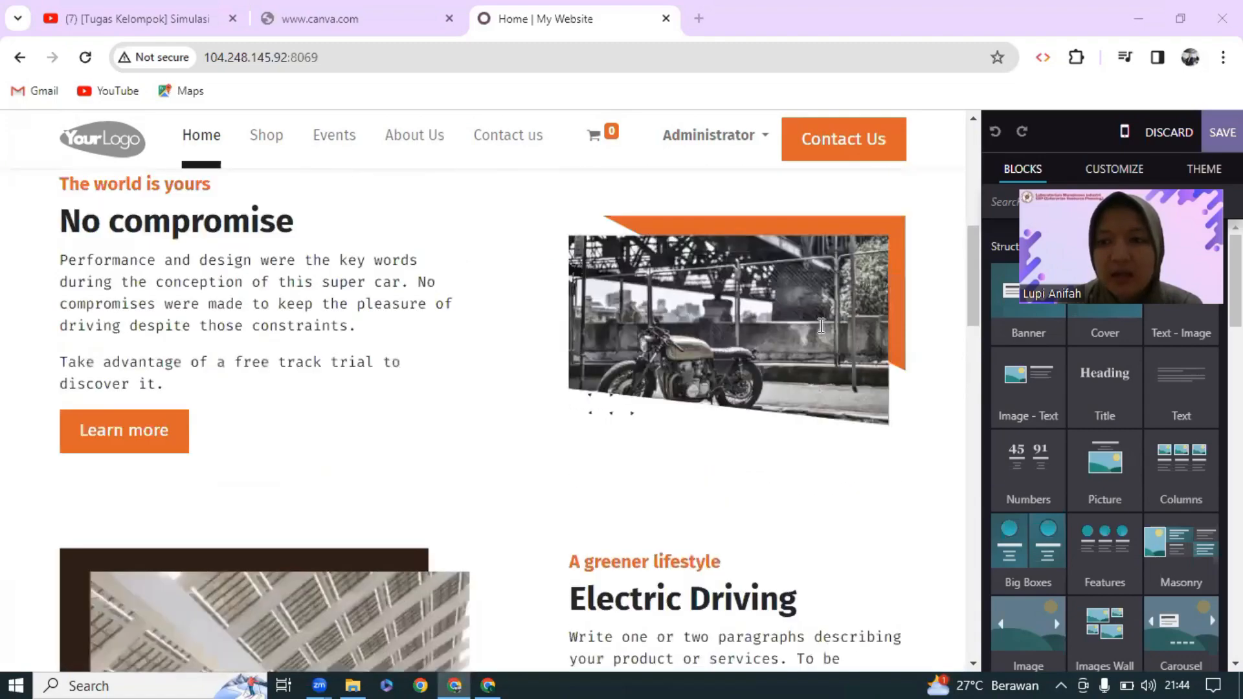
scroll(820, 325, "down", 2)
scroll(821, 326, "down", 5)
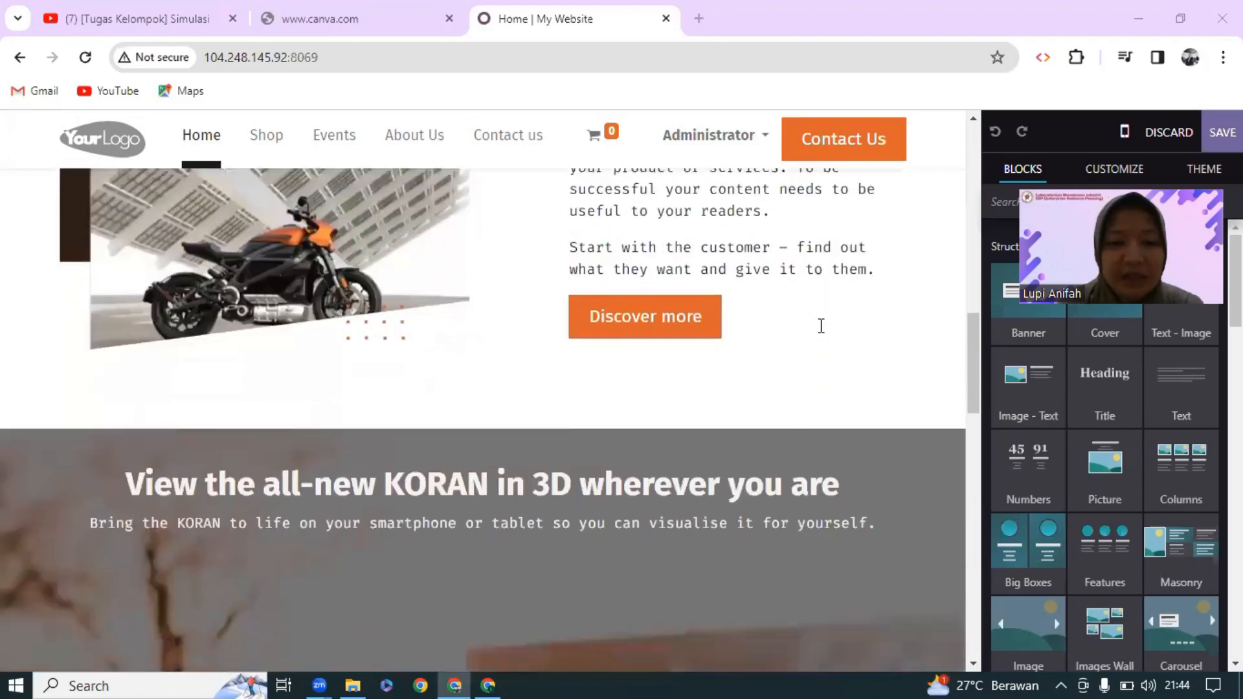
scroll(821, 325, "down", 10)
scroll(820, 325, "down", 8)
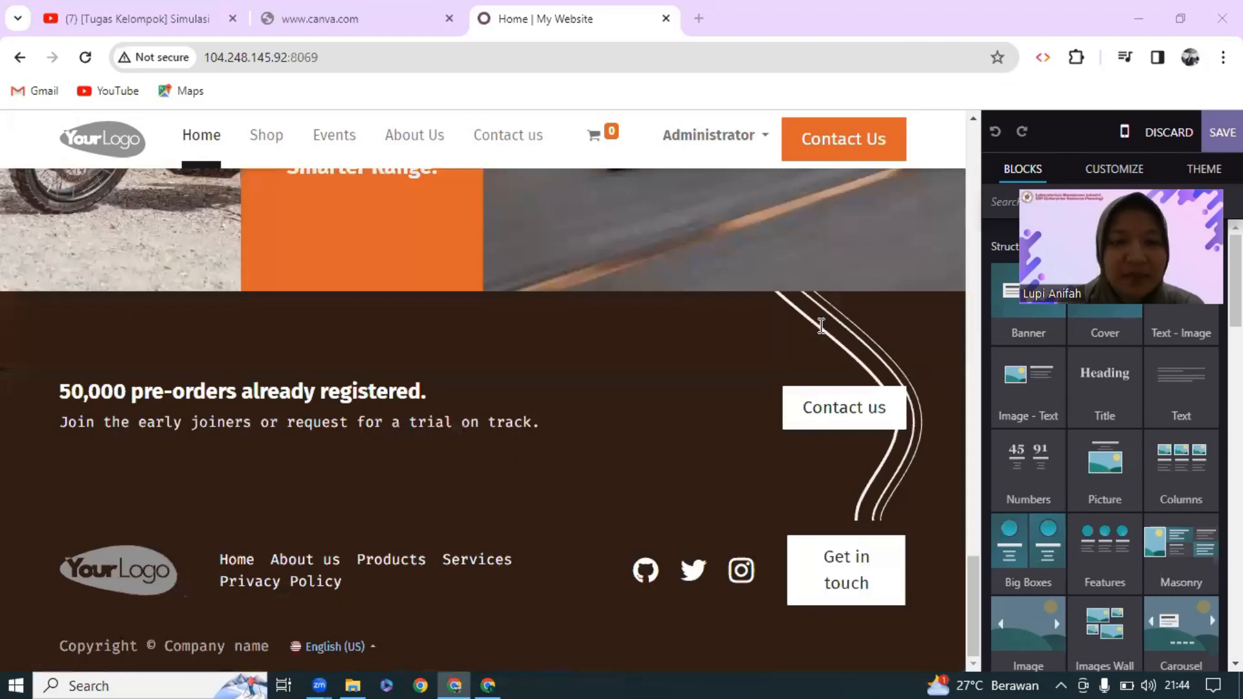
scroll(821, 325, "up", 18)
scroll(820, 326, "up", 6)
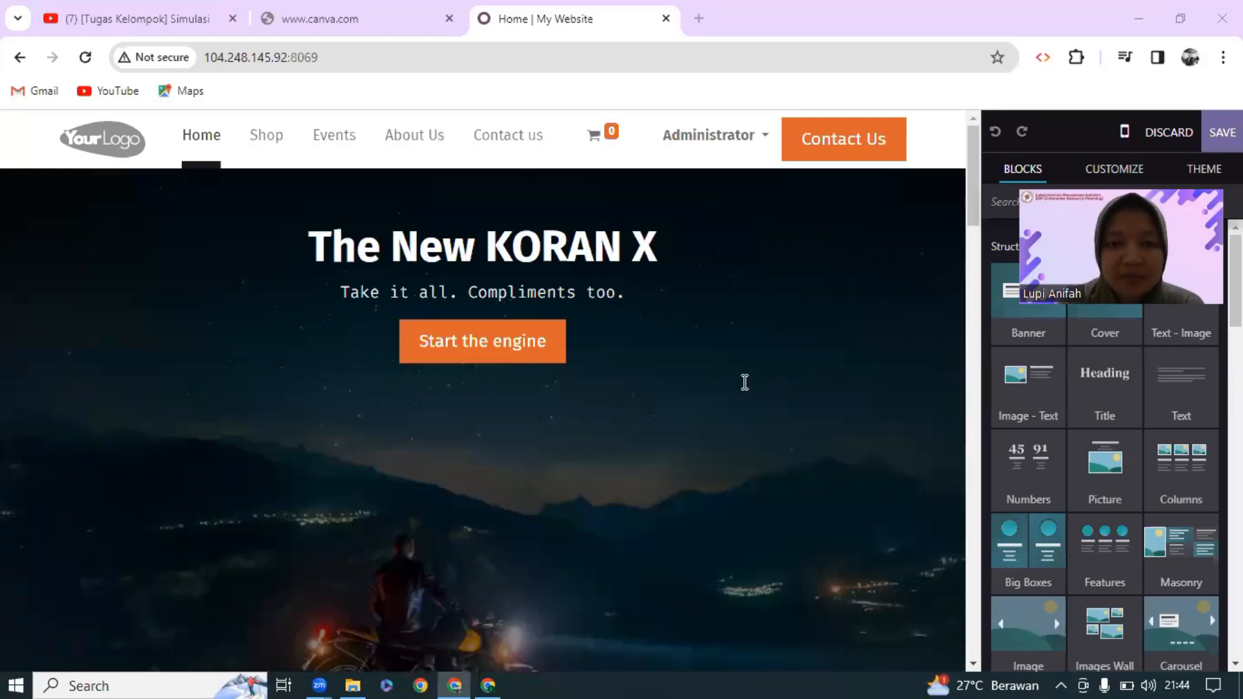
Replace the cover banner's heading on the home page with "TRIABLE SERVICES"
left_click(785, 570)
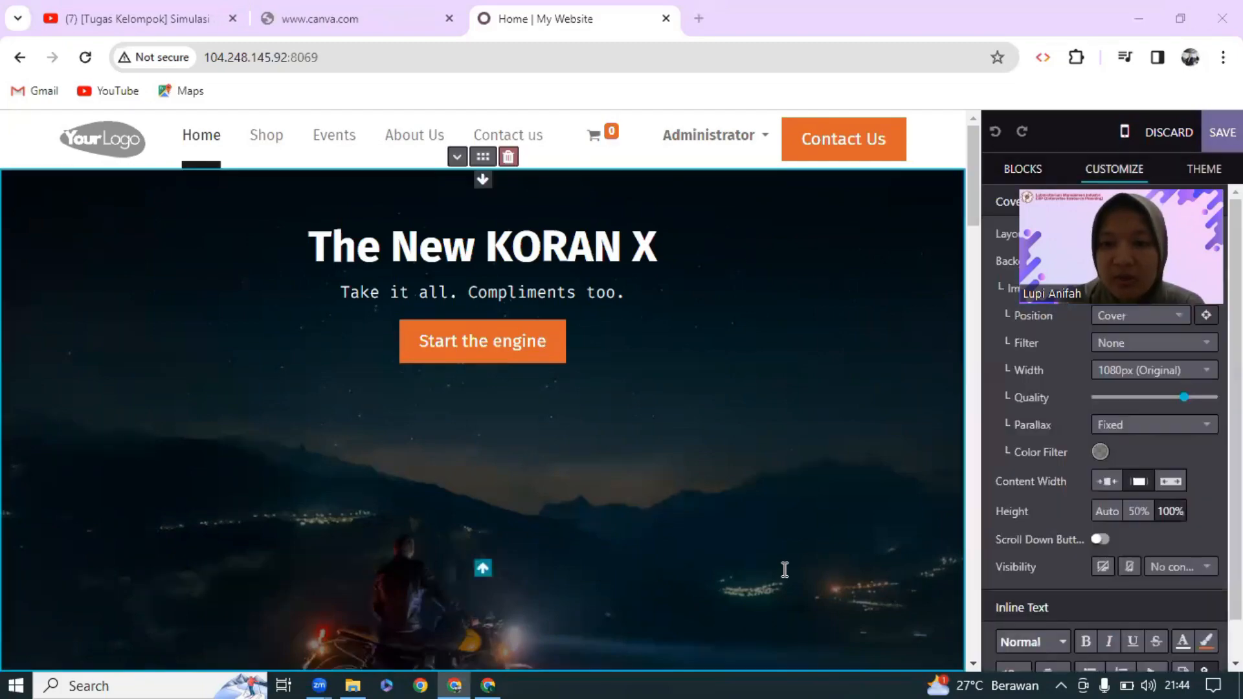
scroll(784, 569, "down", 1)
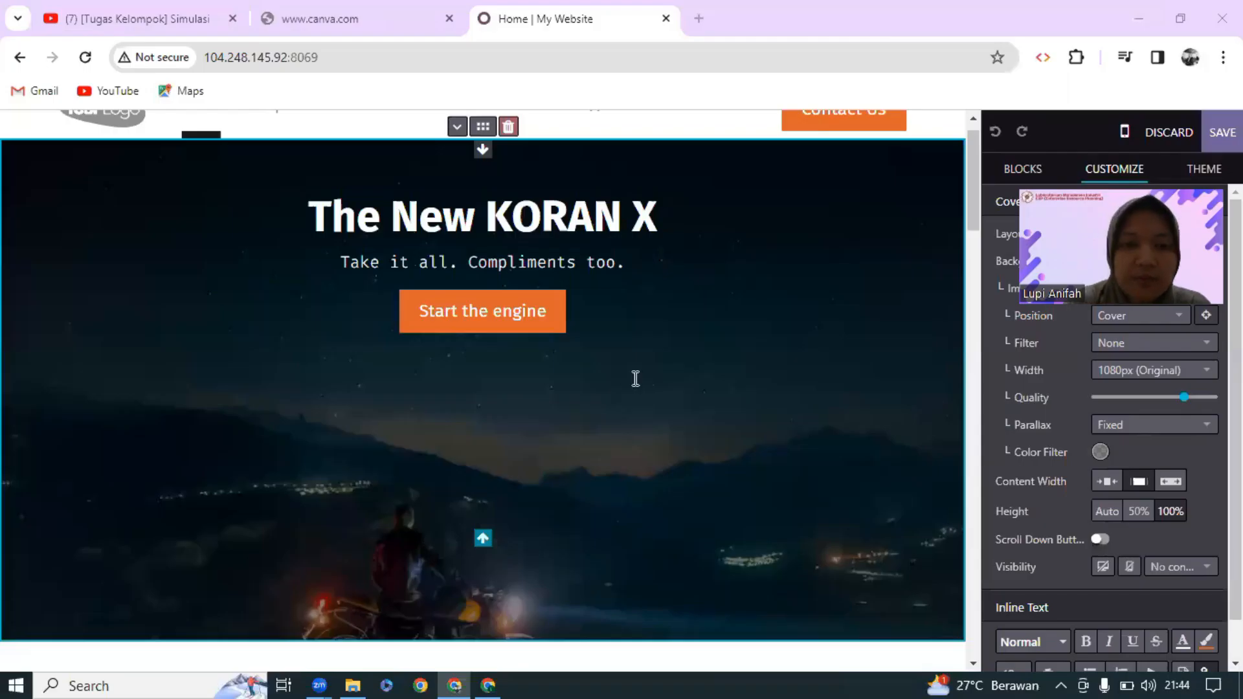
scroll(635, 379, "up", 1)
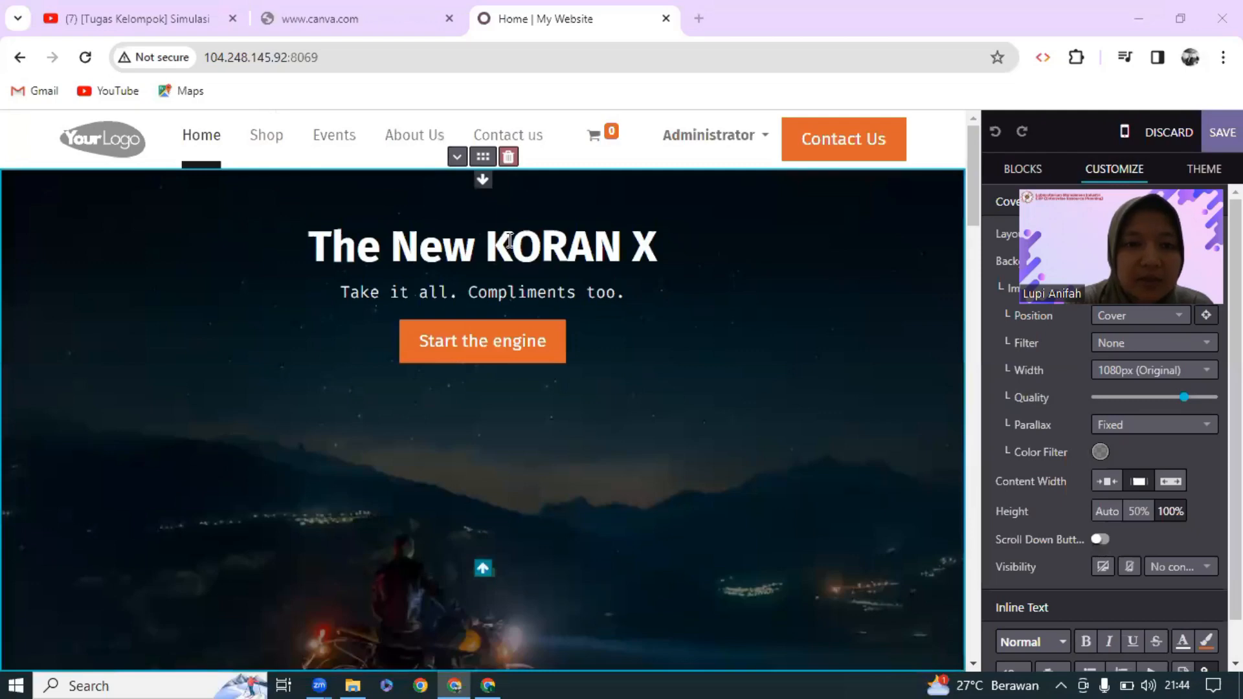
double_click(536, 247)
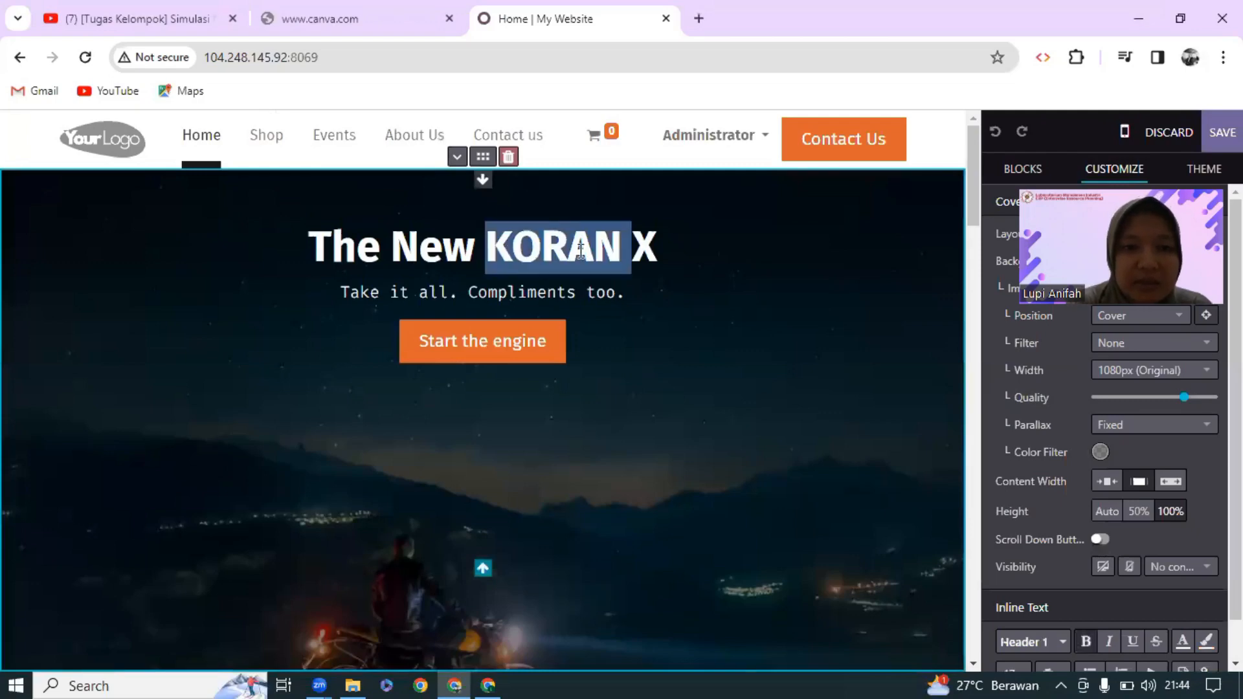
left_click(667, 253)
triple_click(308, 247)
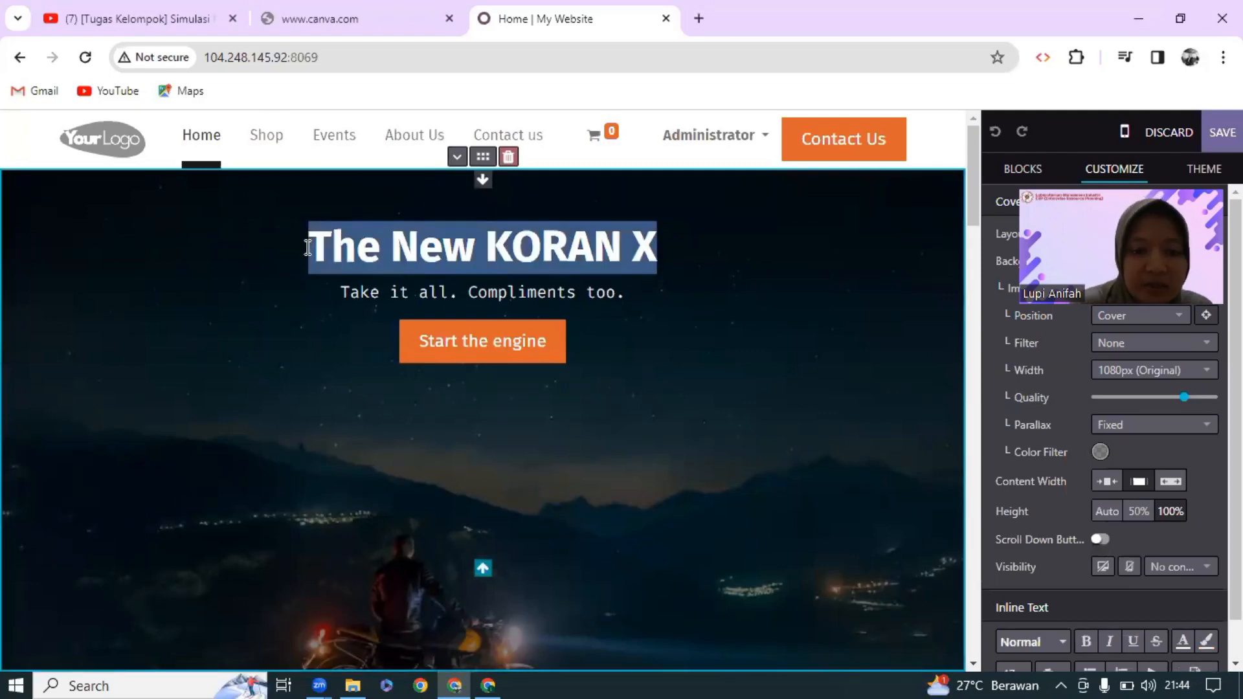
type("tr")
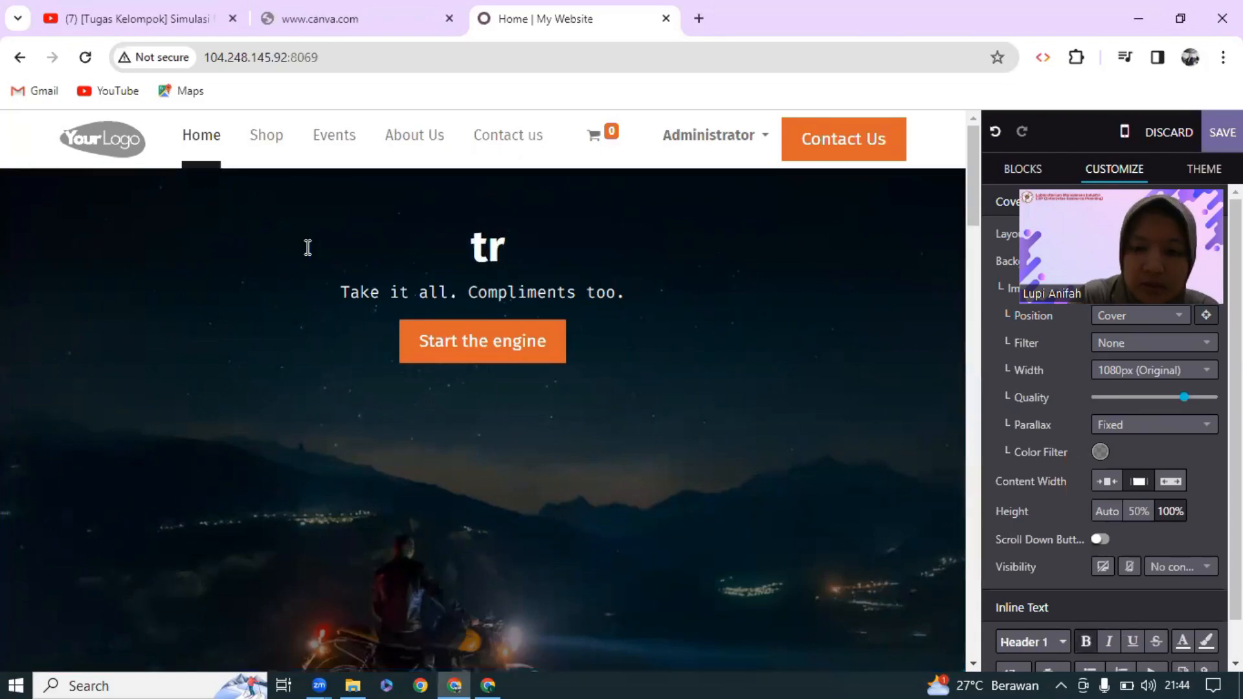
key("BackSpace")
key("BackSpace")
type("TRIAB")
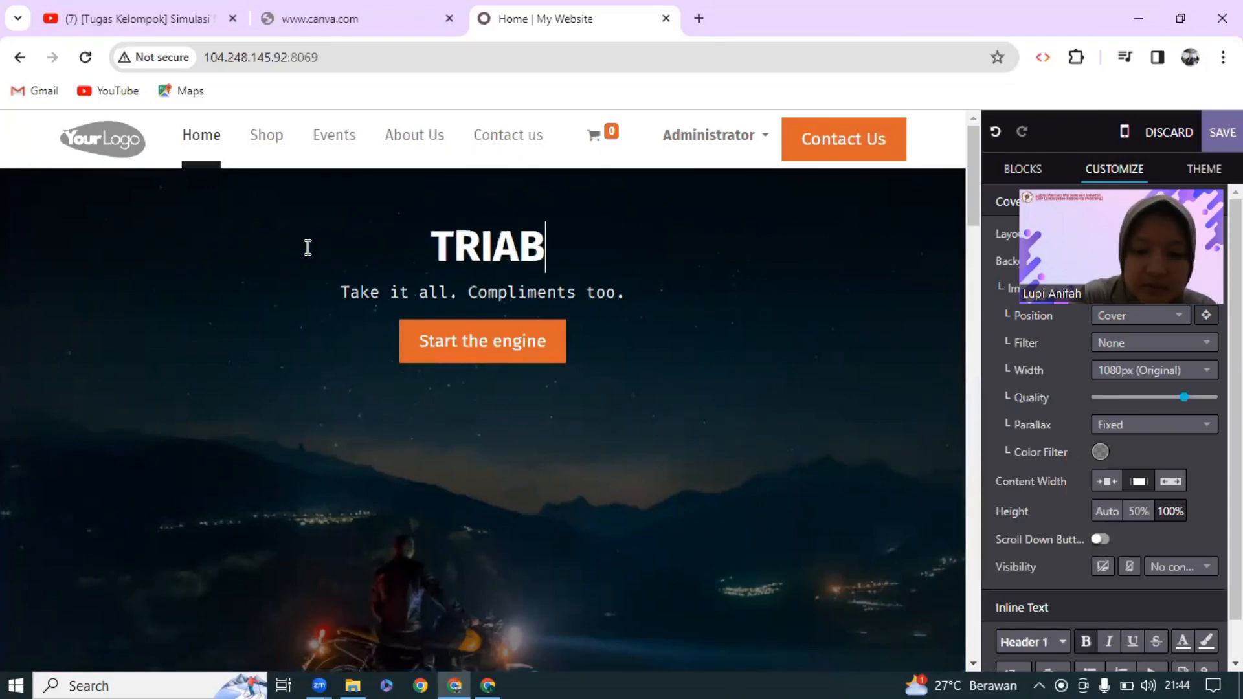
type("LE s")
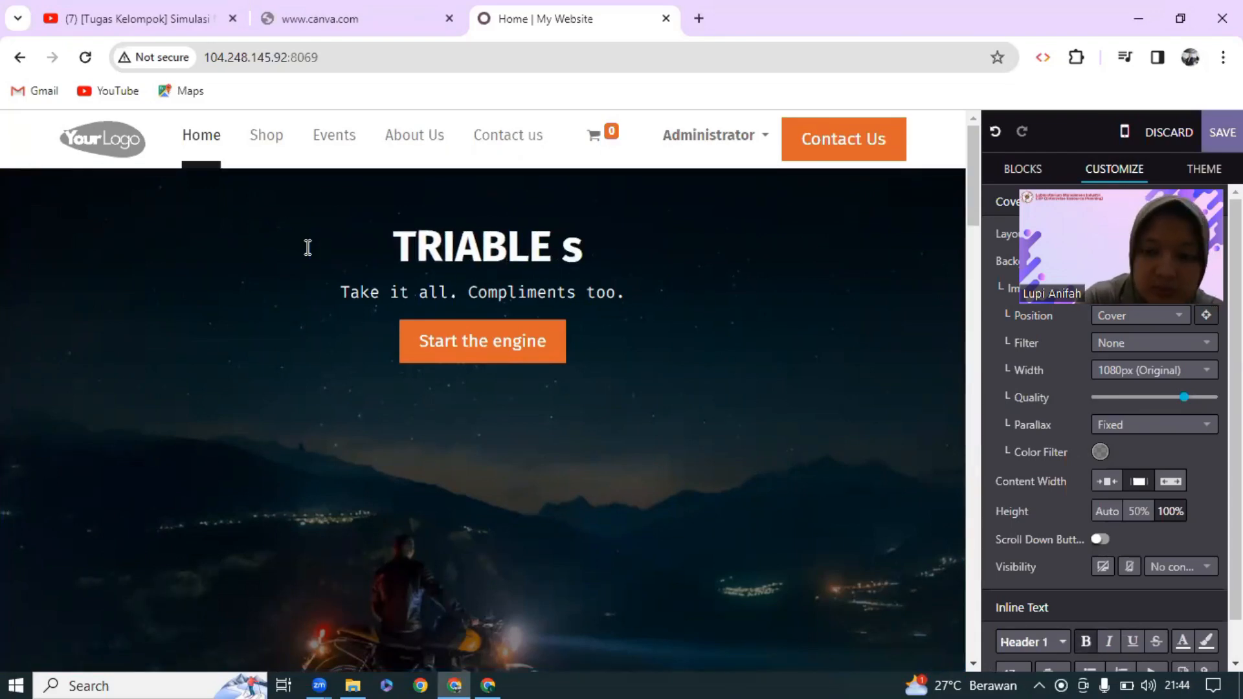
key("BackSpace")
type("SERVI")
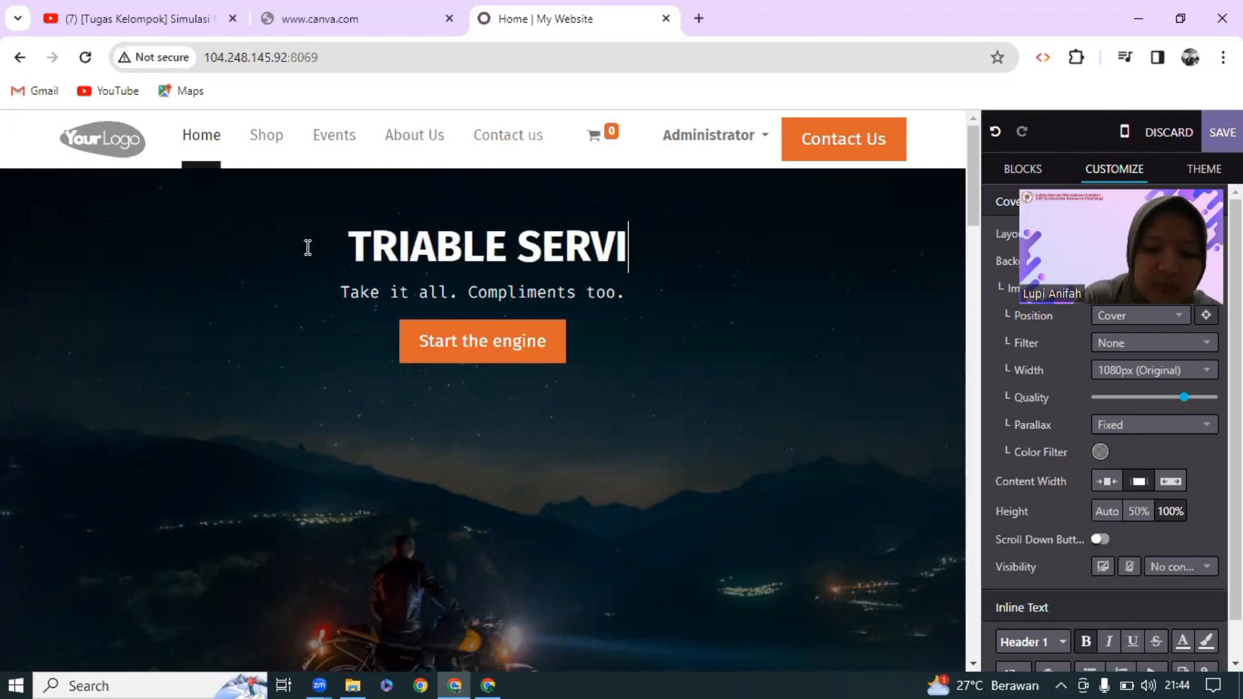
type("CES")
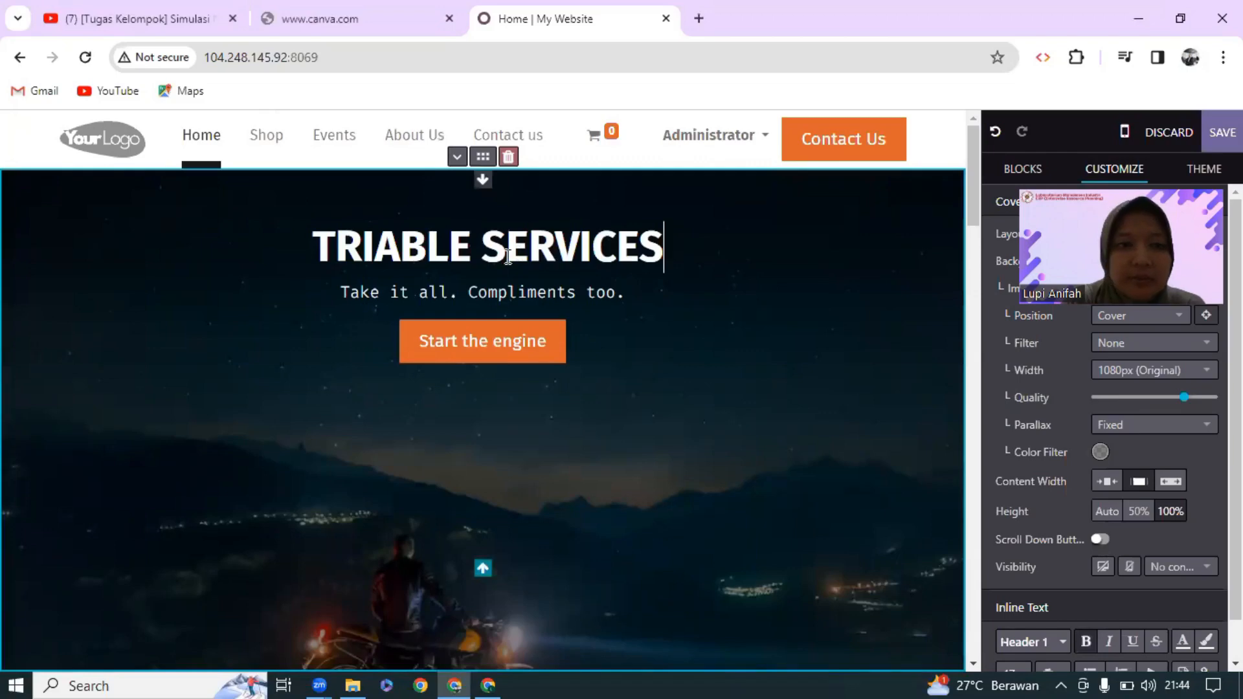
Replace the placeholder logo in the website header with the image PT from the Pictures folder
left_click(100, 141)
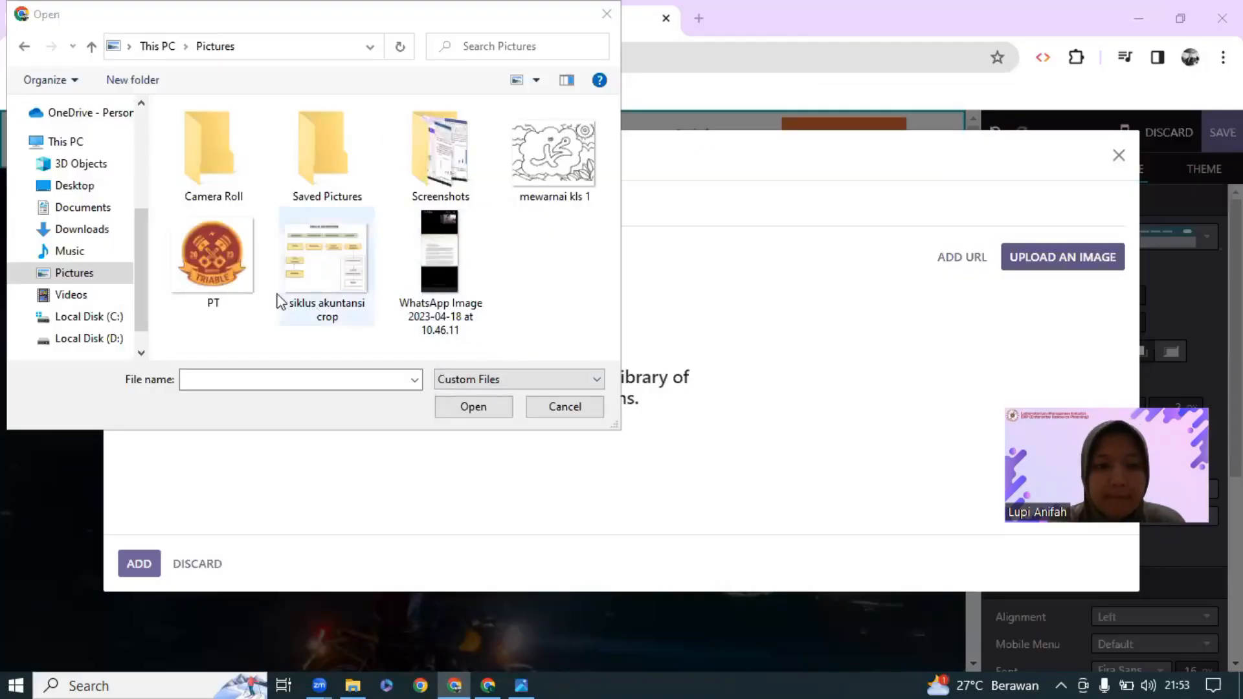
left_click(228, 285)
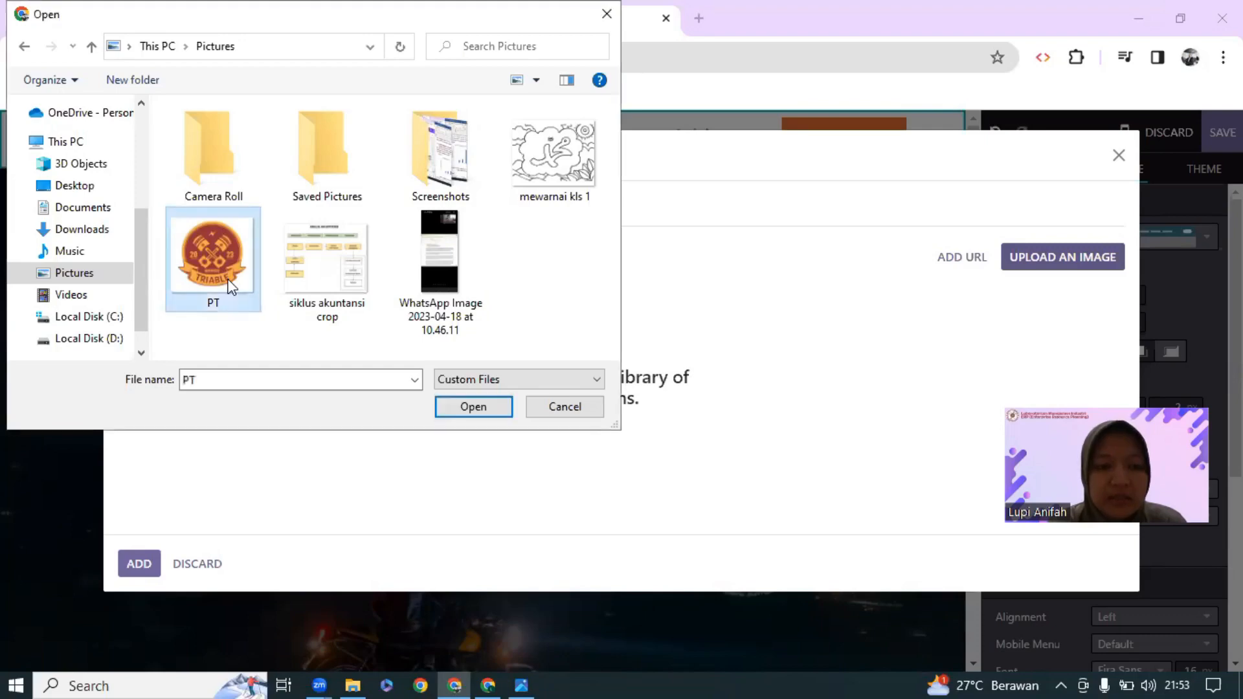
left_click(472, 406)
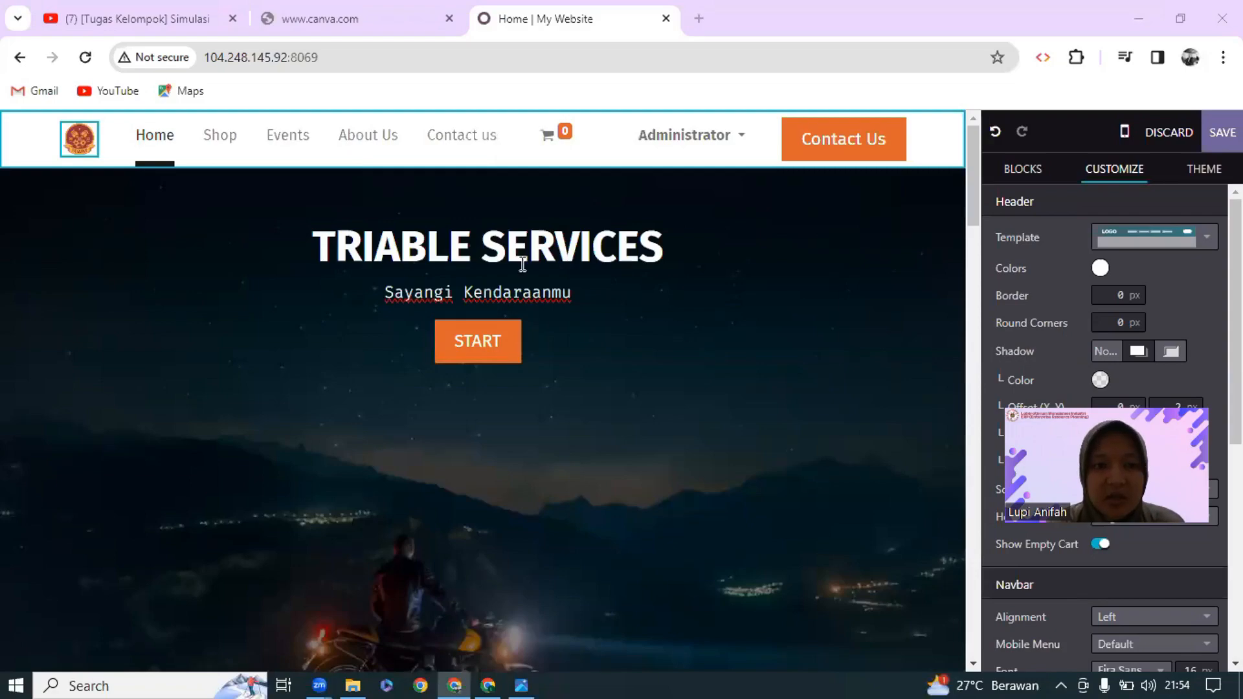
Move the "No compromise" section down one place, below the "Electric Driving" section
scroll(522, 264, "down", 10)
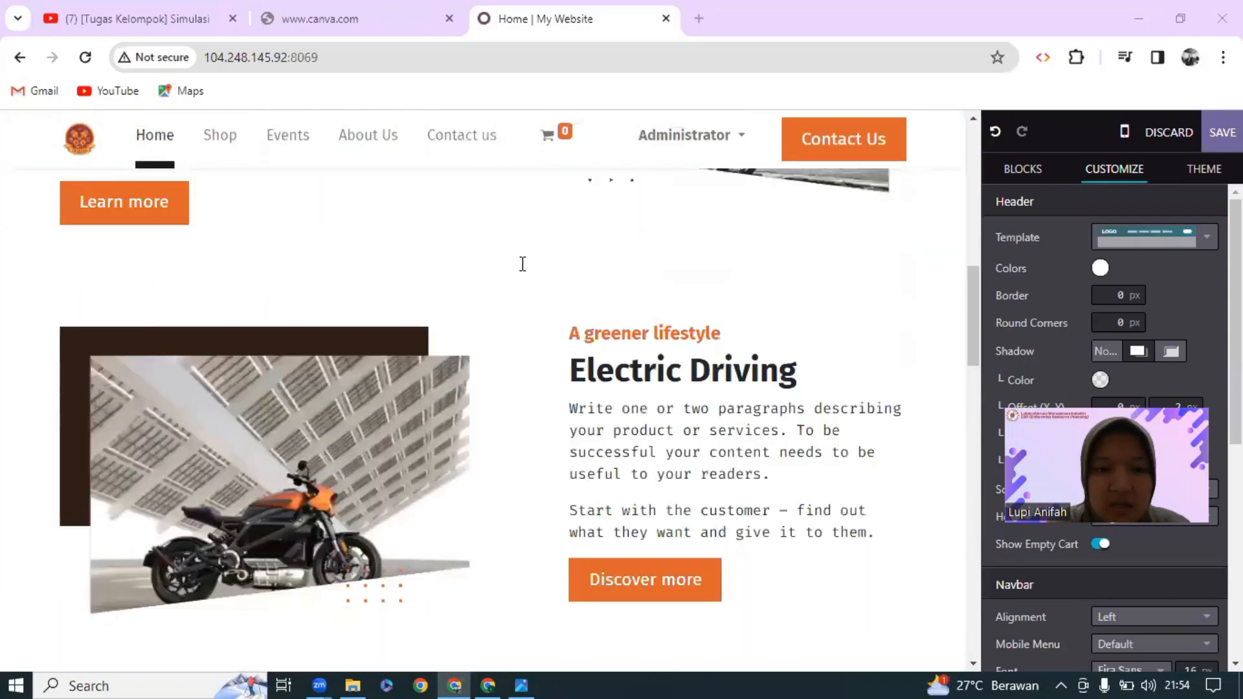
scroll(521, 263, "up", 12)
scroll(706, 327, "down", 3)
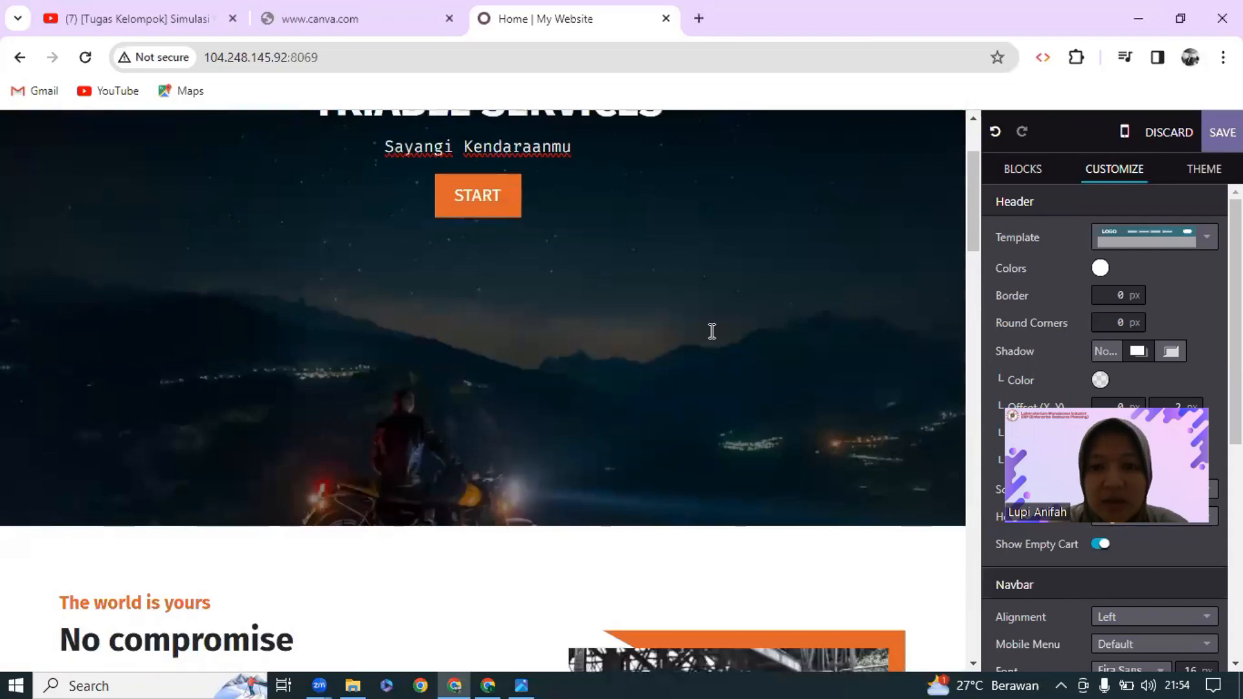
scroll(712, 331, "up", 2)
left_click(712, 331)
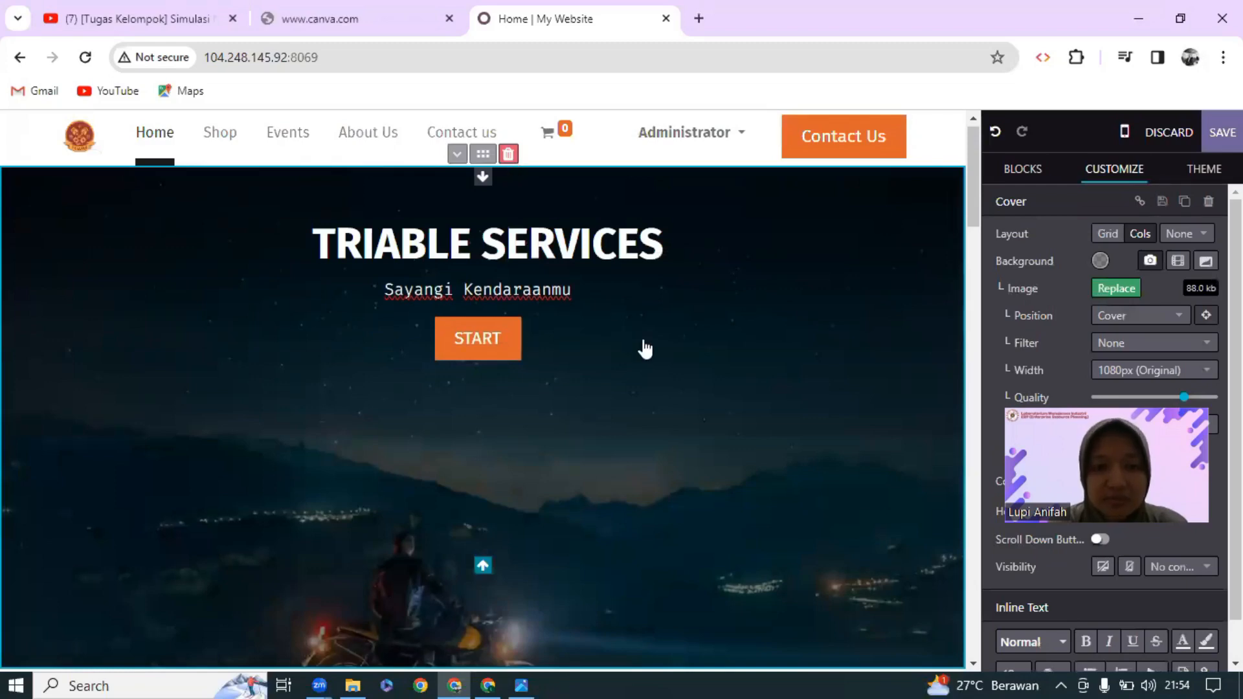
scroll(645, 349, "down", 5)
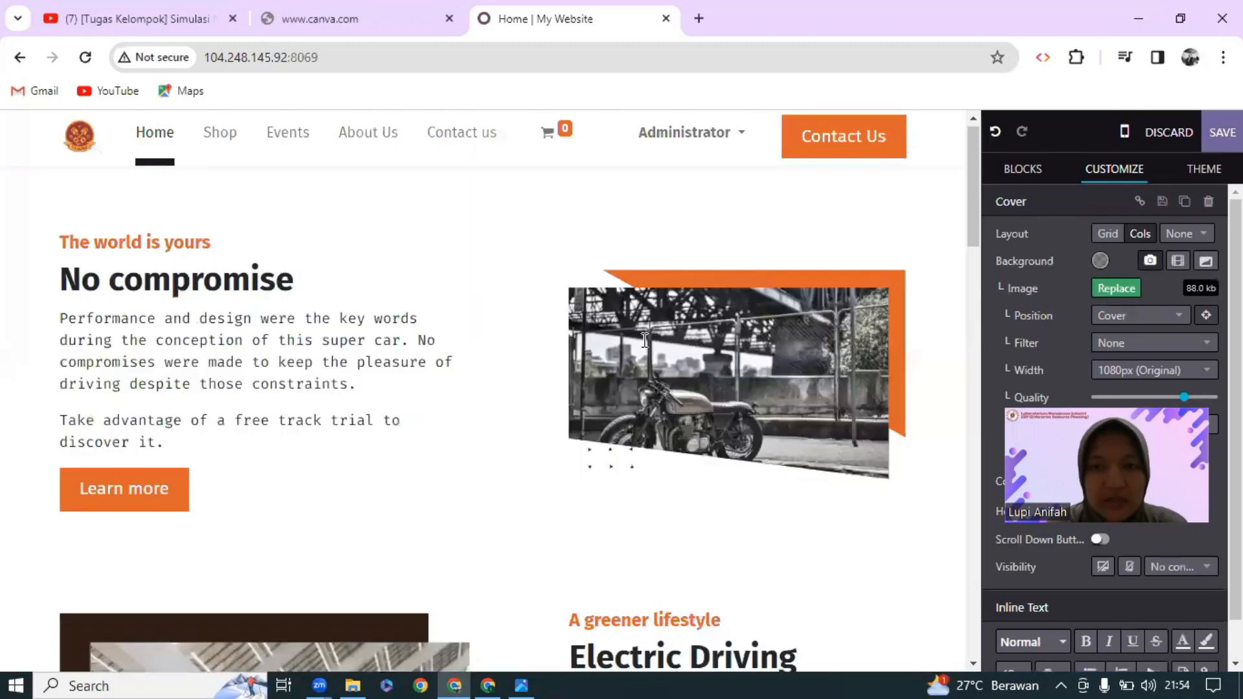
left_click(580, 293)
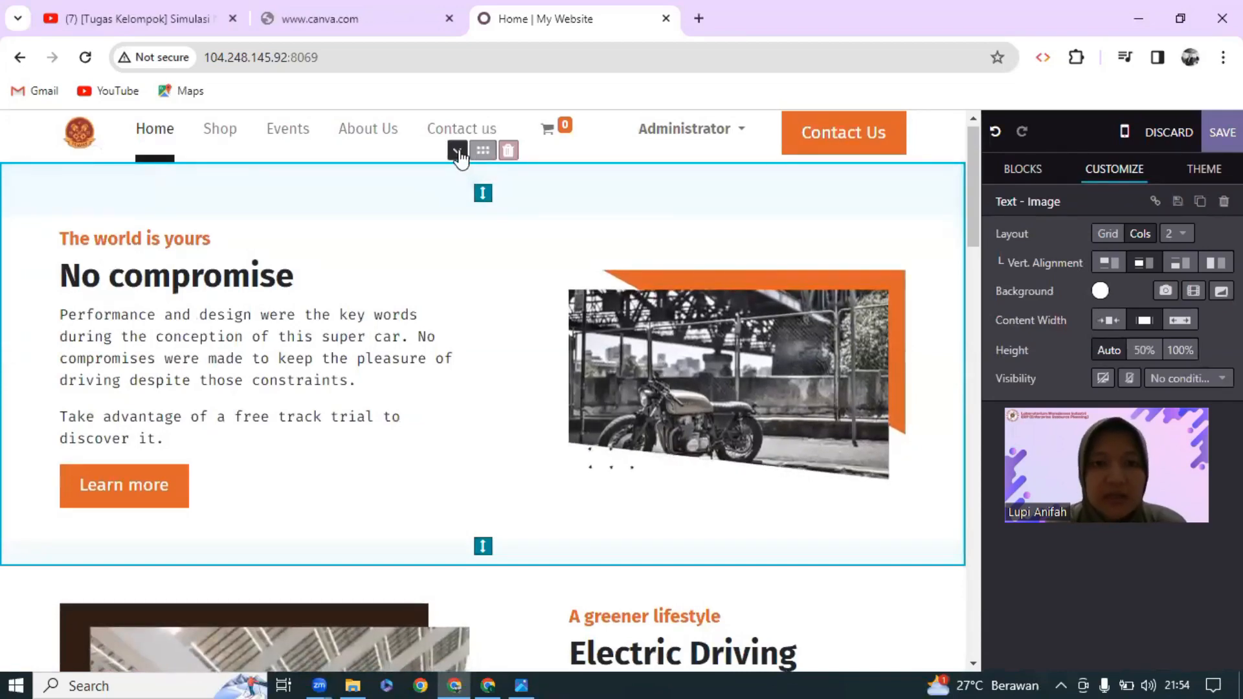
left_click(458, 153)
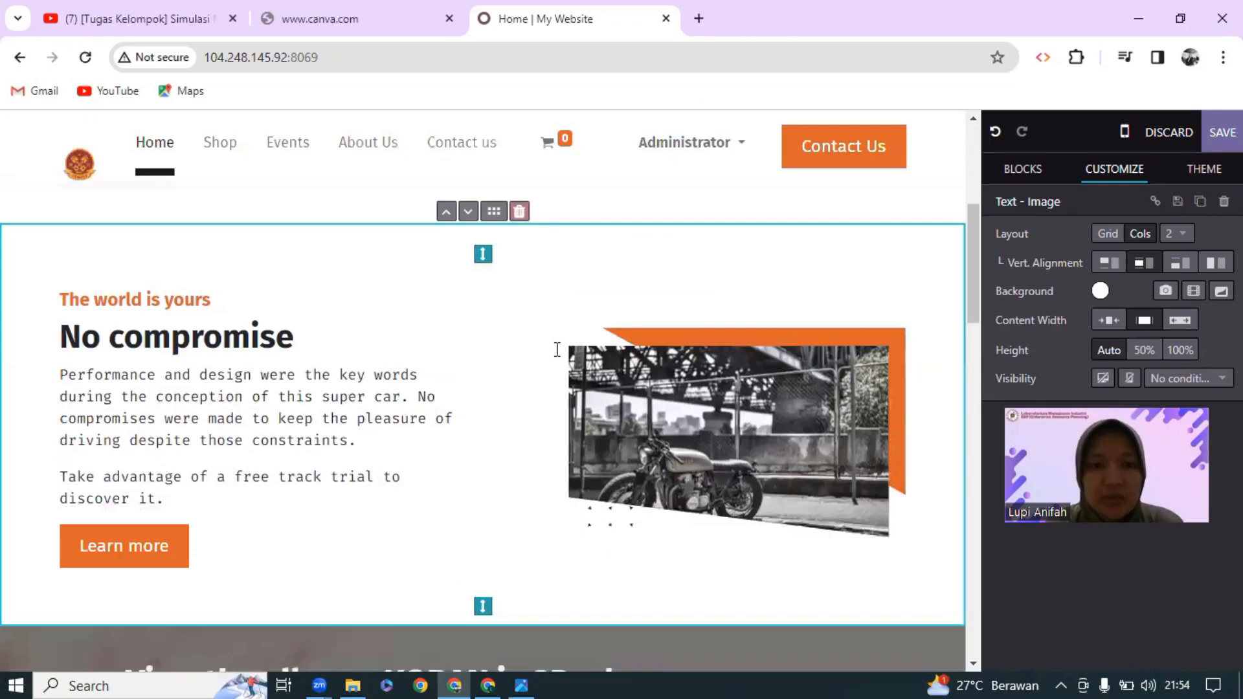
scroll(556, 350, "up", 5)
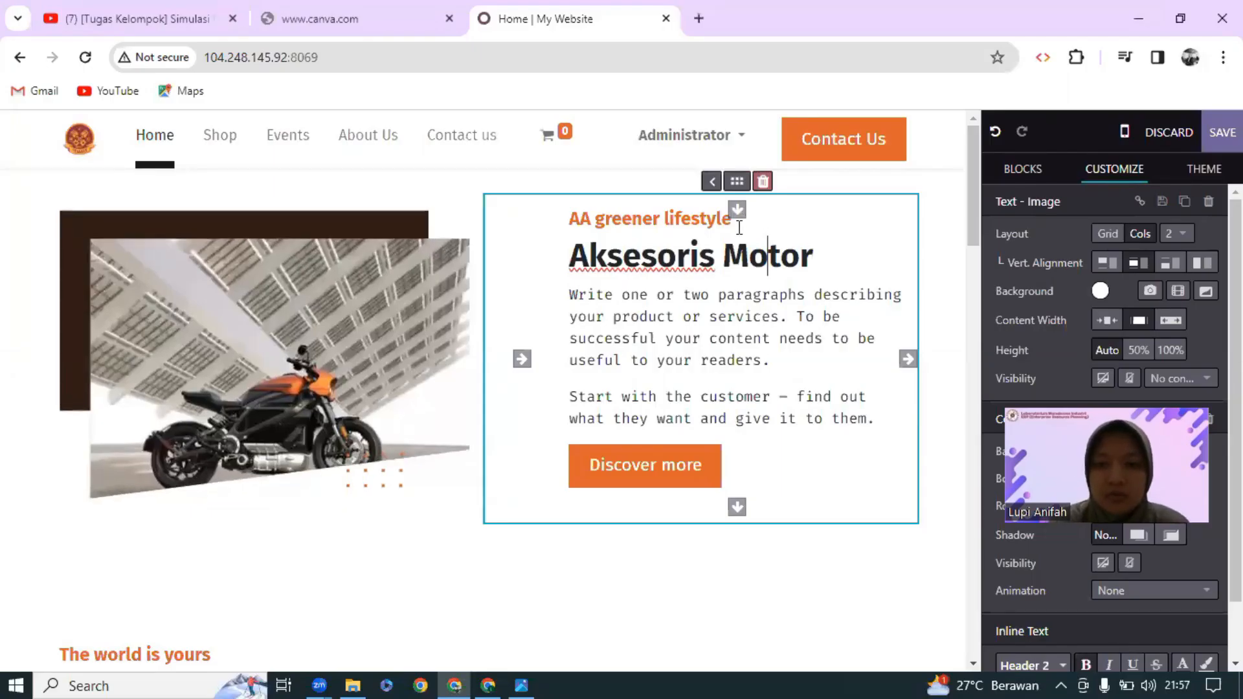
Delete the "AA greener lifestyle" subtitle above the "Aksesoris Motor" heading
left_click(573, 228)
triple_click(563, 222)
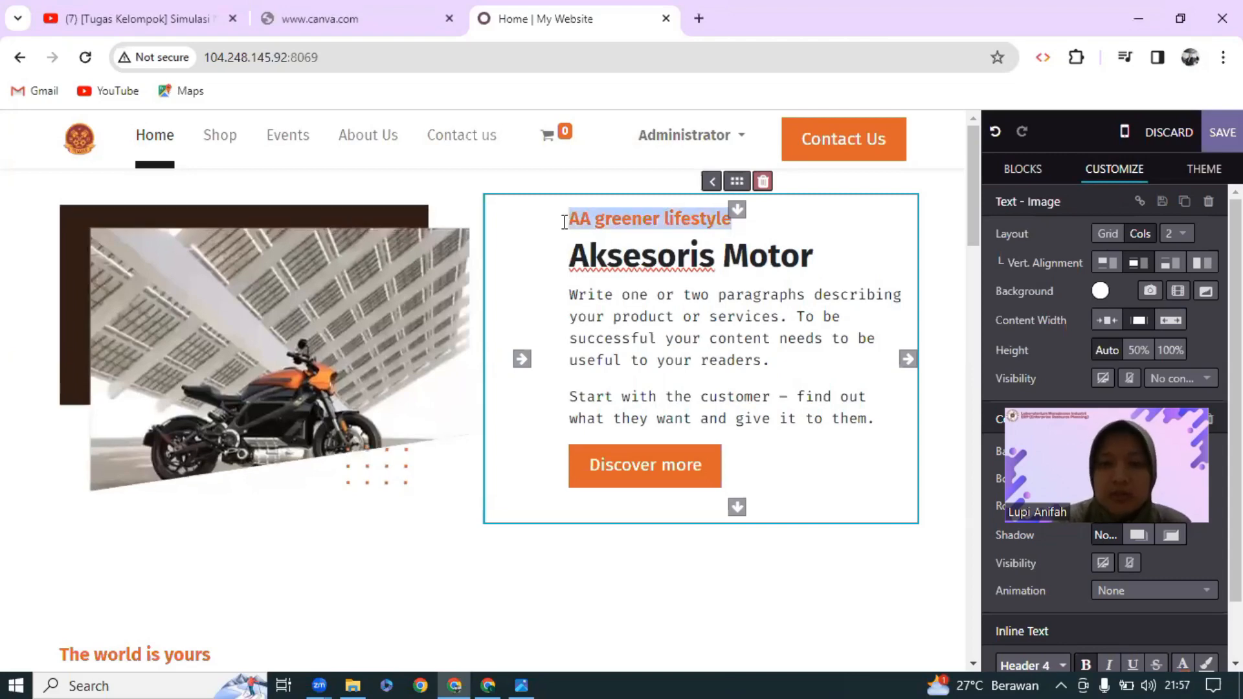
key("BackSpace")
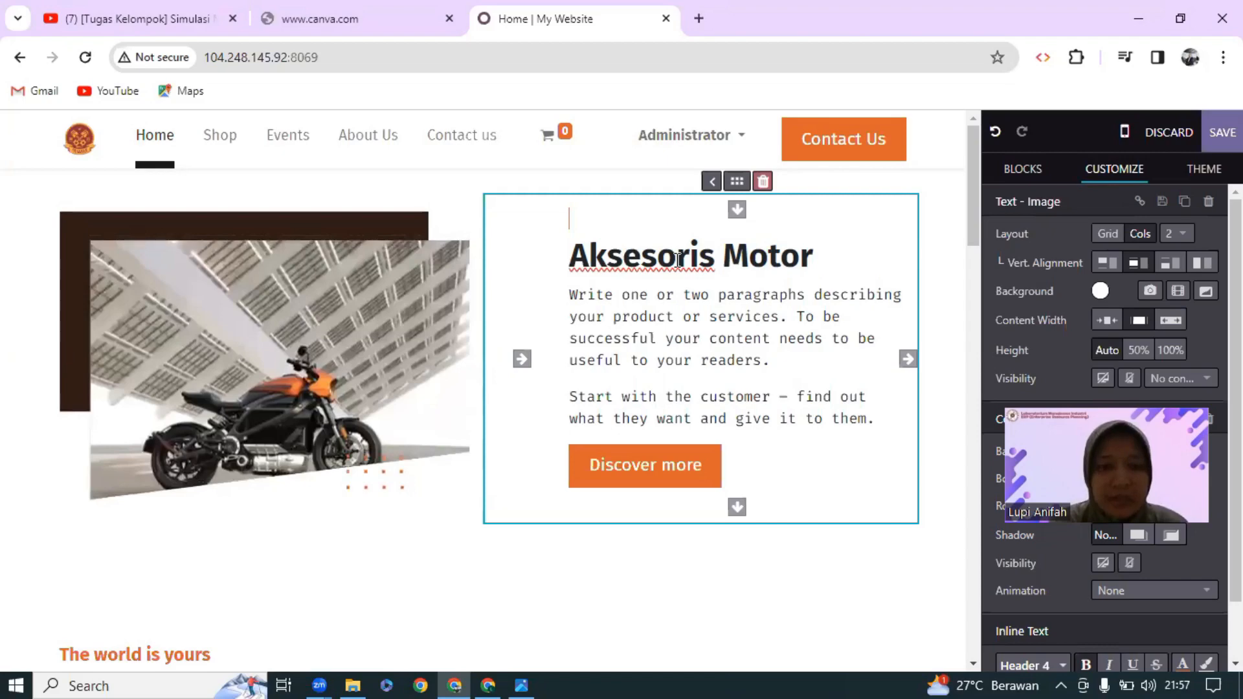
Examine the home page from the "Aksesoris Motor" section through the TRIABLE SERVICES banner to the "Electrifying Performance" and "Smarter Range" tiles
scroll(677, 259, "down", 6)
scroll(677, 259, "down", 5)
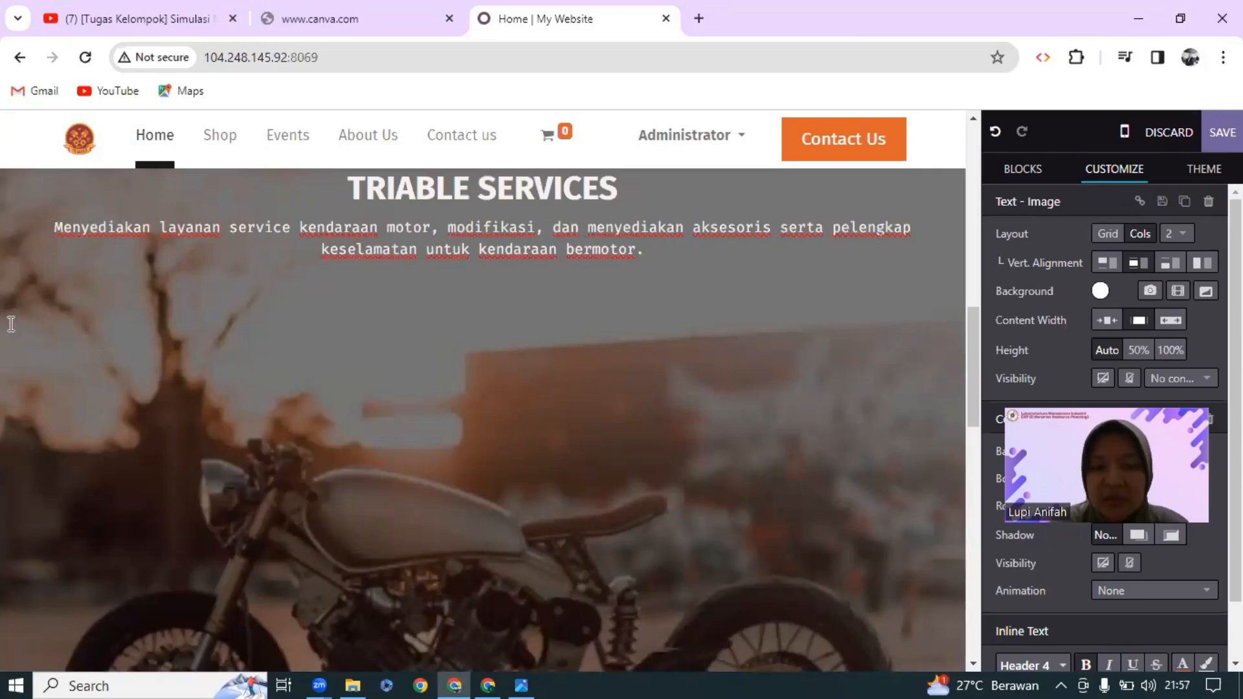
scroll(11, 324, "down", 2)
scroll(11, 323, "down", 3)
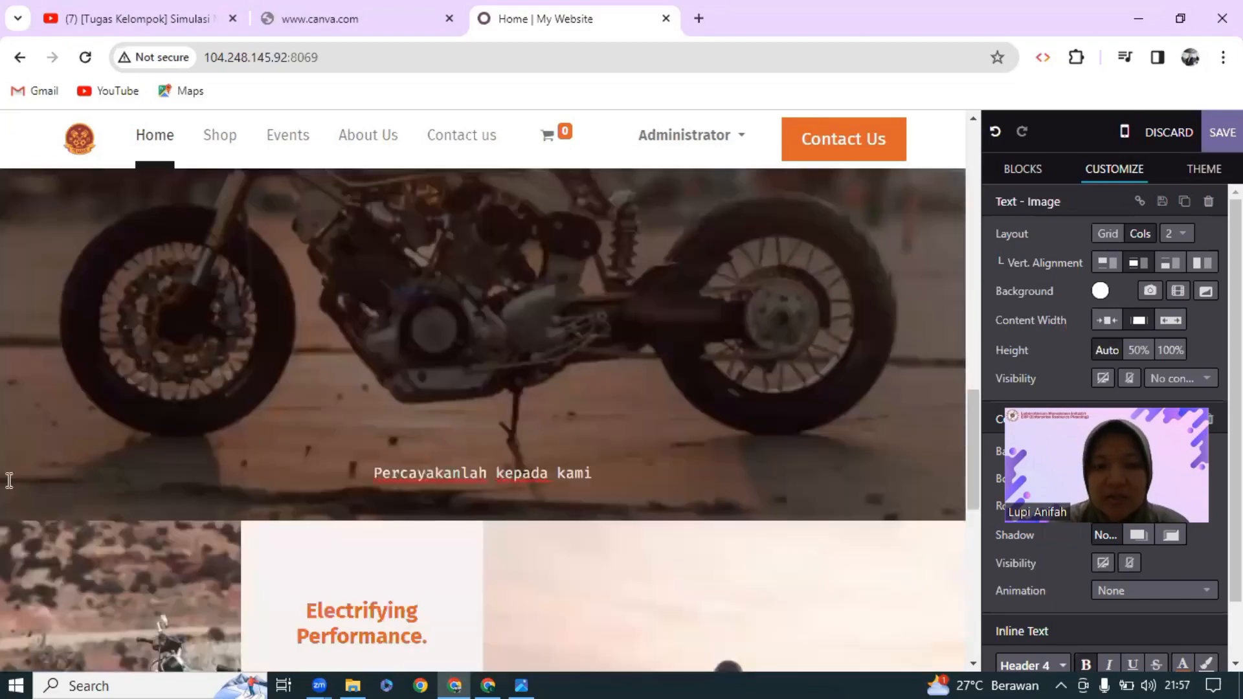
scroll(9, 481, "down", 1)
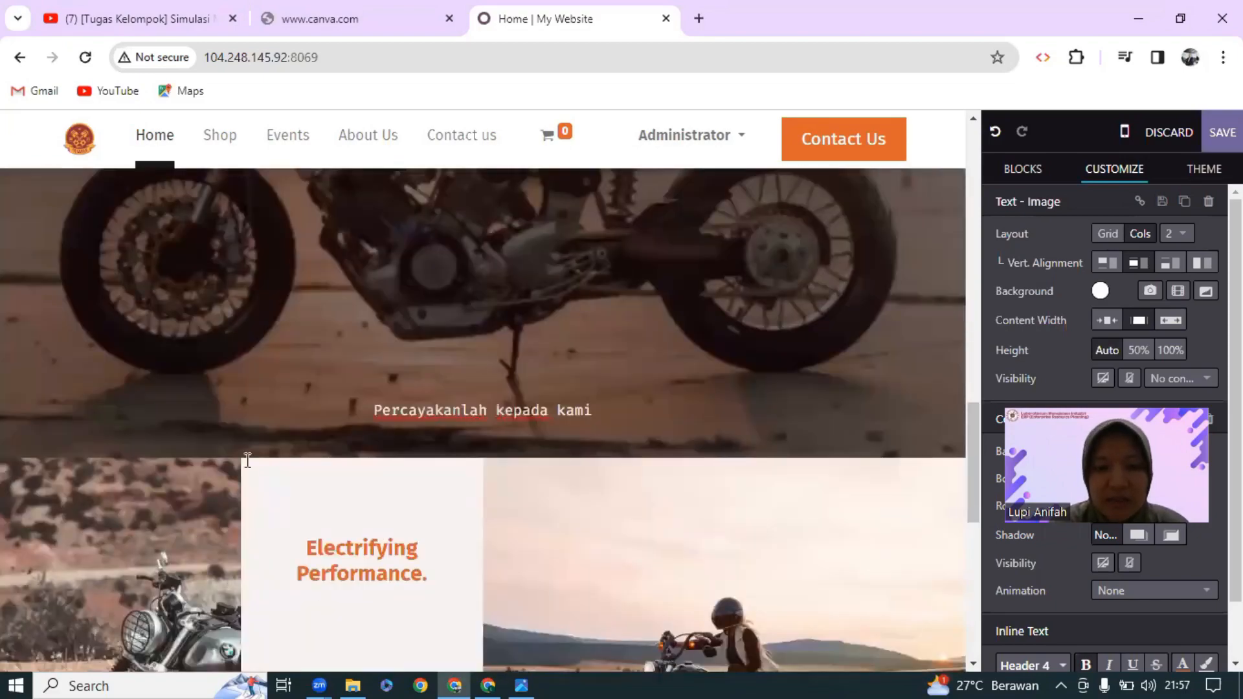
scroll(247, 460, "down", 2)
scroll(247, 460, "down", 2)
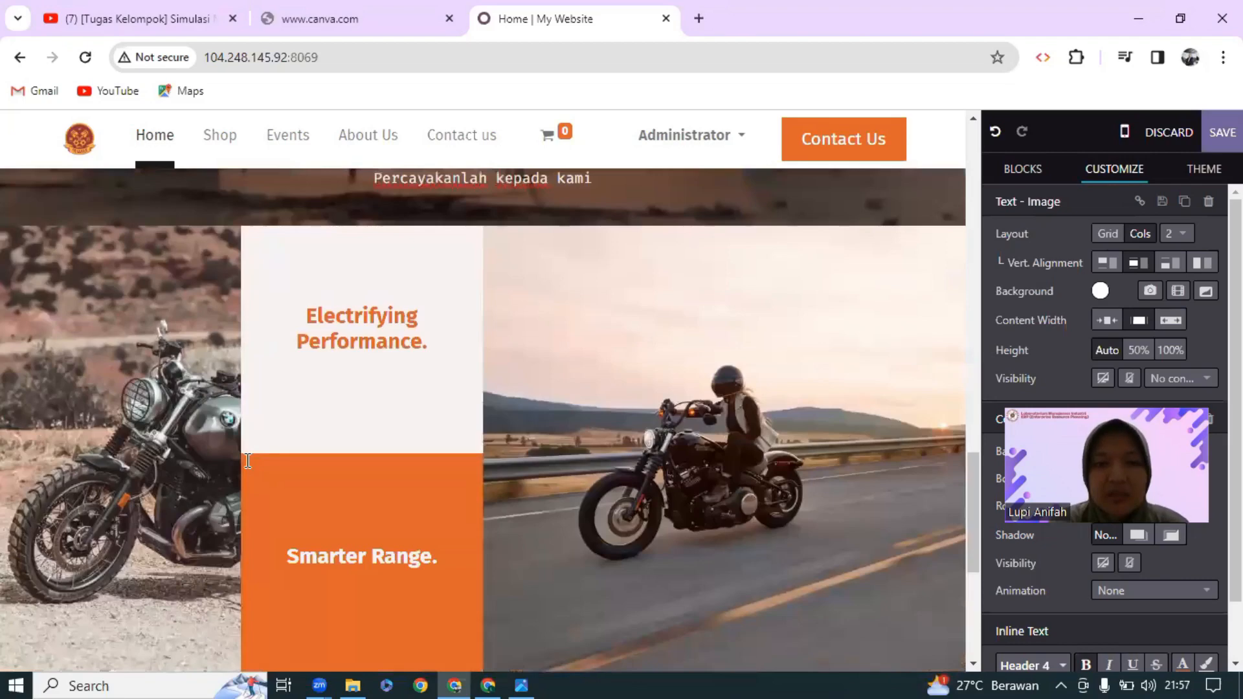
scroll(247, 460, "up", 20)
scroll(248, 460, "up", 3)
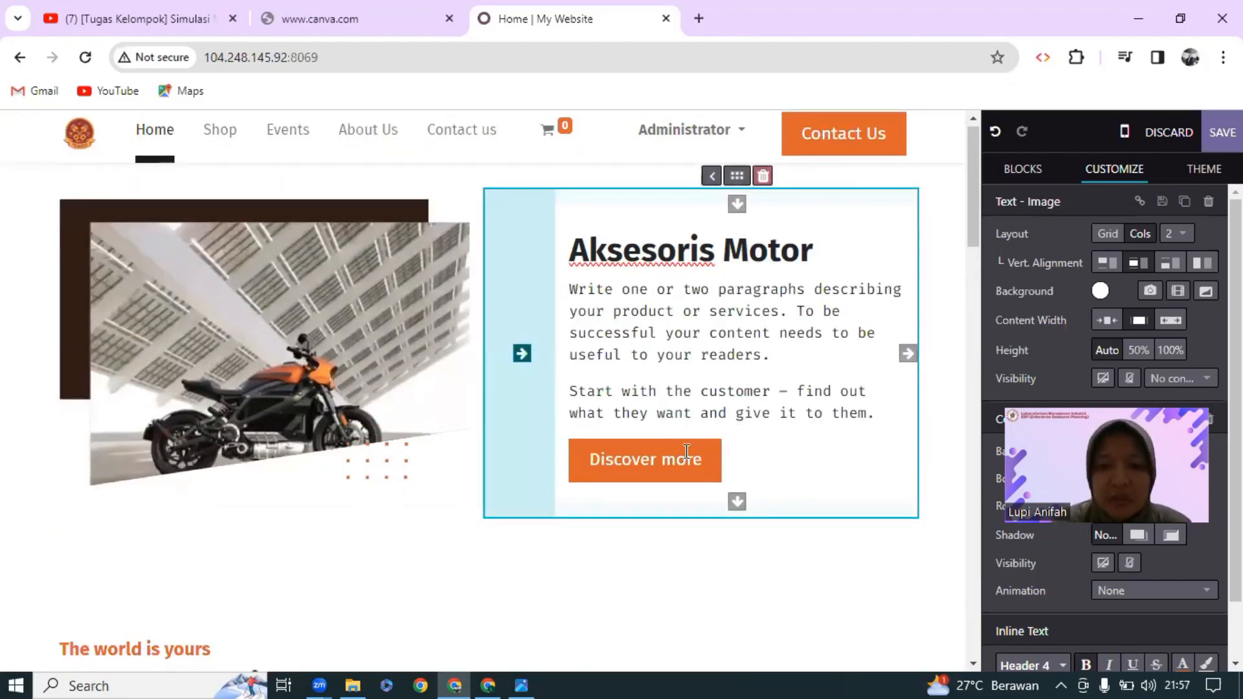
Replace the "Discover more" button label in the "Aksesoris Motor" section with "Info More"
left_click_drag(701, 460, 579, 462)
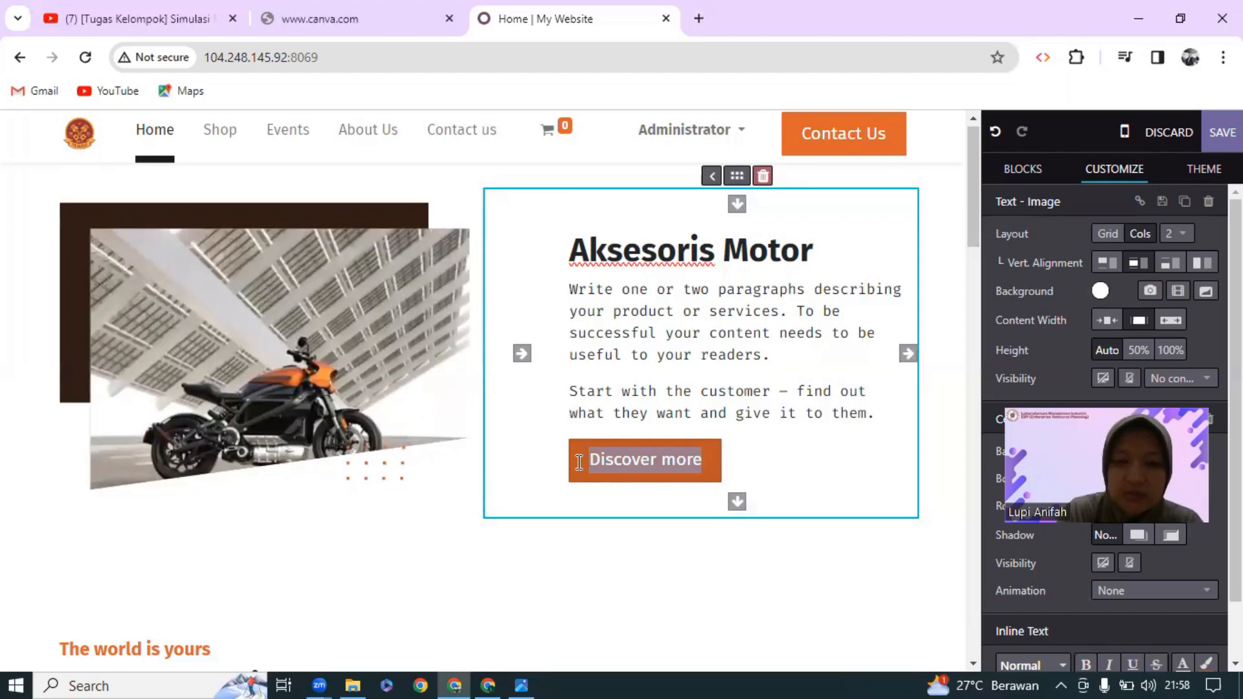
type("Info ")
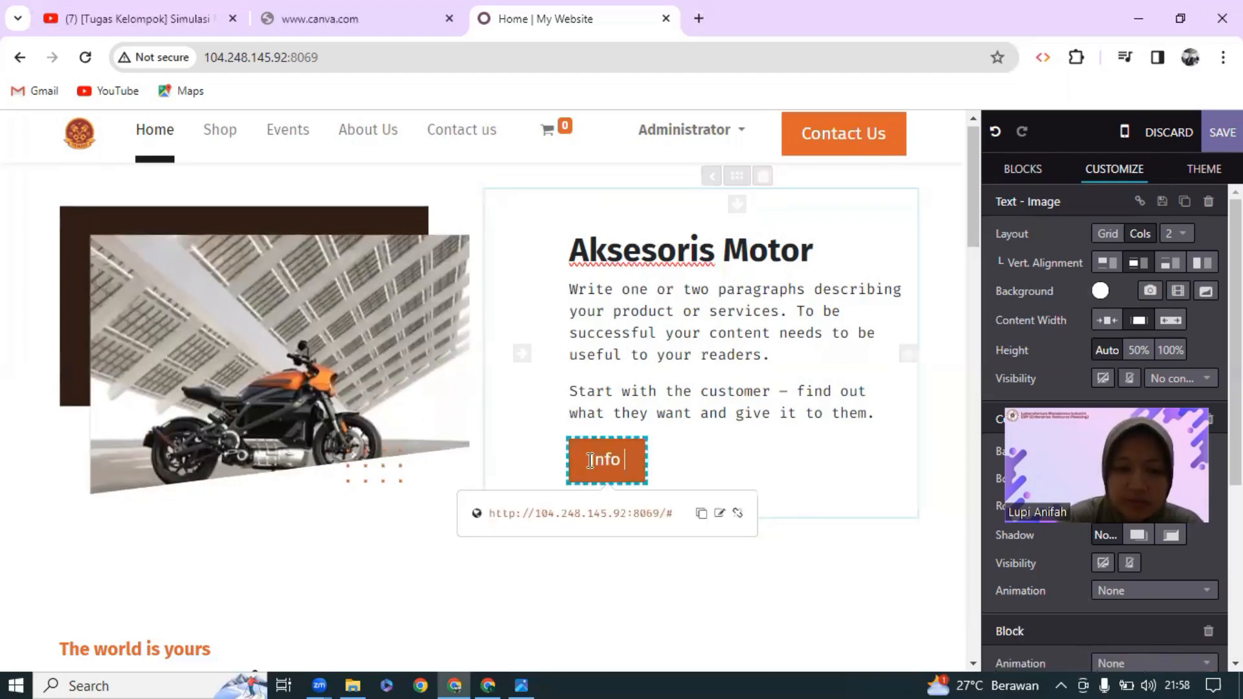
type("M ")
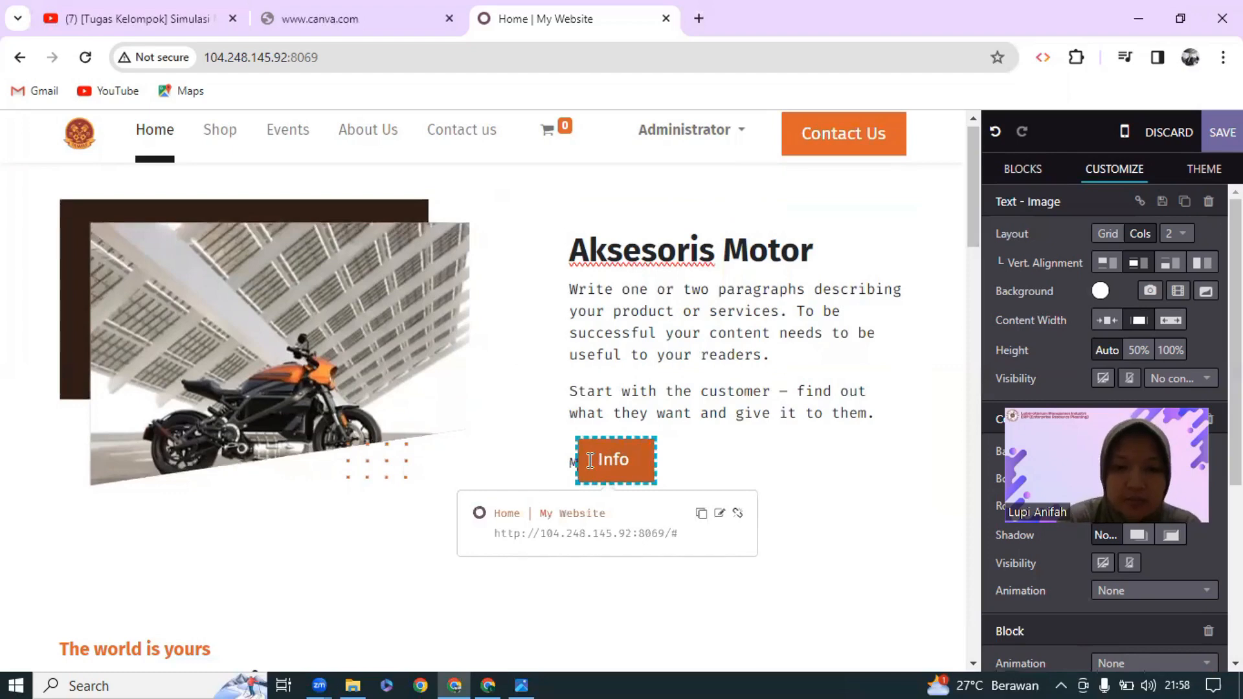
type("ore")
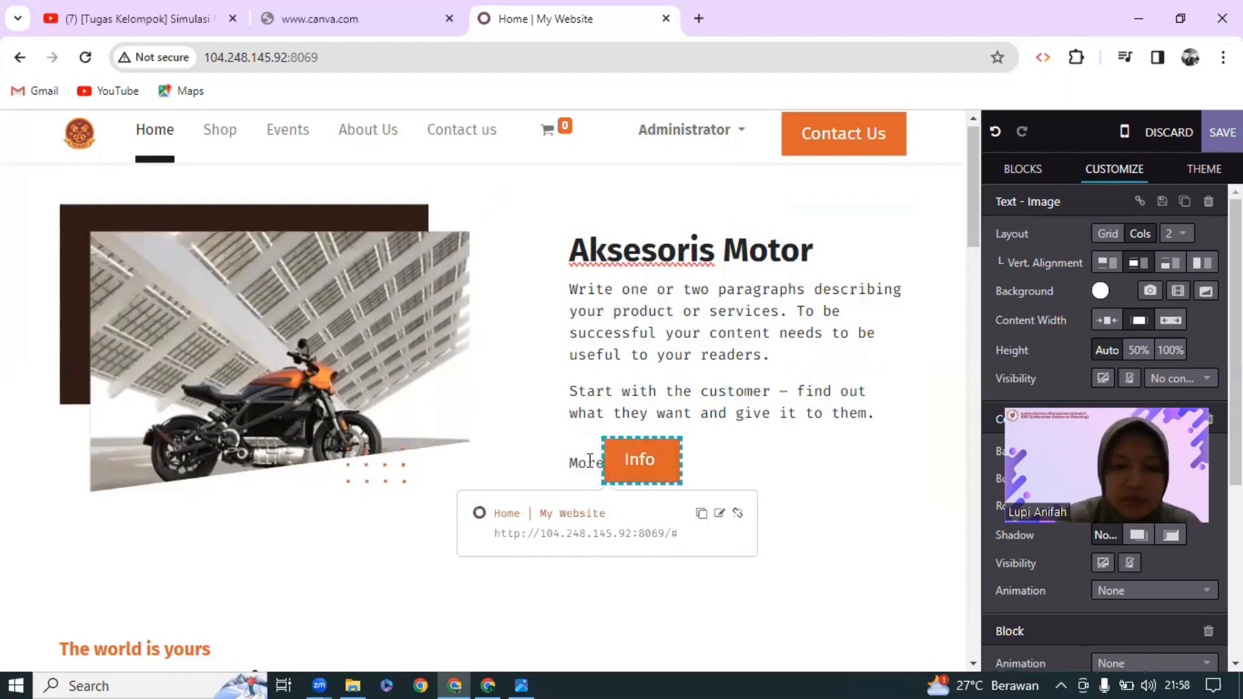
Remove the stray word before the button in the Aksesoris Motor block and make the button label read "More Info"
key("BackSpace")
key("BackSpace")
key("BackSpace")
key("BackSpace")
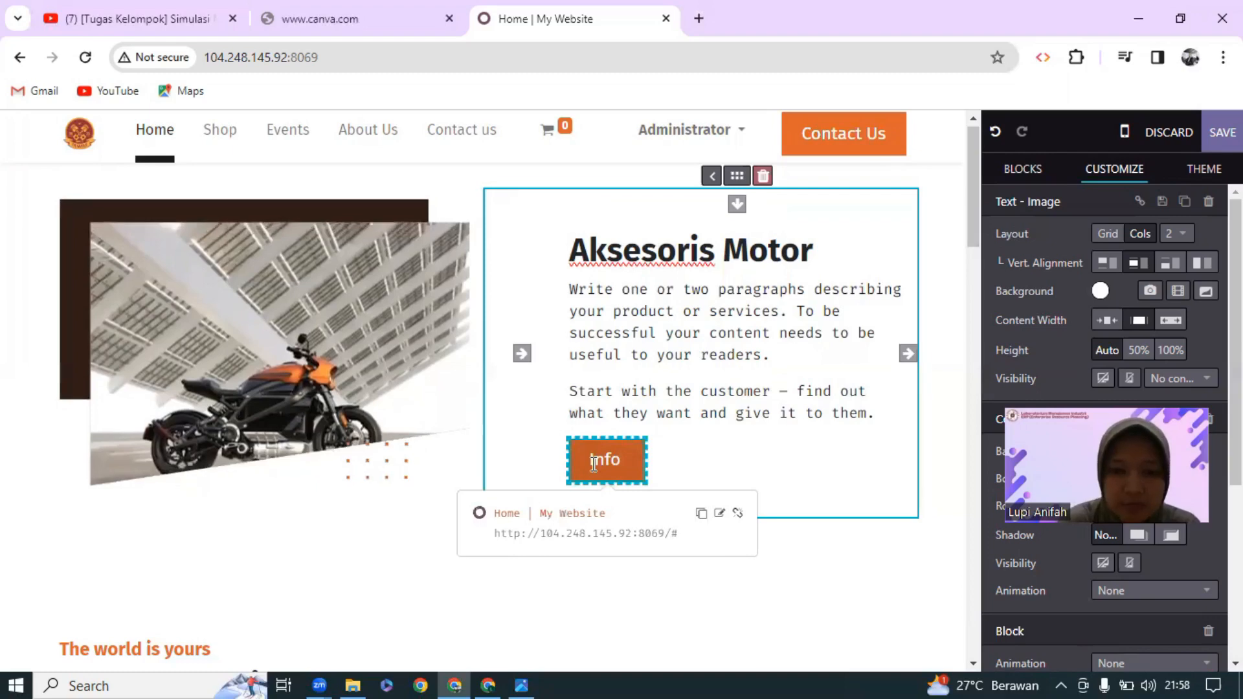
type("m")
key("BackSpace")
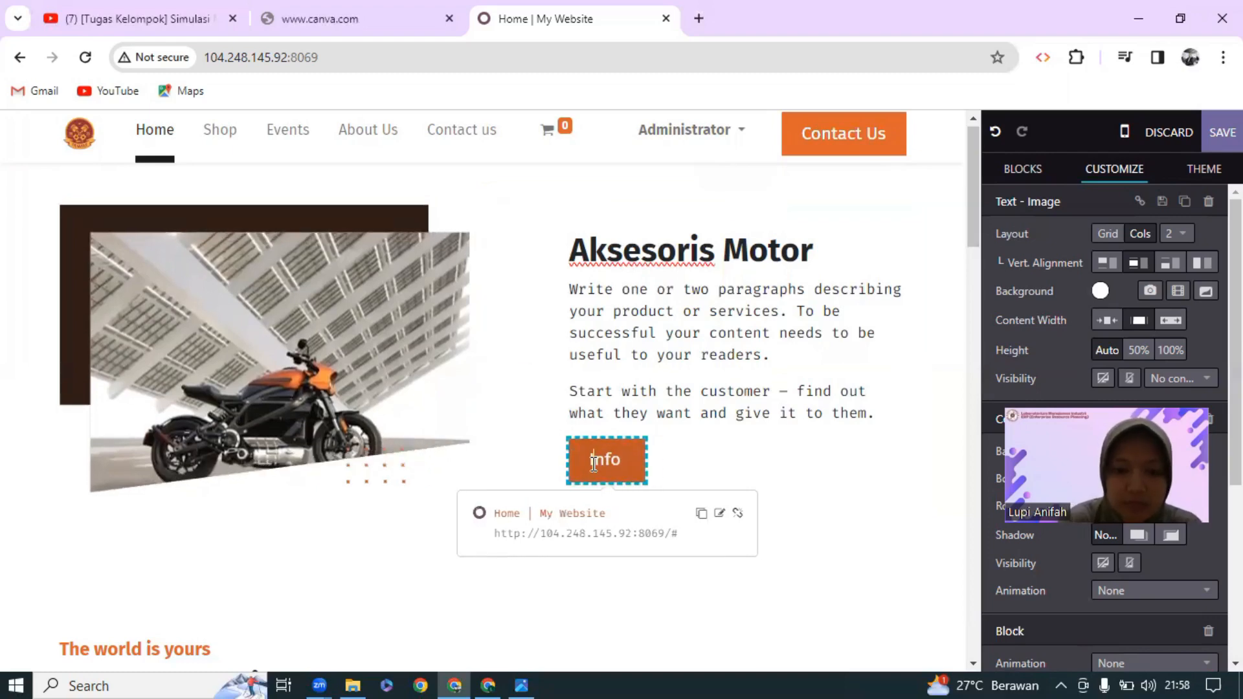
key("BackSpace")
type("M")
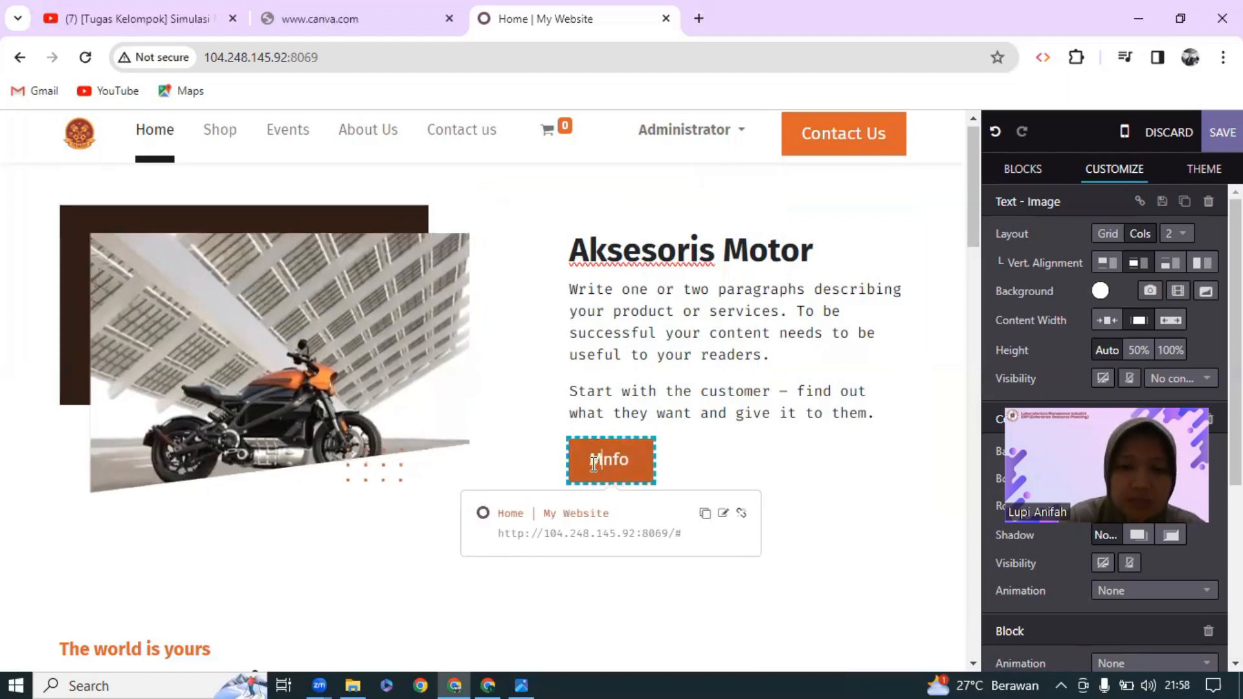
type("ore I")
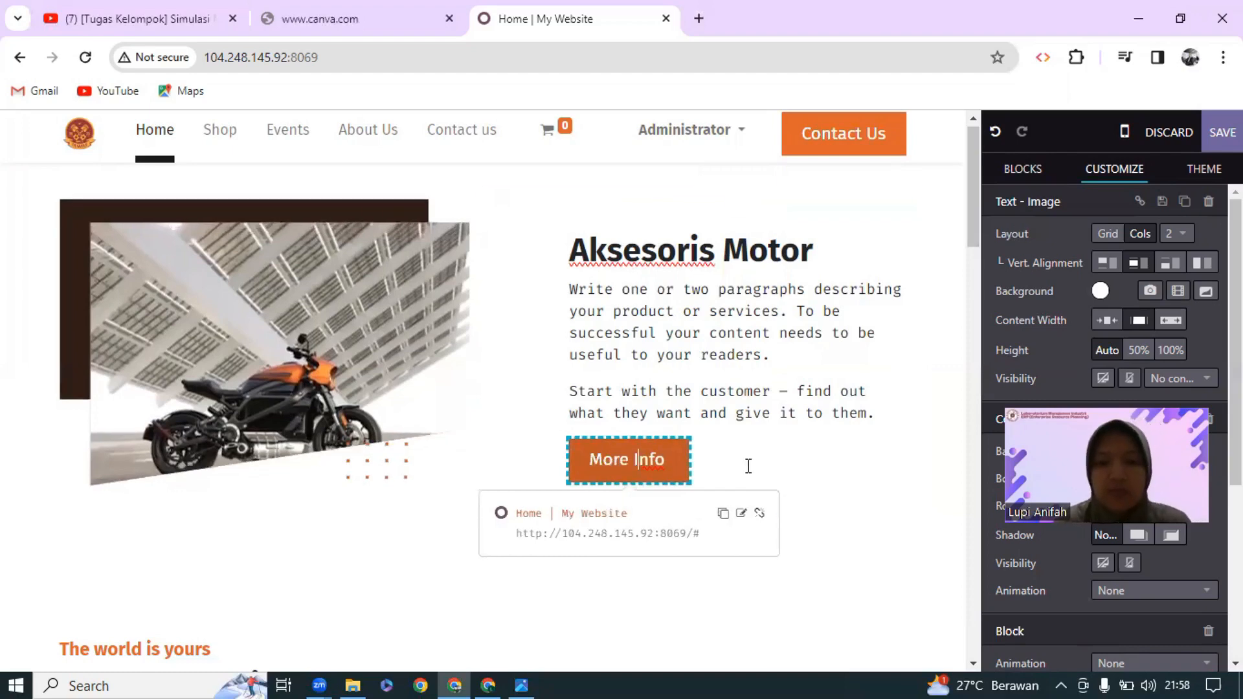
Select the two placeholder paragraphs under the Aksesoris Motor heading
left_click(868, 419)
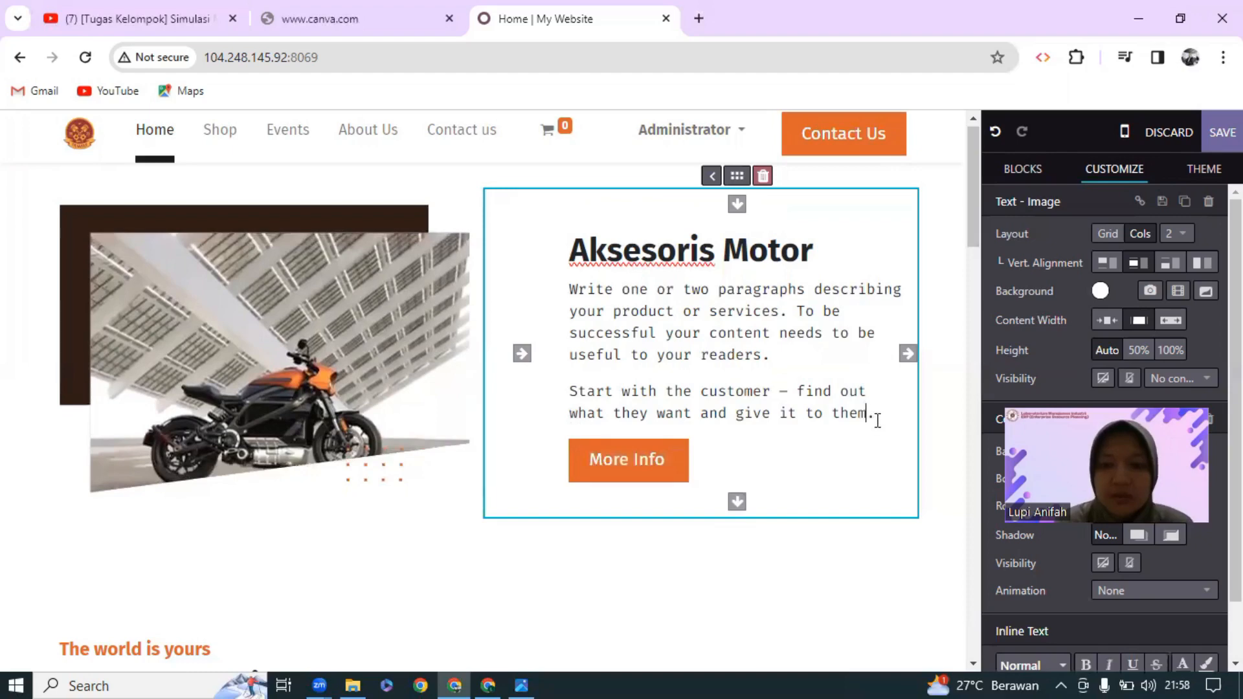
key("ctrl+a")
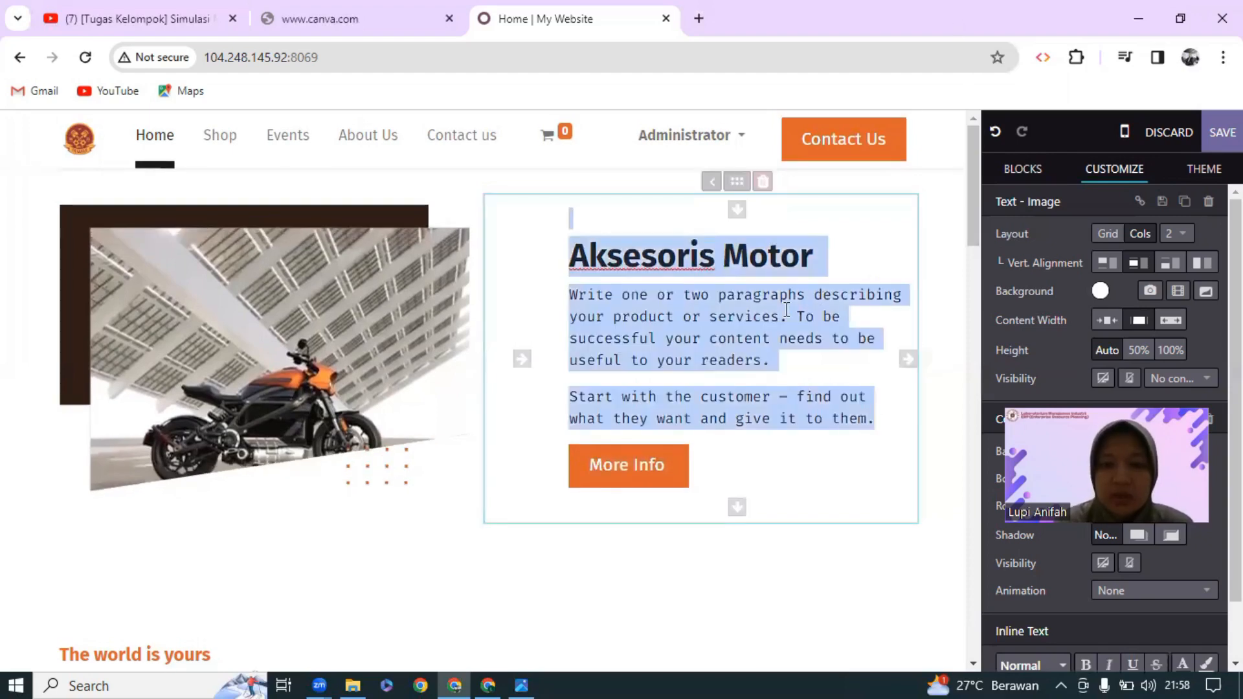
left_click_drag(787, 310, 566, 305)
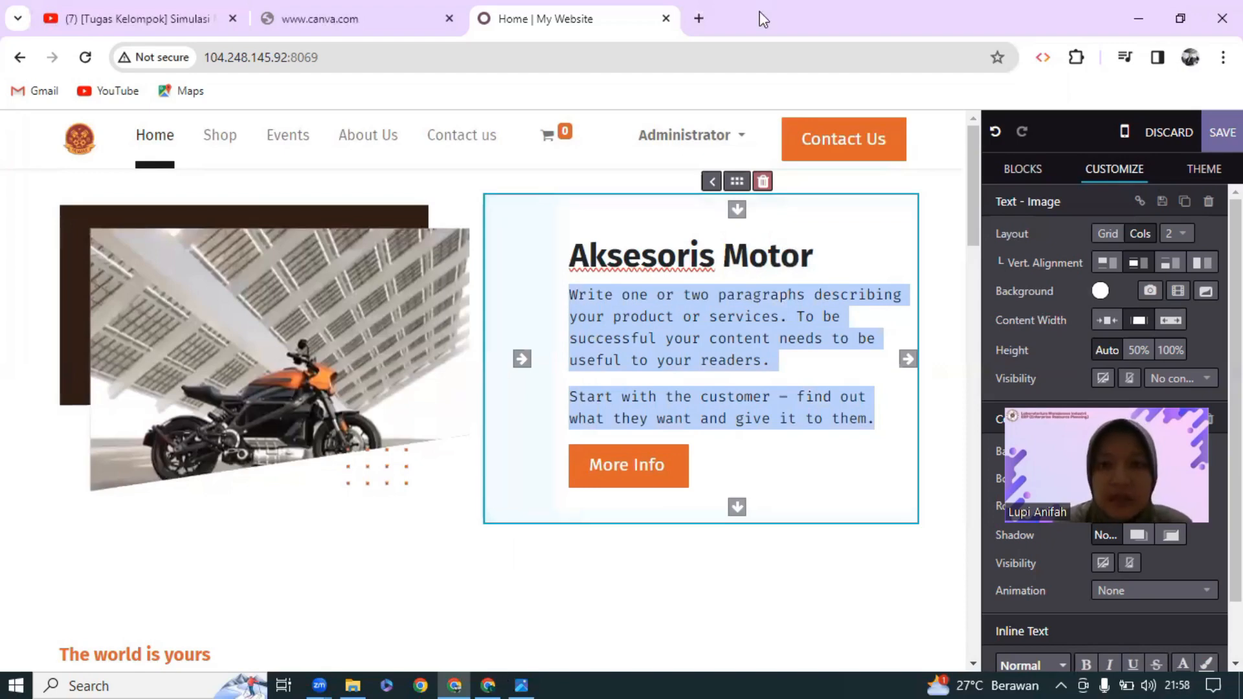
Switch to Google Docs and look up the passage about motorcycle accessories in the SKENARIO WEBSITE document
key("alt+Tab")
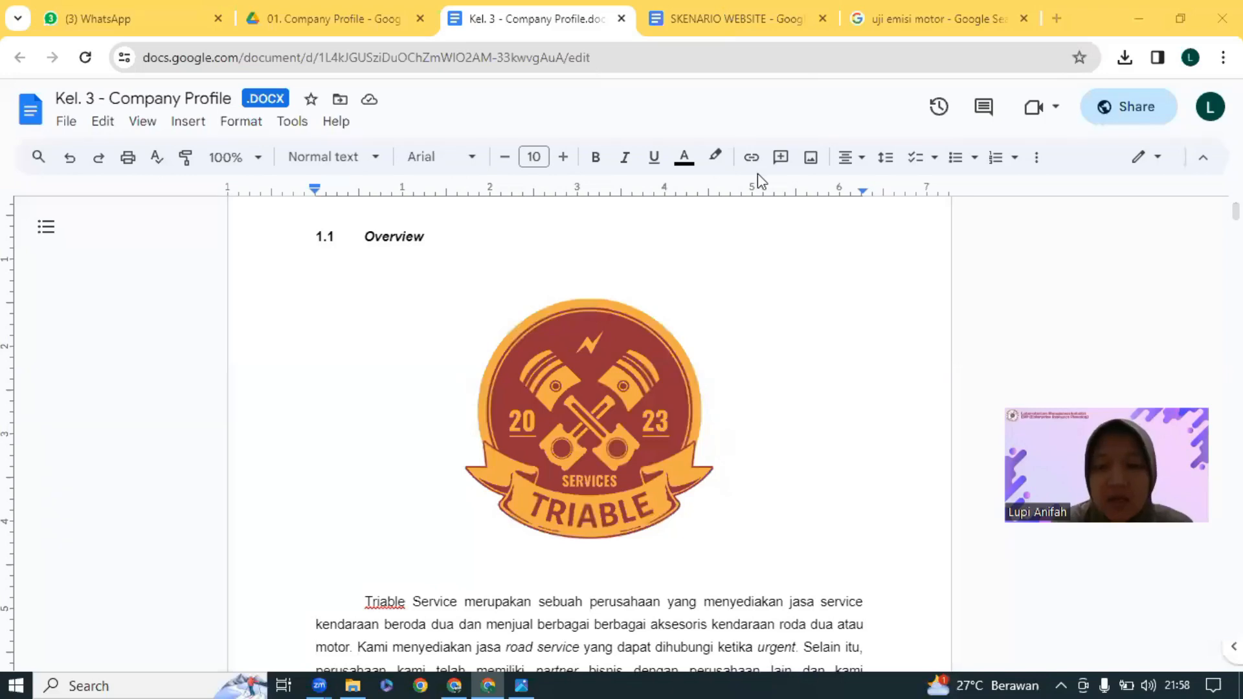
key("ctrl+Tab")
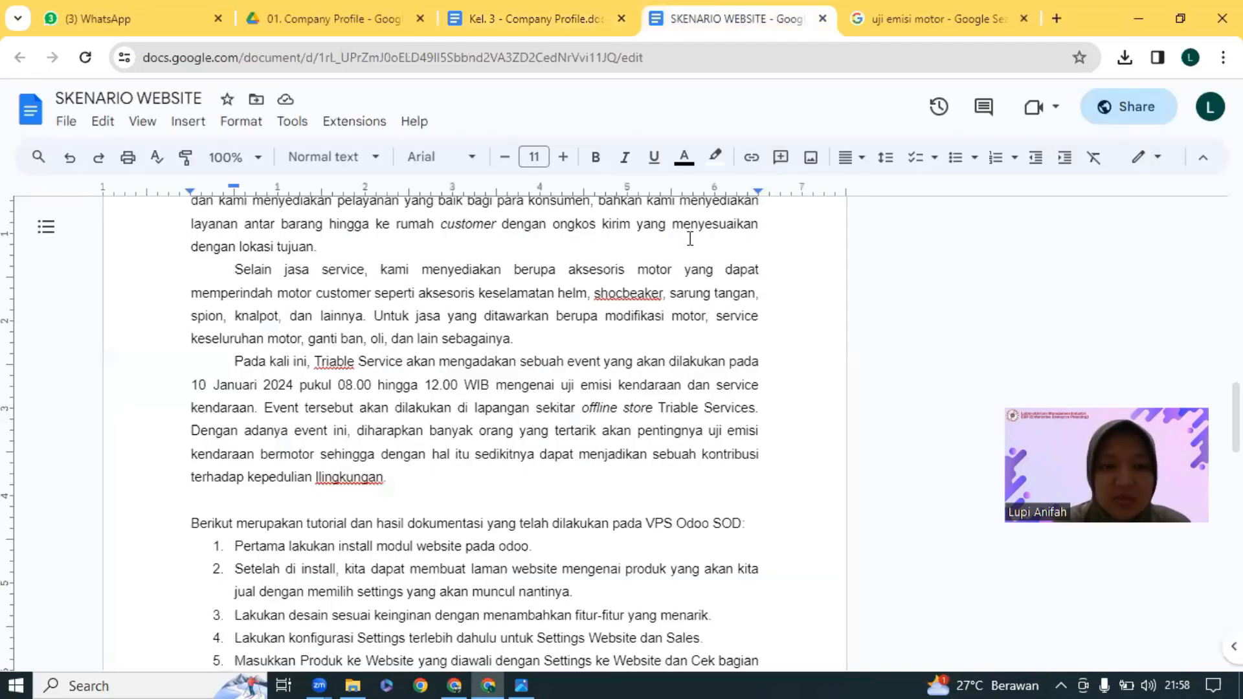
scroll(690, 238, "up", 2)
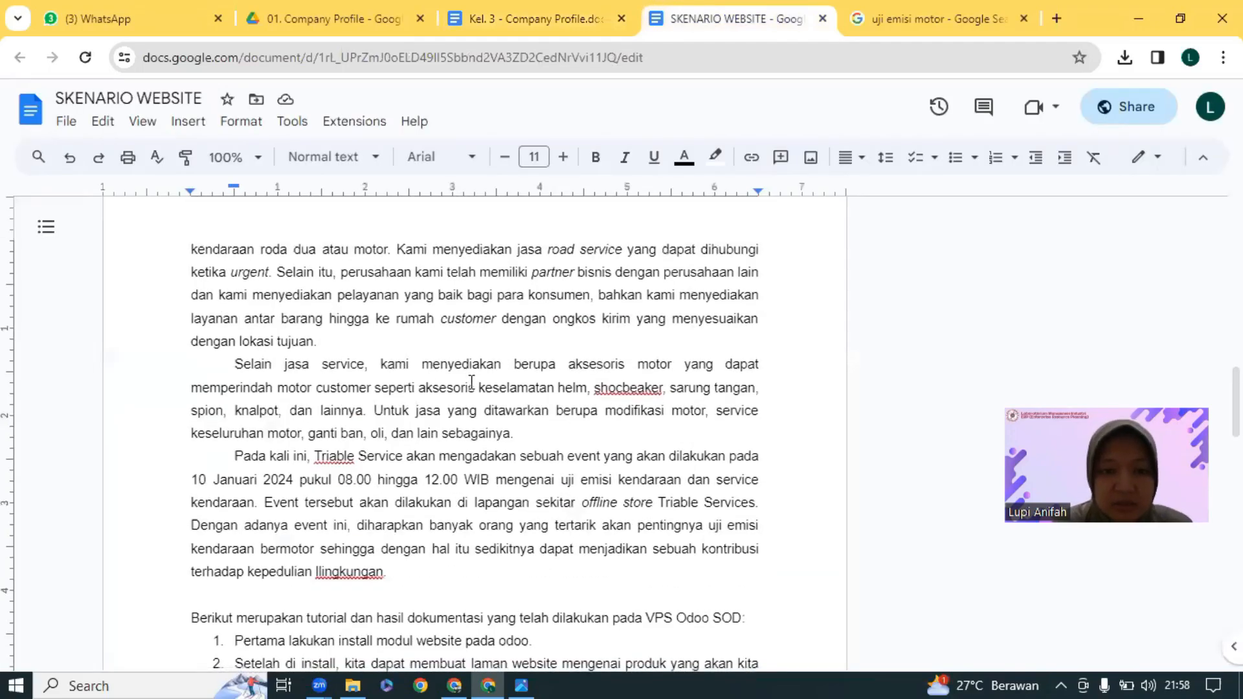
left_click(420, 388)
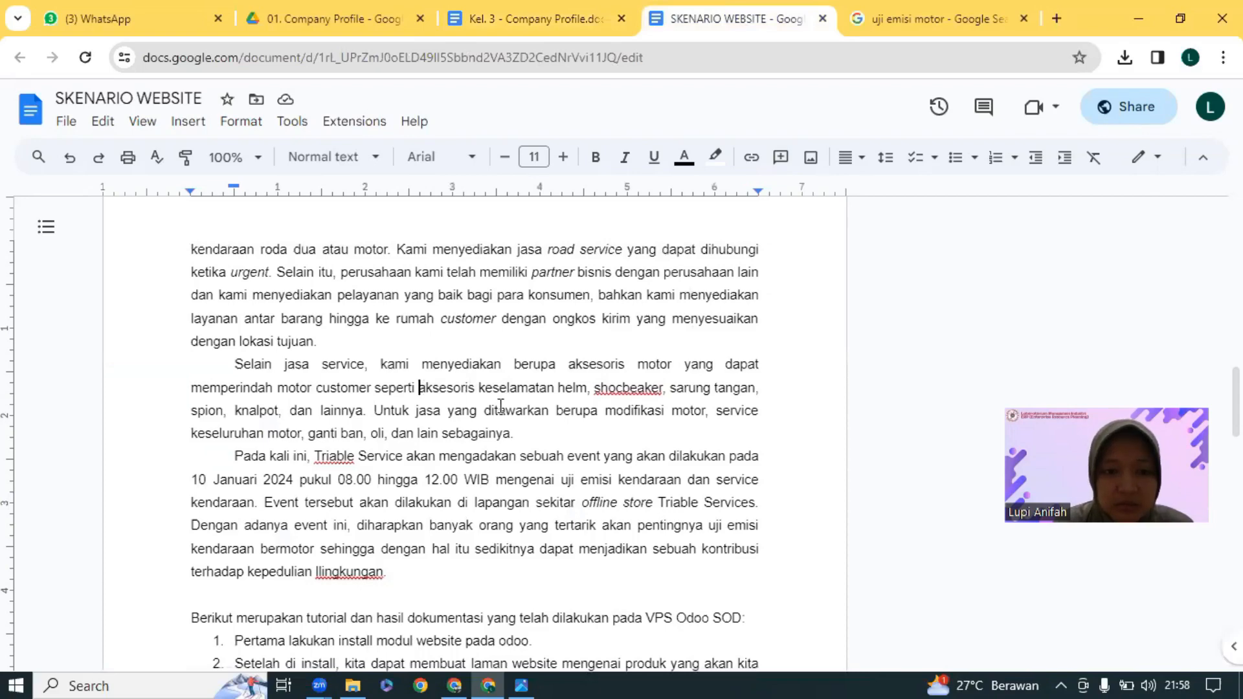
left_click_drag(387, 408, 270, 411)
left_click(270, 412)
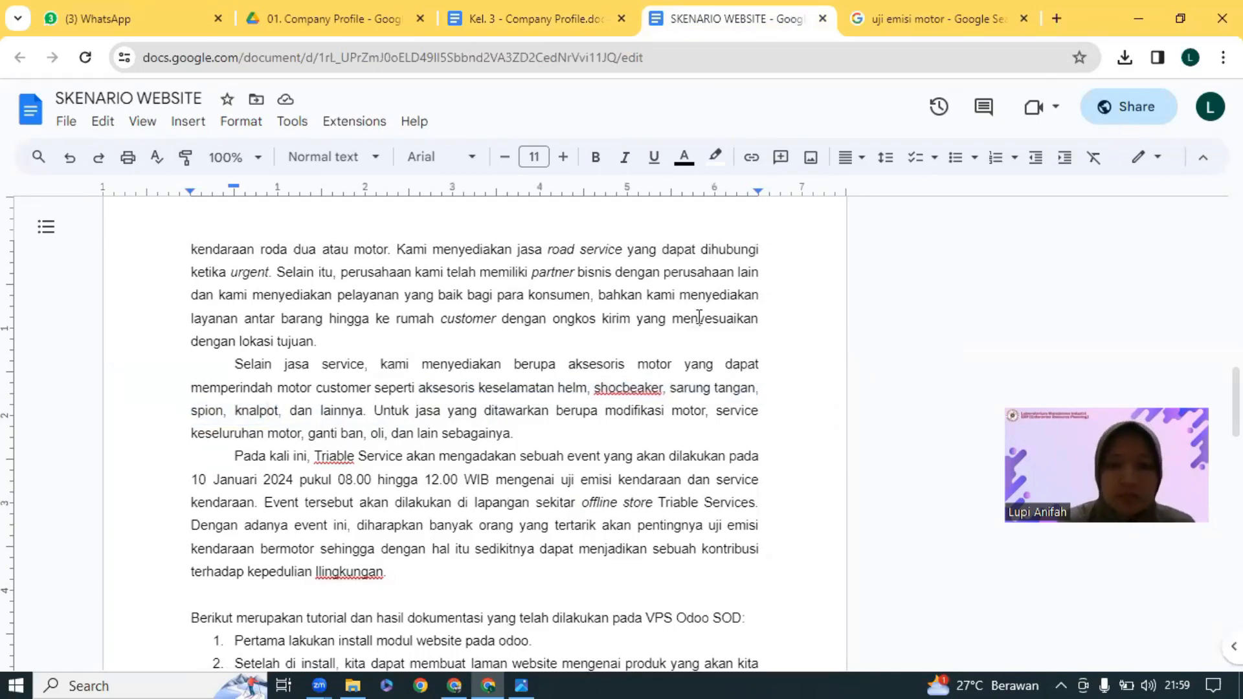
Switch back to the website editor, paste the clipboard content over the selected paragraphs and correct the button label to "More Info"
key("alt+Tab")
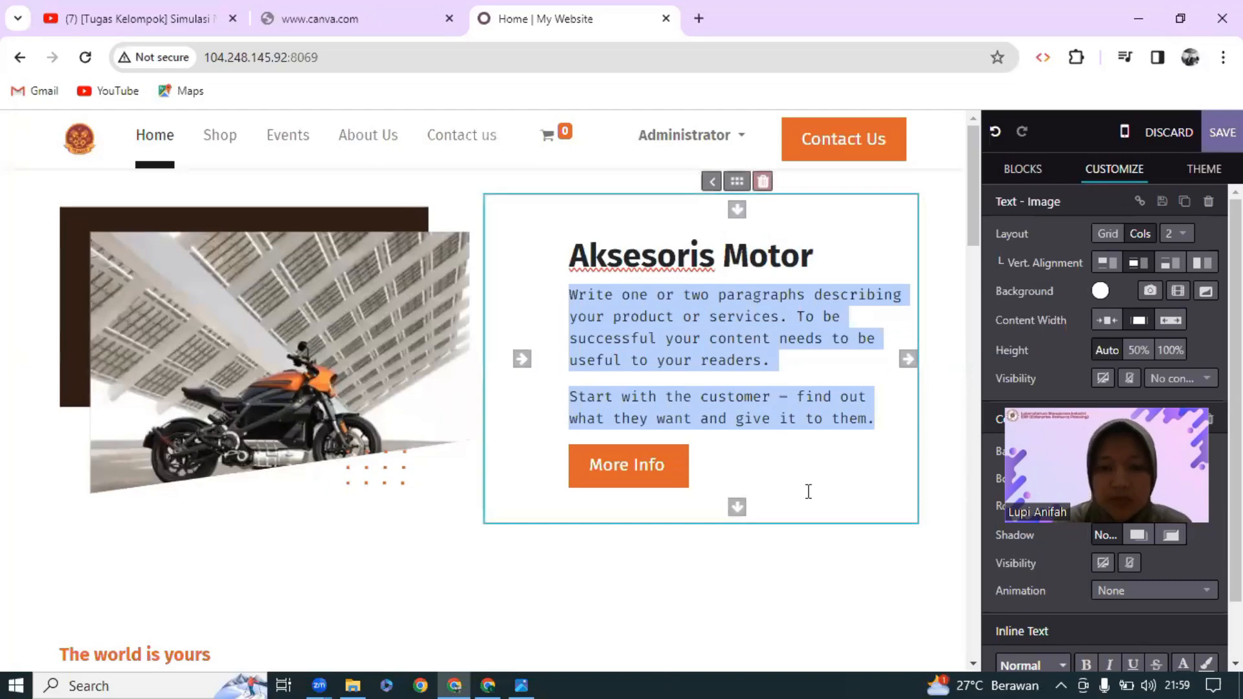
key("ctrl+v")
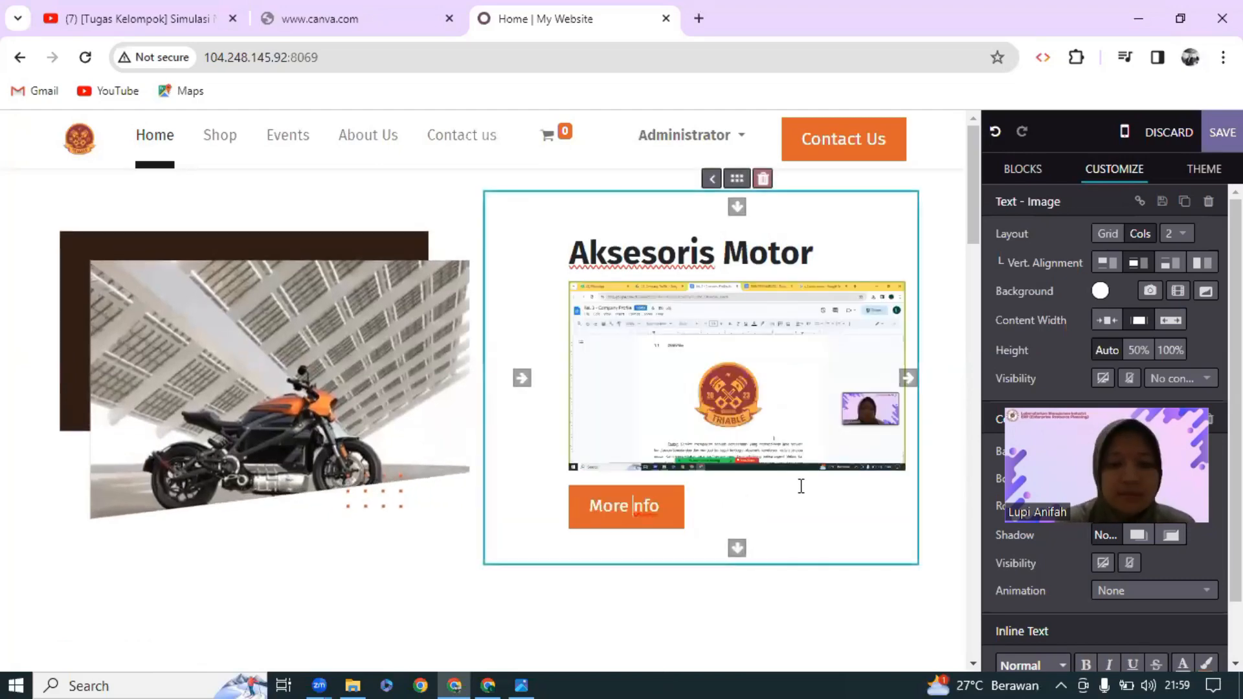
key("BackSpace")
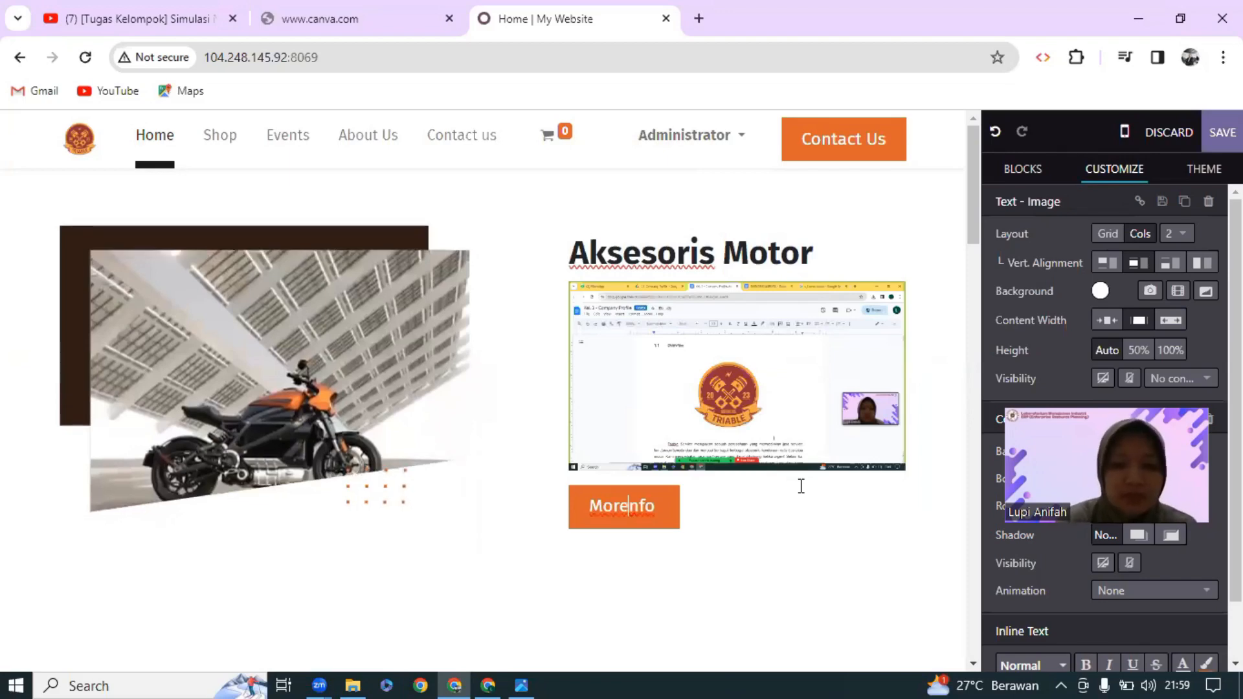
type("i")
key("BackSpace")
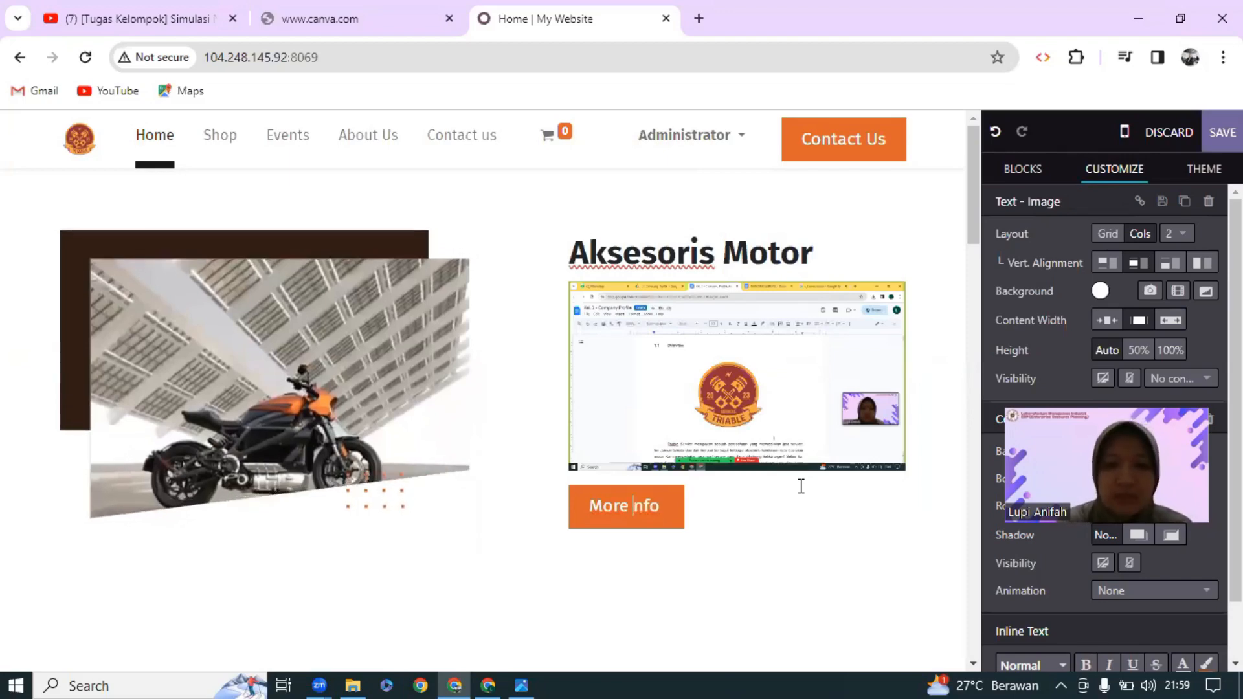
type("I")
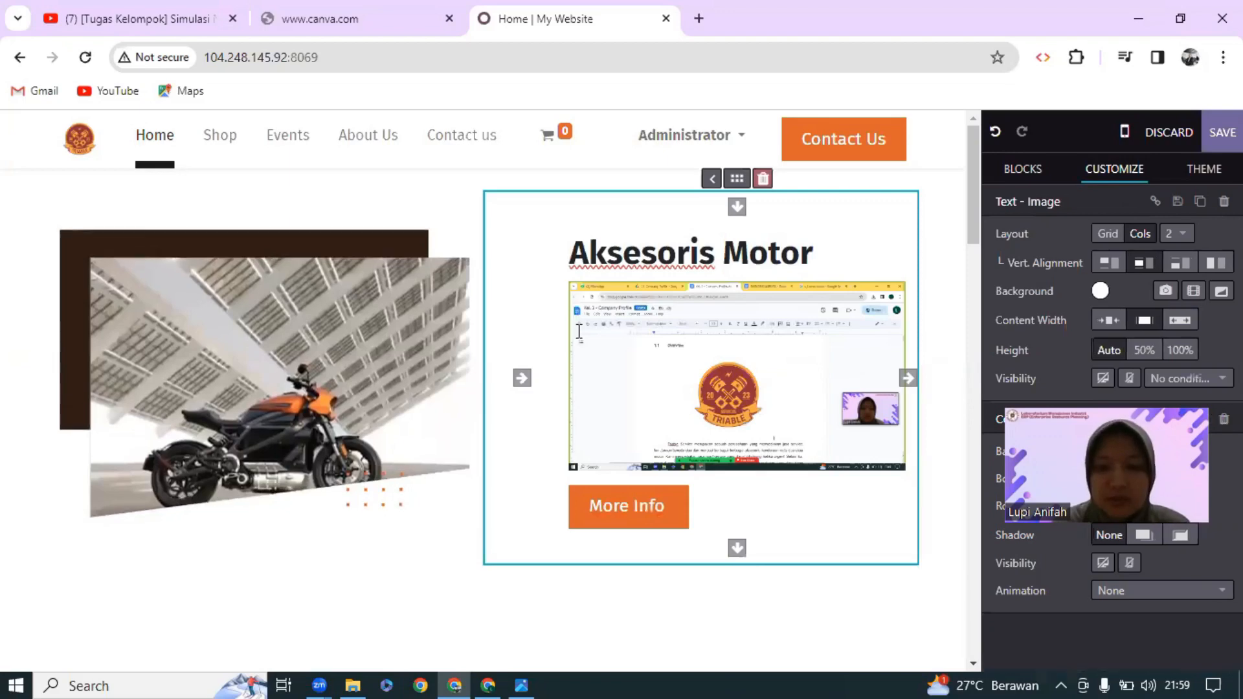
left_click(579, 331)
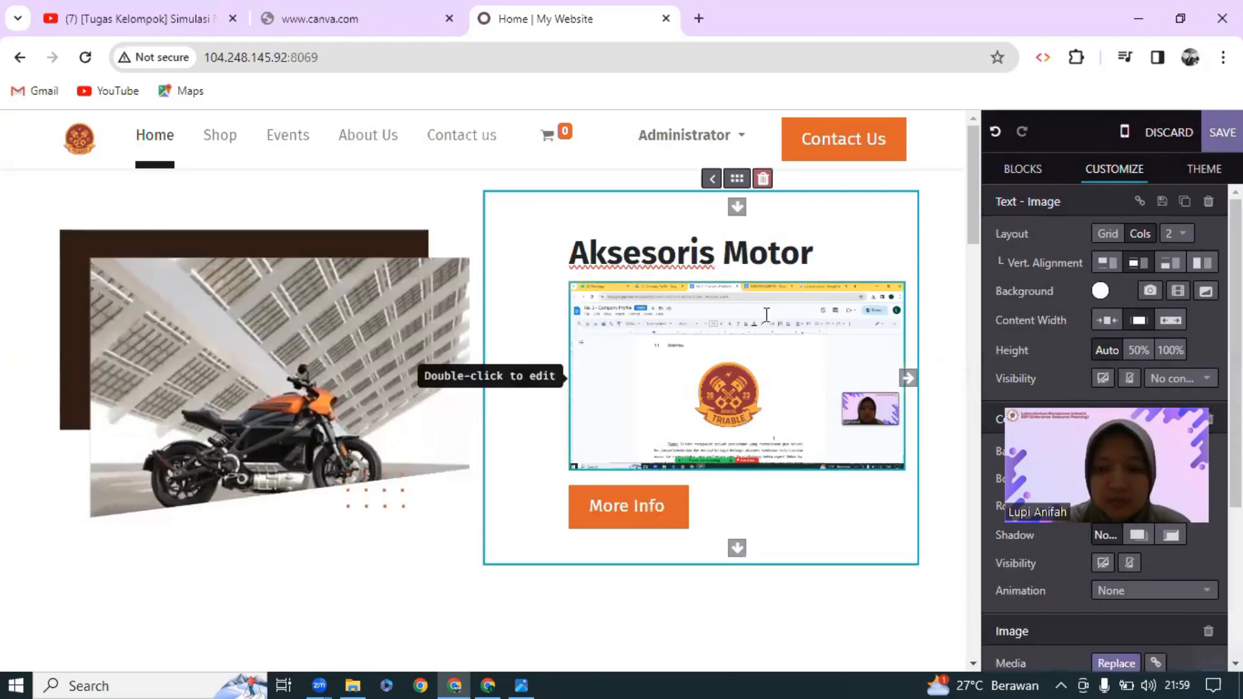
double_click(767, 320)
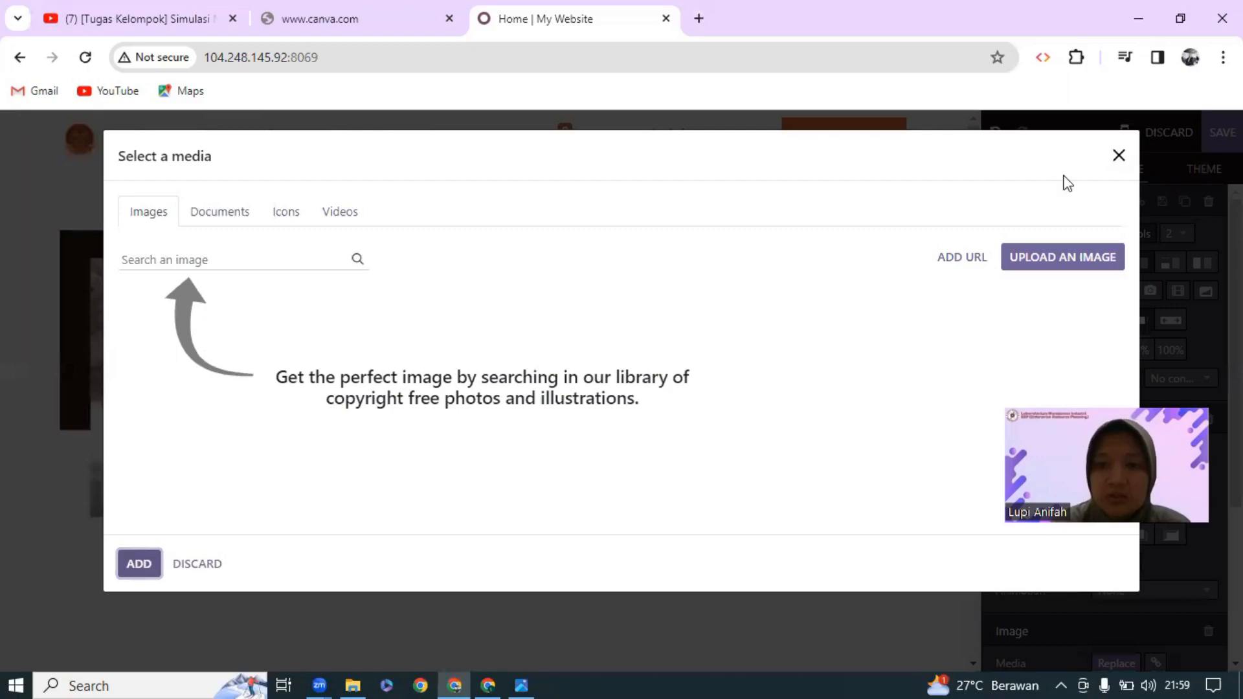
left_click(1119, 162)
left_click(1119, 159)
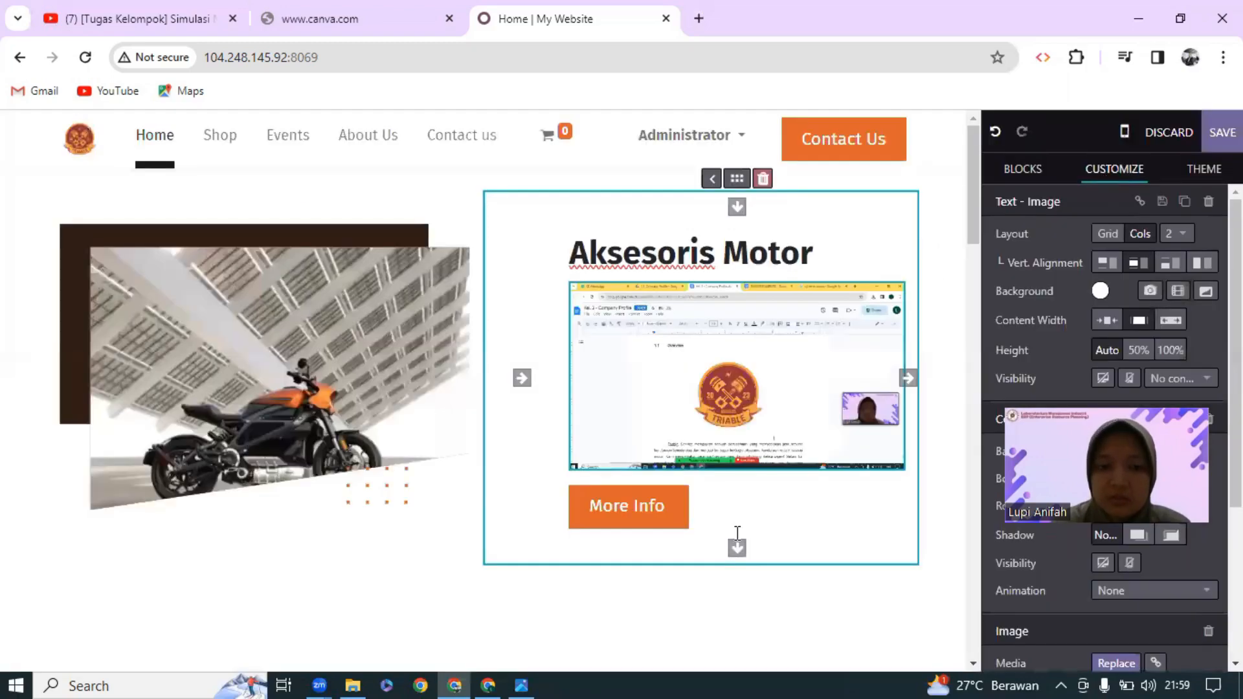
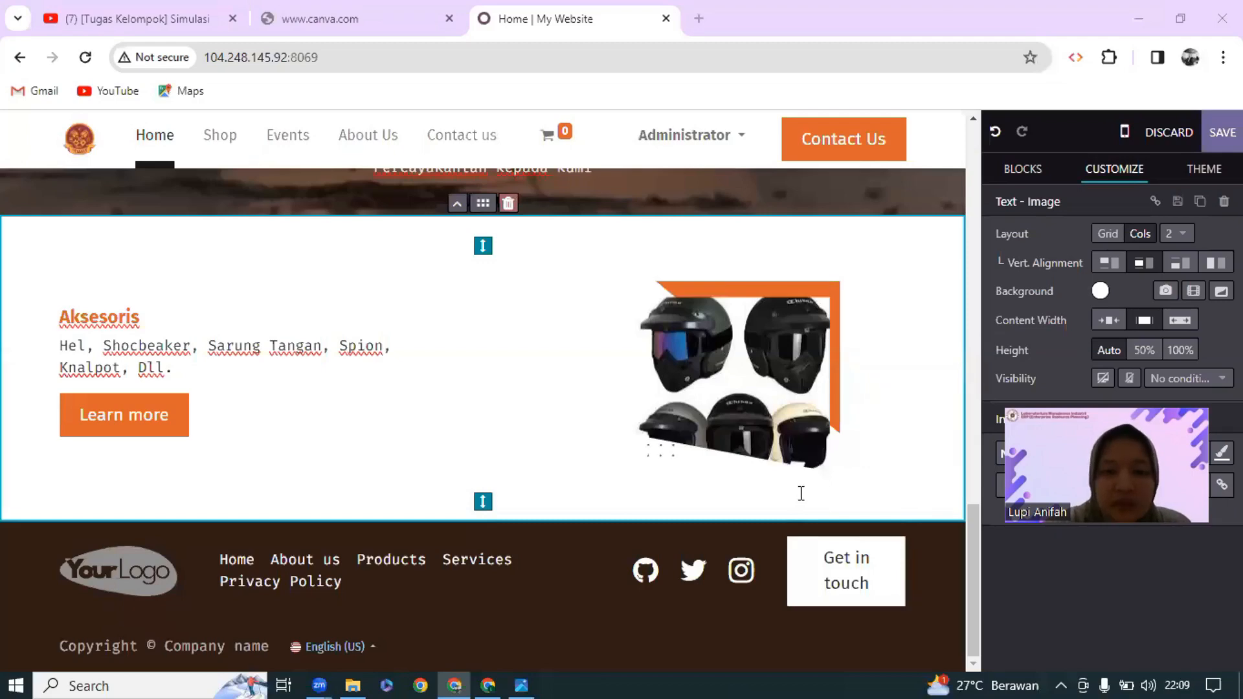
Review the whole homepage in the editor, from the TRIABLE SERVICES banner to the Aksesoris block and the footer
scroll(800, 493, "up", 20)
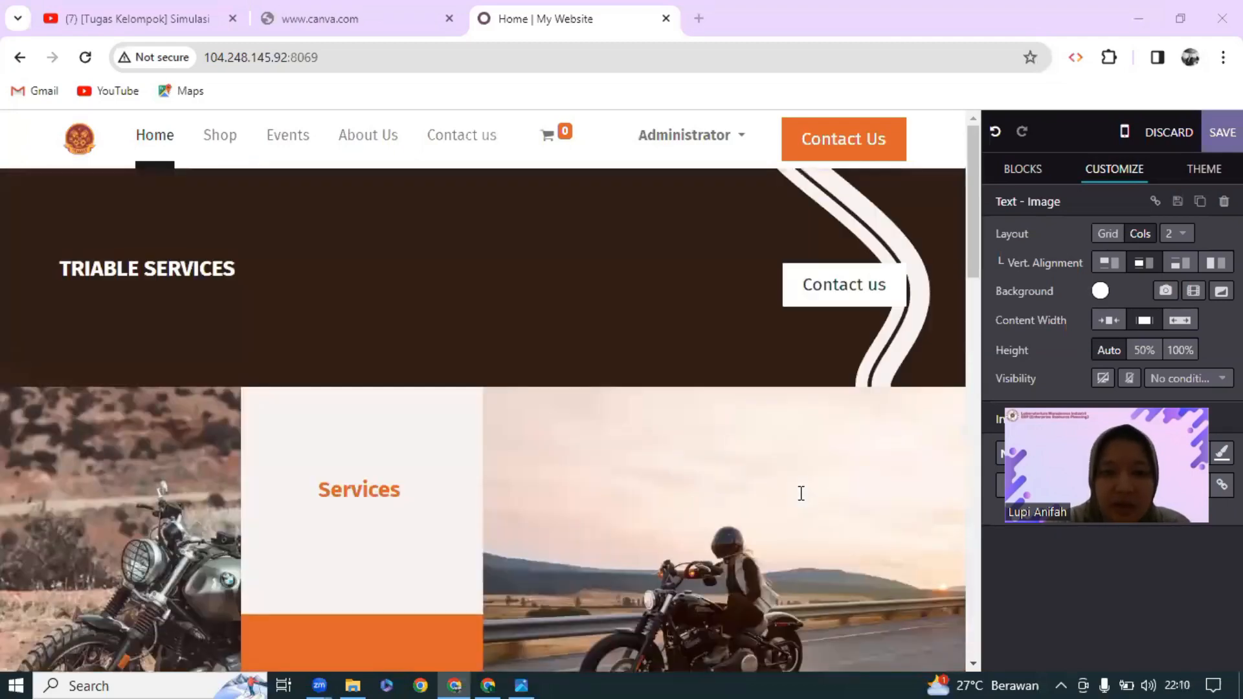
scroll(800, 494, "down", 1)
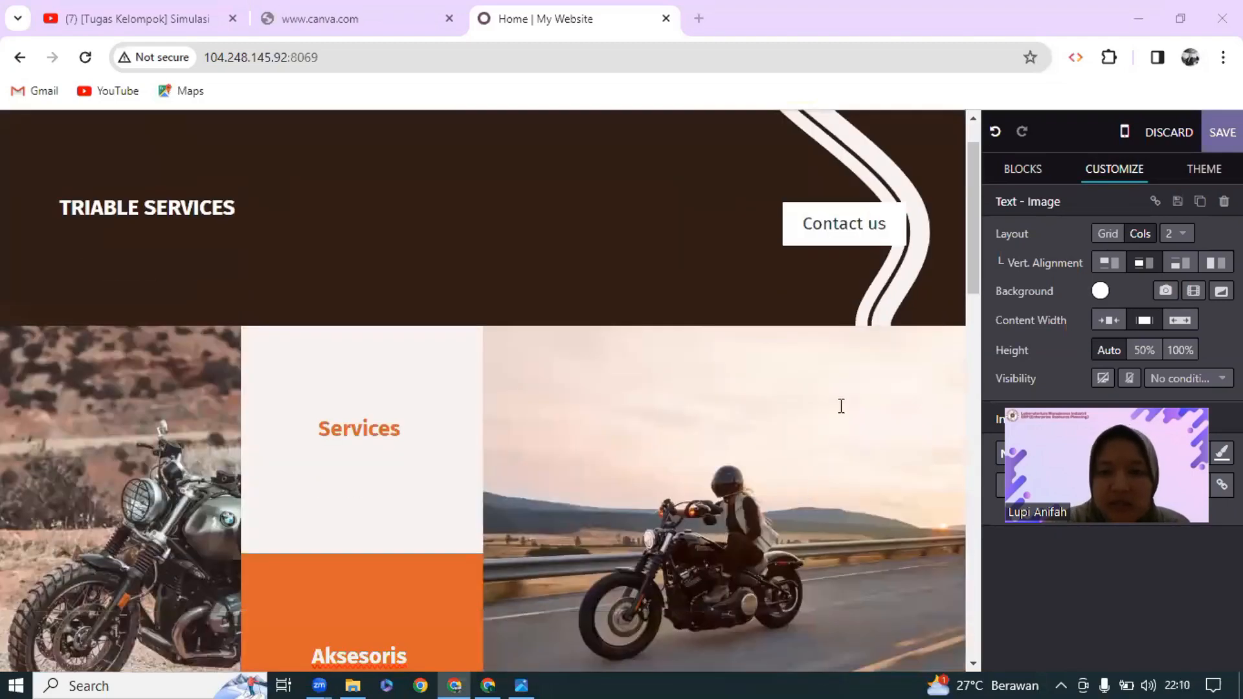
scroll(842, 405, "down", 5)
scroll(842, 402, "up", 5)
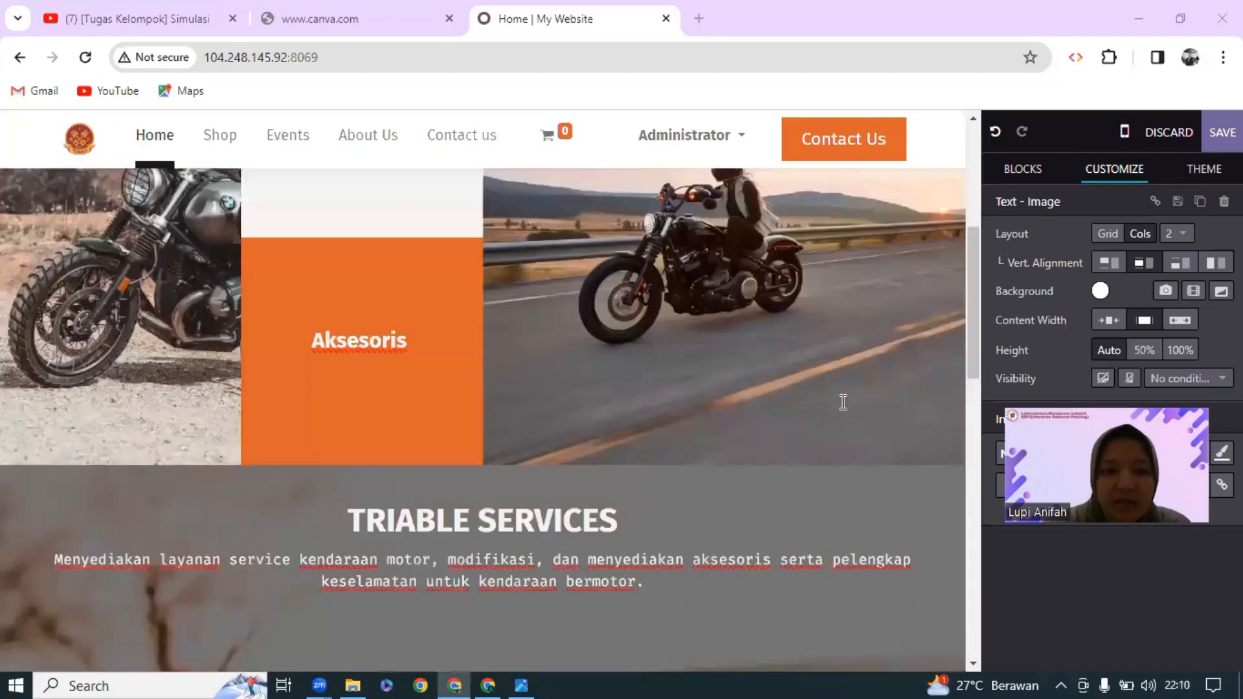
scroll(843, 402, "down", 2)
scroll(843, 402, "down", 3)
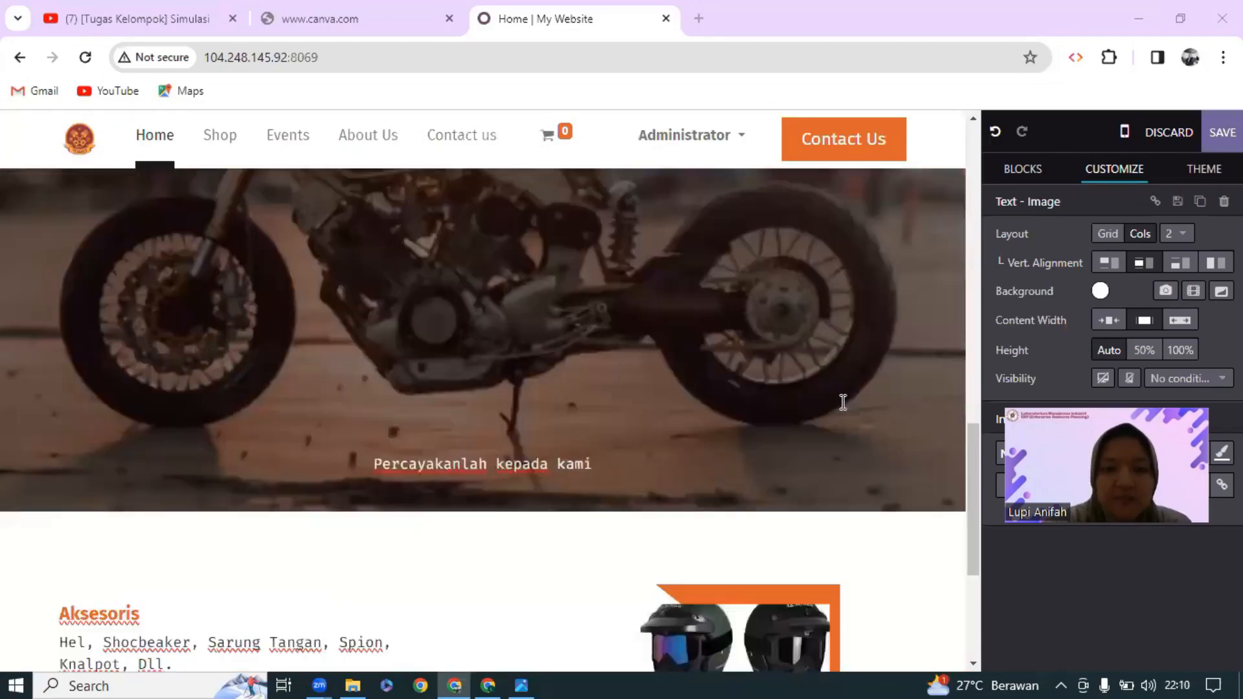
scroll(843, 402, "down", 4)
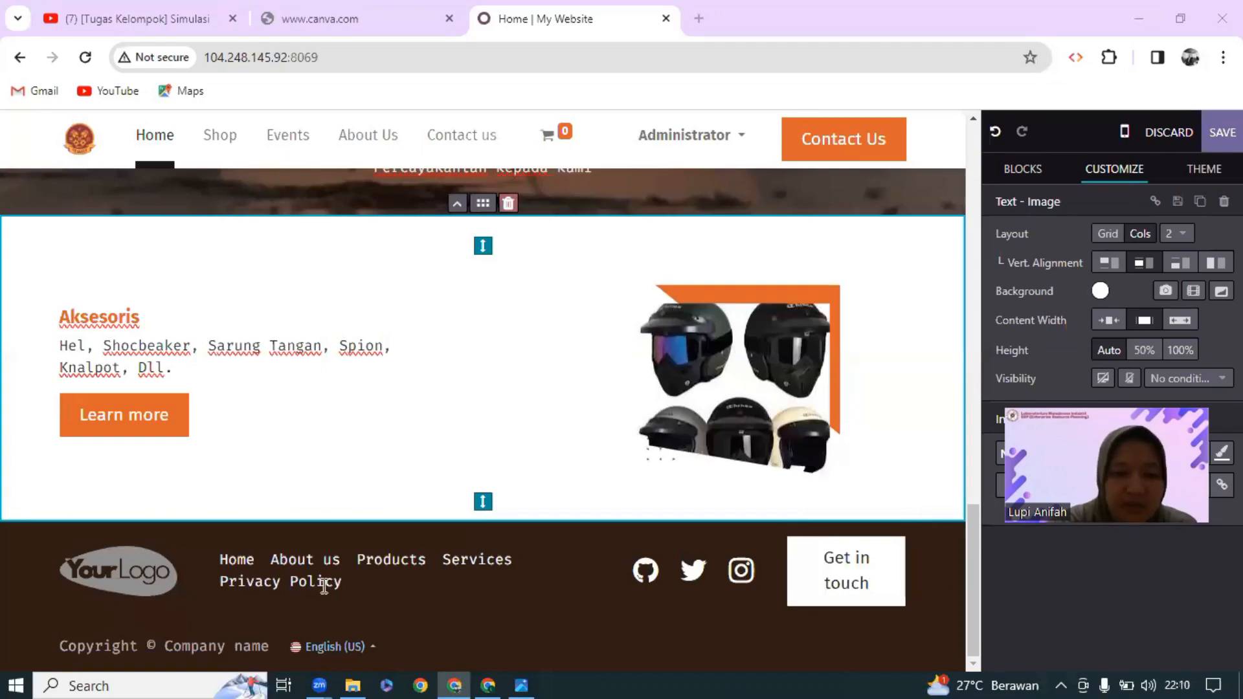
scroll(324, 586, "up", 6)
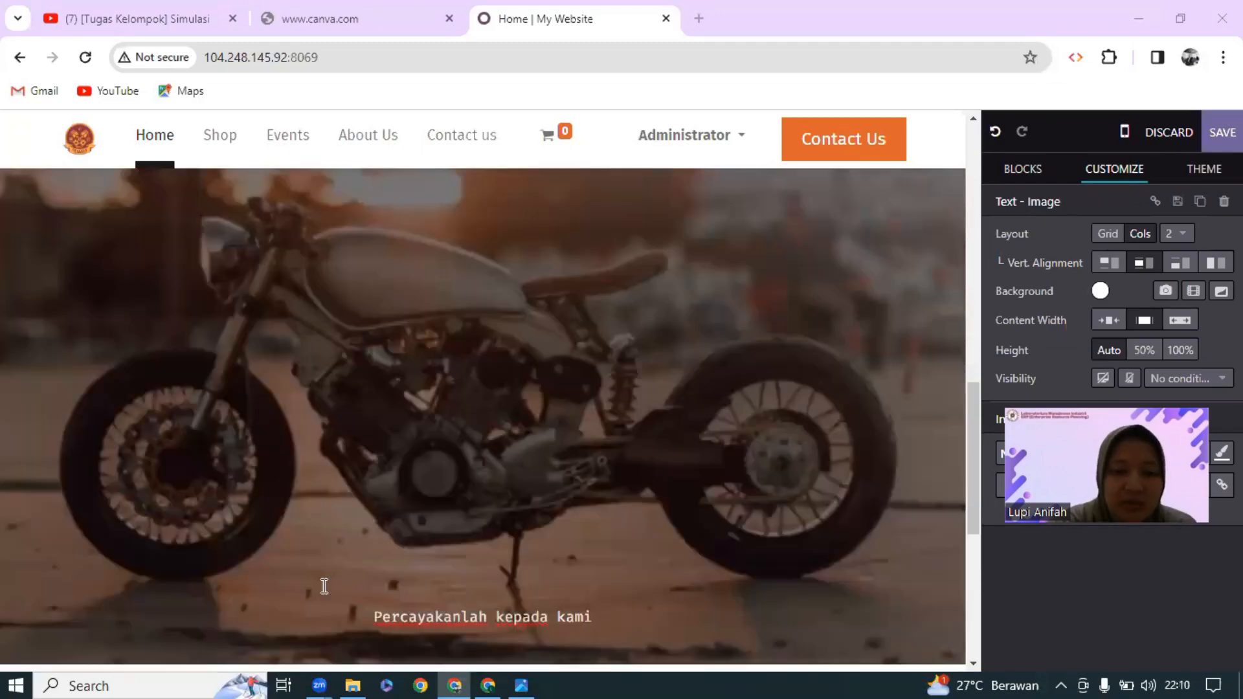
scroll(324, 586, "down", 6)
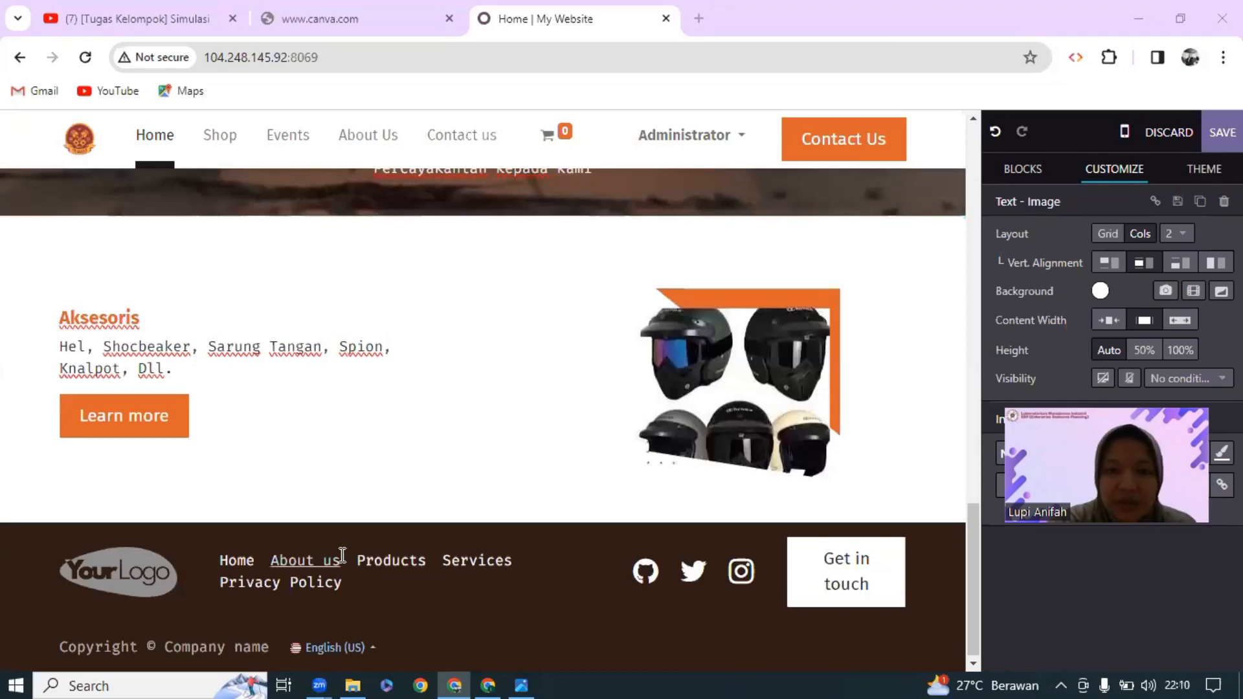
scroll(342, 554, "up", 15)
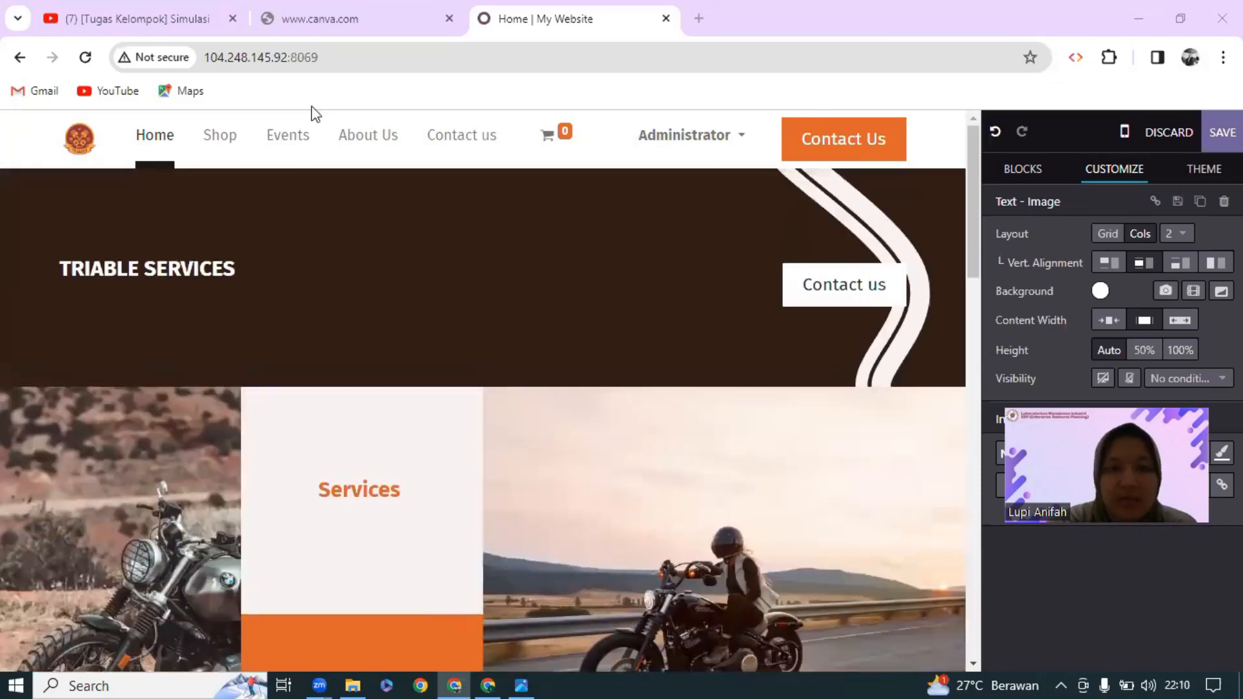
Save the homepage edits and look over the saved page
left_click(291, 143)
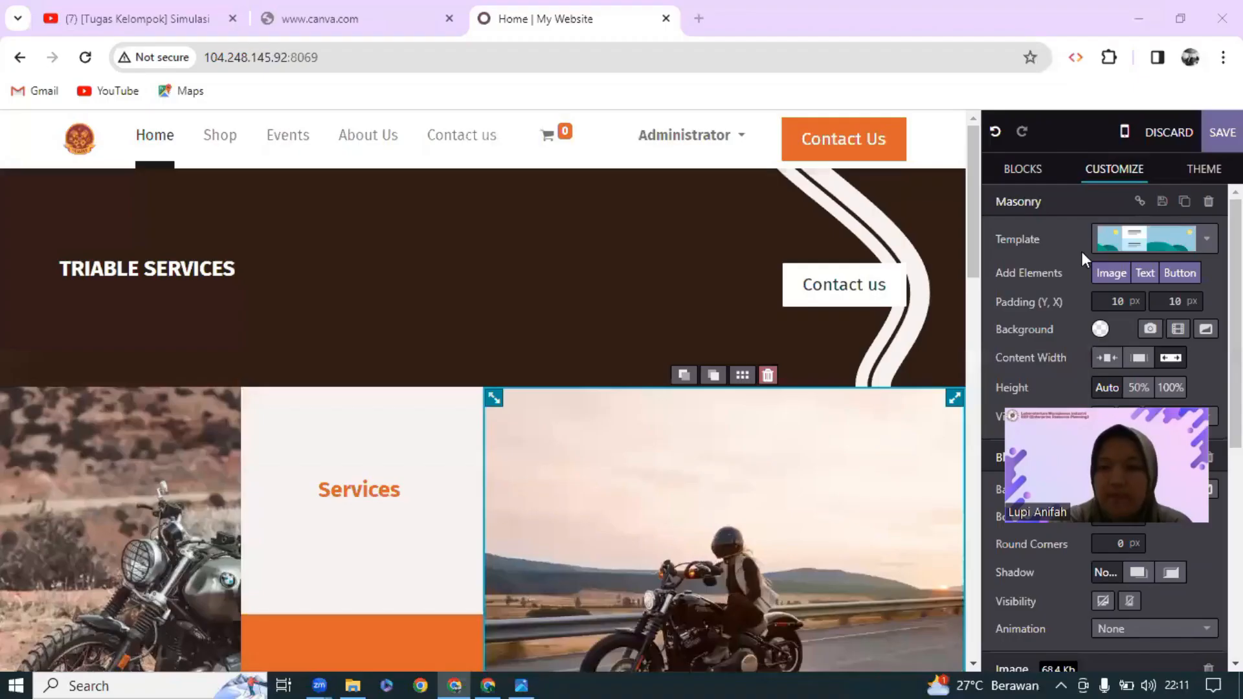
left_click(1222, 133)
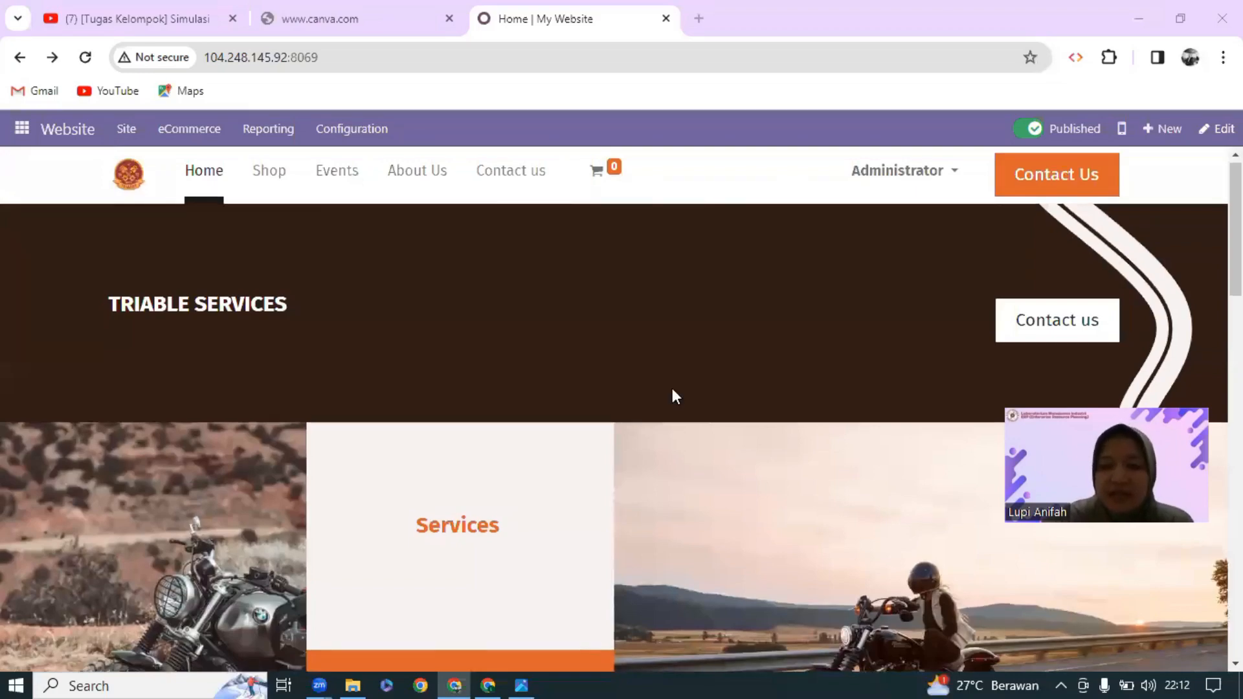
scroll(673, 395, "down", 10)
scroll(673, 395, "up", 8)
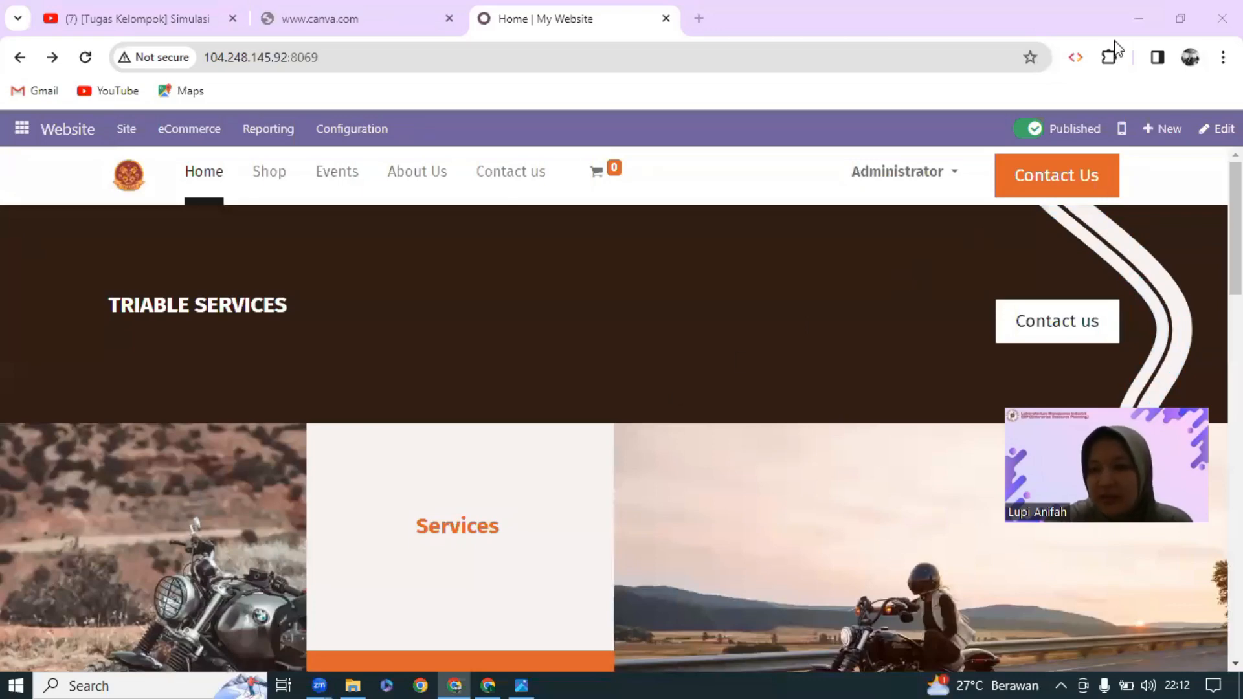
left_click(1209, 132)
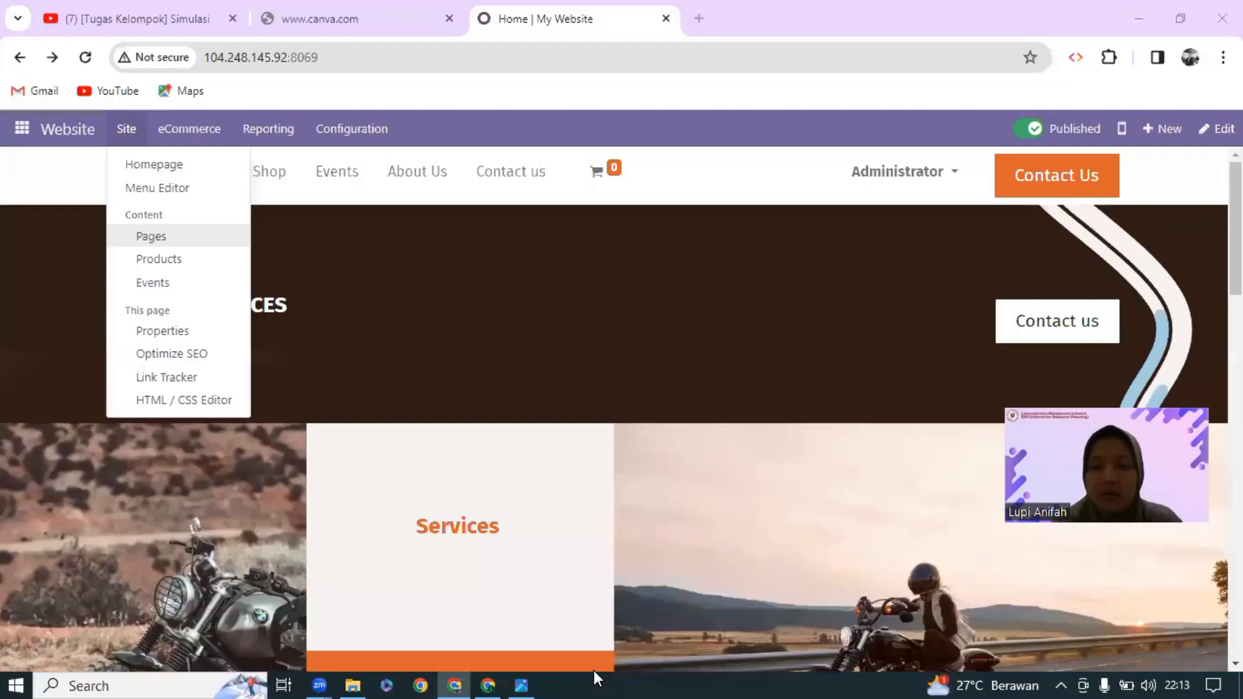
left_click(641, 330)
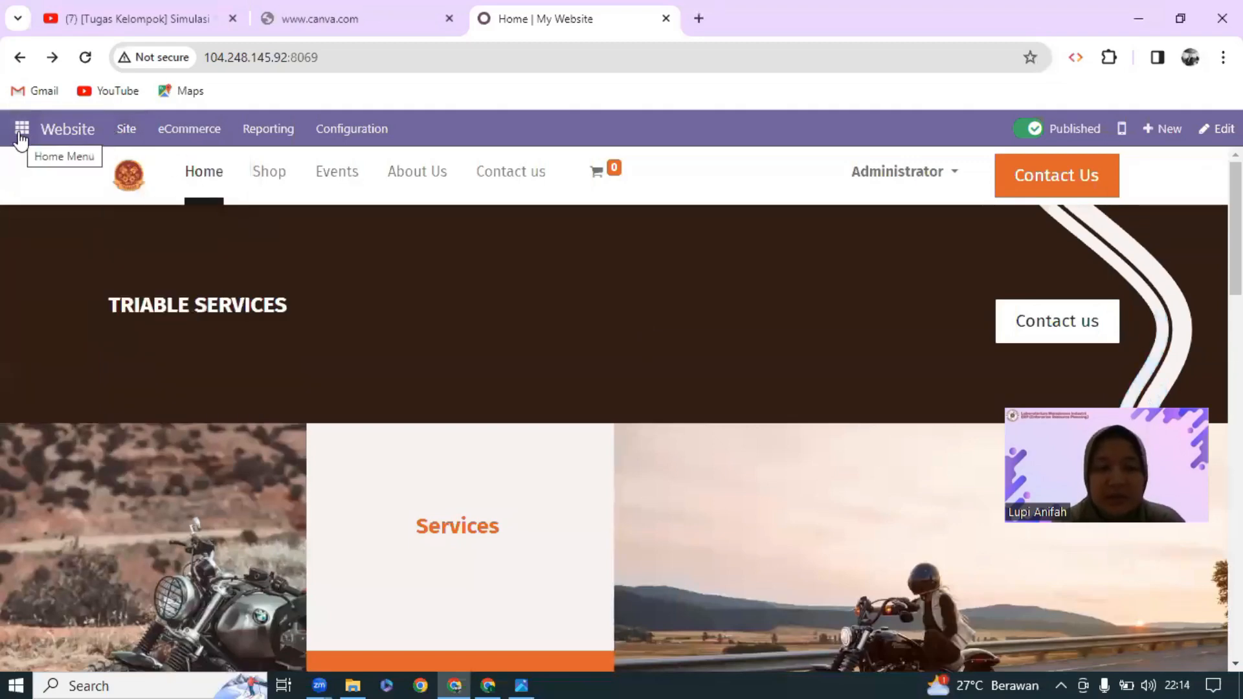
Open the website's event pages list and create a new event named "Uji Emisi Kendaraan Motor"
left_click(132, 132)
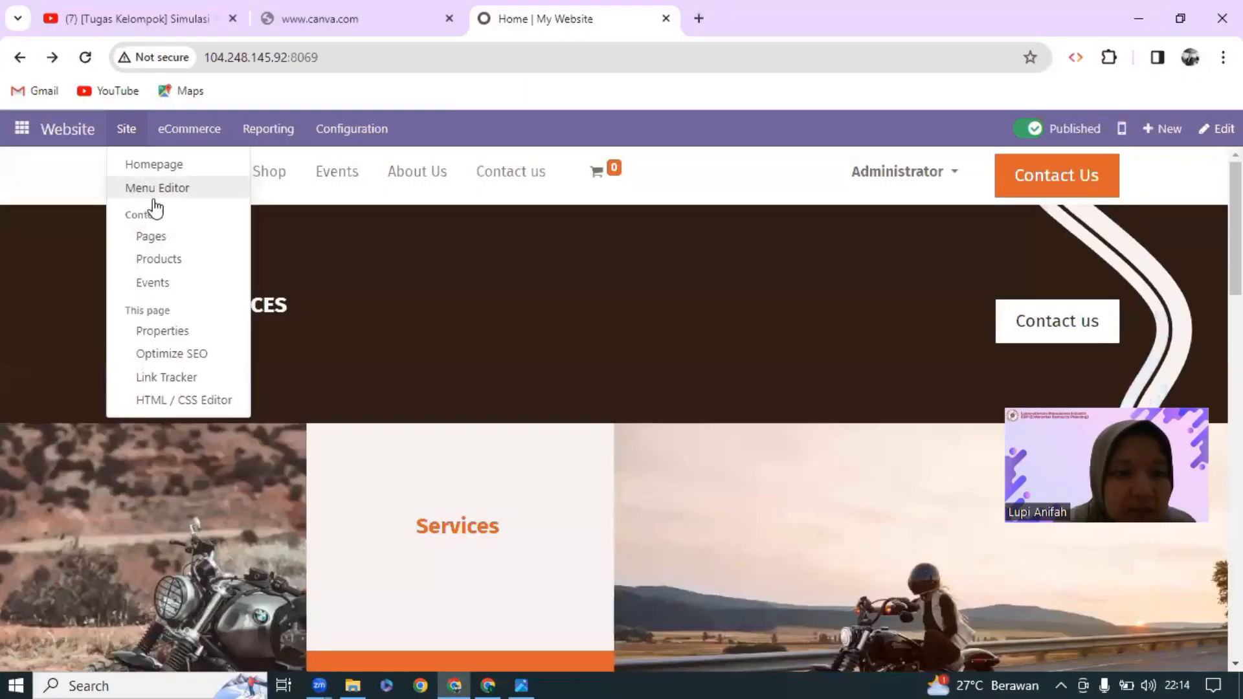
left_click(171, 286)
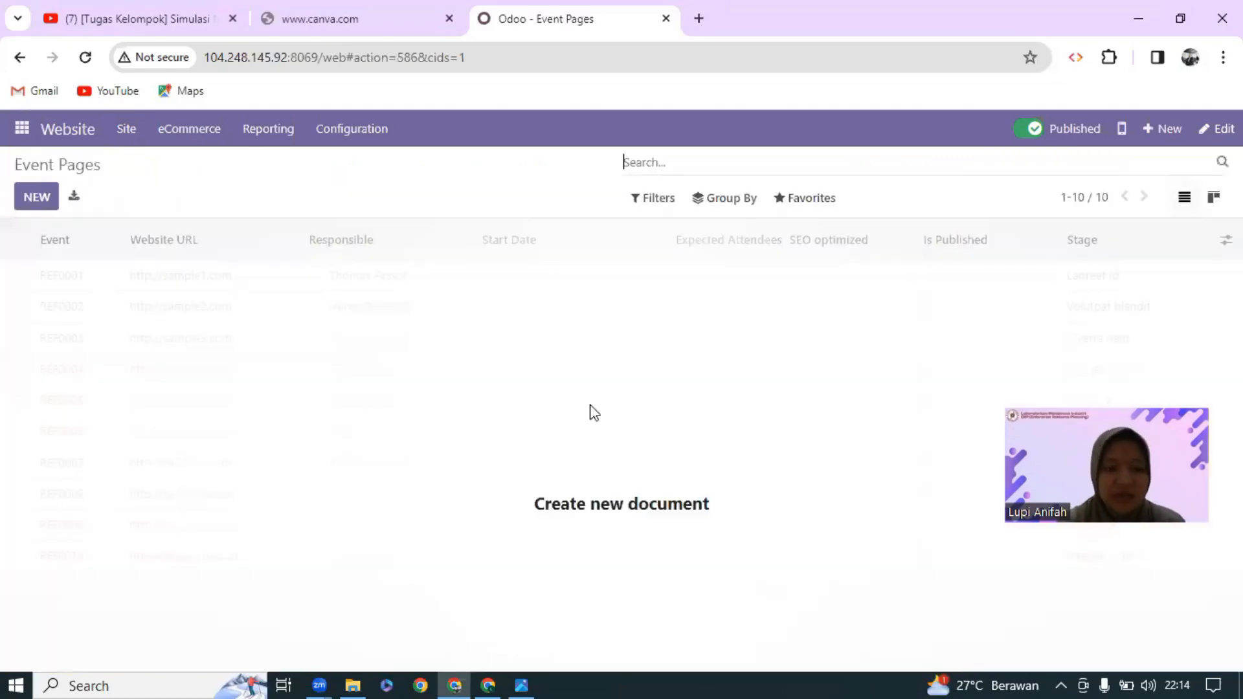
left_click(35, 201)
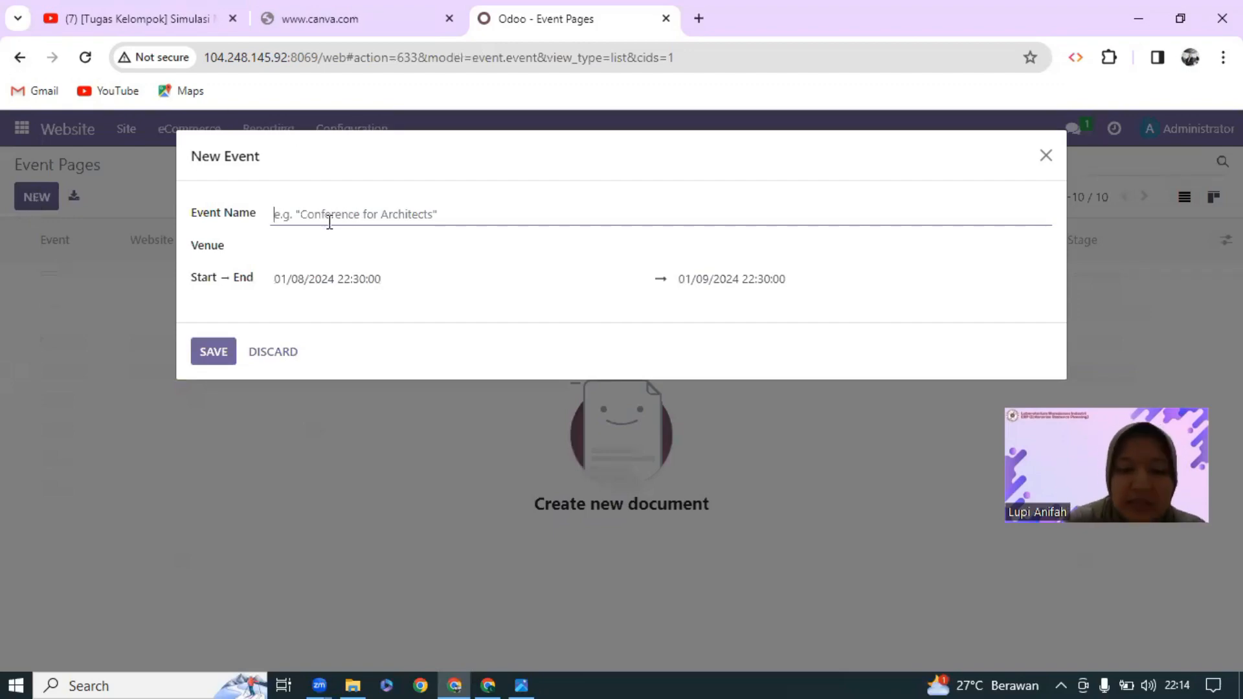
type("Uji E")
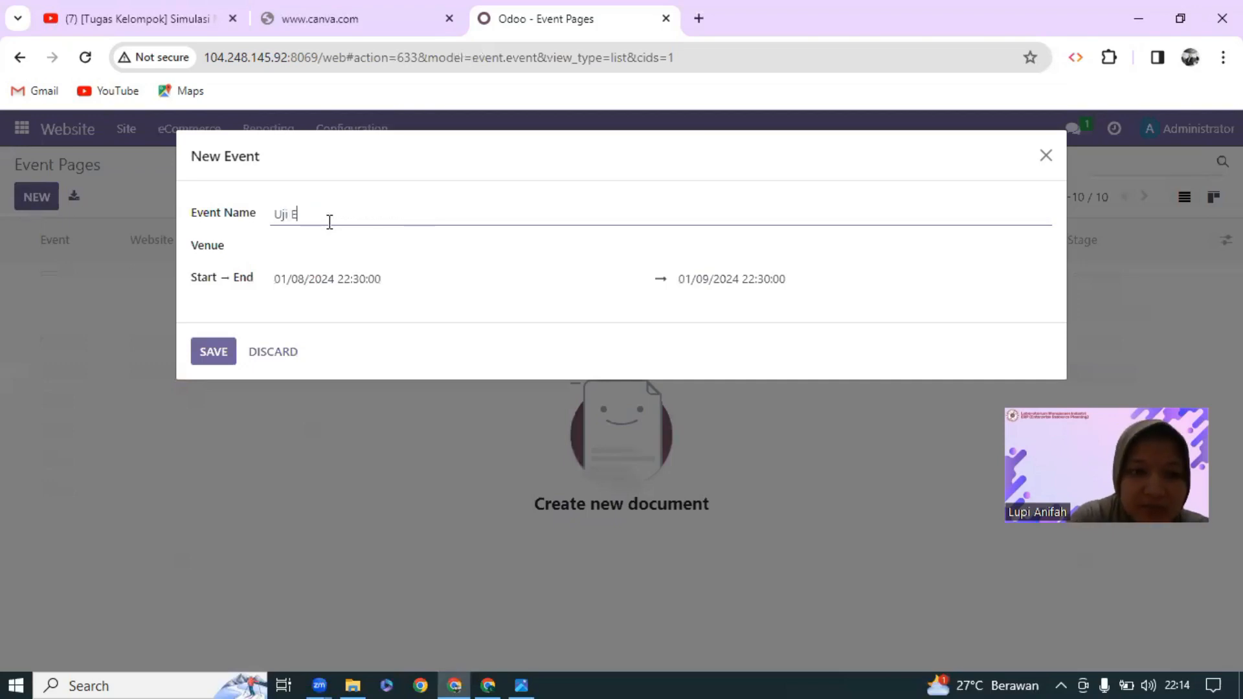
type("misi K")
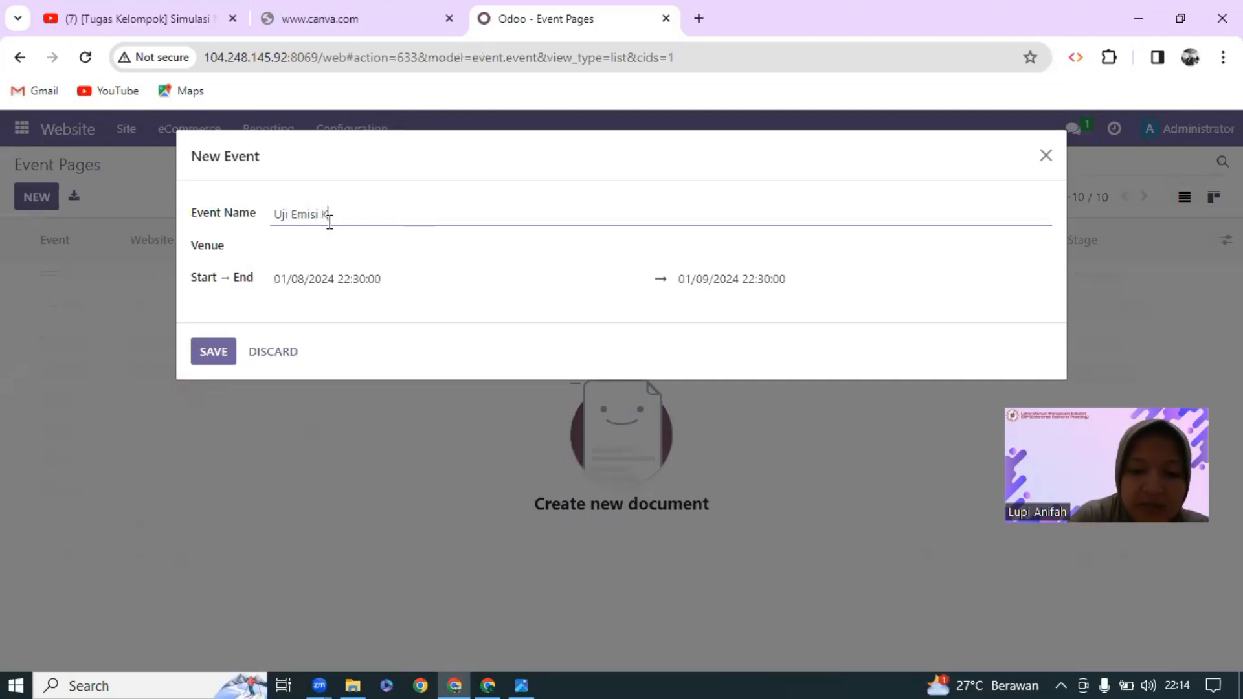
type("endaraan ")
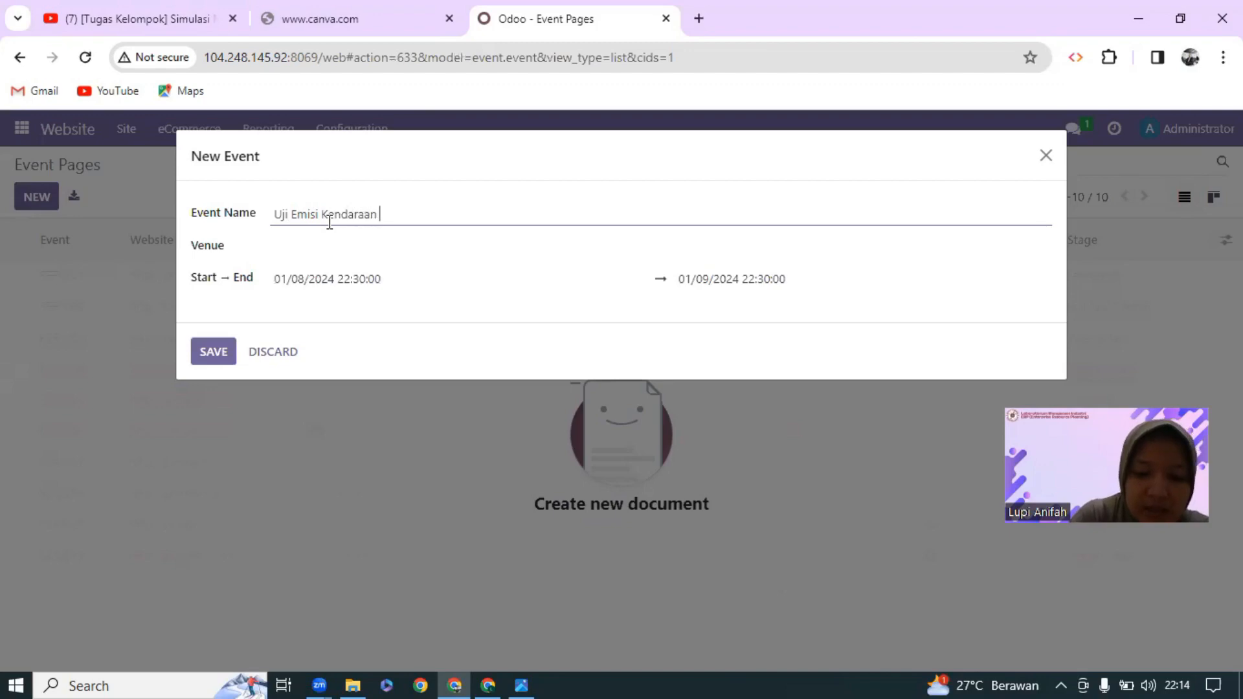
type("Motor")
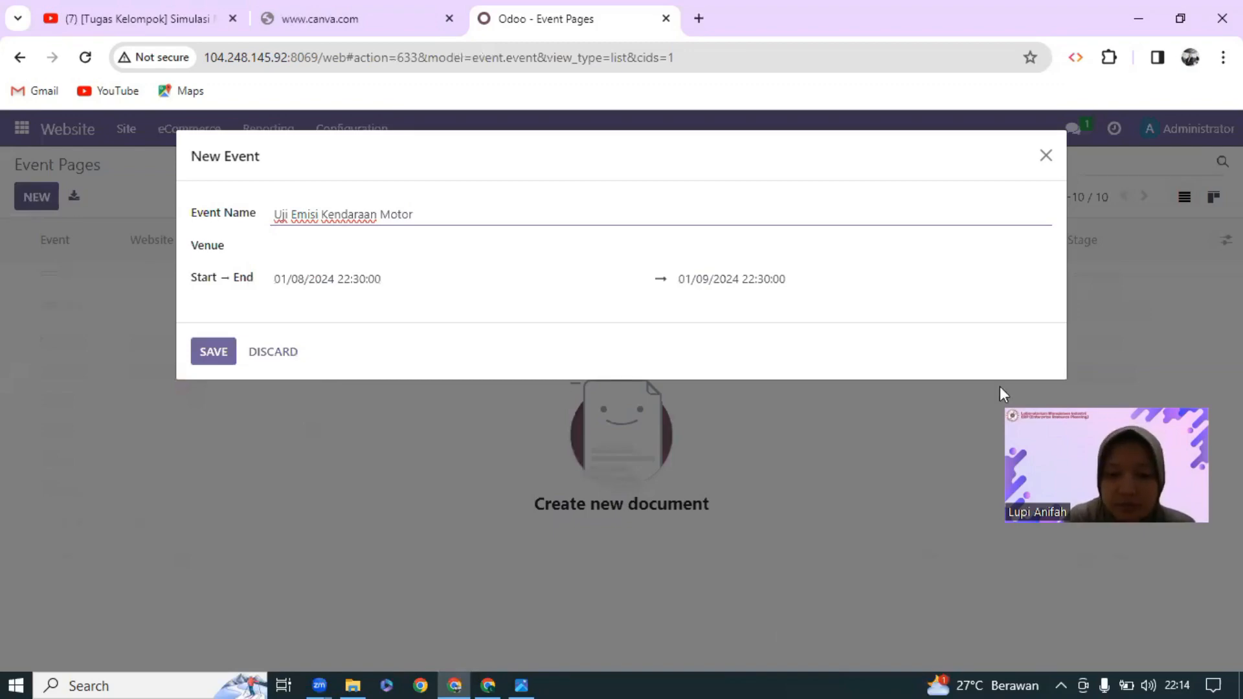
left_click(1007, 254)
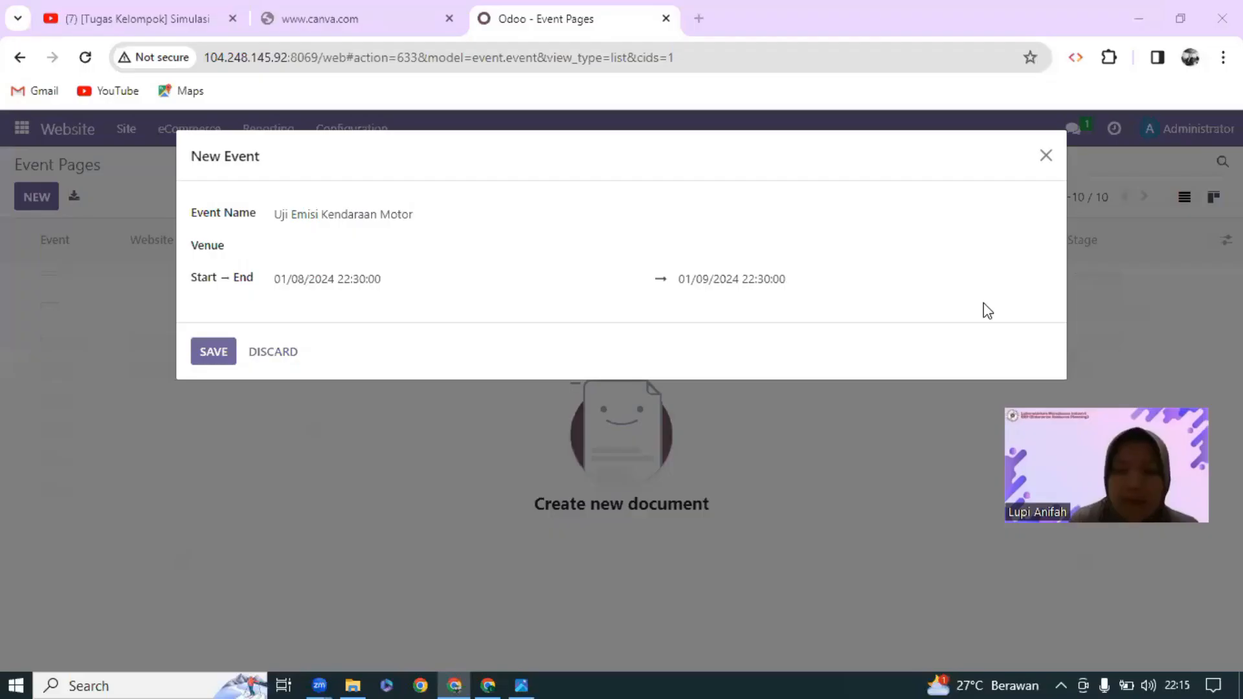
Set the start date of the new event to 10/01/2024
left_click(288, 278)
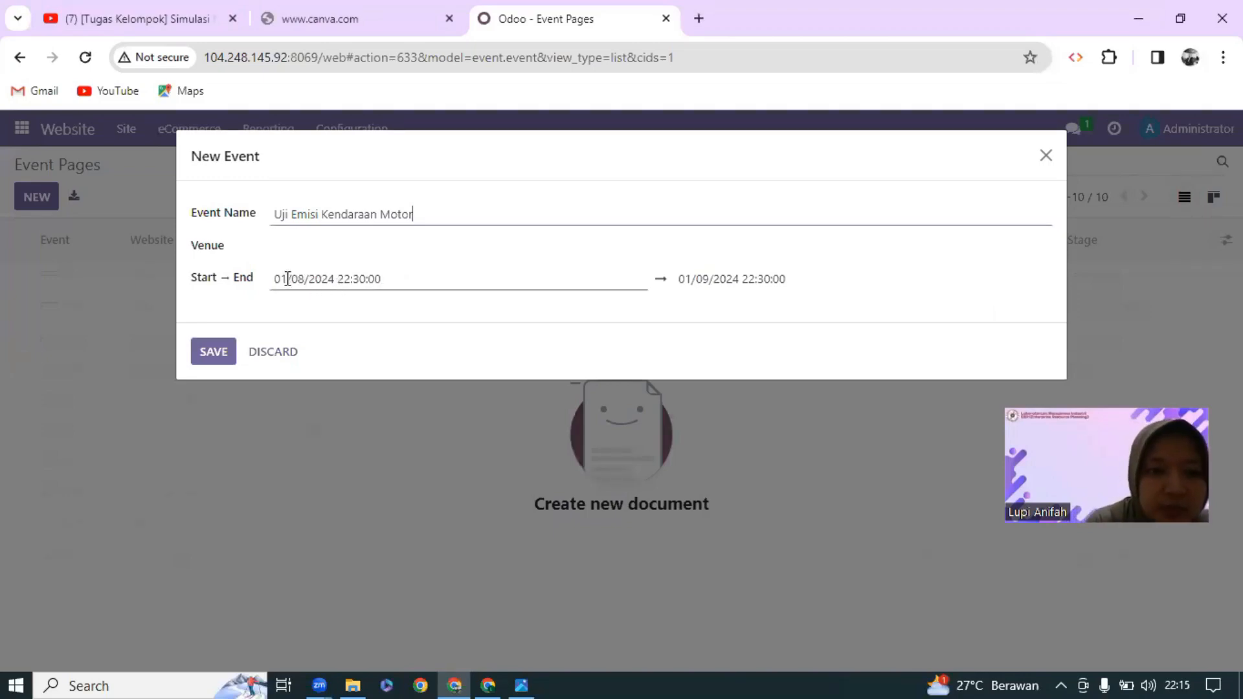
left_click(287, 277)
key("BackSpace")
key("BackSpace")
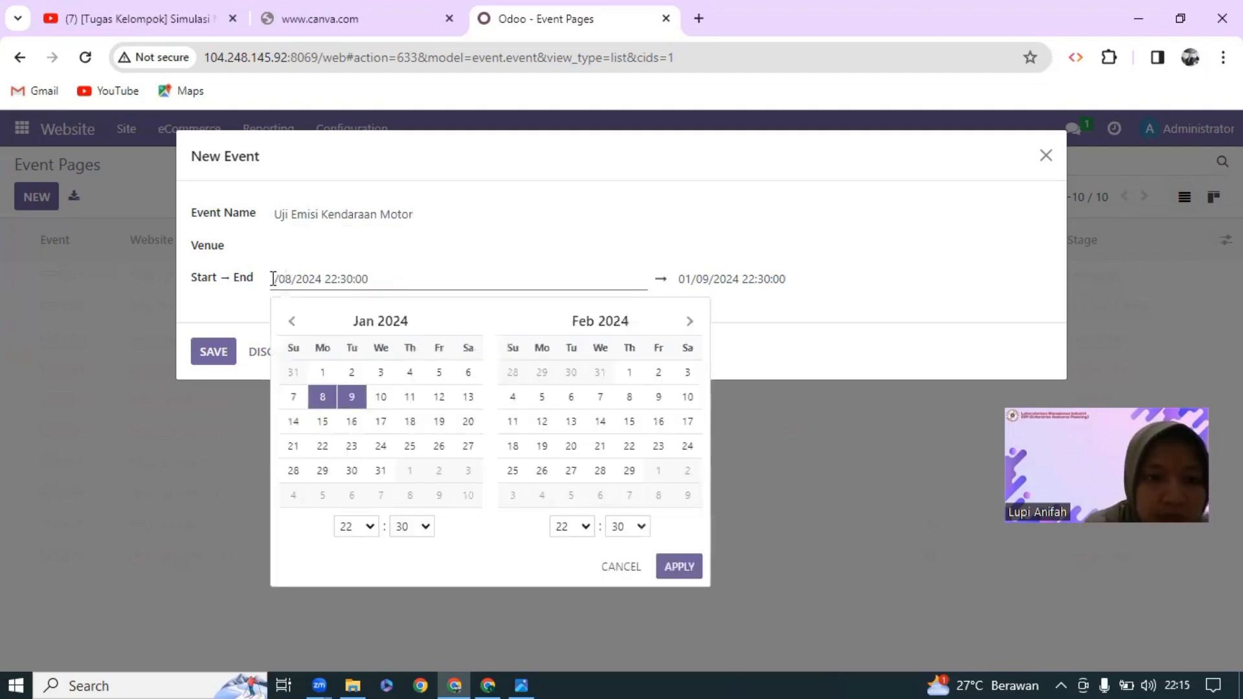
type("10")
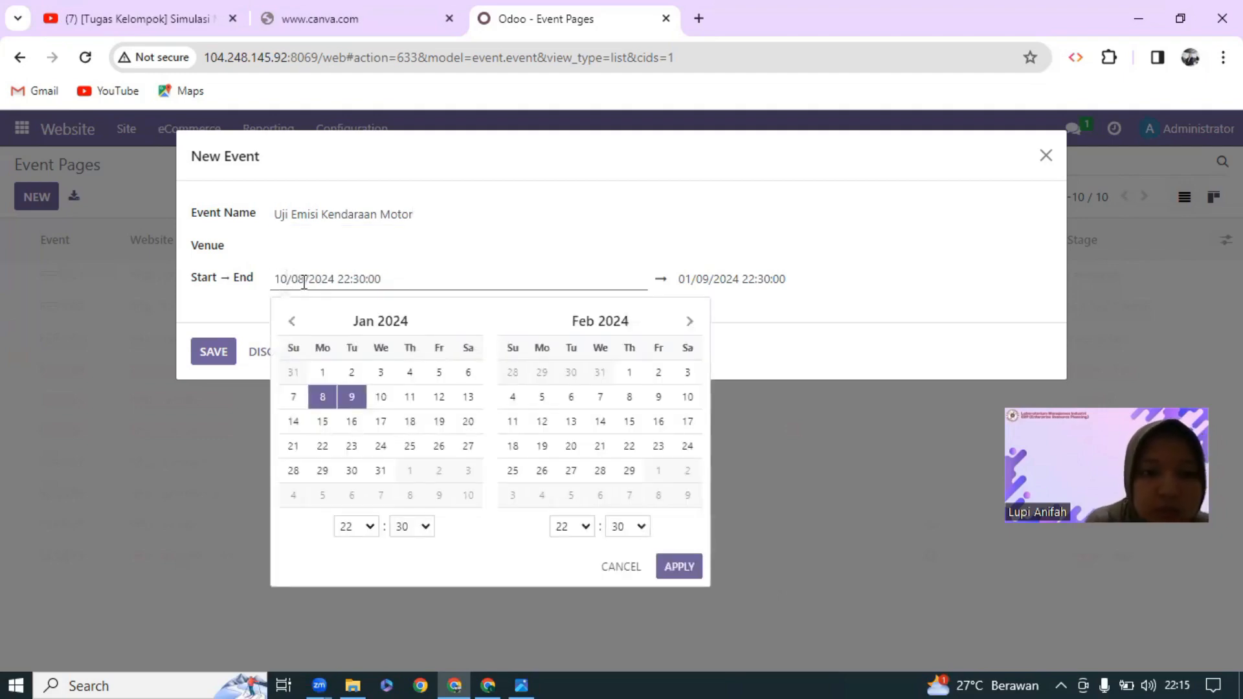
left_click(305, 279)
key("BackSpace")
key("BackSpace")
type("01")
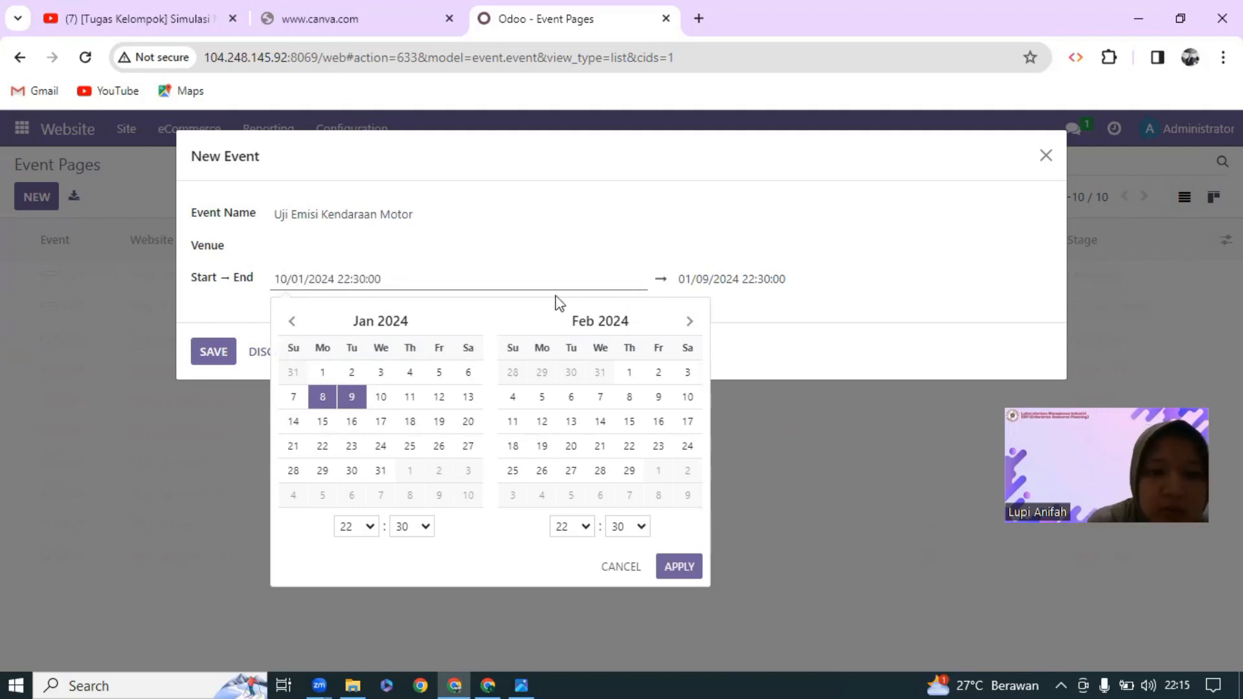
Set the start time of the new event to 08:00:00
left_click(350, 278)
key("BackSpace")
key("BackSpace")
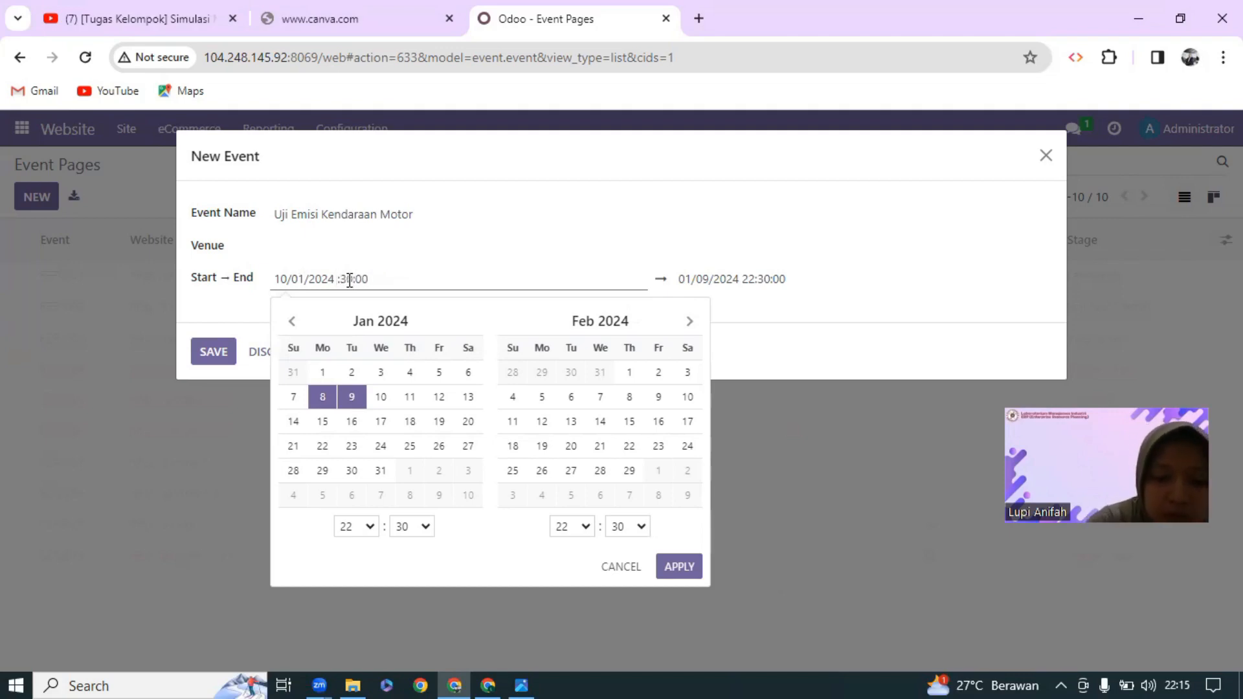
type("08")
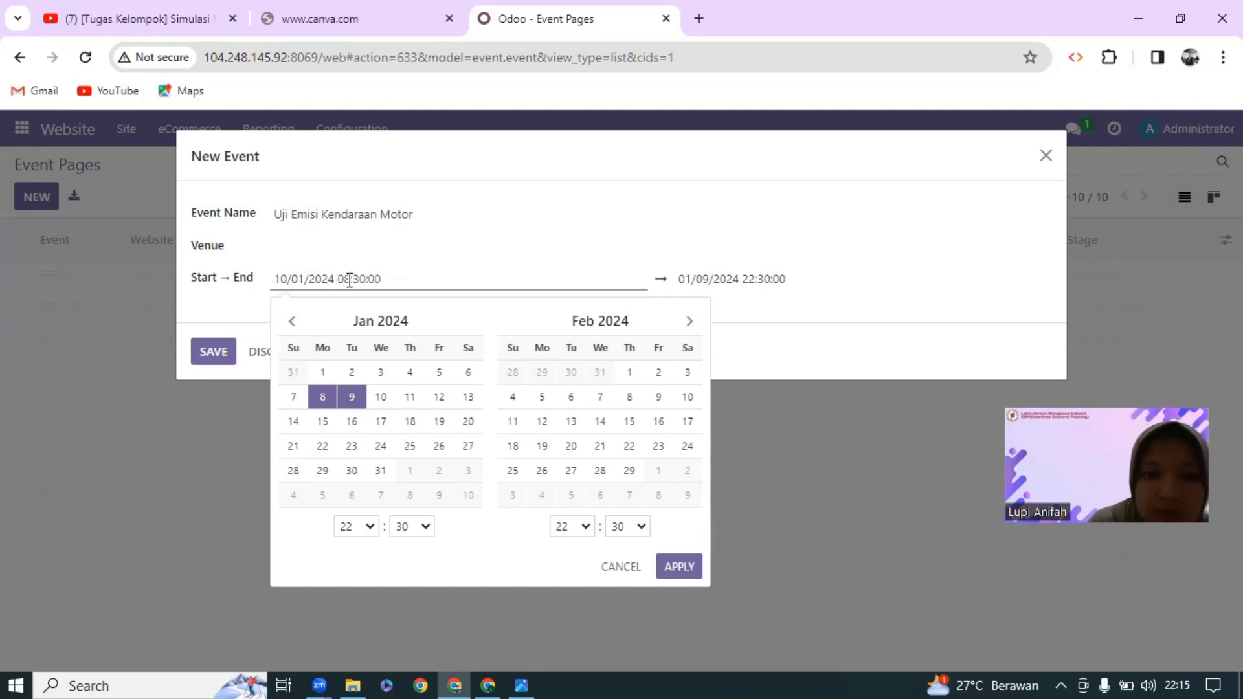
key("Right")
key("BackSpace")
type("0")
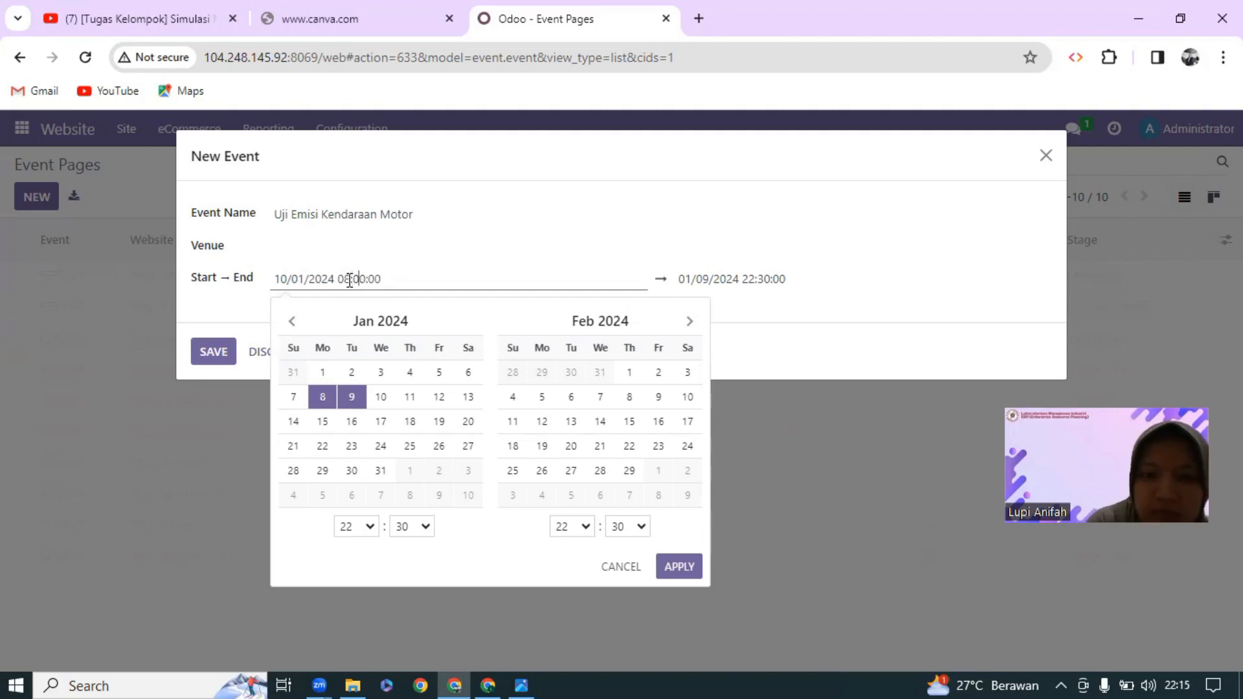
Set the end date of the new event to 10/01/2024
left_click(690, 278)
key("BackSpace")
key("BackSpace")
type("10")
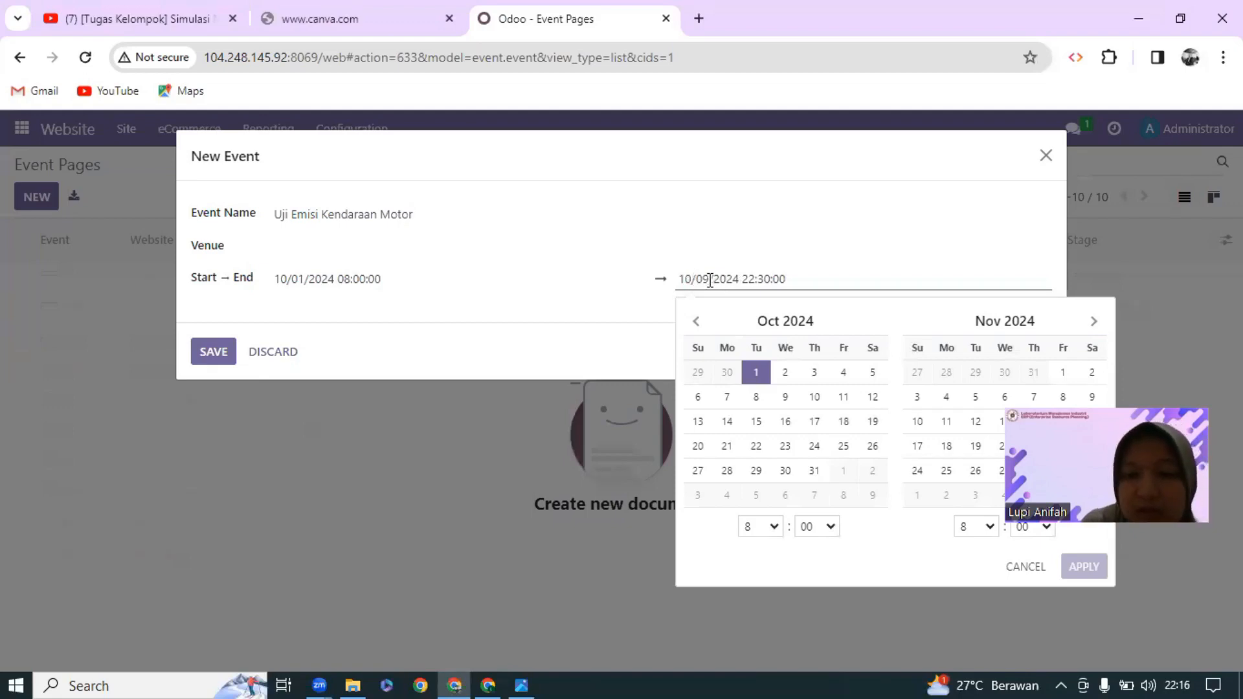
left_click(710, 280)
key("BackSpace")
type("1")
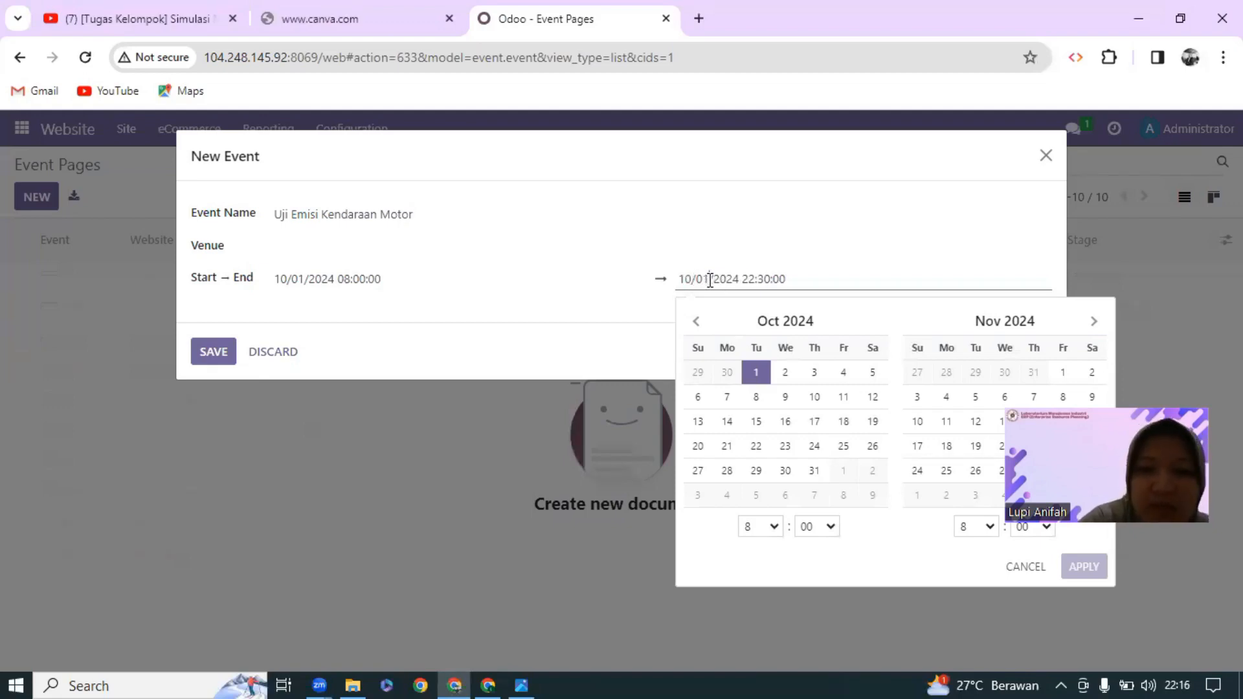
Set the end time of the new event to 12:00:00 and save the event
left_click(754, 279)
key("BackSpace")
type("1")
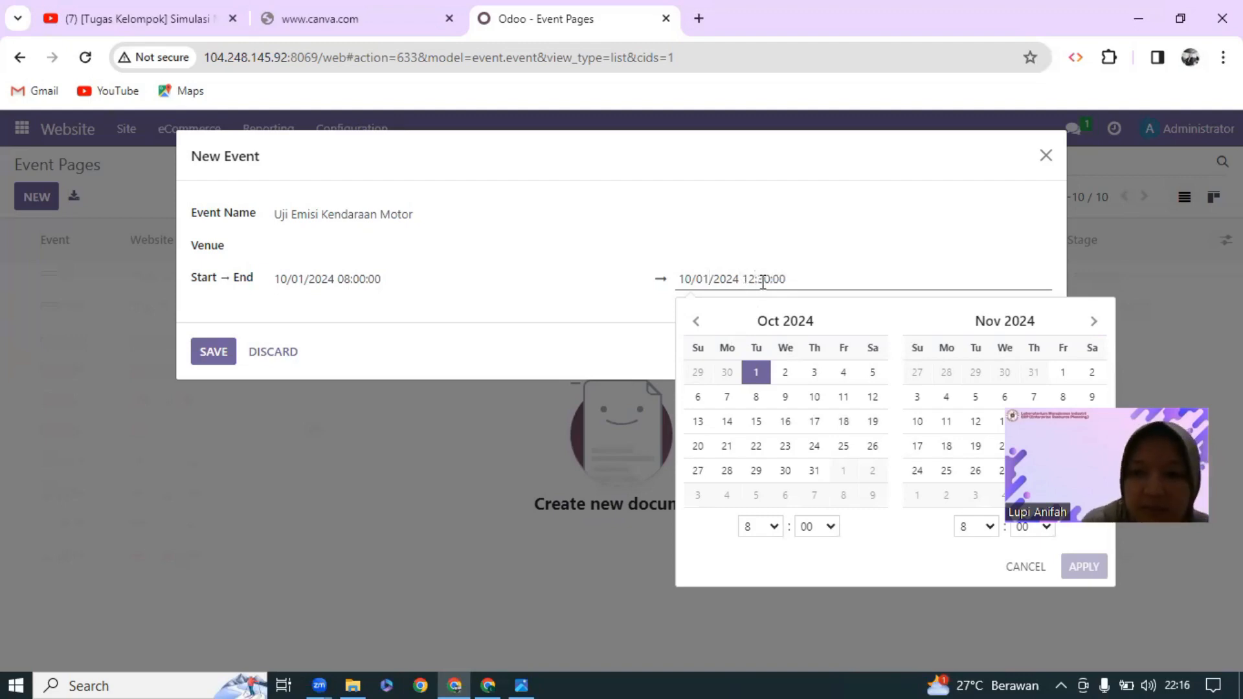
left_click(763, 280)
key("BackSpace")
type("0")
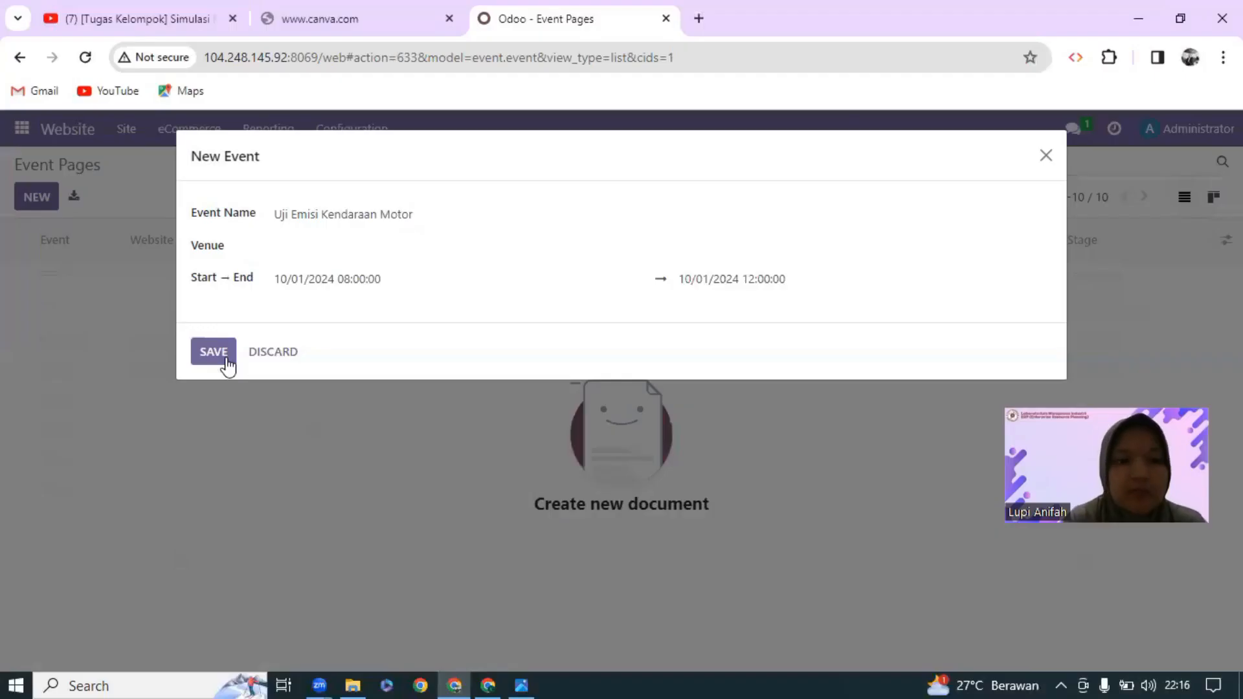
left_click(226, 363)
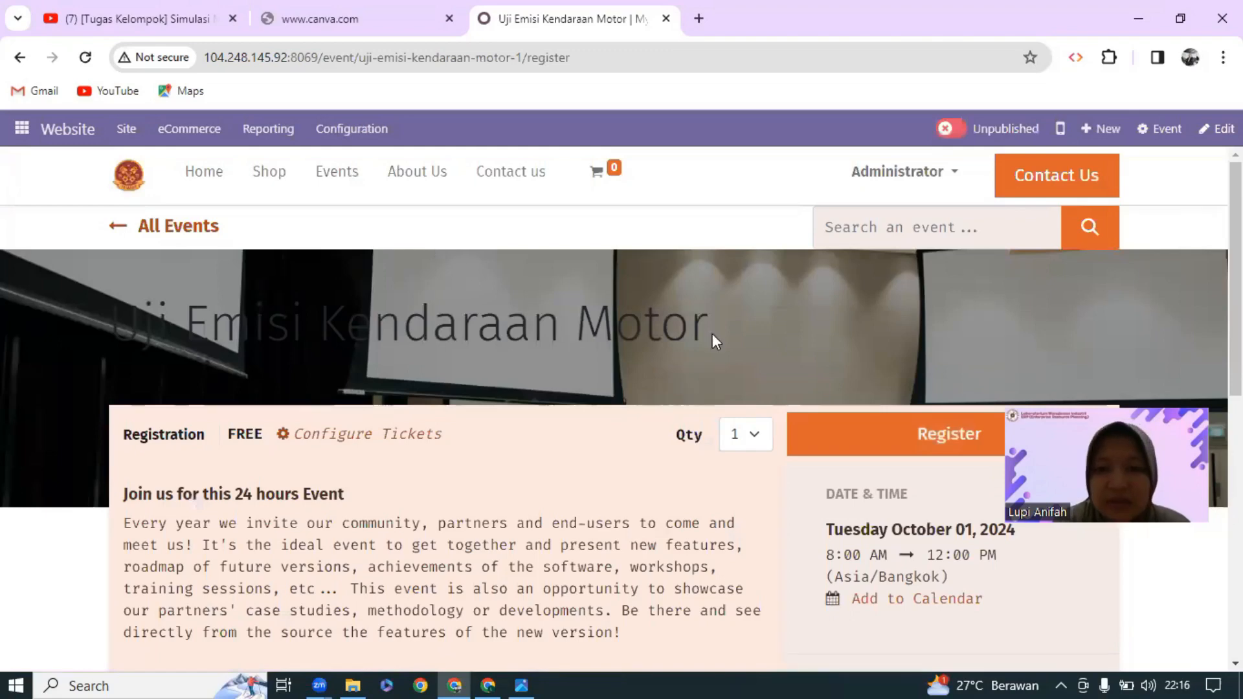
Review the new event's registration page from the title banner to the footer, including the description heading and paragraph
scroll(712, 333, "down", 1)
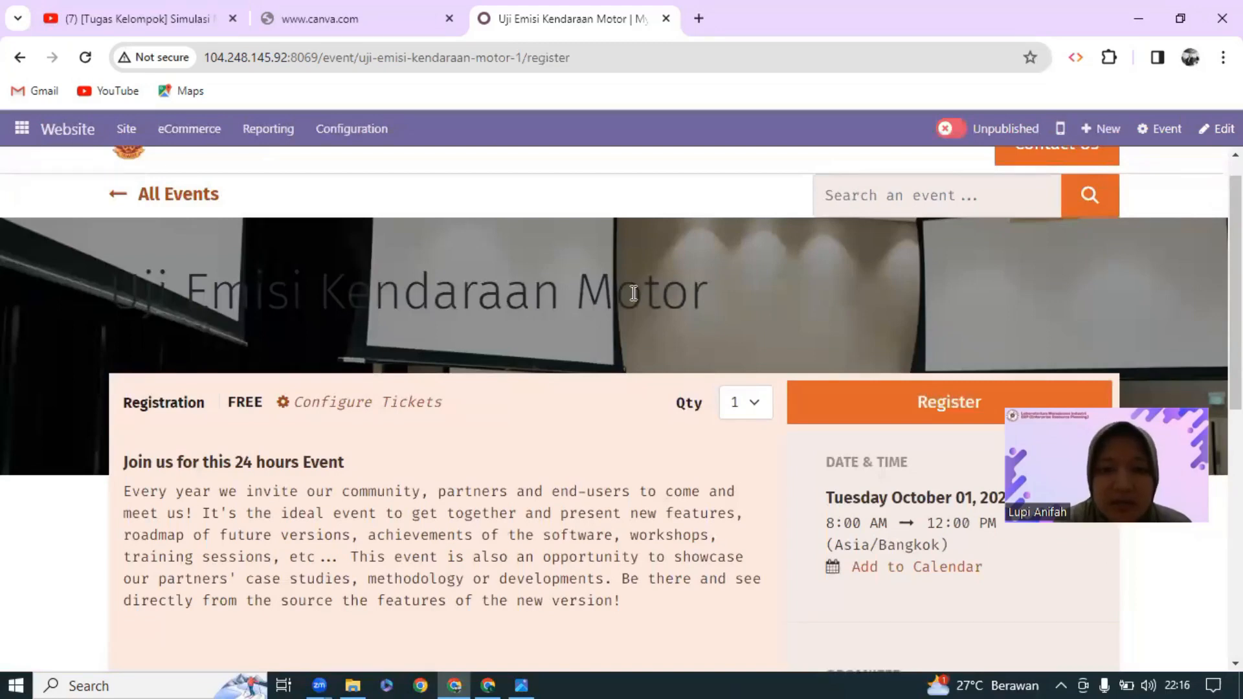
scroll(690, 408, "down", 10)
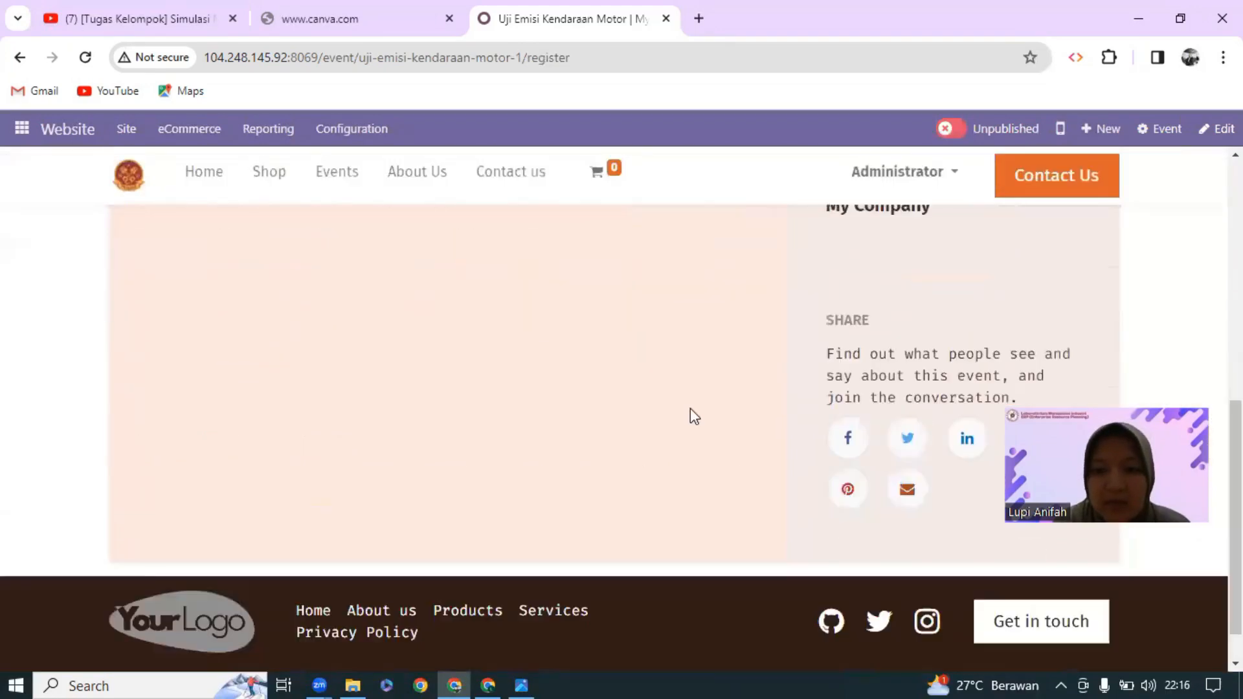
scroll(690, 408, "up", 12)
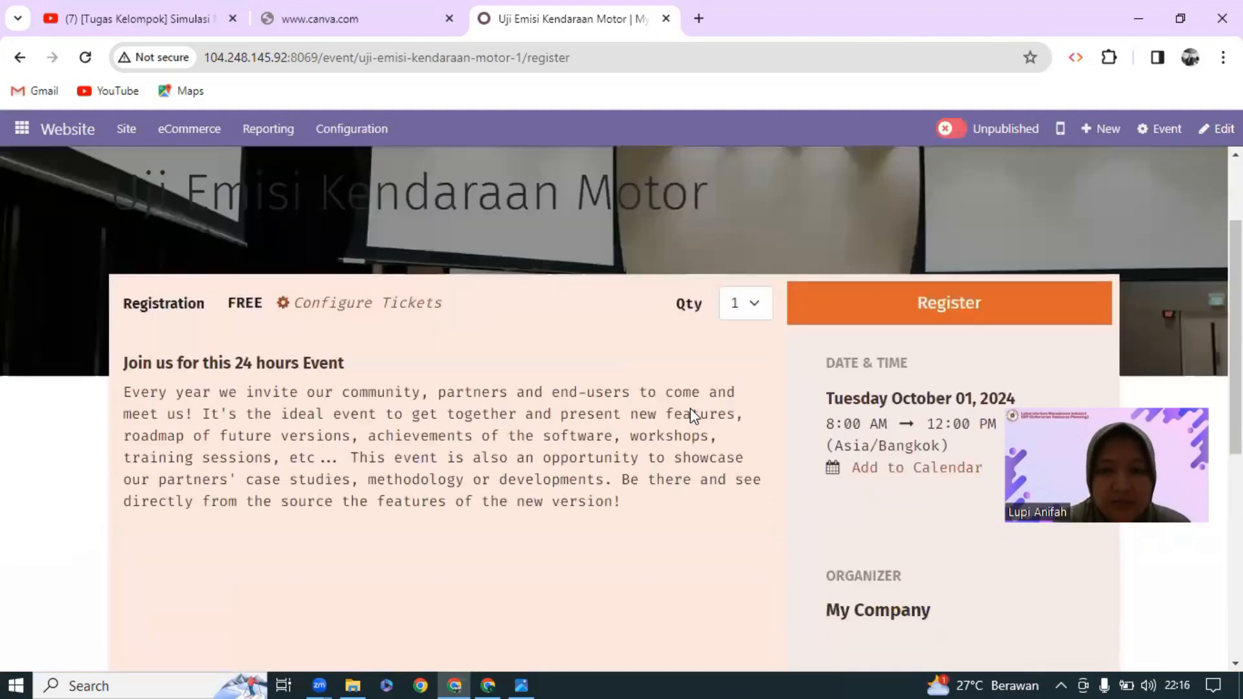
scroll(690, 408, "down", 3)
scroll(691, 408, "up", 3)
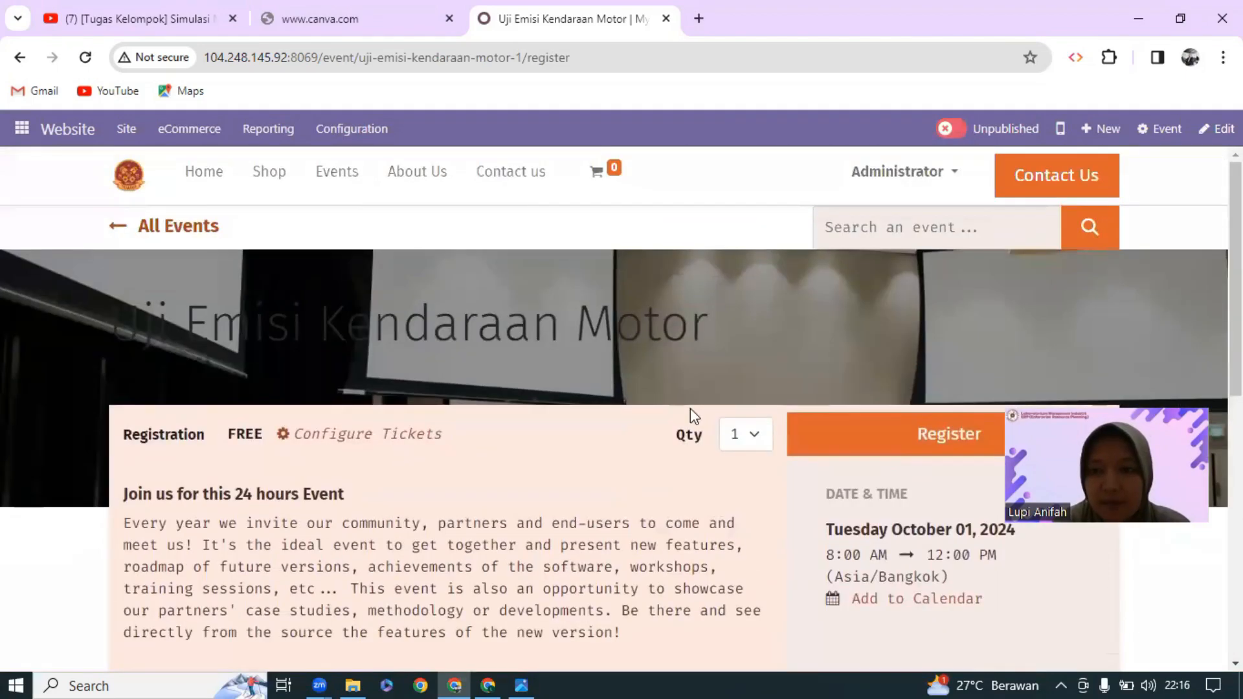
scroll(690, 408, "down", 2)
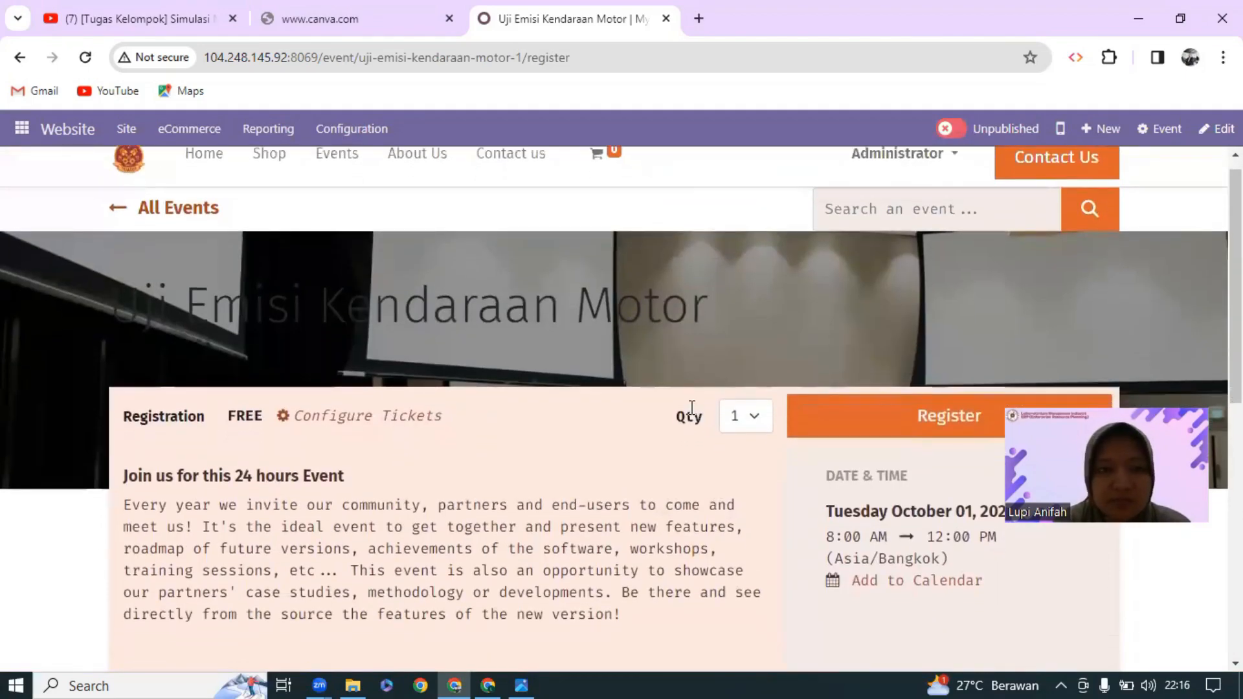
scroll(690, 408, "up", 2)
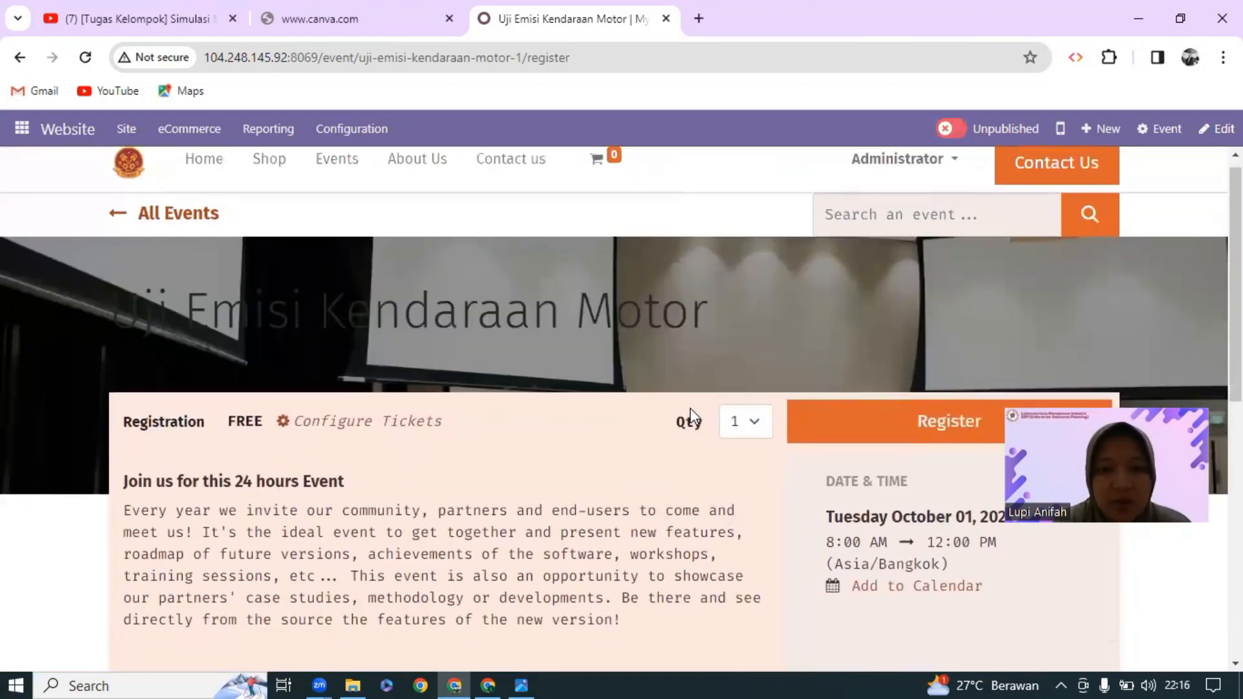
scroll(690, 407, "down", 2)
scroll(690, 415, "up", 1)
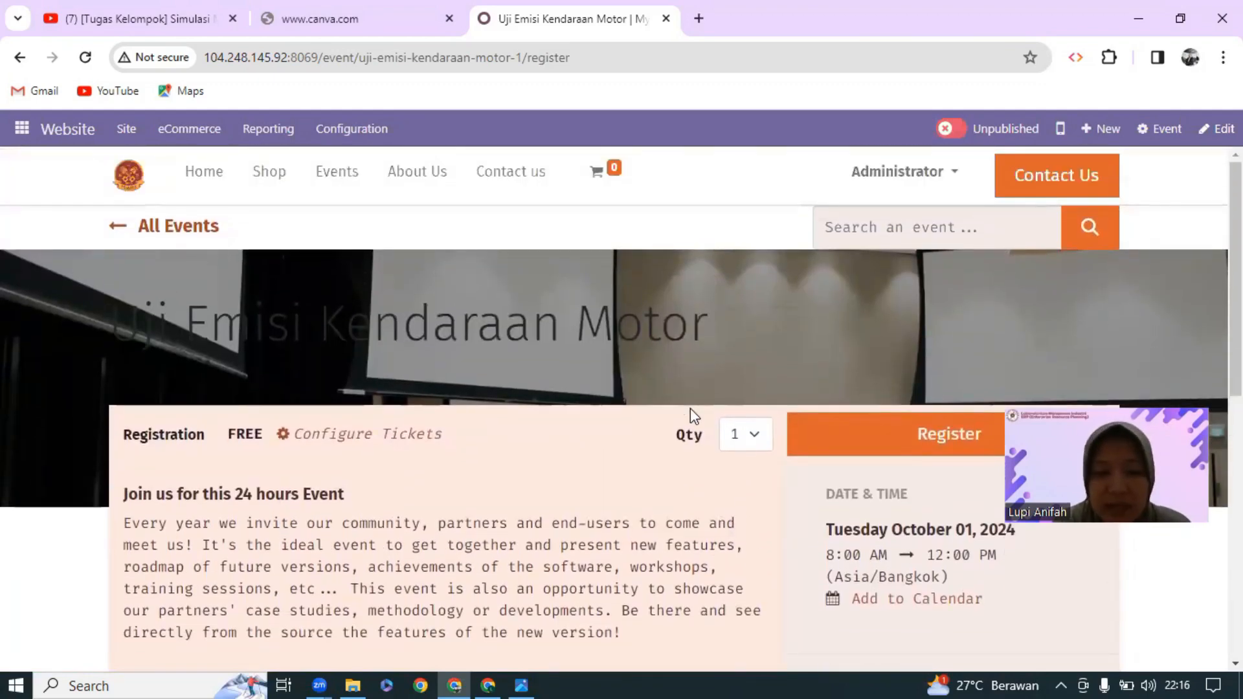
scroll(688, 427, "down", 1)
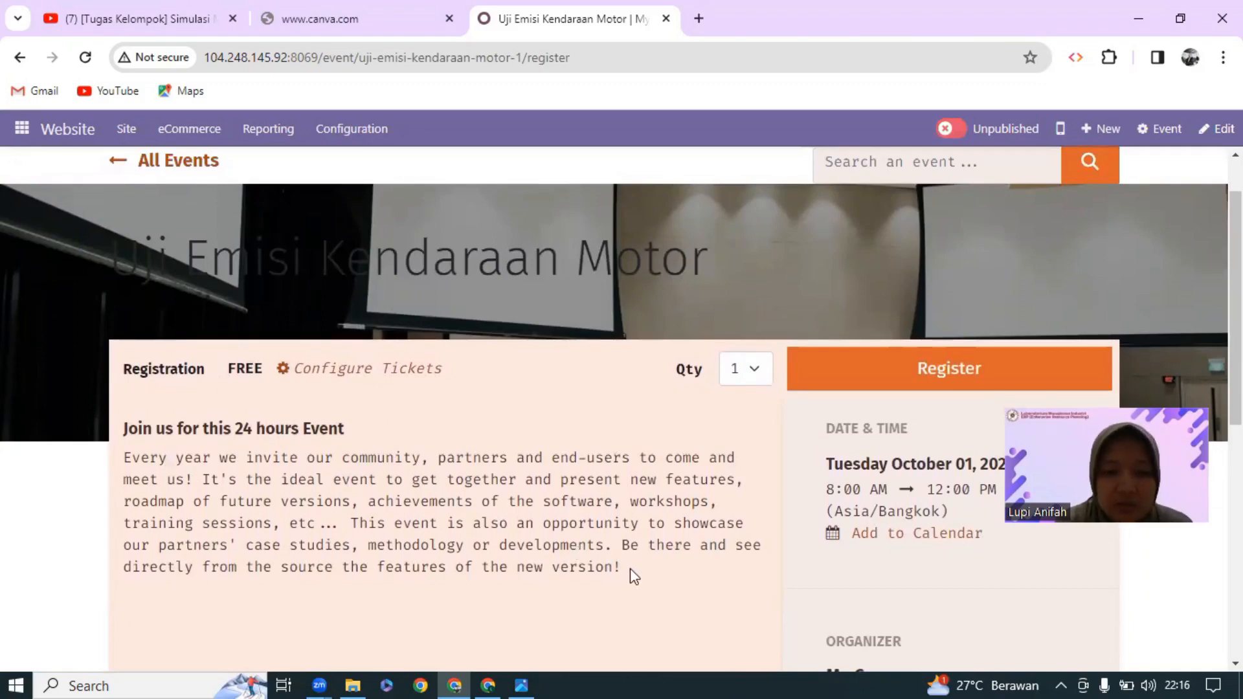
left_click_drag(631, 571, 126, 460)
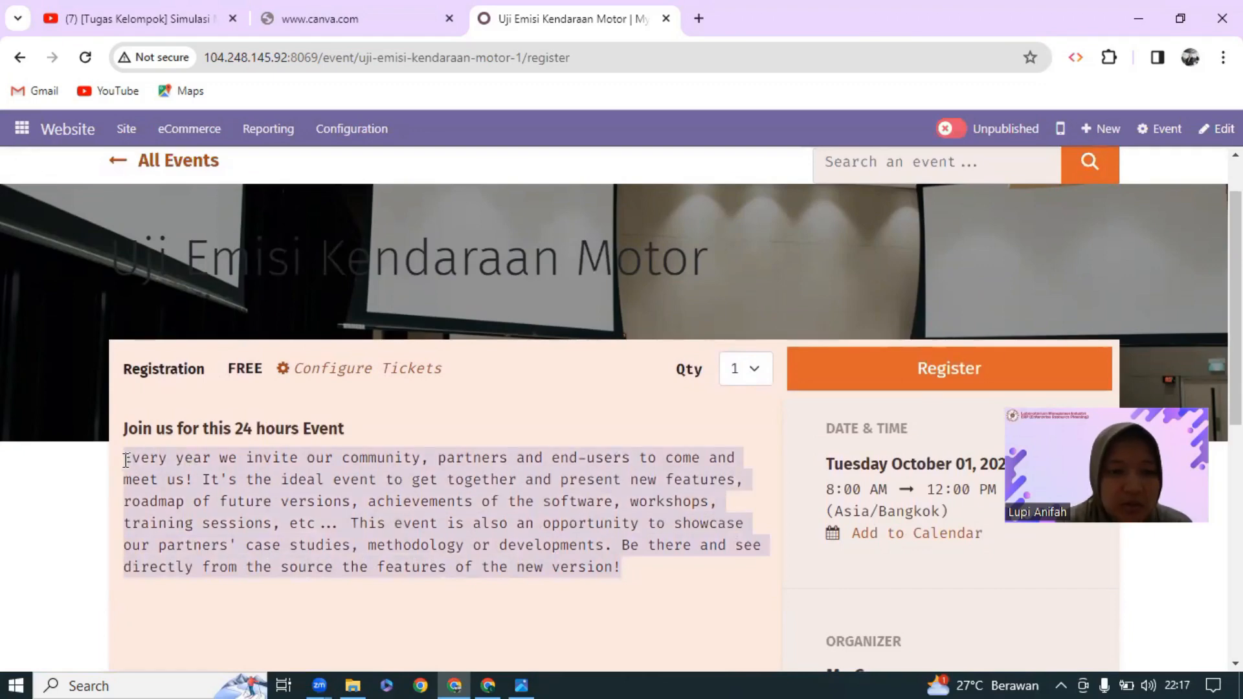
left_click(356, 419)
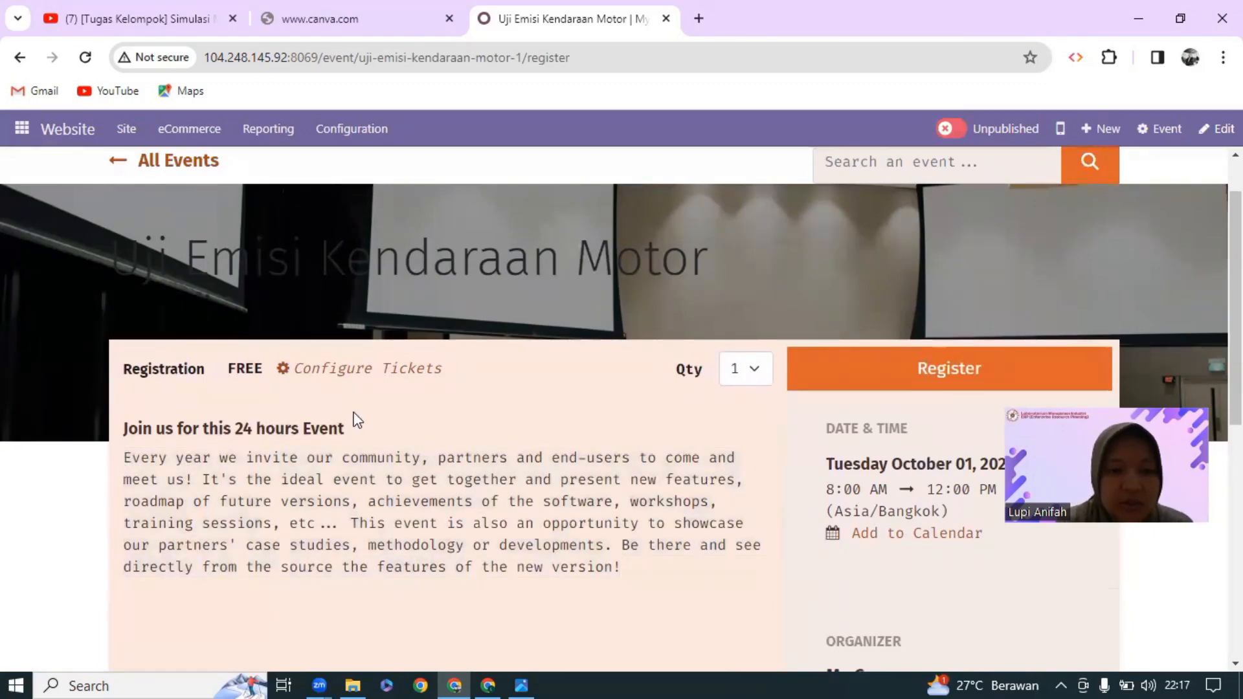
left_click_drag(347, 428, 126, 430)
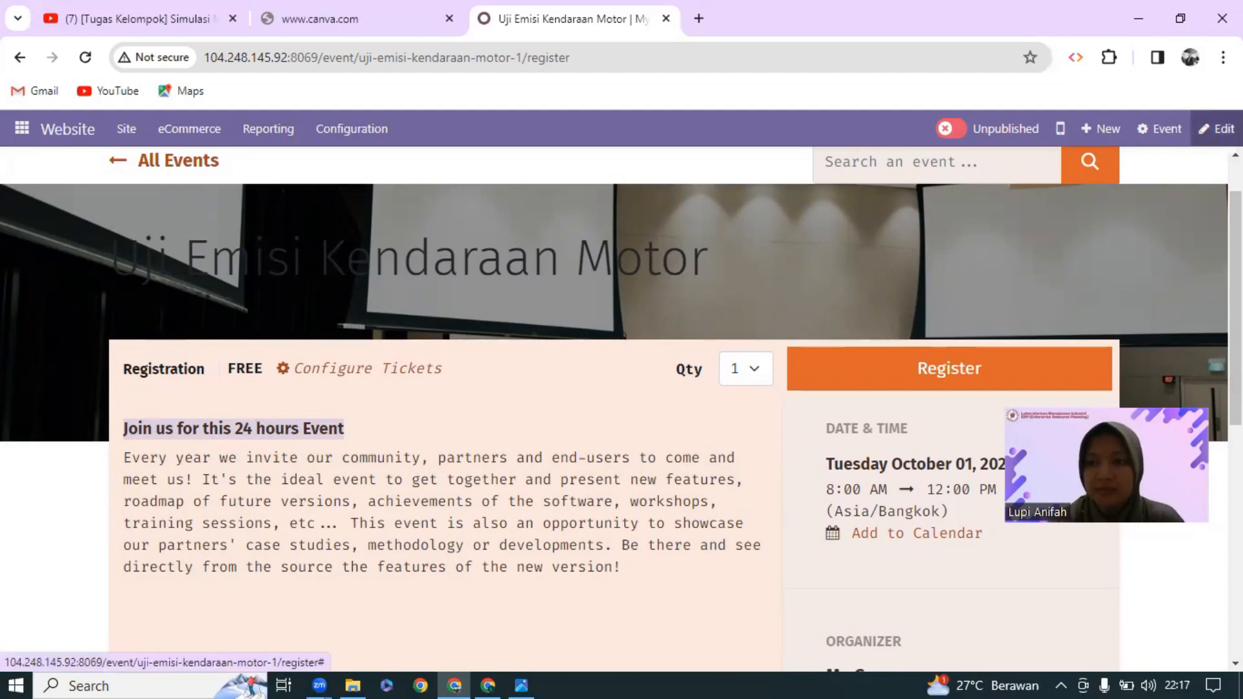
Open the event page for editing and replace the description heading with "AYO BERGABUNG UNTUK PEDULI LINGKUNGAN!"
left_click(1220, 128)
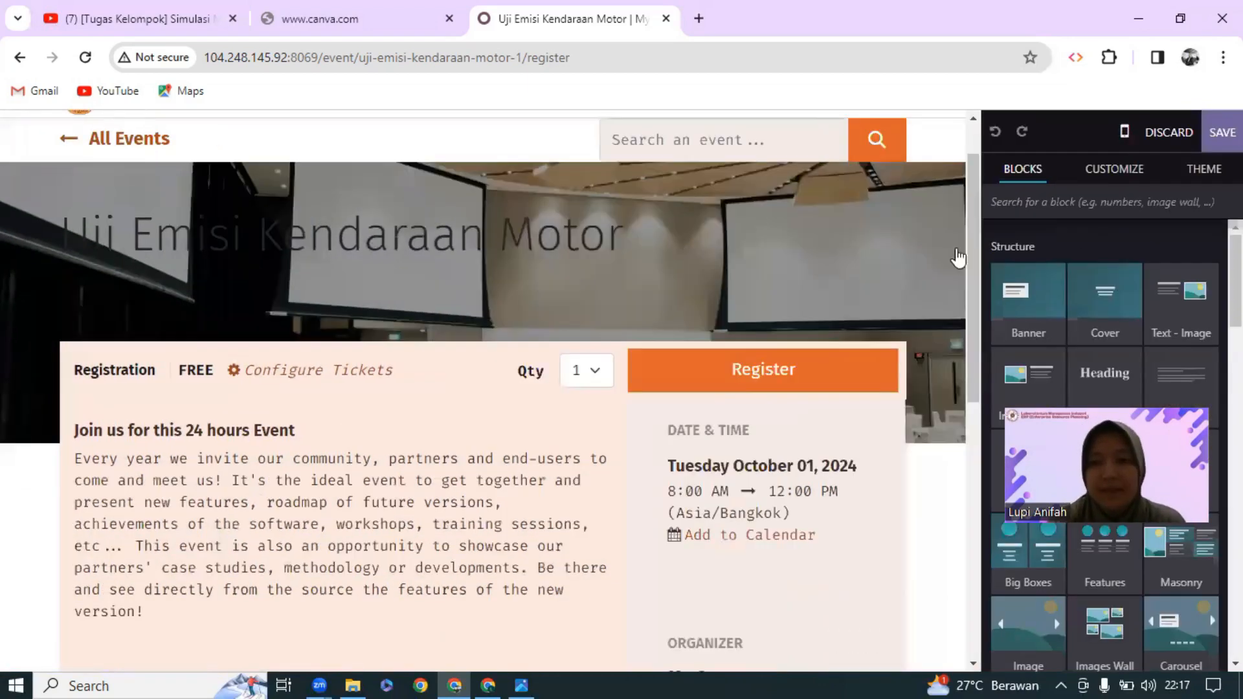
left_click(272, 429)
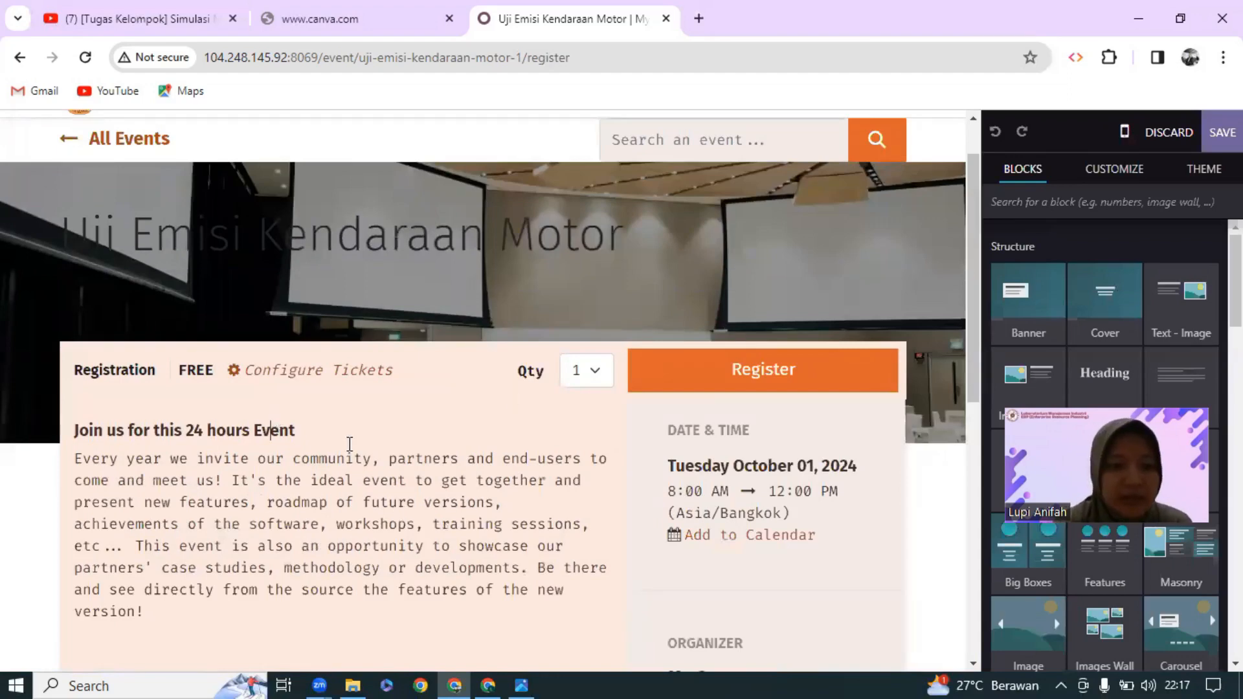
left_click_drag(302, 428, 66, 431)
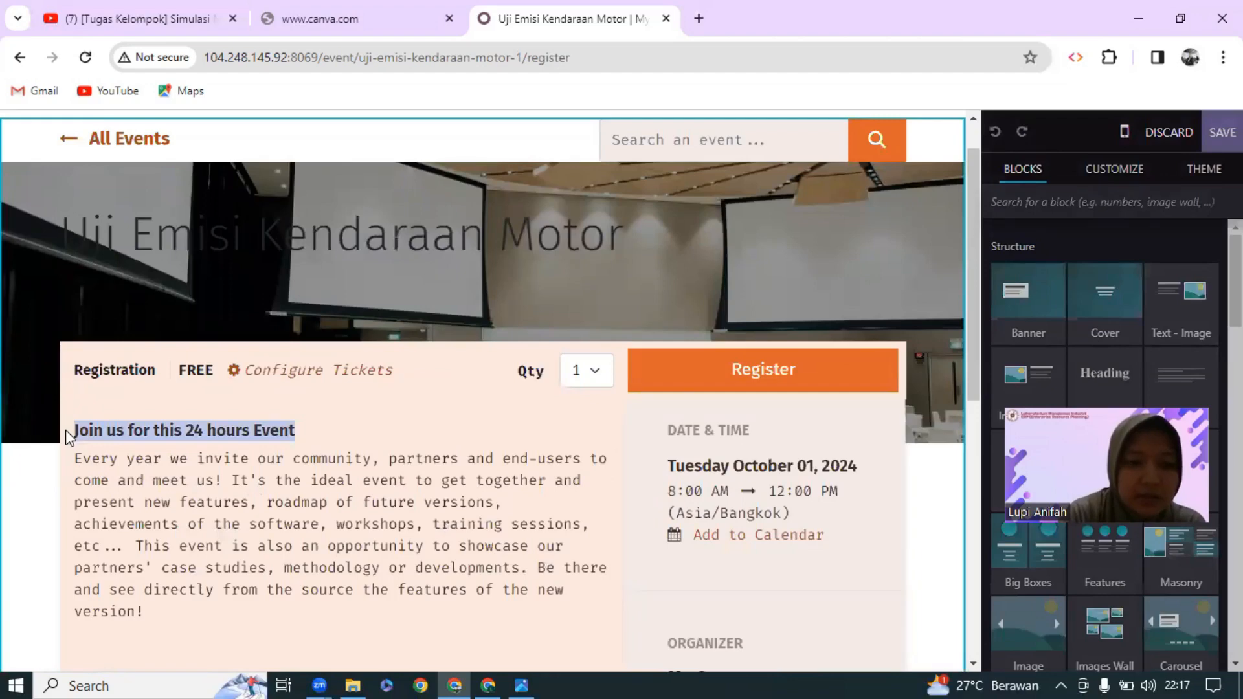
type("yo")
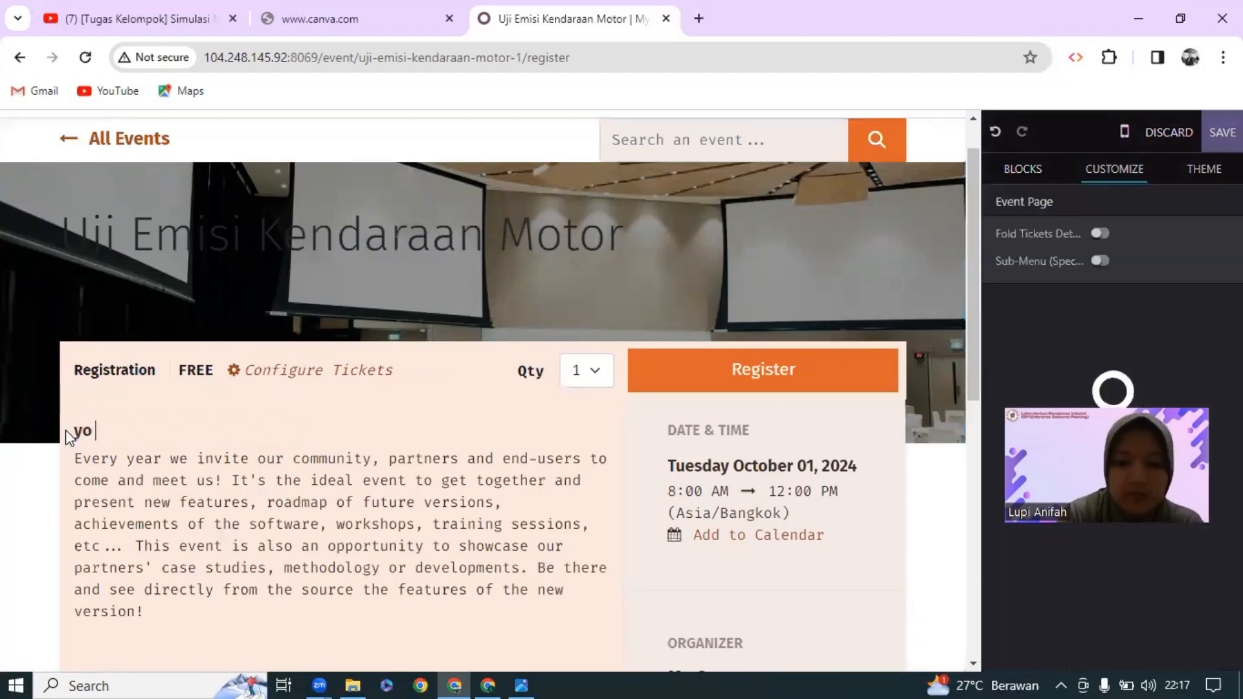
type("A")
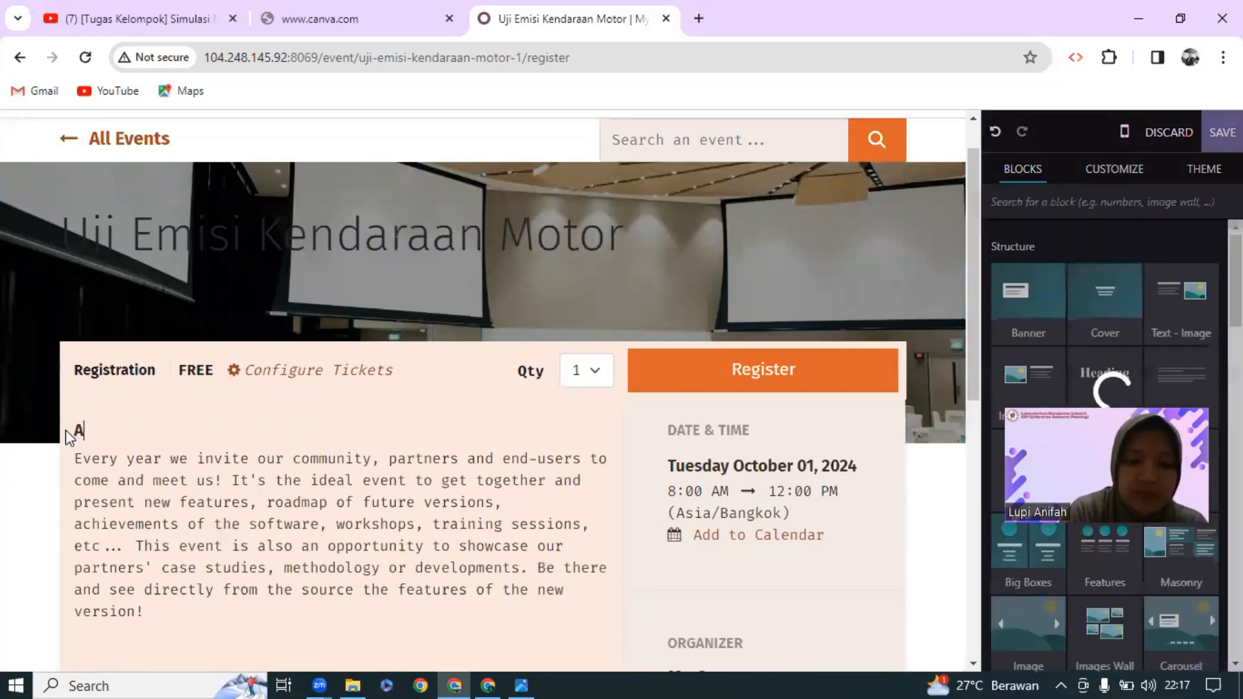
type("YO BER")
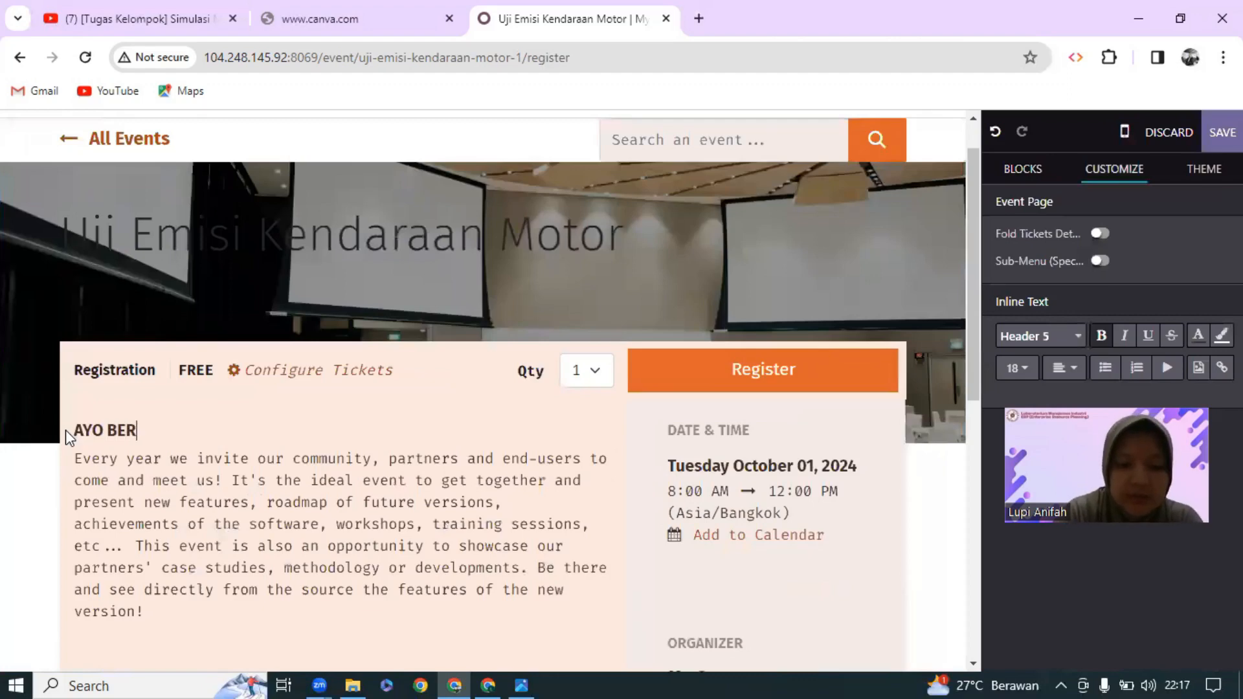
type("GABUNG ")
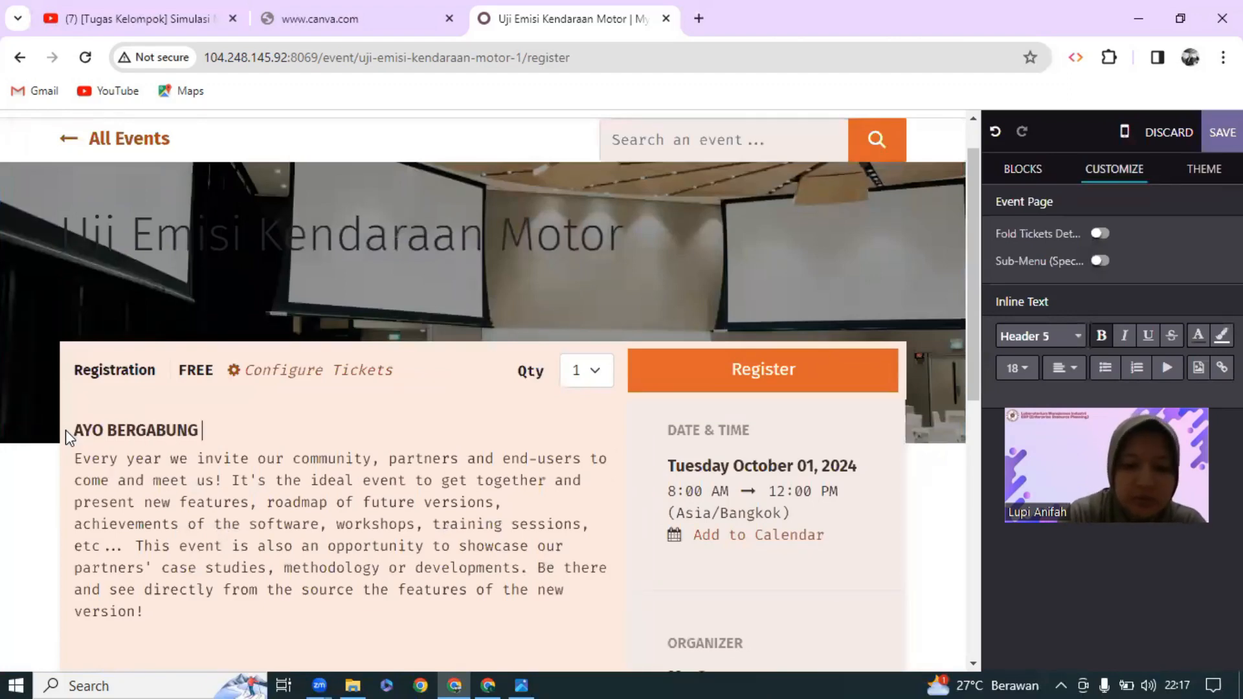
type("UNTUK P")
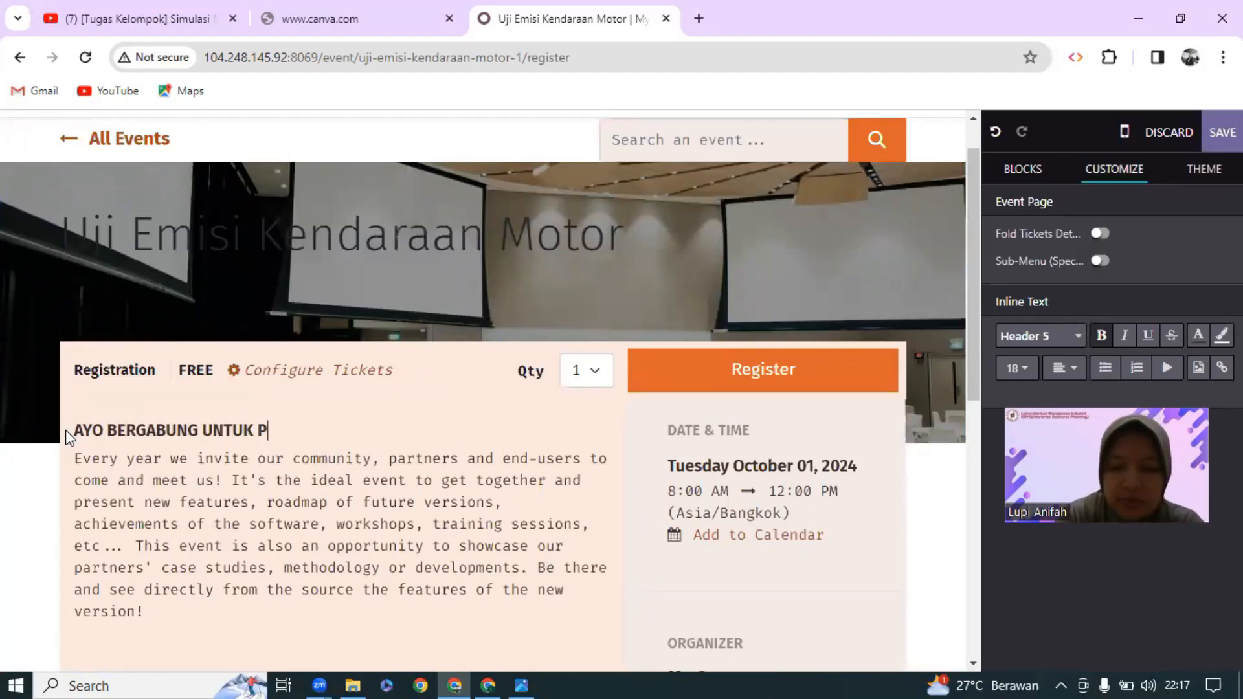
type("EDUL")
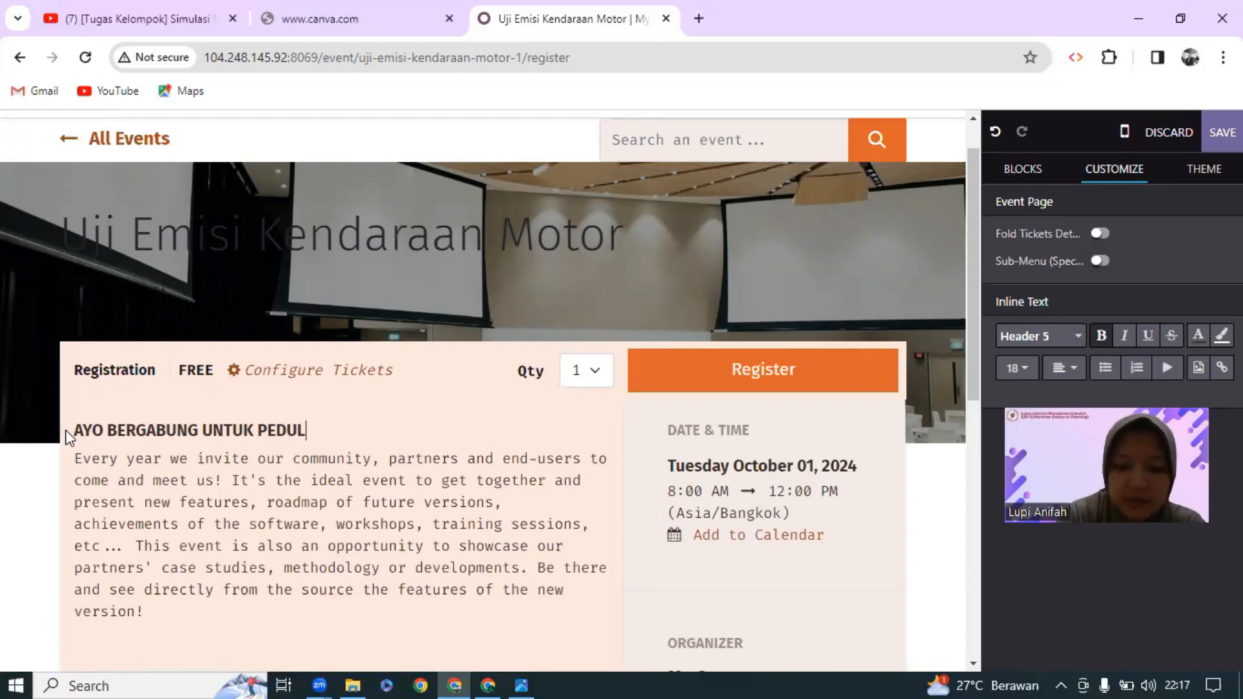
type("I LINGKUNGAN")
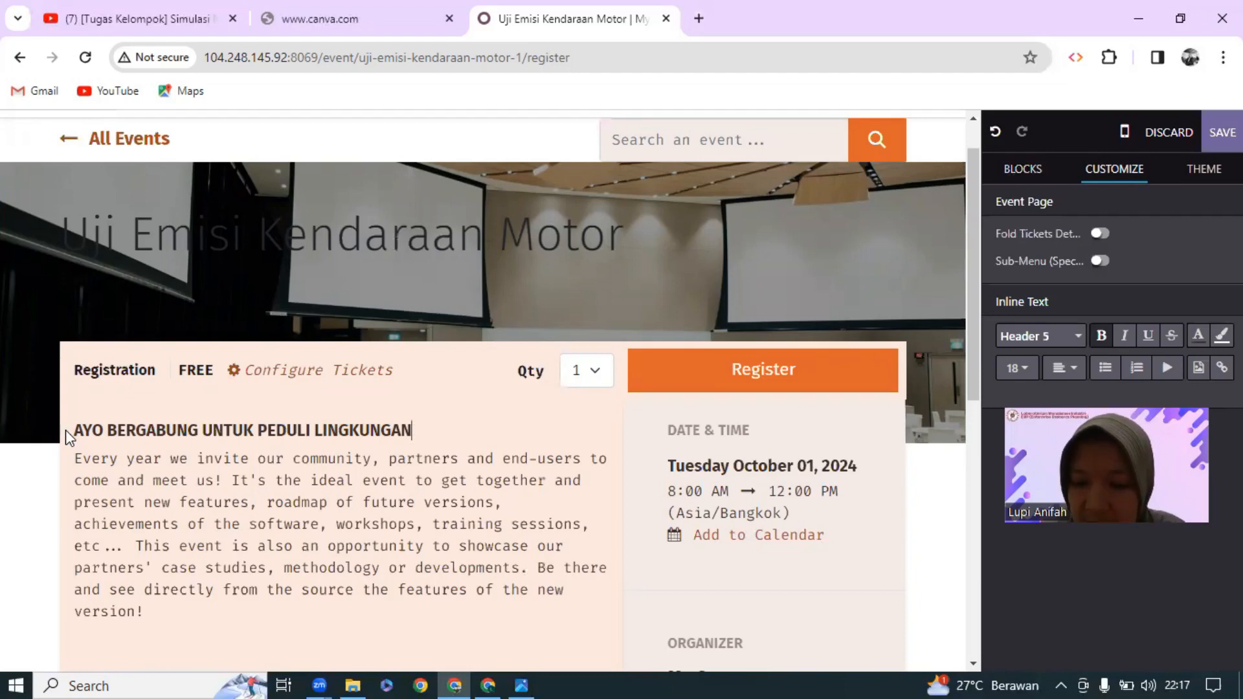
type("!")
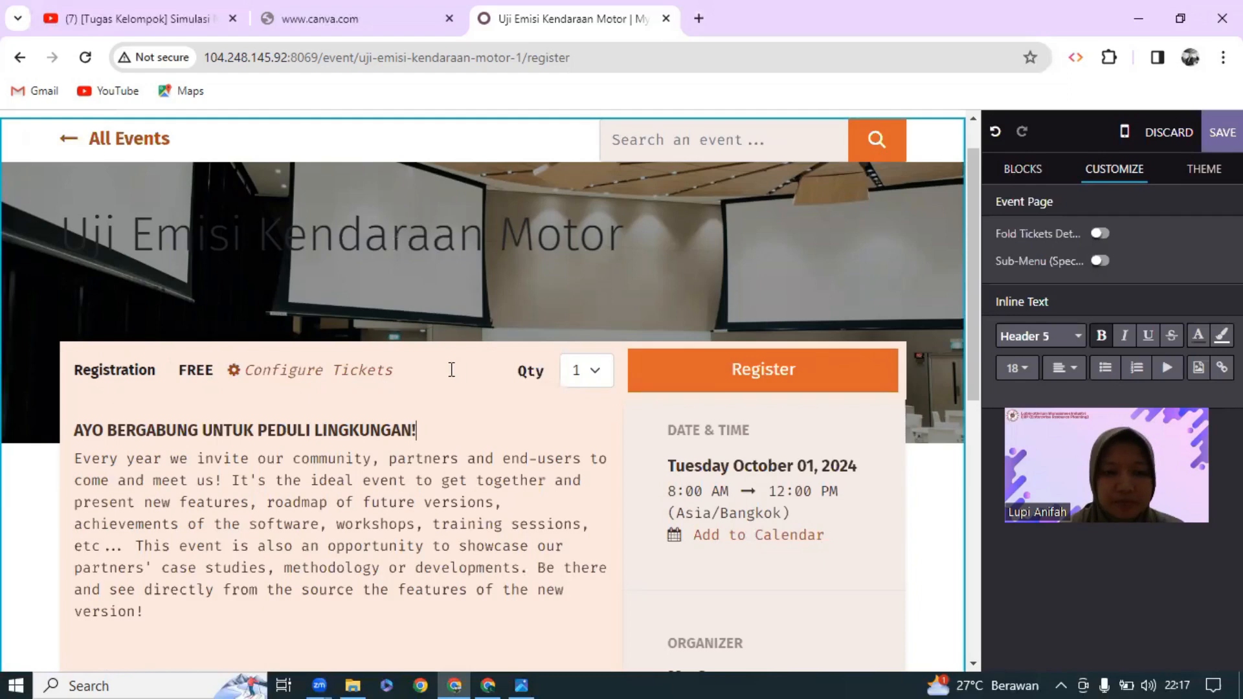
Remove the "Configure Tickets" text from the registration row, keeping the quantity selection at 1
left_click_drag(402, 370, 250, 374)
type("D")
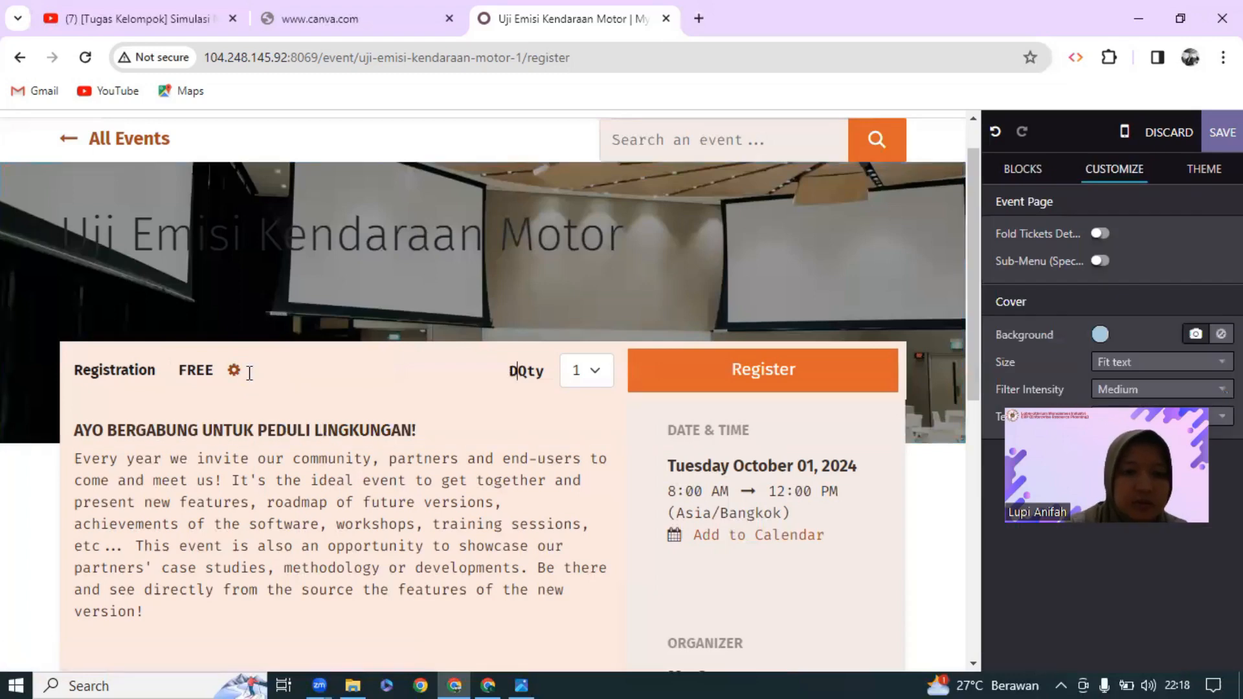
key("BackSpace")
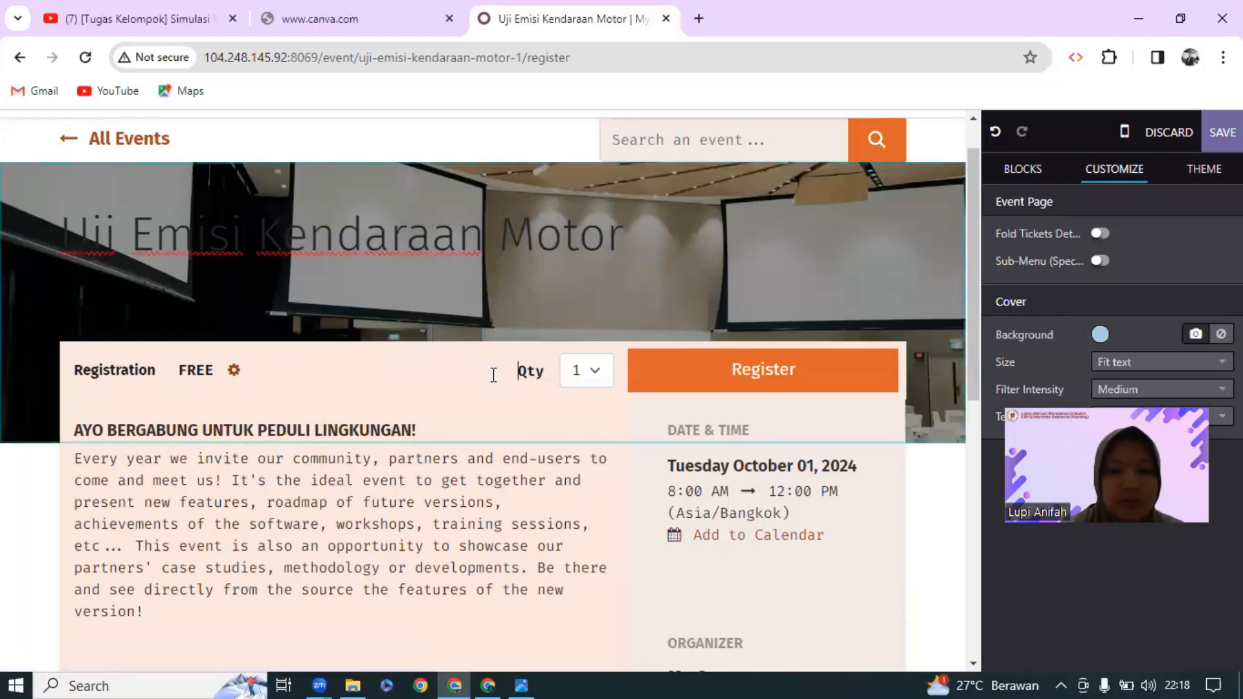
left_click(586, 372)
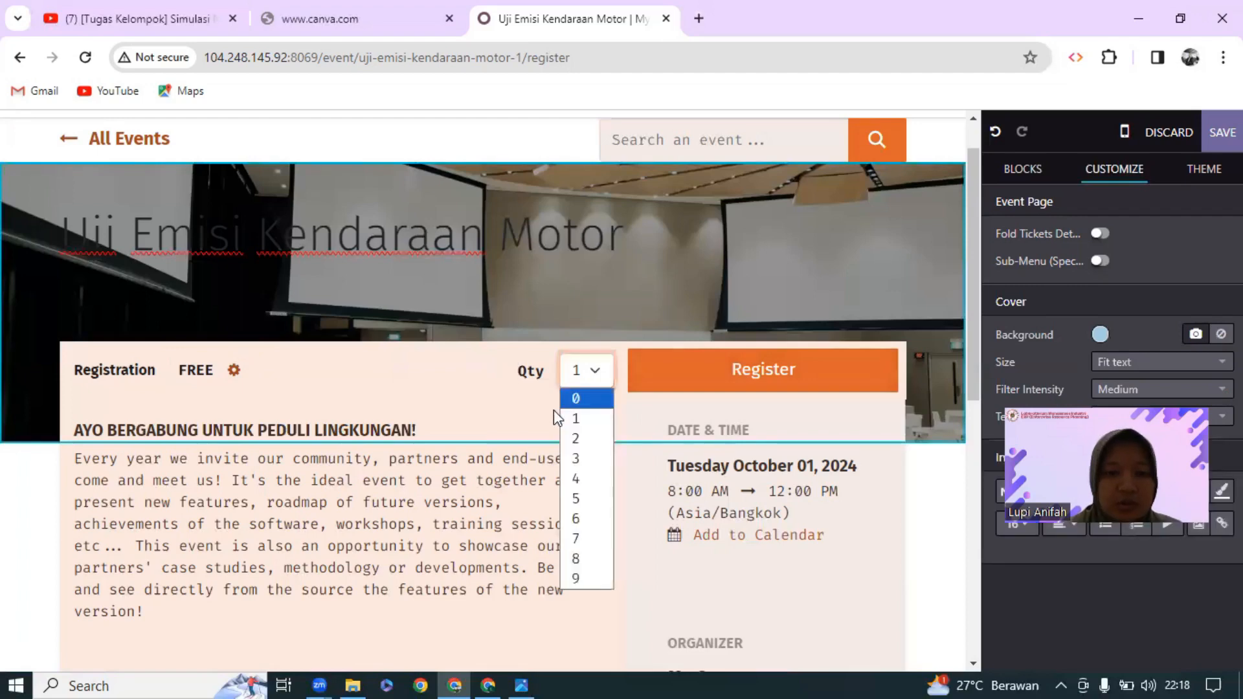
left_click(553, 410)
Change the date in the Date & Time section to 01/10/2024
scroll(486, 420, "down", 2)
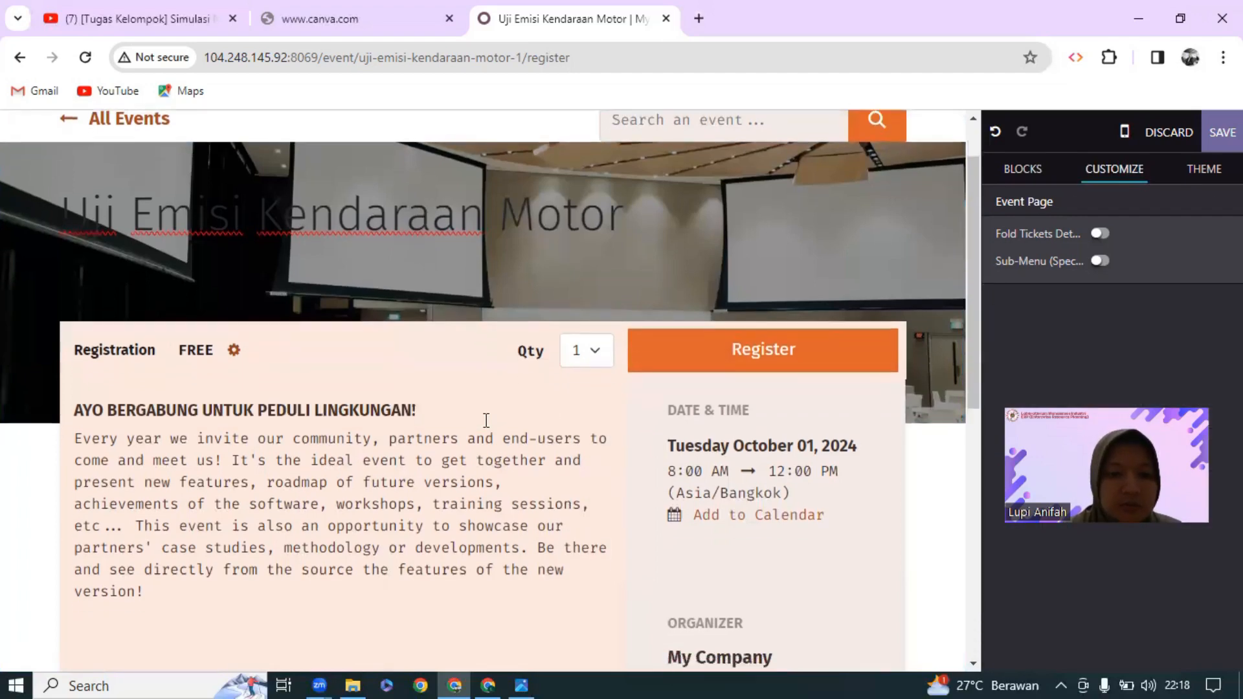
scroll(486, 420, "down", 1)
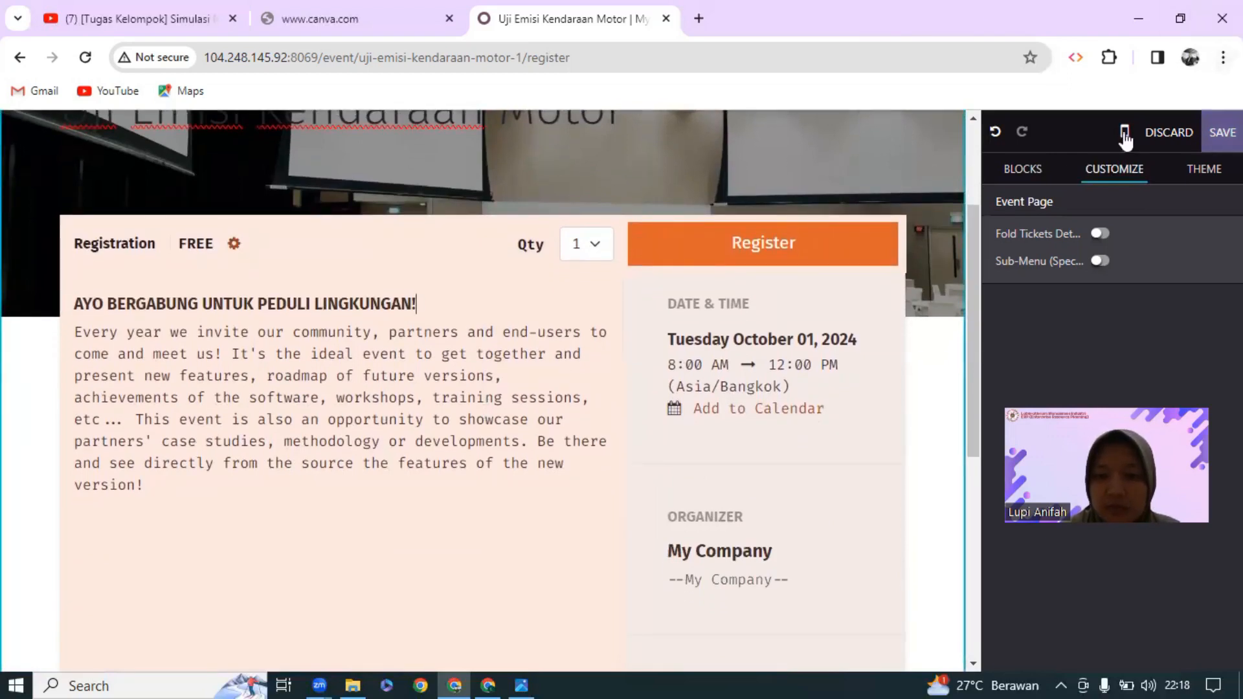
triple_click(727, 343)
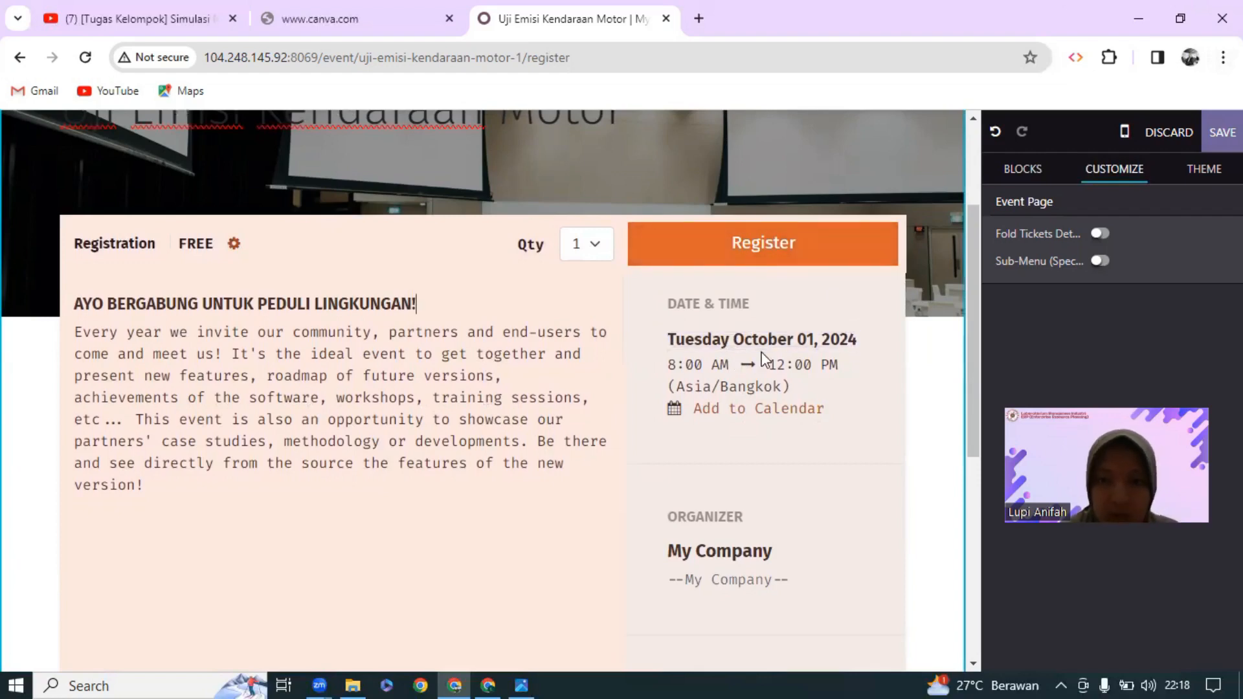
left_click(814, 341)
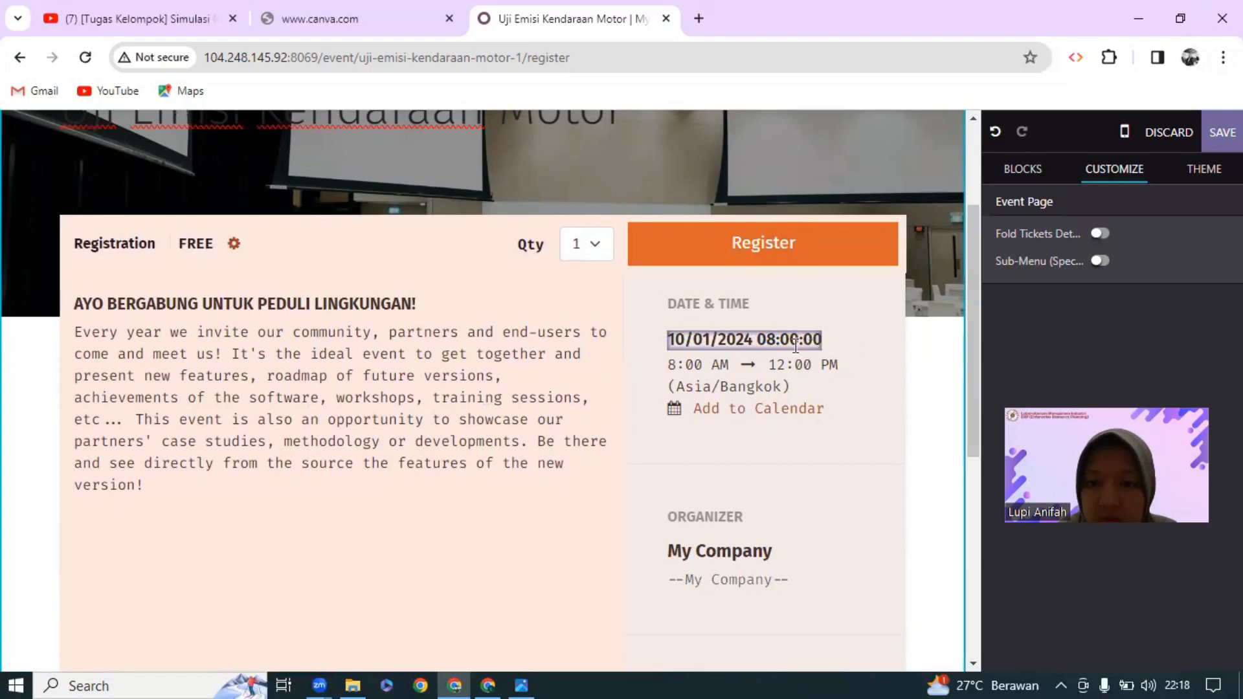
left_click(684, 340)
key("BackSpace")
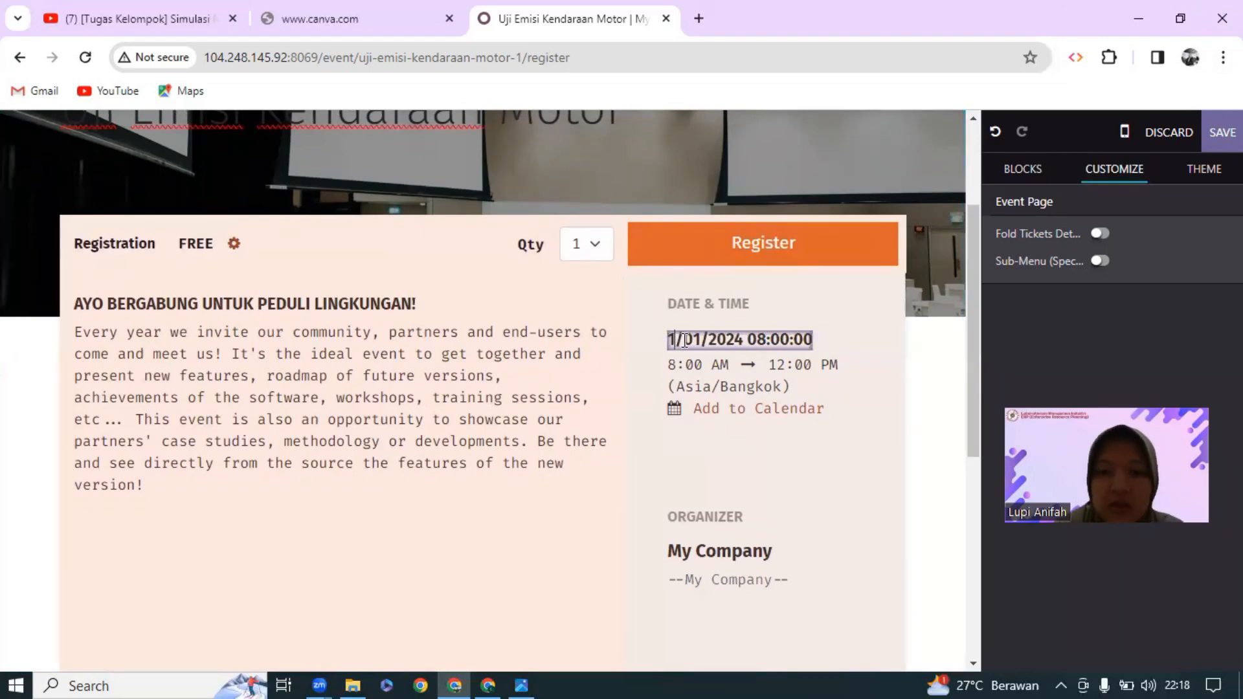
key("BackSpace")
type("01")
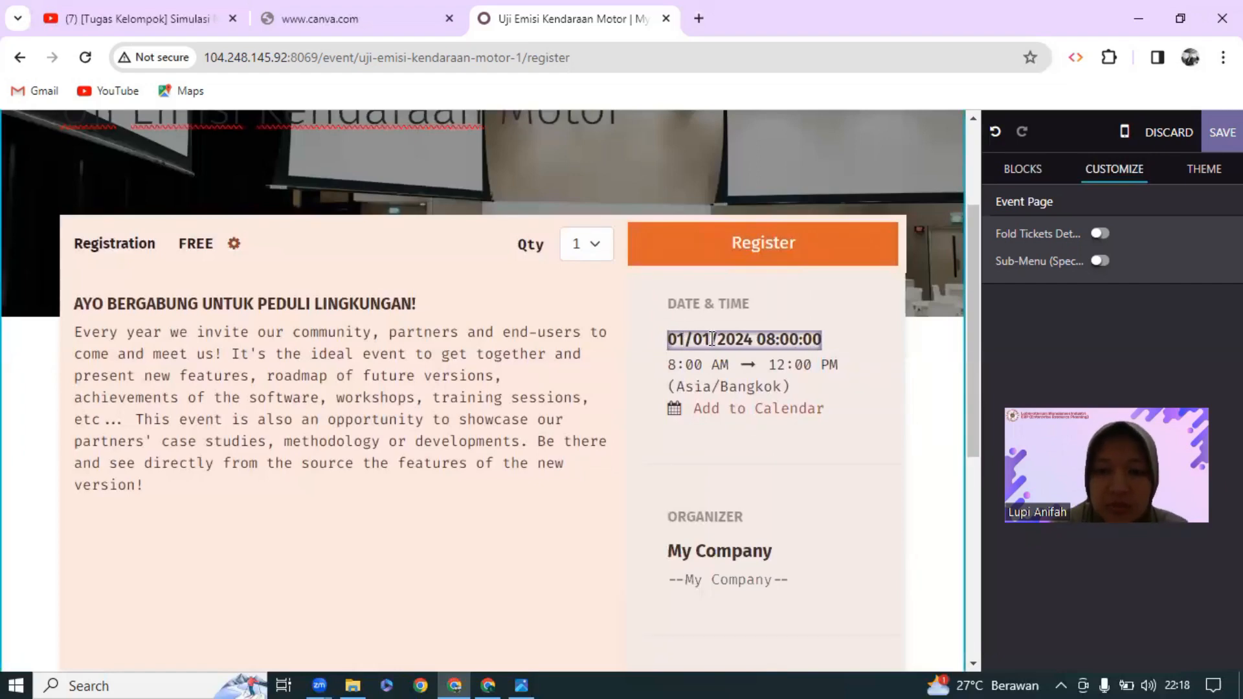
left_click(711, 340)
key("BackSpace")
key("BackSpace")
type("10")
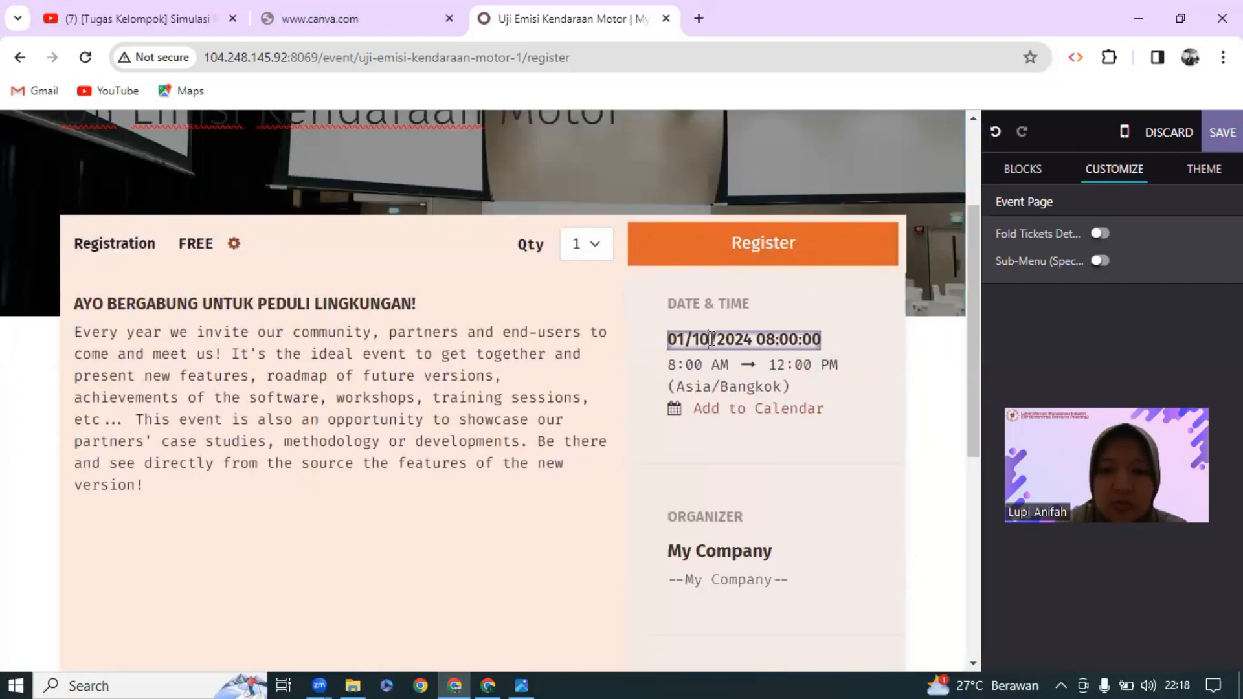
left_click(738, 547)
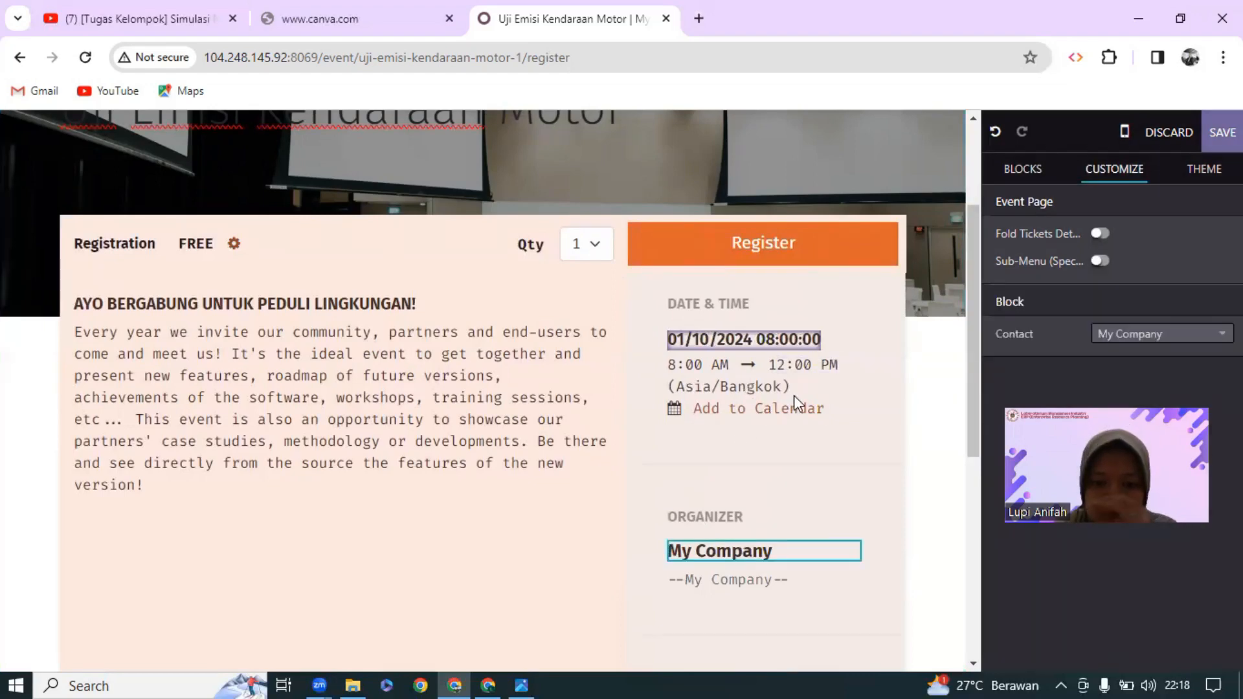
left_click_drag(782, 386, 677, 390)
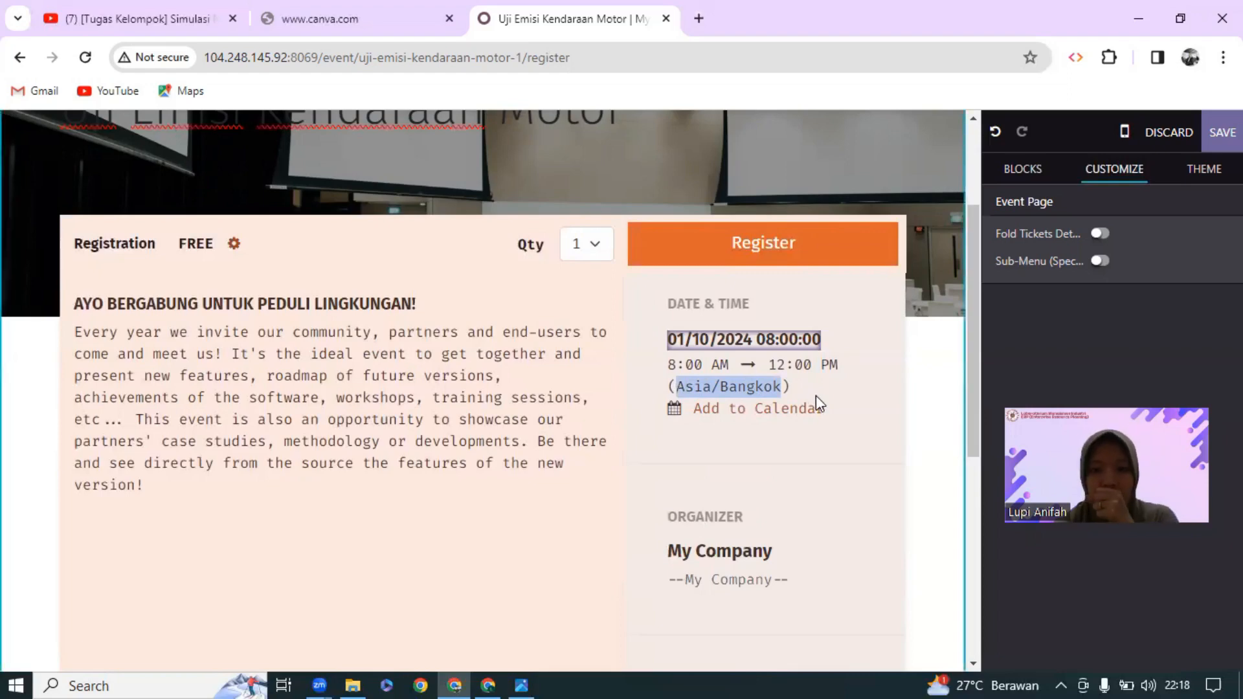
left_click(772, 392)
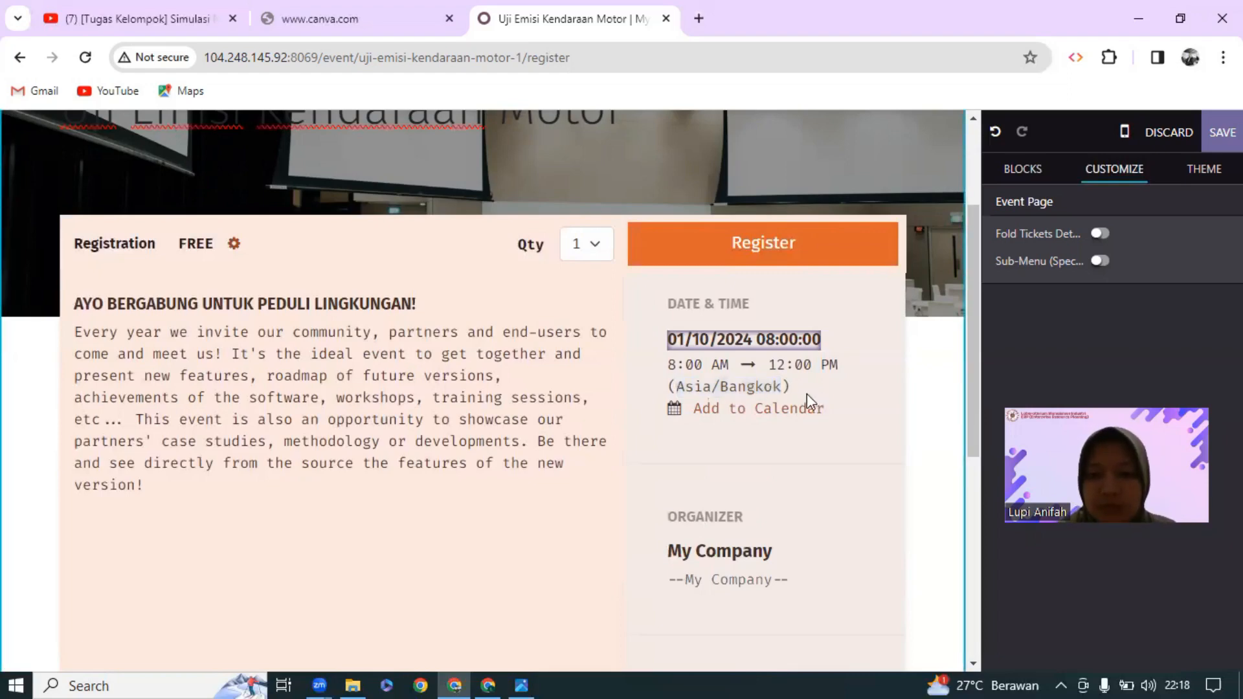
left_click_drag(783, 386, 677, 389)
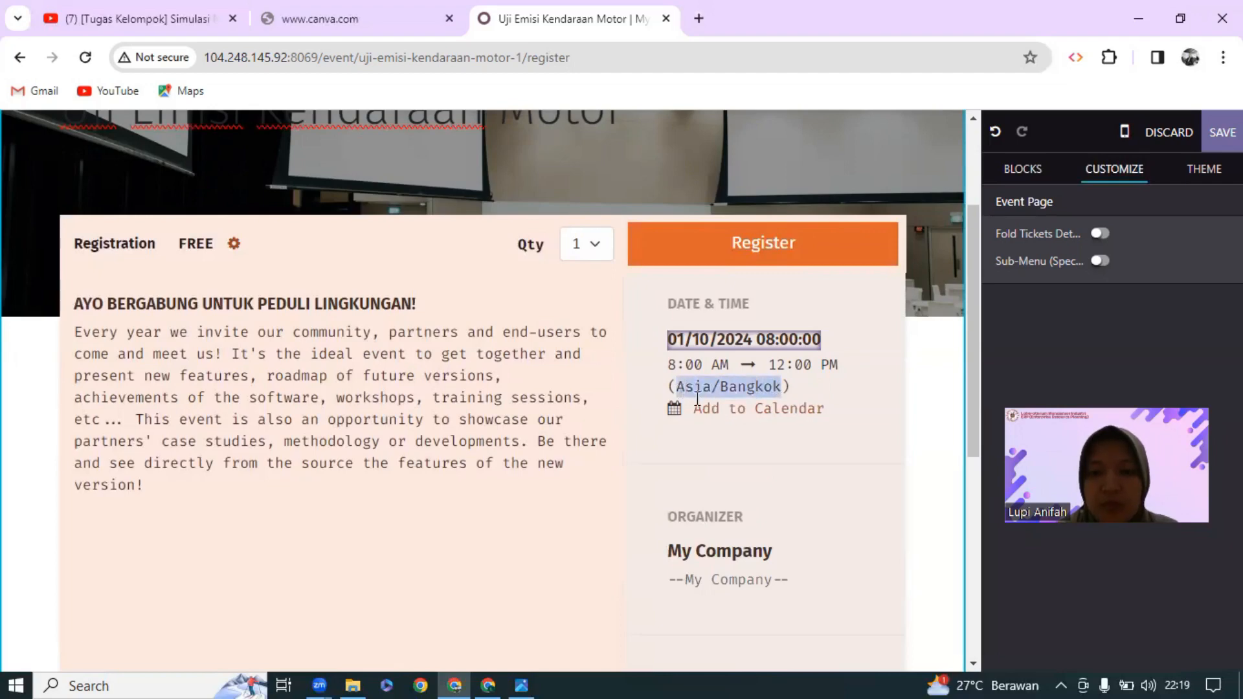
left_click(770, 408)
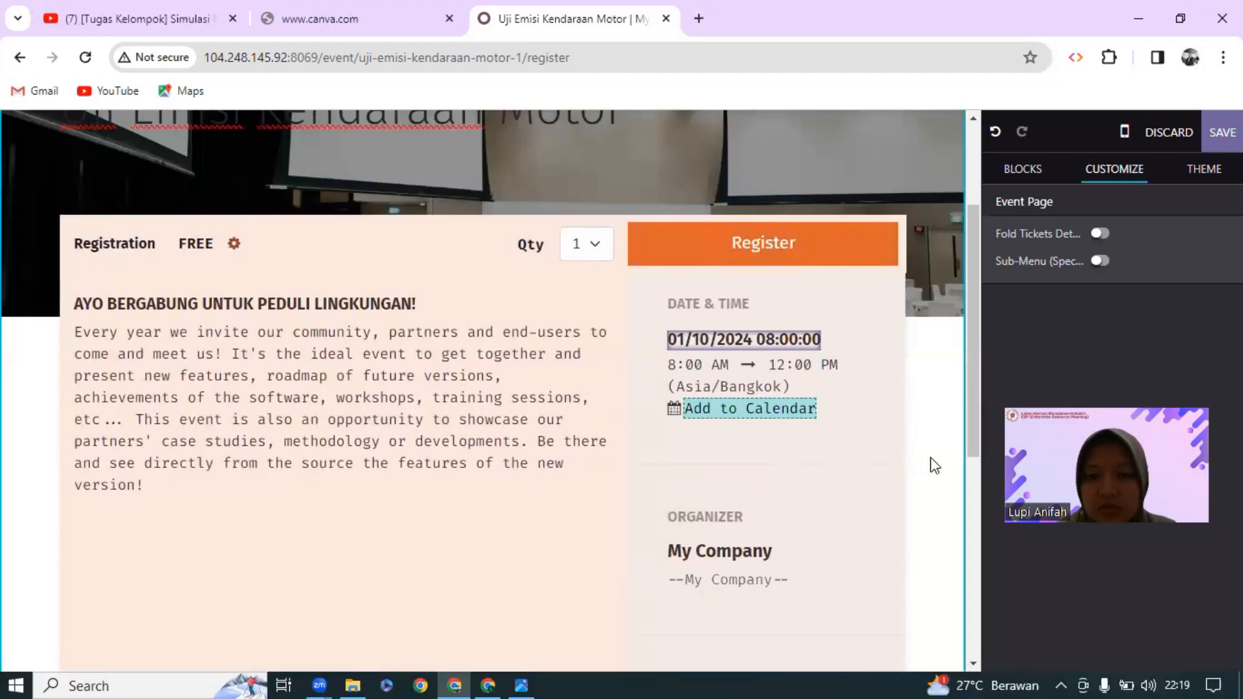
Try to delete the bold "My Company" name in the Organizer section
scroll(934, 466, "down", 4)
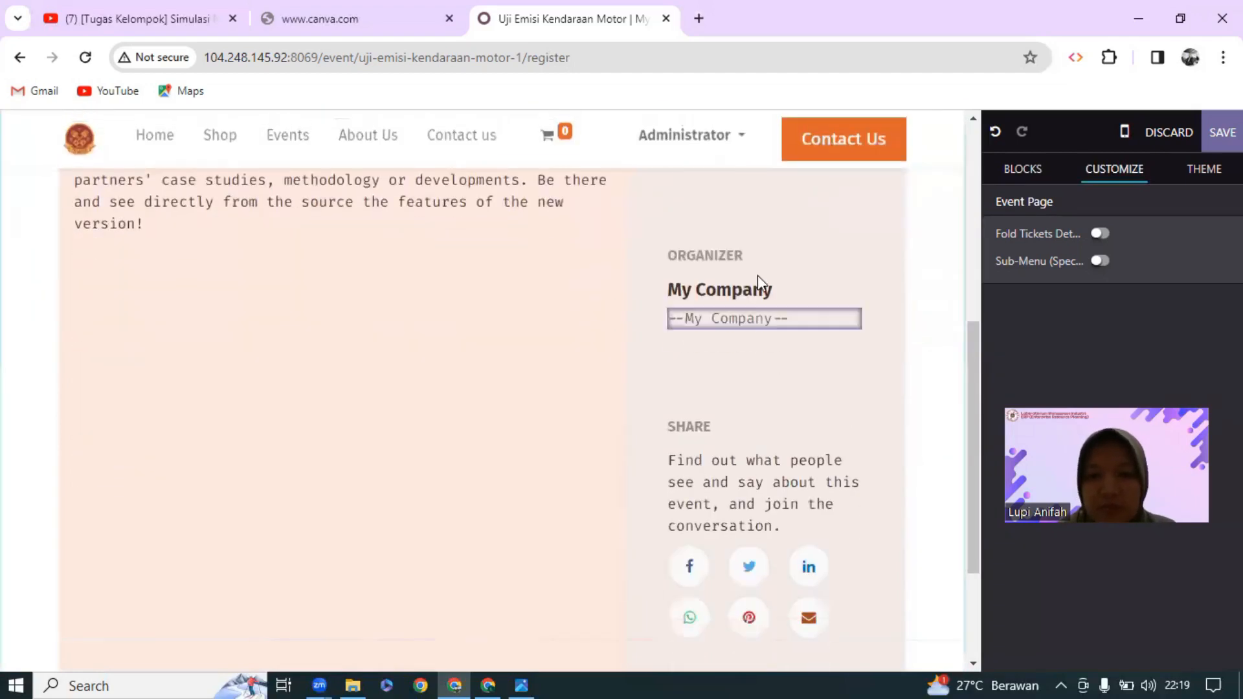
triple_click(769, 287)
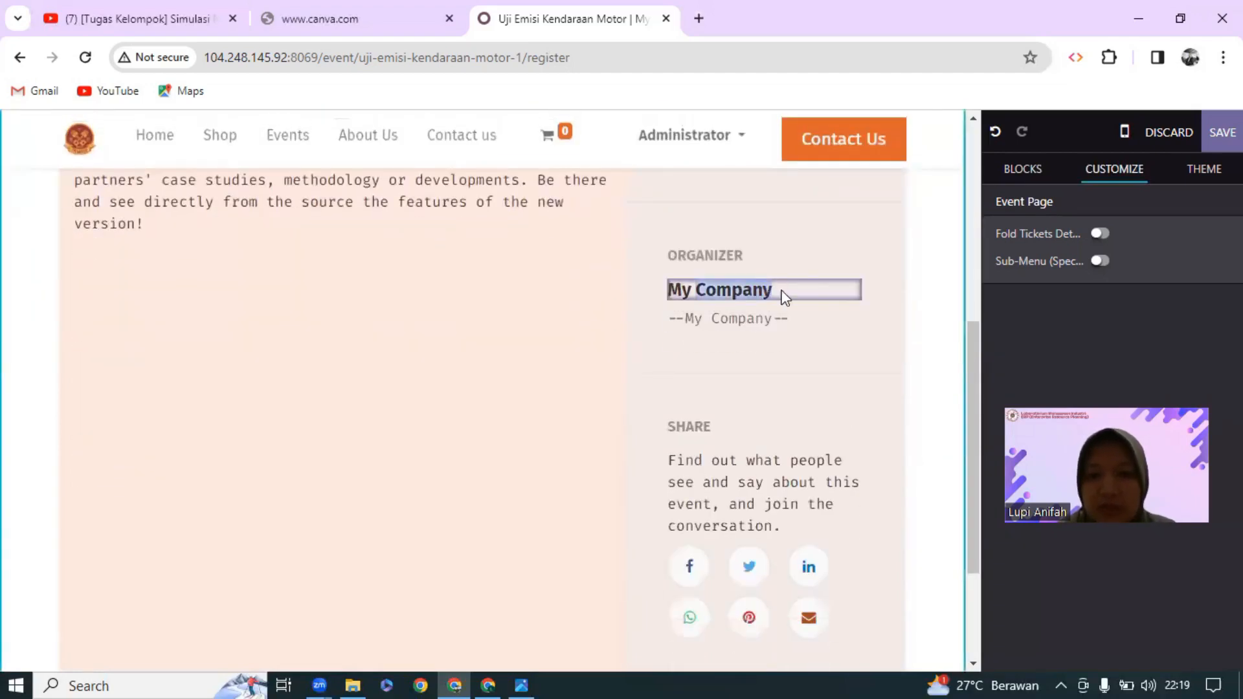
mouse_move(781, 290)
left_mouse_down()
mouse_move(675, 297)
mouse_move(780, 294)
left_mouse_up()
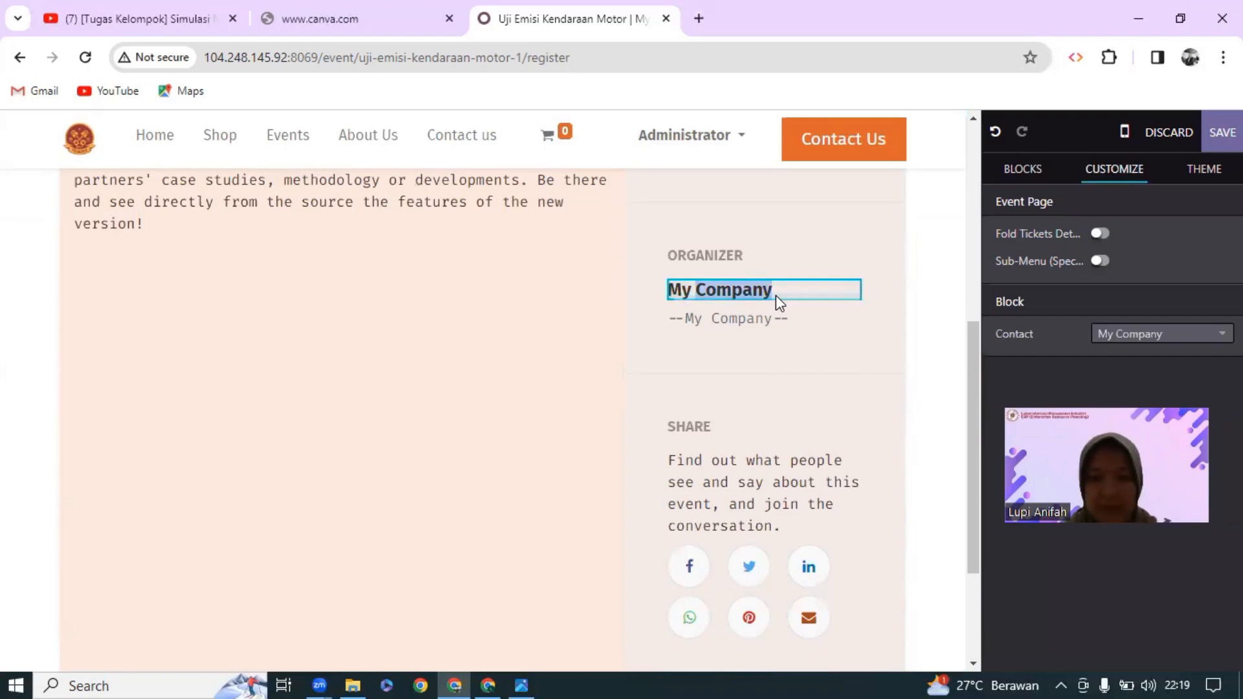
key("BackSpace")
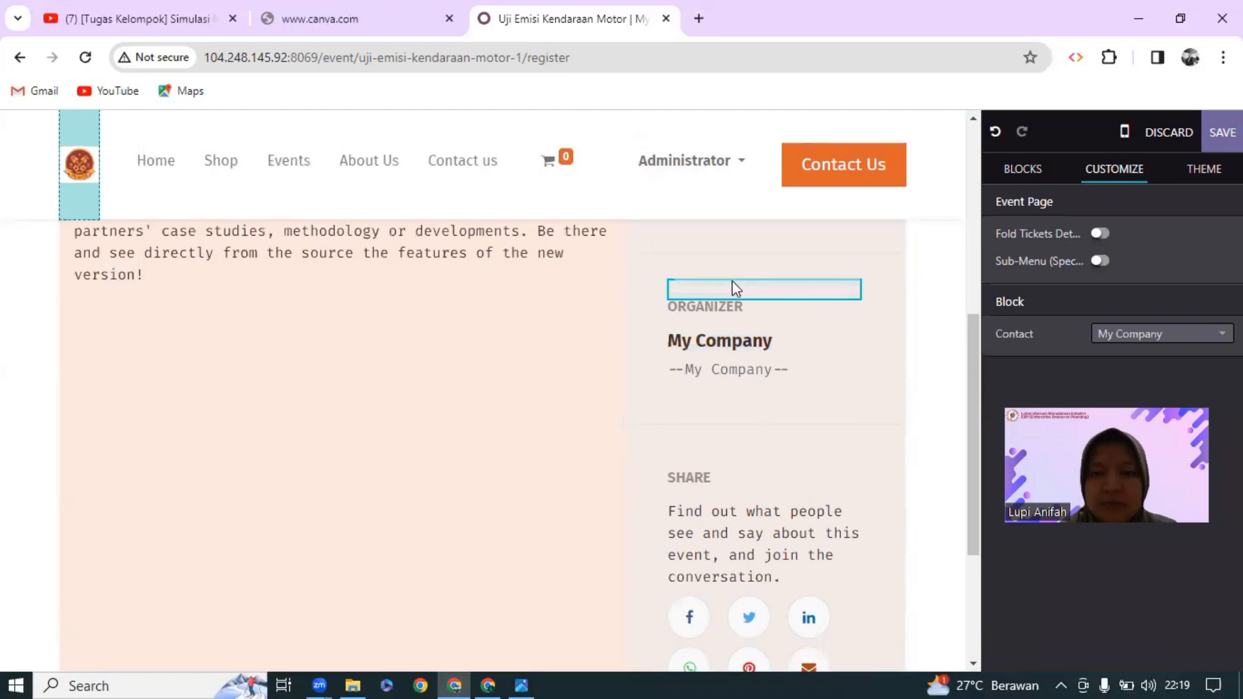
left_click(770, 343)
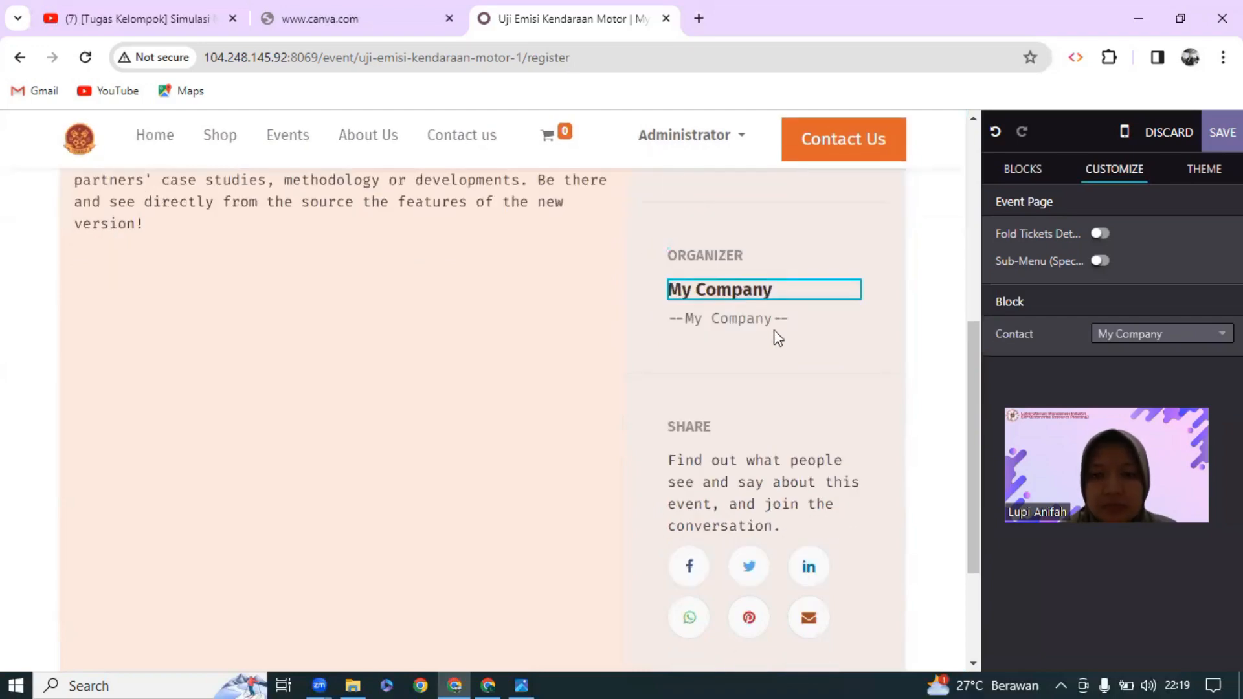
scroll(776, 329, "up", 7)
scroll(778, 329, "down", 3)
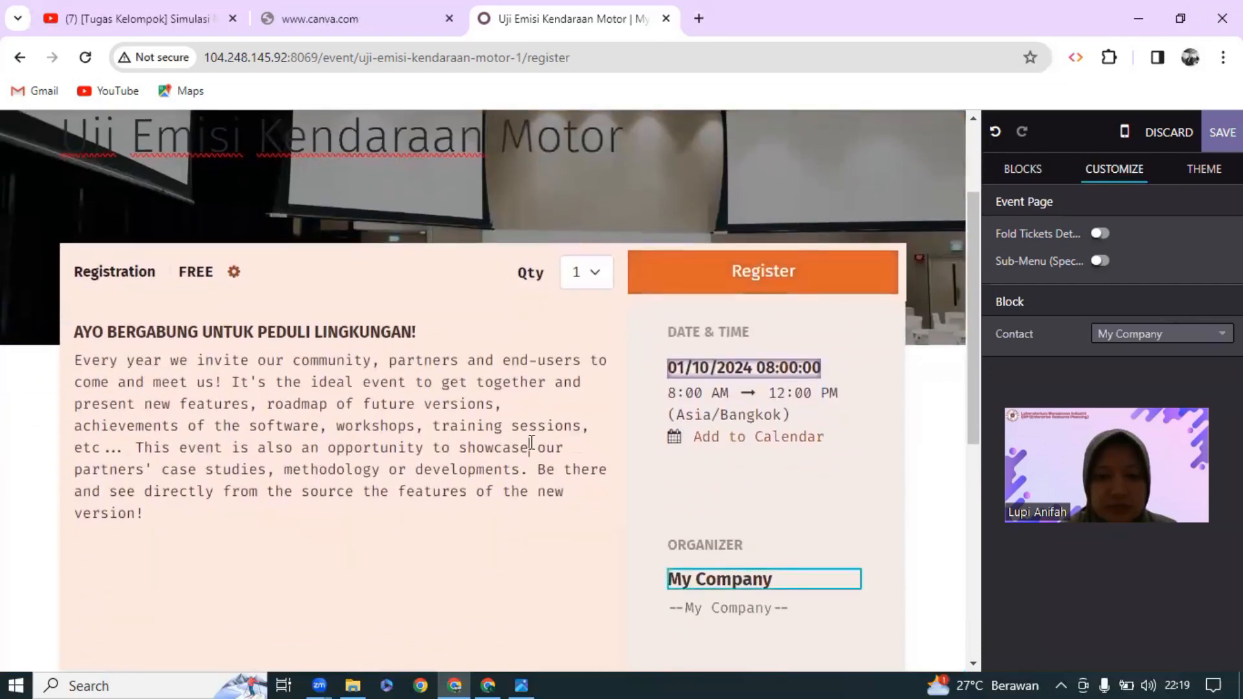
left_click(531, 442)
left_click(769, 577)
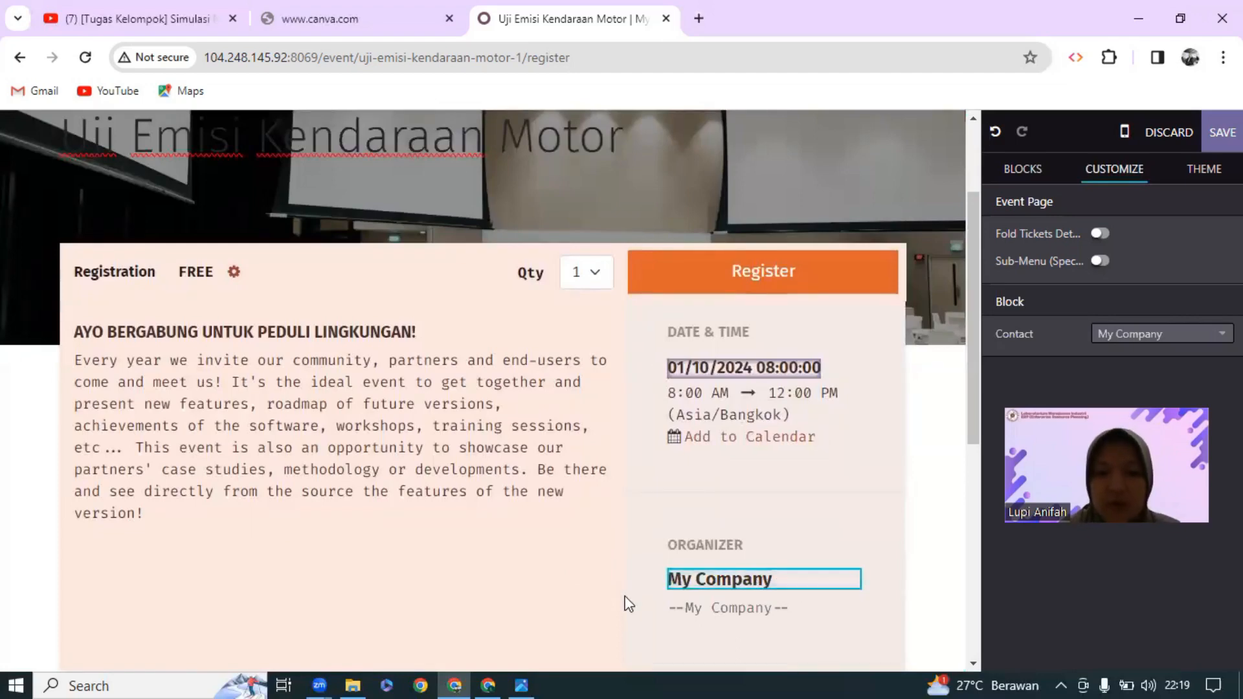
left_click(846, 616)
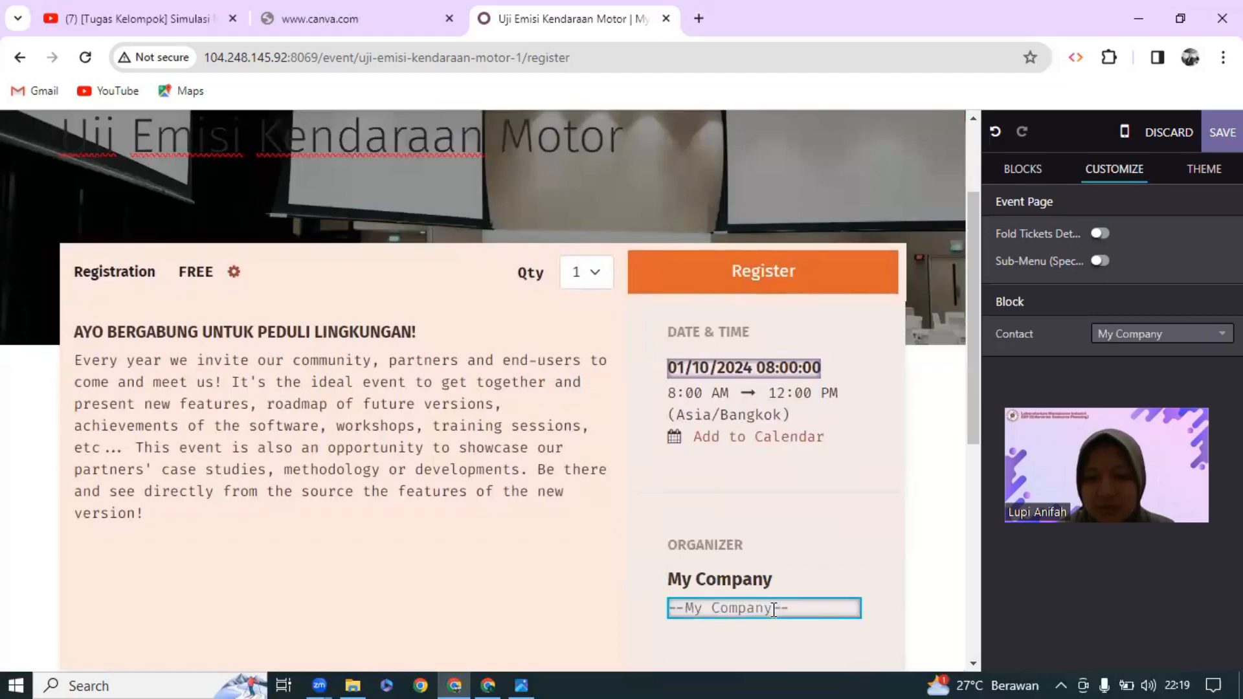
left_click_drag(773, 609, 694, 610)
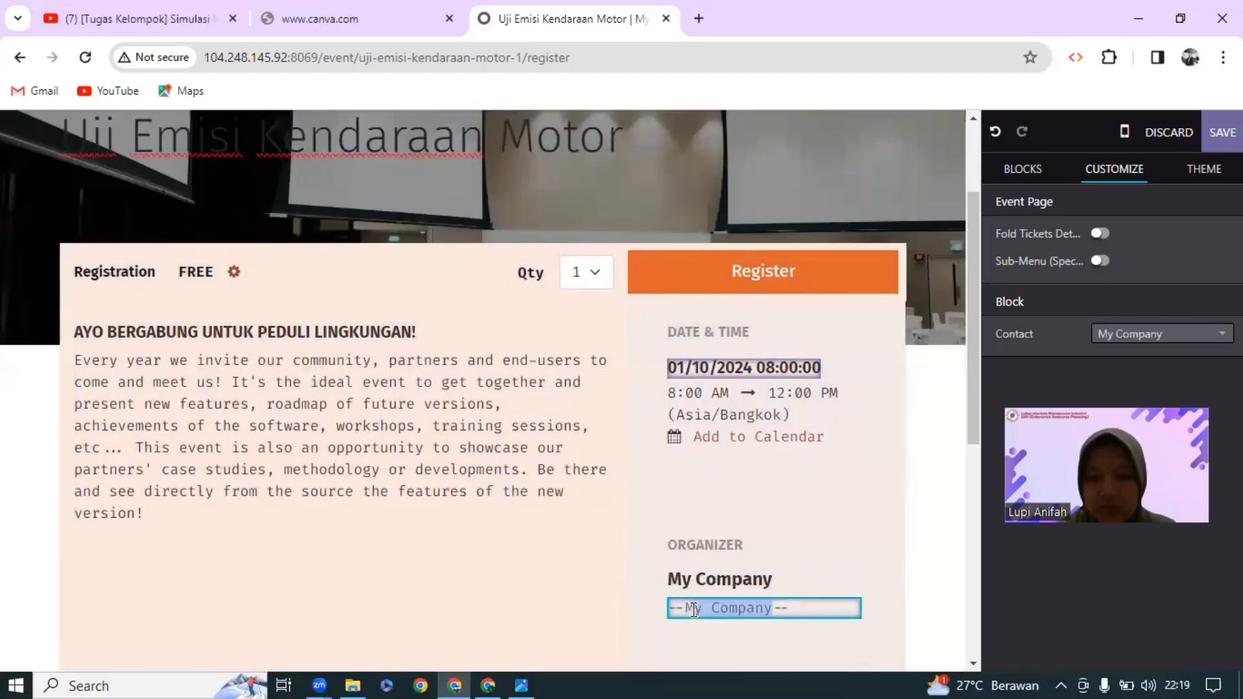
left_click(693, 610)
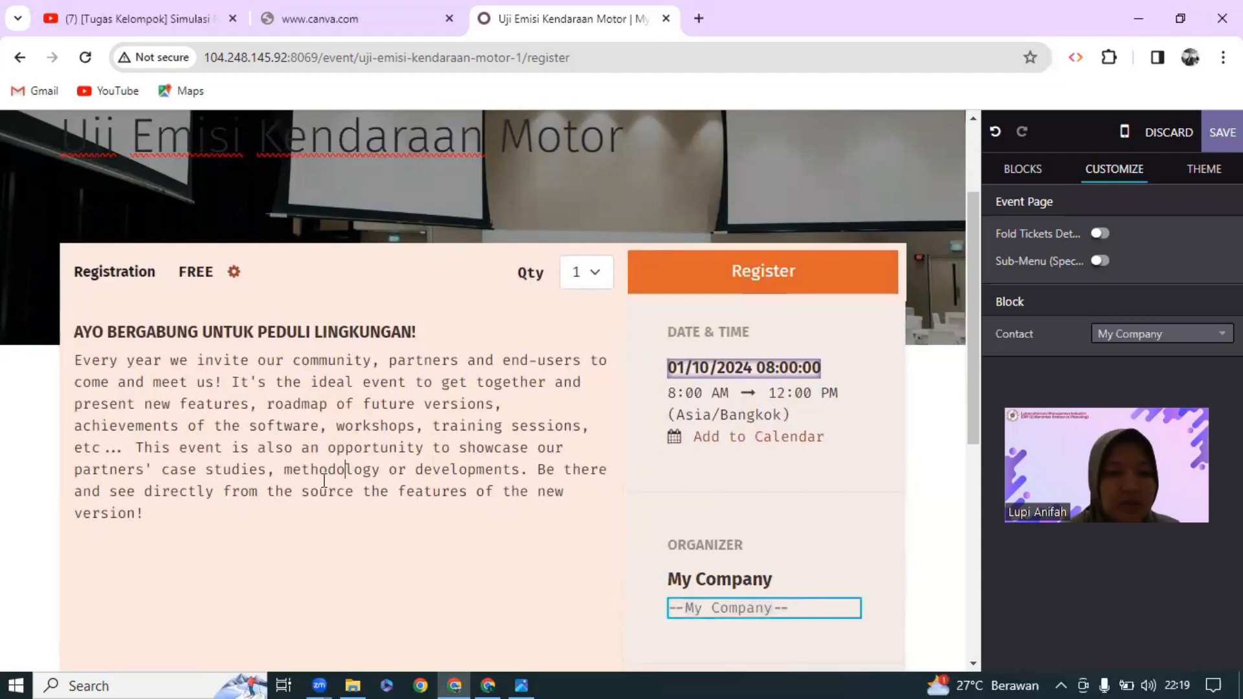
Replace the default event description paragraph with "Uji Emisi merupakan suatu program atau kegiatan yang dilakukan oleh Triable Service"
left_click(164, 514)
left_click_drag(164, 515, 67, 374)
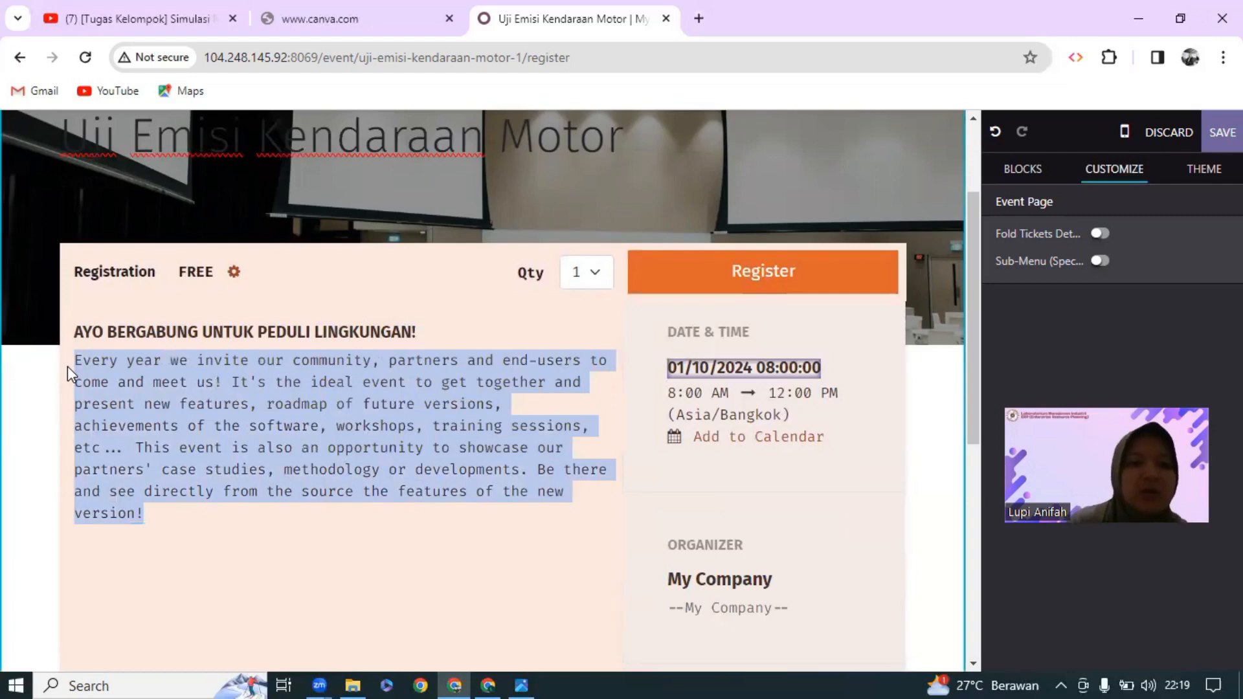
type("U")
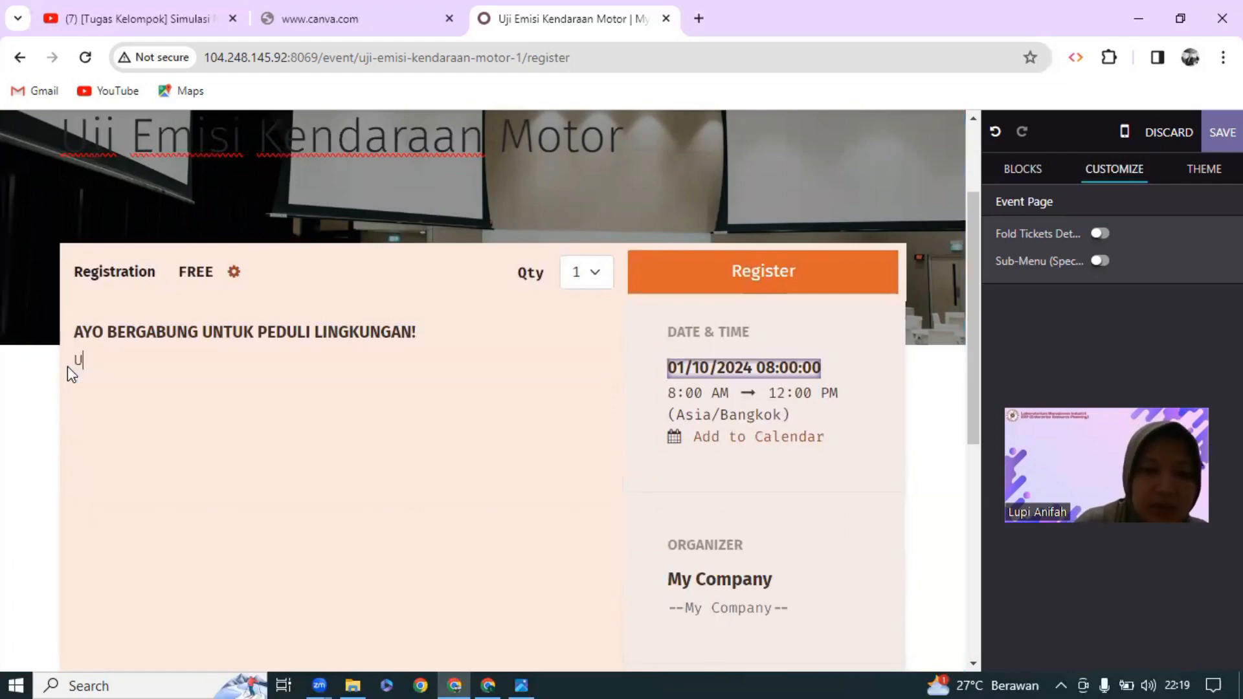
type("ji E")
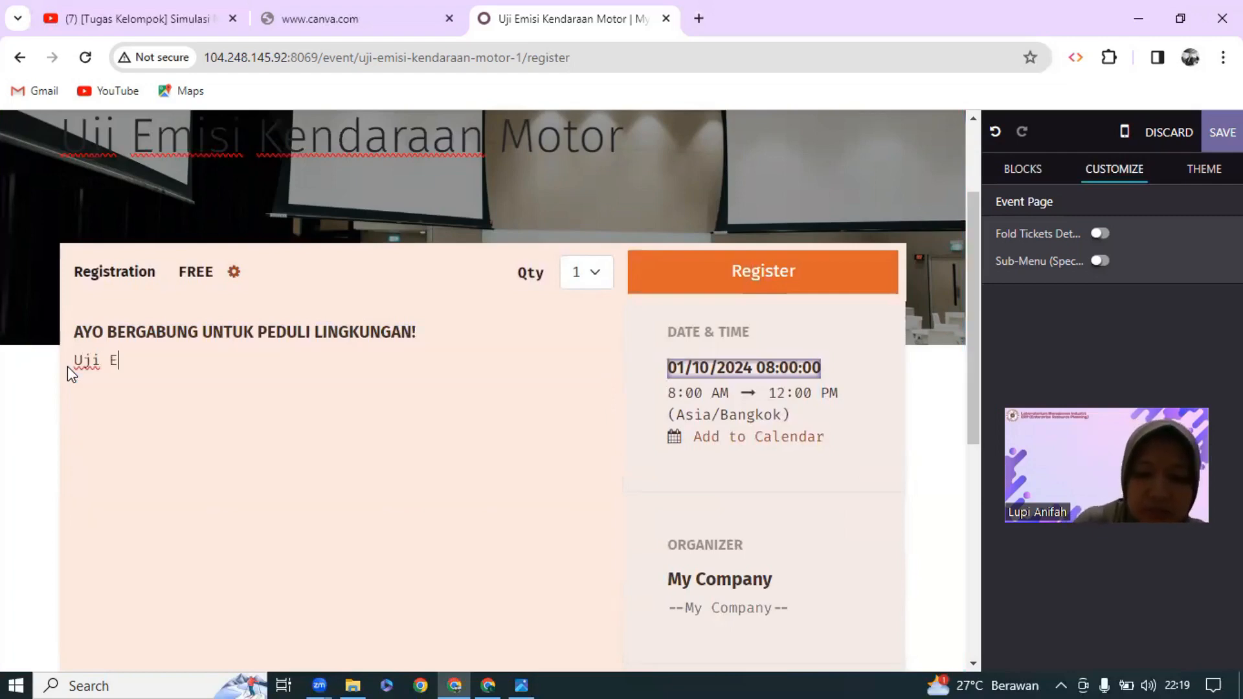
type("misi meru")
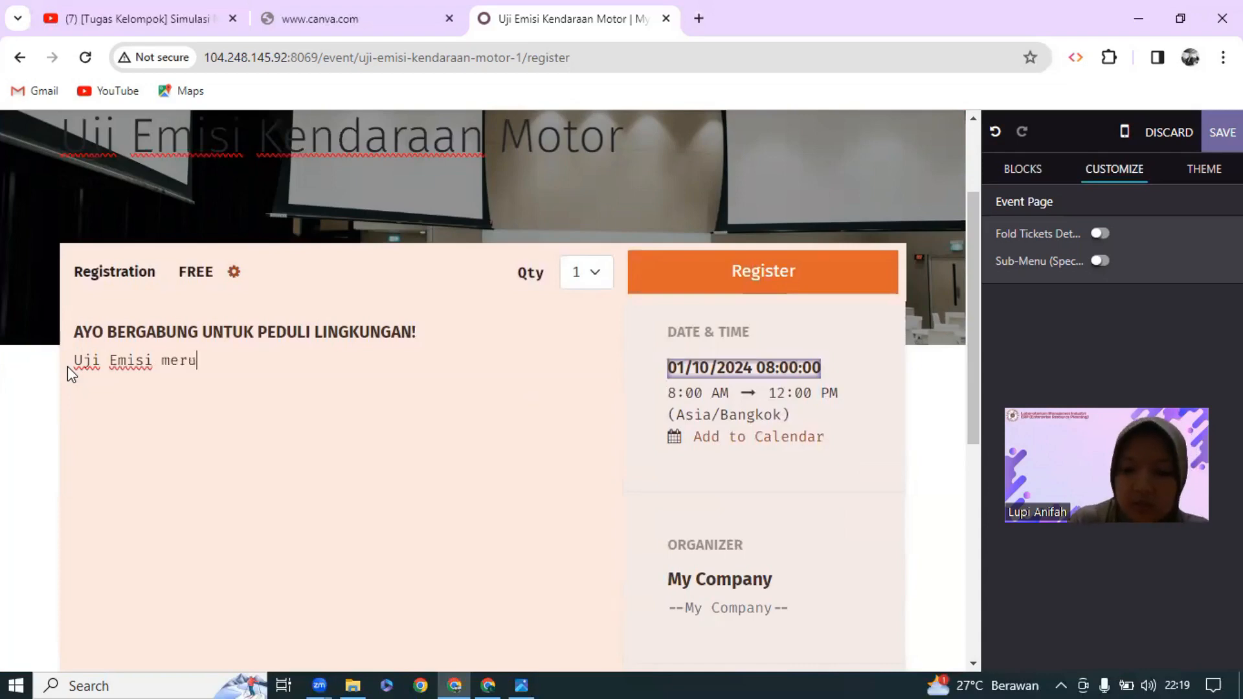
type("pakan suatu ")
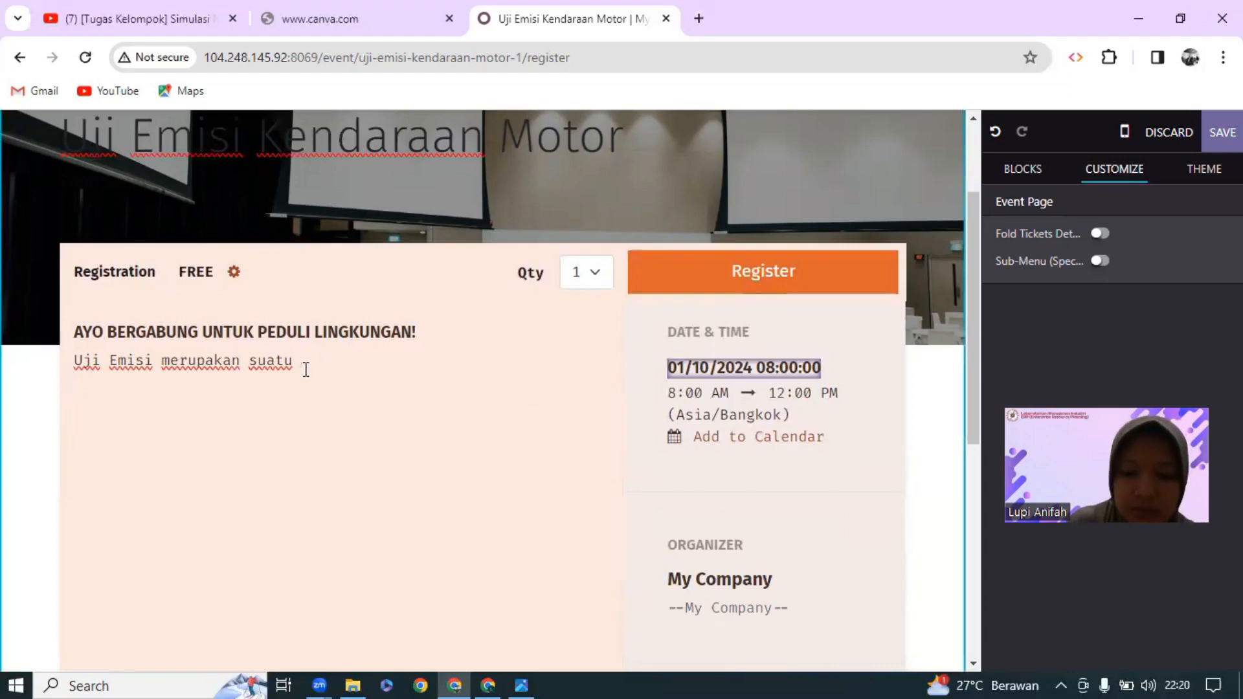
type("progra")
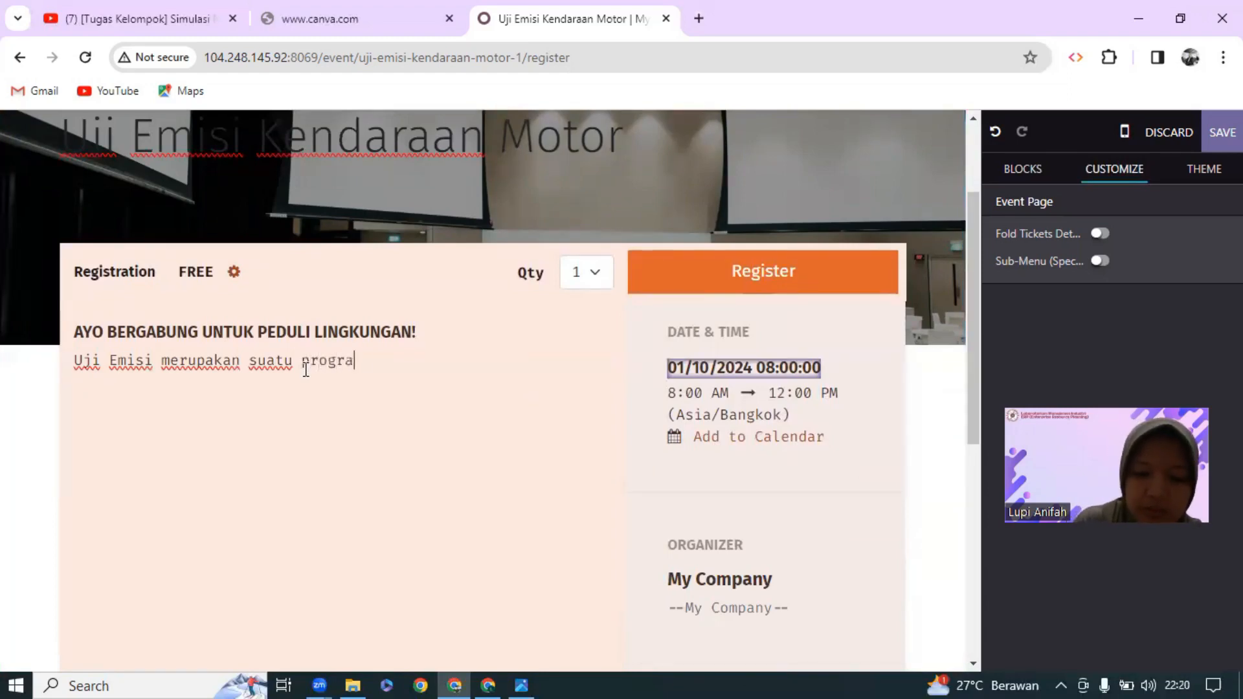
type("m atau kegia")
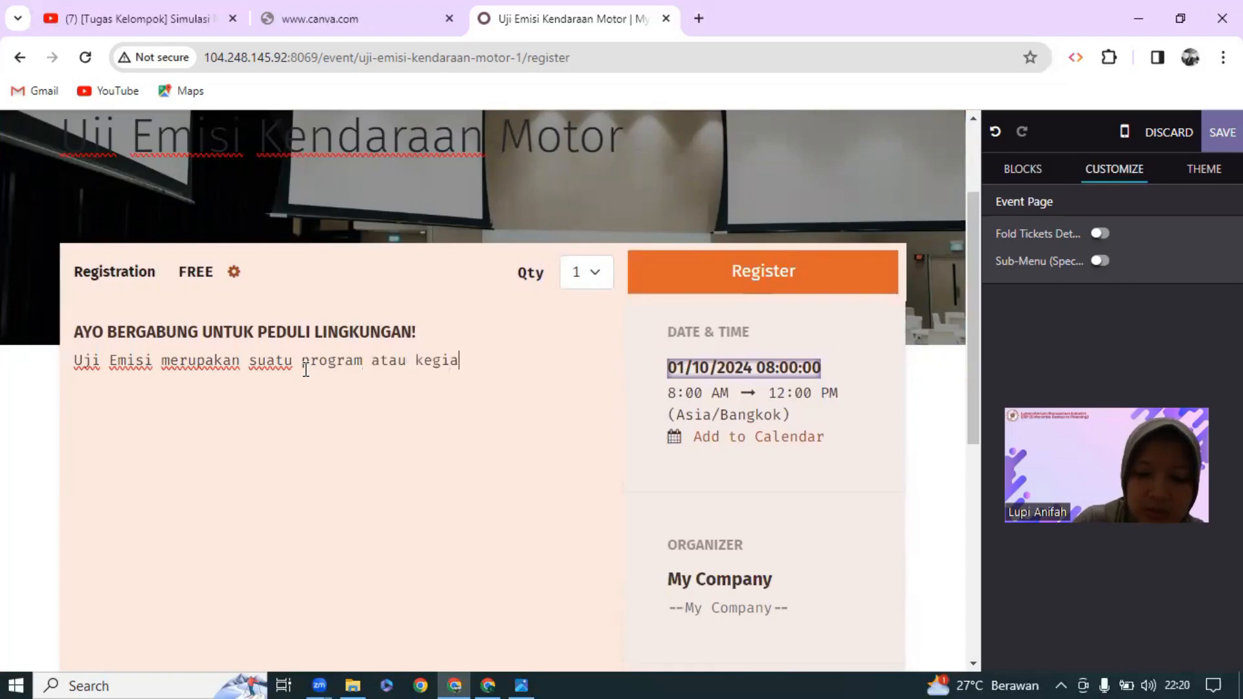
type("tan yang dilakukan")
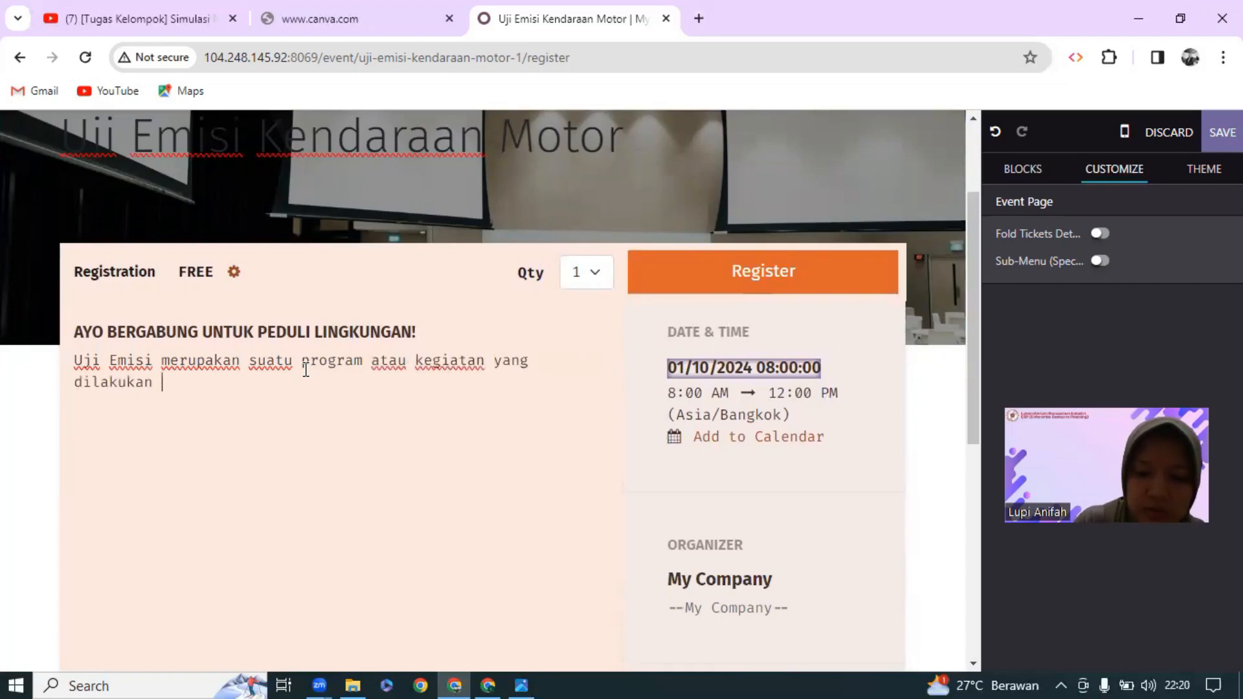
type(" oleh Triab")
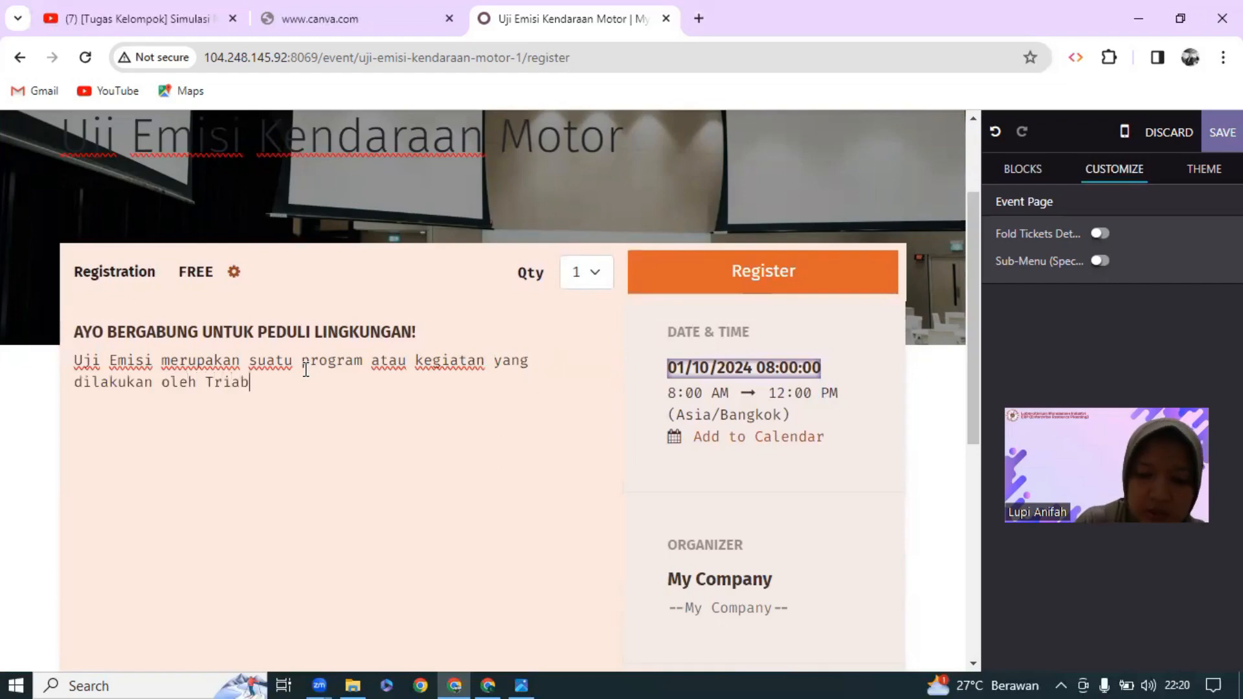
type("le sd")
key("BackSpace")
key("BackSpace")
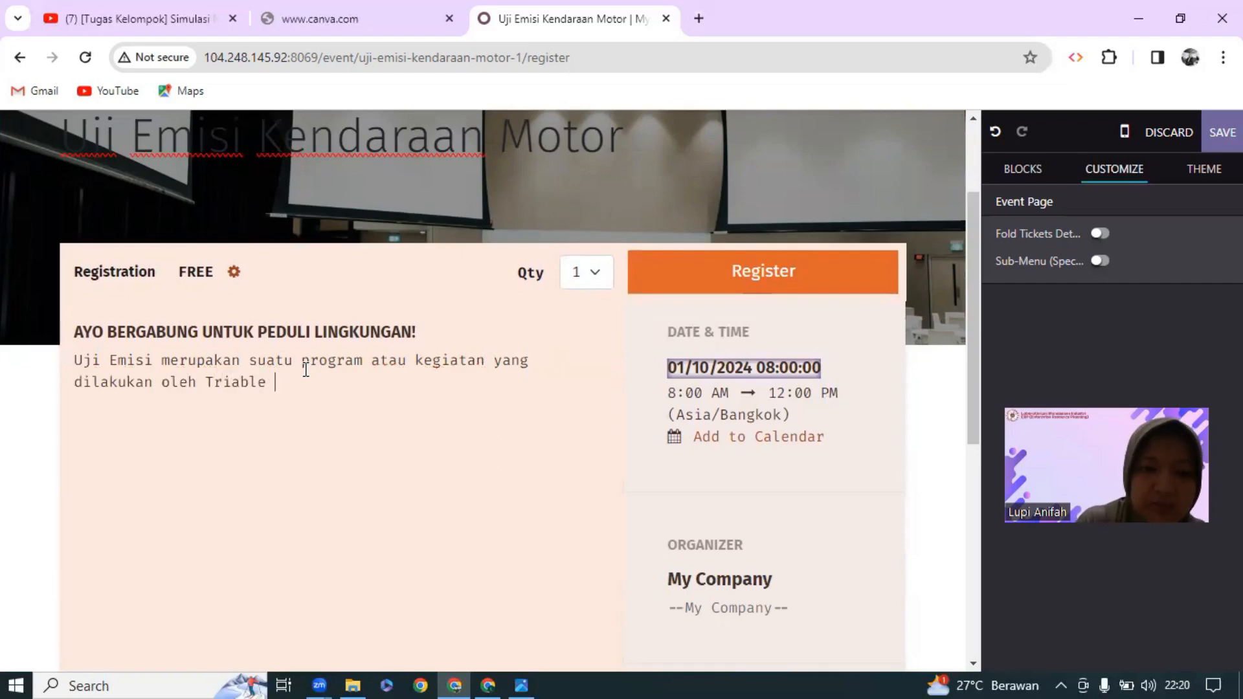
type("Servic")
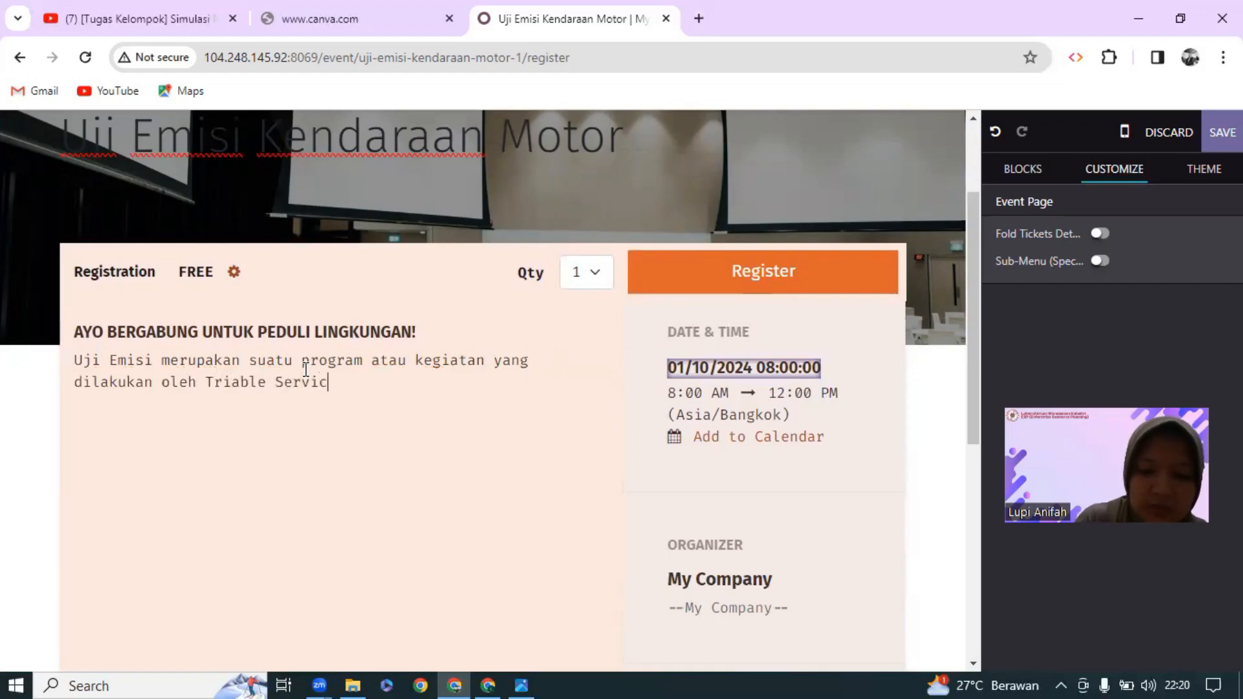
type("e untuk")
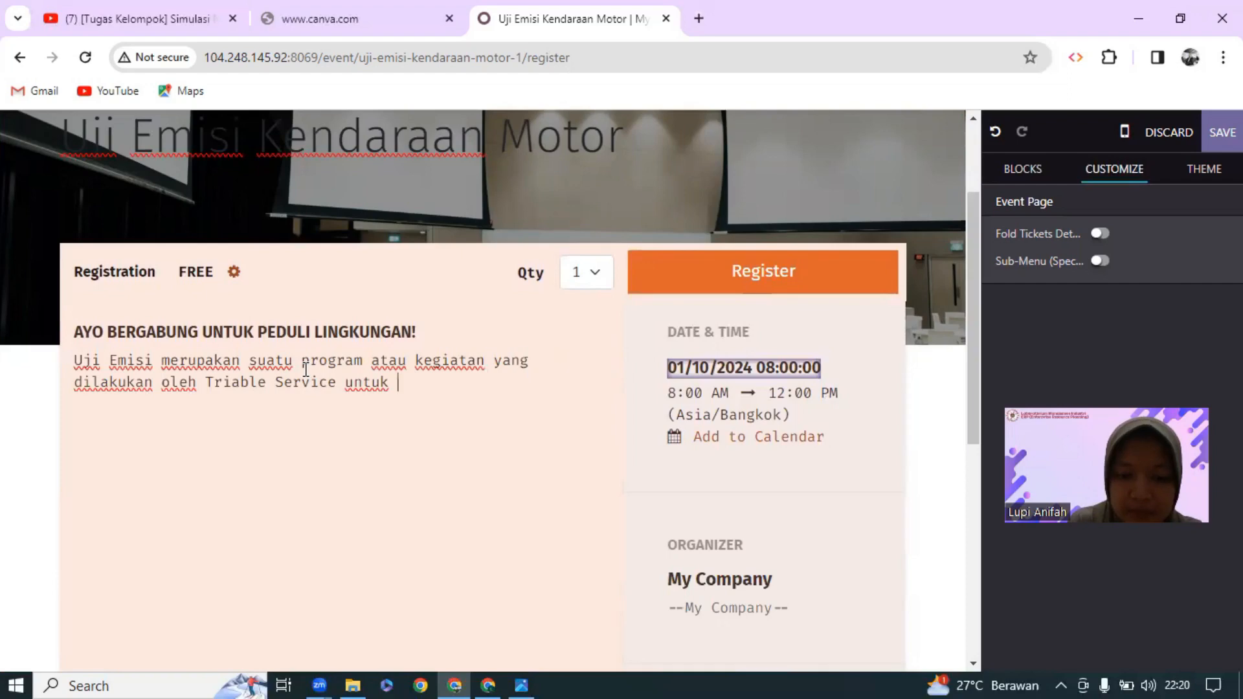
key("BackSpace")
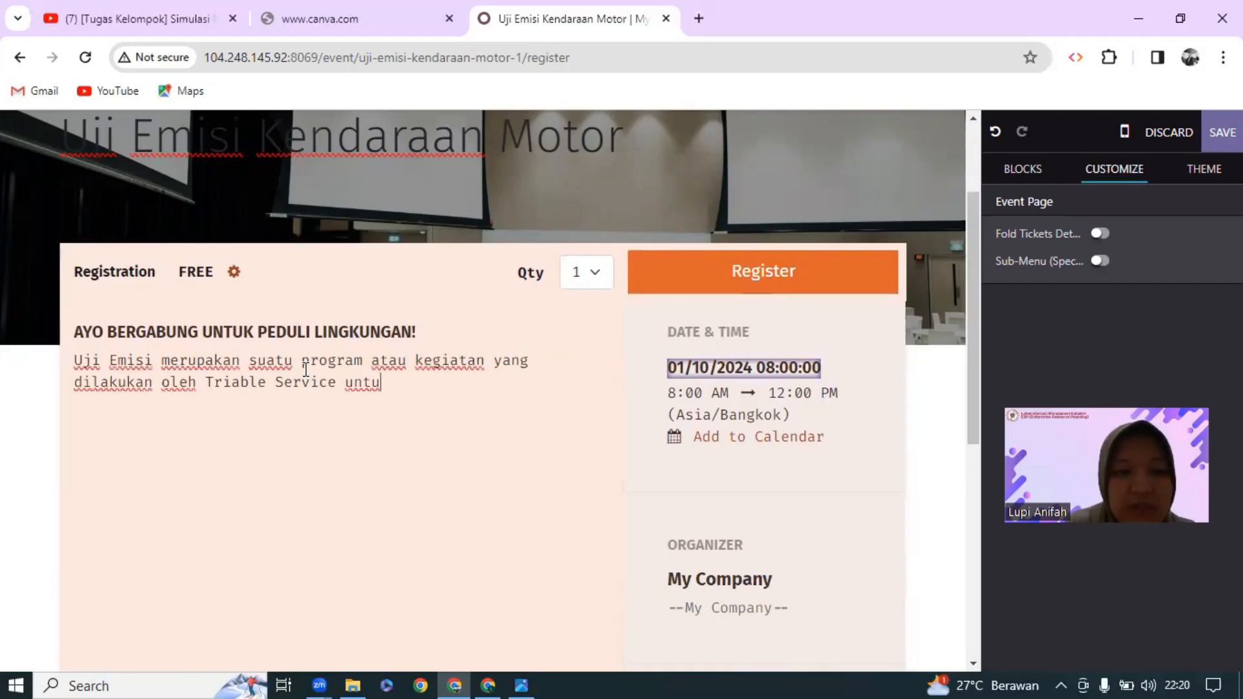
key("BackSpace")
key("BackSpace")
key("BackSpace")
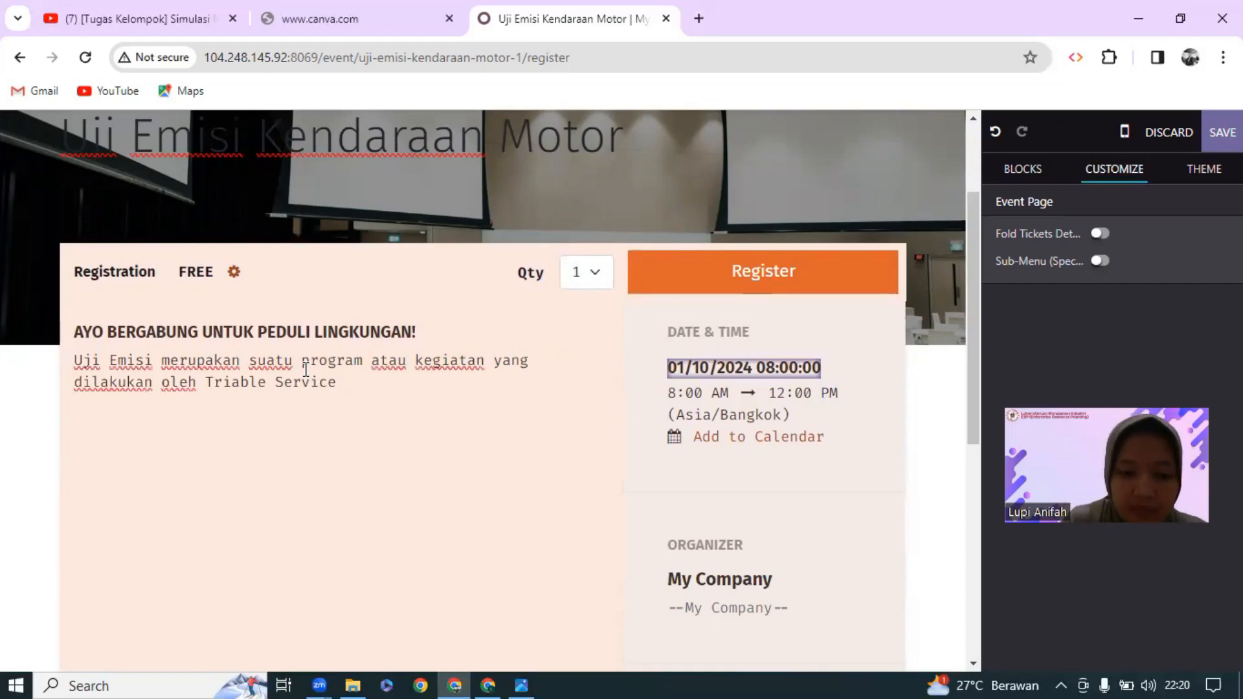
key("BackSpace")
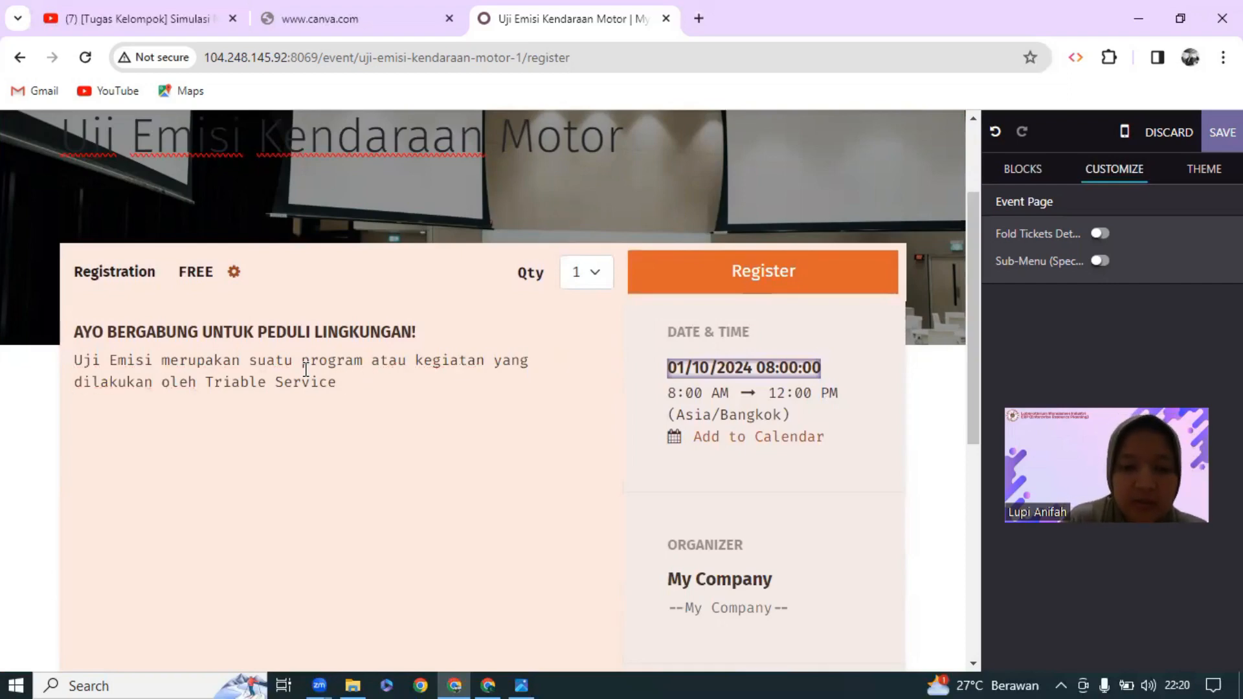
Continue the description with "dimana program tersebut merupakan suatu upaya yang positif dan salah satu upaya penanganan pengurangan polusi"
type("dimana p")
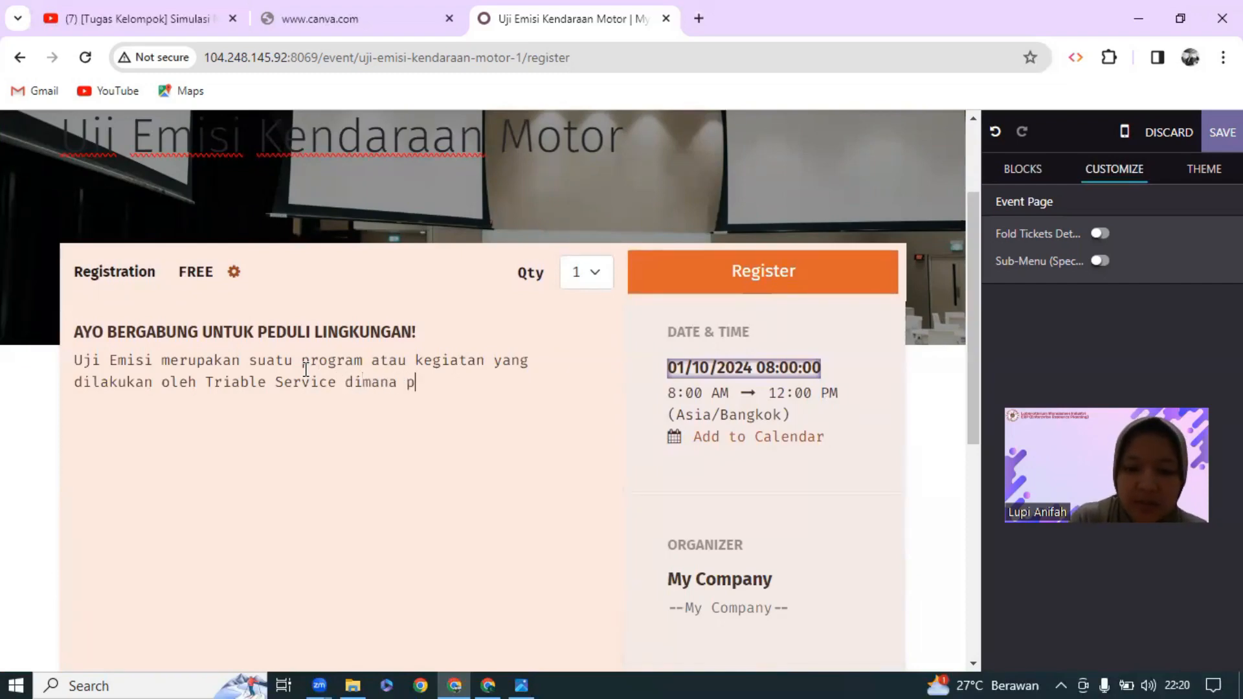
type("rogram te")
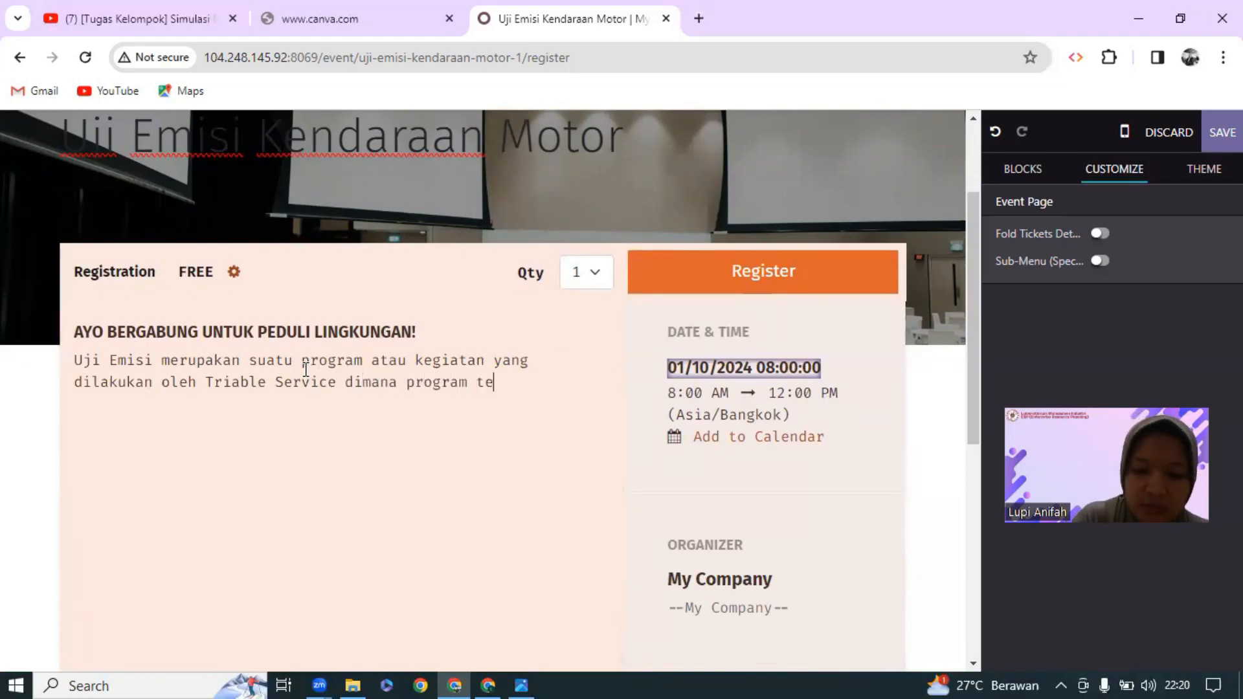
type("rsebut ")
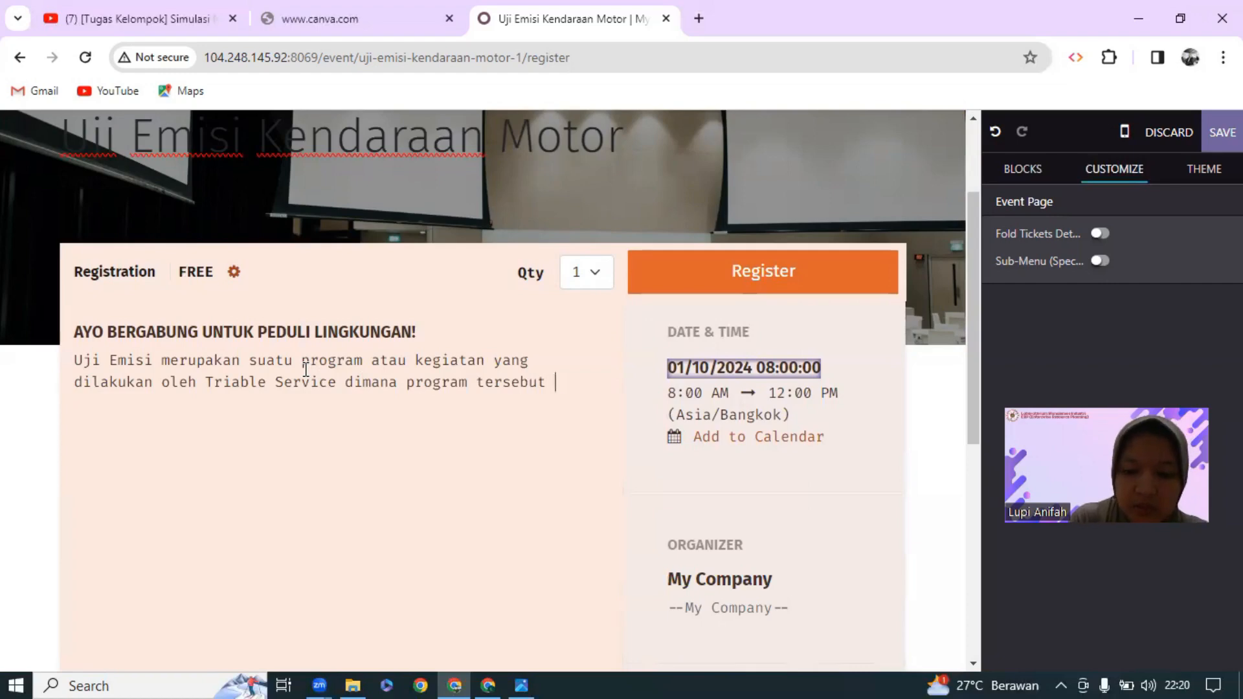
type("merupakan s")
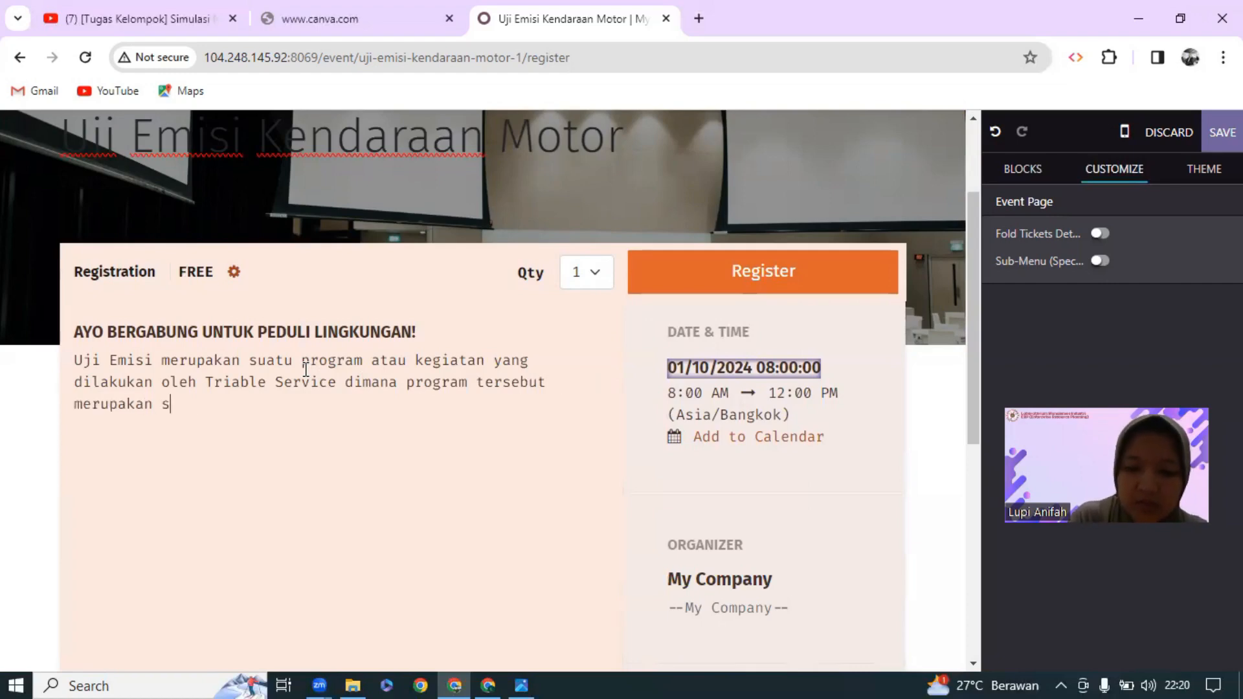
type("uatu upaya")
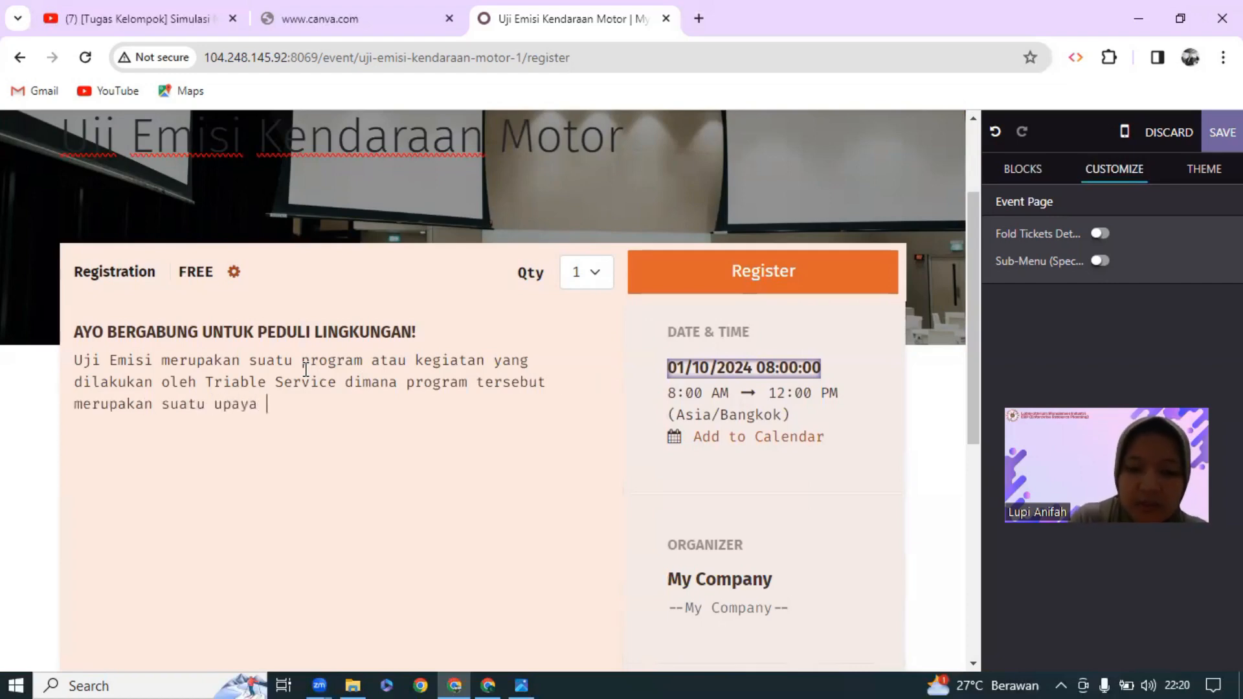
type(" yang")
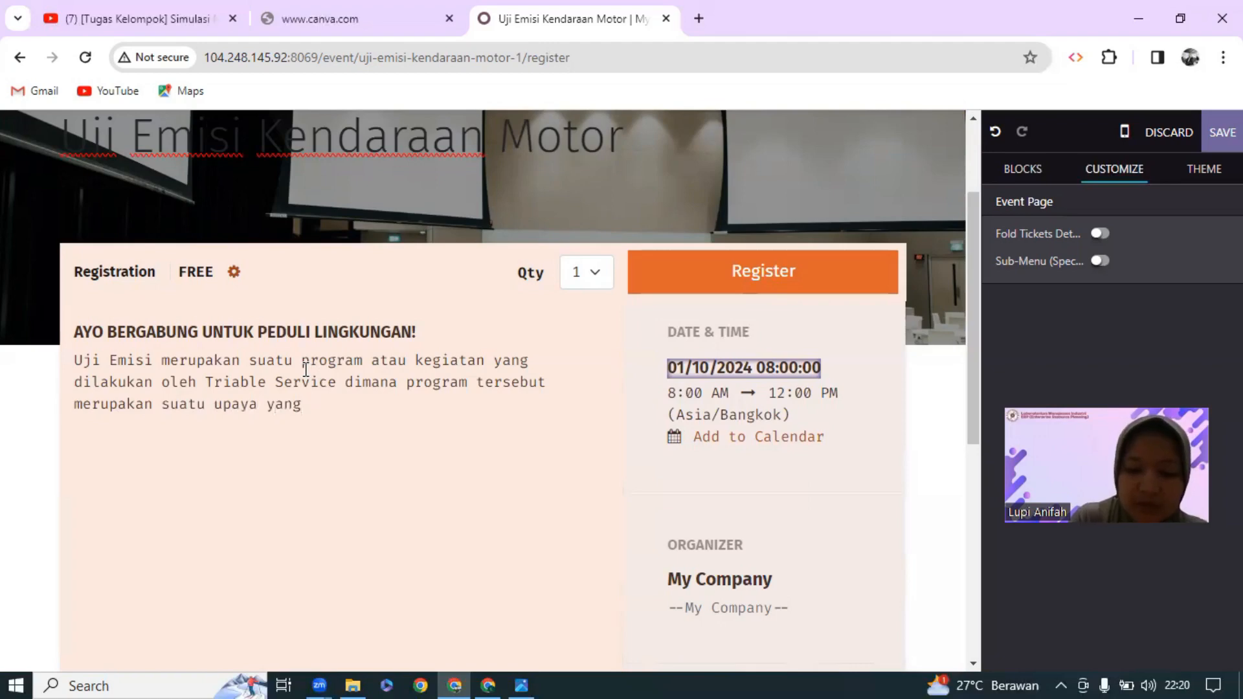
type(" positif")
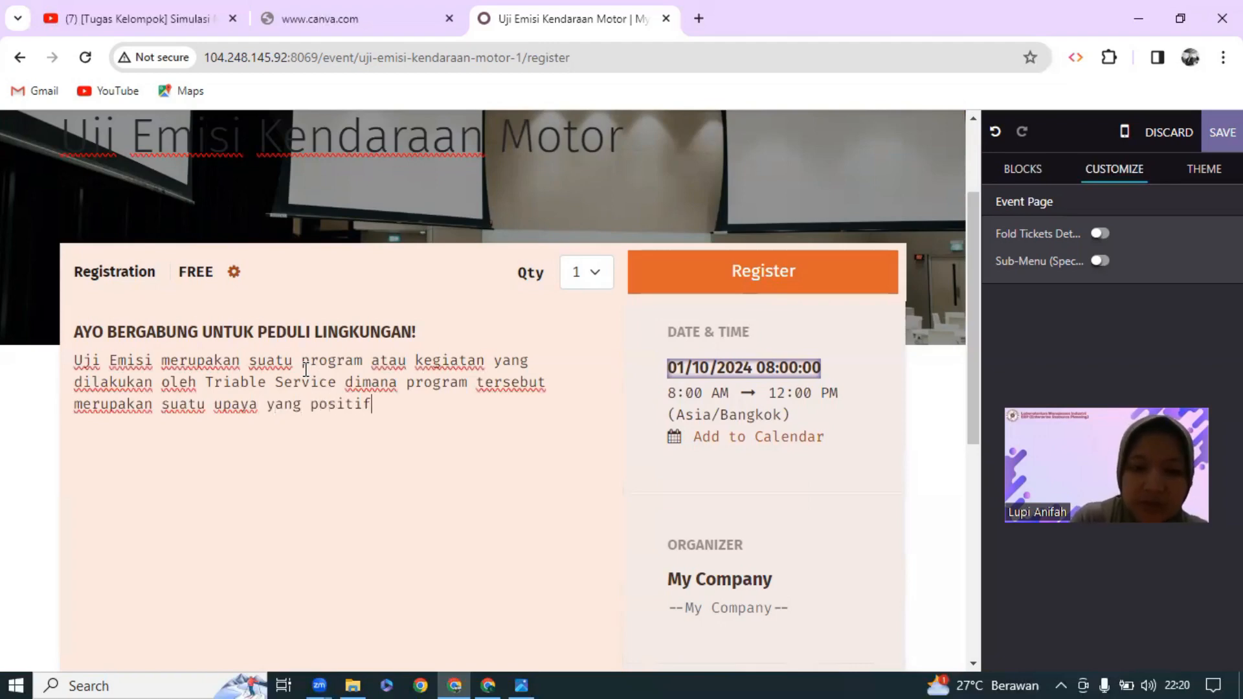
type(" dan ")
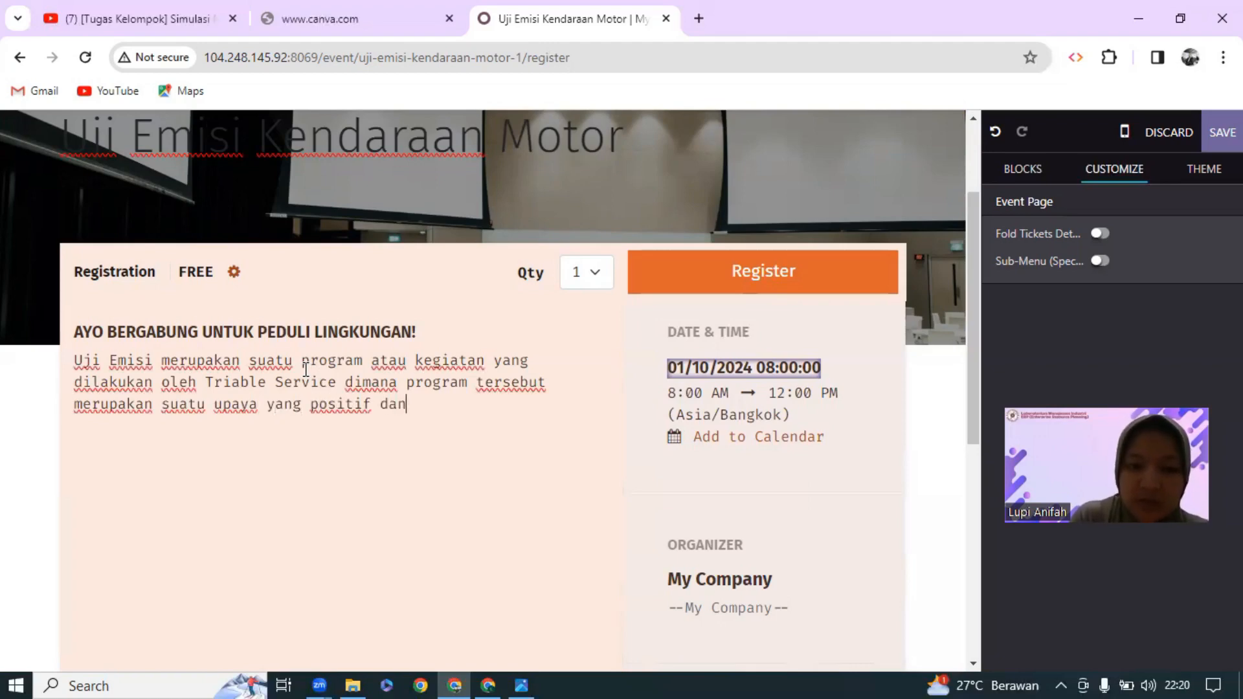
type("sala")
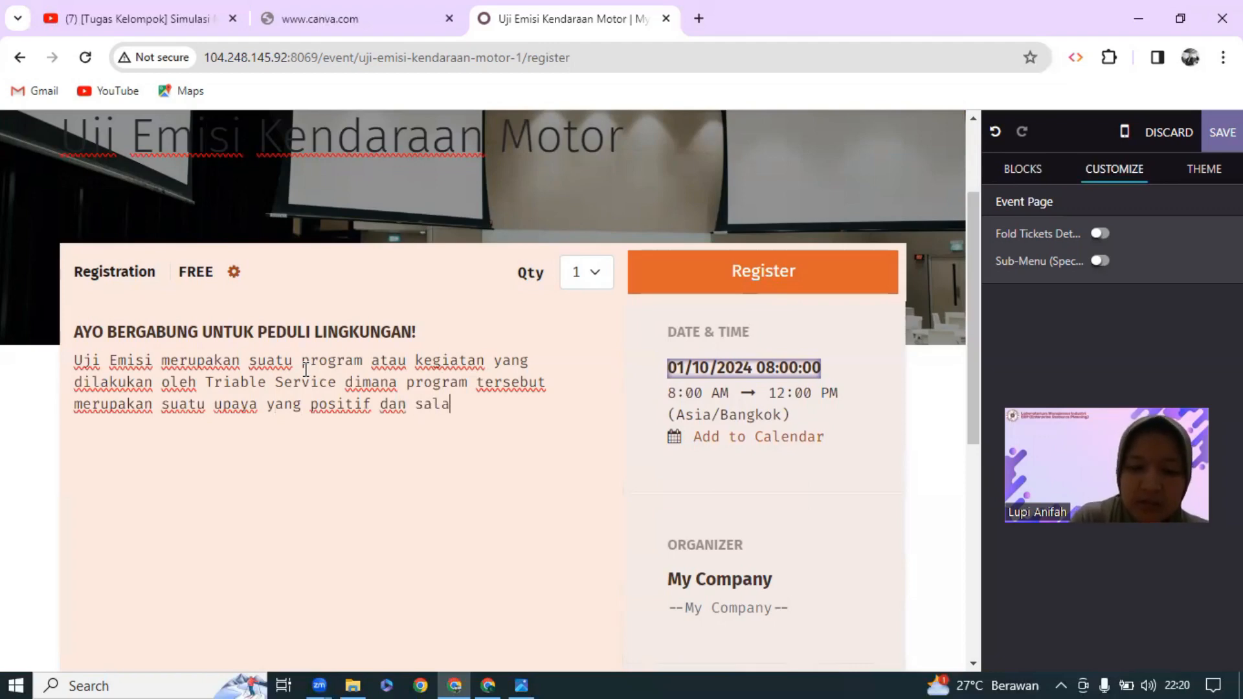
type("h satu upa")
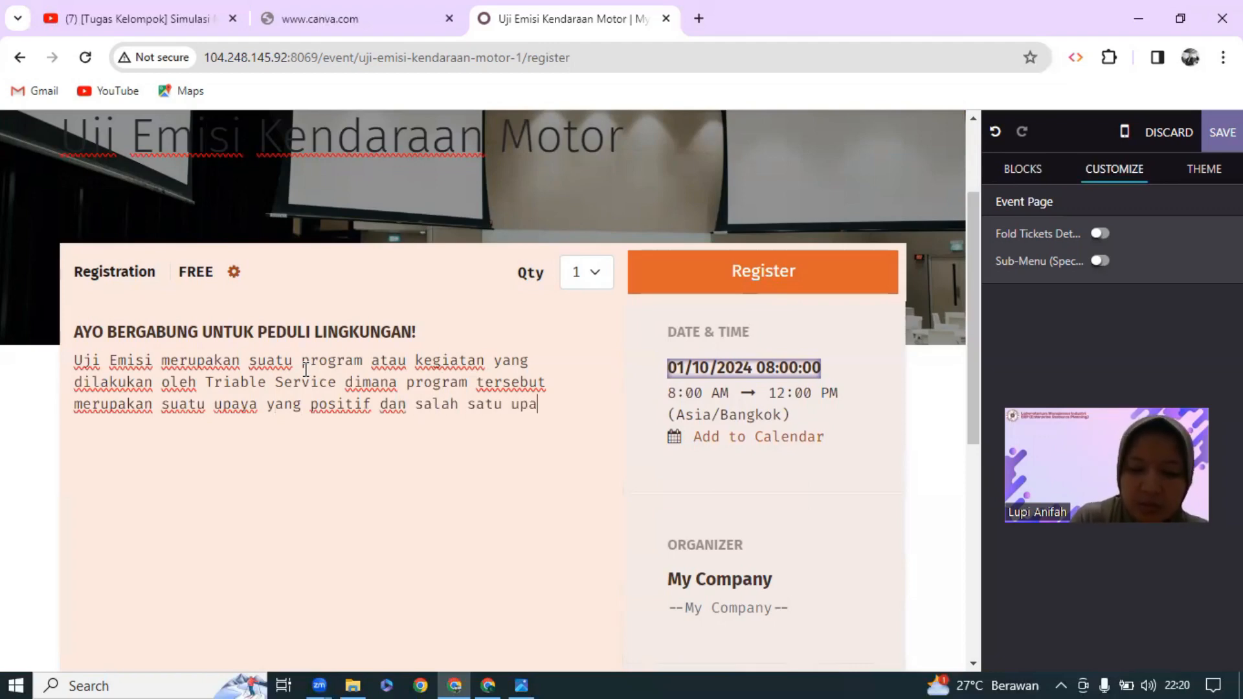
type("ya penangana")
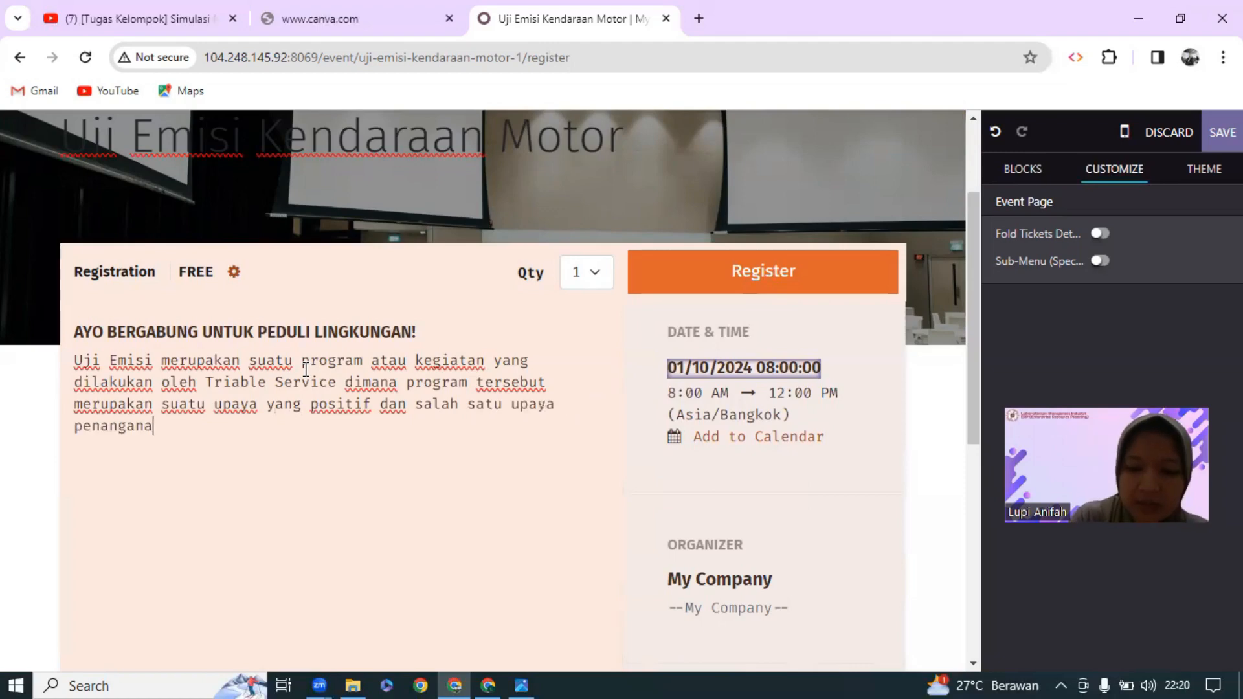
type("n pengu")
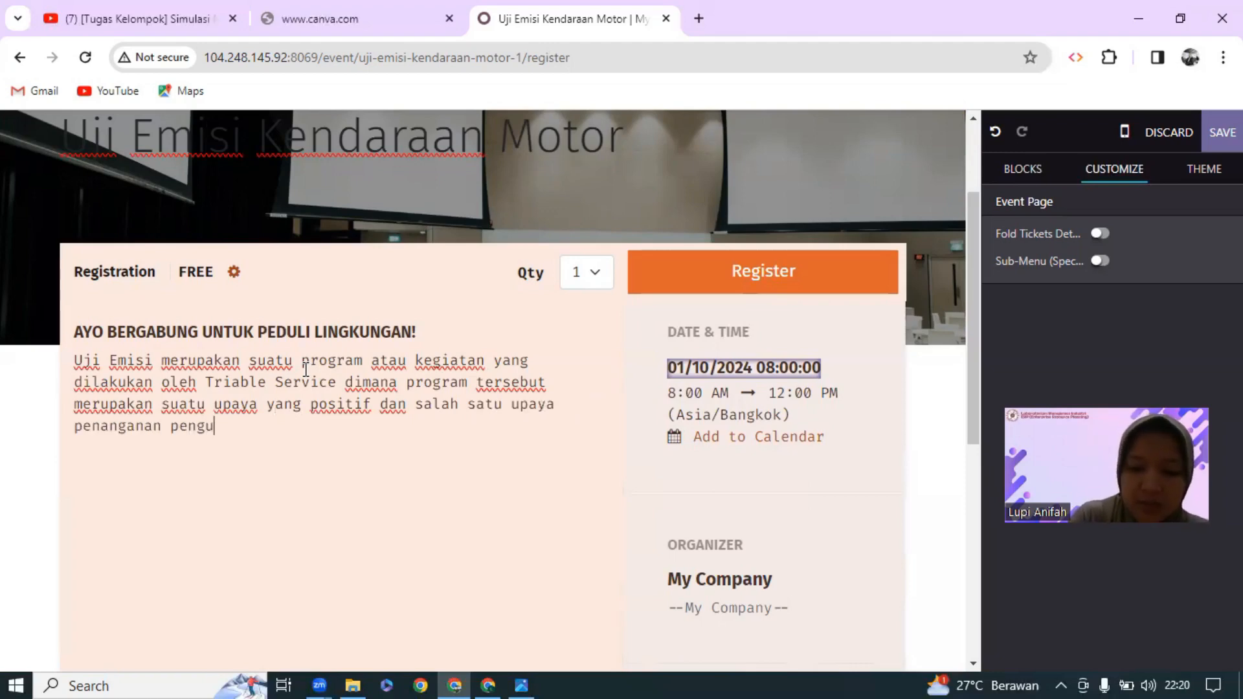
type("rangan polusi")
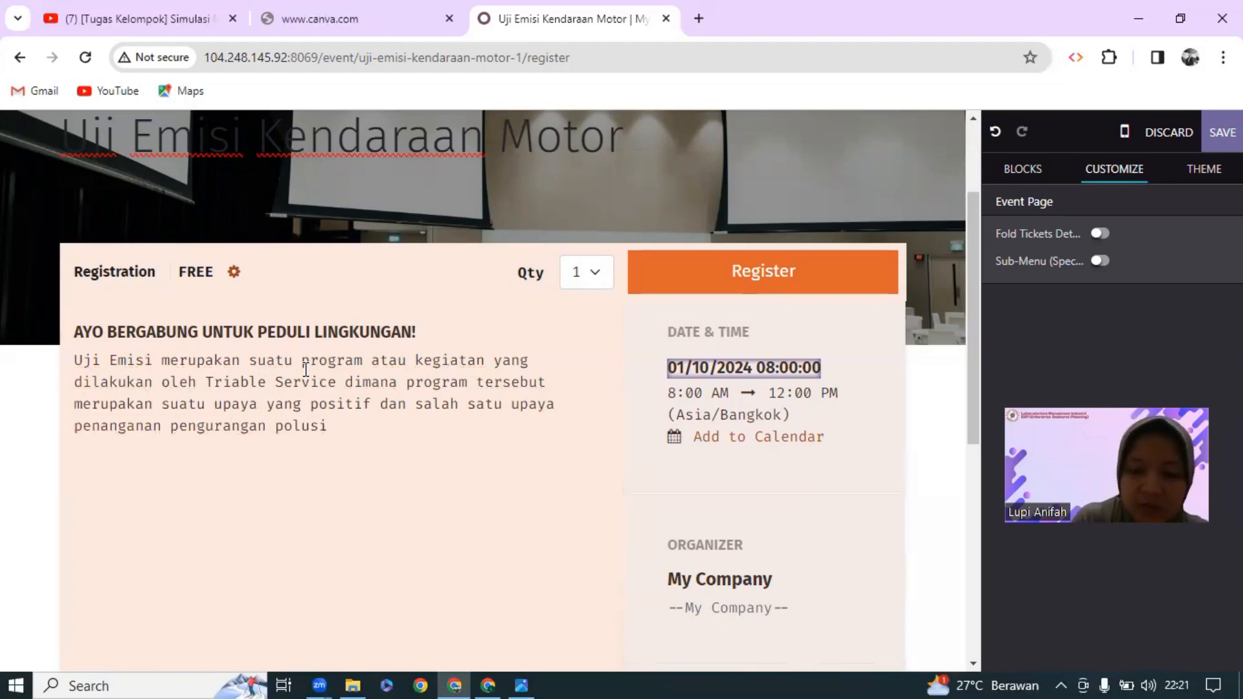
End the event description with ". Selain itu, kondisi bersih polutan, nyaman, dan sehat."
type(". Se")
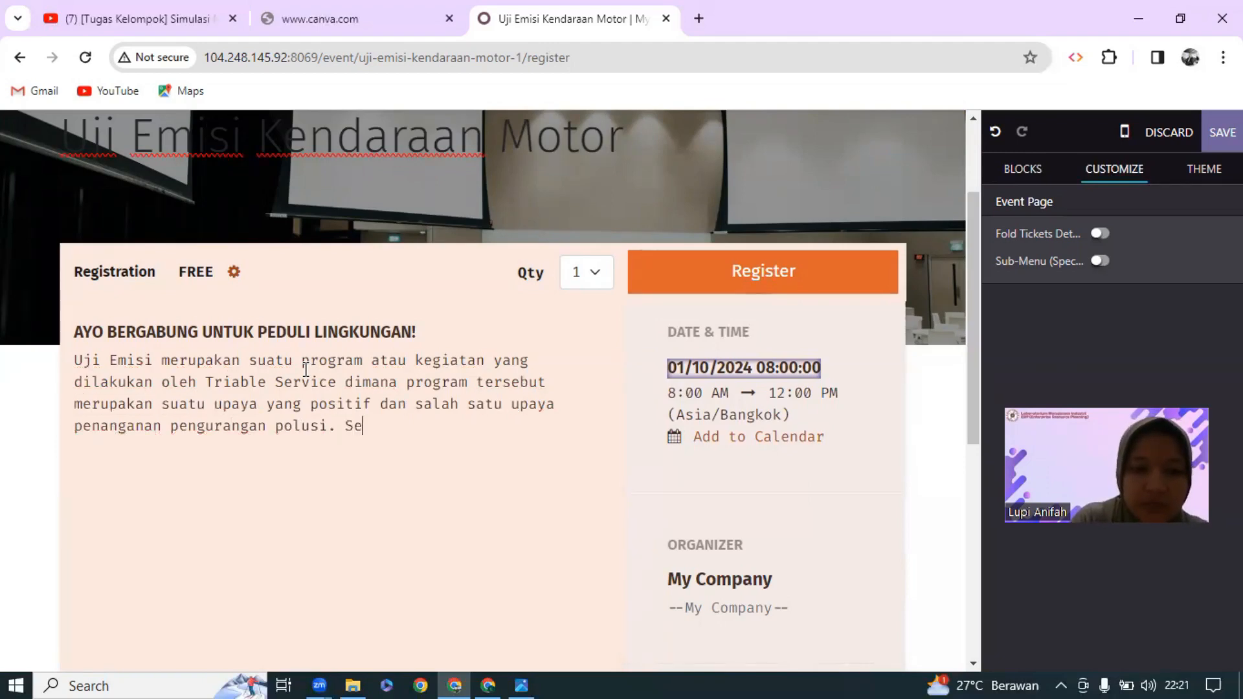
type("lain itu,")
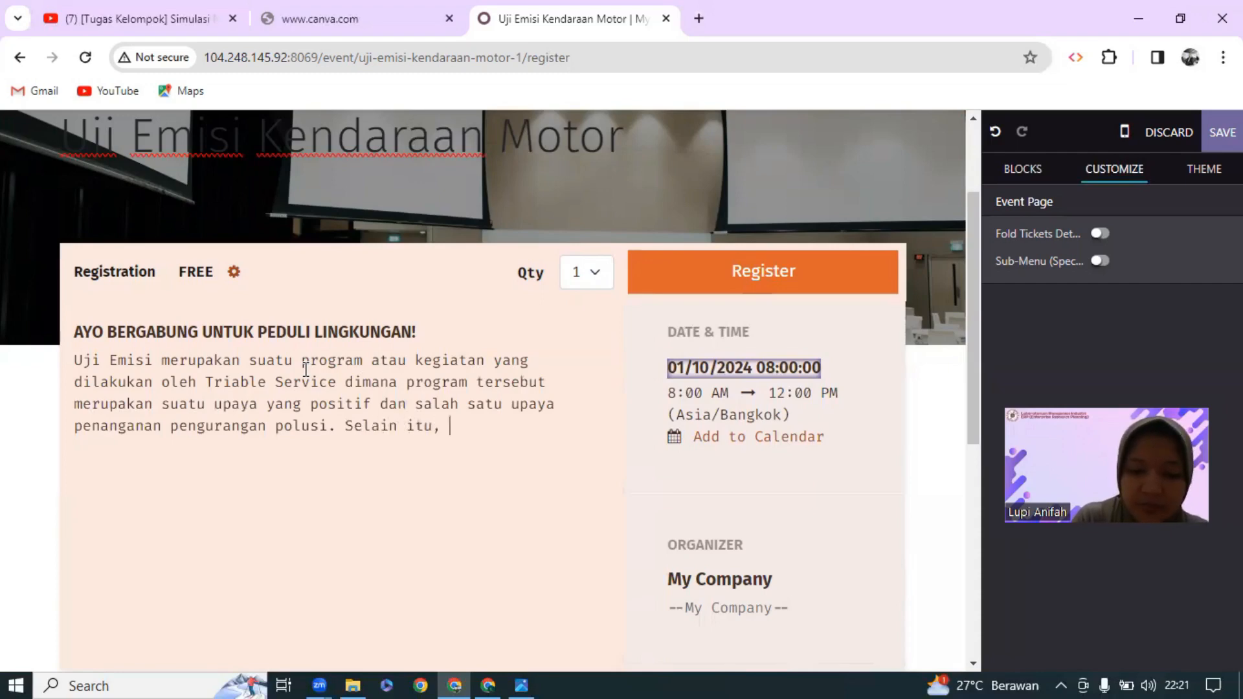
type(" ko")
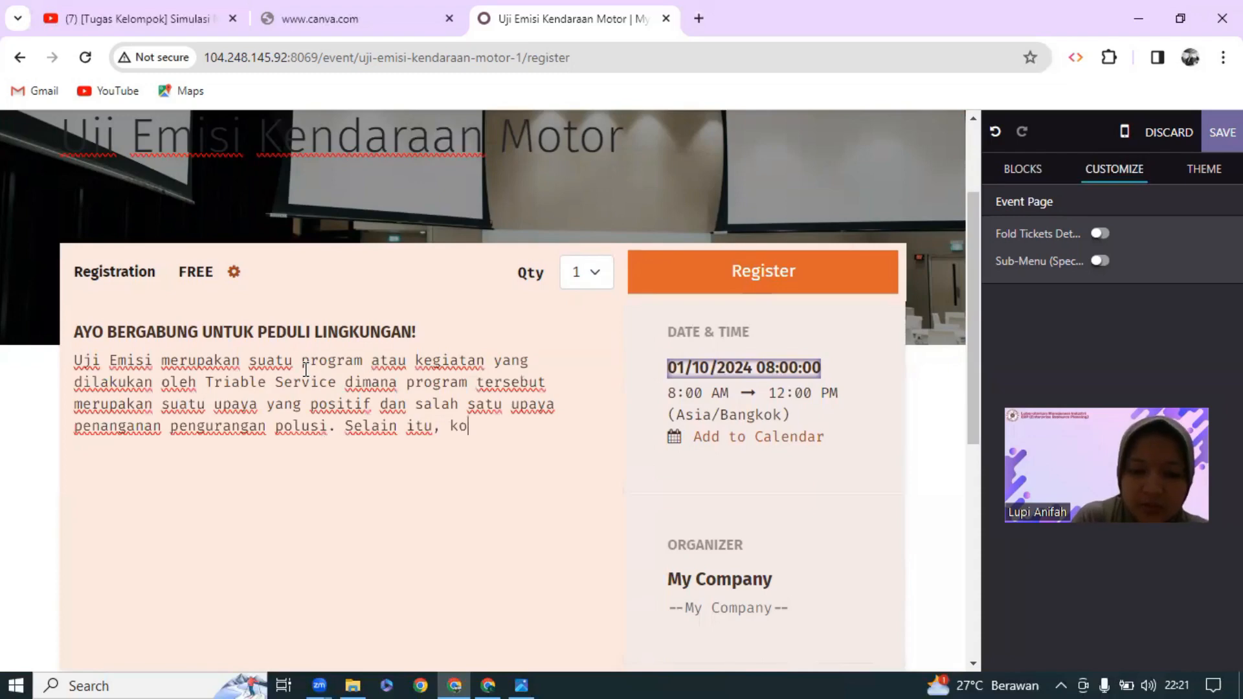
type("ndisi")
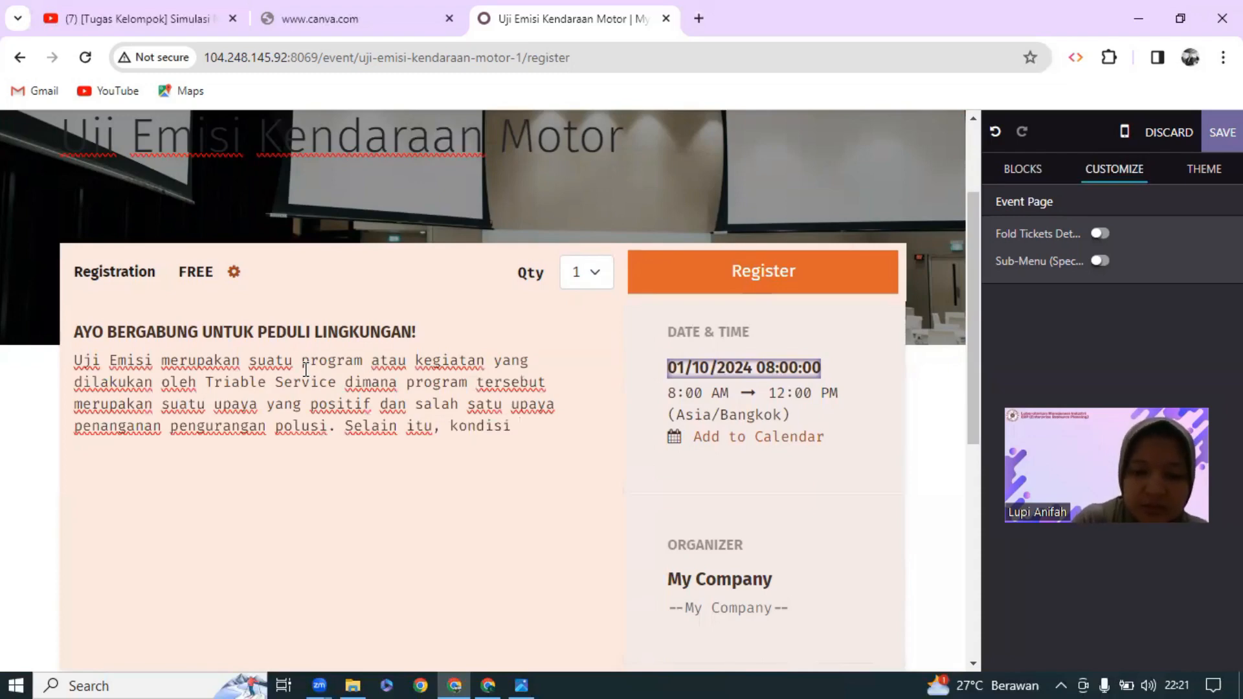
type(" be")
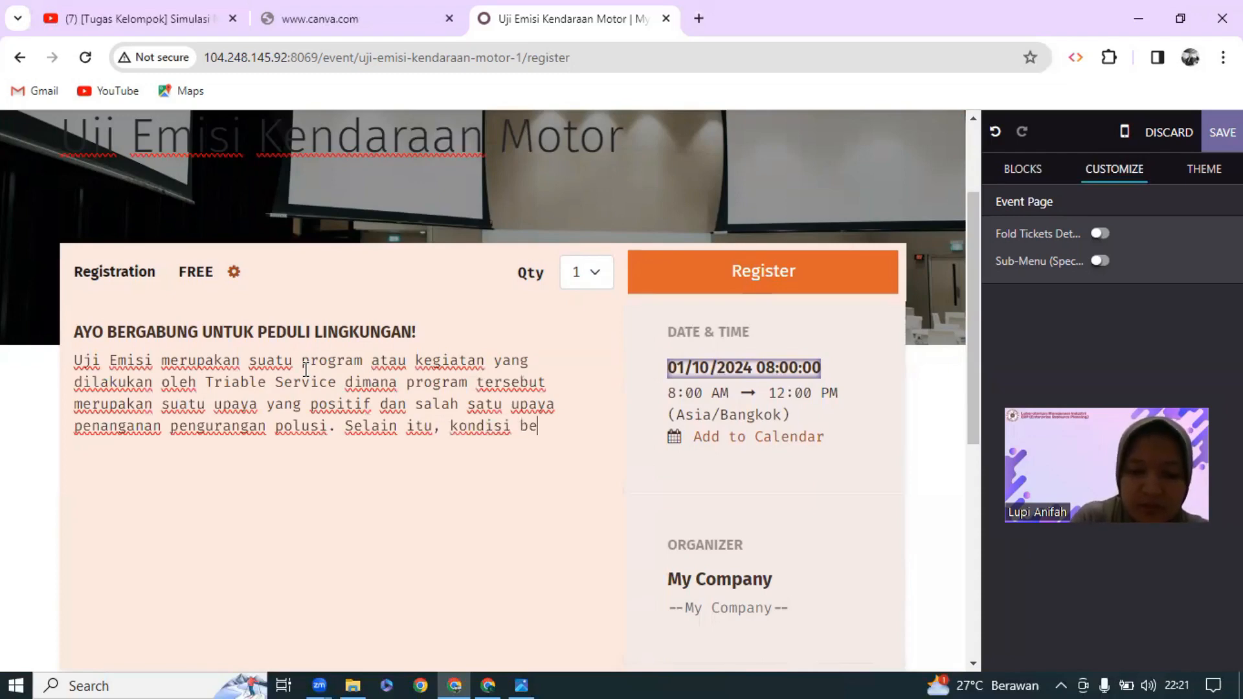
type("rsih po")
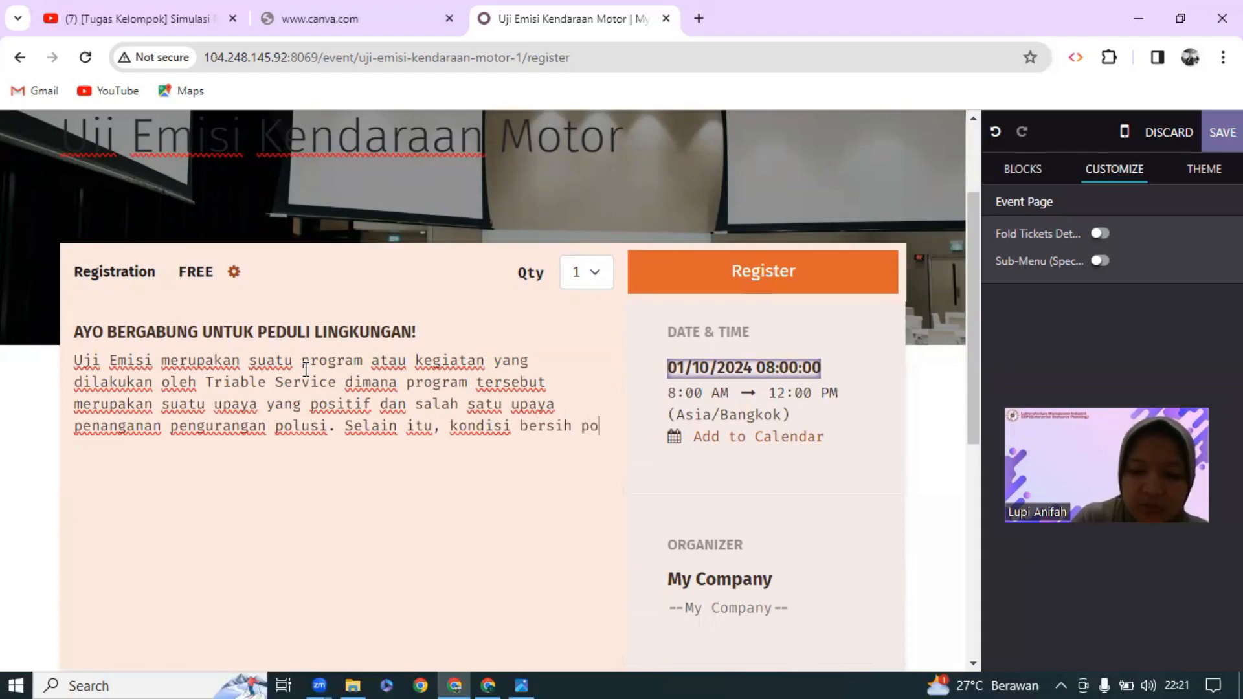
type("lutan, nyaman, ")
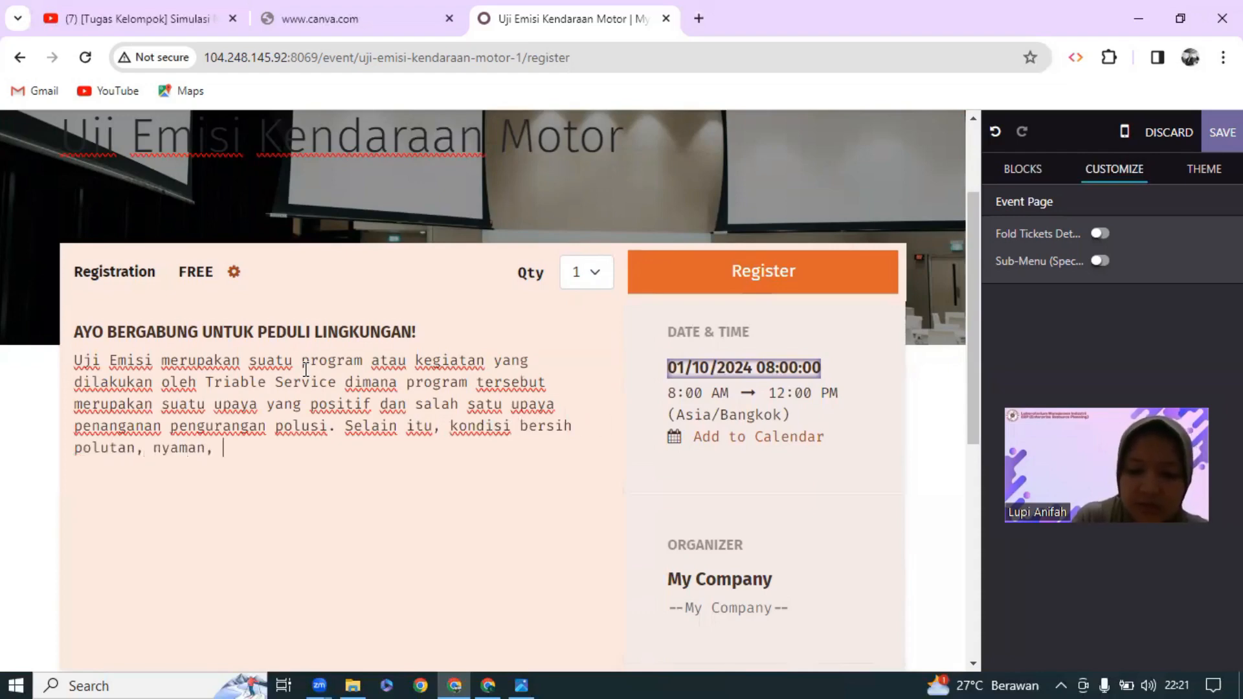
type("dan sehat")
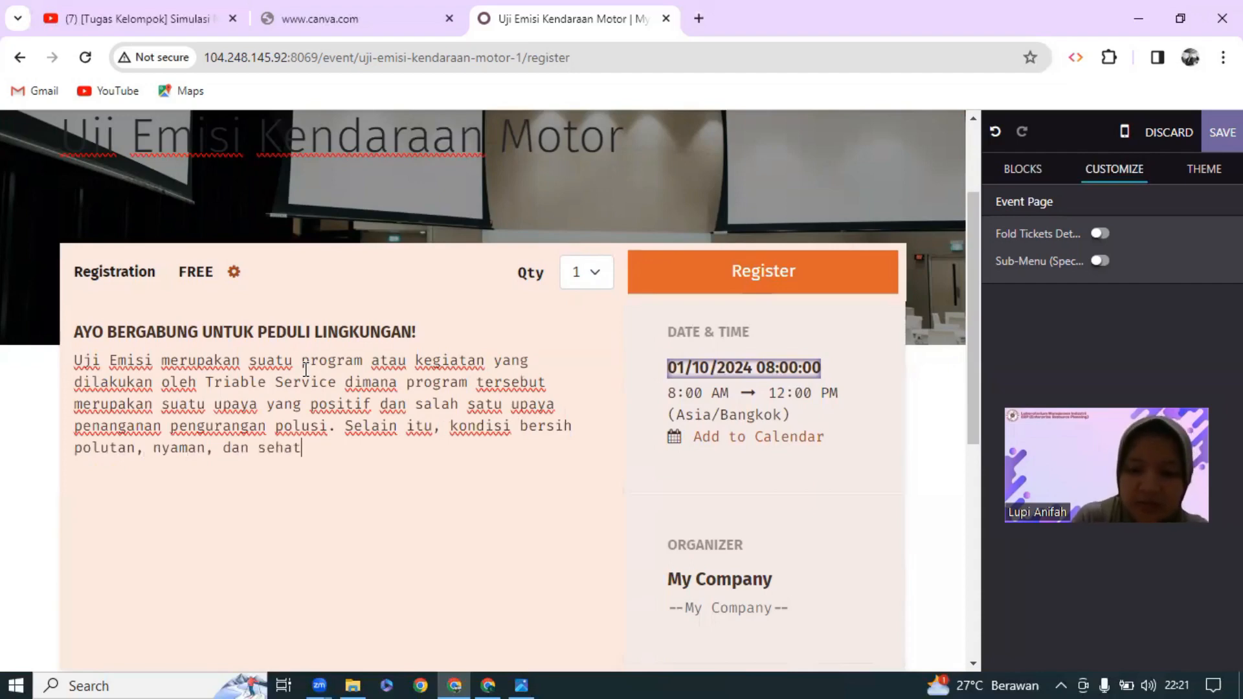
type(".")
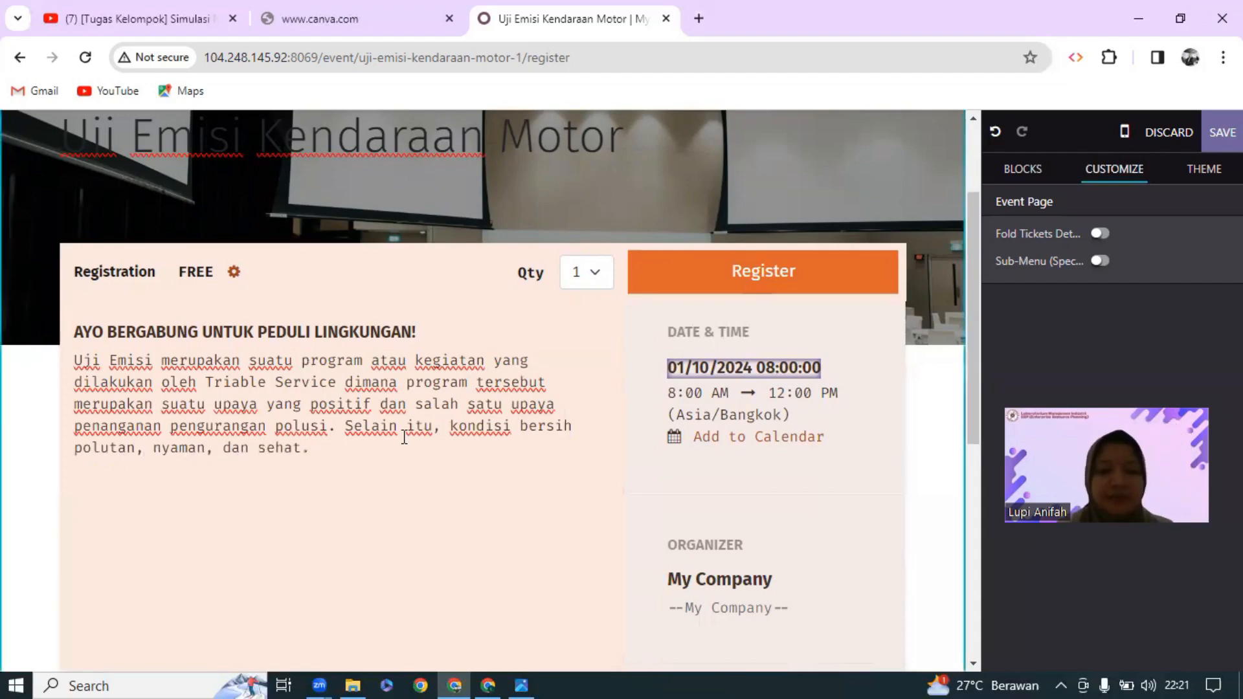
Add a new paragraph below the description reading "IKUTI EVENT INI BERSAMA TRIABLE SERVICE!!"
key("Return")
scroll(404, 437, "down", 1)
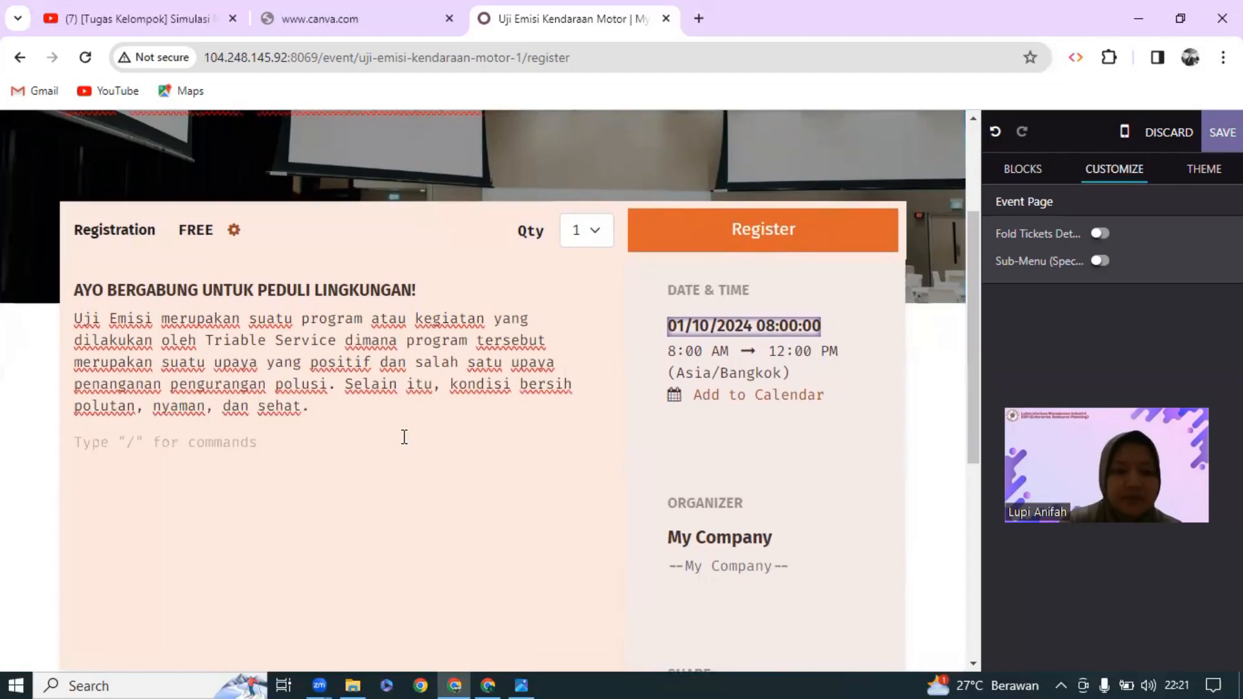
type("IKU")
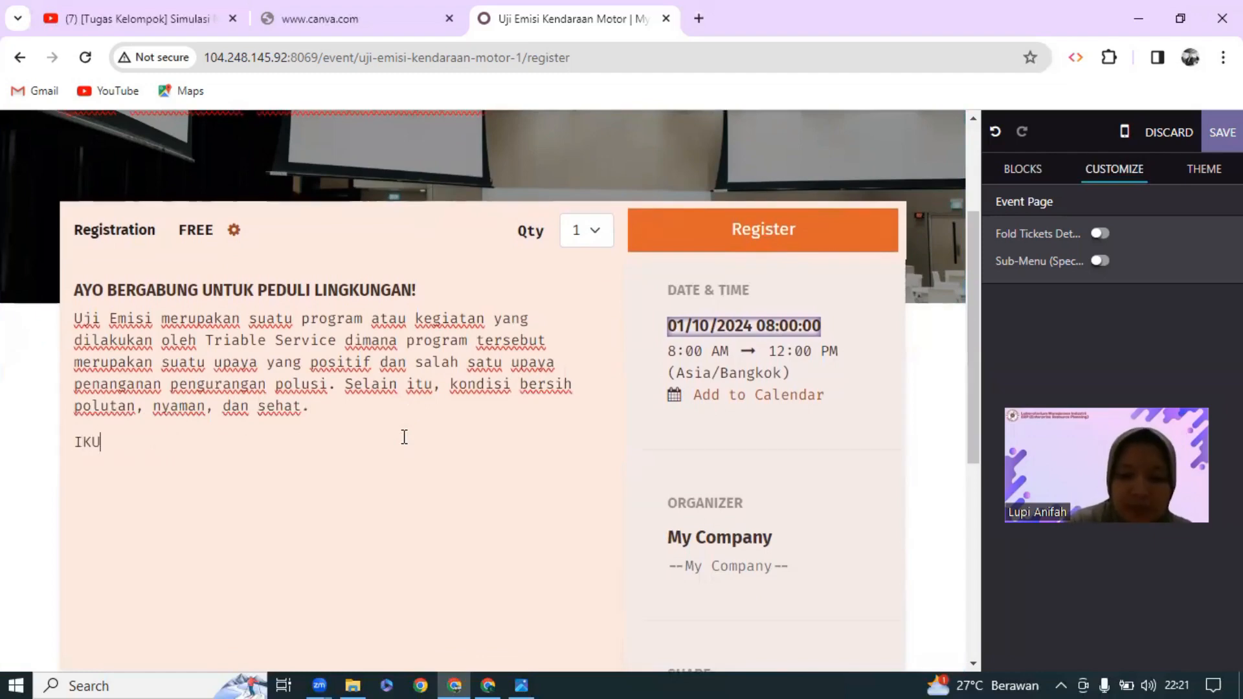
type("K")
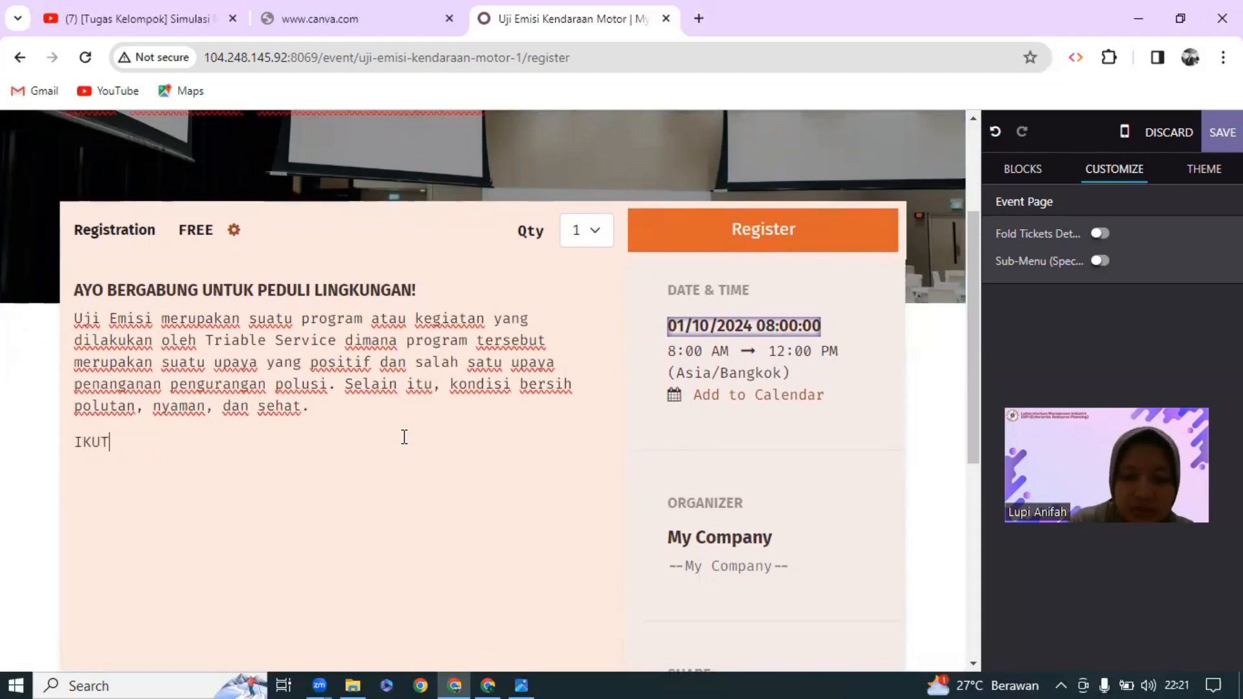
type("I EVEN")
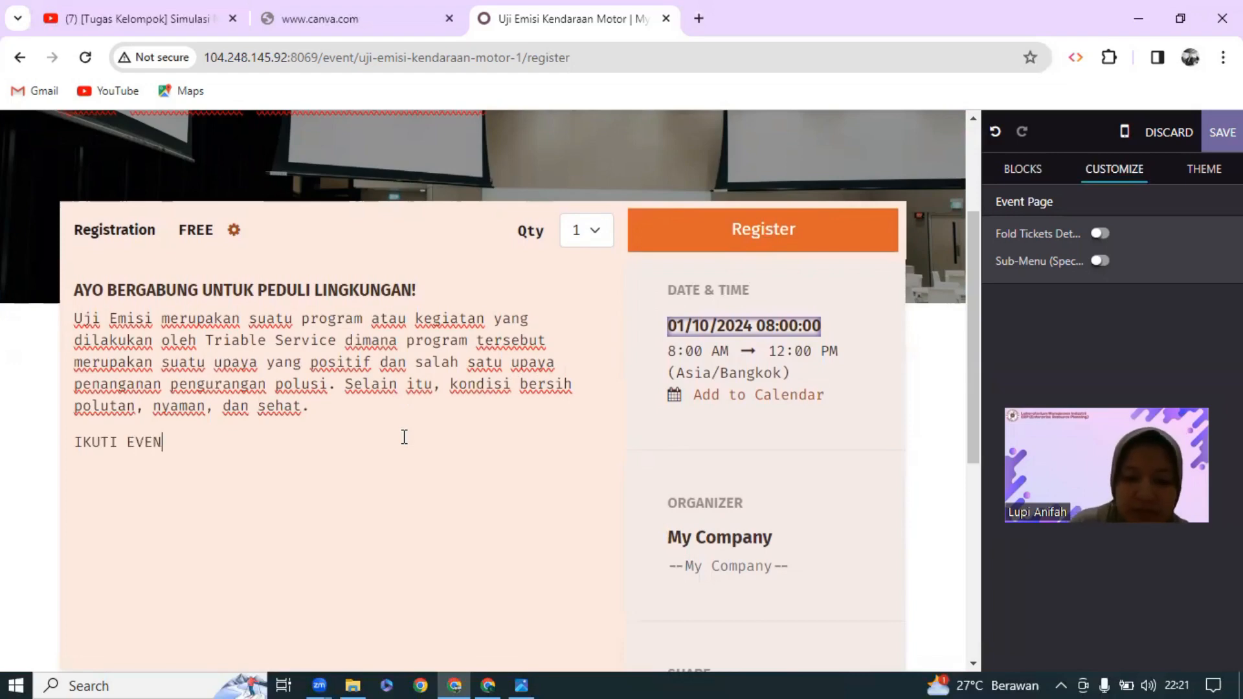
type("T INI")
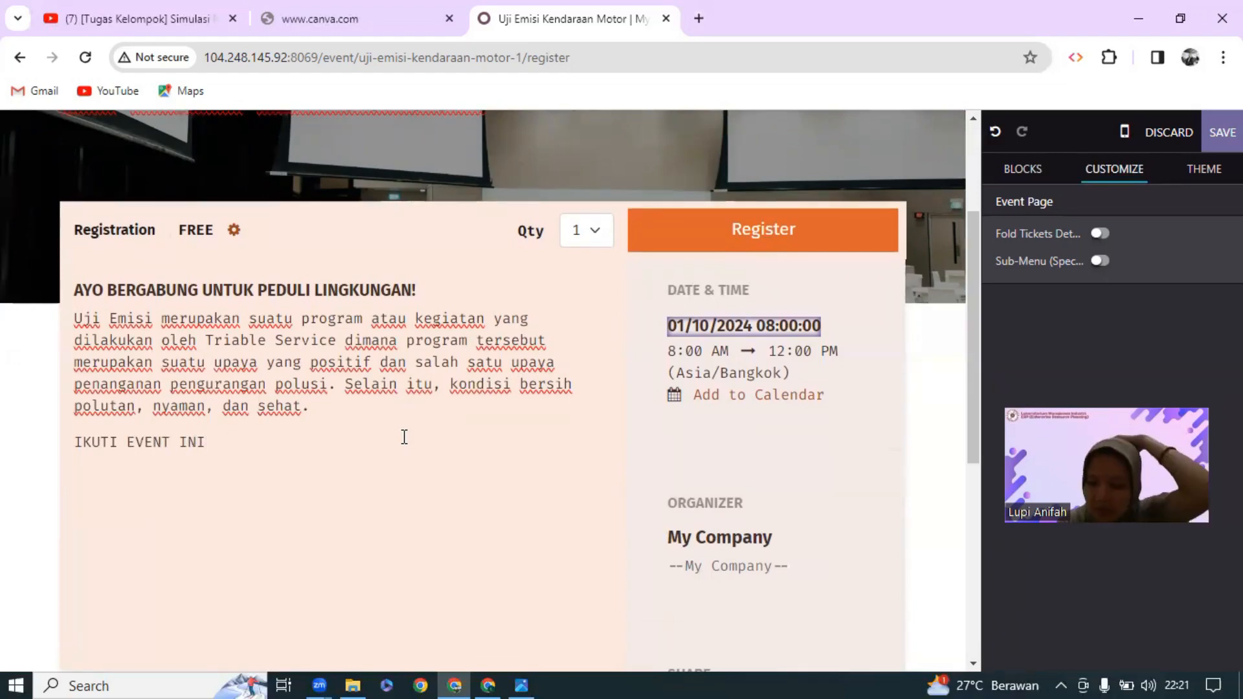
type(" BERSAM")
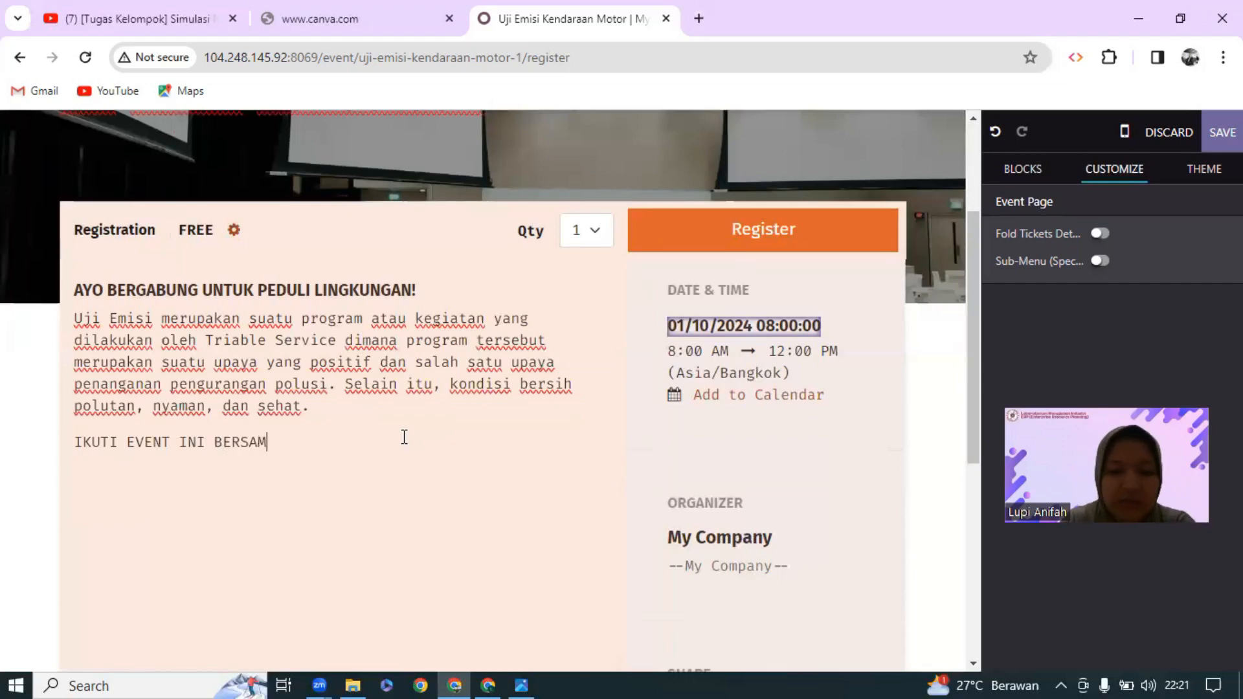
type("A TR")
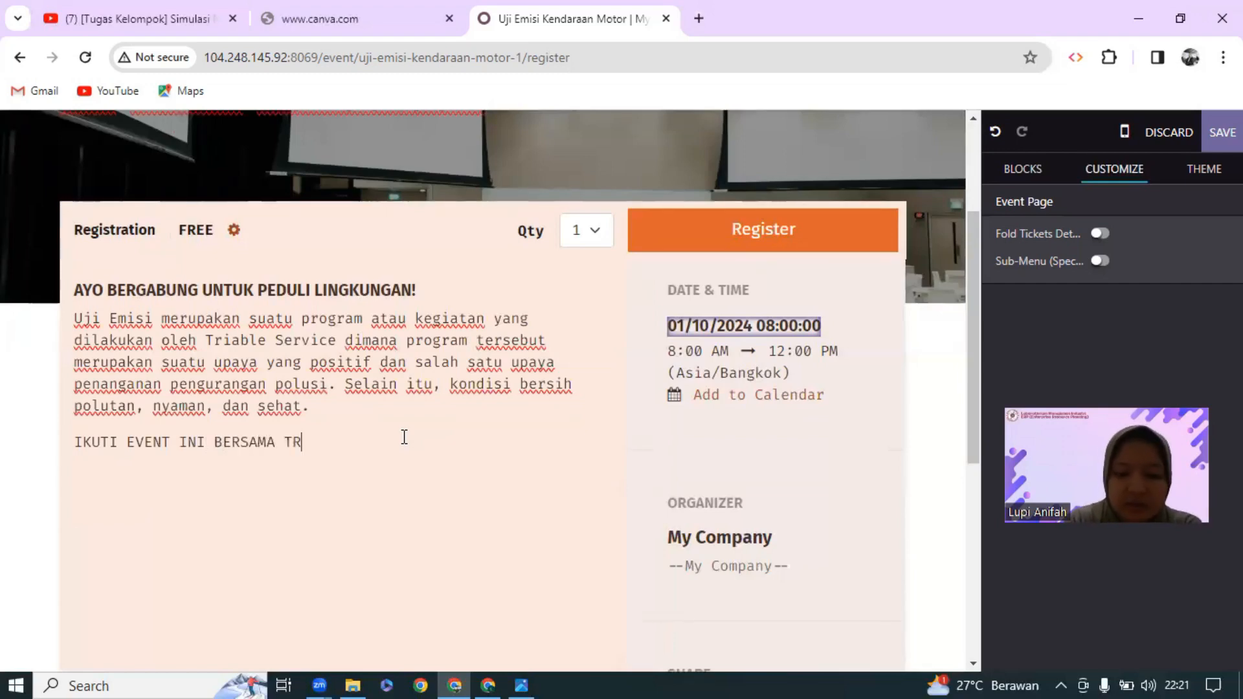
type("IABLE S")
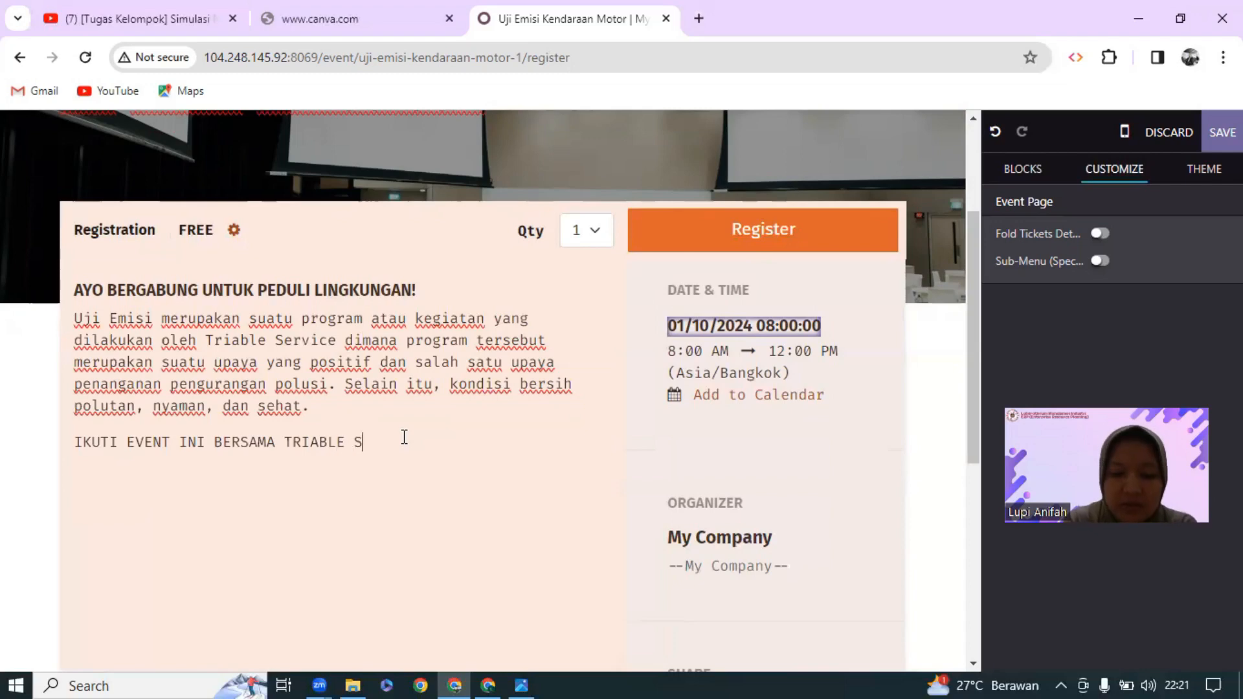
type("ERVICE !!")
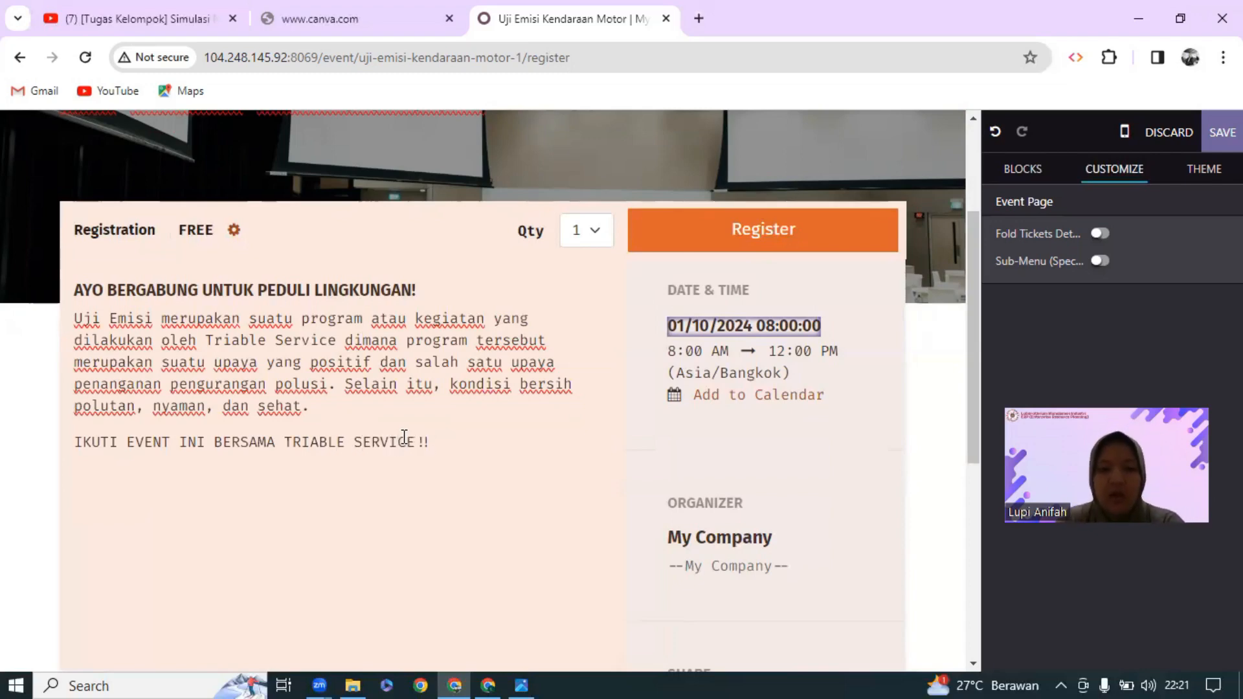
Make the closing line "IKUTI EVENT INI BERSAMA TRIABLE SERVICE!!" bold
scroll(405, 437, "down", 1)
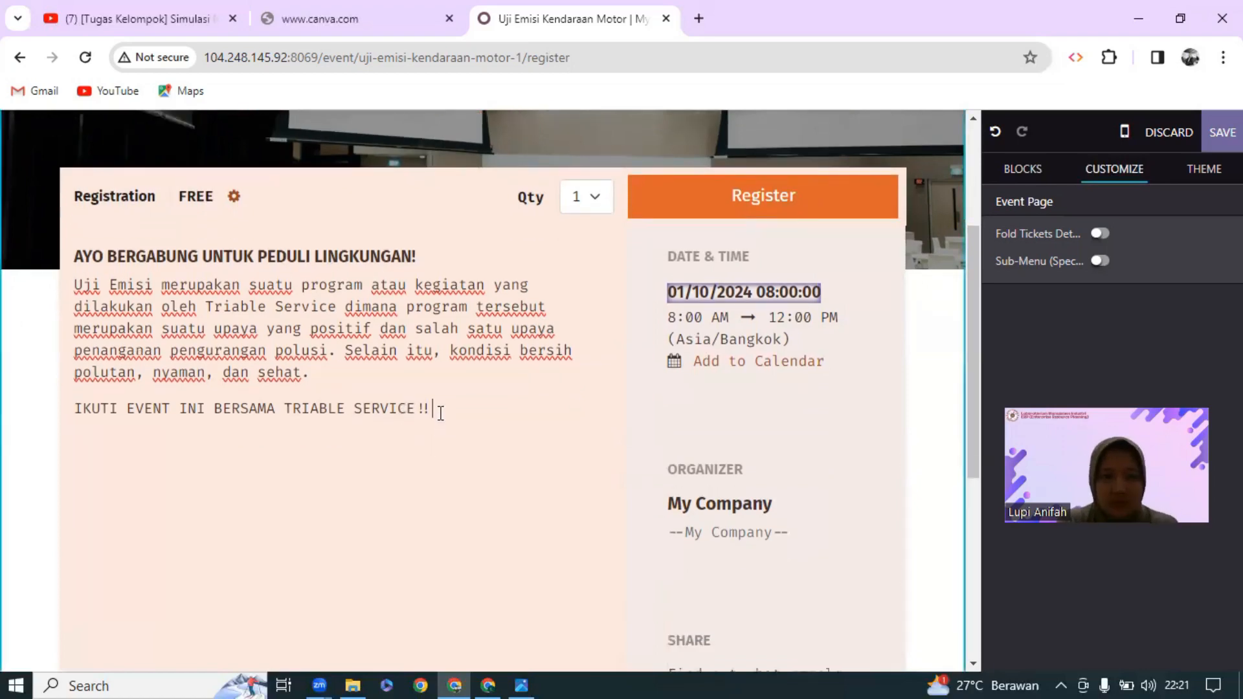
left_click_drag(430, 407, 61, 426)
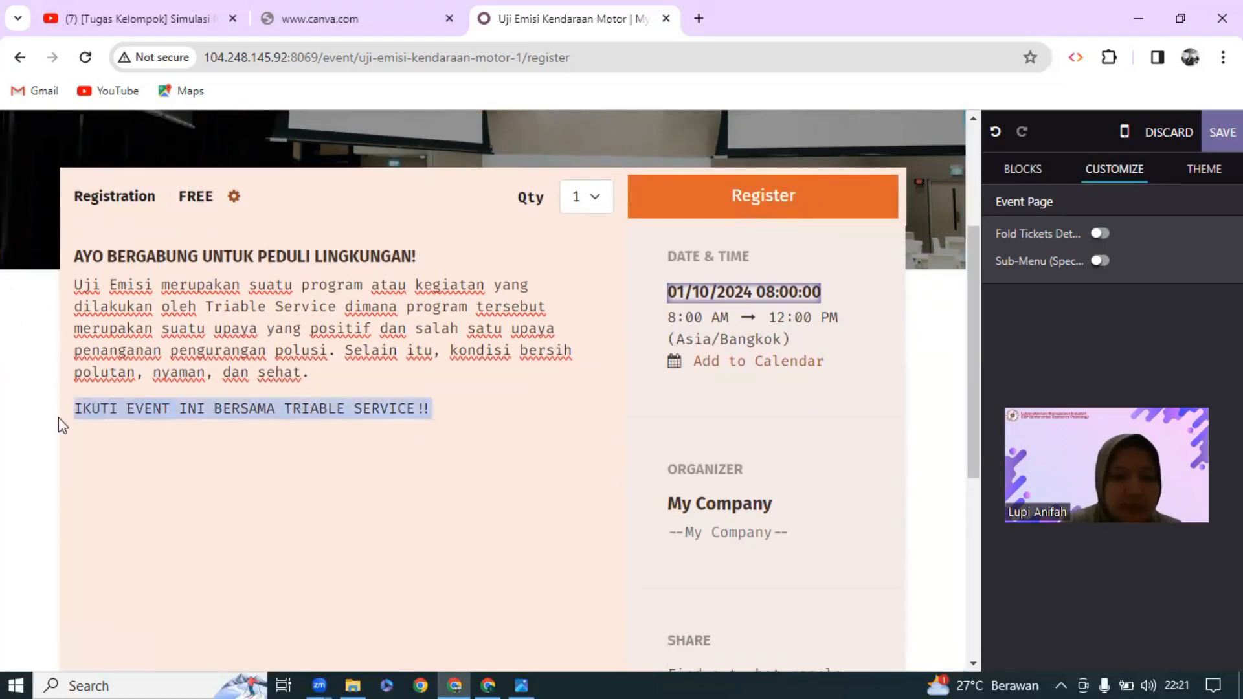
key("ctrl+b")
left_click(309, 456)
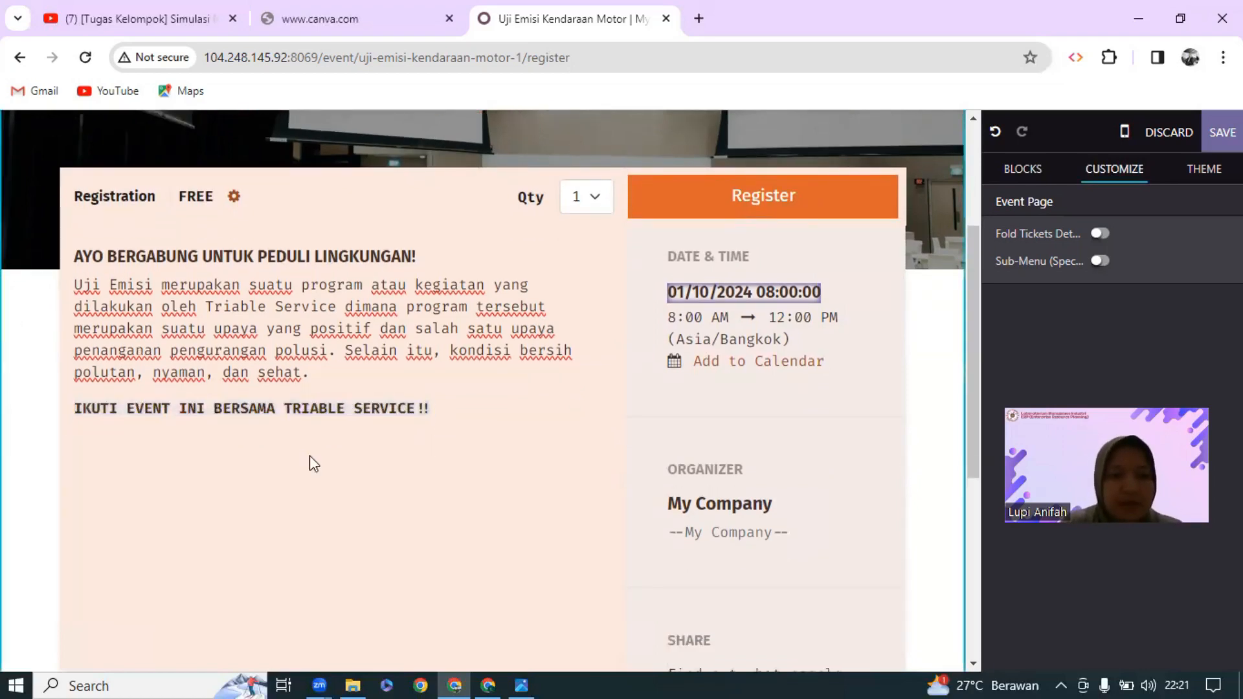
Review the rest of the event page down to the footer, checking its Privacy Policy link and copyright line options
scroll(309, 457, "up", 2)
scroll(310, 456, "down", 6)
scroll(310, 456, "down", 2)
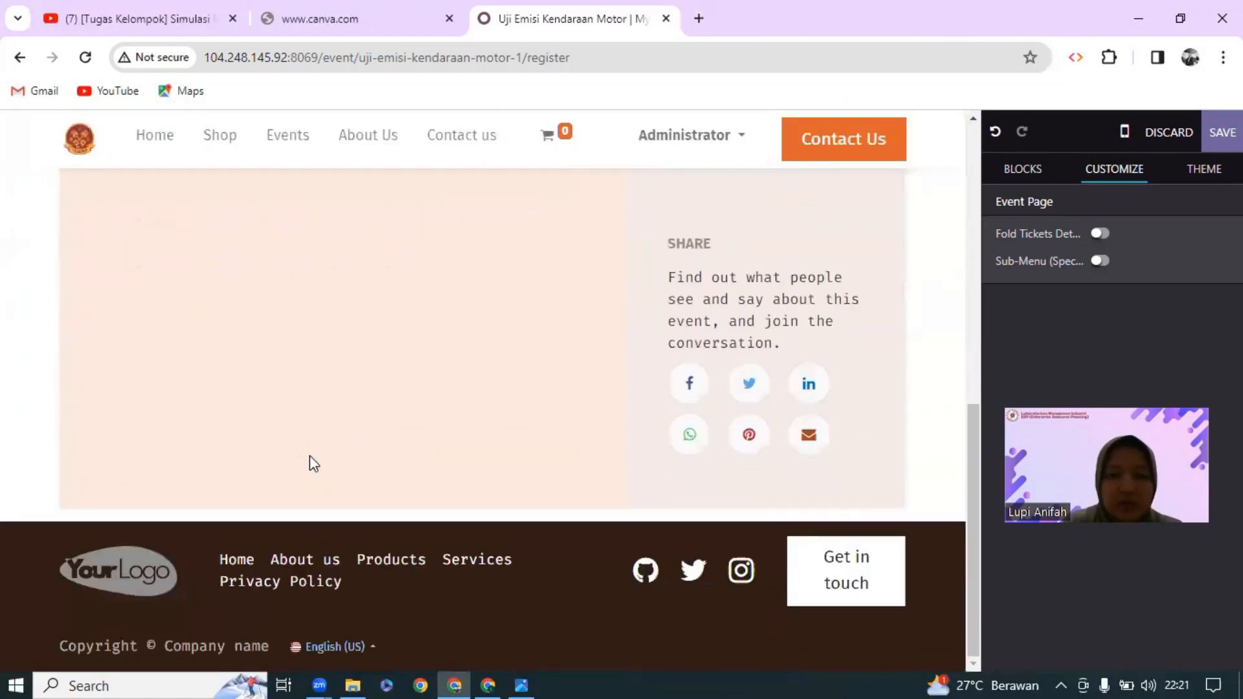
triple_click(373, 585)
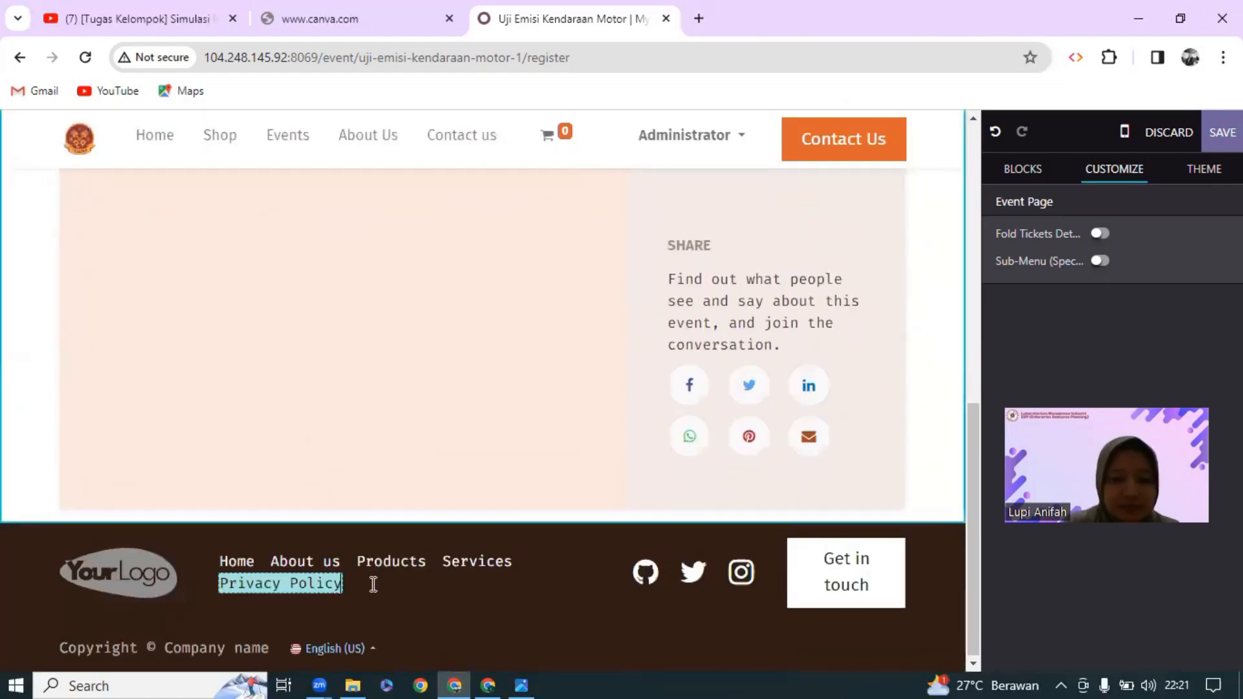
left_click(360, 585)
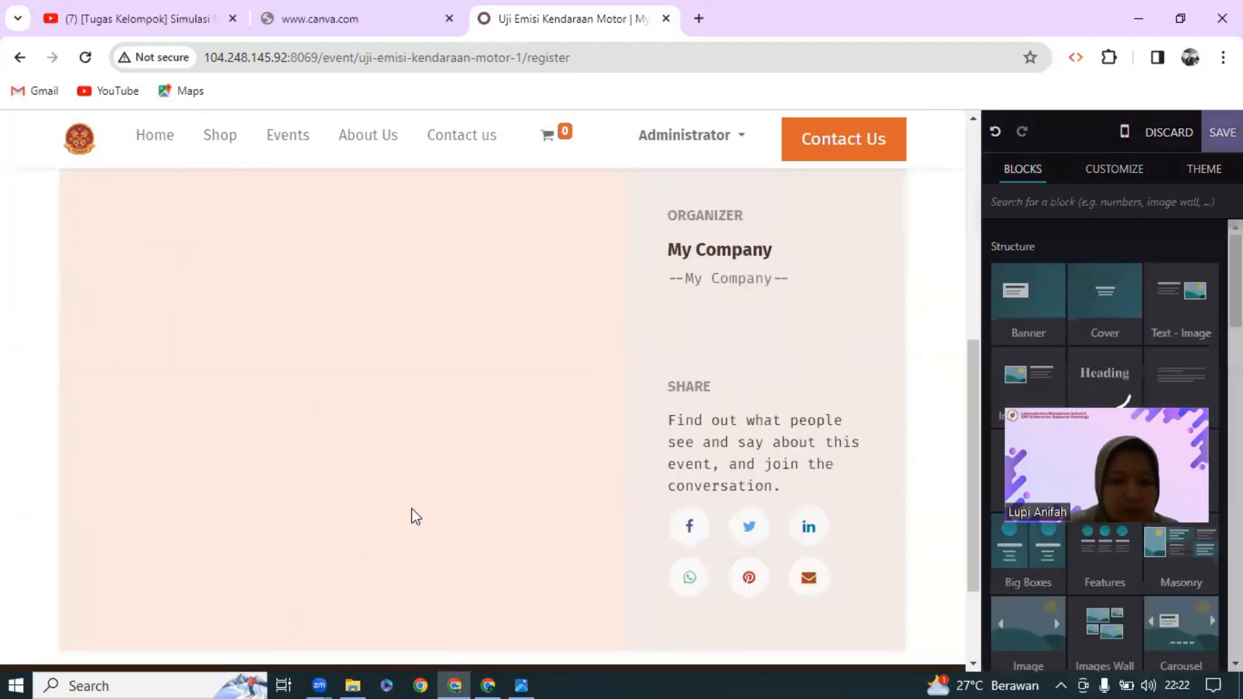
scroll(411, 516, "up", 1)
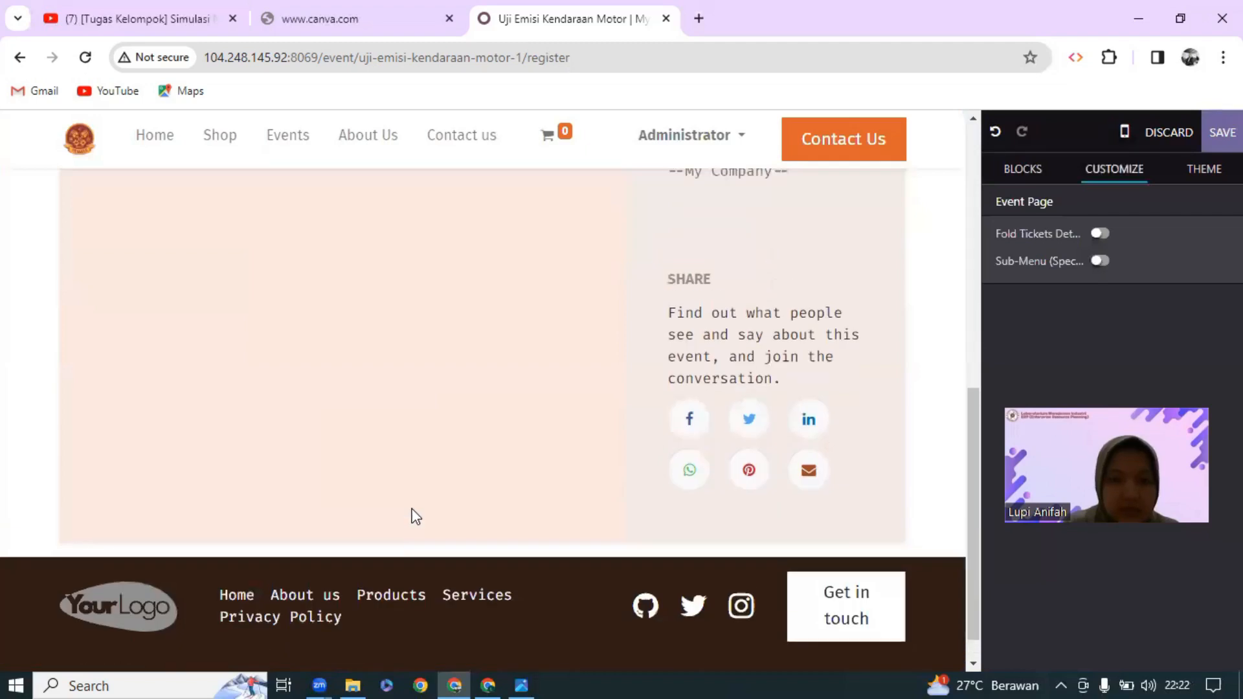
scroll(272, 640, "down", 1)
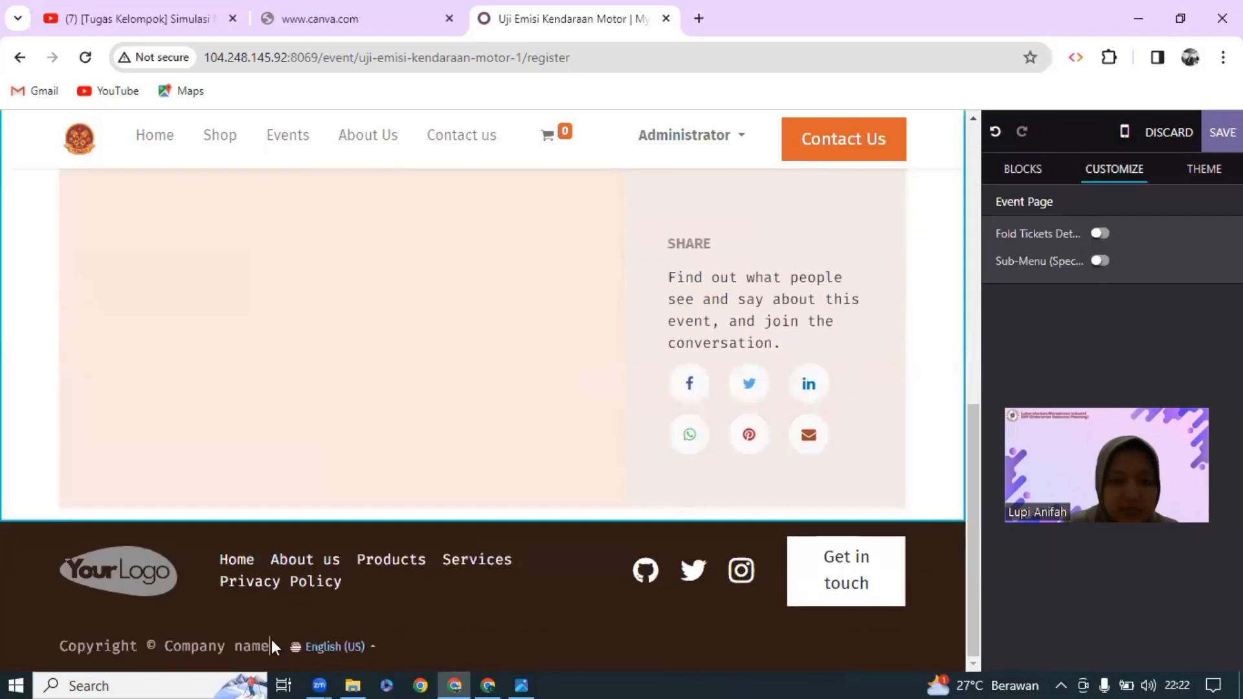
left_click(211, 644)
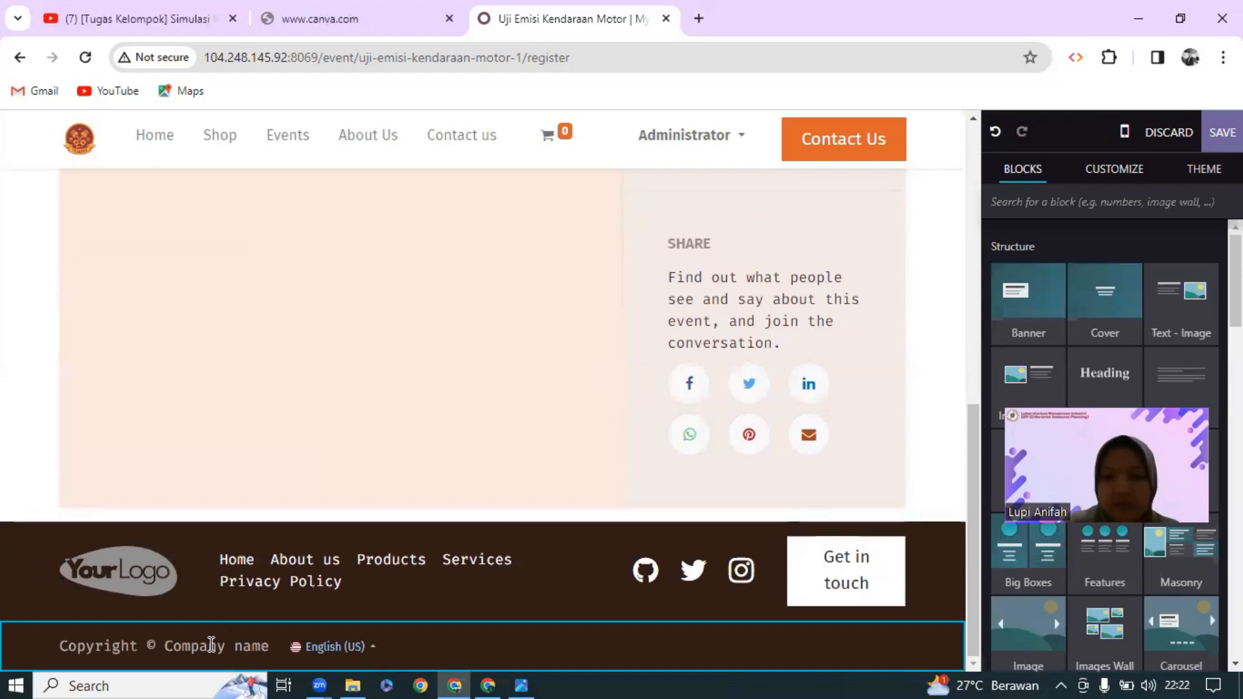
scroll(892, 580, "up", 10)
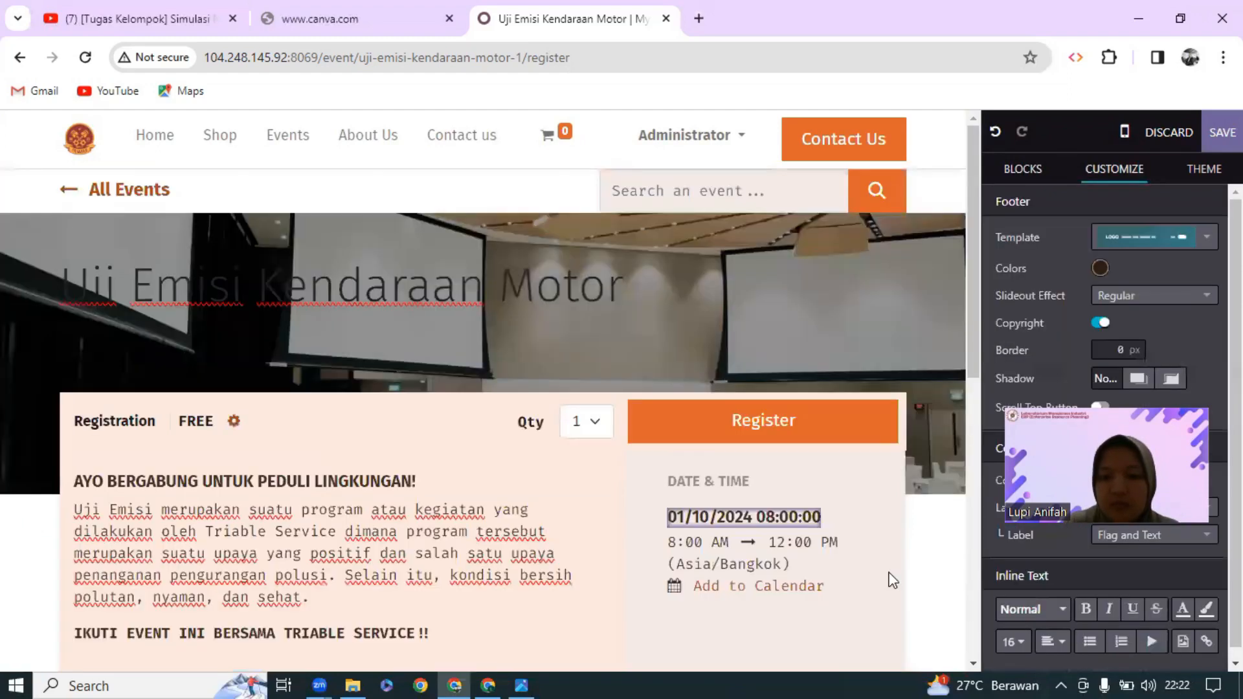
Examine the cover options and the text selection of the "Uji Emisi Kendaraan Motor" title for available formatting
left_click(562, 223)
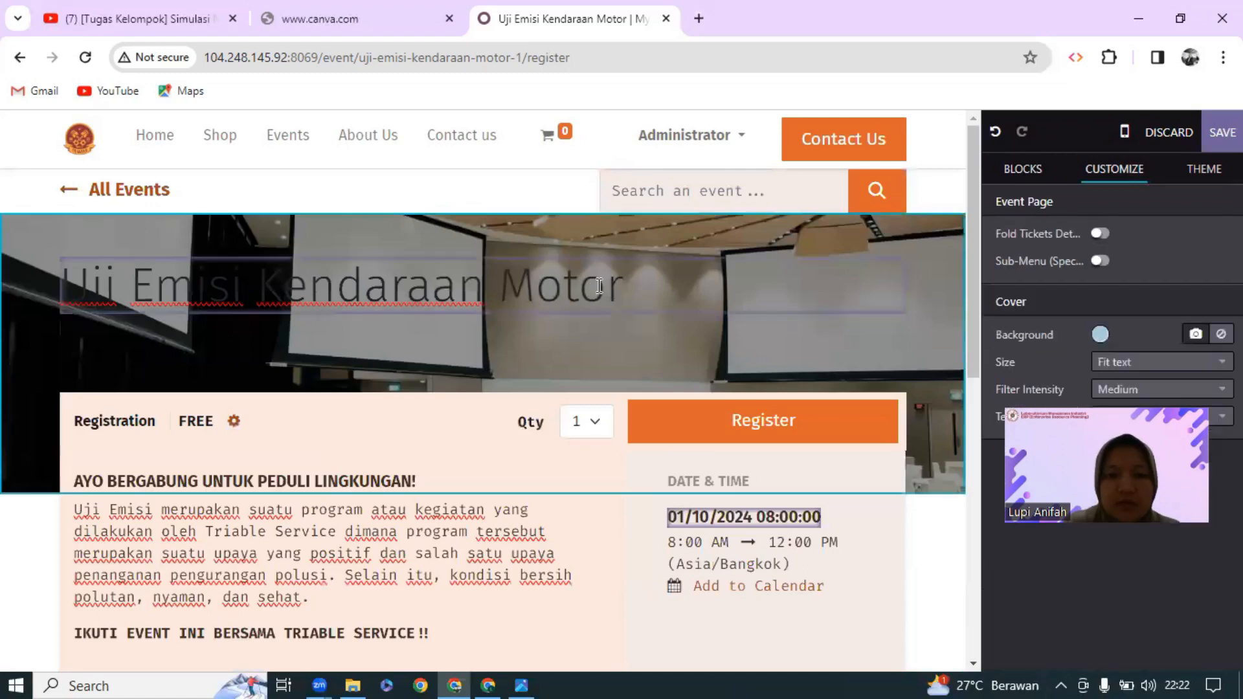
left_click_drag(619, 289, 364, 290)
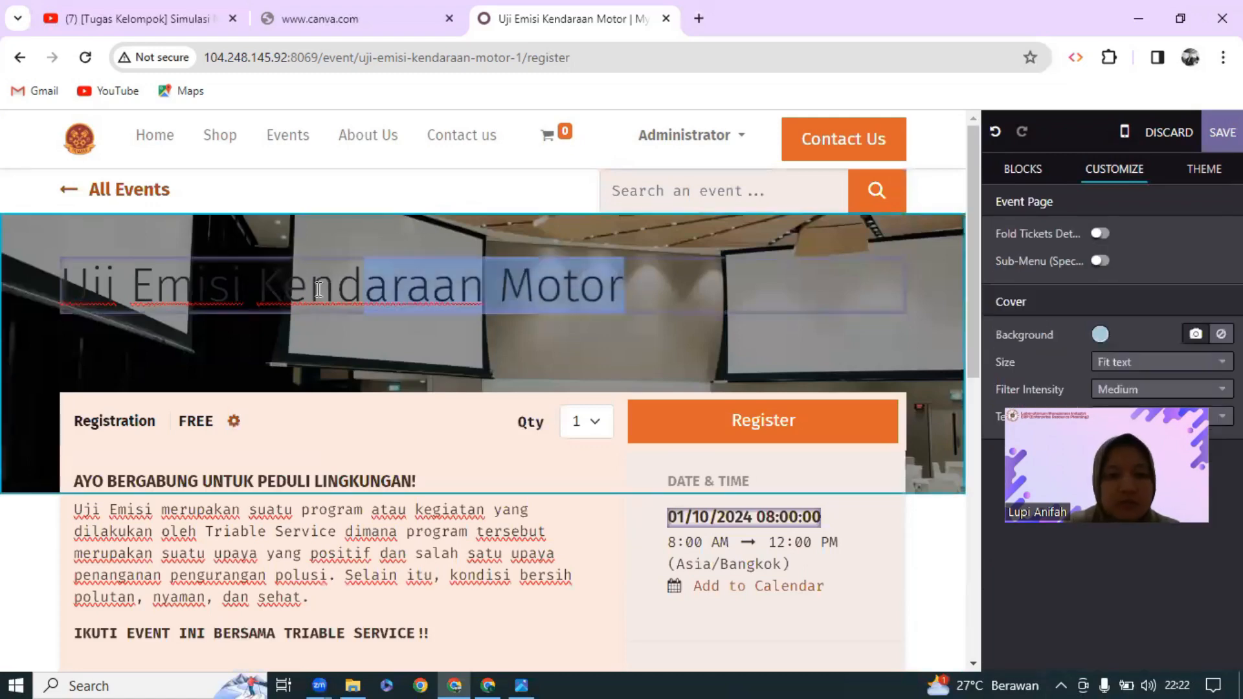
left_click_drag(109, 303, 59, 299)
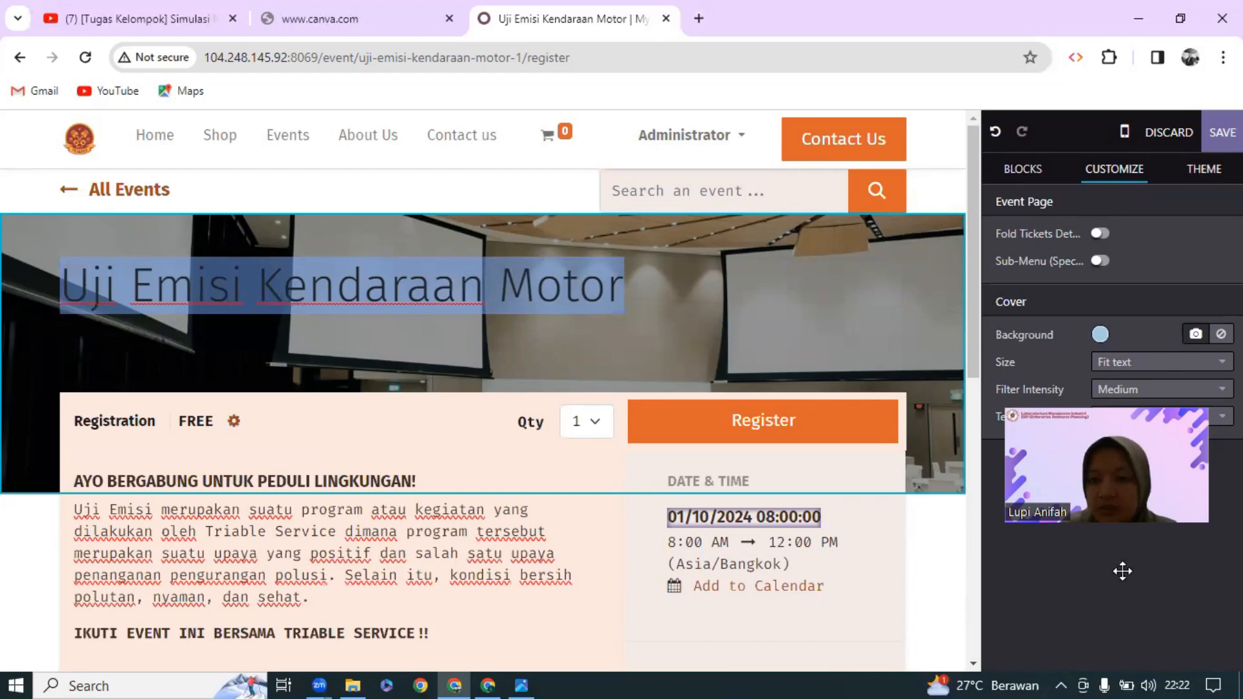
left_click(1212, 428)
left_click(1001, 559)
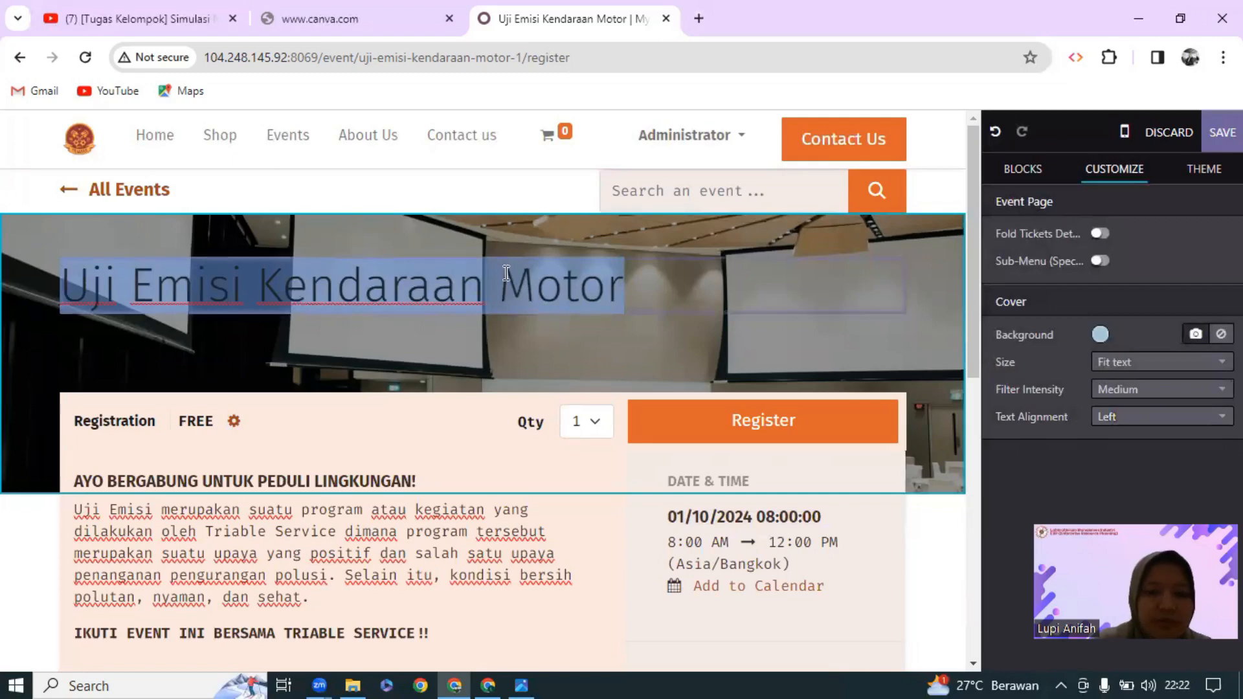
left_click(610, 269)
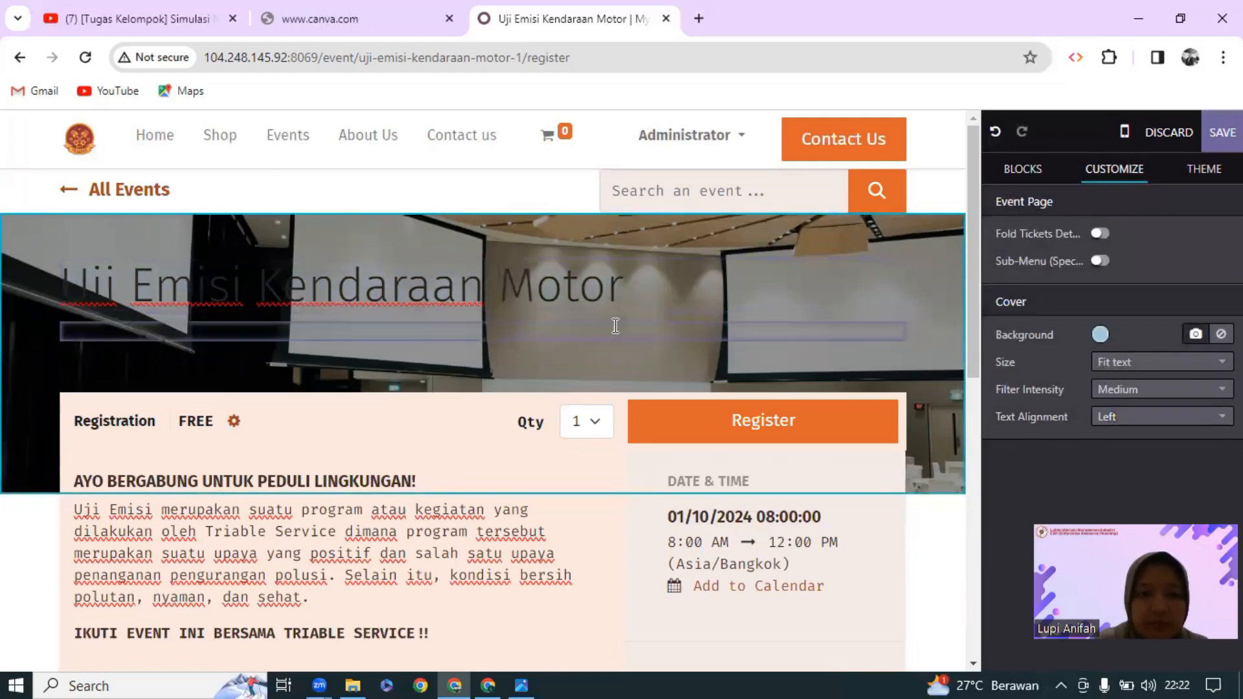
left_click_drag(615, 325, 613, 285)
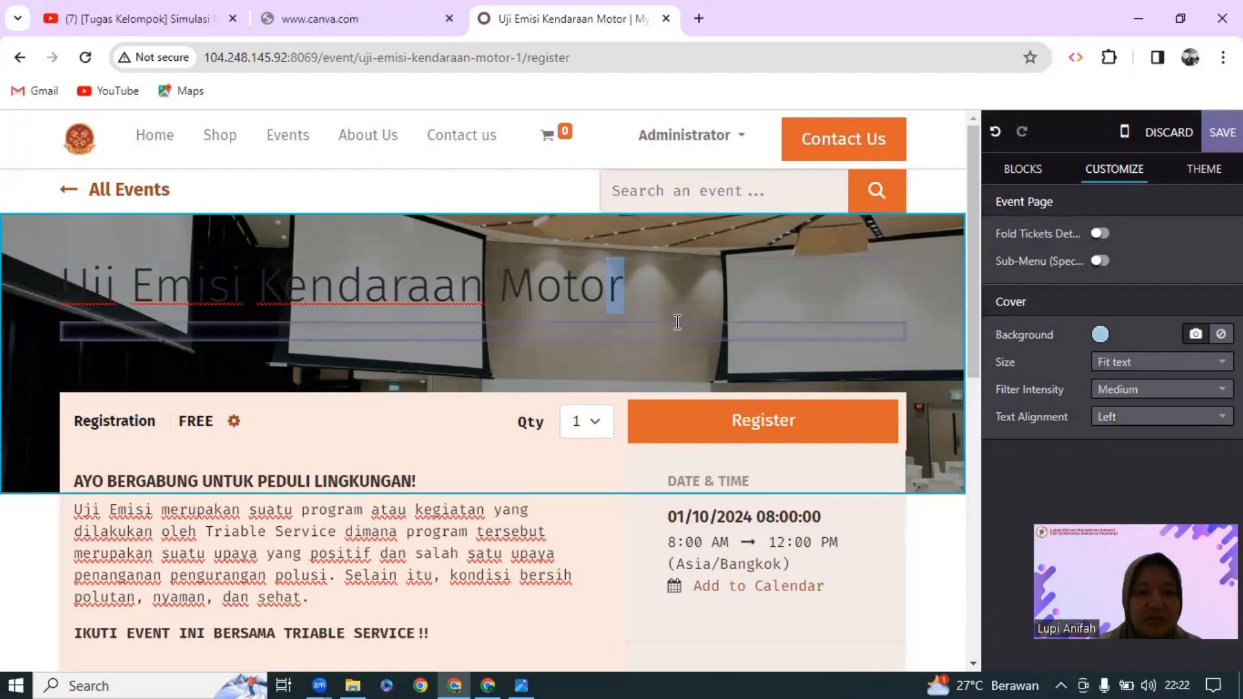
scroll(677, 321, "down", 2)
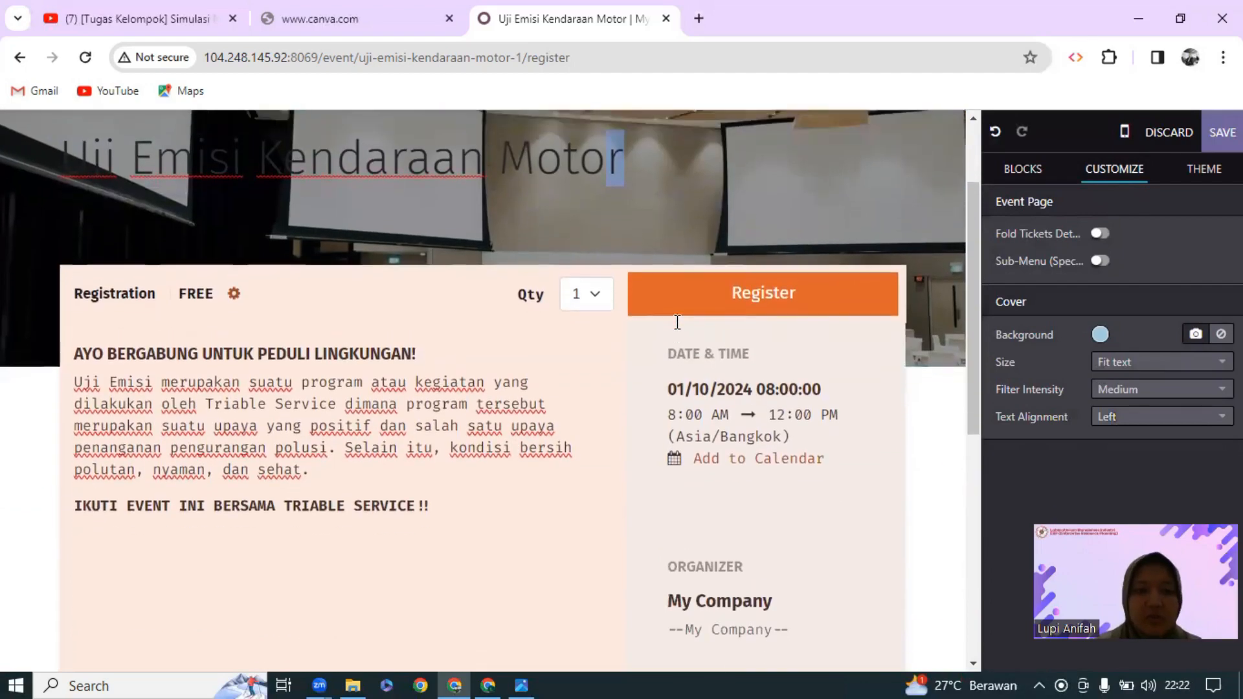
Review the theme options for the event page, from colours and fonts through to buttons and inputs
scroll(677, 322, "up", 1)
scroll(677, 322, "down", 2)
scroll(677, 322, "up", 3)
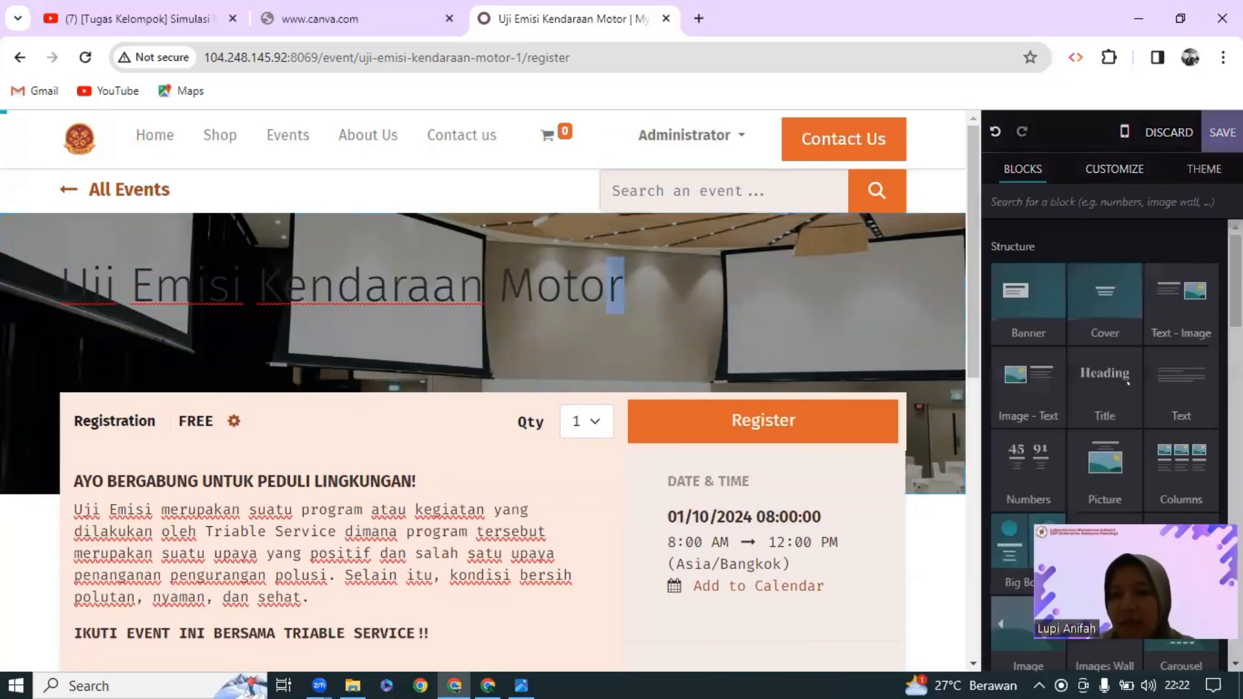
left_click(1203, 169)
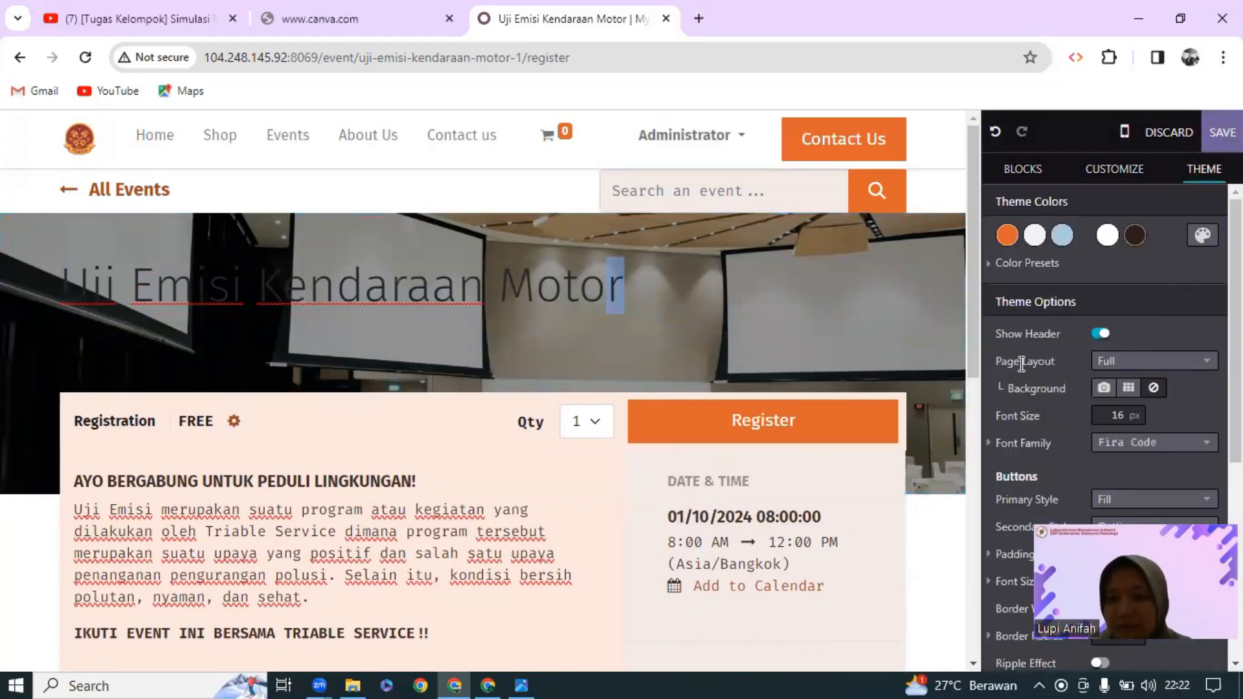
scroll(1022, 363, "down", 3)
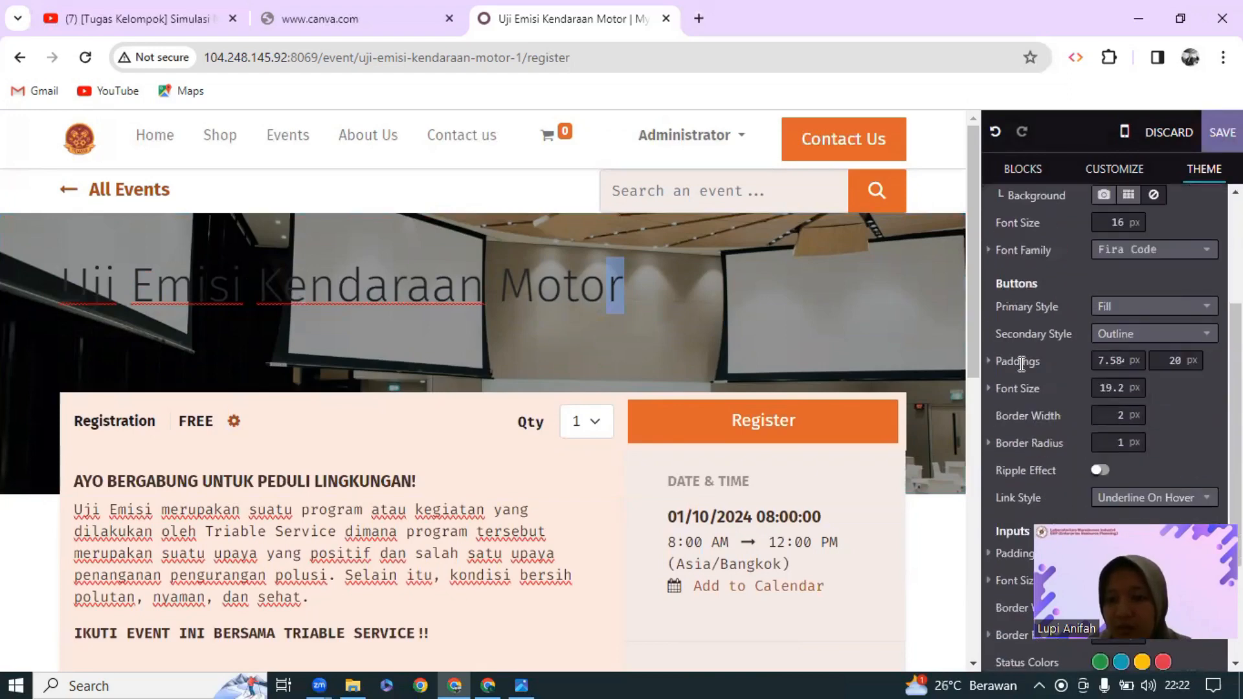
scroll(1021, 363, "down", 3)
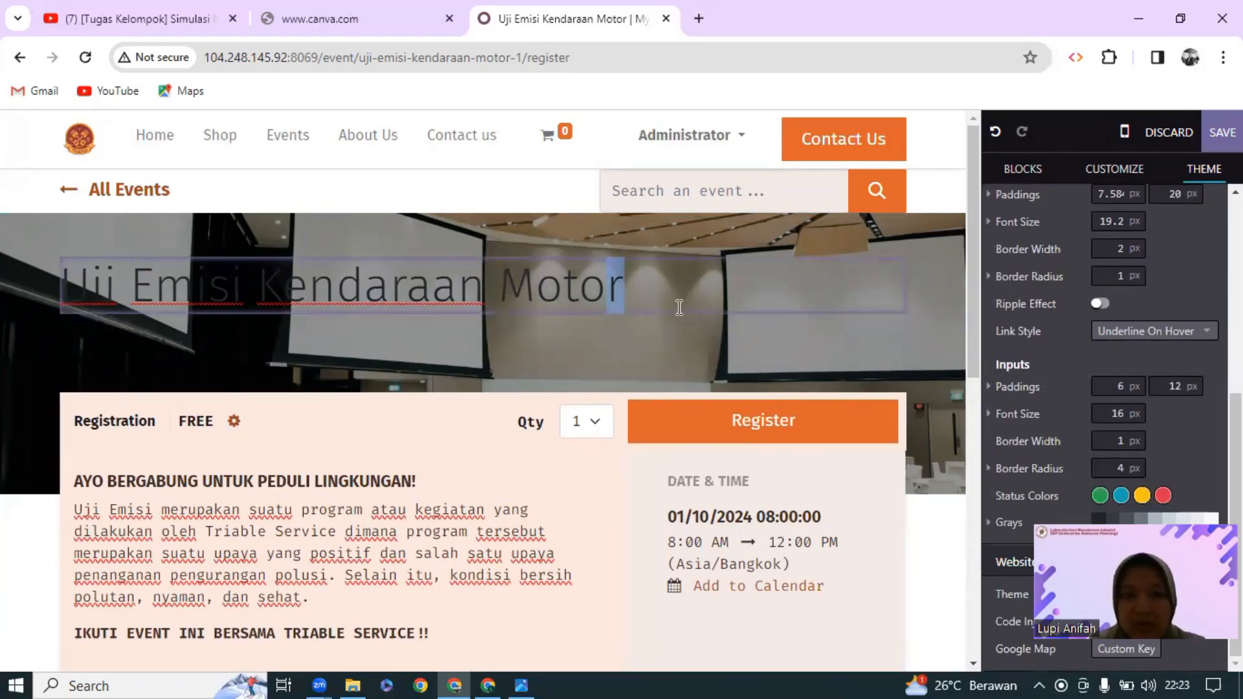
Set the cover behind the "Uji Emisi Kendaraan Motor" title to Half Screen size
left_click_drag(678, 308, 679, 308)
left_click(646, 295)
triple_click(637, 290)
left_click_drag(635, 289, 455, 287)
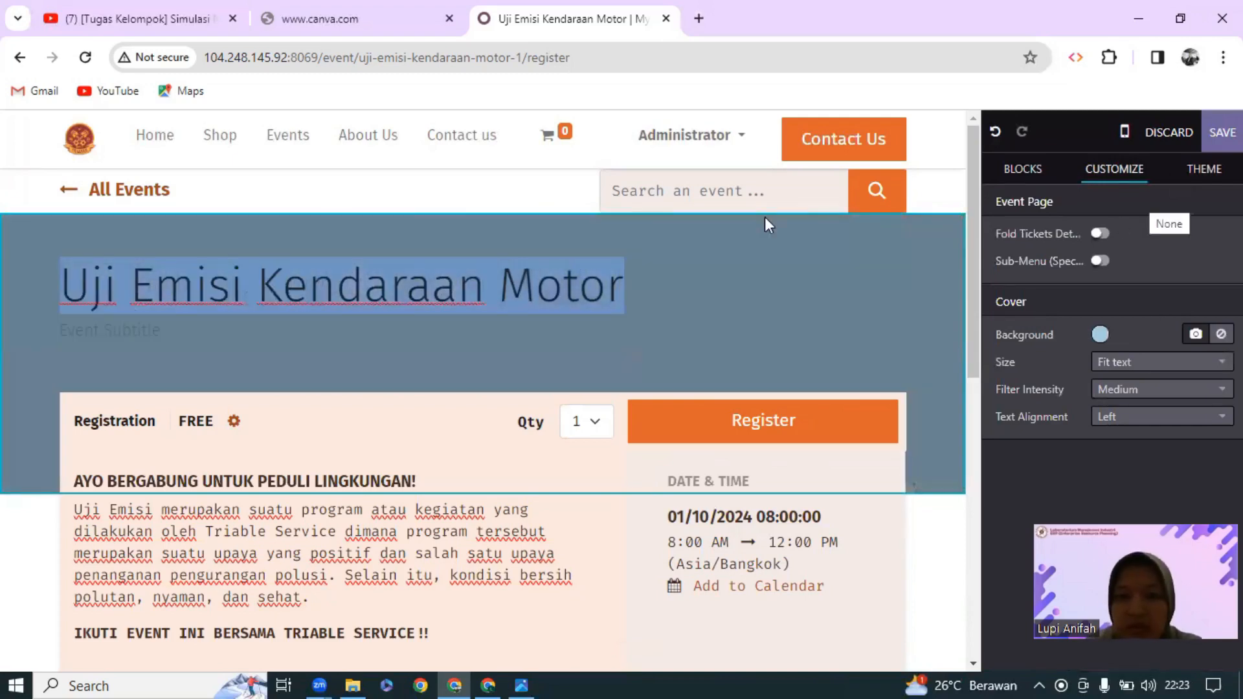
left_click(731, 316)
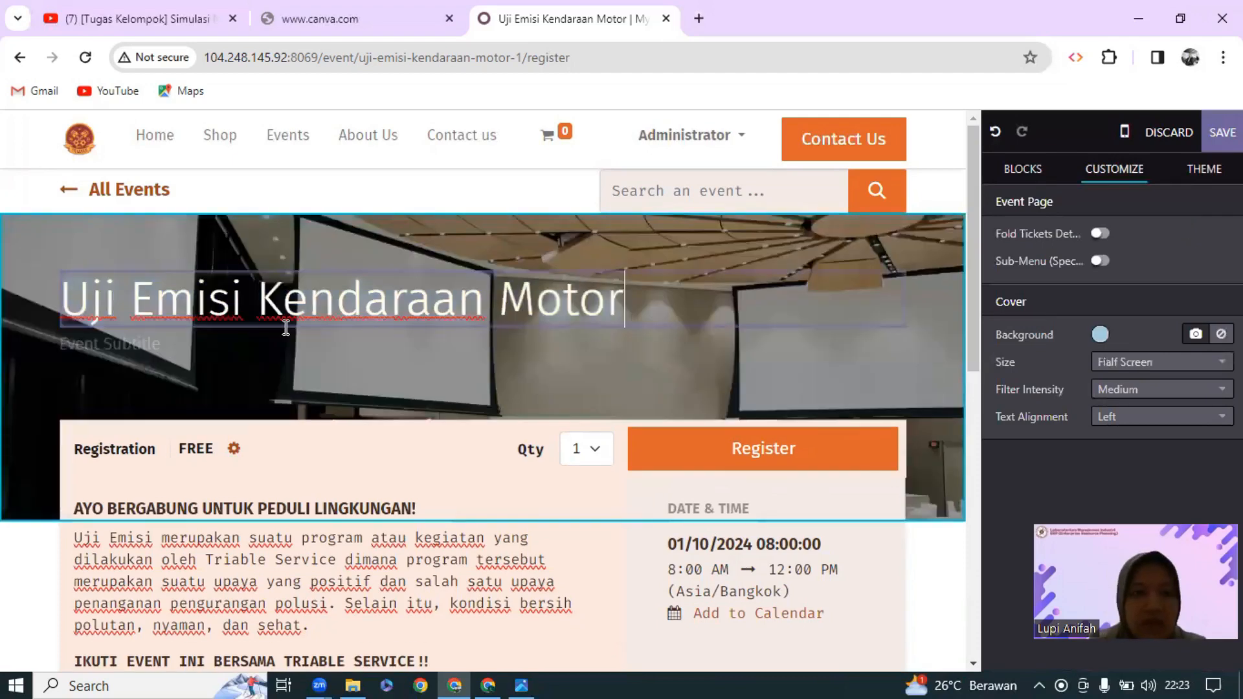
Enter the event subtitle "TRIABLE SERVICE" below the "Uji Emisi Kendaraan Motor" title
left_click(169, 342)
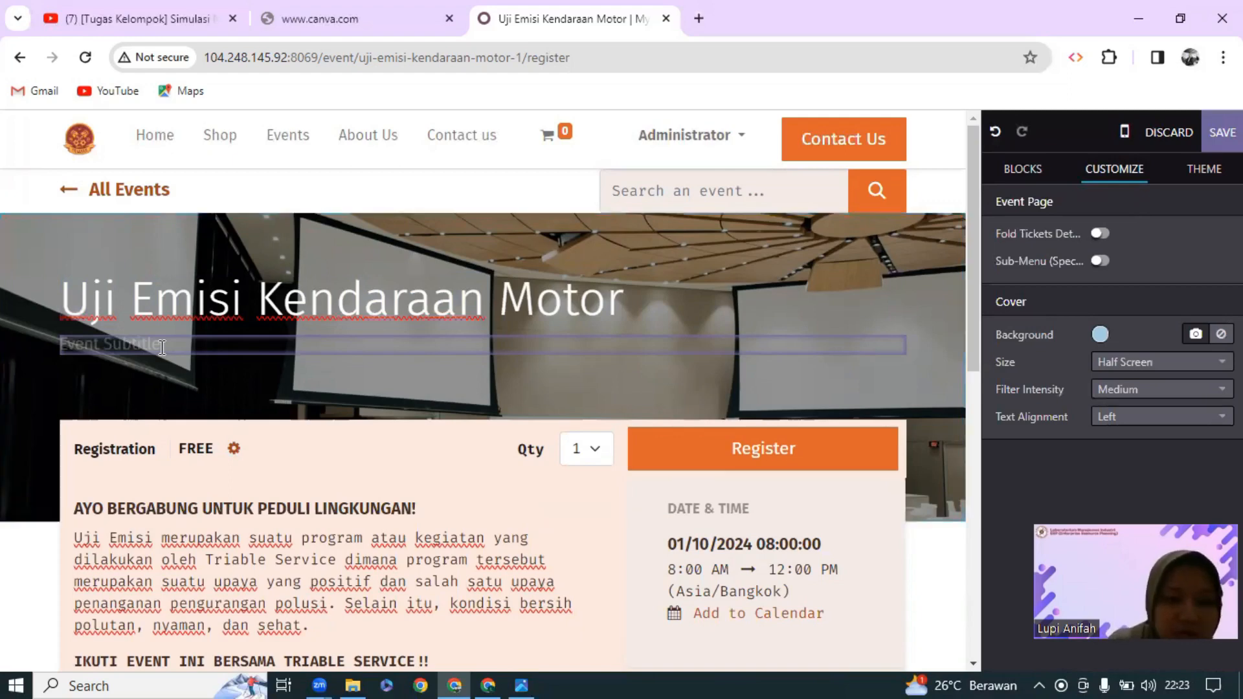
type("t")
key("BackSpace")
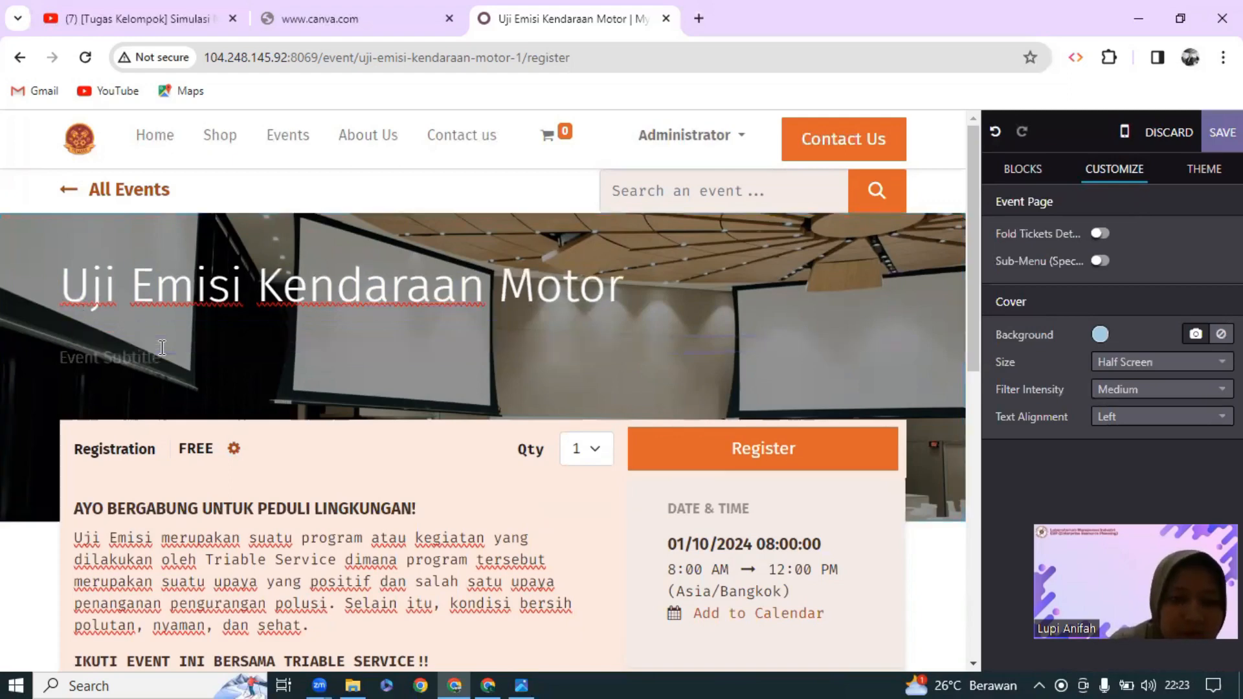
type("TRIAB")
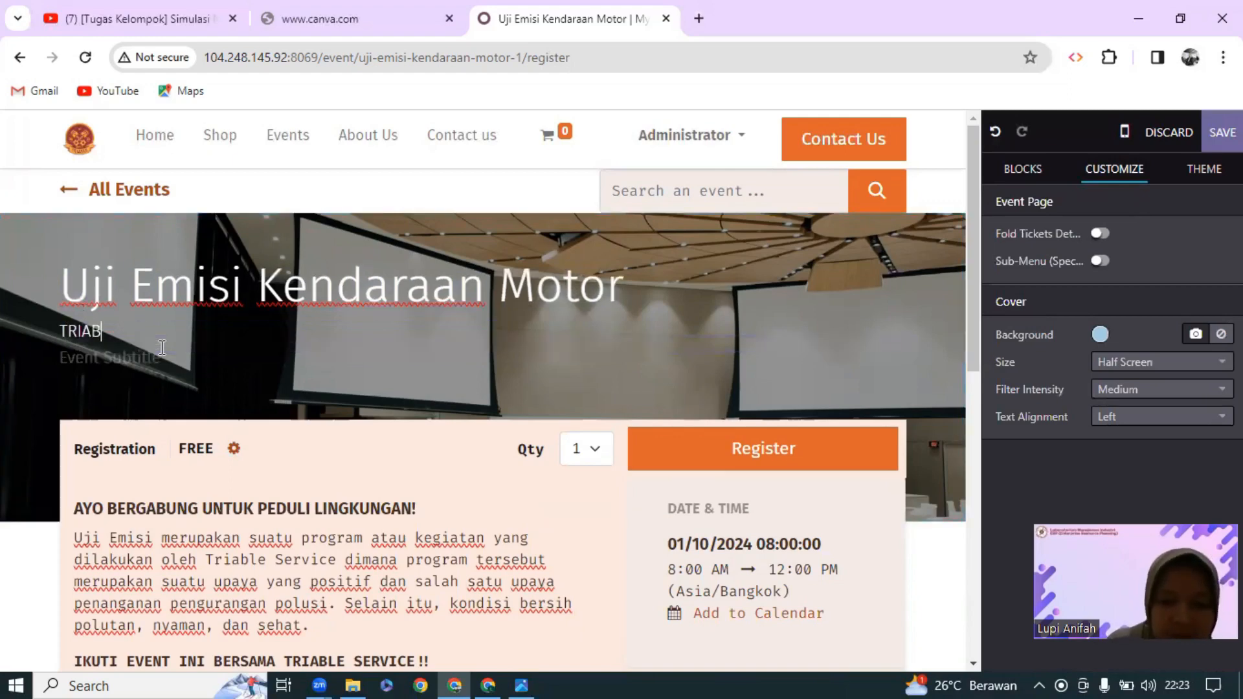
type("LE SERVI")
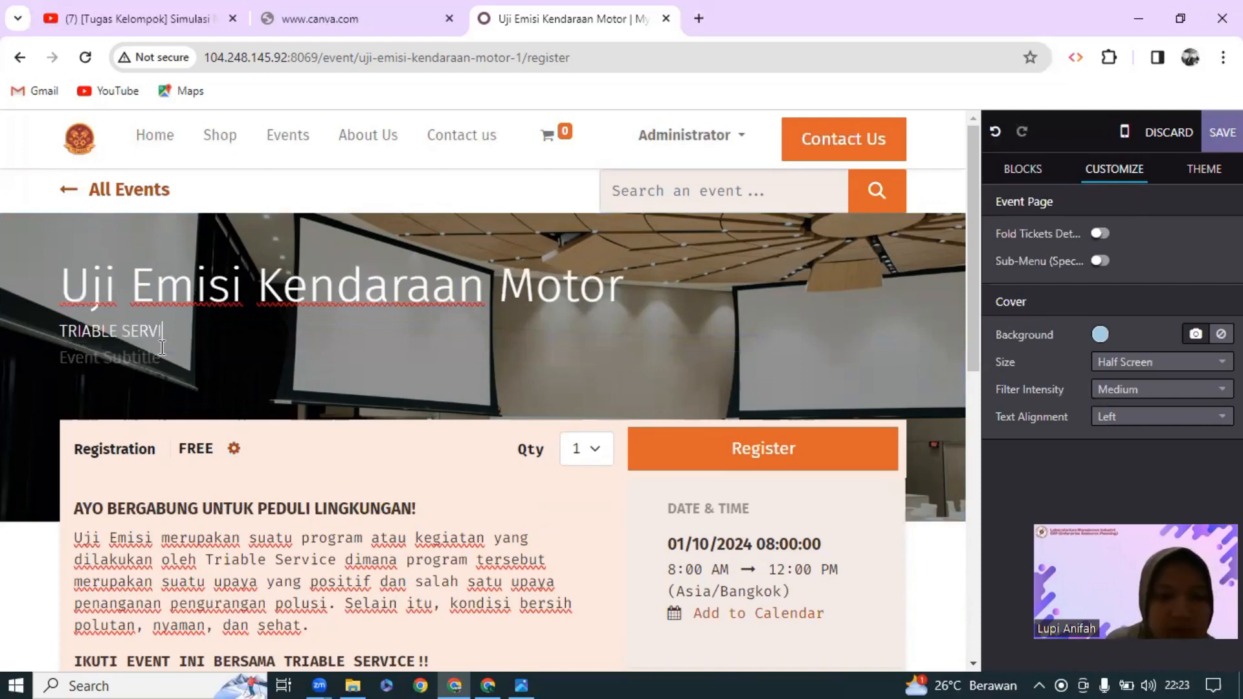
type("CE")
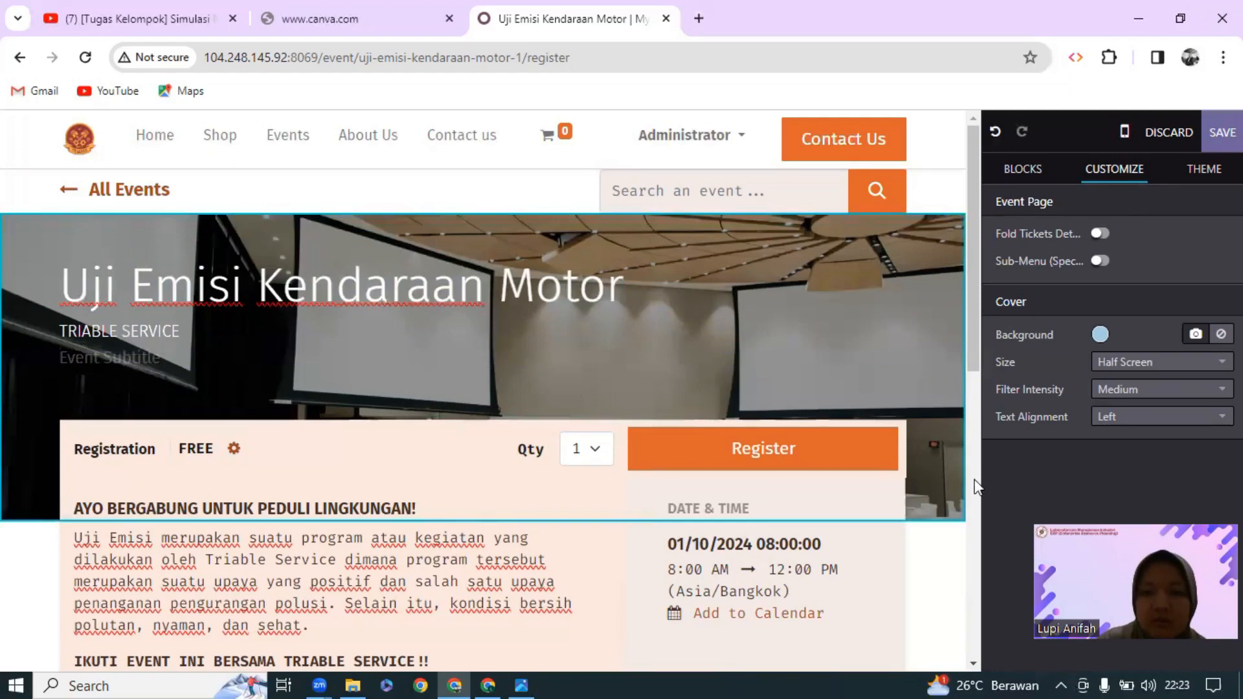
left_click(914, 451)
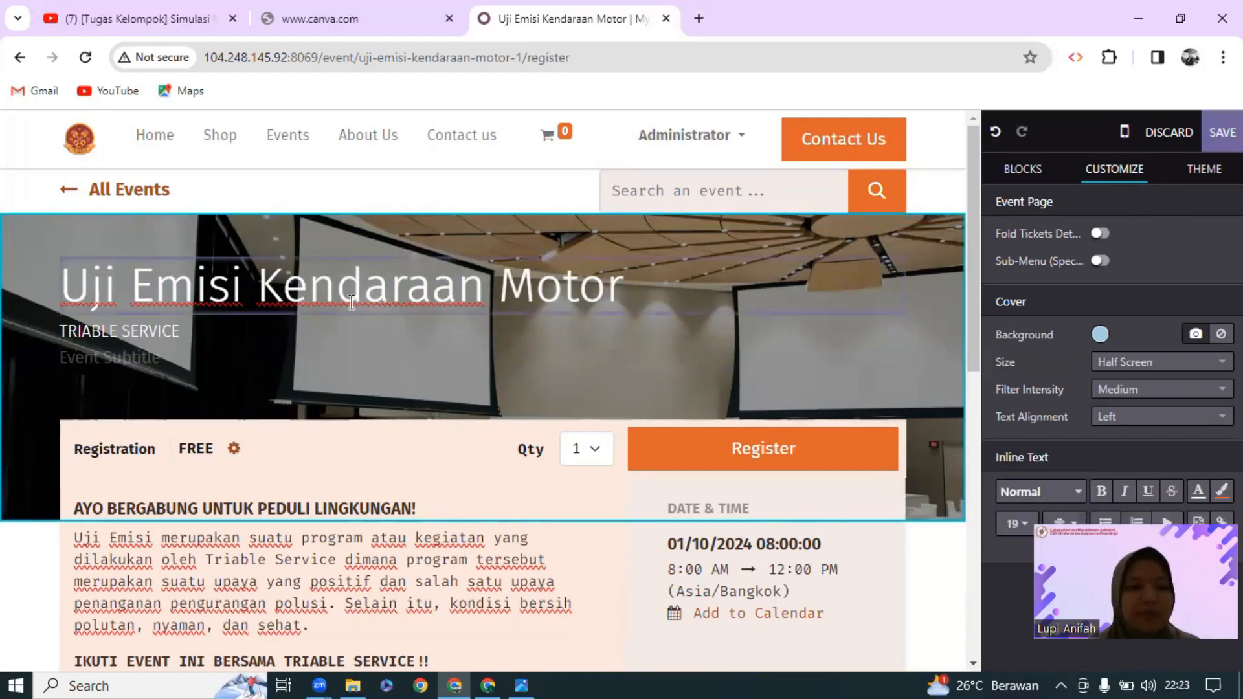
left_click(319, 355)
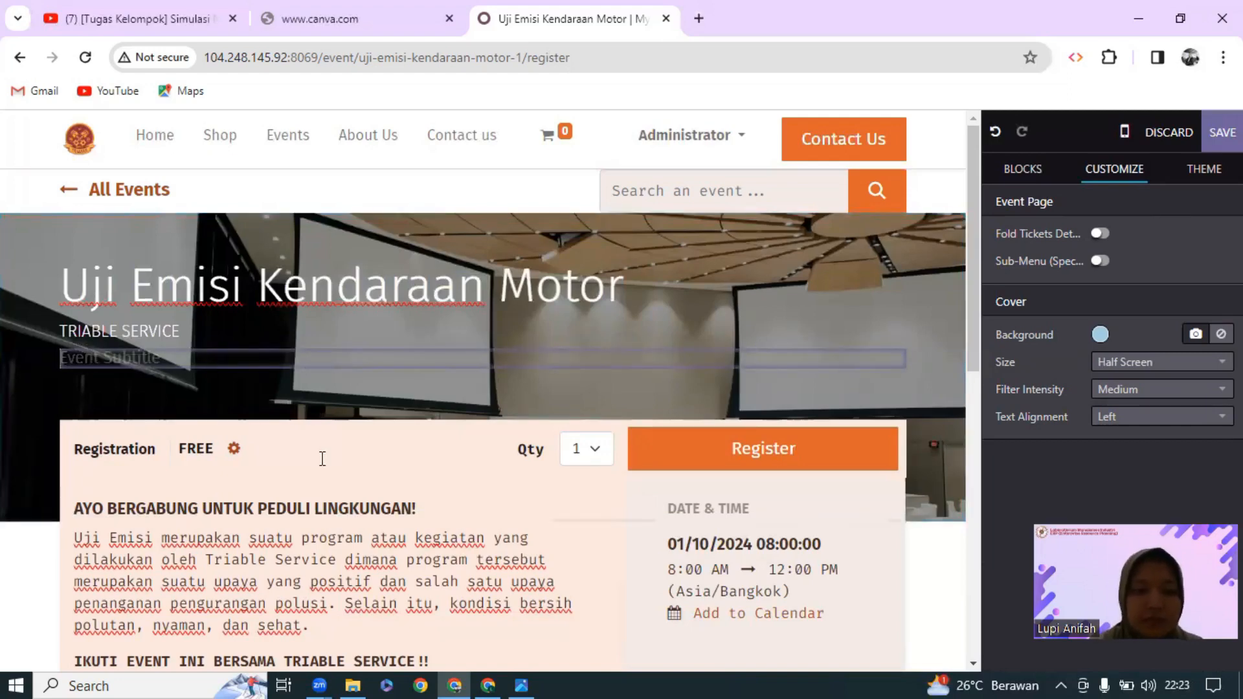
Save the edits to the event page and publish the event
left_click(361, 558)
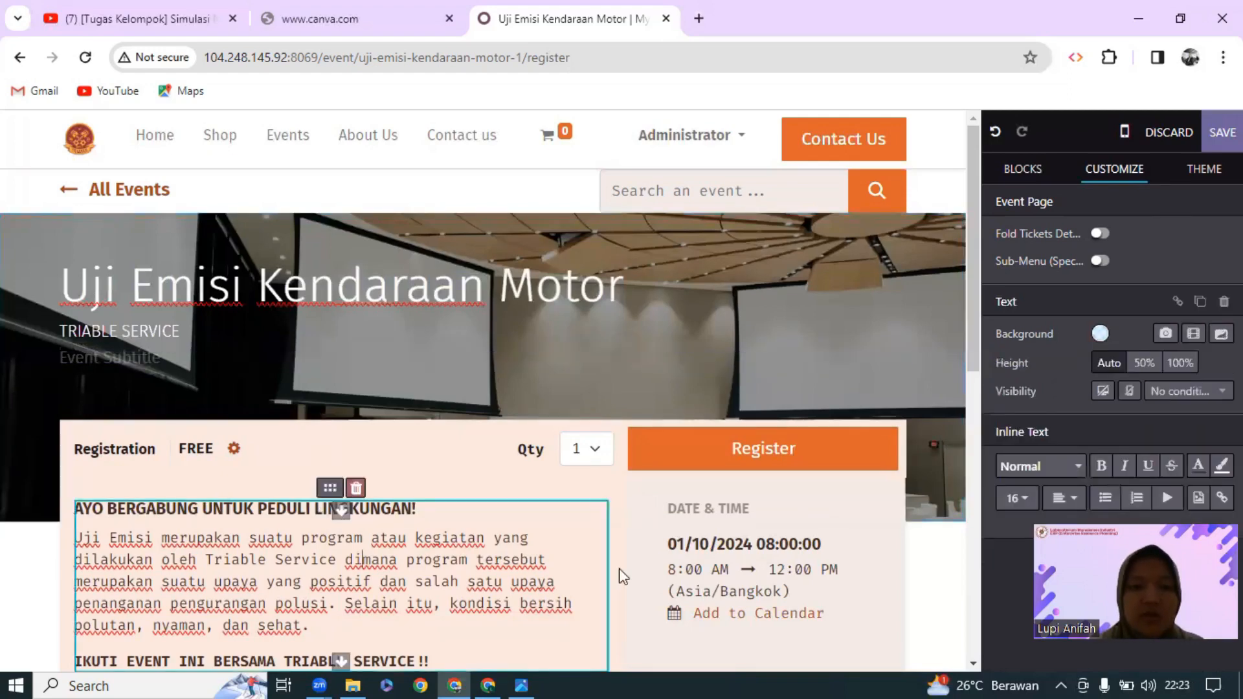
left_click(1214, 137)
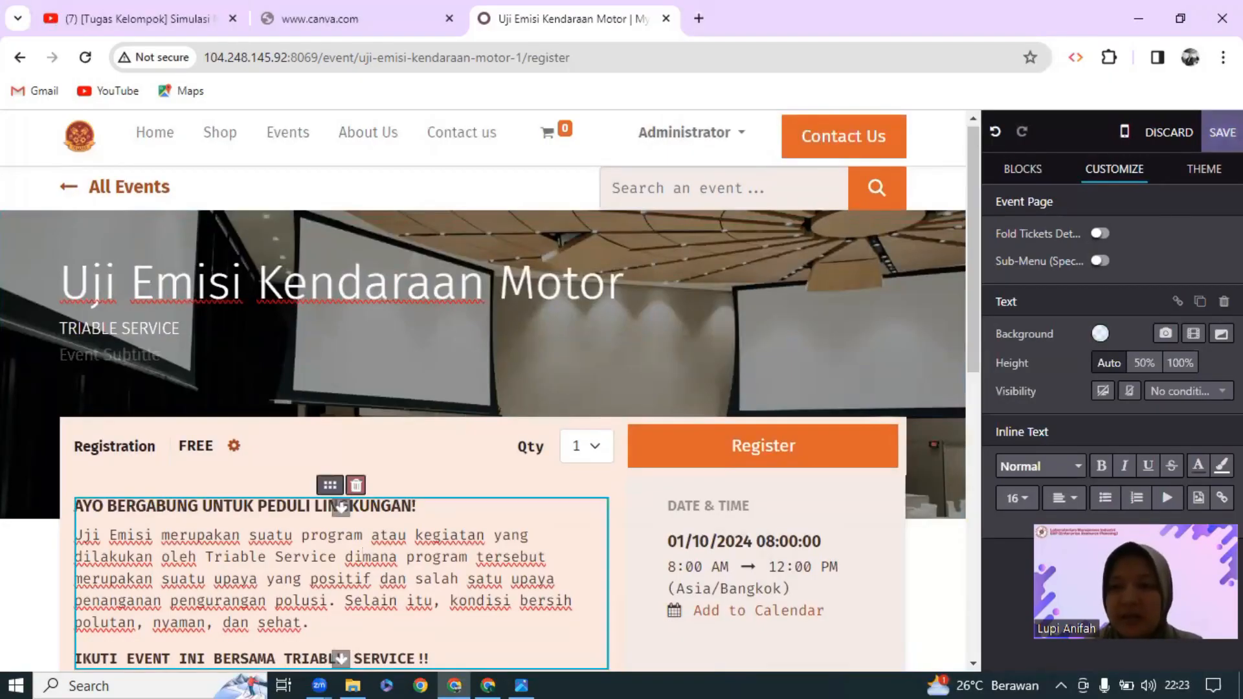
left_click(1221, 133)
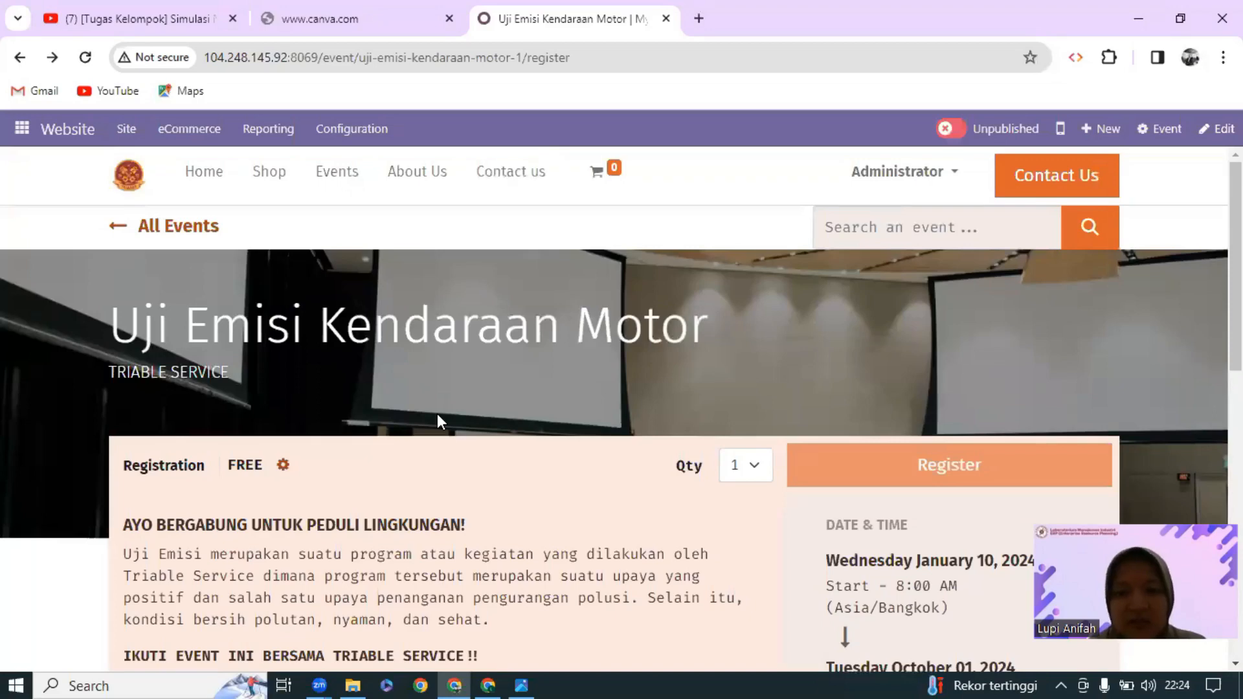
scroll(438, 415, "down", 3)
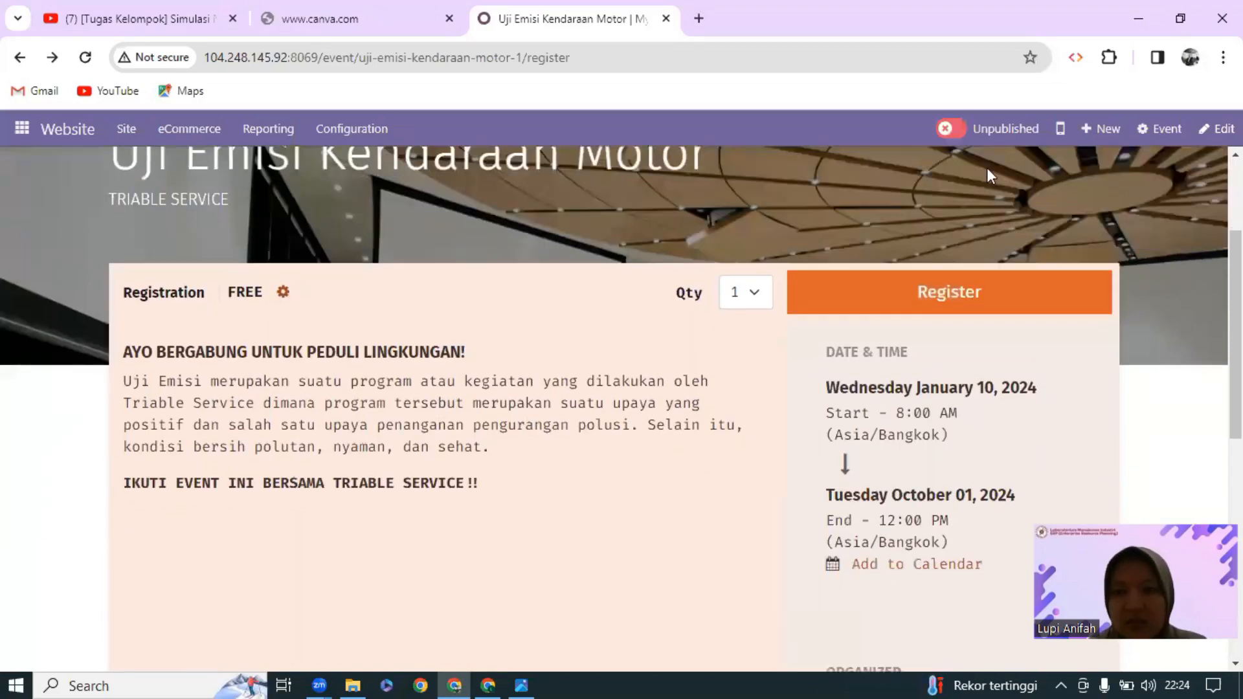
left_click(945, 130)
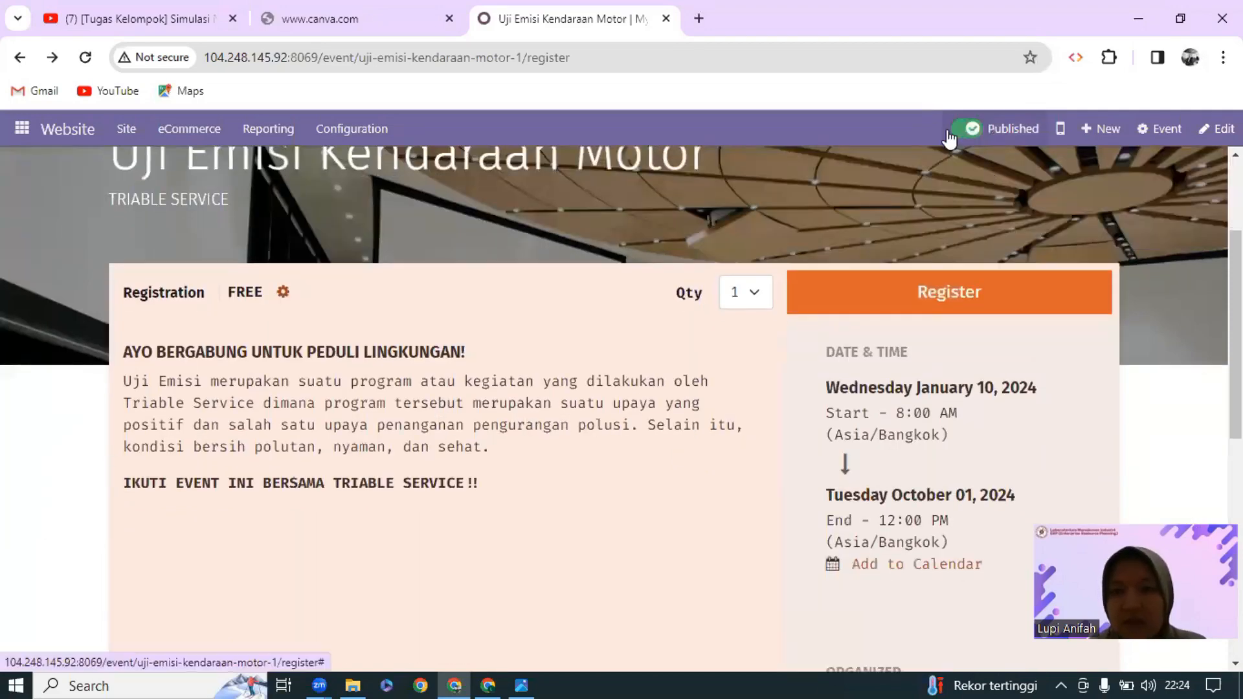
Review the published event page, including its cover, description, registration area and date and time details
scroll(774, 313, "up", 3)
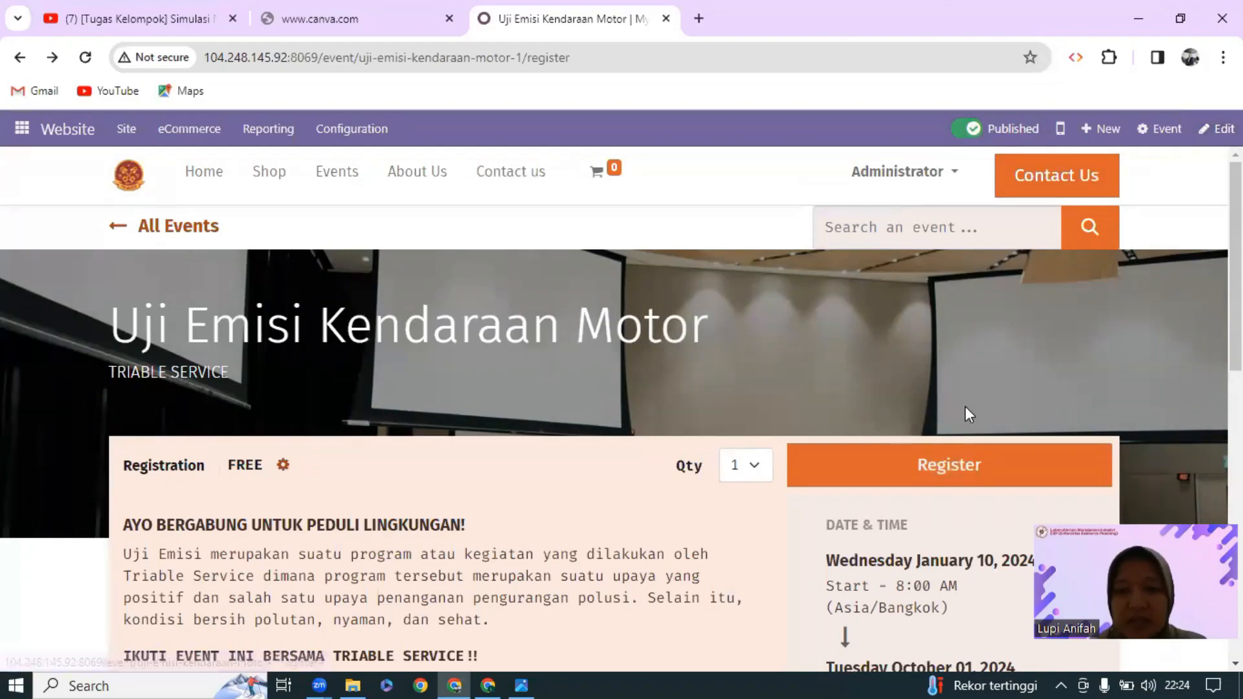
scroll(964, 405, "down", 3)
scroll(965, 409, "up", 2)
scroll(967, 416, "up", 1)
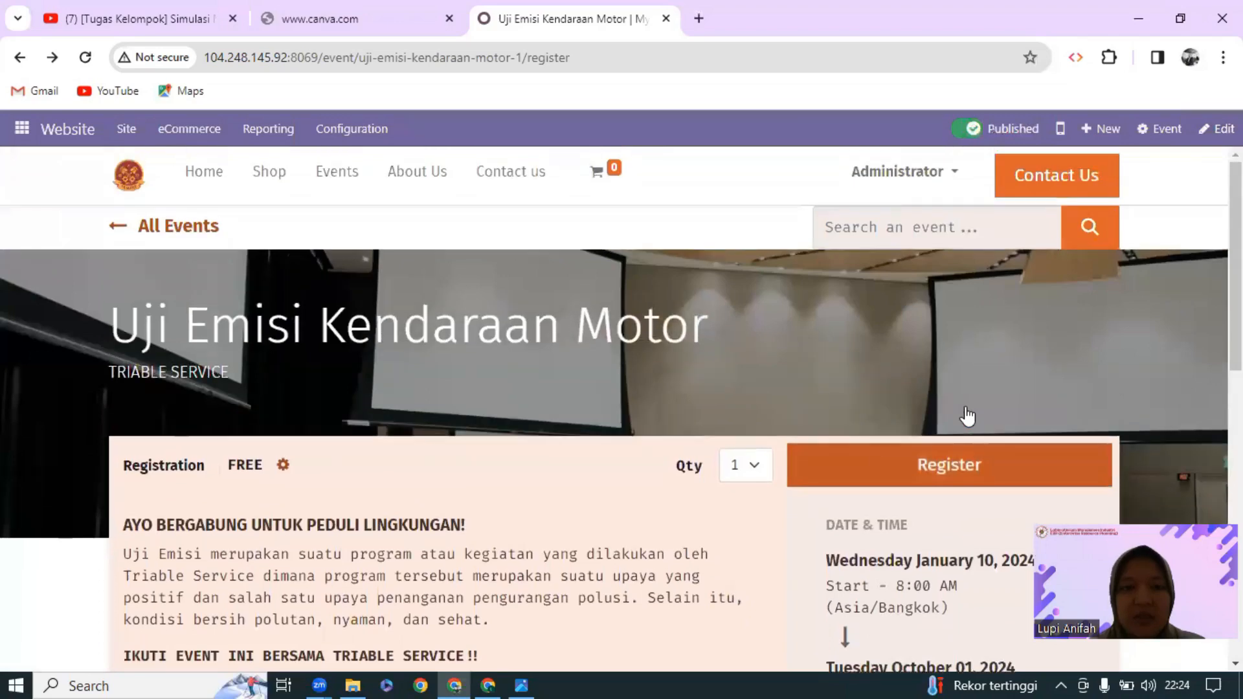
scroll(967, 416, "down", 1)
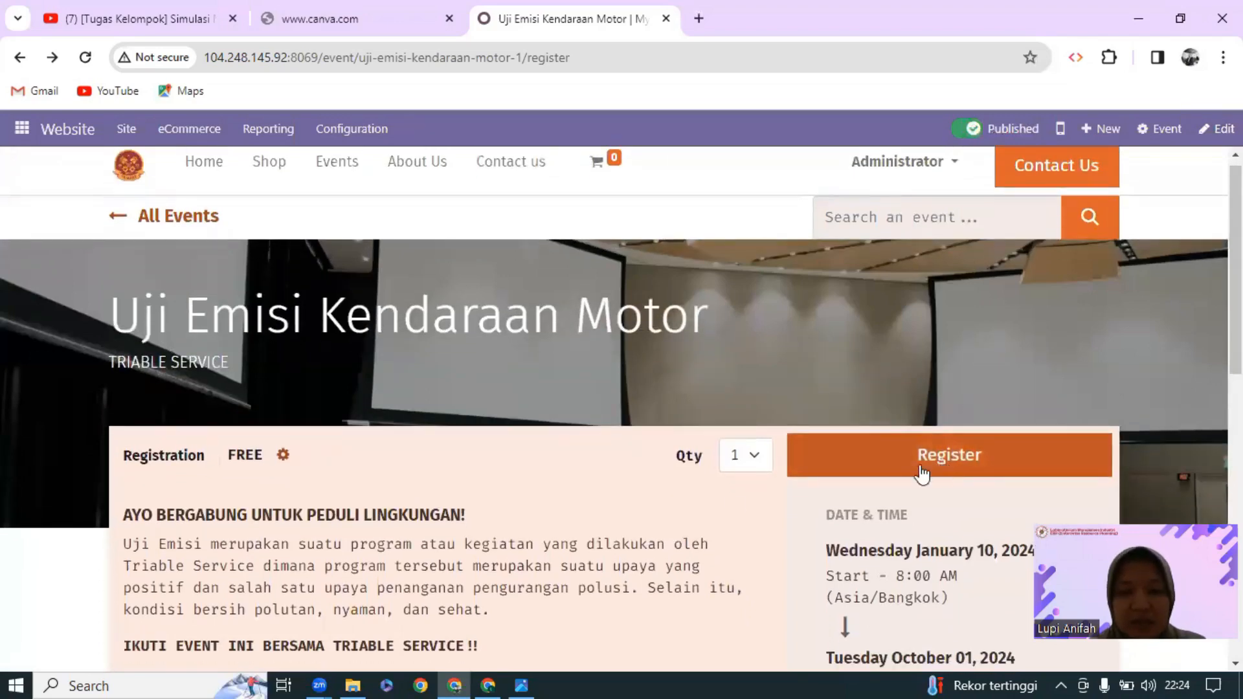
scroll(655, 537, "down", 4)
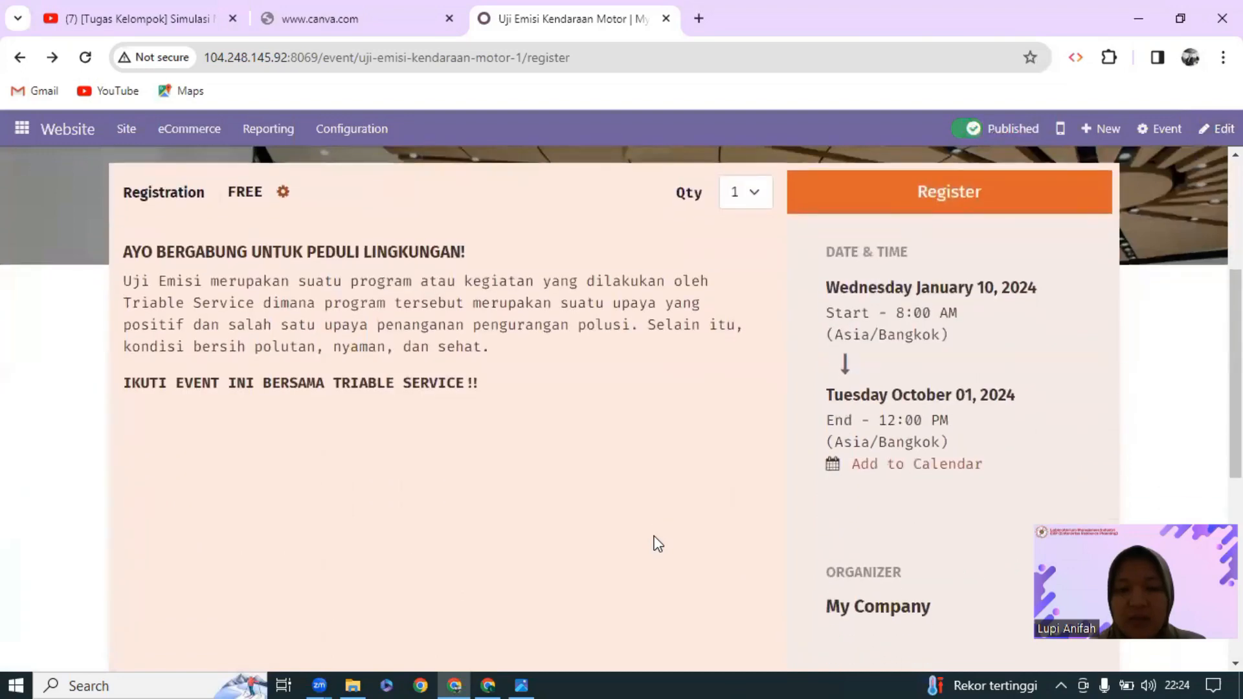
scroll(657, 544, "down", 3)
scroll(657, 544, "up", 6)
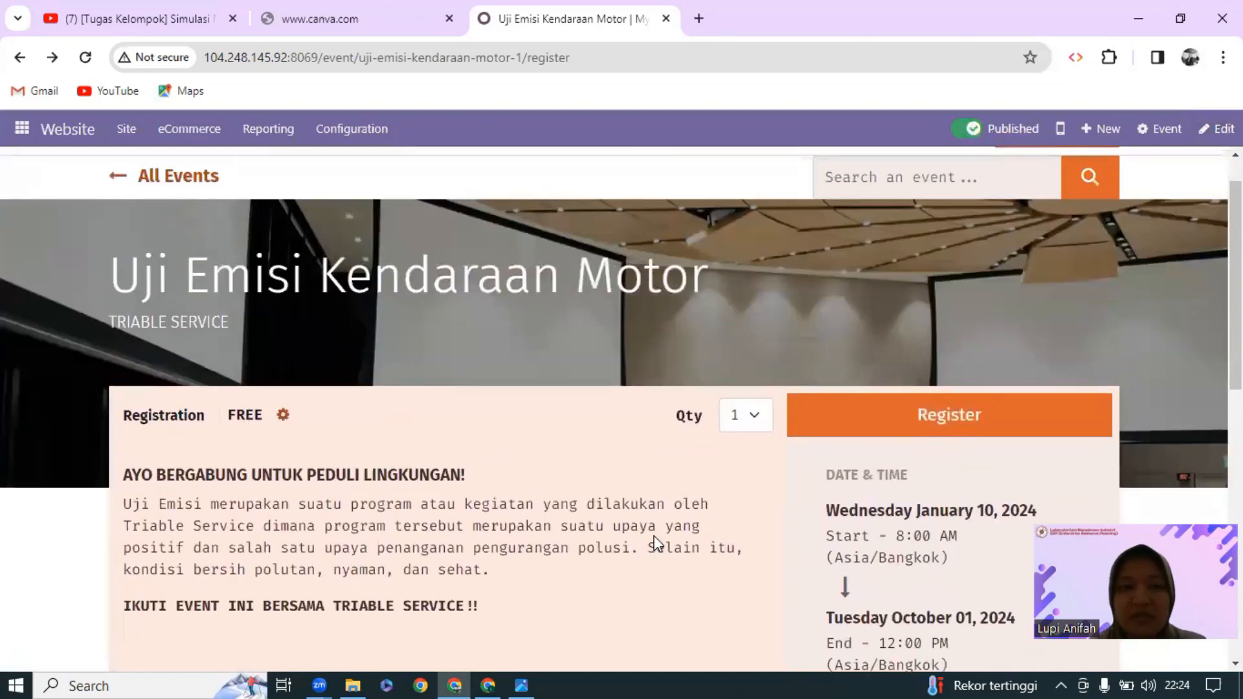
scroll(655, 543, "up", 1)
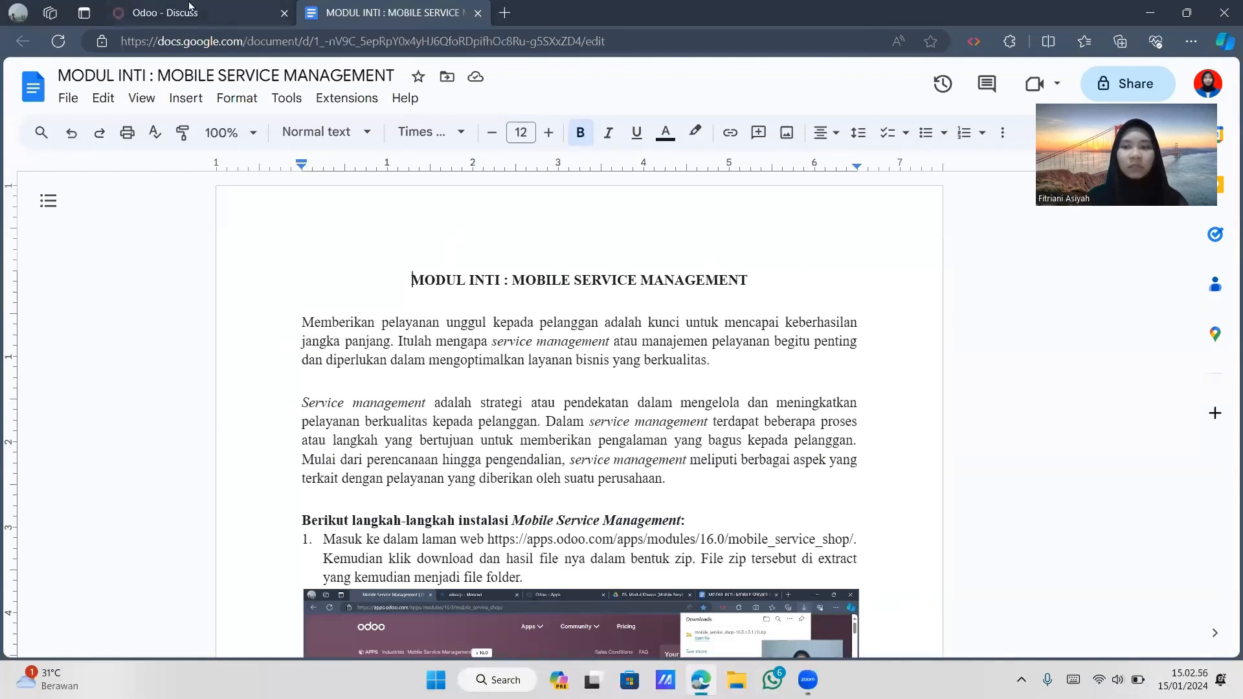
Switch to Odoo and activate developer mode with assets in the general settings
left_click(155, 8)
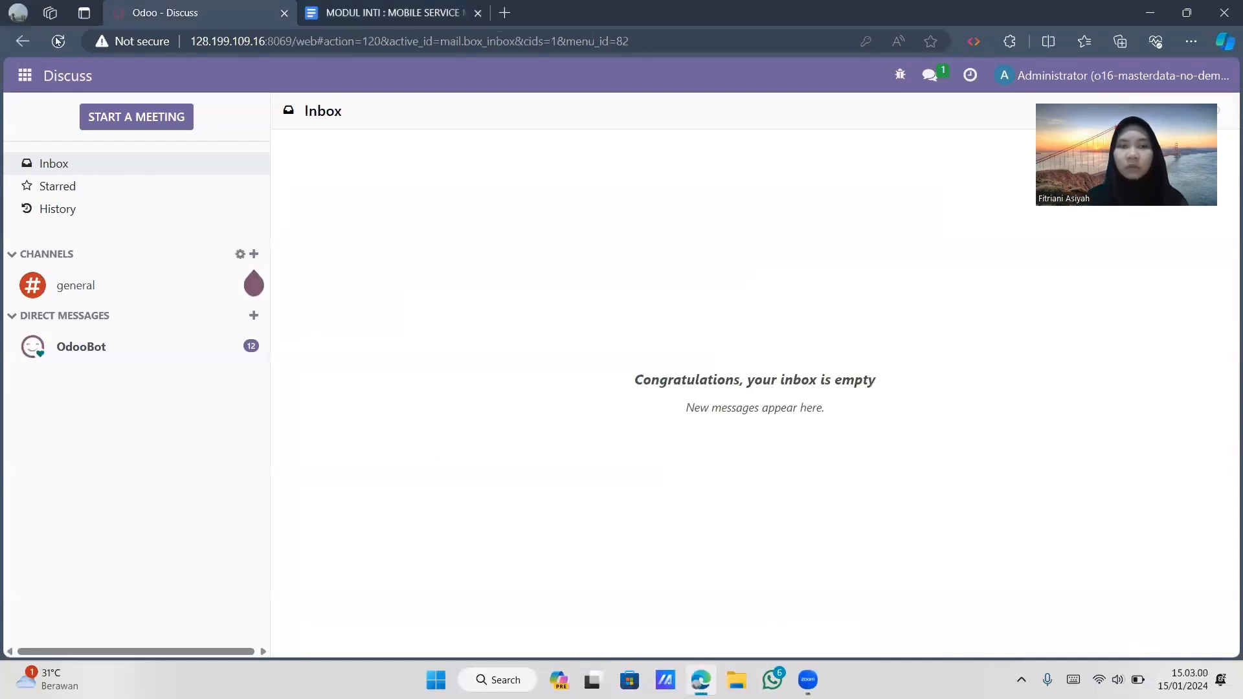
left_click(24, 76)
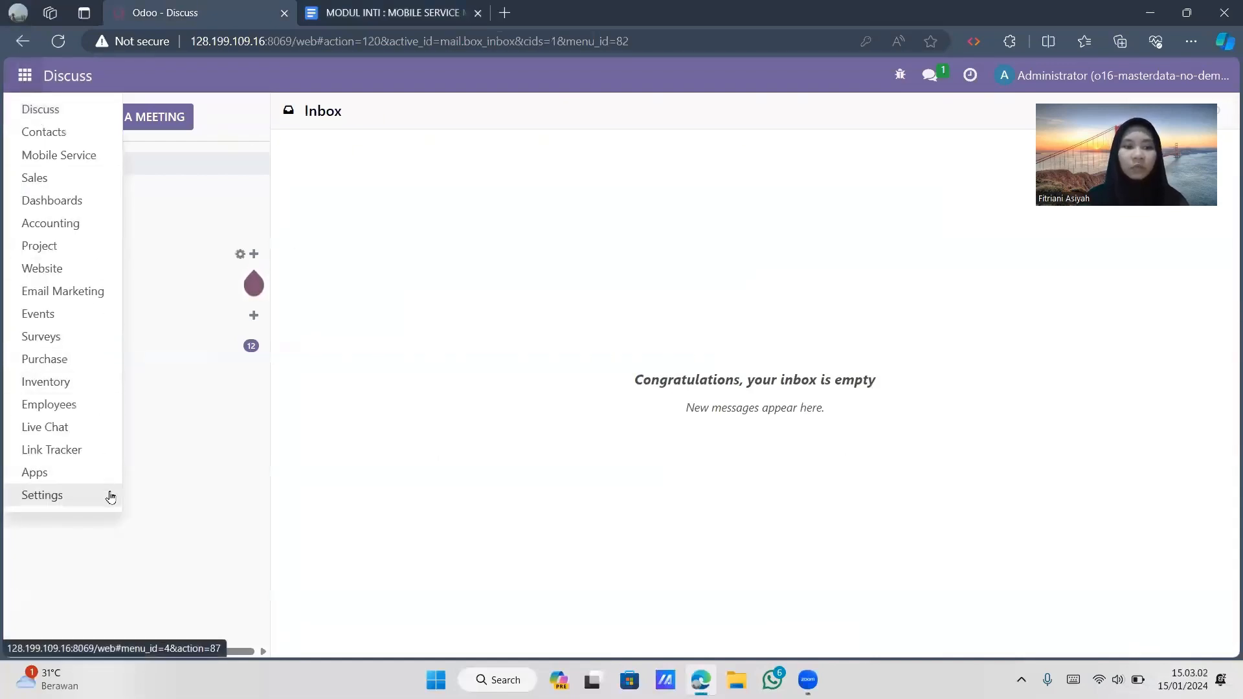
left_click(107, 495)
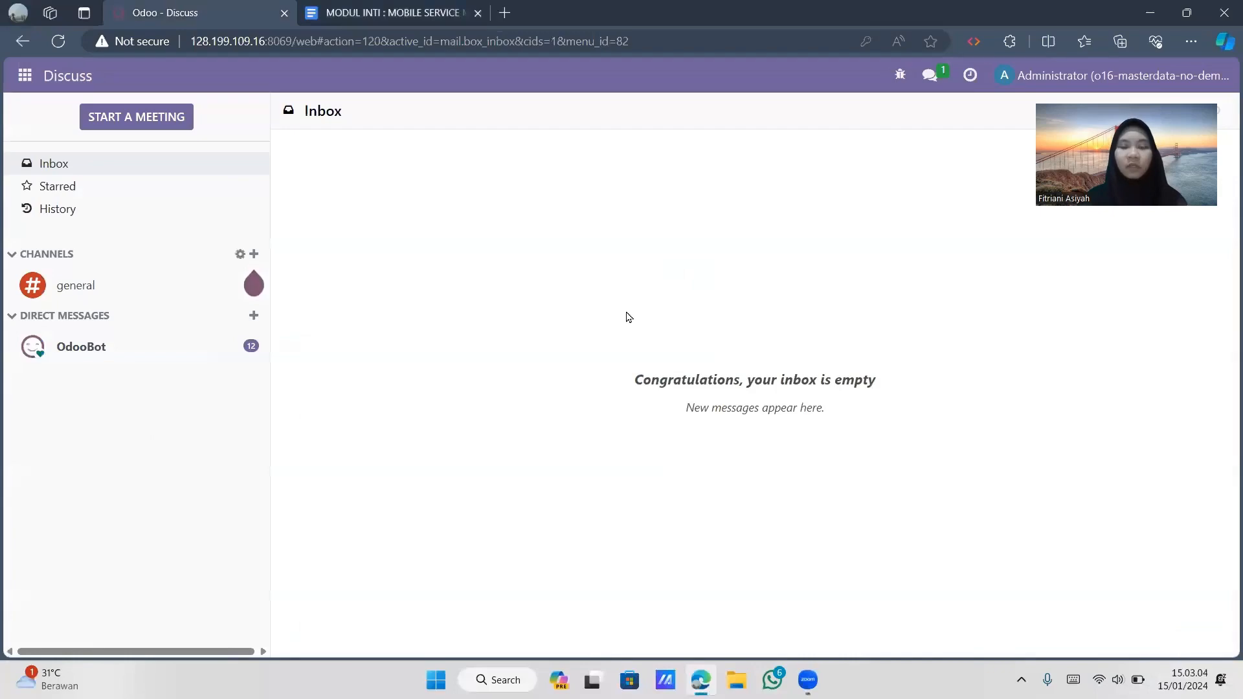
scroll(479, 343, "down", 10)
scroll(475, 343, "down", 15)
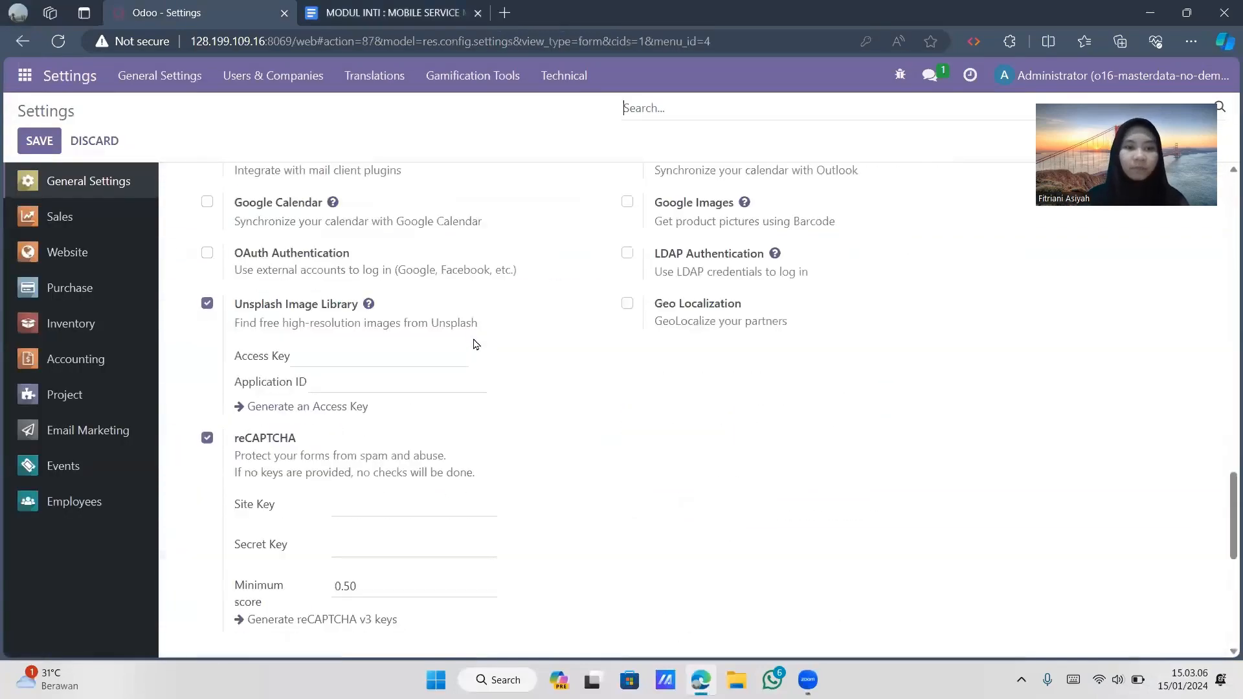
left_click(362, 370)
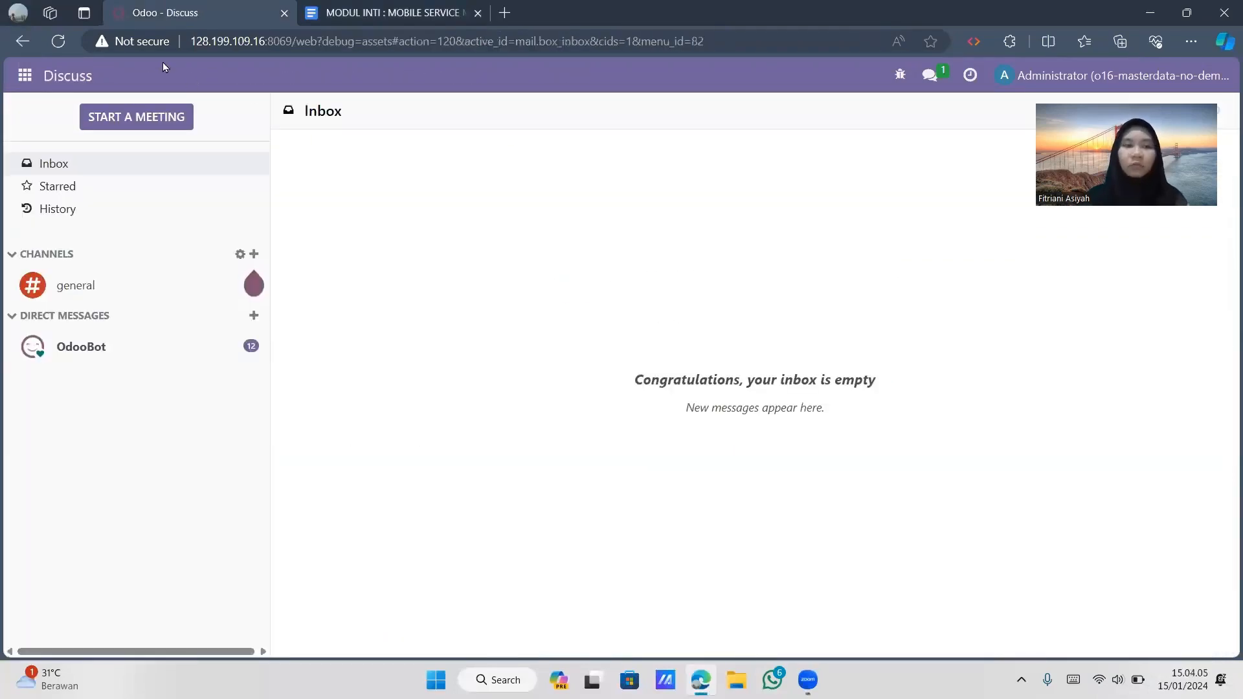
Search all modules in Apps, without the default Apps filter, for "mobile service"
left_click(25, 76)
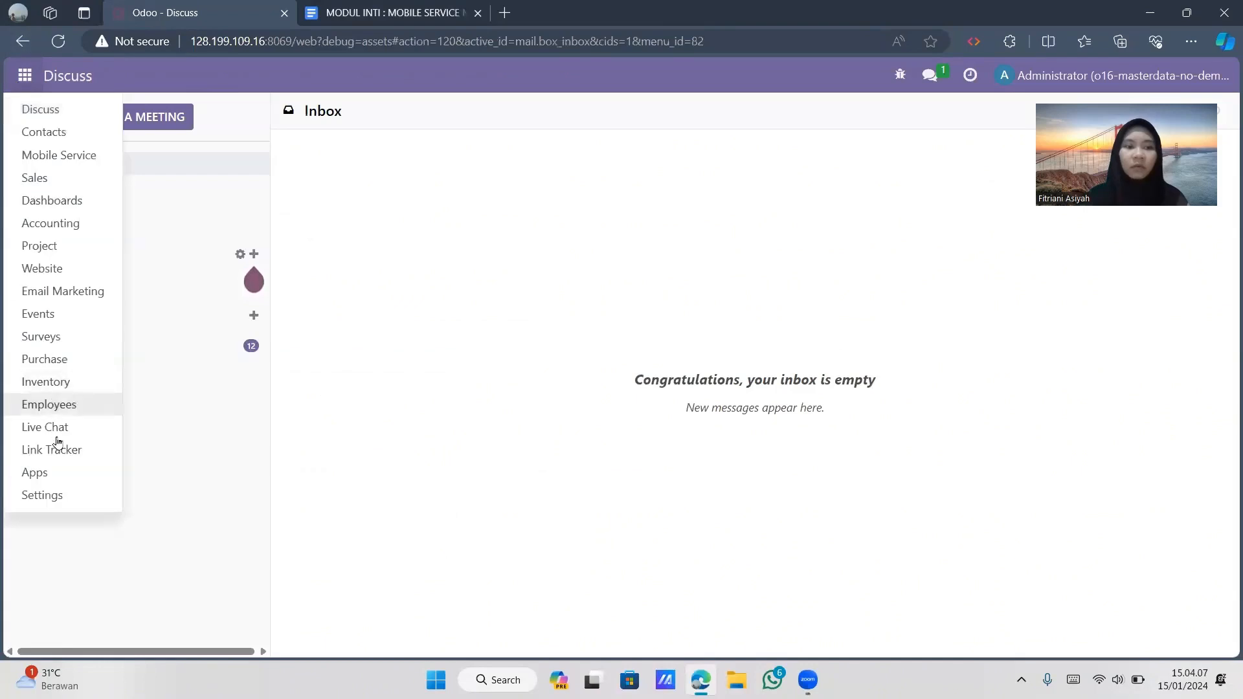
left_click(55, 478)
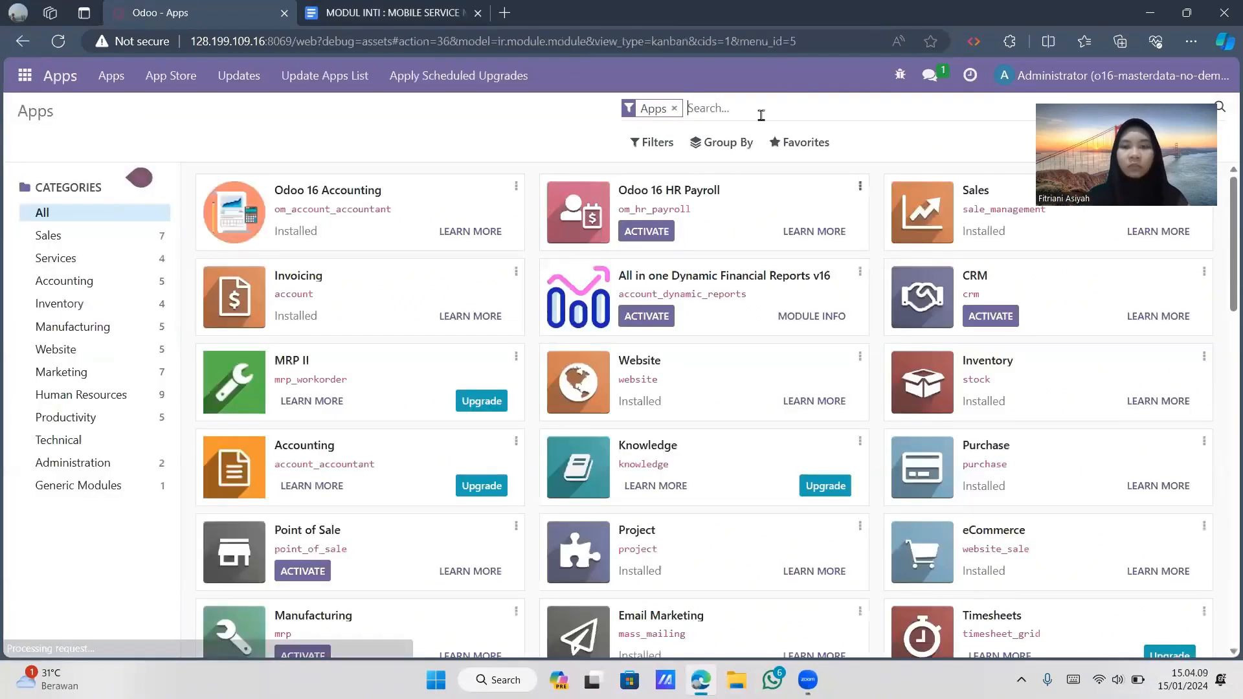
left_click(675, 109)
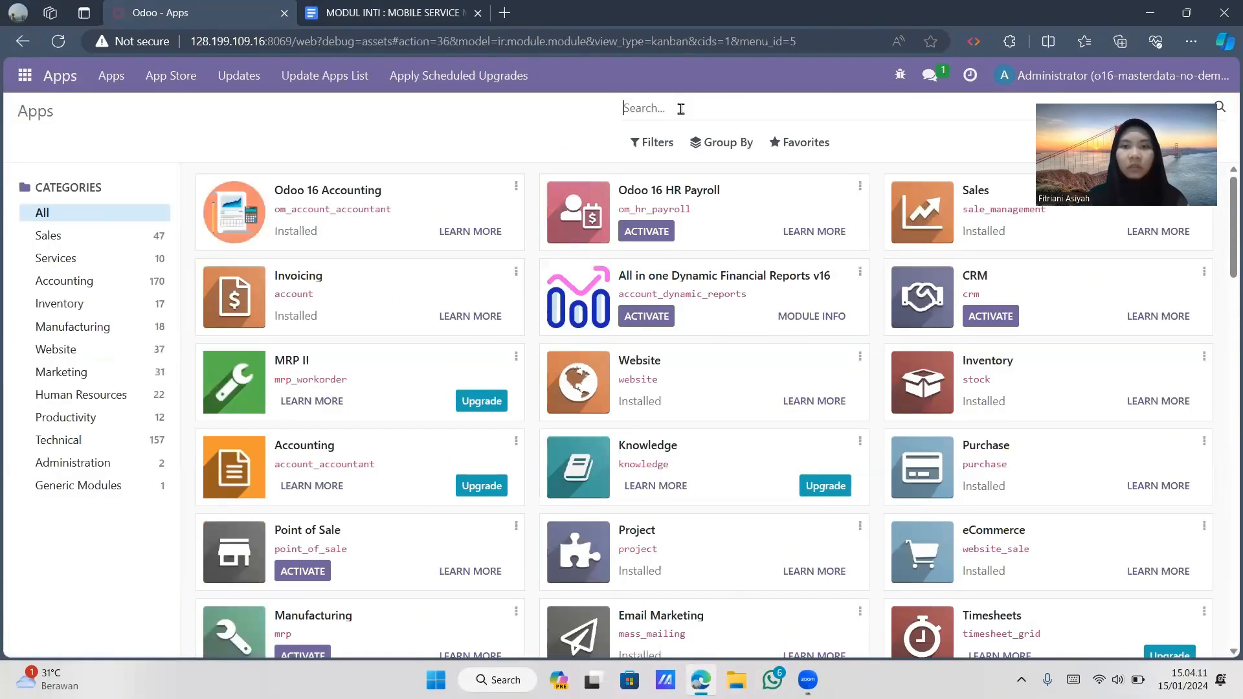
type("m")
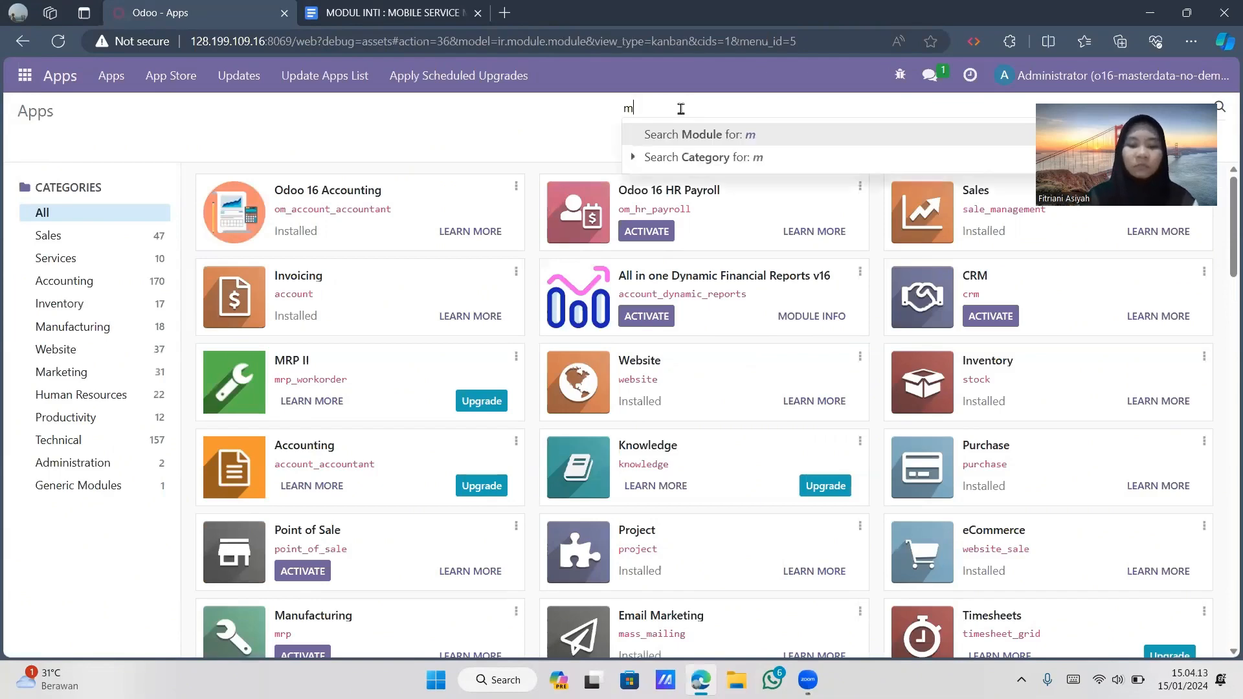
type("obile service")
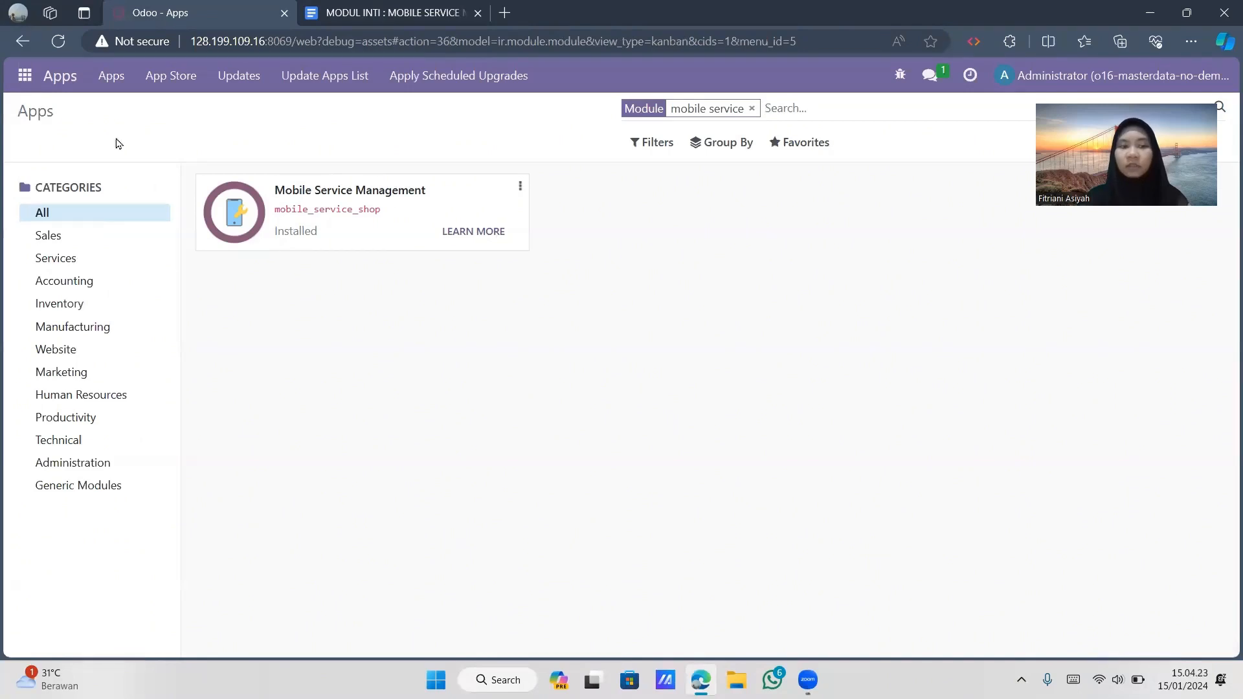
Open the Mobile Service app and look through its service requests and parts inventory
left_click(25, 75)
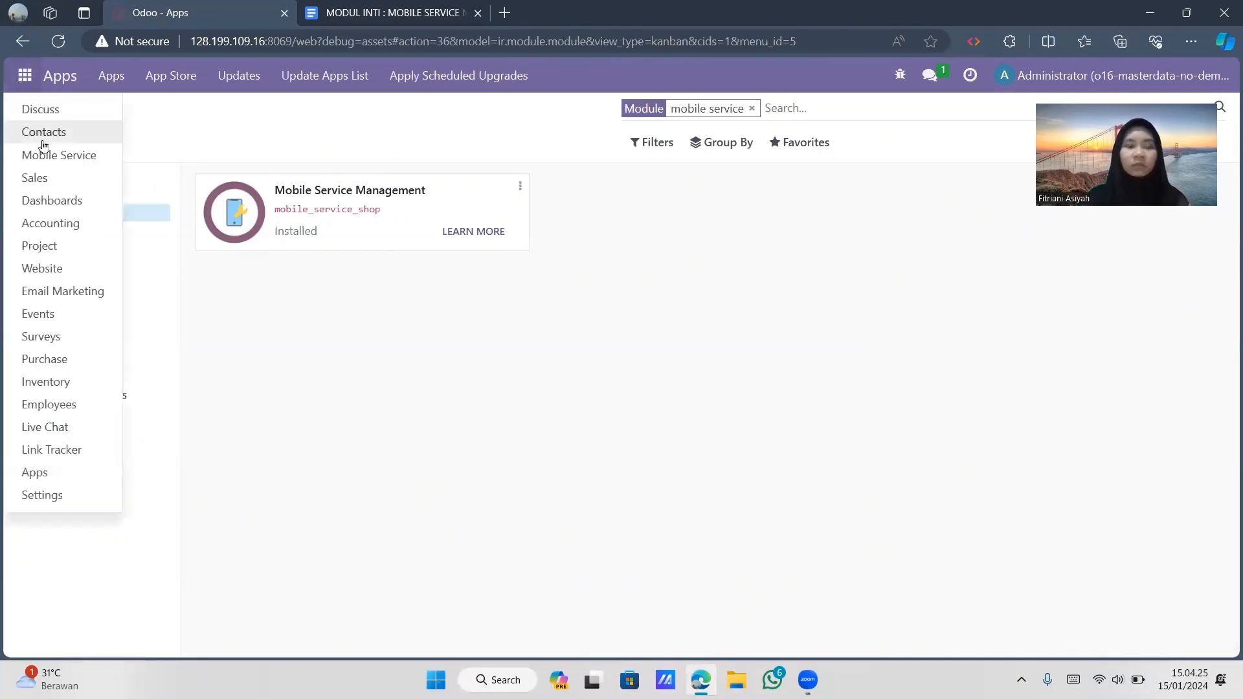
left_click(63, 160)
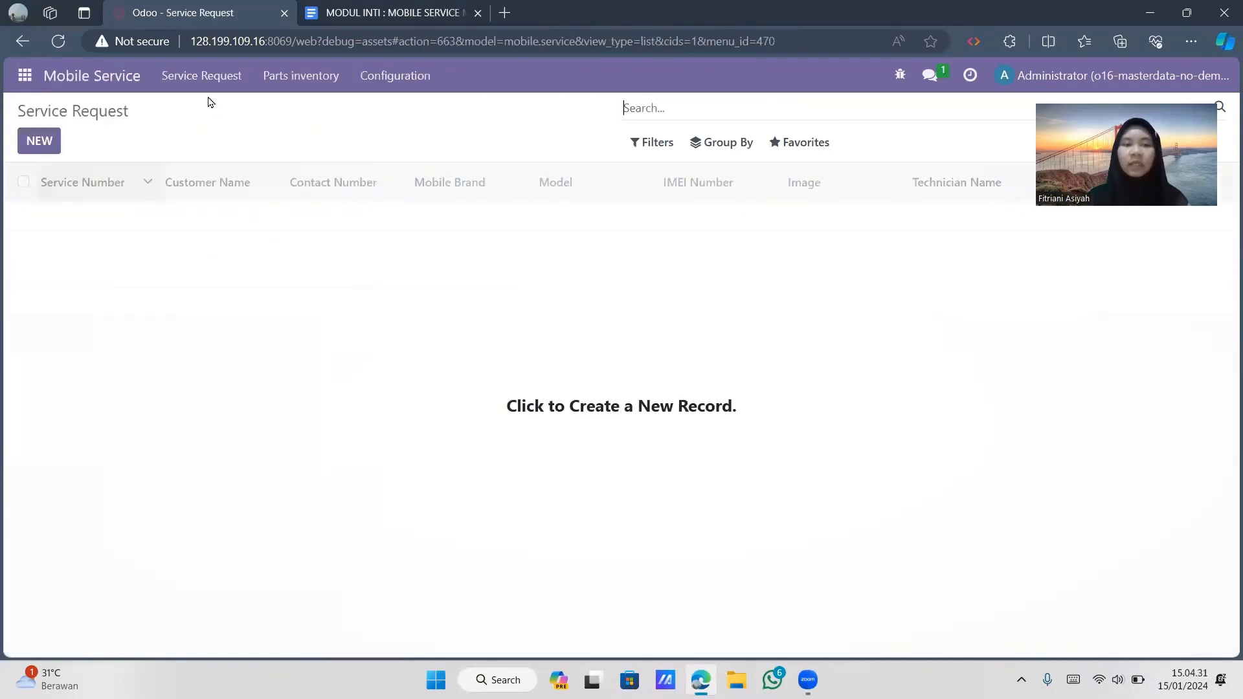
left_click(324, 78)
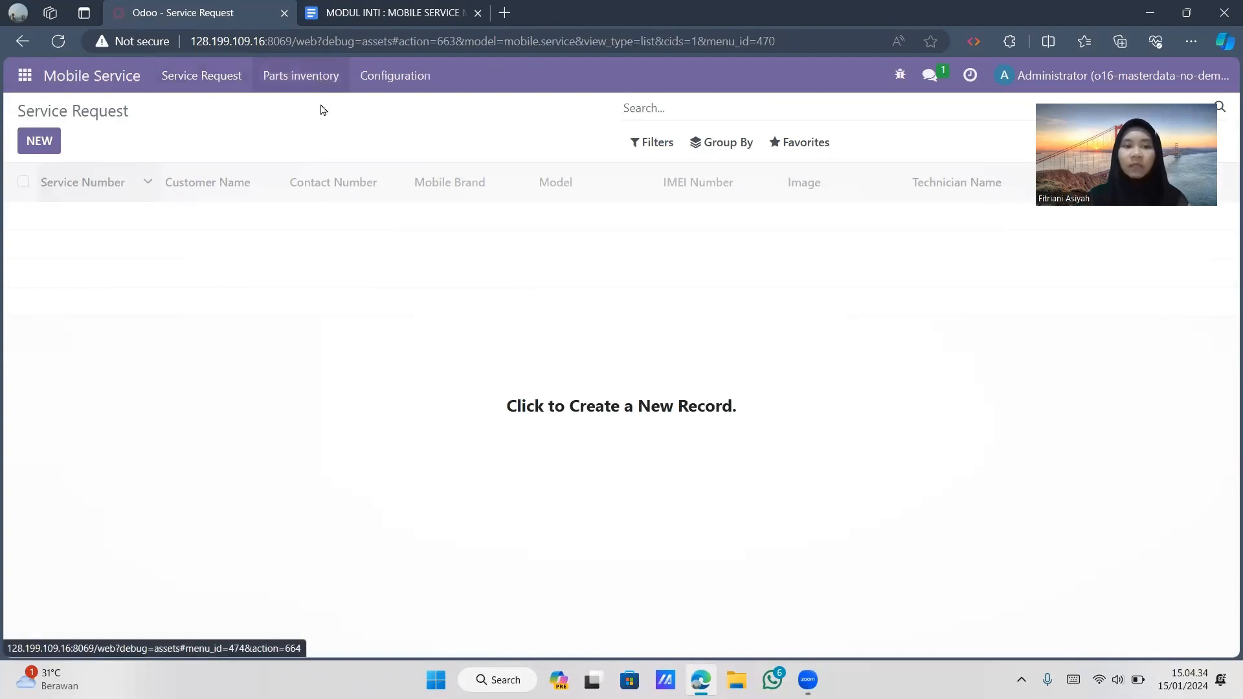
left_click(392, 86)
left_click(265, 117)
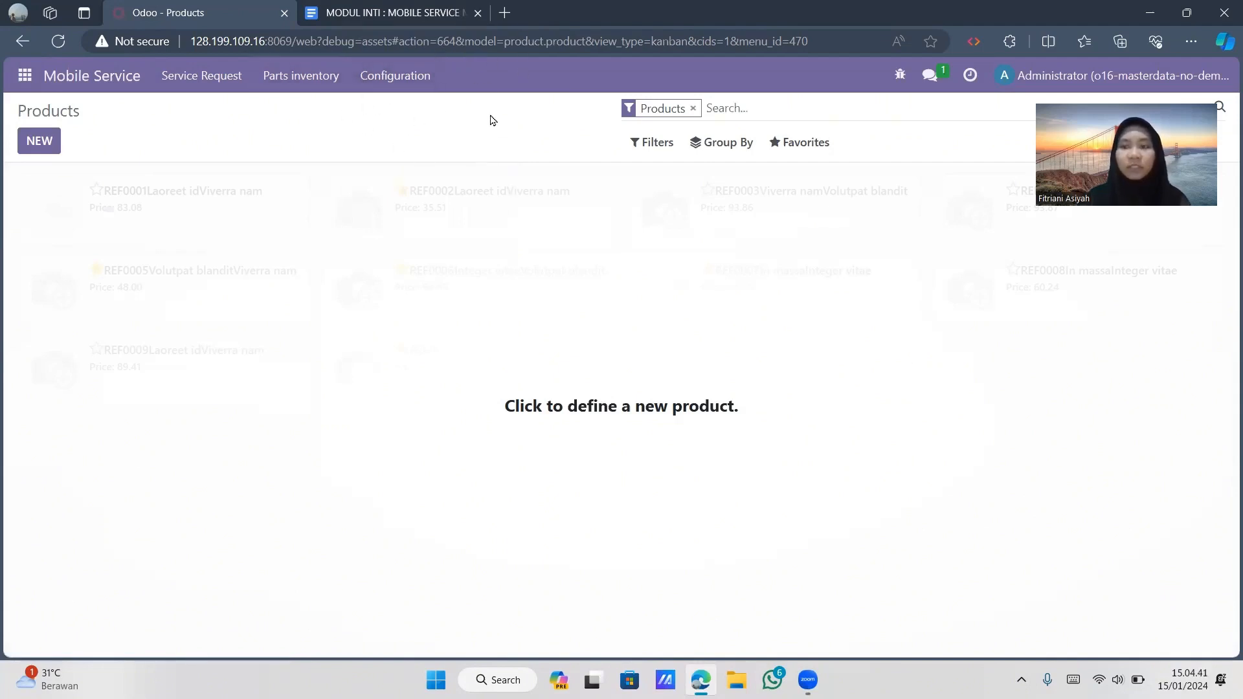
Import the mobile brands from the BRAND Excel file in Downloads into the Brand configuration list
left_click(397, 79)
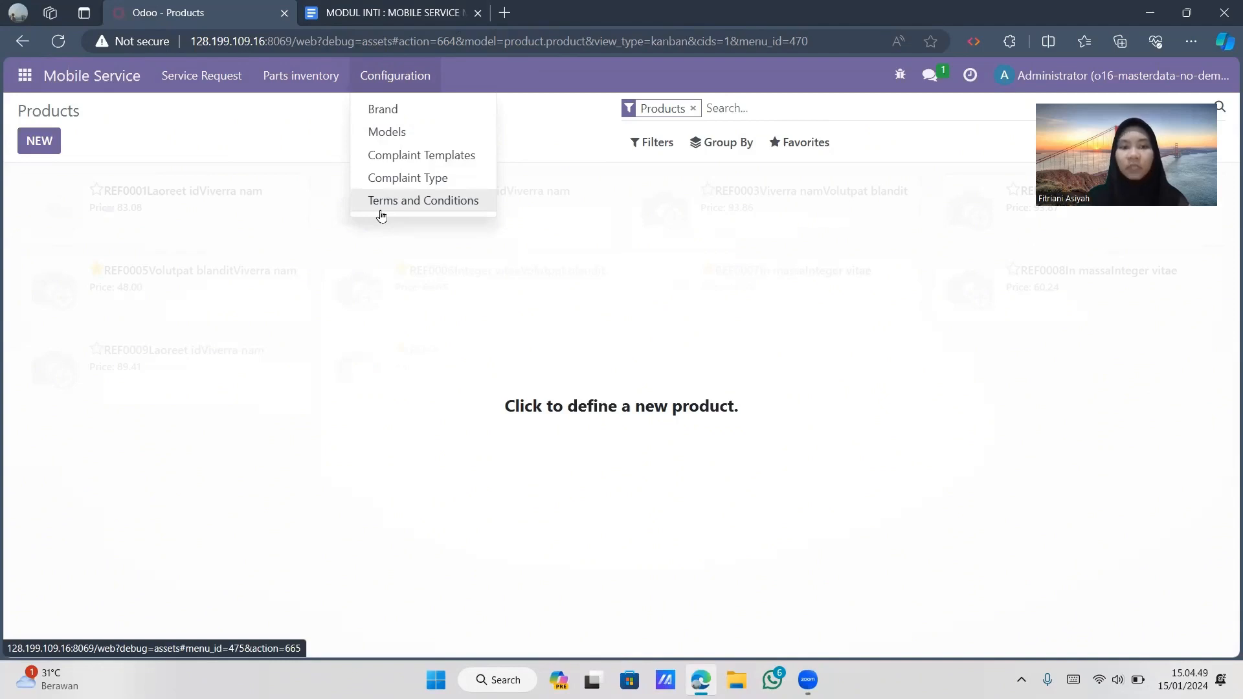
left_click(407, 112)
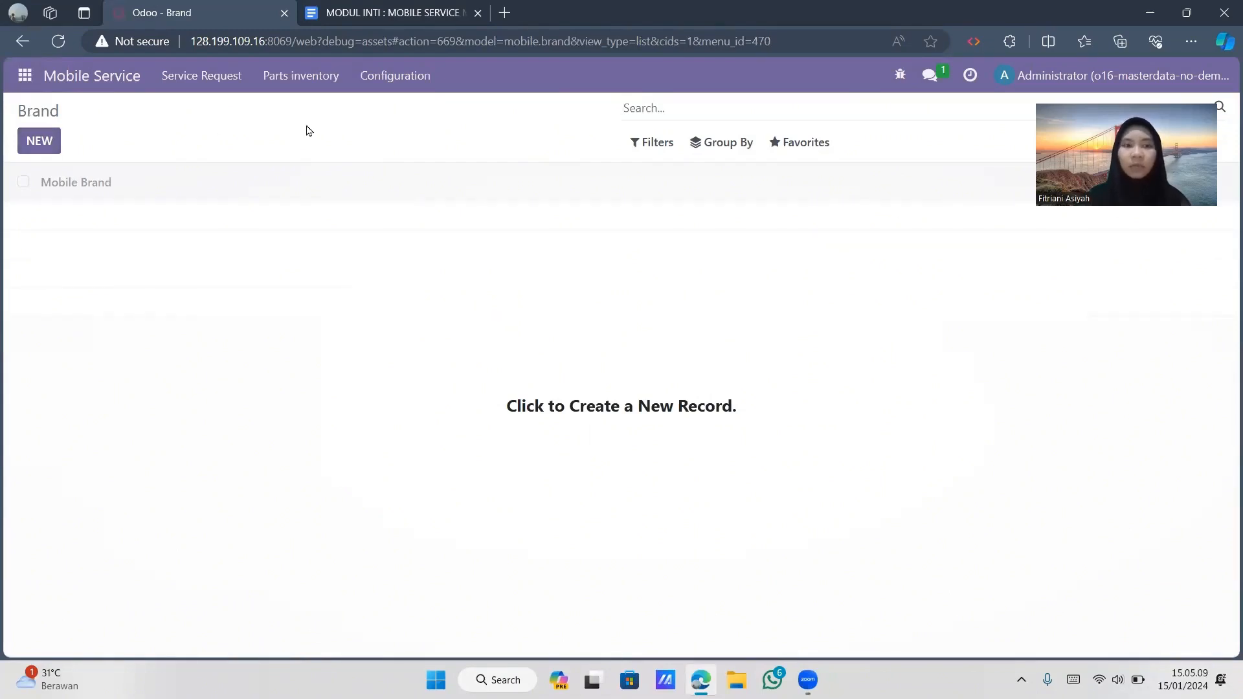
left_click(42, 140)
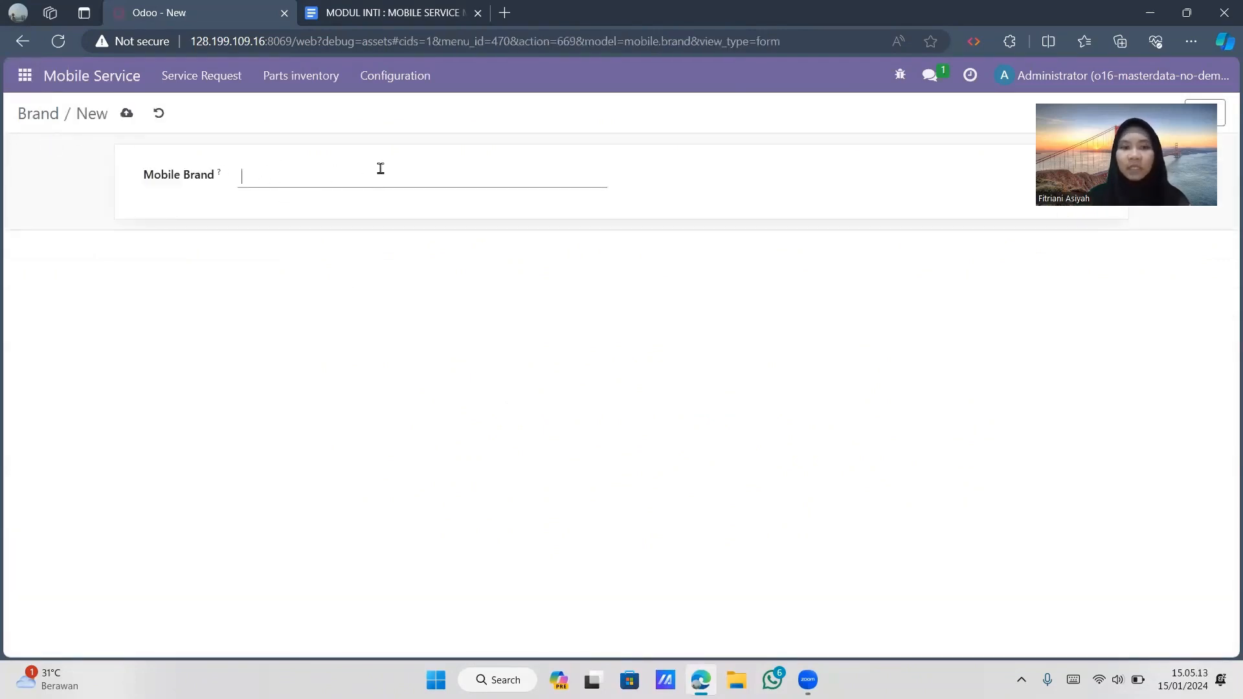
left_click(167, 115)
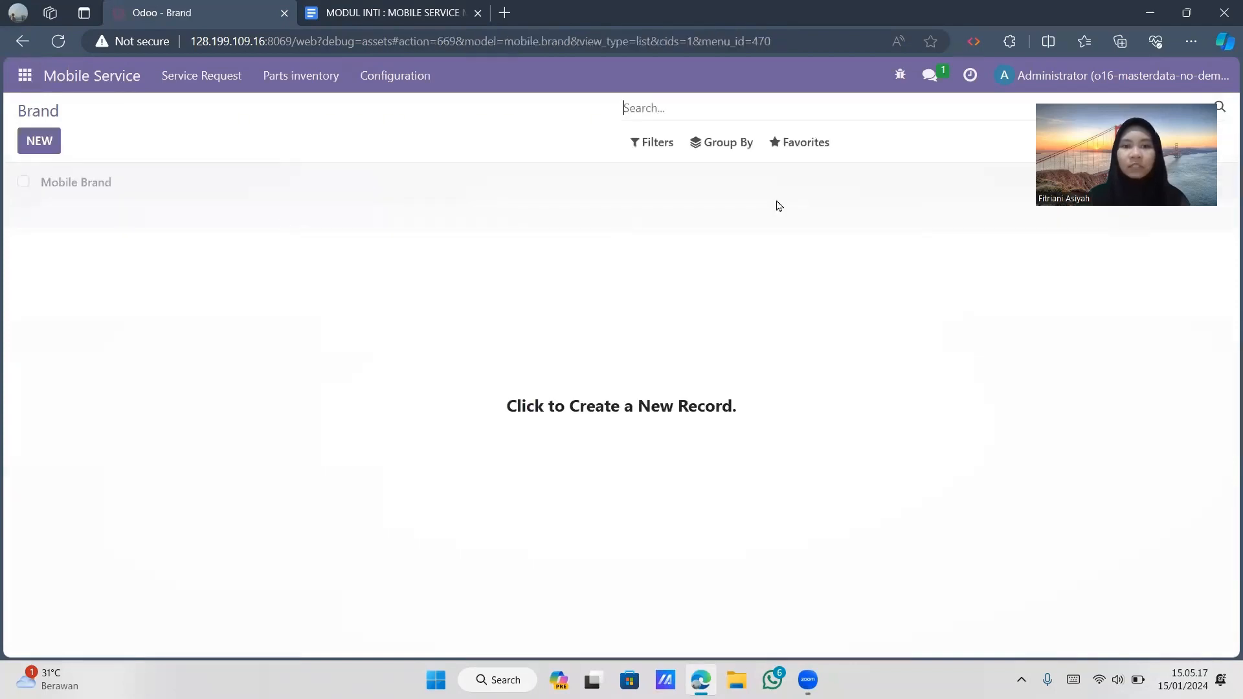
left_click(812, 144)
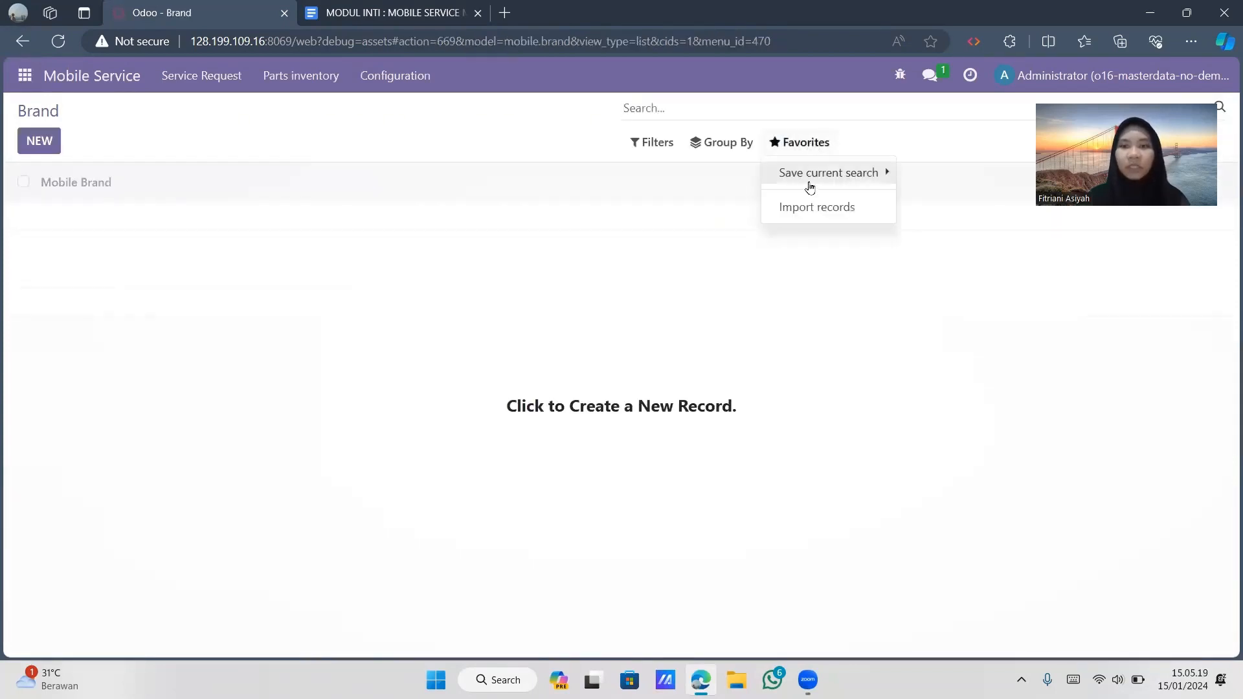
left_click(813, 208)
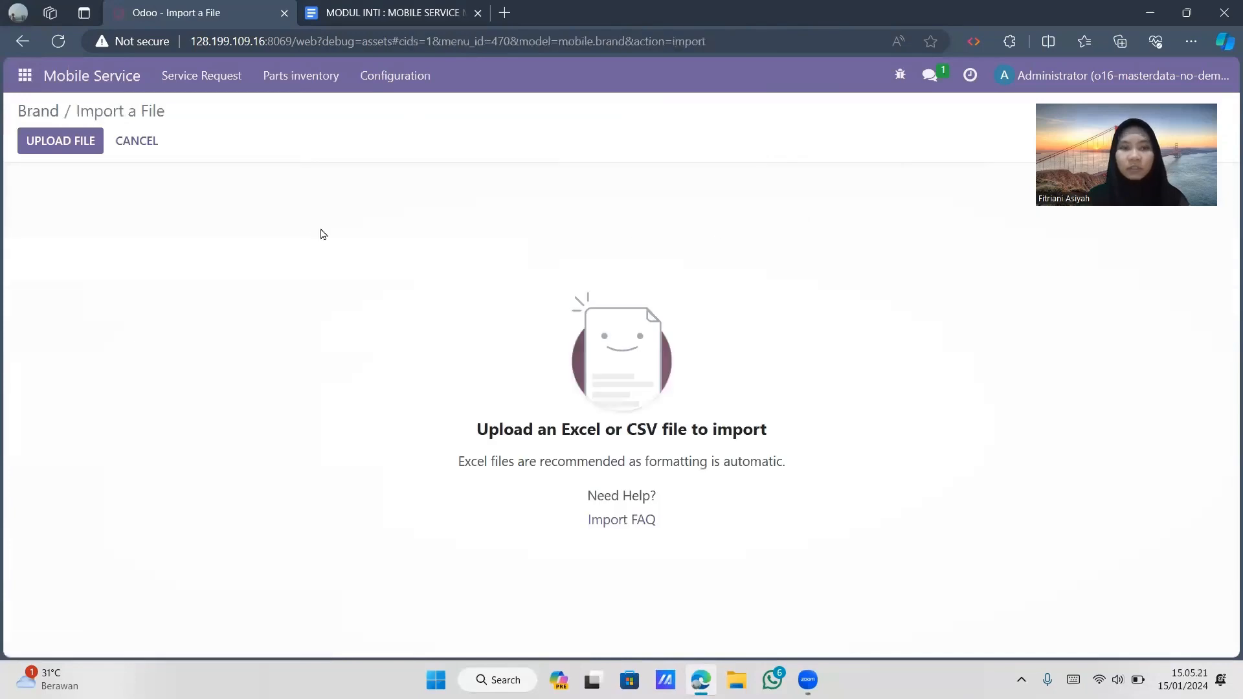
left_click(55, 141)
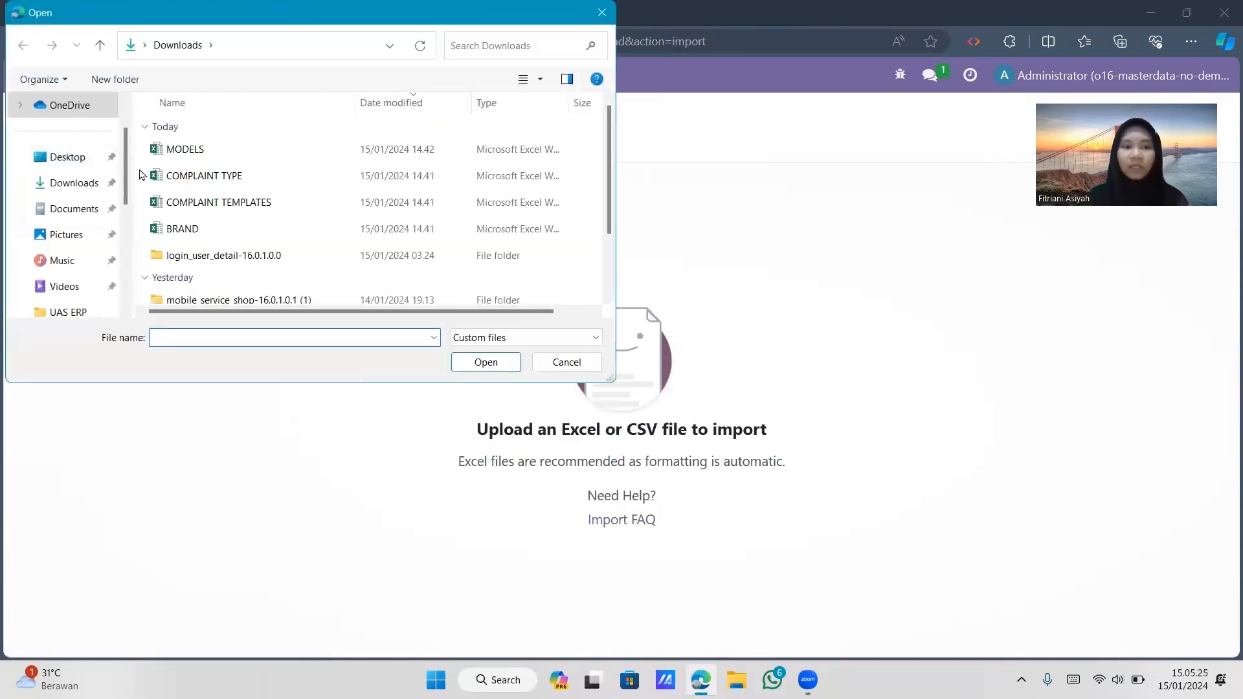
left_click(295, 230)
left_click(489, 365)
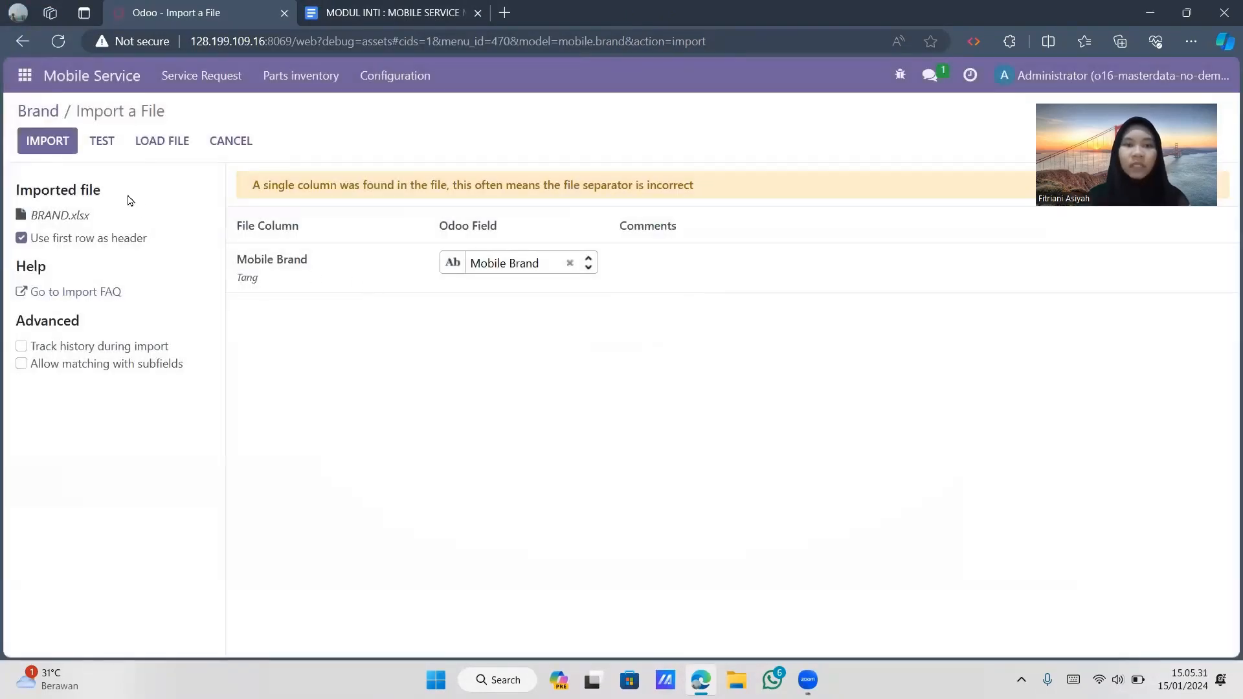
left_click(43, 149)
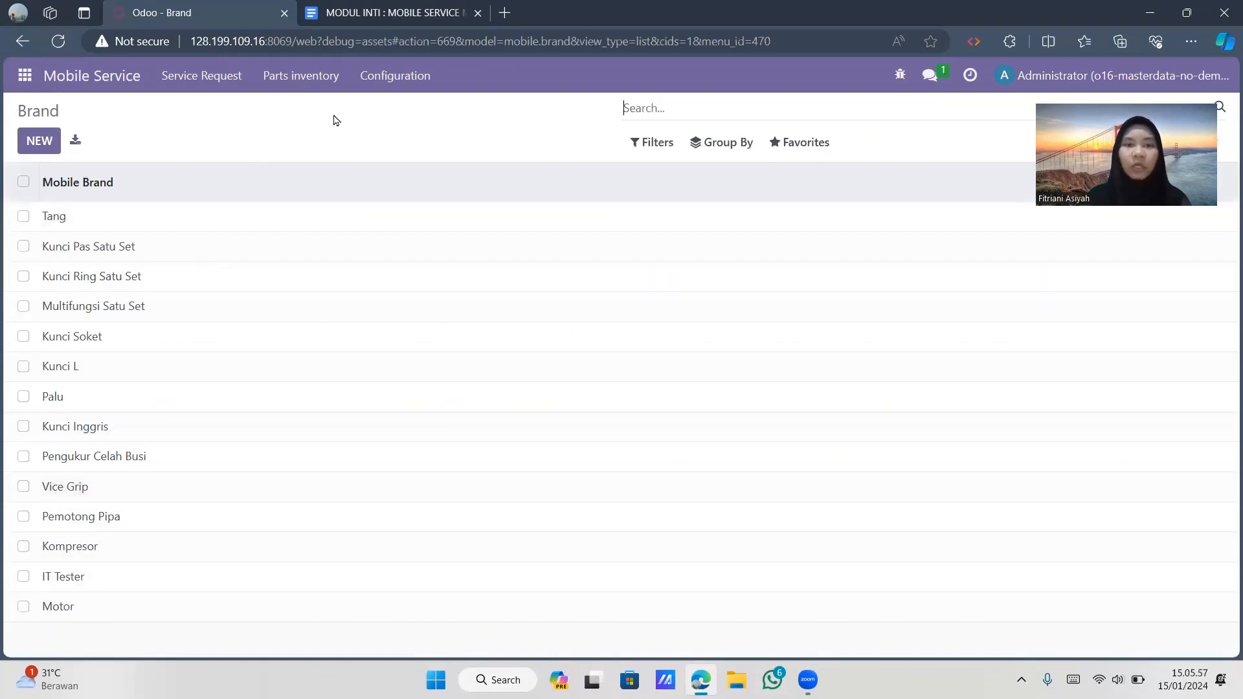
Load the MODELS Excel file for import into Models, and set unmatched Mobile Brand values to "Create new values"
left_click(396, 76)
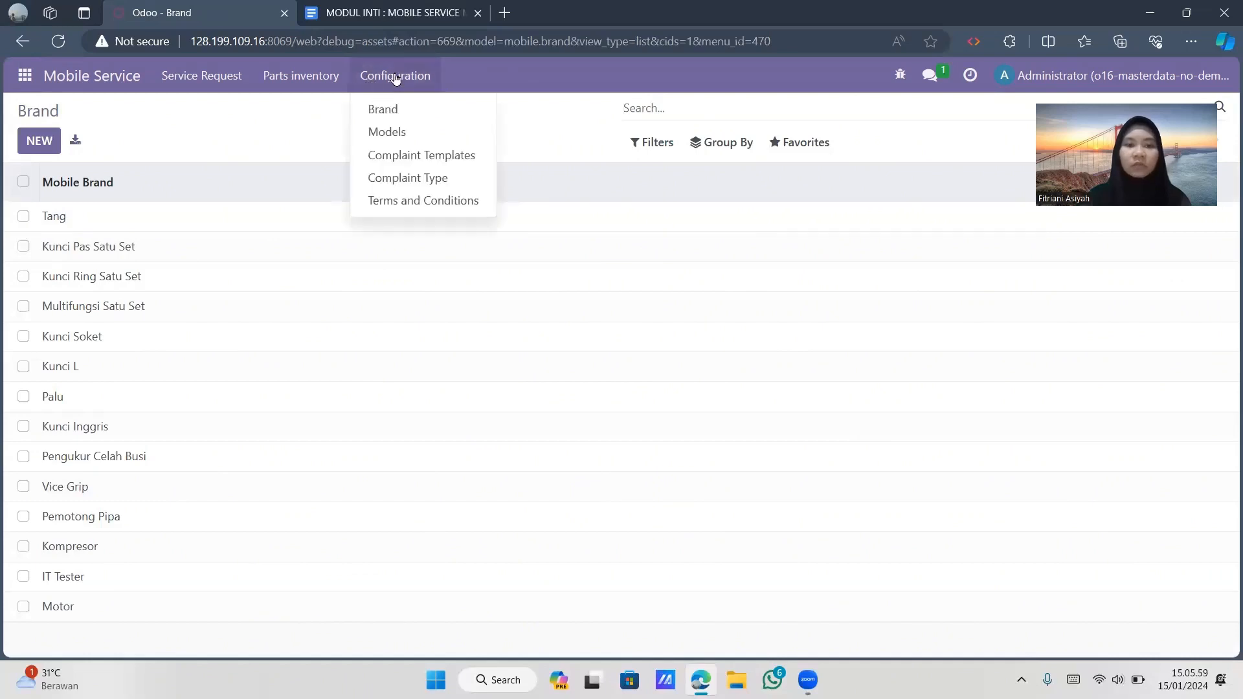
left_click(415, 132)
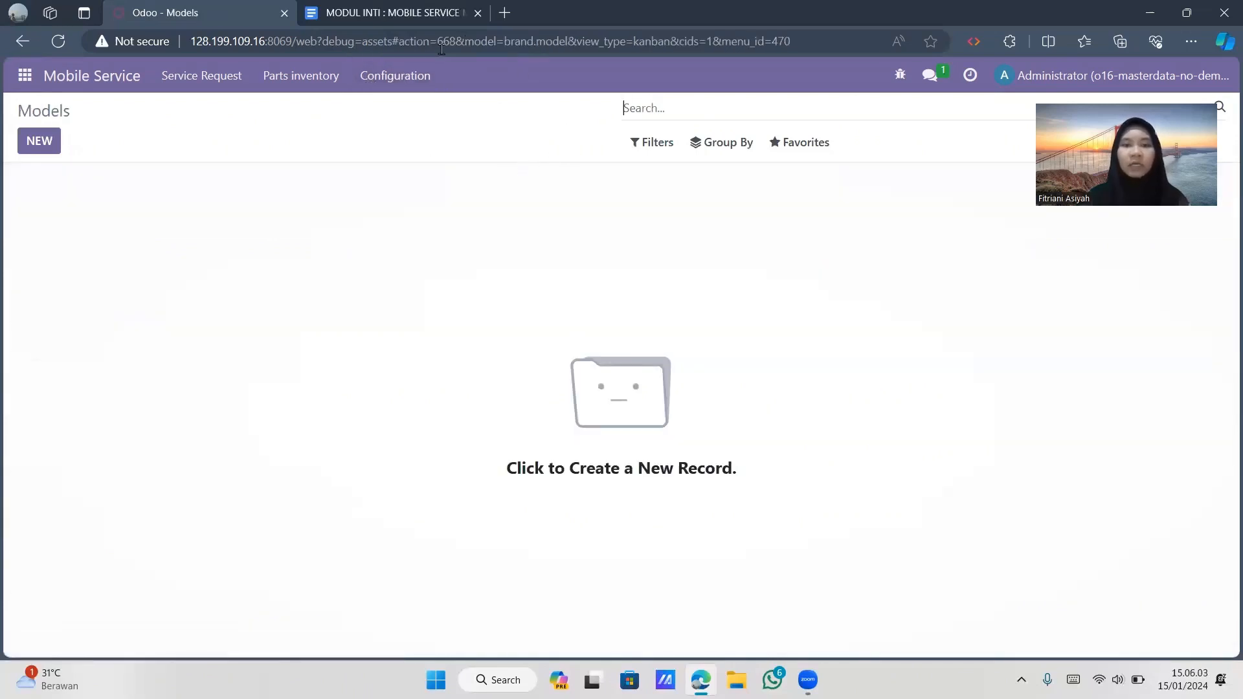
left_click(794, 143)
left_click(801, 207)
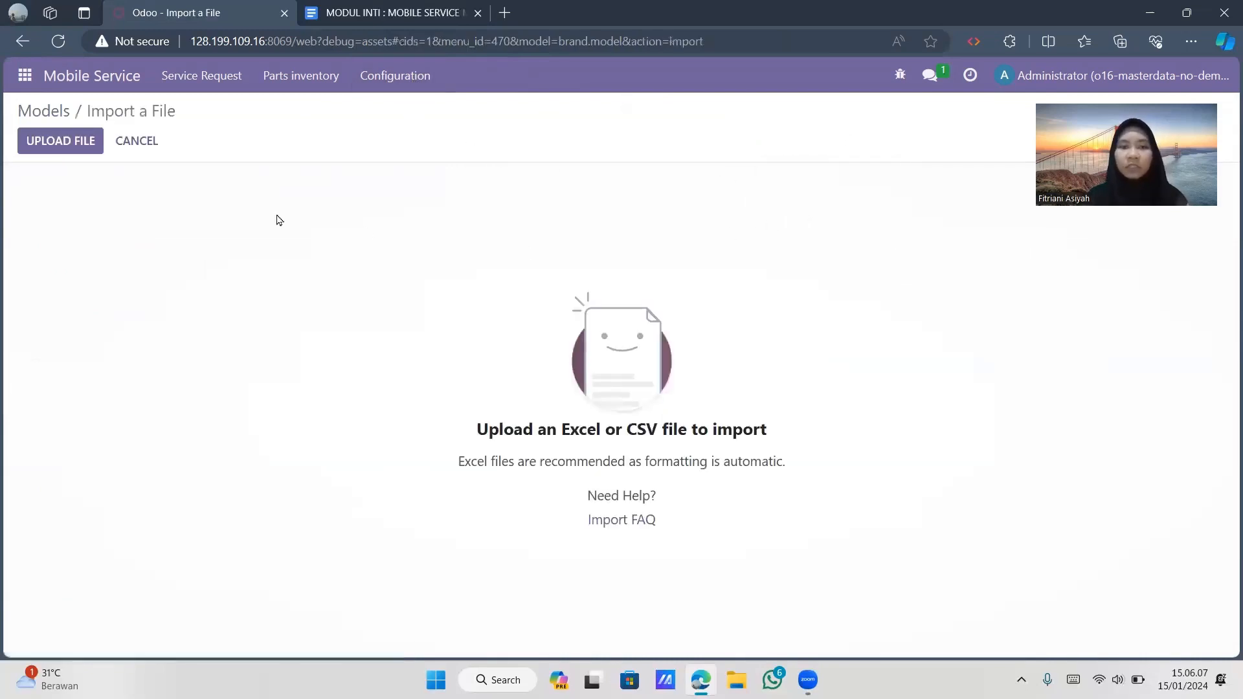
left_click(66, 142)
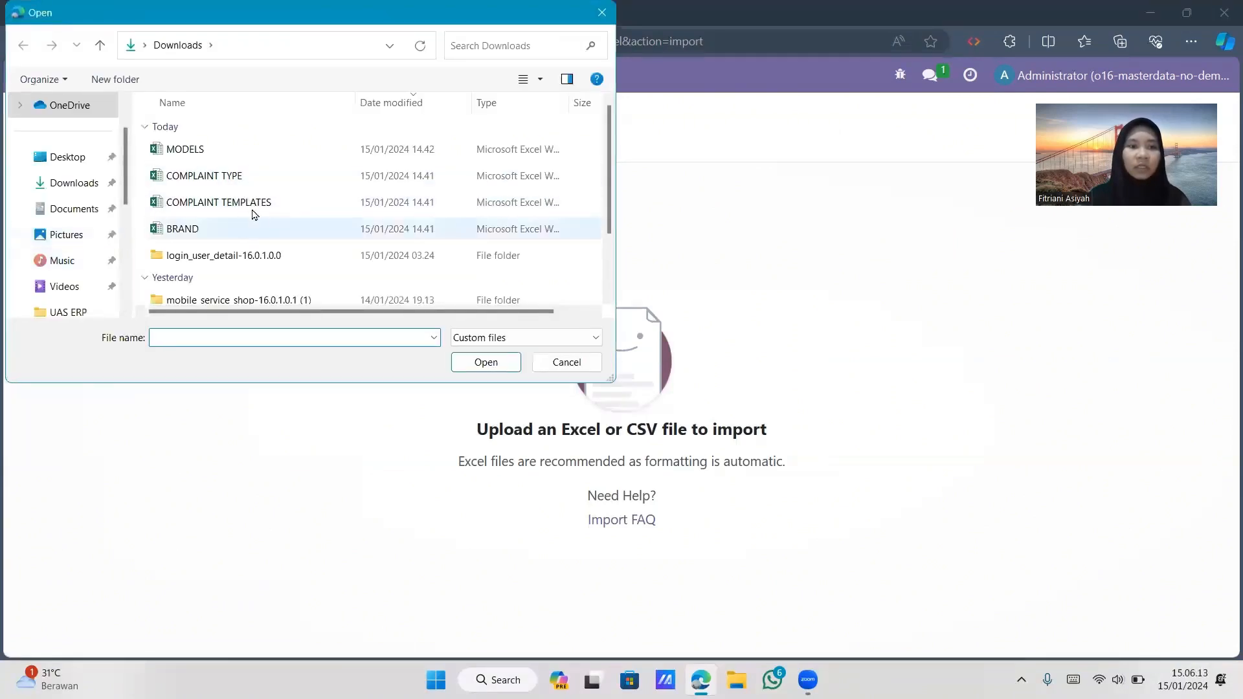
left_click(253, 150)
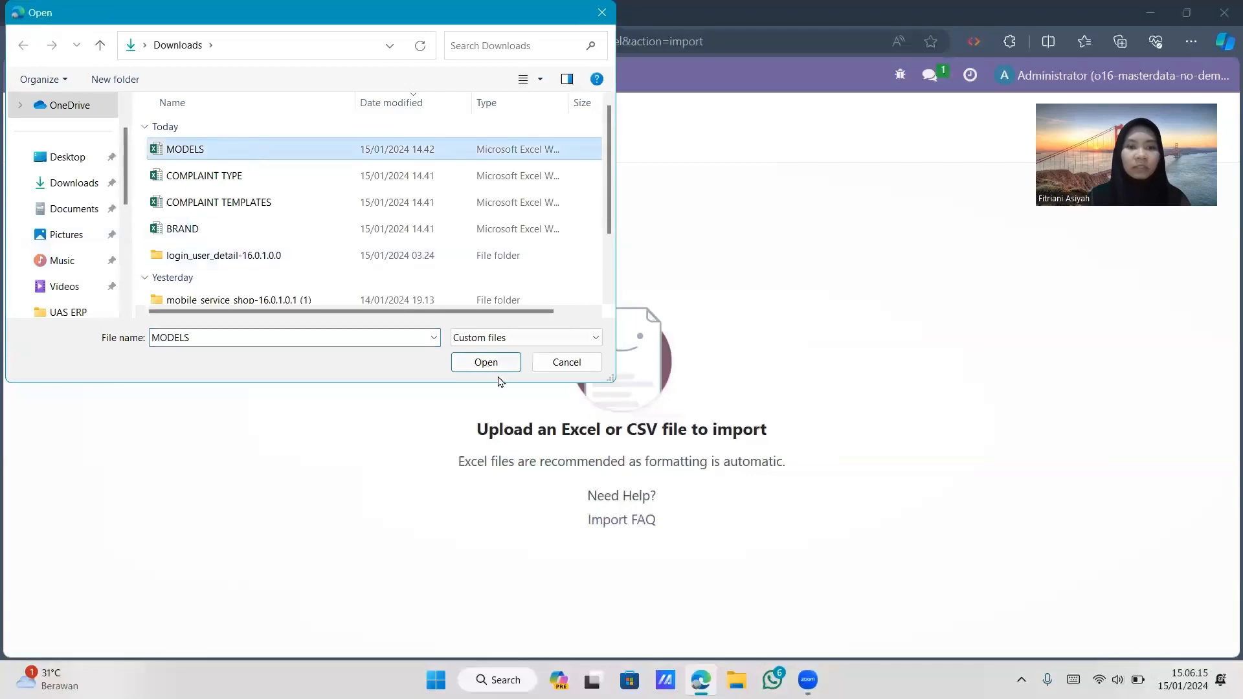
left_click(485, 362)
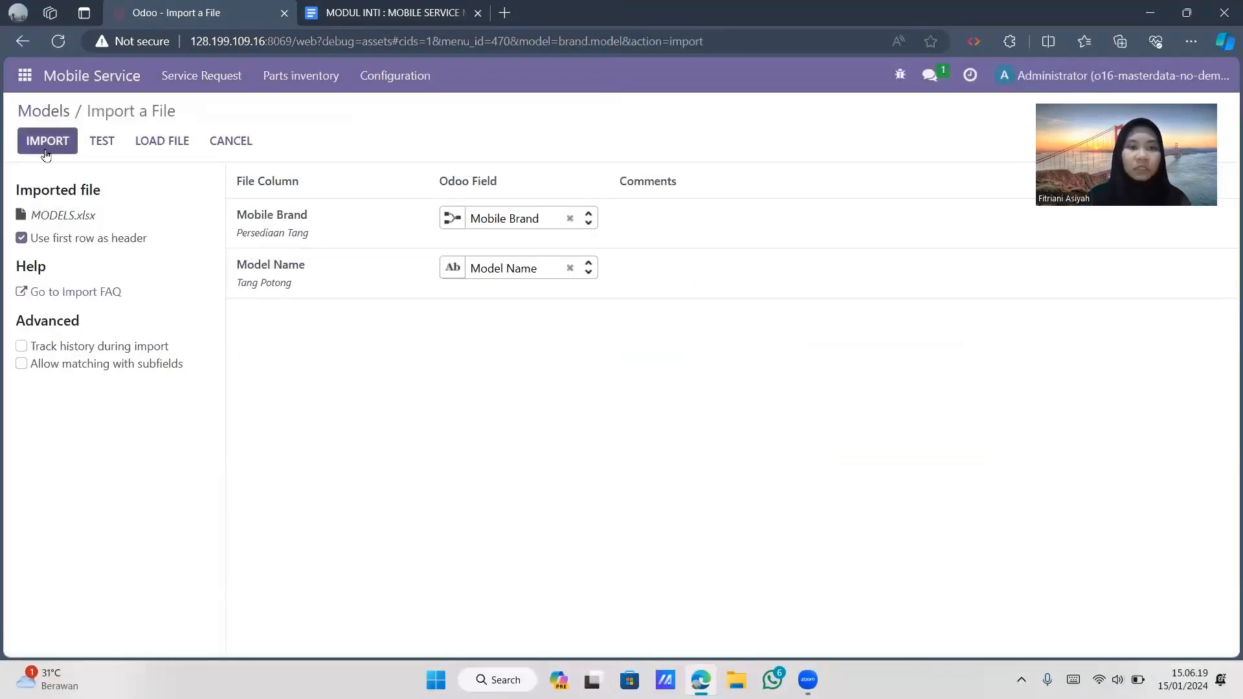
left_click(78, 147)
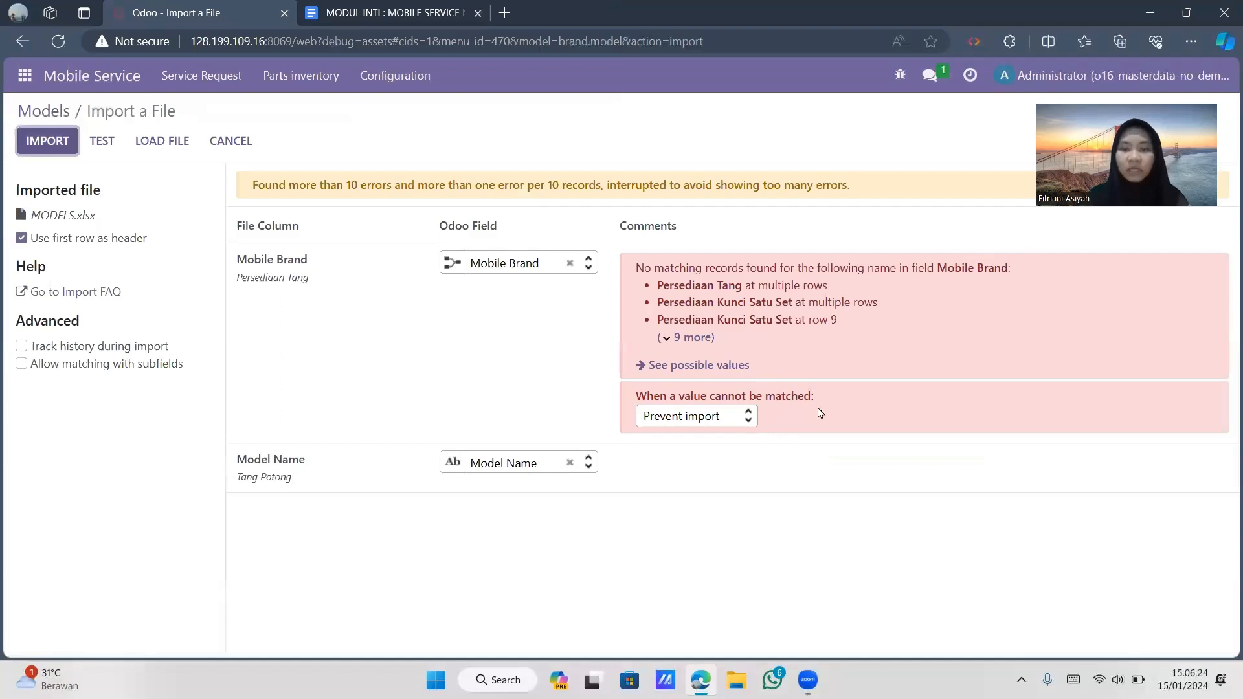
left_click(717, 418)
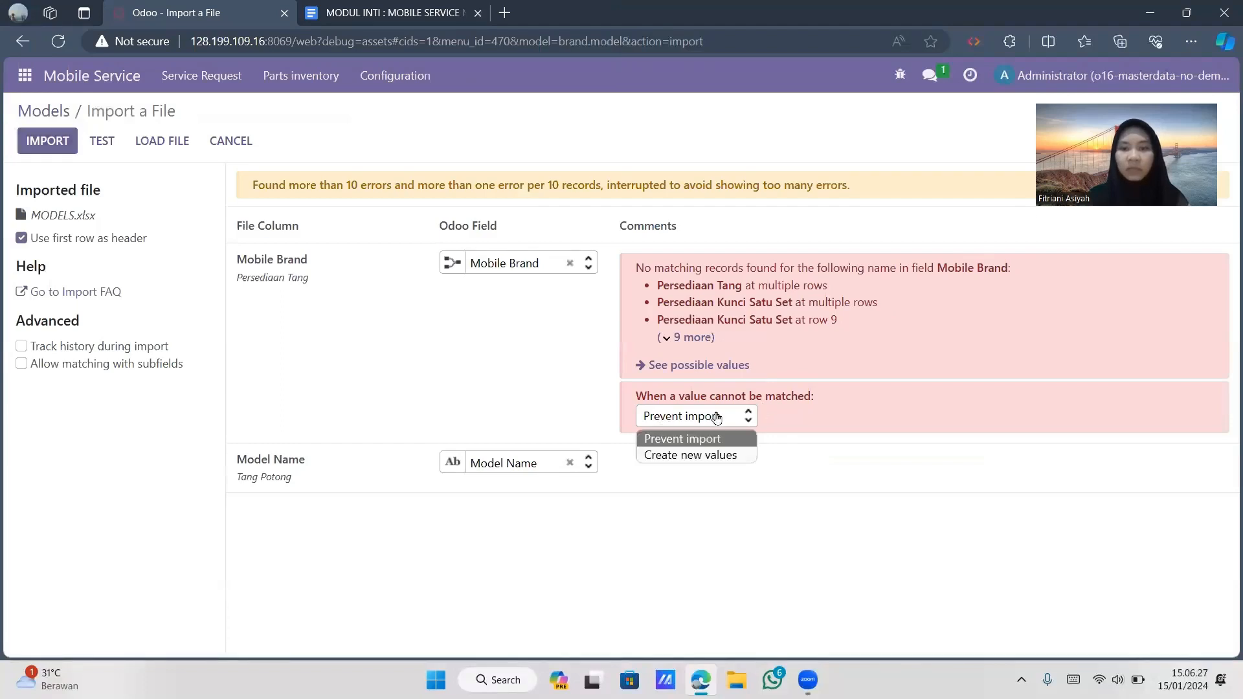
left_click(721, 456)
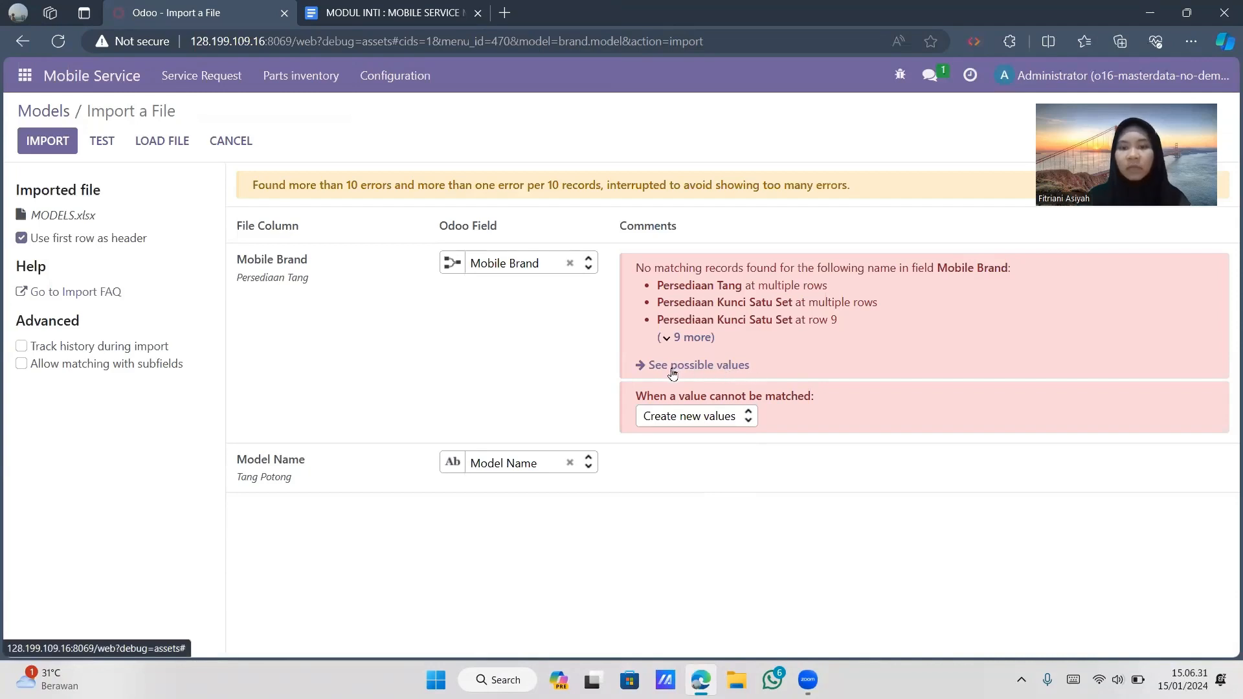
Examine the possible Mobile Brand values for the import, selecting all and grouping them by Created on
left_click(691, 365)
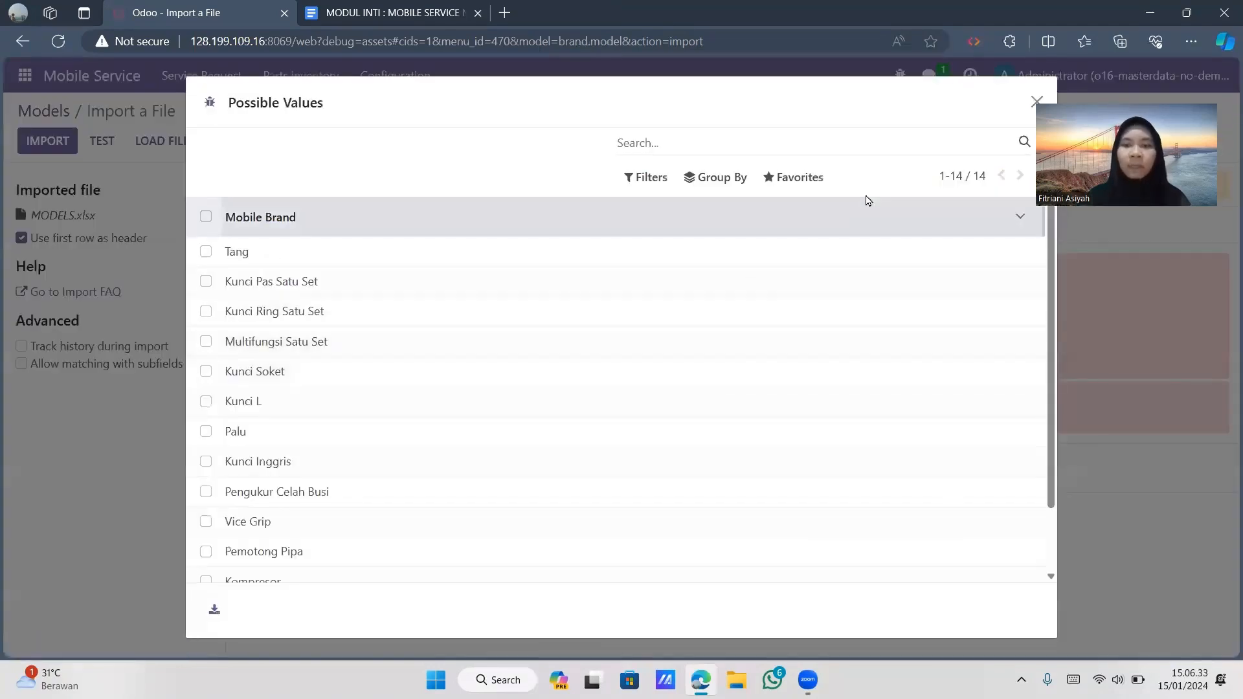
left_click(206, 219)
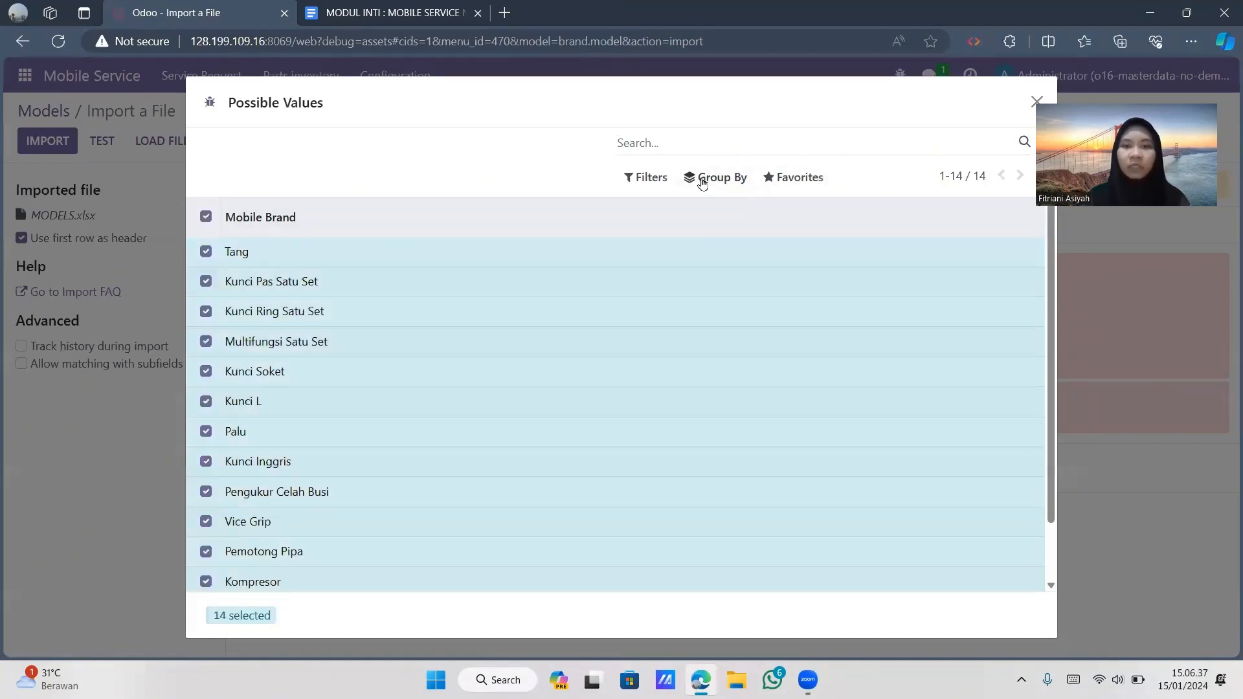
left_click(723, 179)
left_click(732, 208)
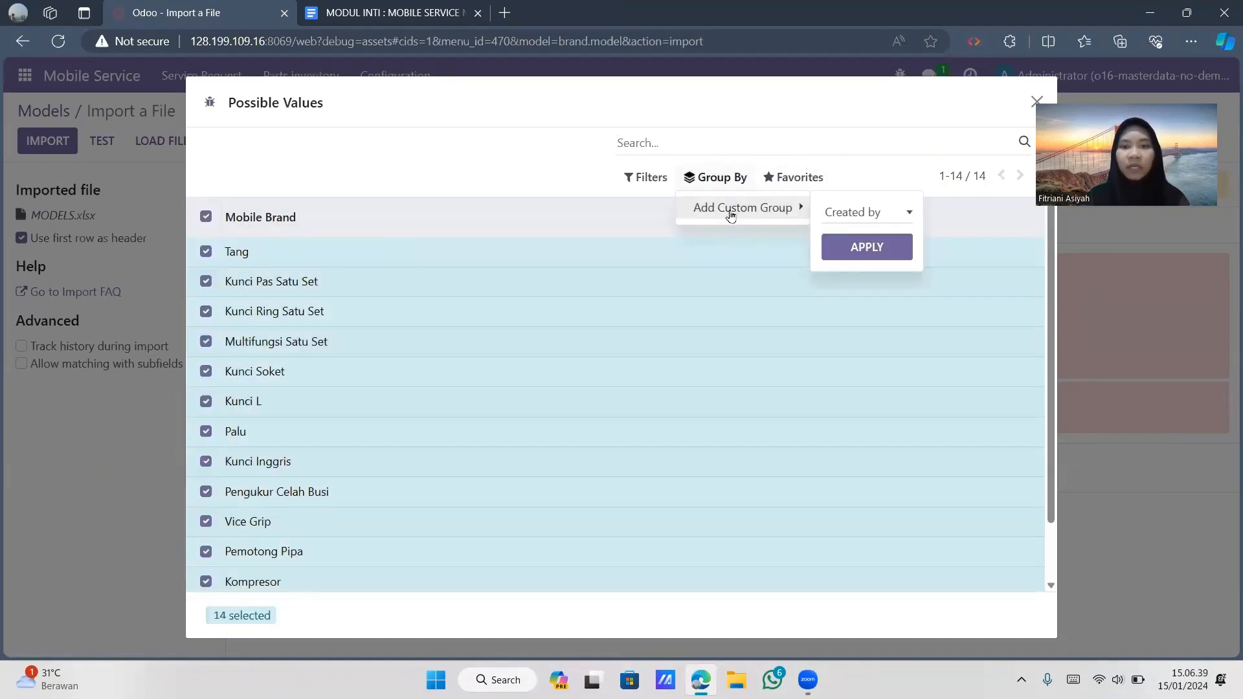
left_click(839, 212)
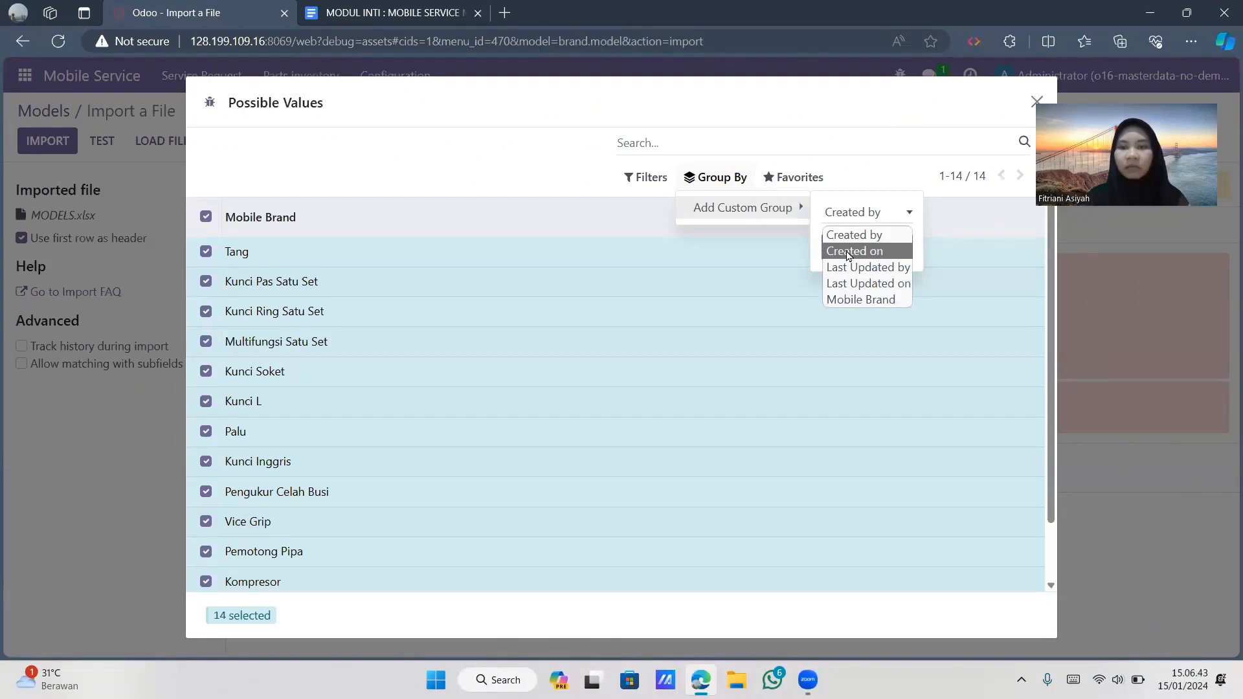
left_click(848, 252)
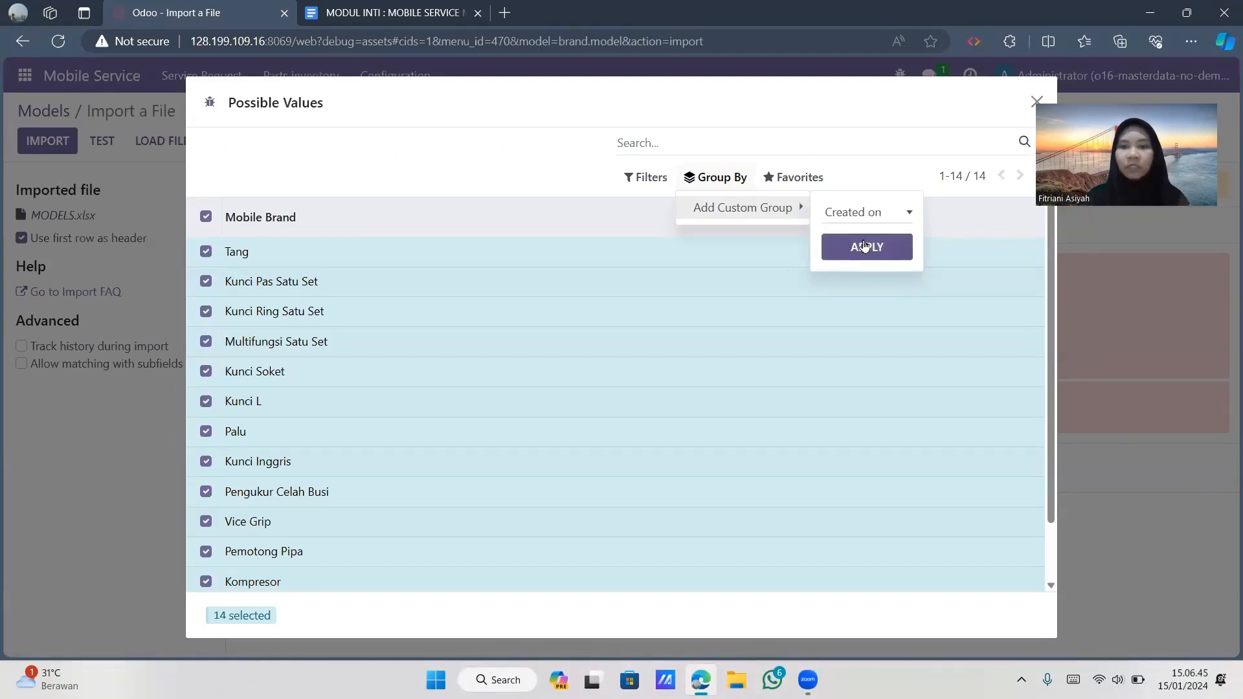
left_click(865, 246)
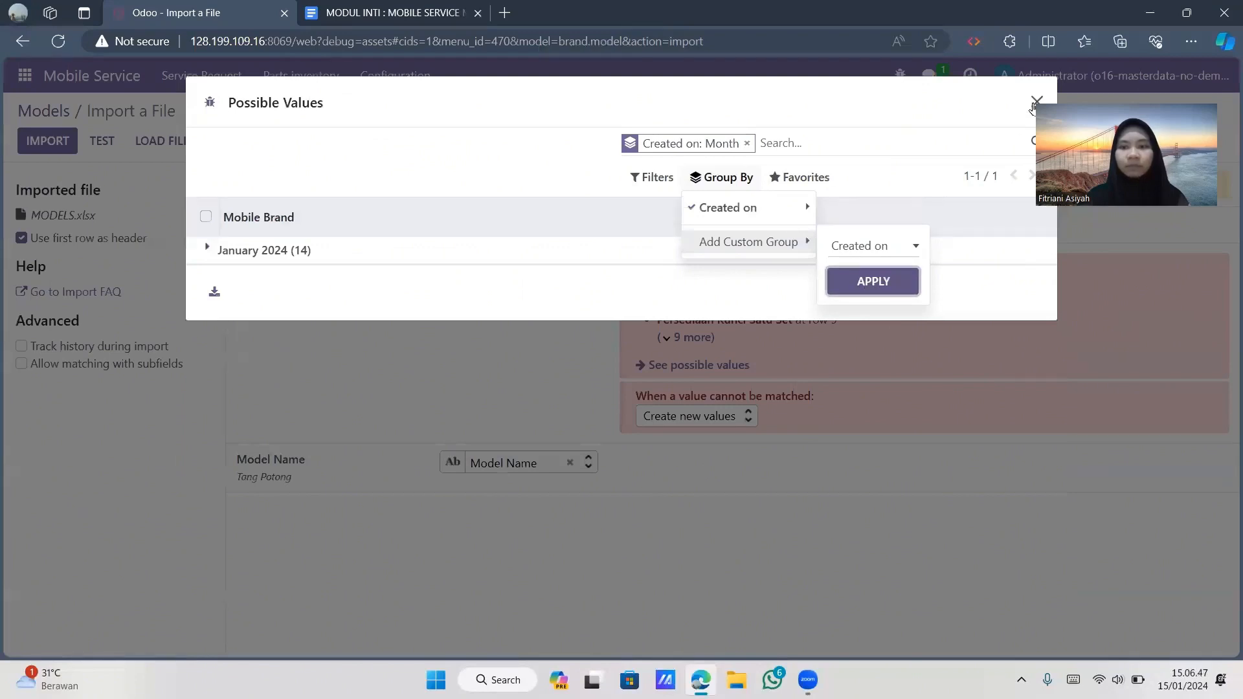
left_click(1036, 102)
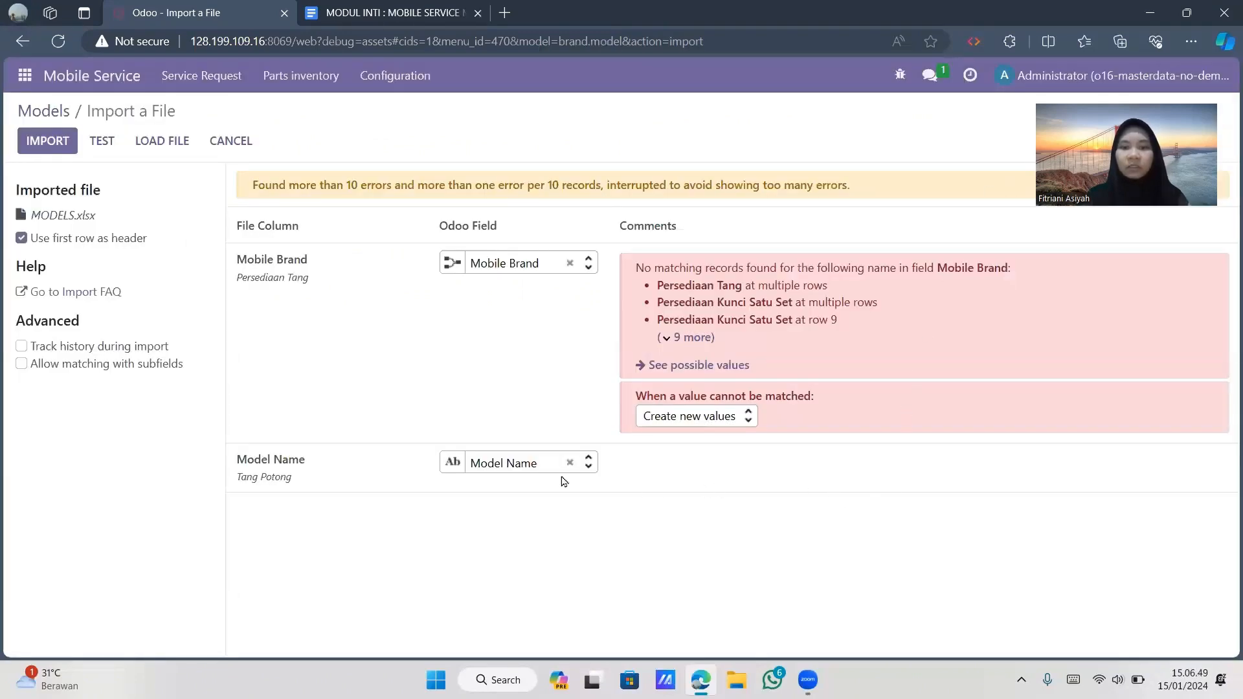
Run the models import and check the first imported records, from Tang Potong through Kunci Pas
left_click(61, 143)
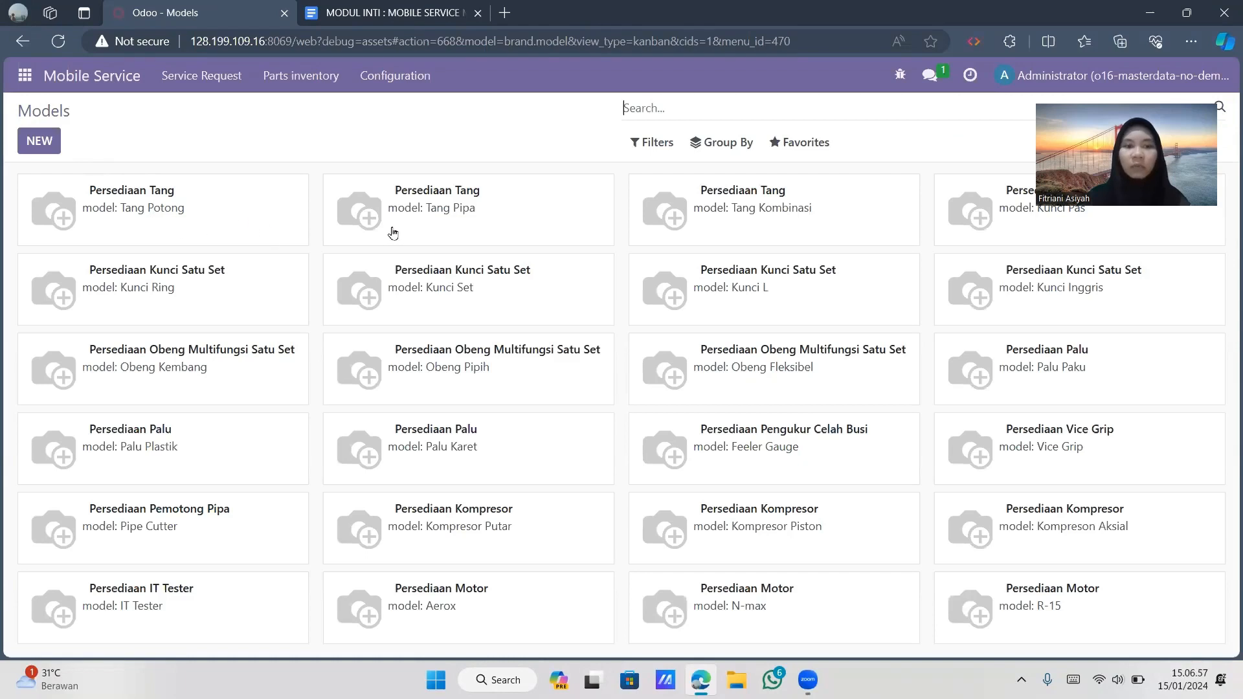
left_click(240, 206)
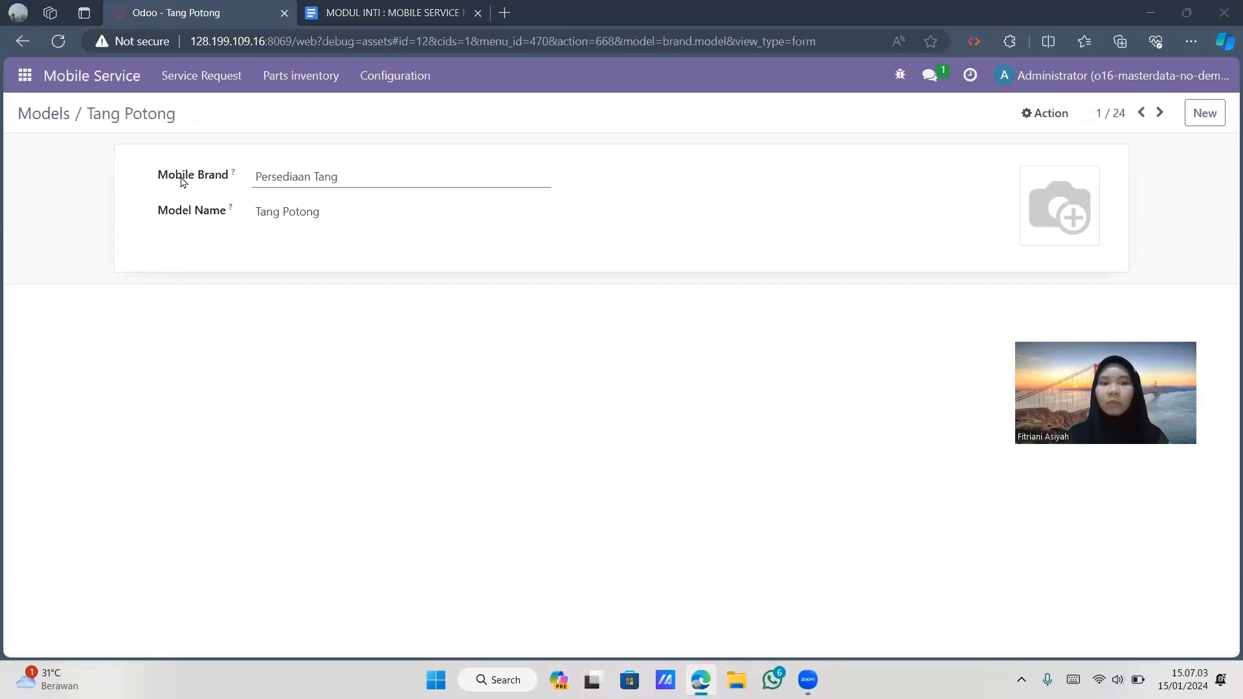
left_click(1160, 116)
left_click(1160, 115)
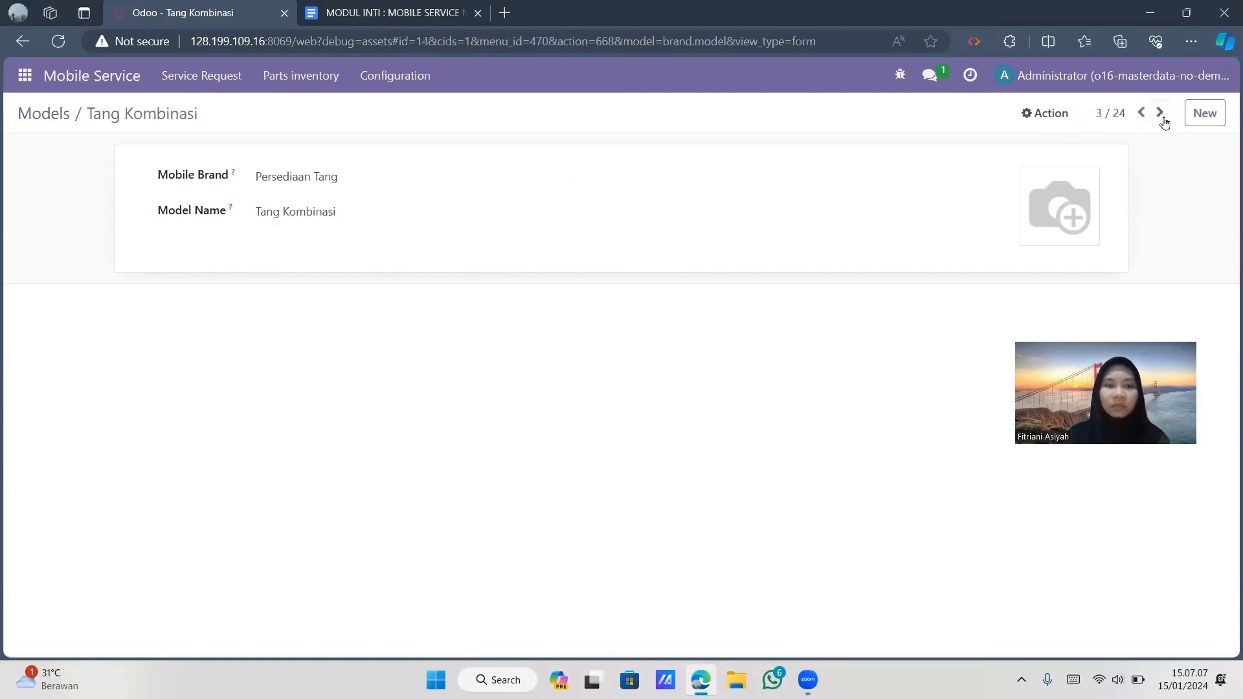
left_click(1160, 115)
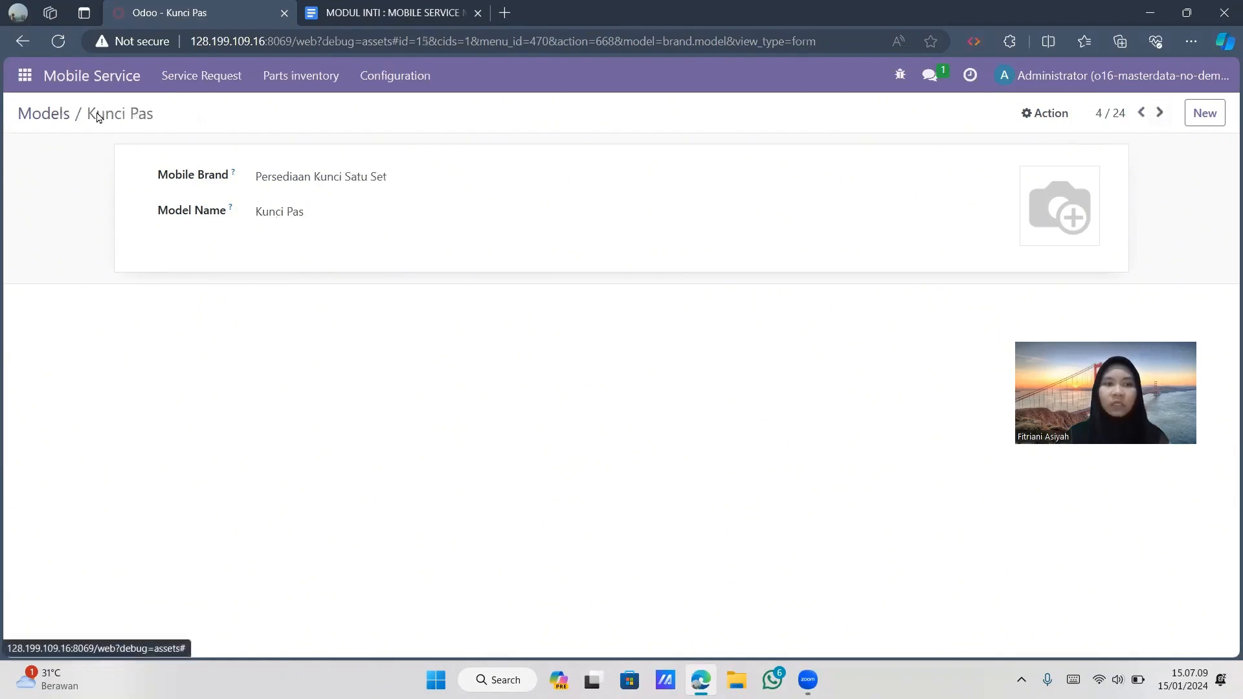
left_click(21, 112)
Import the COMPLAINT TYPE Excel file from Downloads into the Complaint Type configuration list
left_click(414, 81)
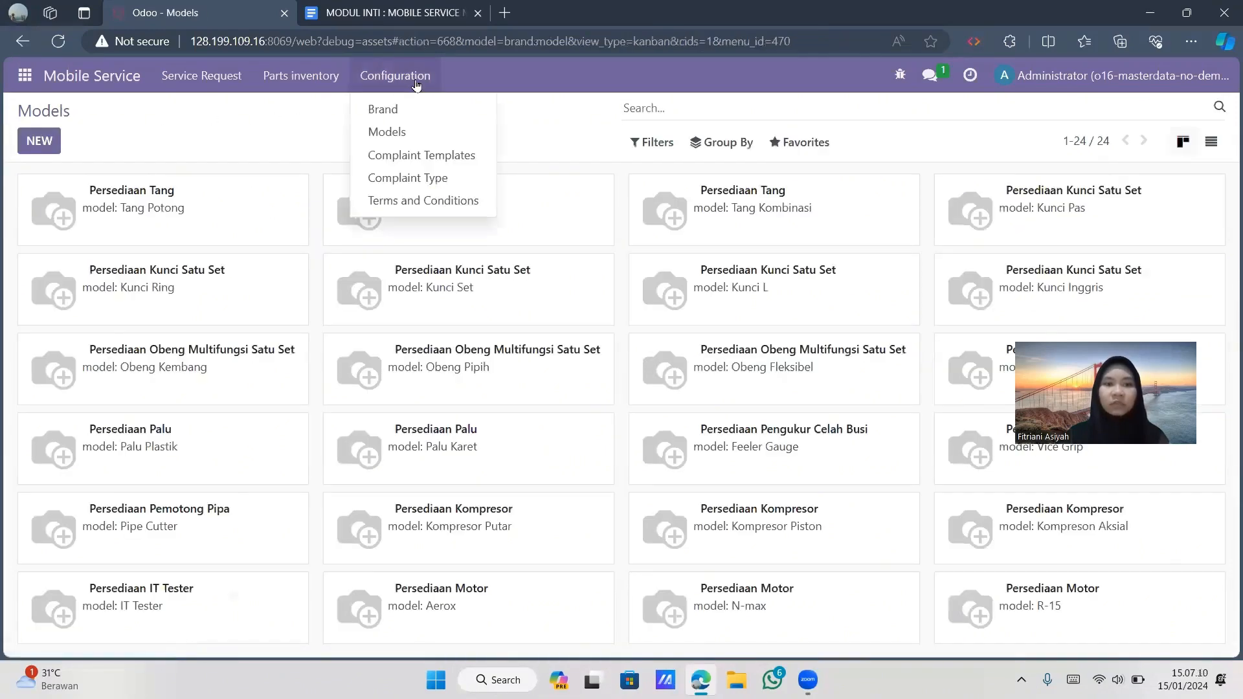
left_click(418, 156)
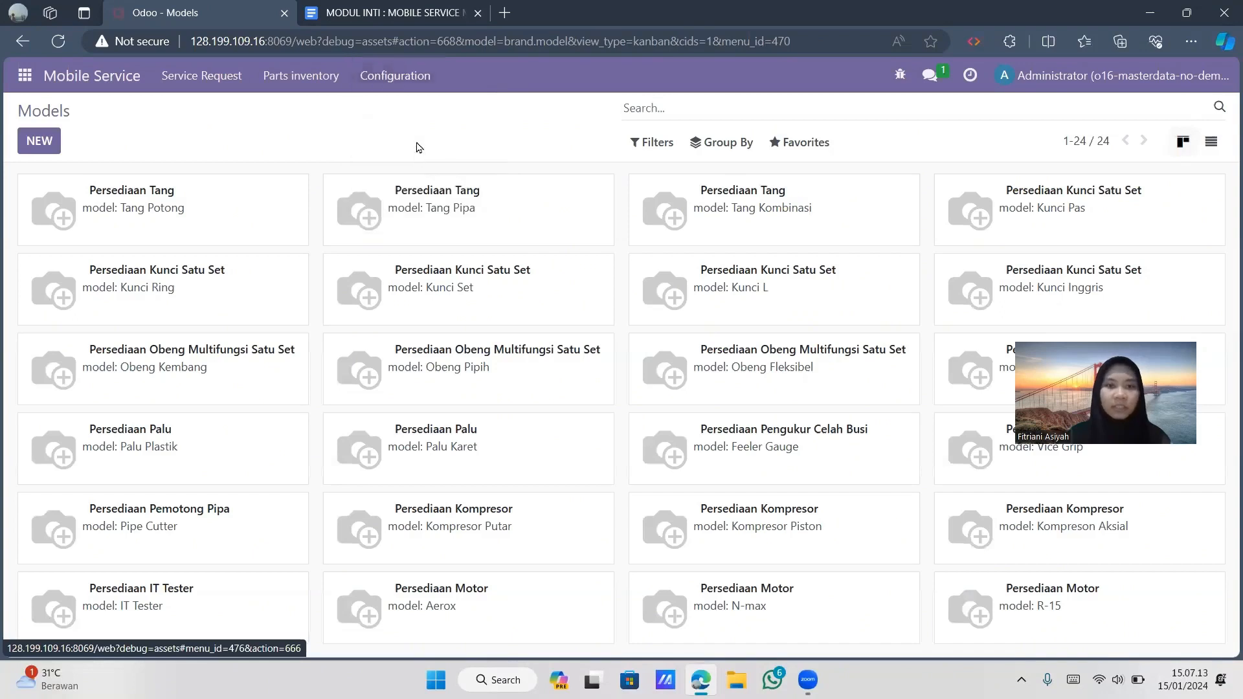
left_click(388, 78)
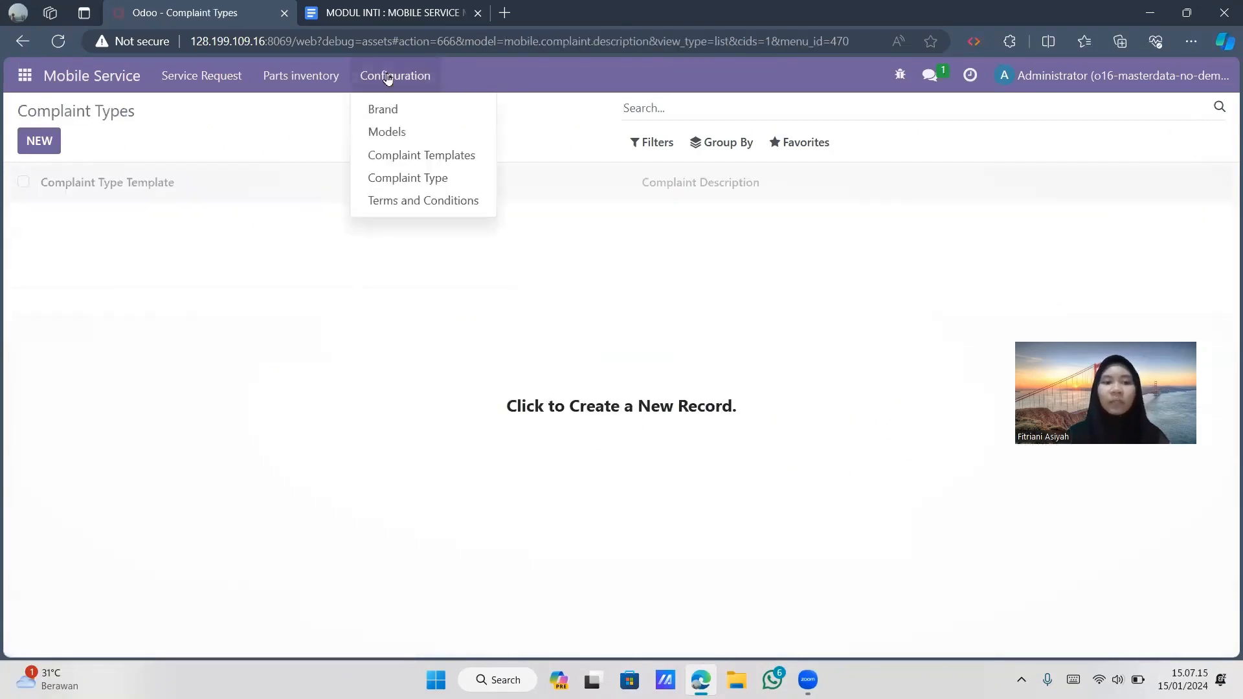
left_click(428, 180)
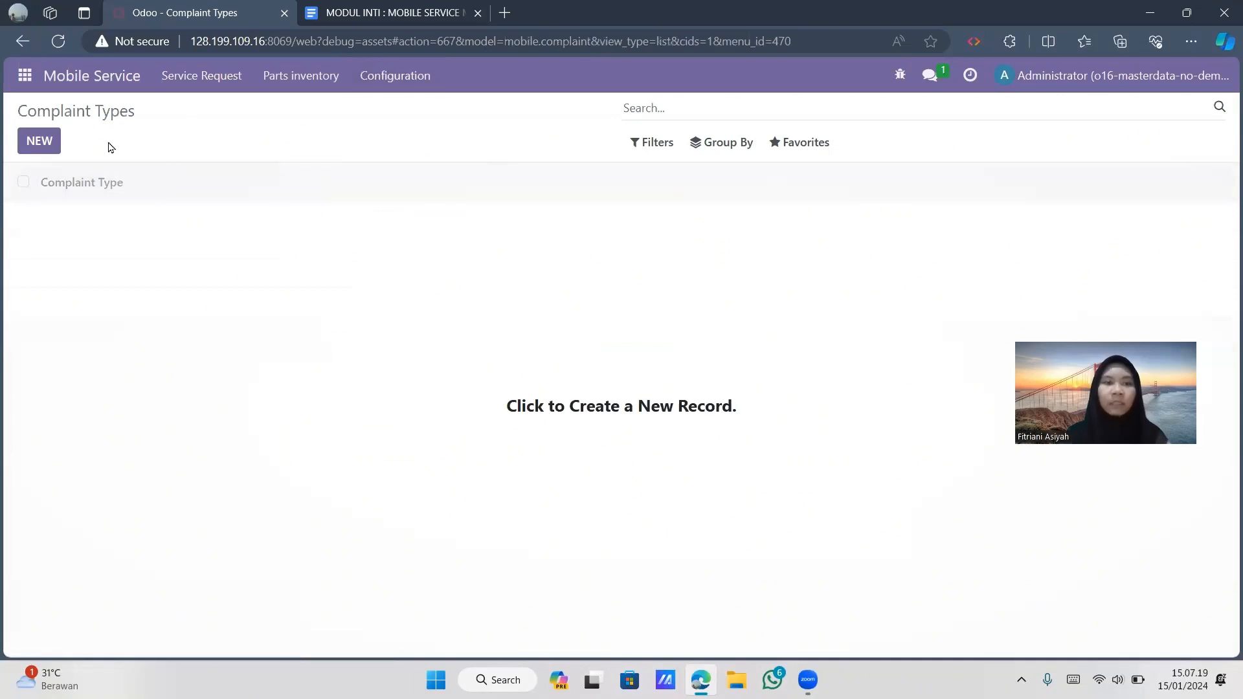
left_click(822, 145)
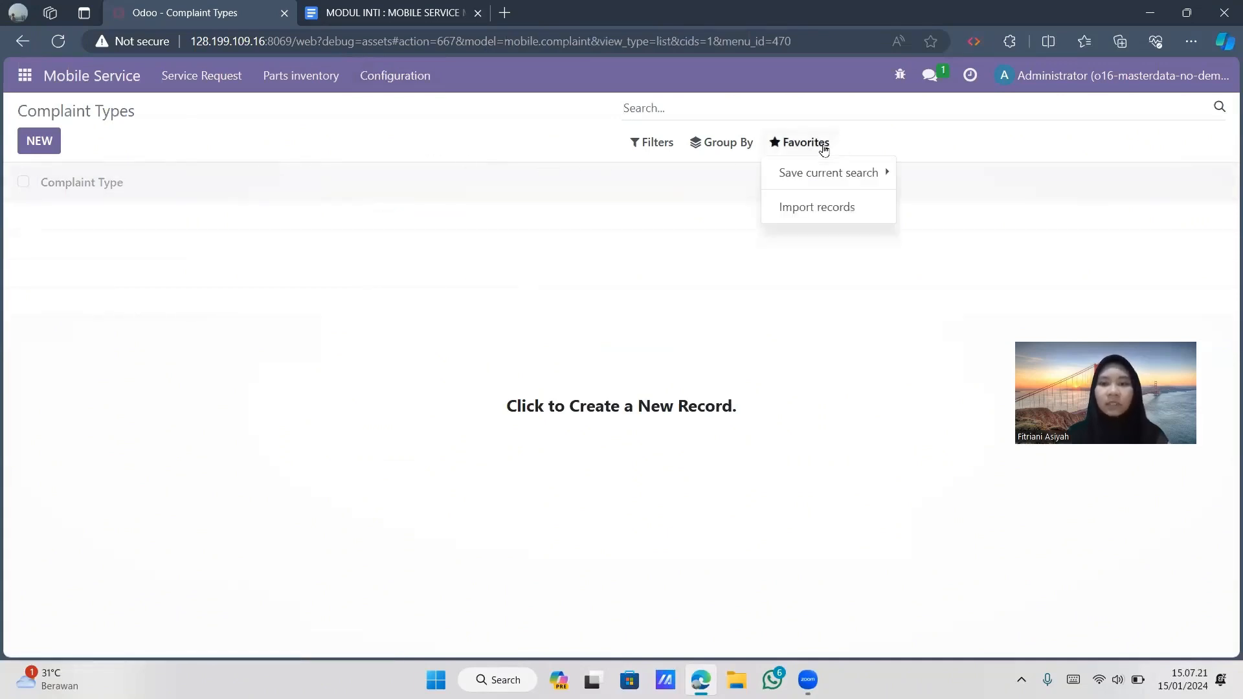
left_click(815, 207)
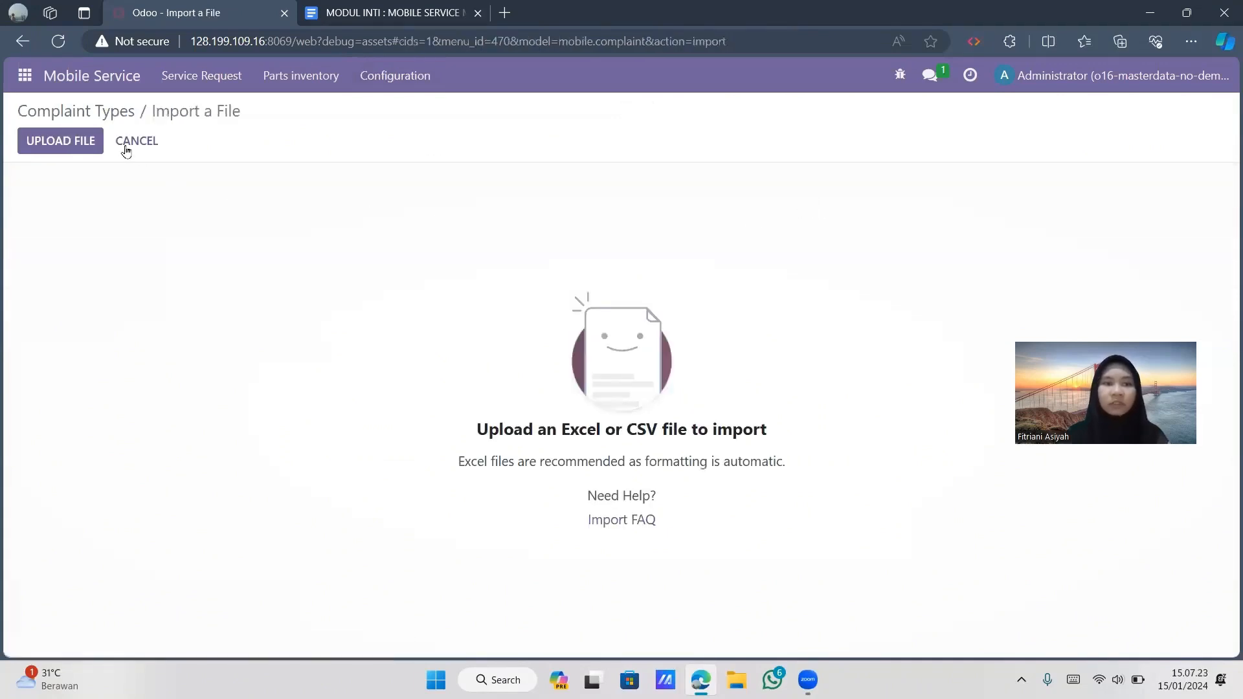
left_click(74, 134)
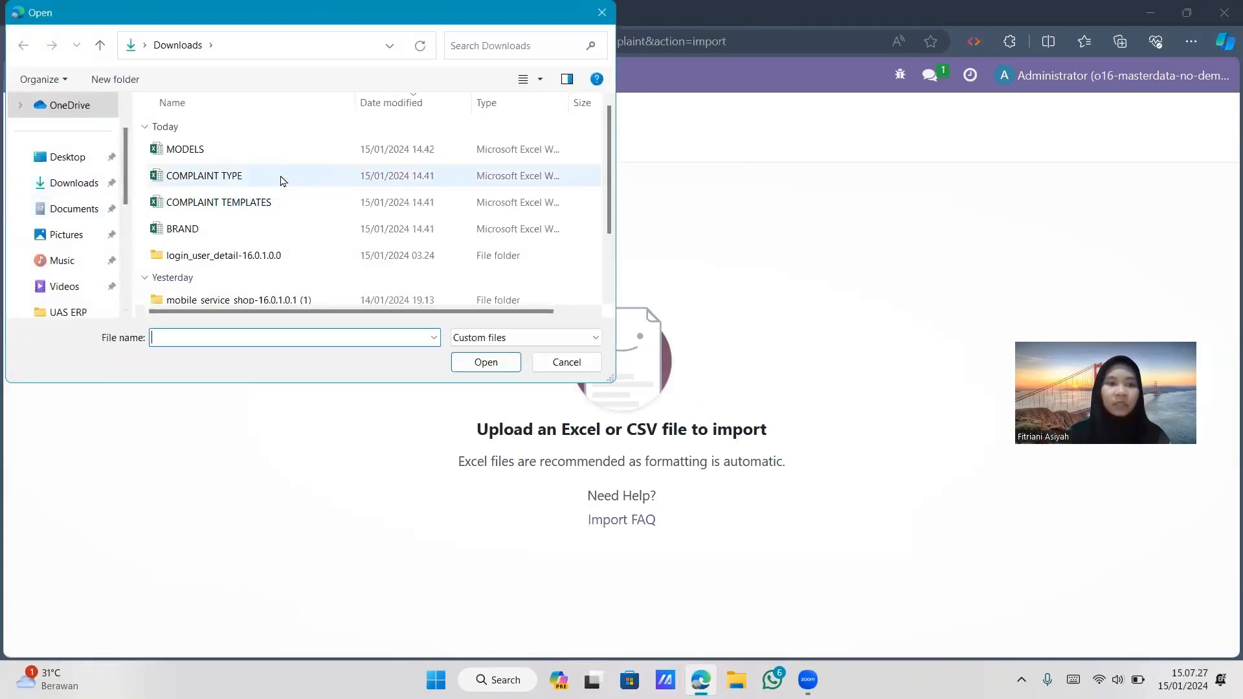
left_click(283, 181)
left_click(499, 367)
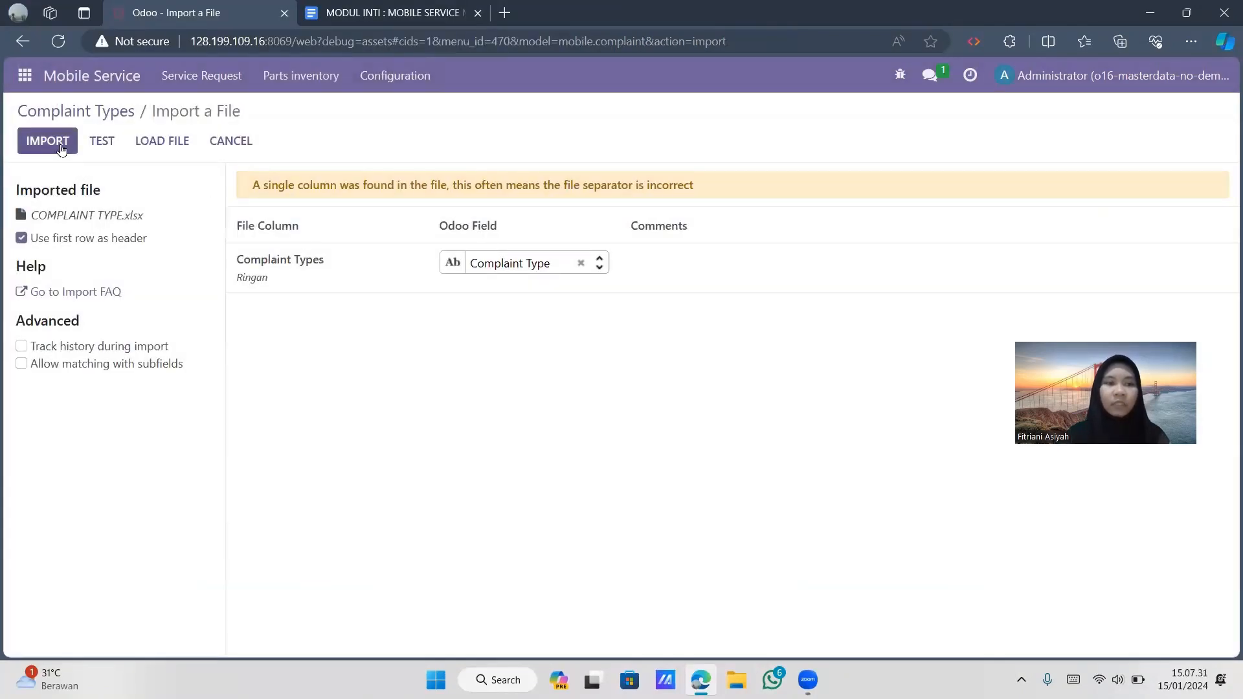
left_click(60, 147)
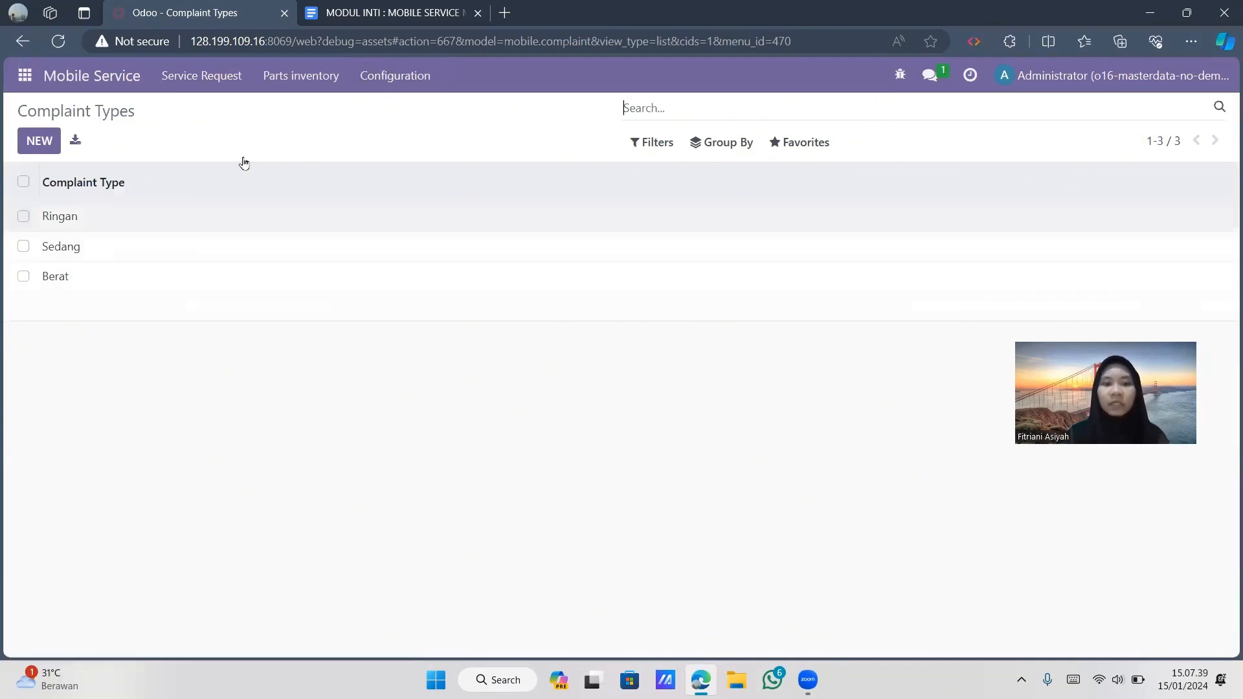
Import the COMPLAINT TEMPLATES Excel file from Downloads into the Complaint Templates configuration list
left_click(390, 87)
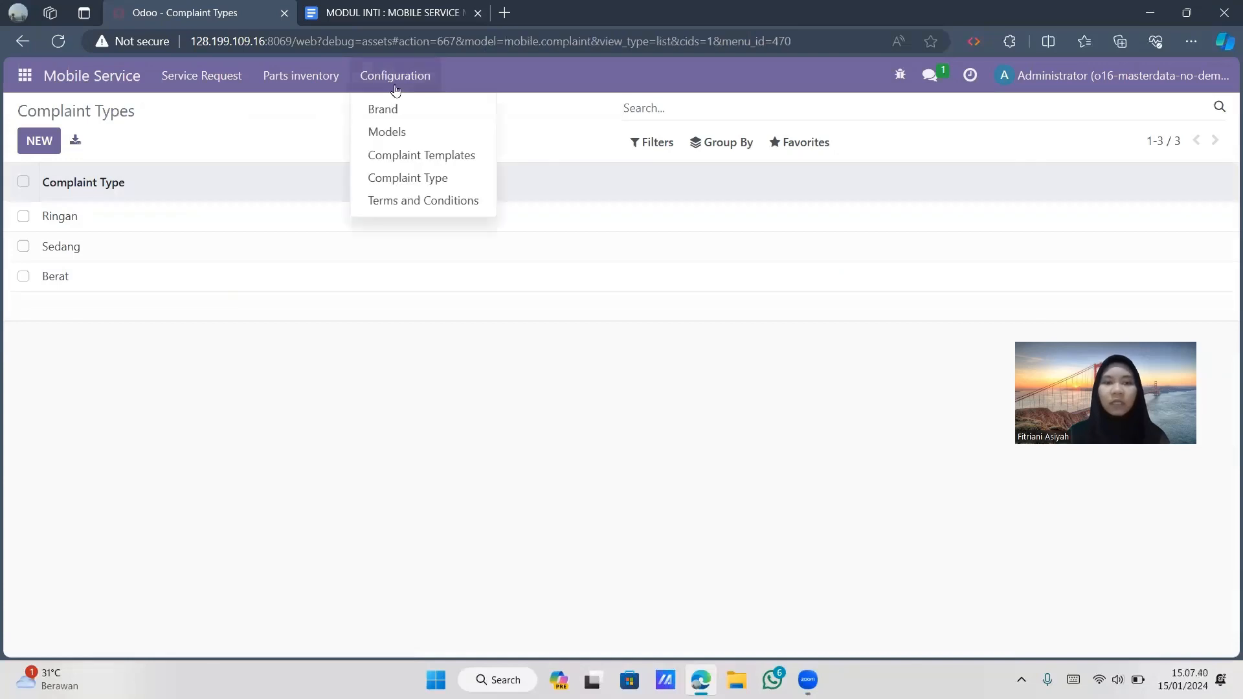
left_click(430, 159)
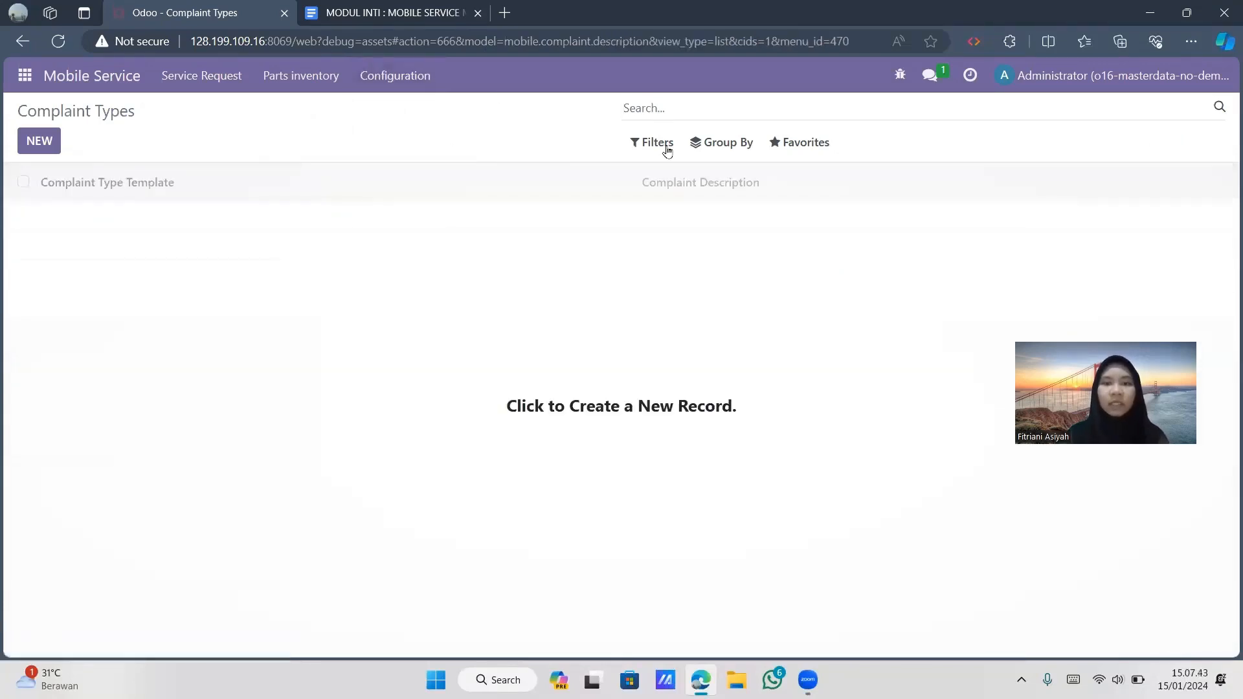
left_click(796, 143)
left_click(801, 206)
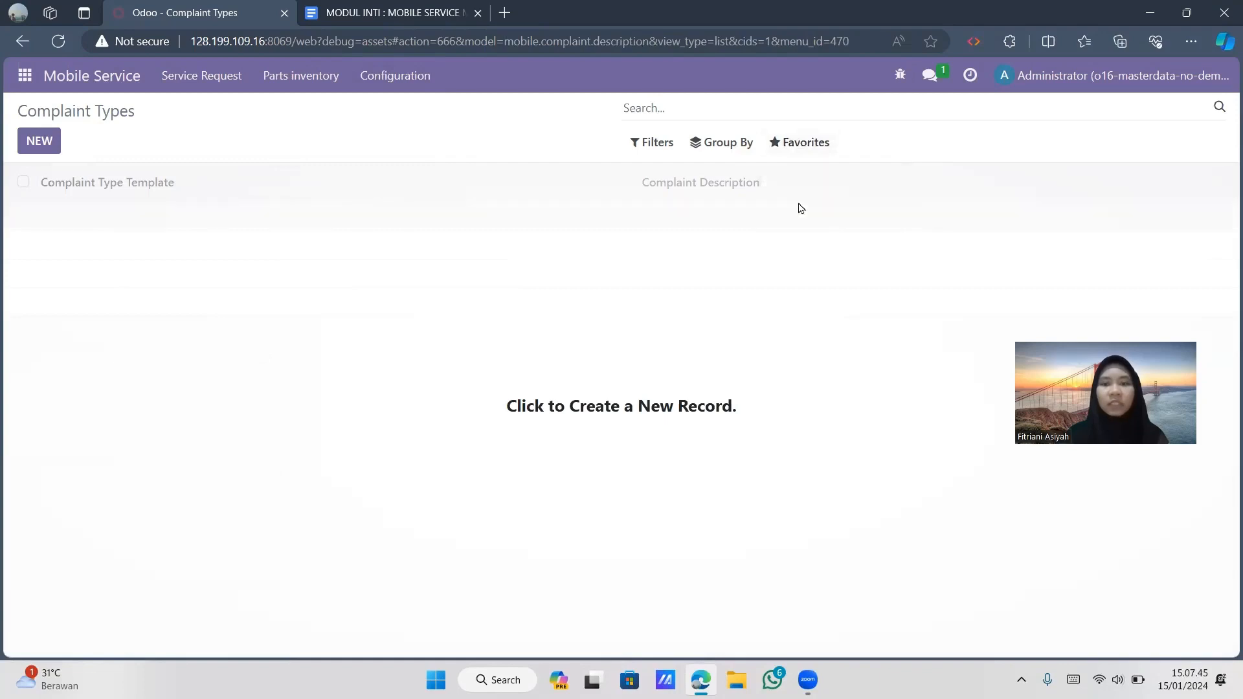
left_click(69, 142)
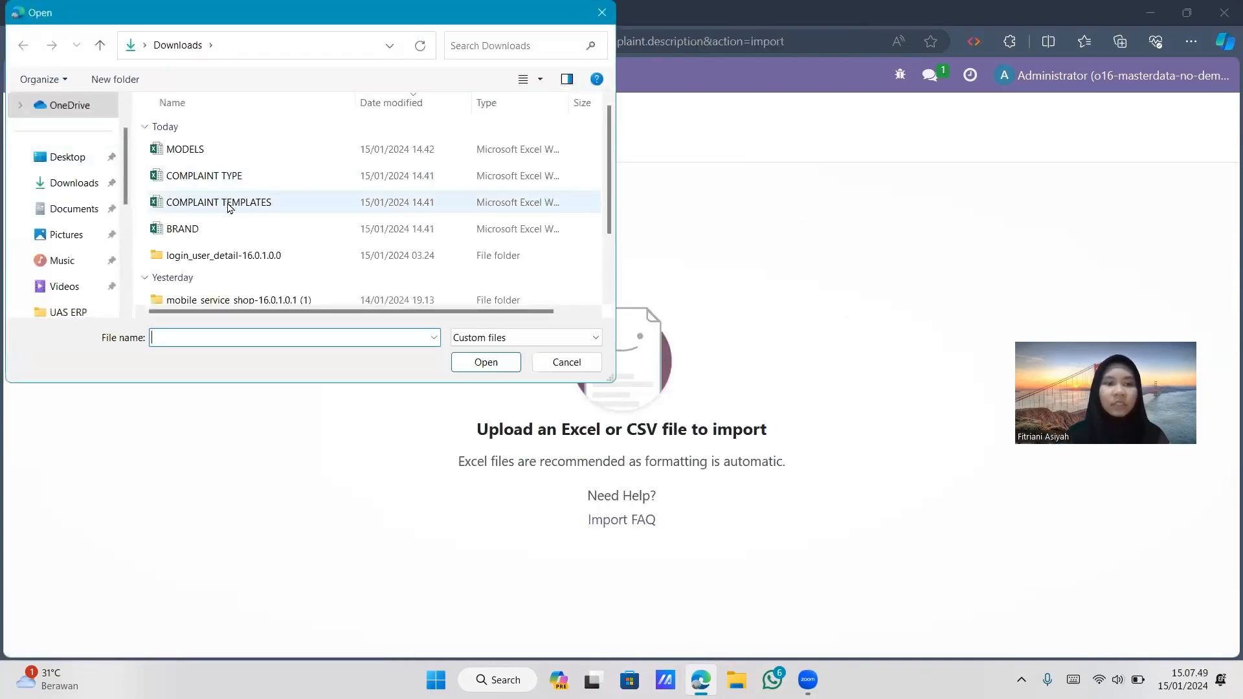
left_click(283, 208)
left_click(483, 363)
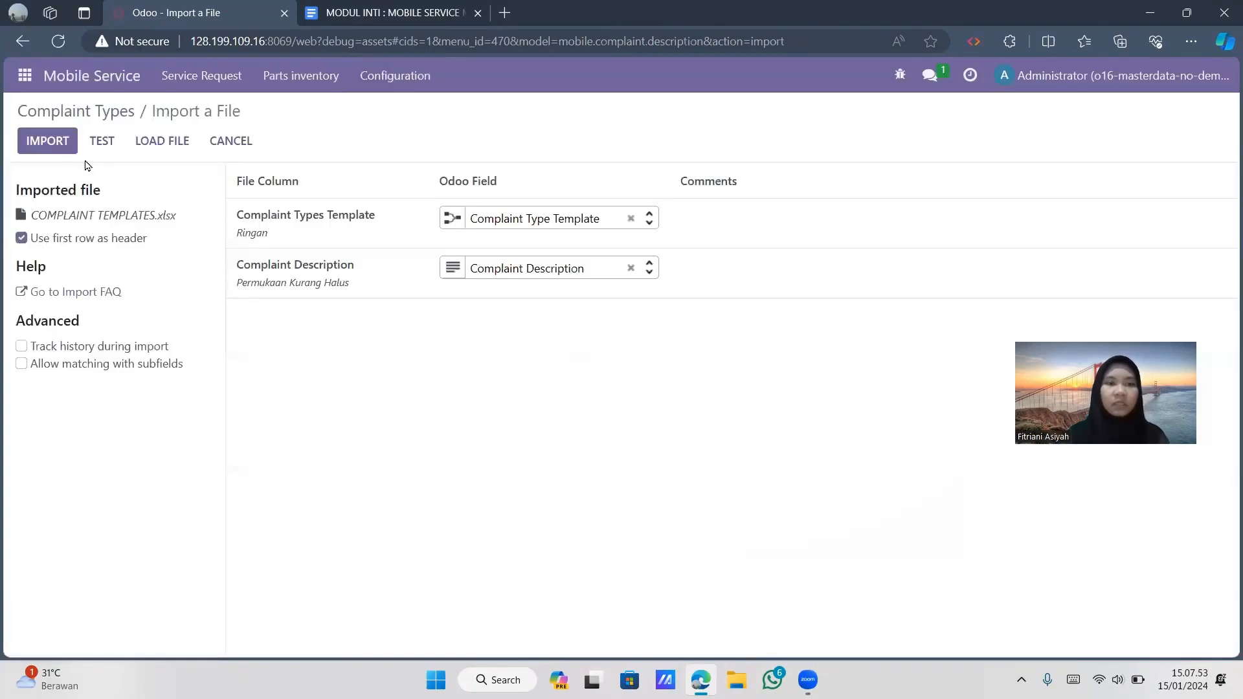
left_click(57, 144)
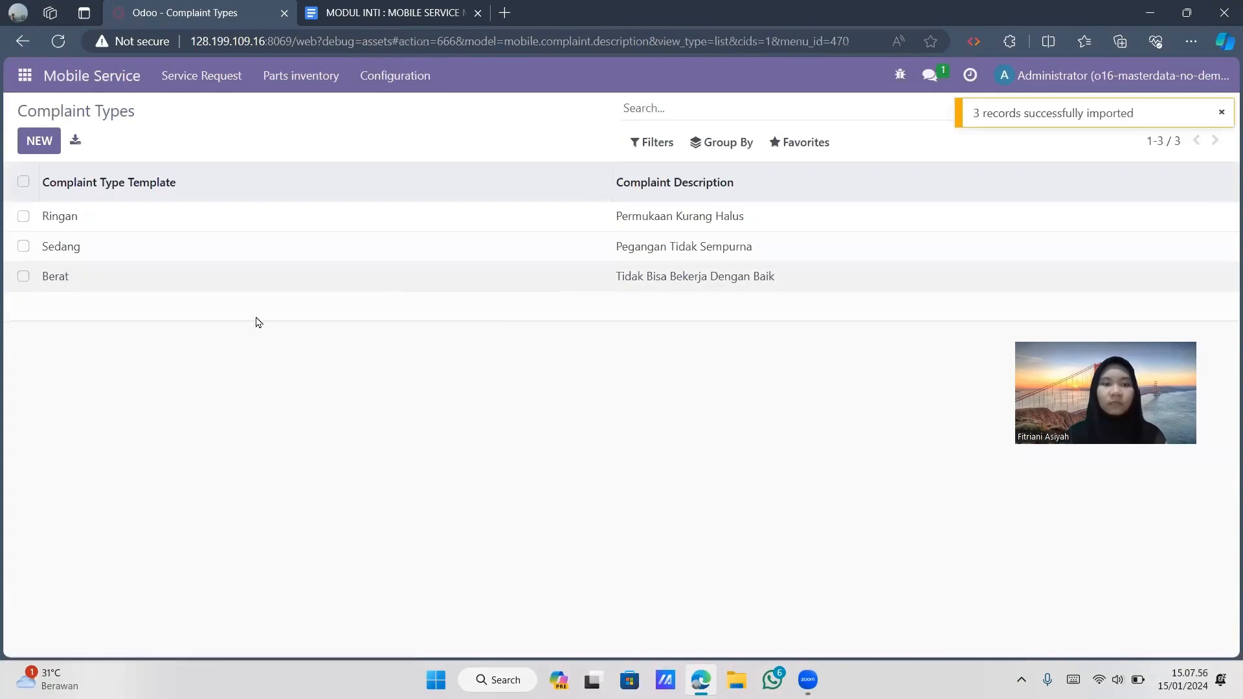
Review each imported complaint template record, from Ringan through Sedang to Berat, and return to the list
left_click(180, 225)
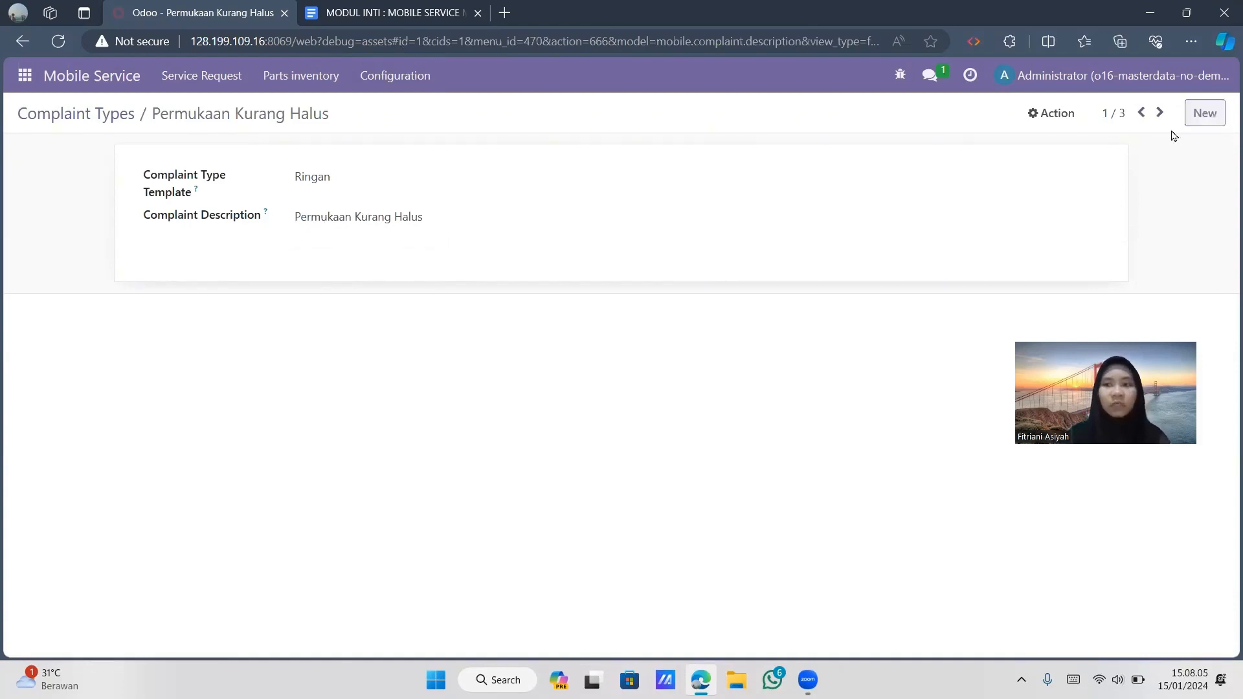
left_click(1158, 114)
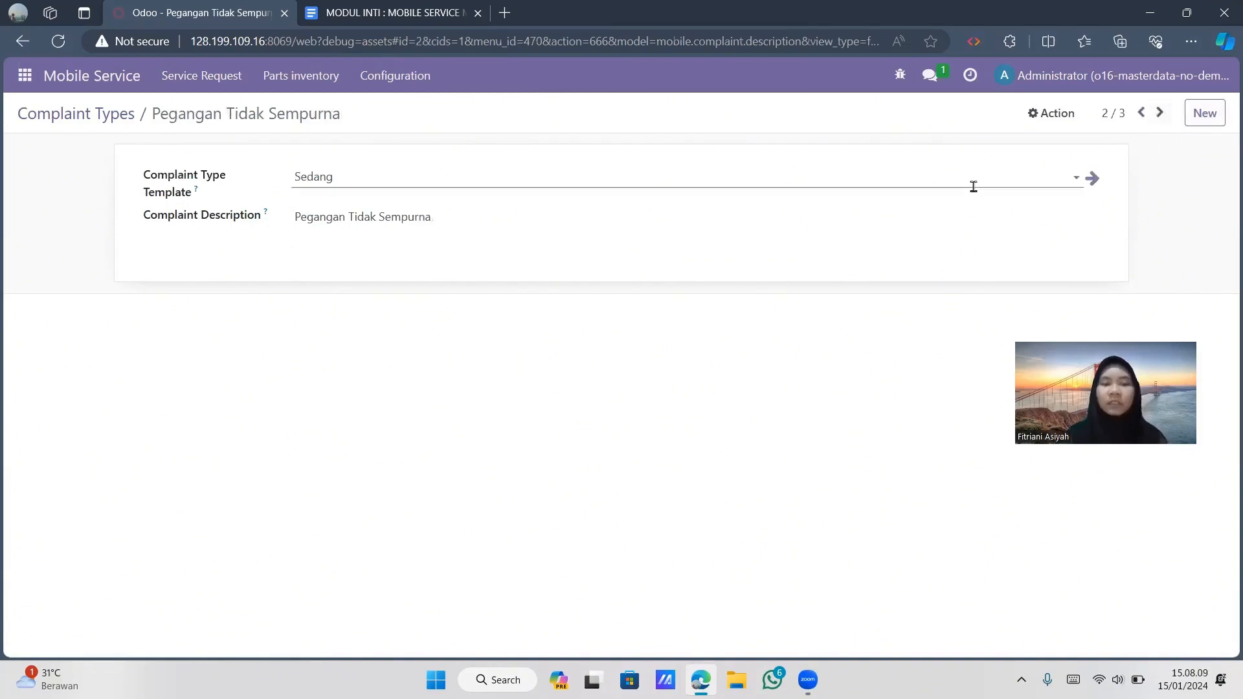
left_click(1159, 116)
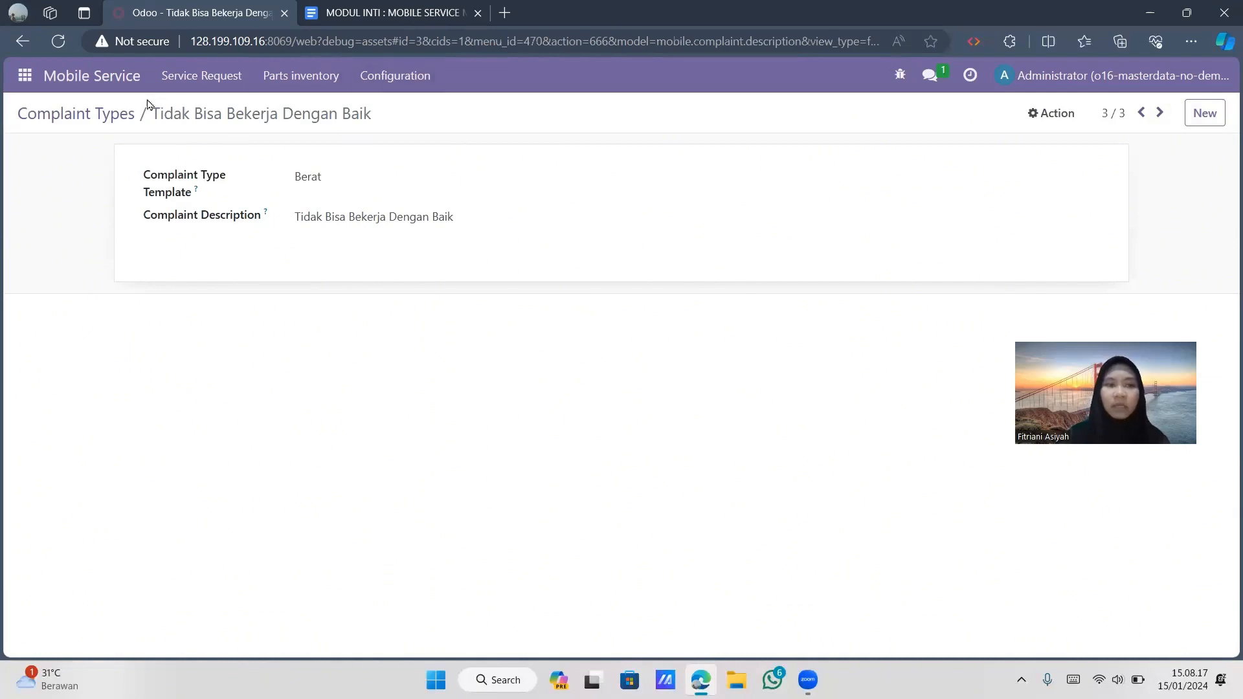
left_click(116, 116)
Start a new Terms and Conditions record with the clause "1. Penukaran dapat dilakukan 12 jam setelah pembelian."
left_click(397, 76)
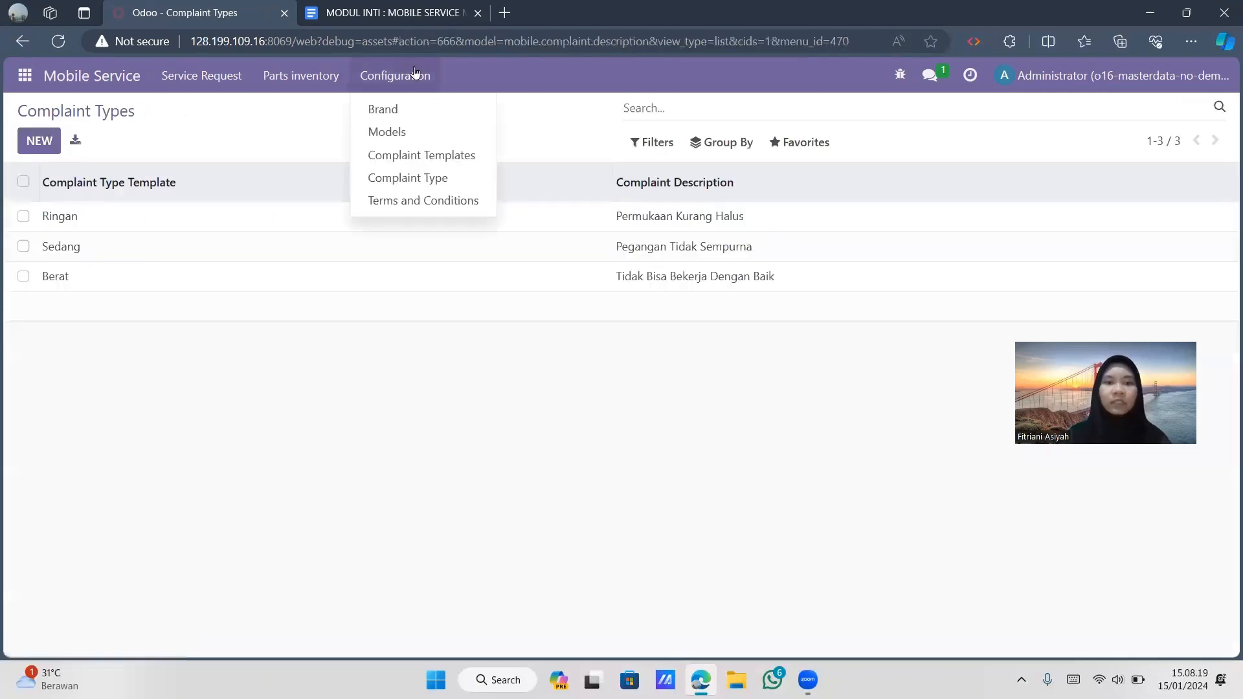
left_click(432, 202)
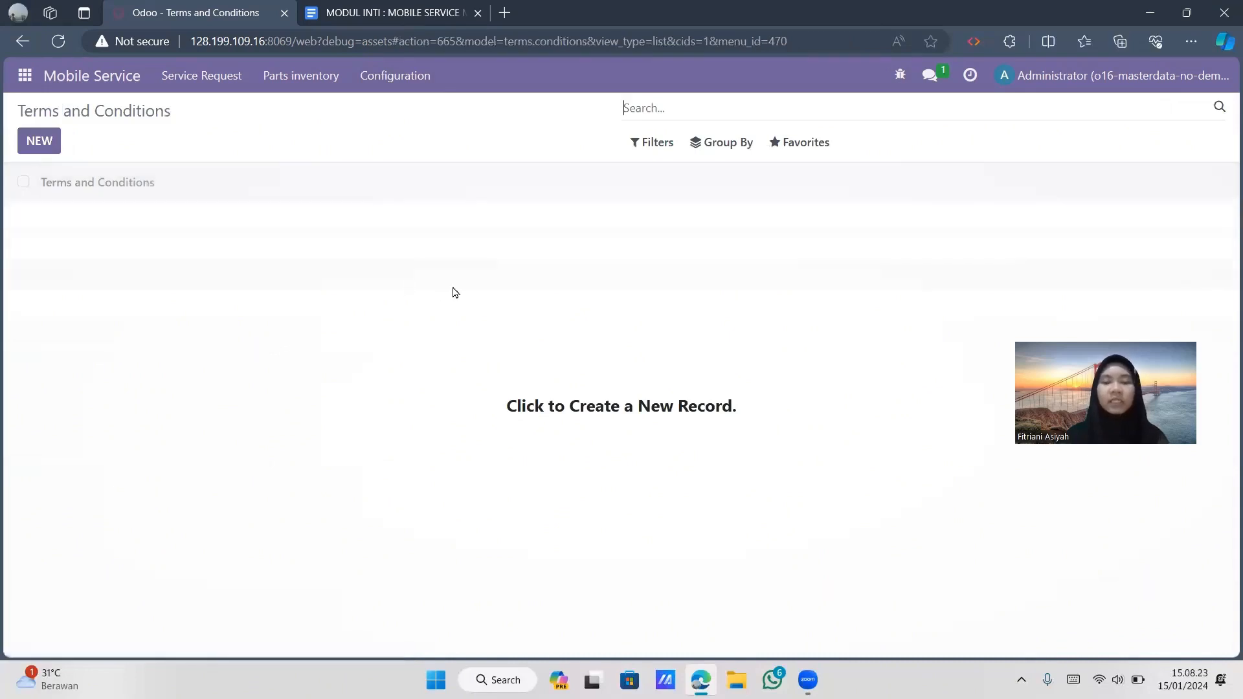
left_click(787, 142)
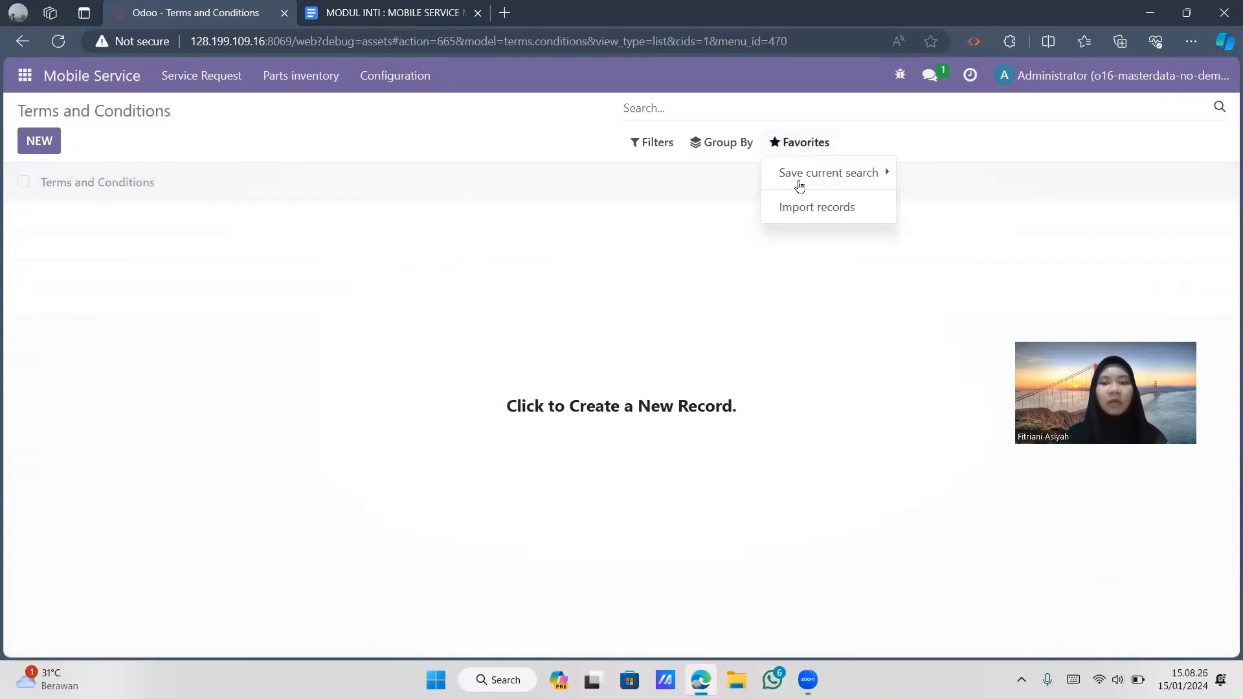
left_click(311, 249)
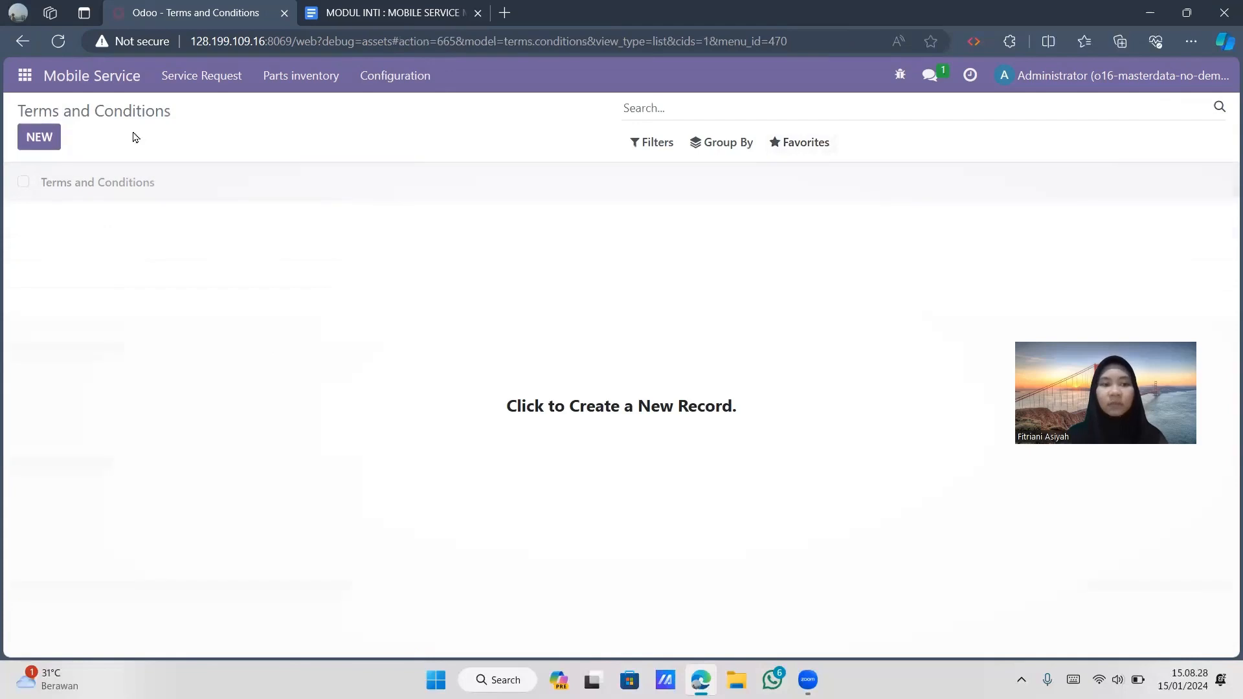
left_click(35, 147)
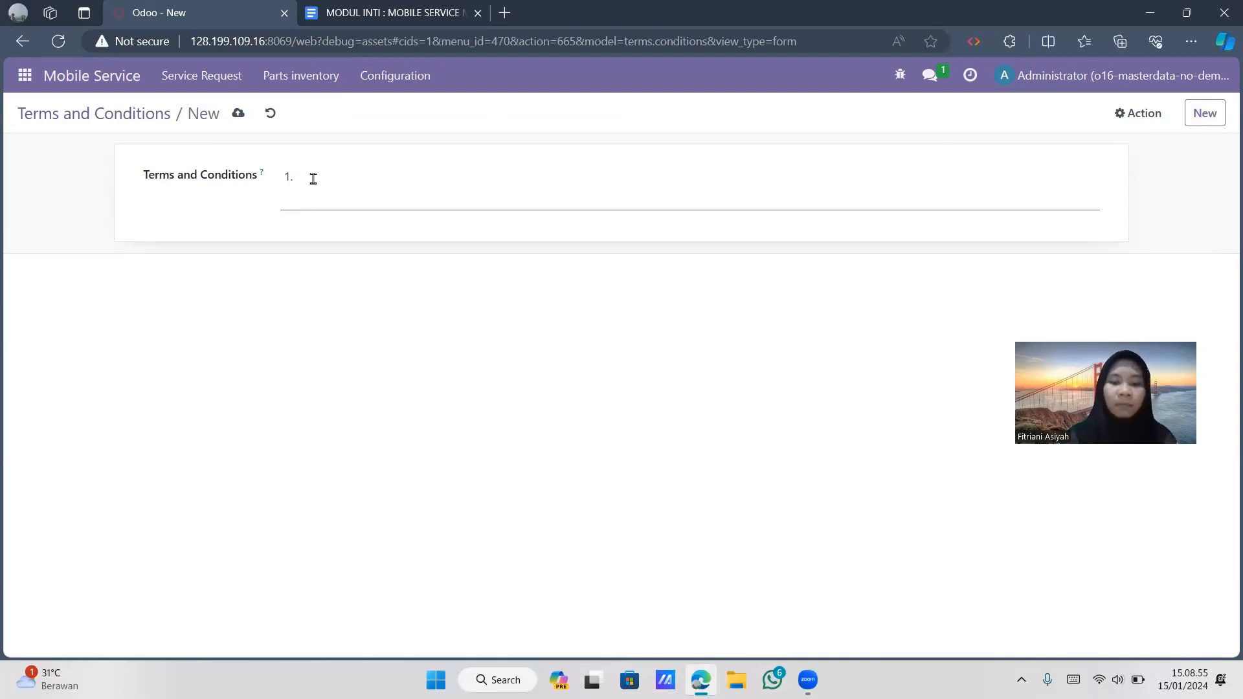
type("enukaran")
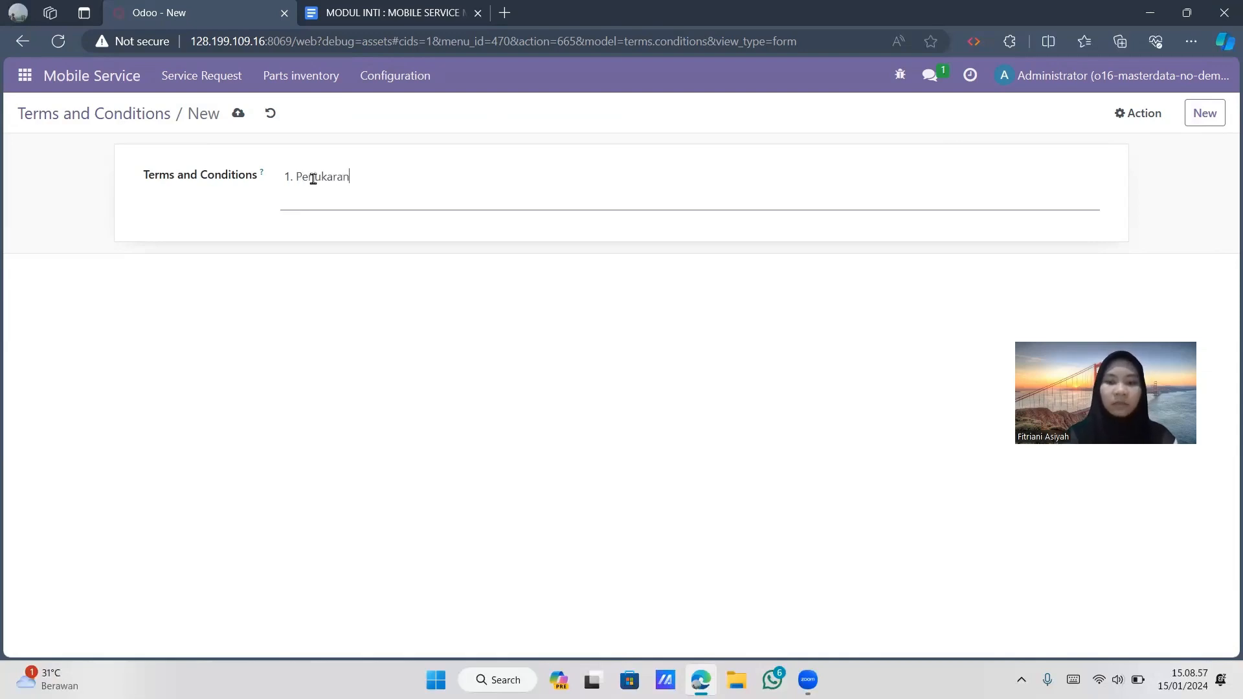
type(" dapat dilakukan 12 jam setelah pembelian.")
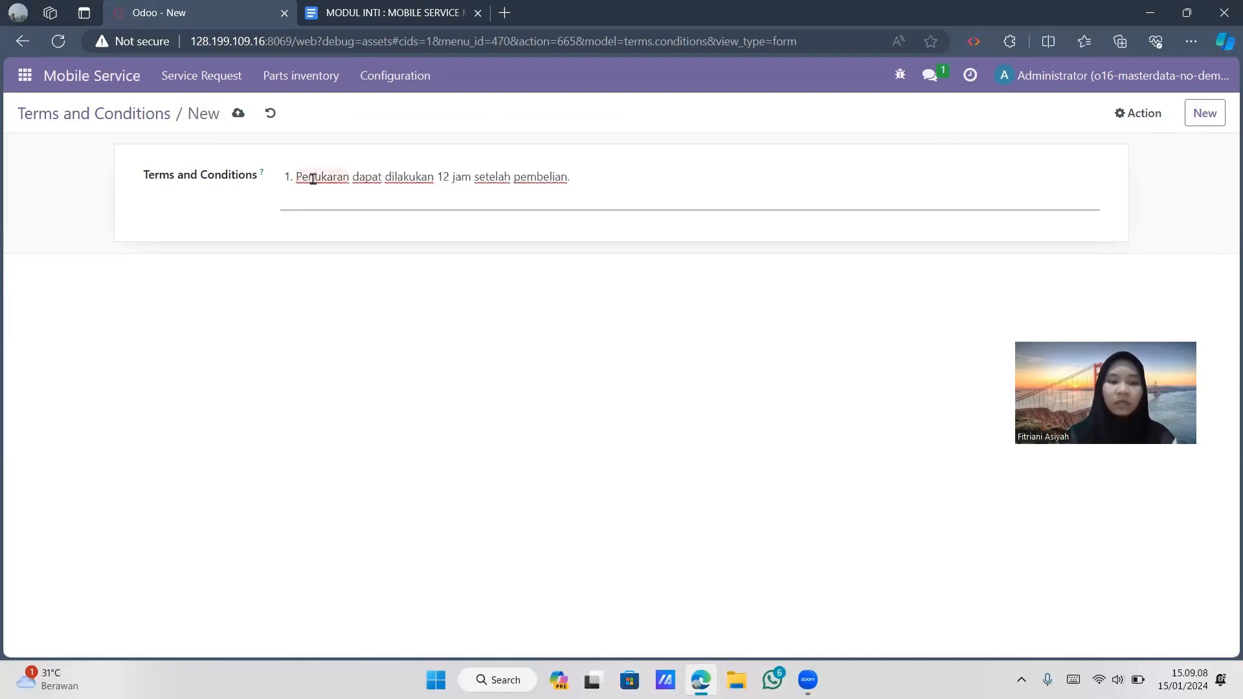
Add a second line to the terms: "2. Customer memberikan deskripsi kepada perusahaan mengenai kerusakan typenya."
type(" 2. Cus")
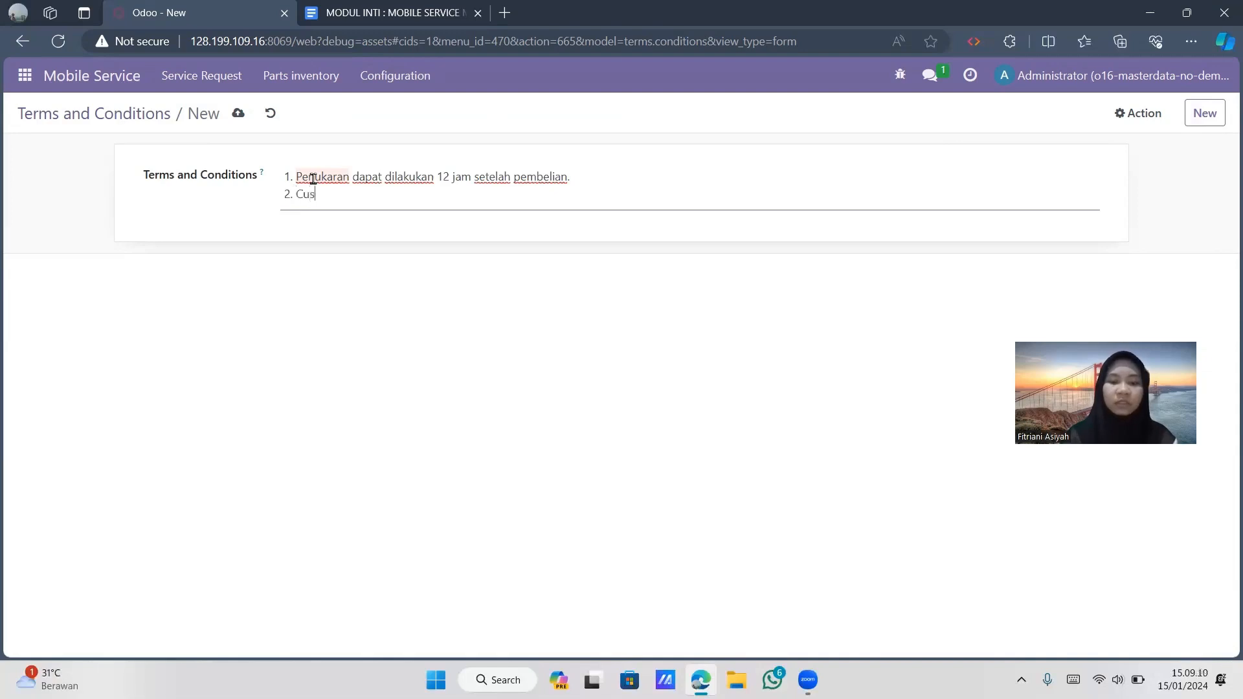
type("tomer memberikan deskripsi kepada pe")
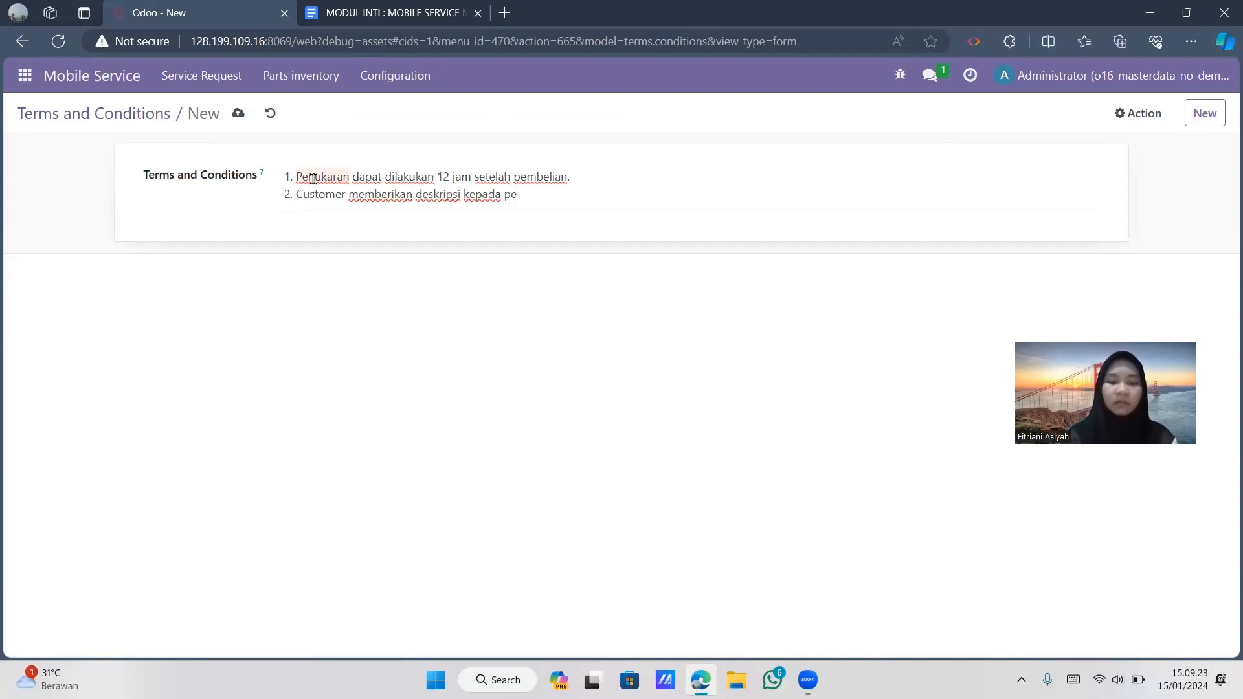
type("rusahaan mengenai kerusakan typenya.")
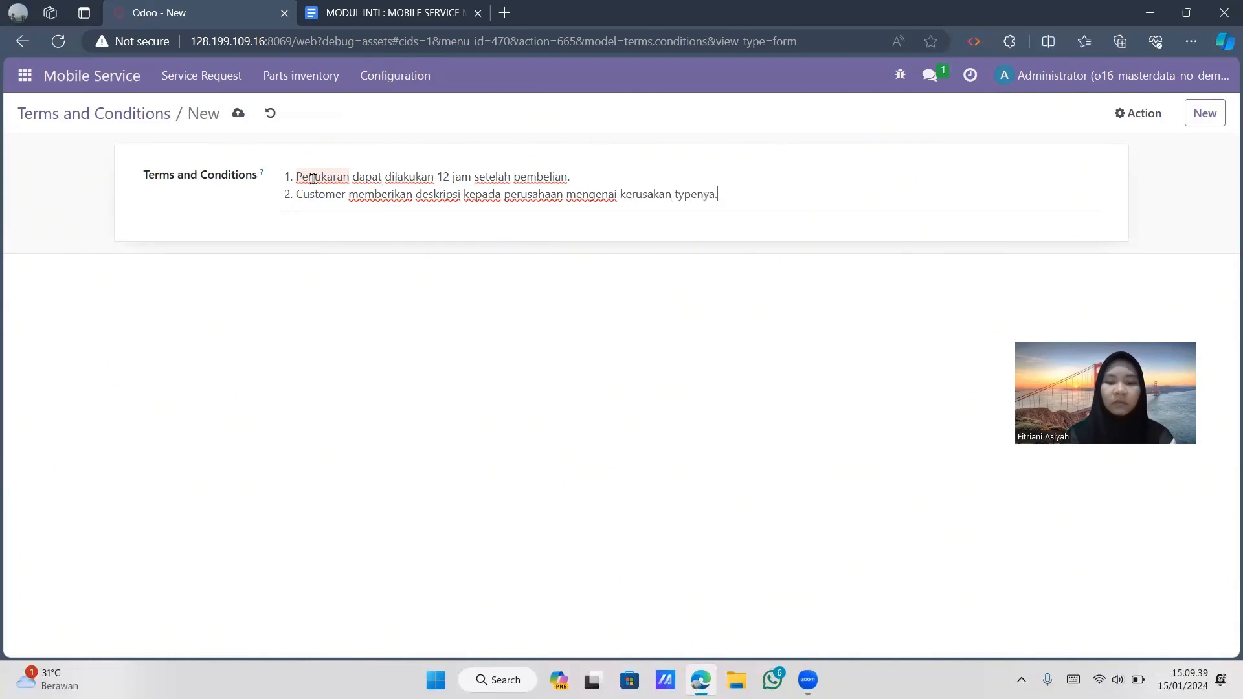
Add "3. Jika kerusakan terjadi oleh sebab customer sendiri, pihak perusahaan tidak melakukan pengembalian dan penukaran.", save the terms and return to the list
key("Return")
type("3. ")
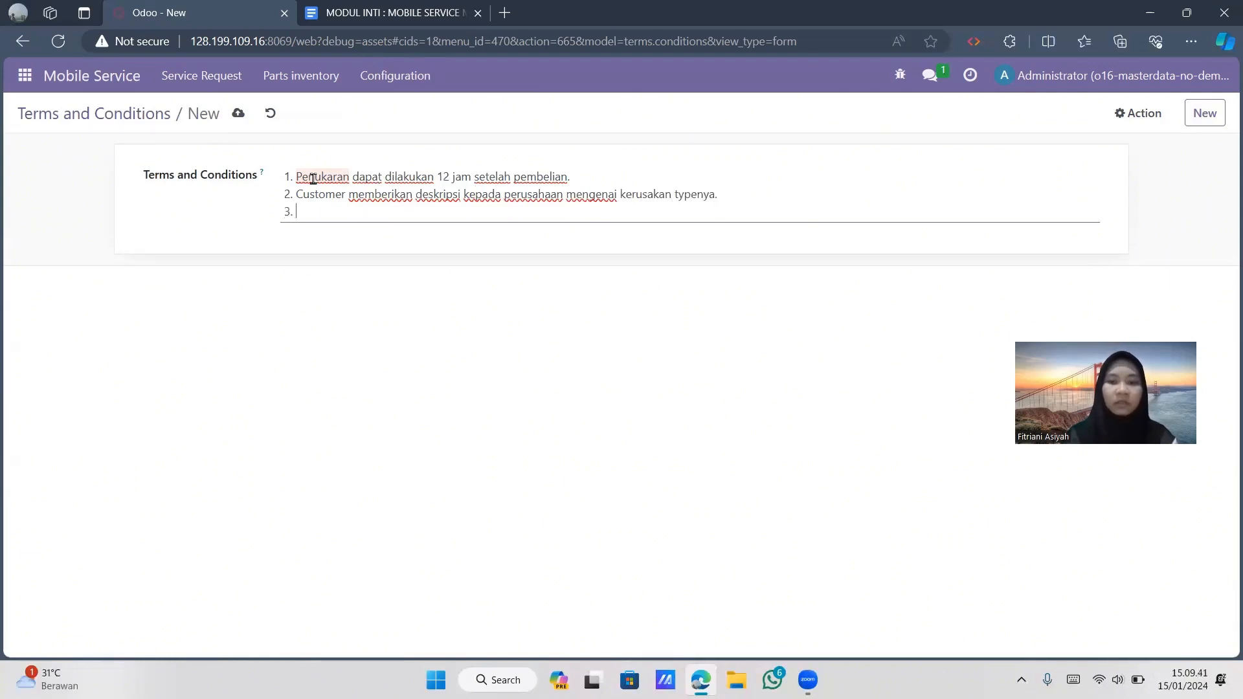
type("Jika kerusakan terjadi")
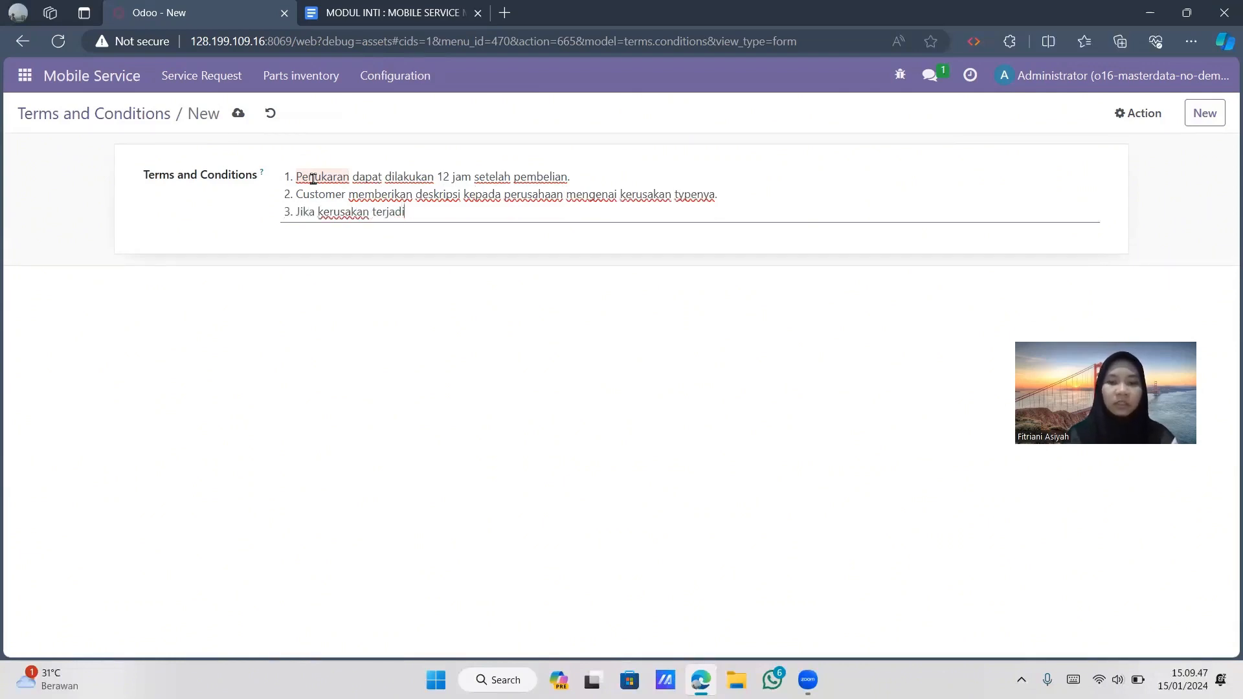
type(" oleh sebab customer sendiri, pihak perusahaan tidak melakukan pengembalian dan penukaran.")
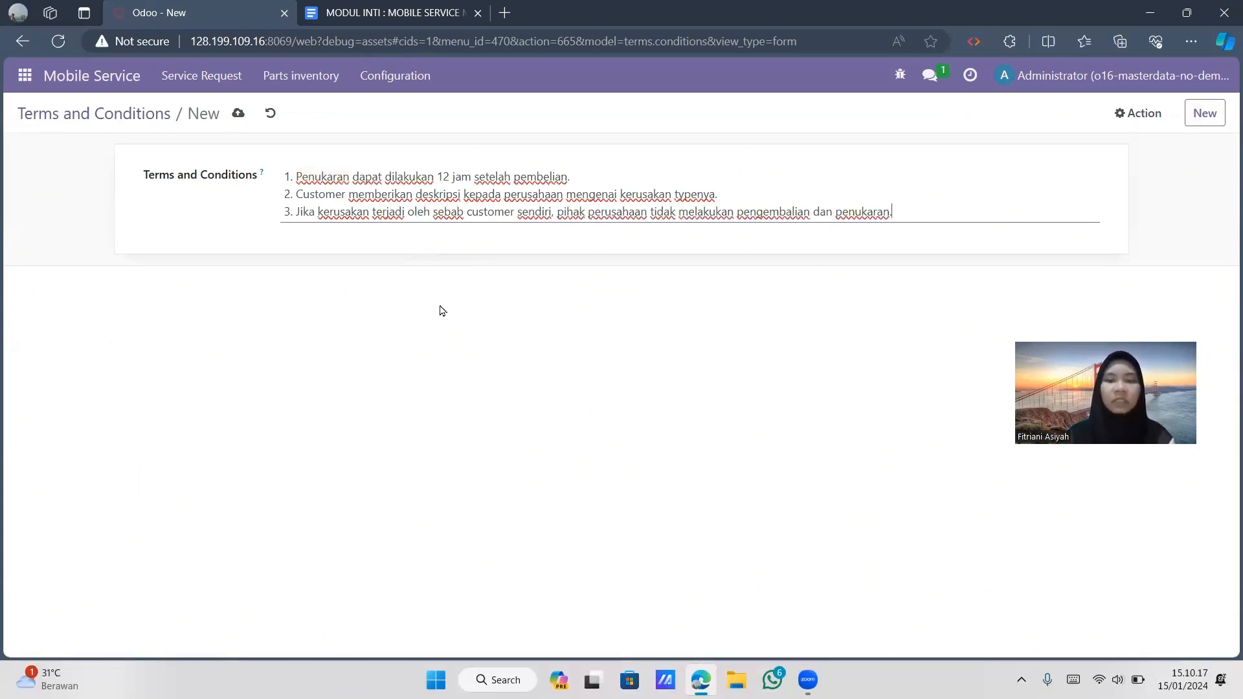
left_click(237, 115)
left_click(131, 116)
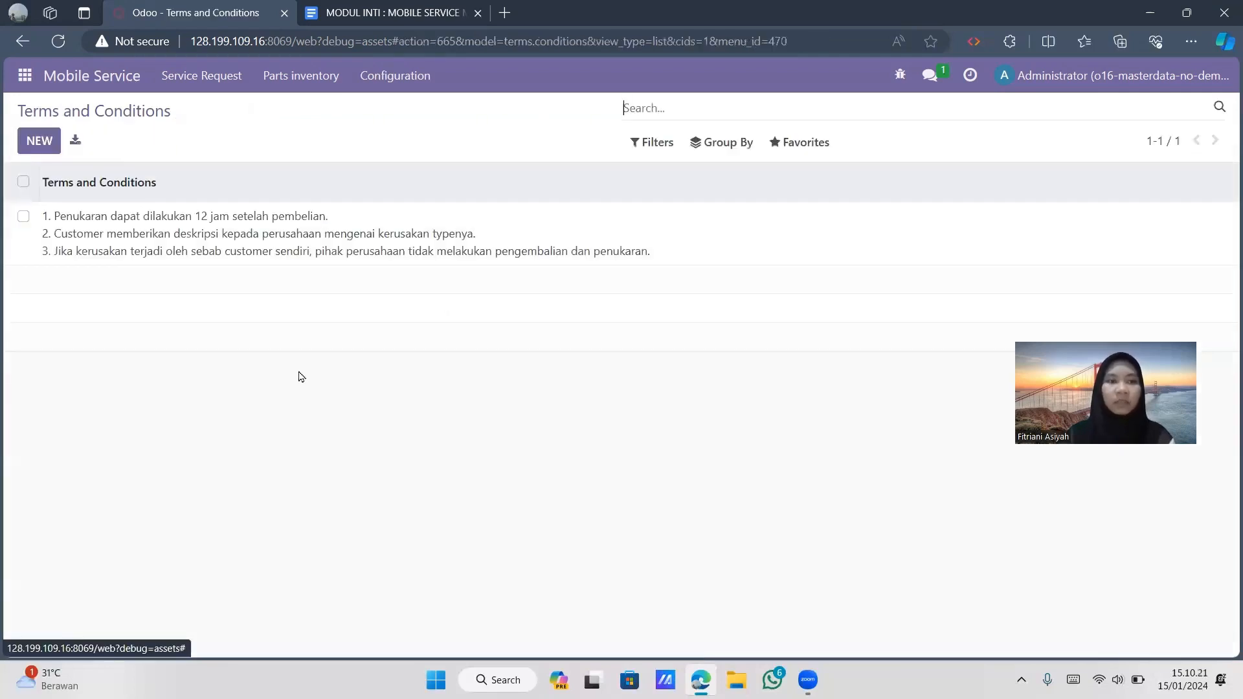